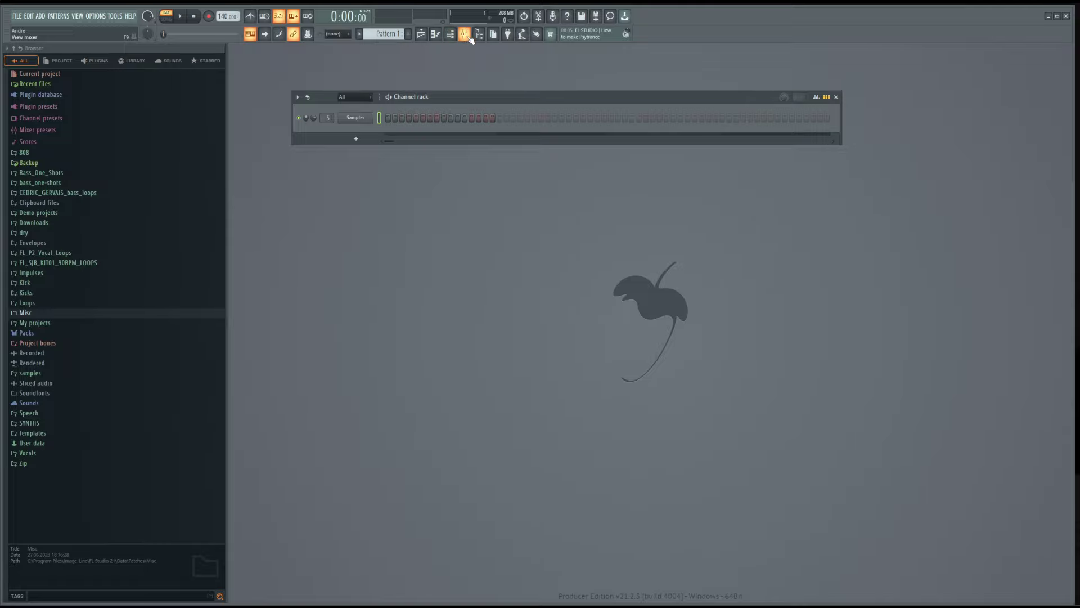
- Show the mixer, place it below the channel rack and widen it to display more insert tracks
click(470, 37)
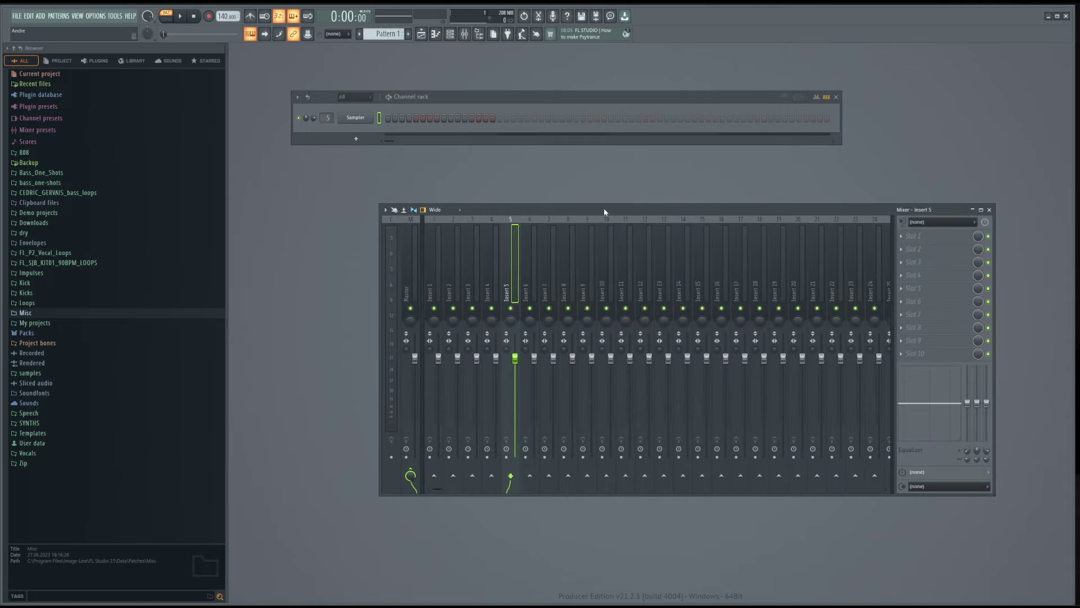
drag(605, 211, 508, 205)
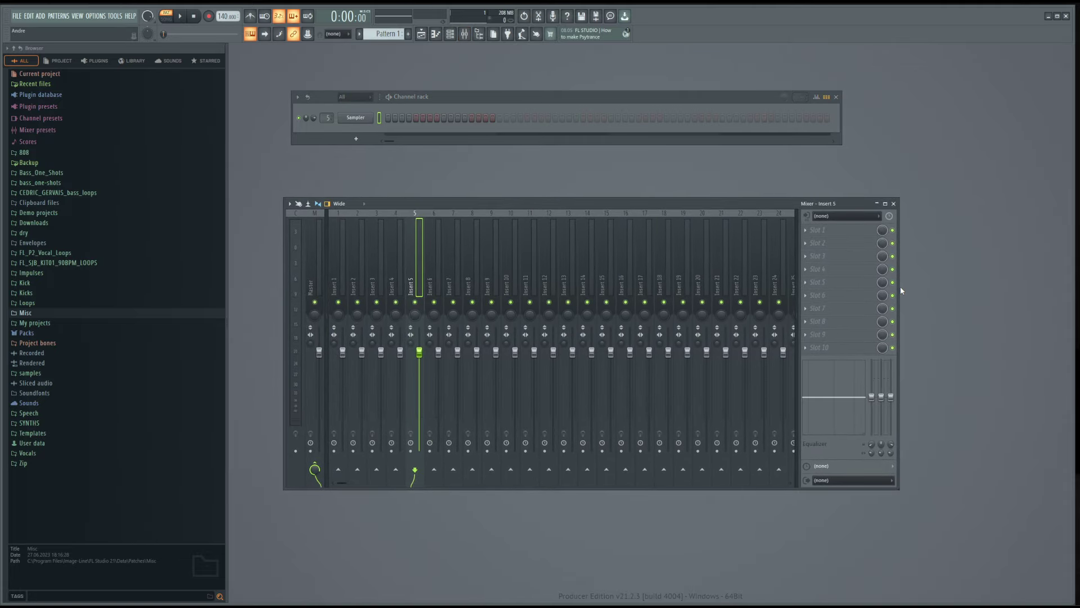
drag(898, 286, 953, 286)
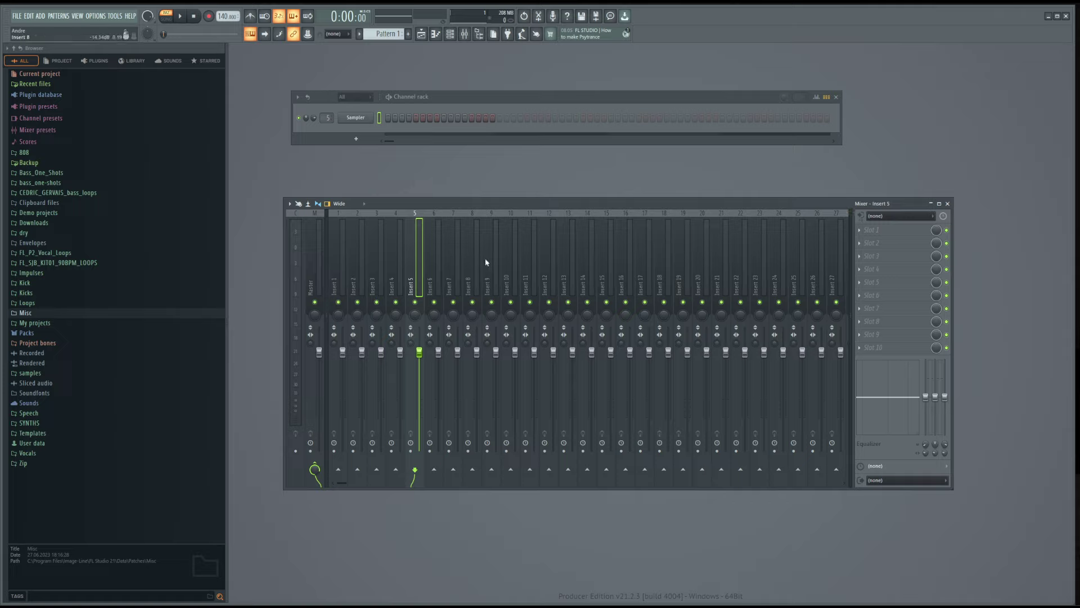
- Try moving the Insert 5 volume fader and reset it to its default level
mouse_move(419, 352)
mouse_down()
mouse_move(419, 430)
mouse_move(419, 352)
mouse_up()
right_click(419, 354)
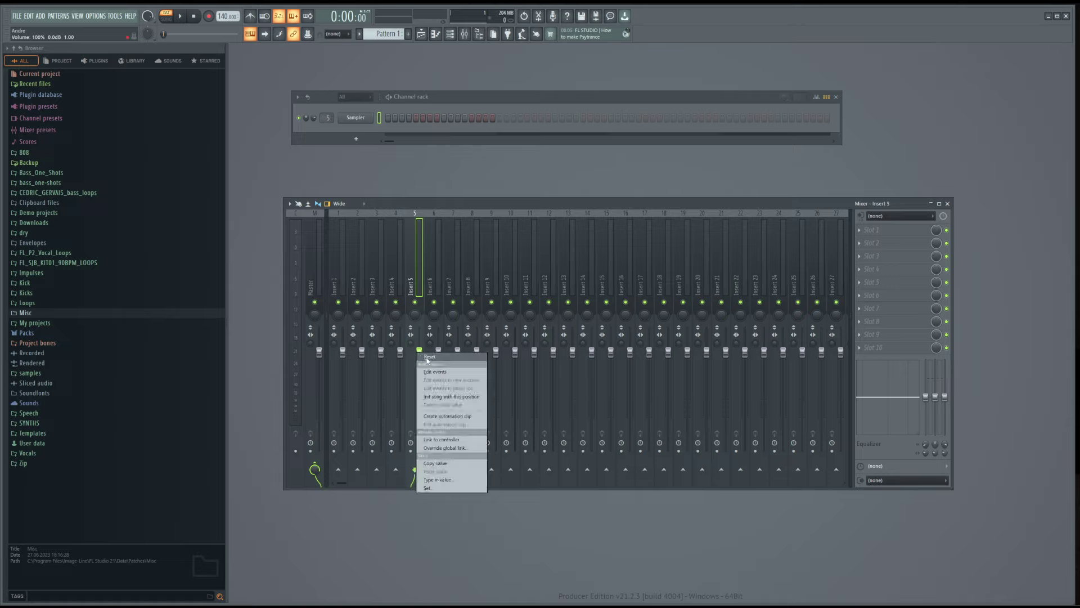
click(426, 358)
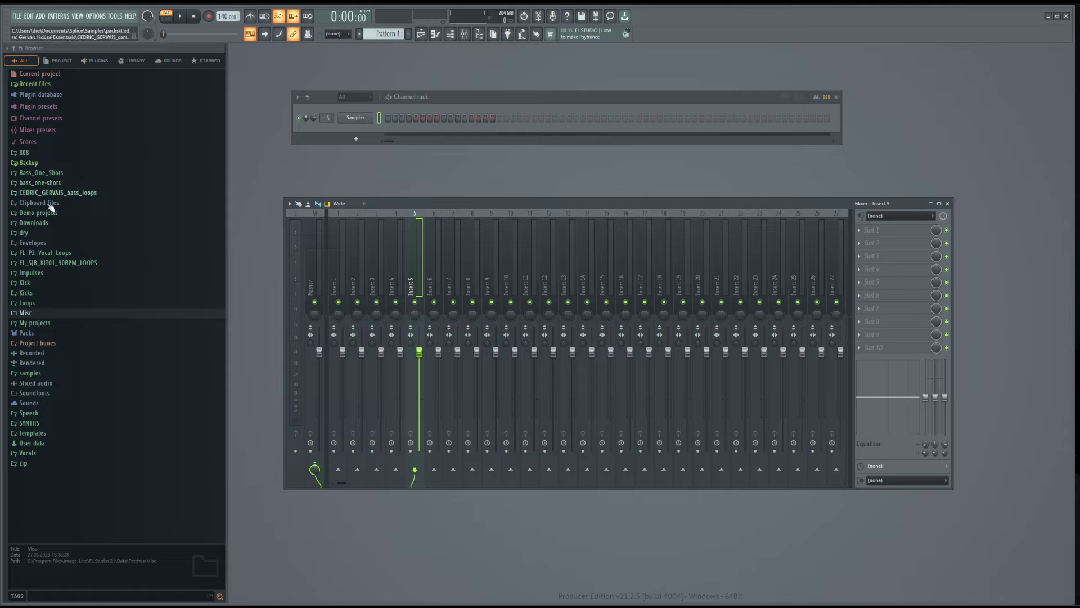
- Expand the Percussion folder inside Packs > Drums in the sample browser
click(35, 335)
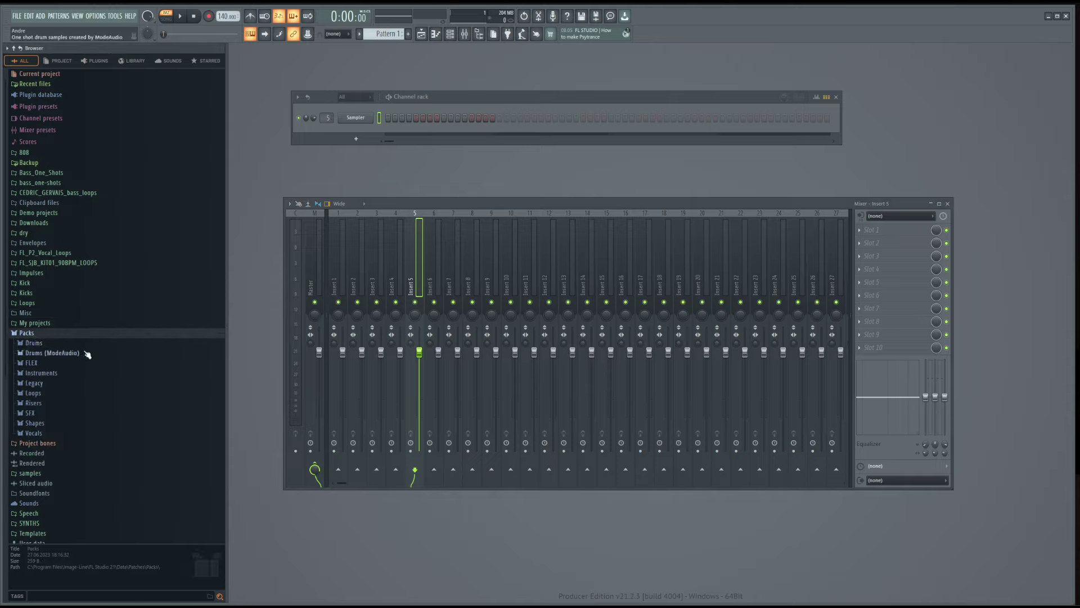
scroll(88, 353, down, 1)
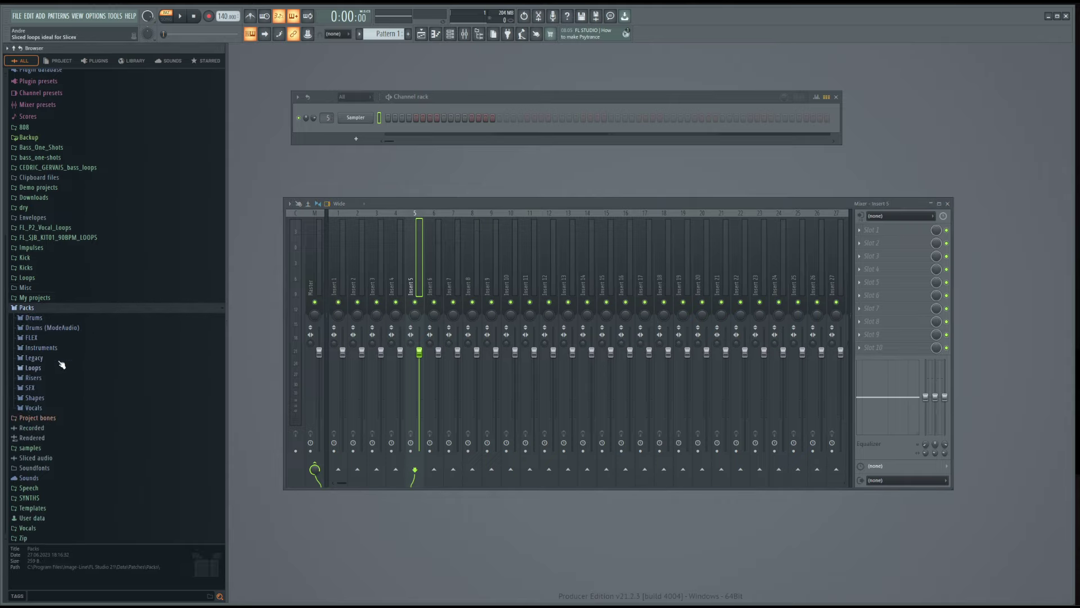
click(63, 318)
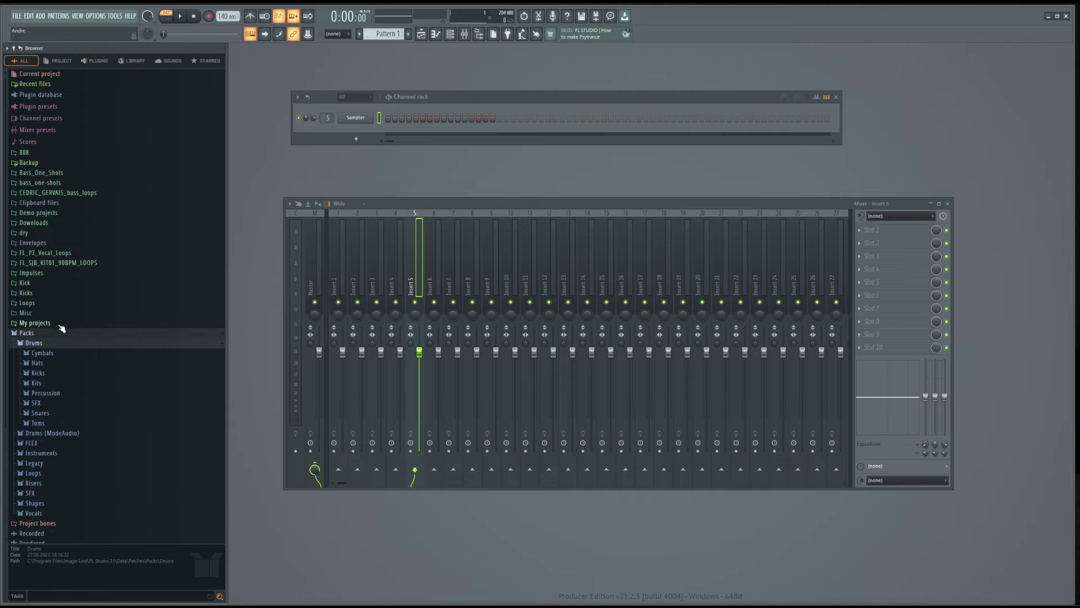
click(67, 394)
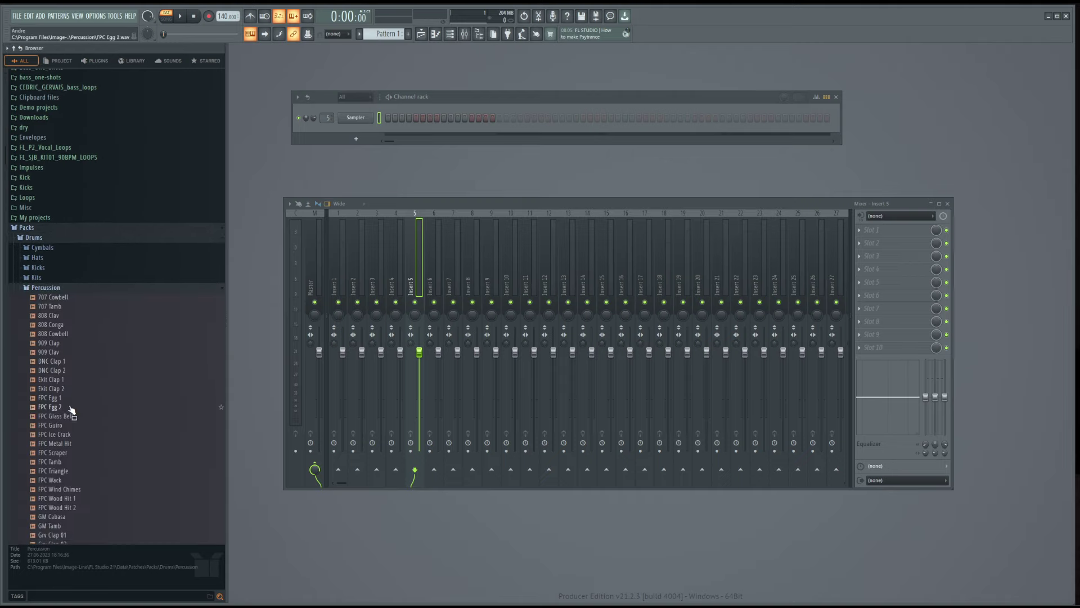
- Audition percussion samples such as FPC Metal Hit, FPC Scraper, FPC Tamb, FPC Triangle and Grv Clap 03
click(70, 388)
scroll(85, 396, down, 2)
click(90, 392)
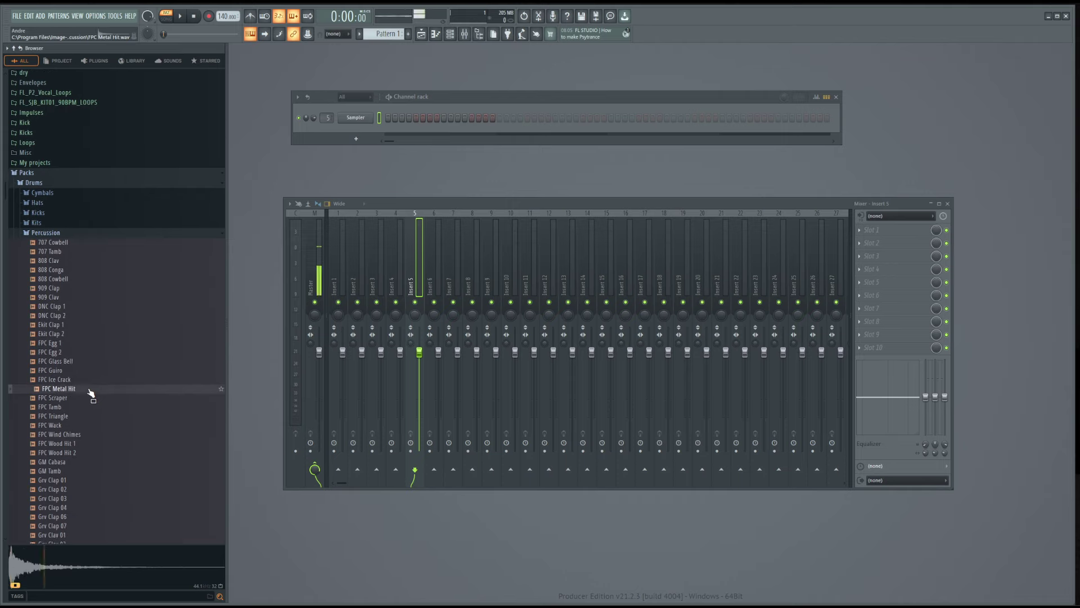
click(91, 399)
click(91, 408)
click(92, 417)
scroll(95, 417, down, 1)
click(96, 416)
scroll(99, 394, down, 4)
click(99, 391)
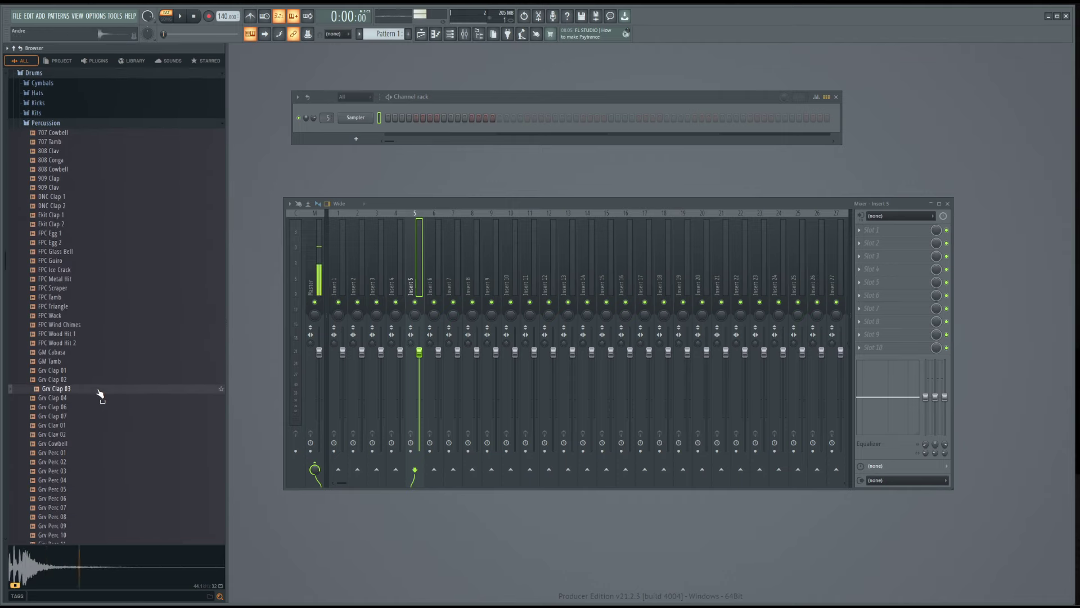
- Audition samples further down the Percussion folder, including Linn Conga, Linn Tamb, Pap Clap, RD Cowbell and RD Gui 1
scroll(96, 371, down, 4)
click(96, 366)
scroll(92, 360, down, 4)
click(91, 371)
click(89, 380)
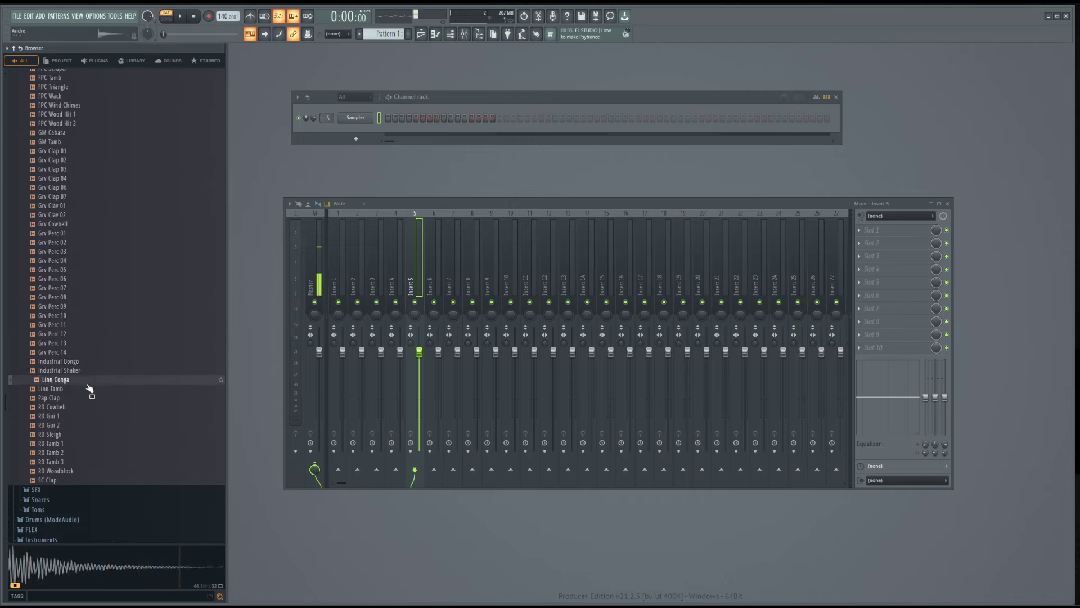
click(86, 389)
click(85, 399)
click(85, 408)
click(85, 416)
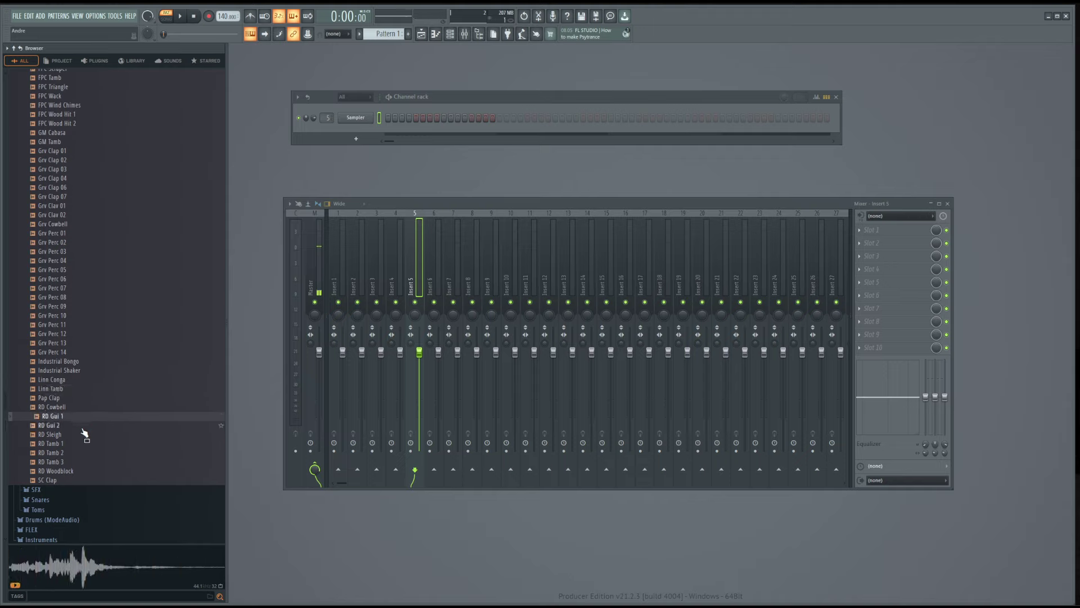
- Audition the last percussion samples from RD Gui 2 through SC Clap
click(81, 425)
click(80, 434)
click(80, 443)
click(79, 453)
click(77, 474)
click(78, 481)
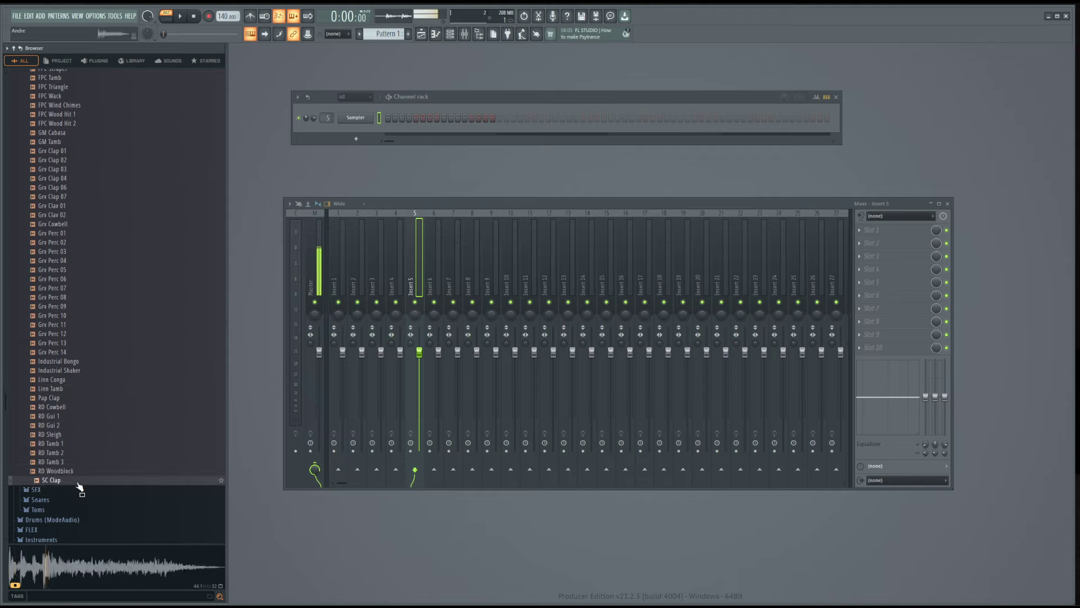
- Audition the 707 samples at the start of the Percussion folder and load 707 Cowbell into the Sampler channel
scroll(69, 447, up, 10)
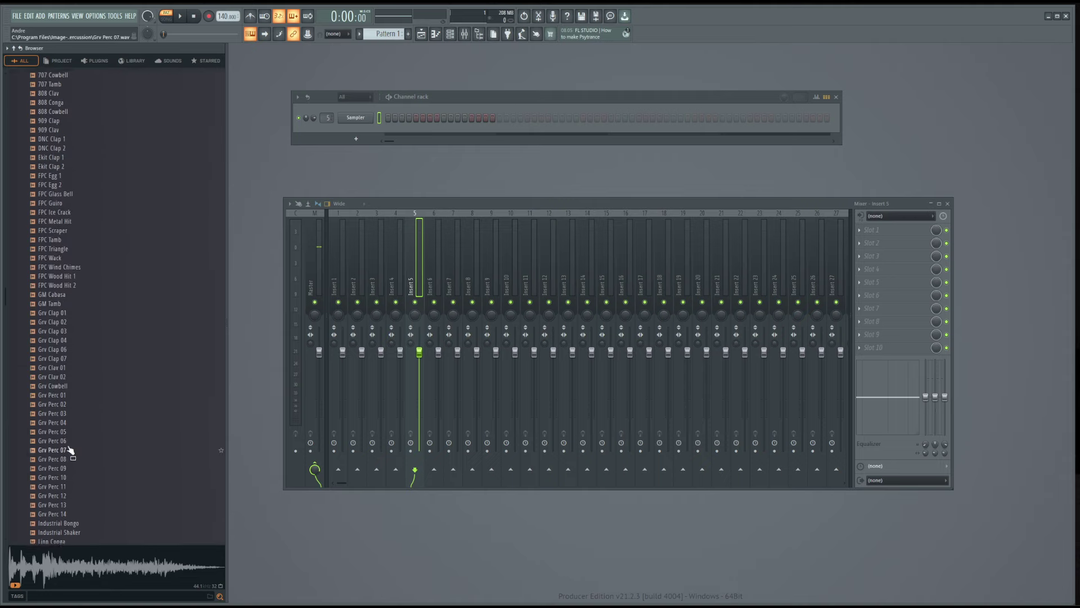
click(82, 191)
click(83, 195)
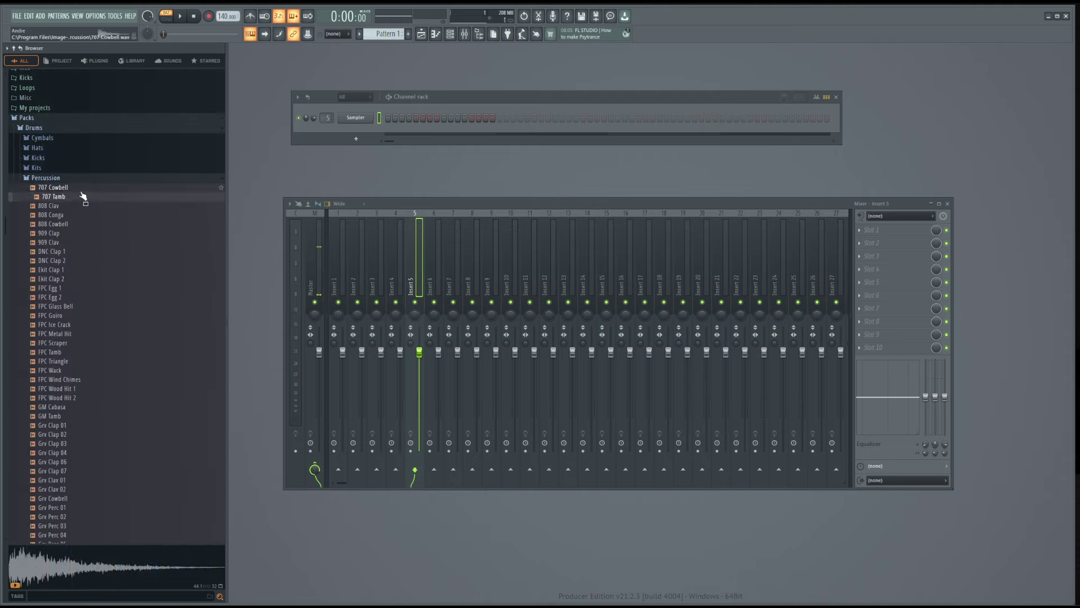
drag(82, 195, 357, 121)
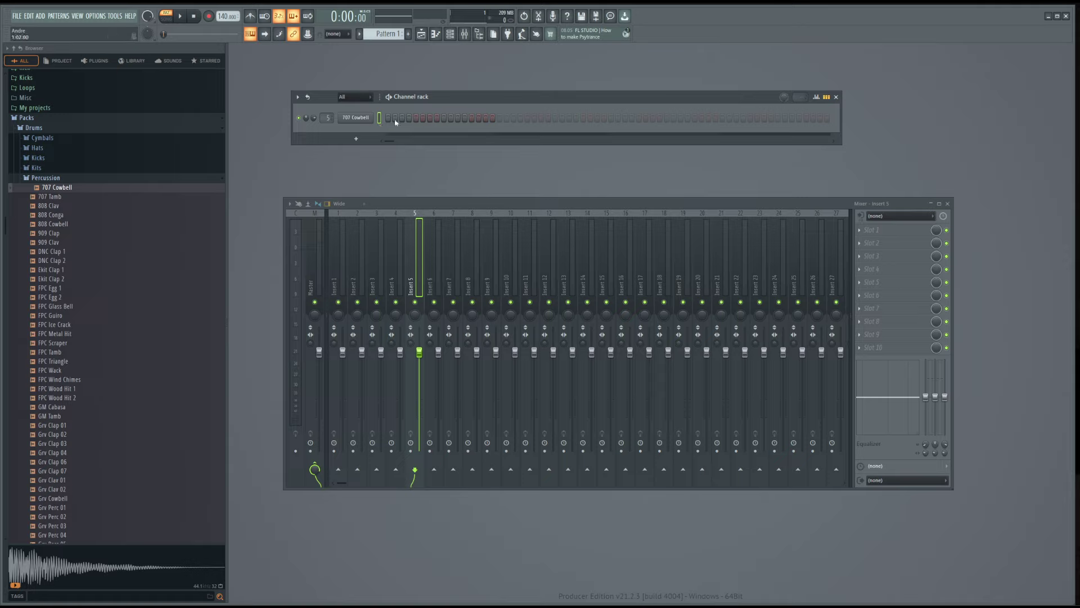
- Enter 707 Cowbell hits on steps 1, 7, 12, 17, 23, 32, 33, 40, 47, 54, 58 and 62 of Pattern 1
click(500, 117)
click(604, 118)
click(611, 118)
click(660, 117)
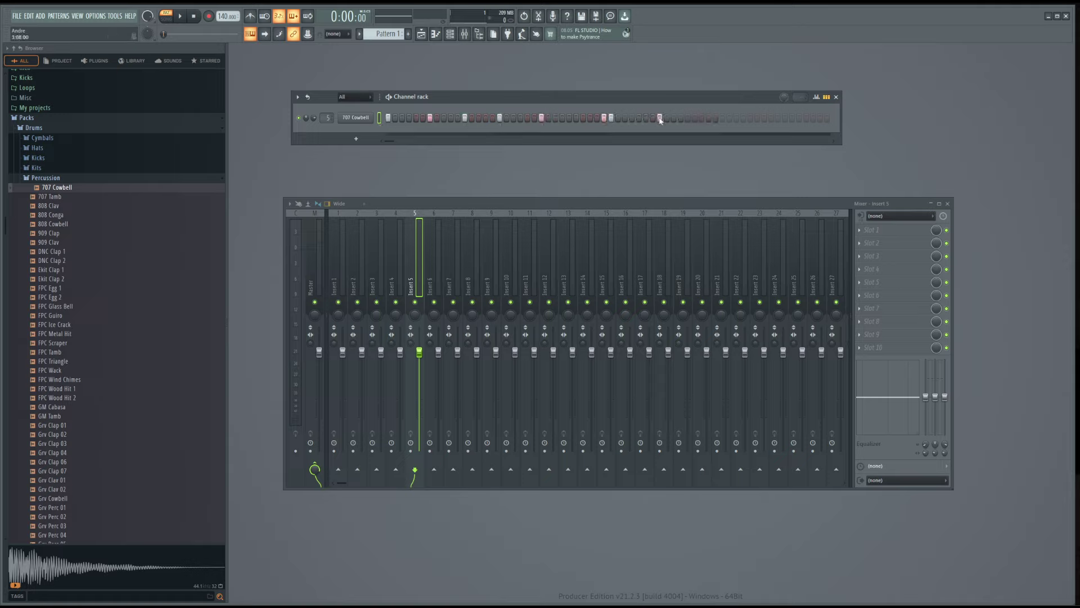
click(708, 118)
click(757, 118)
- Play back the cowbell pattern, trying out play, pause and stop
key(space)
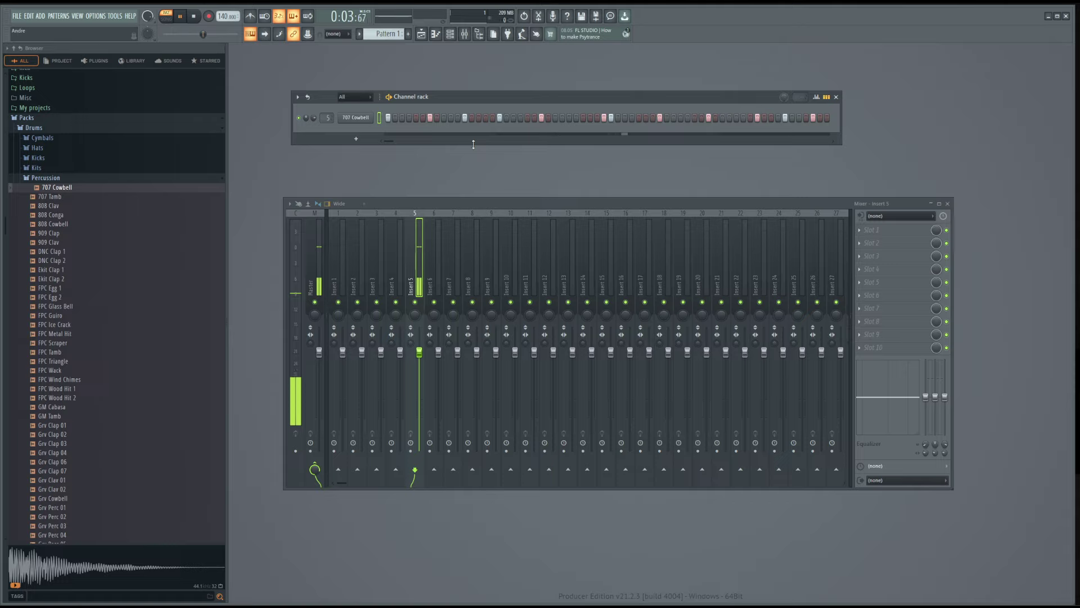
key(space)
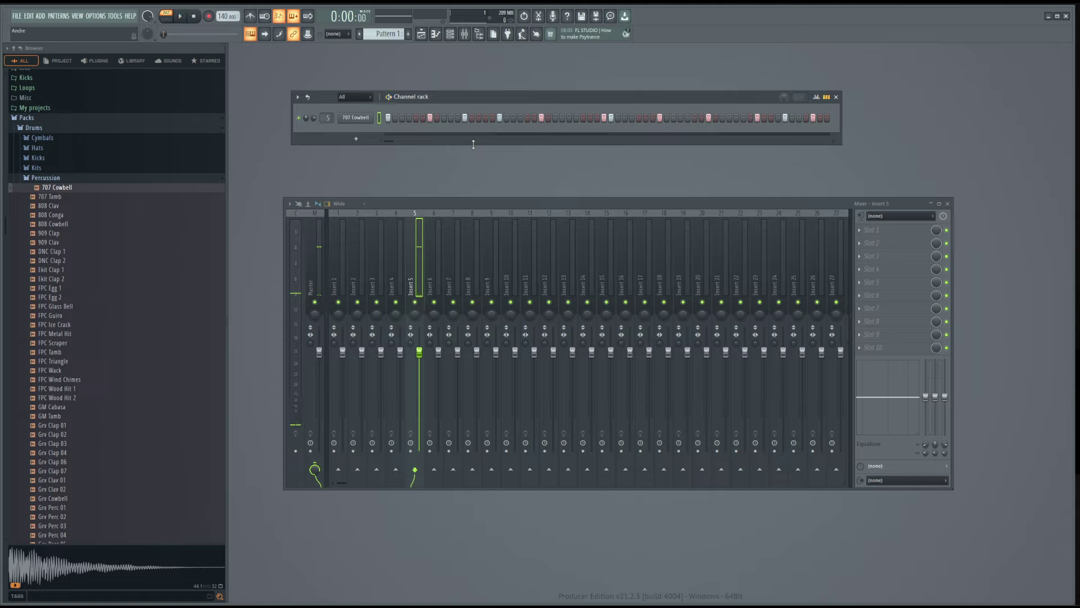
click(182, 17)
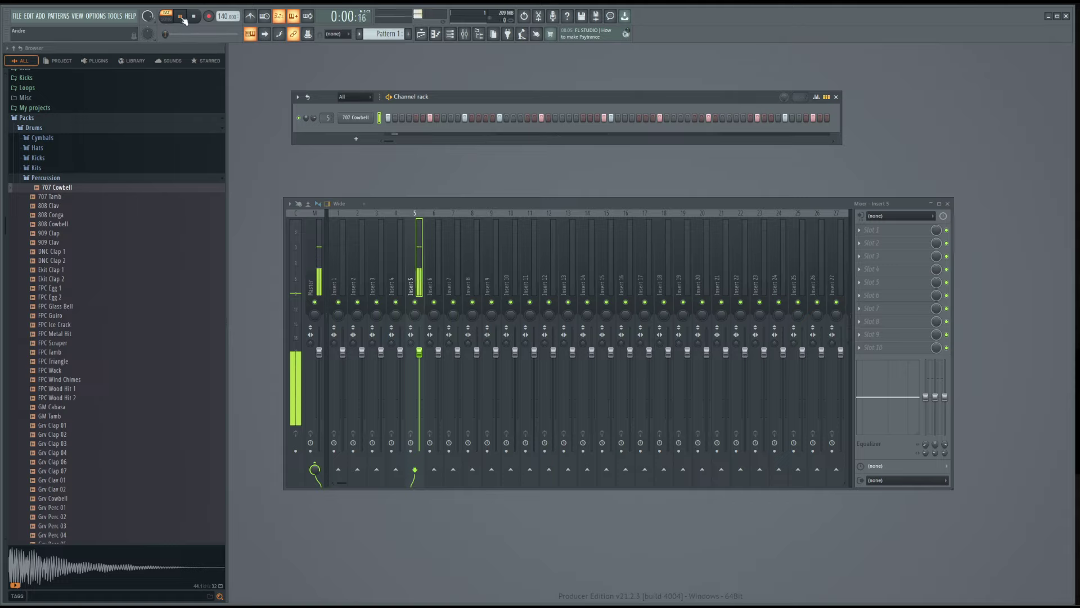
click(183, 17)
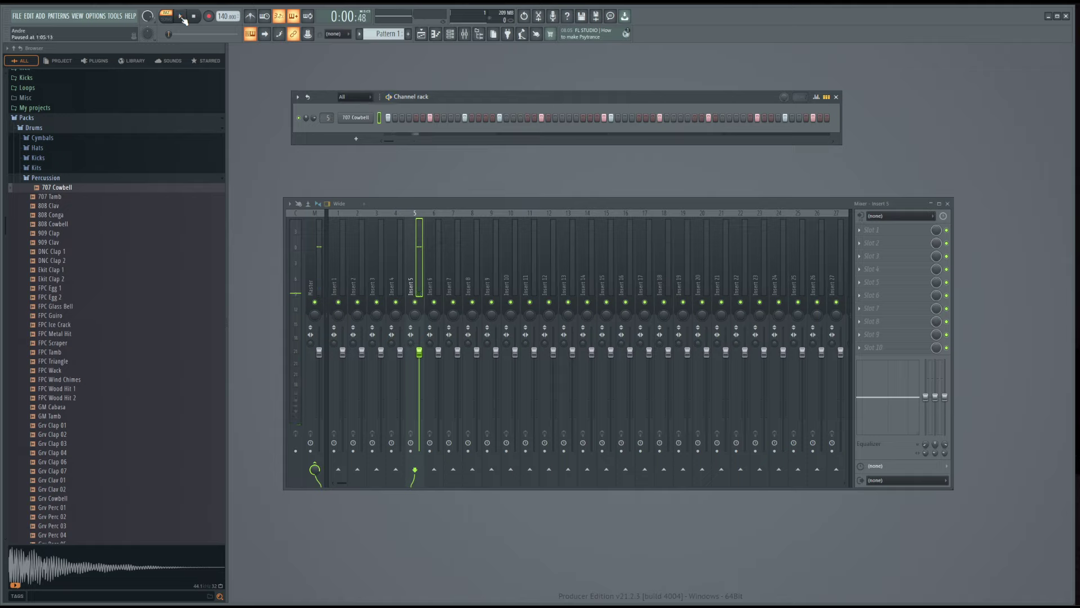
click(182, 17)
click(182, 18)
click(194, 17)
- View the 707 Cowbell hits as notes in the piano roll and close it again
right_click(358, 119)
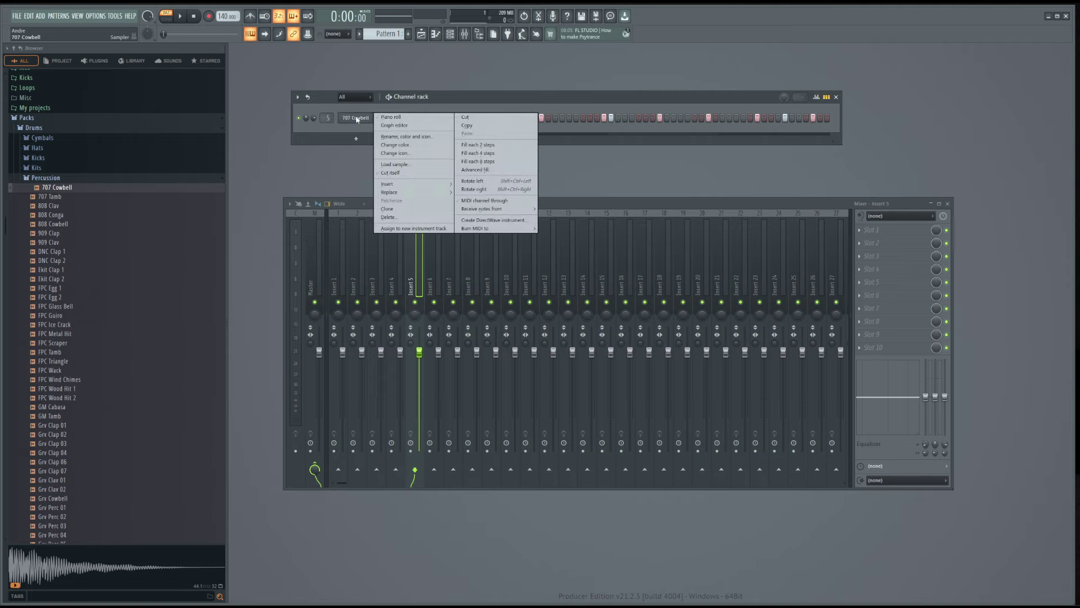
click(408, 118)
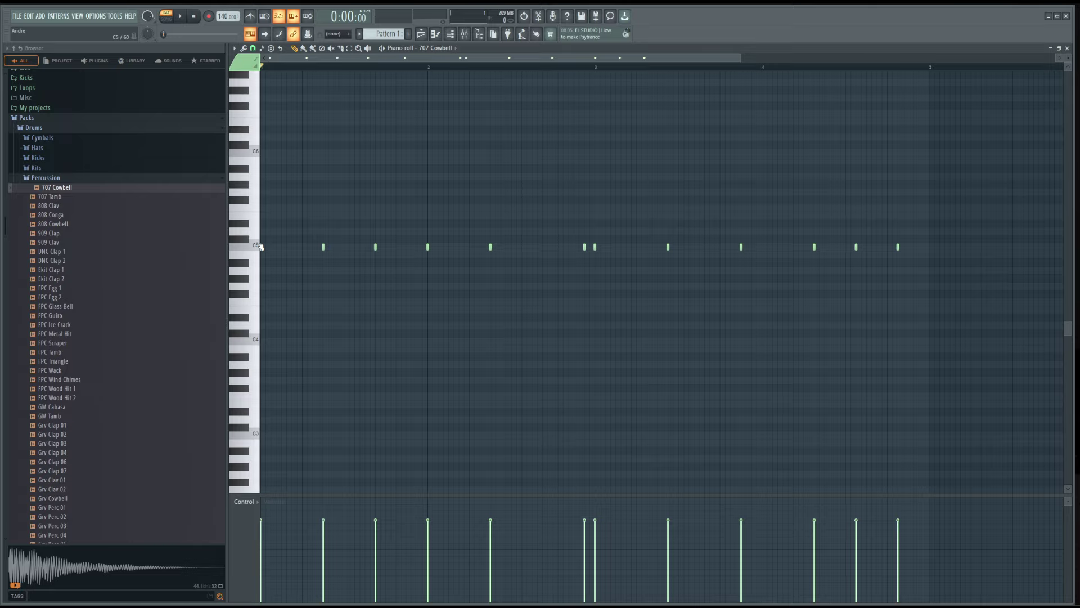
click(1068, 49)
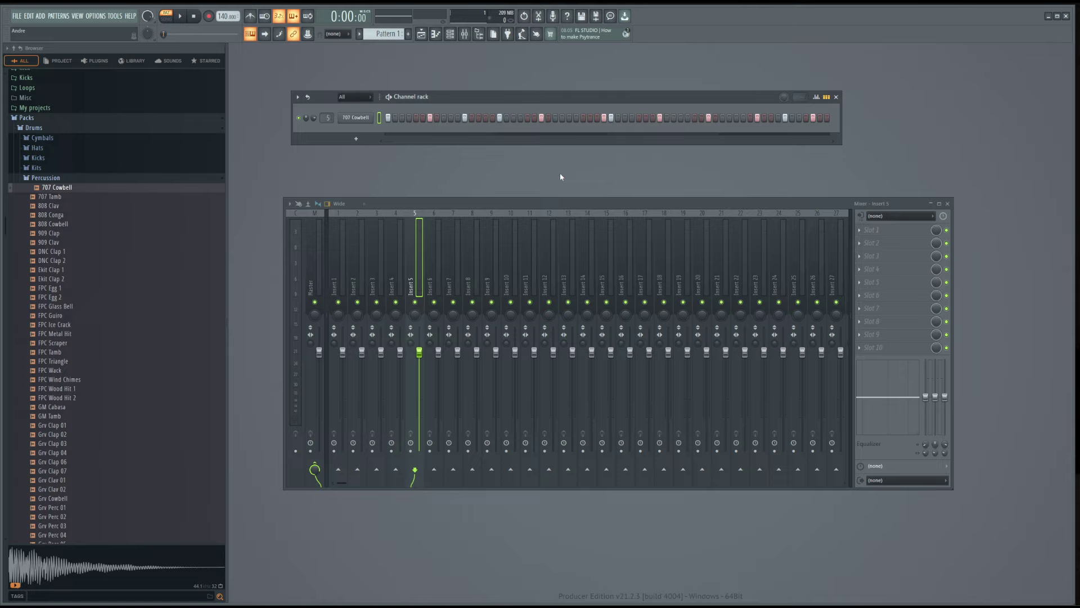
- Reopen the 707 Cowbell channel in the piano roll and look over its keyboard range and timeline
right_click(365, 118)
click(412, 117)
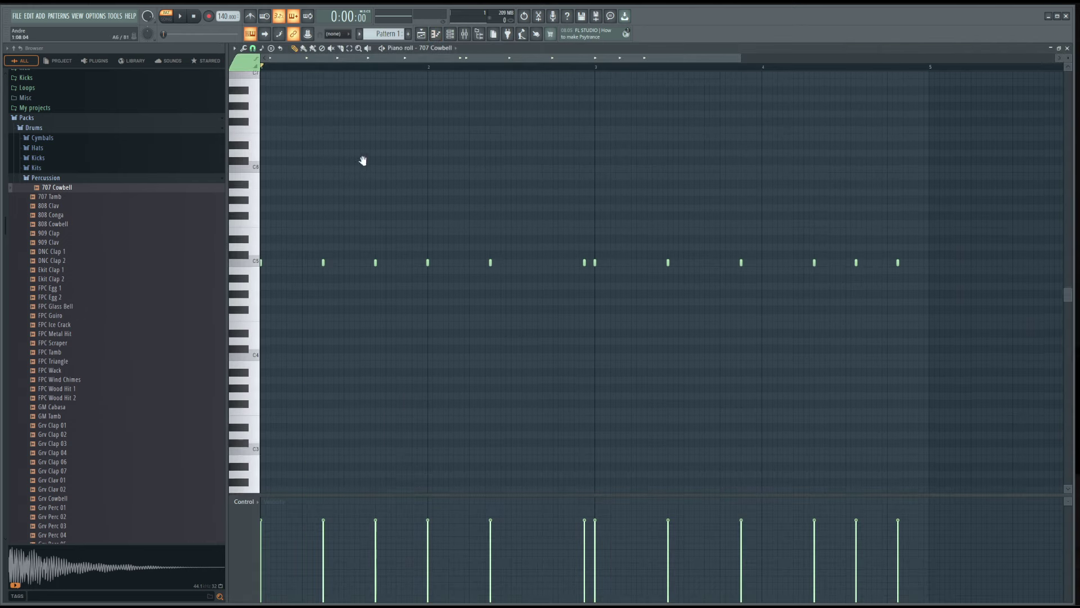
scroll(458, 316, down, 3)
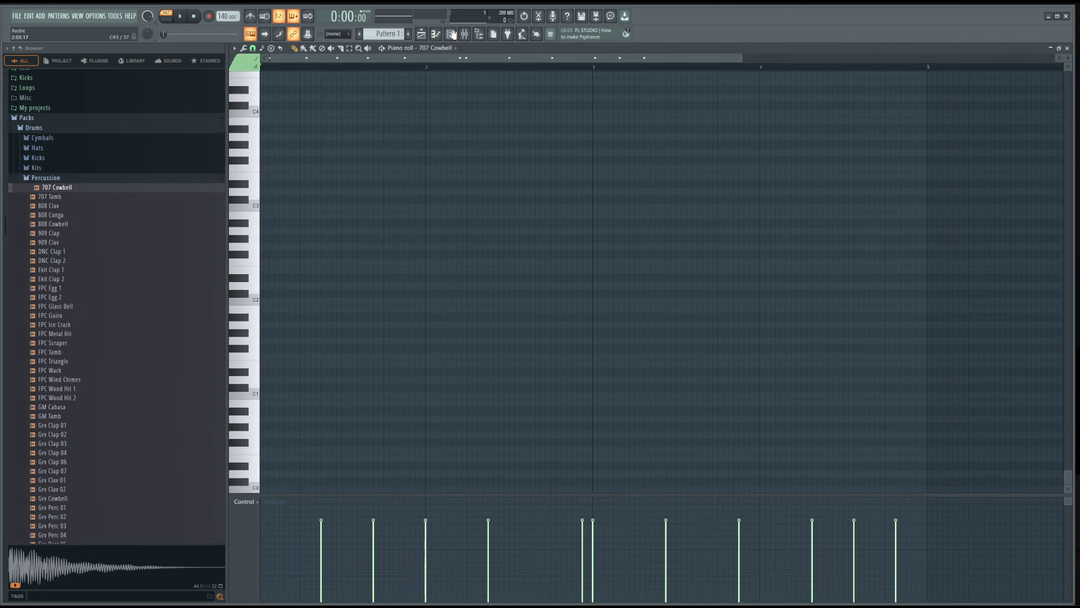
scroll(465, 340, up, 6)
mouse_move(516, 326)
mouse_down()
mouse_move(507, 442)
mouse_move(525, 509)
mouse_move(678, 193)
mouse_up()
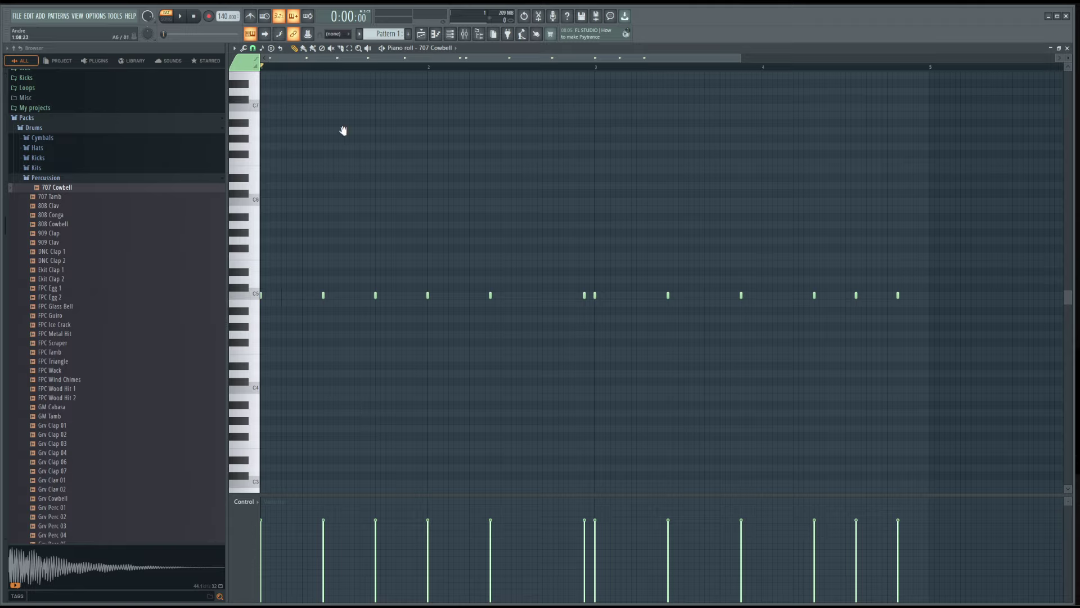
drag(339, 127, 371, 81)
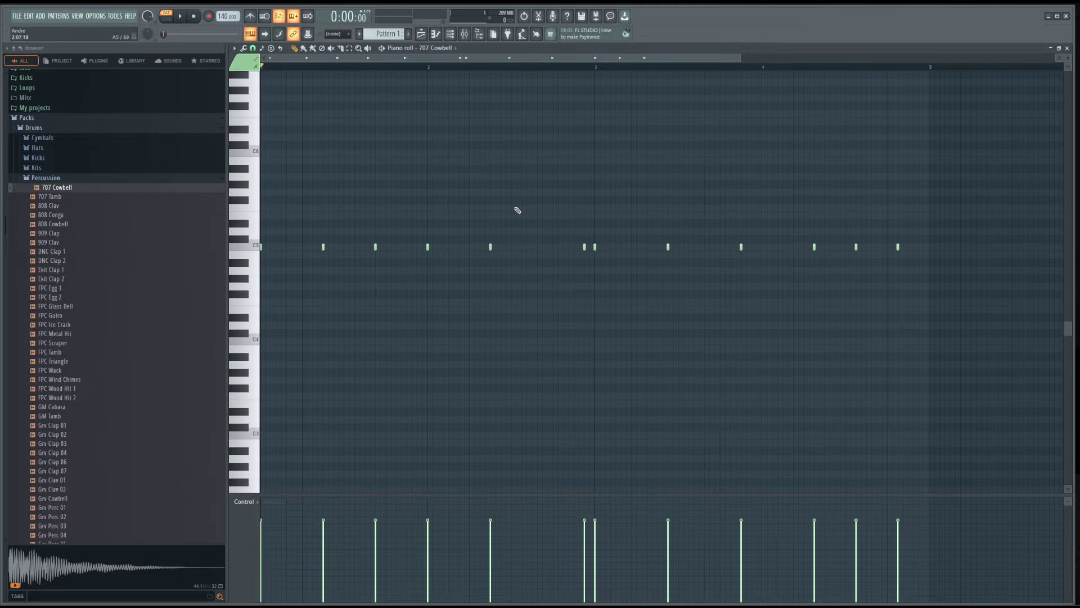
mouse_move(571, 394)
mouse_down()
mouse_move(508, 260)
mouse_move(658, 255)
mouse_move(774, 393)
mouse_move(818, 494)
mouse_move(950, 446)
mouse_move(870, 356)
mouse_up()
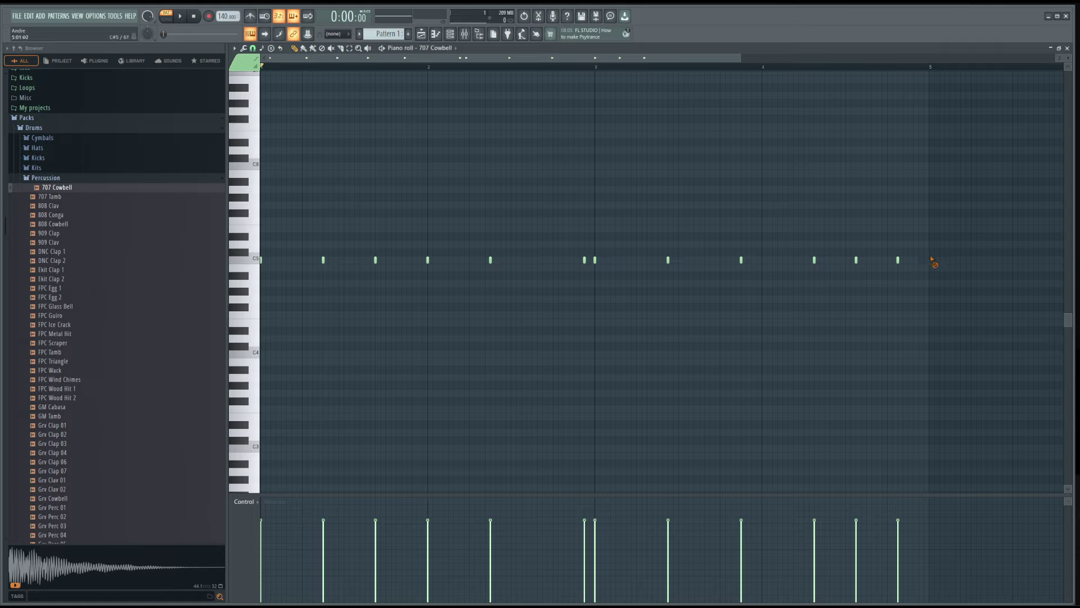
- Delete all the 707 Cowbell notes from the piano roll
right_click(898, 259)
right_click(815, 259)
right_click(856, 260)
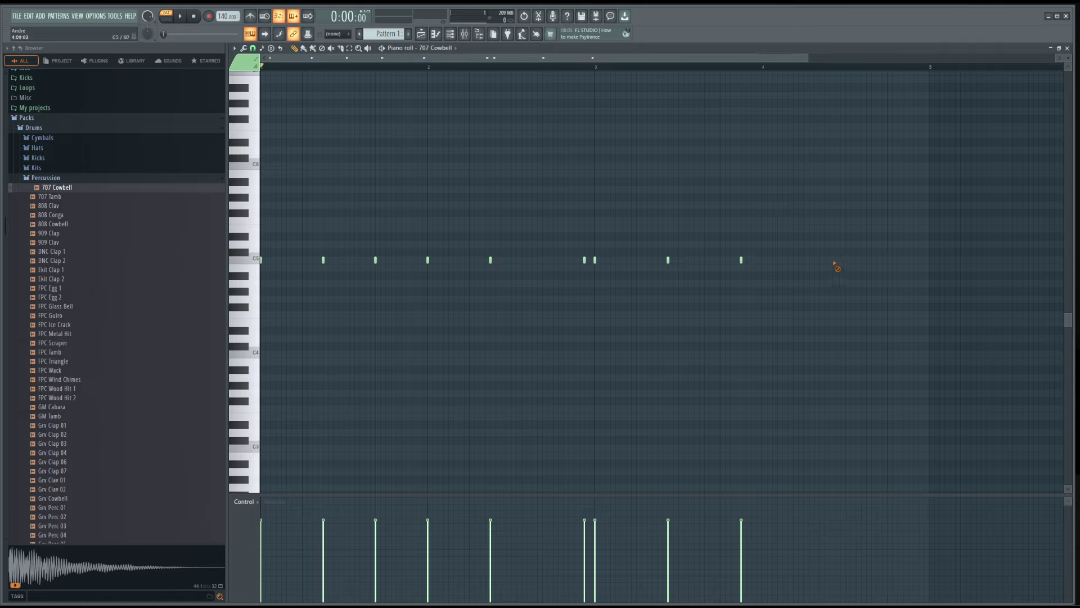
right_click(741, 260)
right_click(668, 260)
right_click(584, 260)
right_click(595, 260)
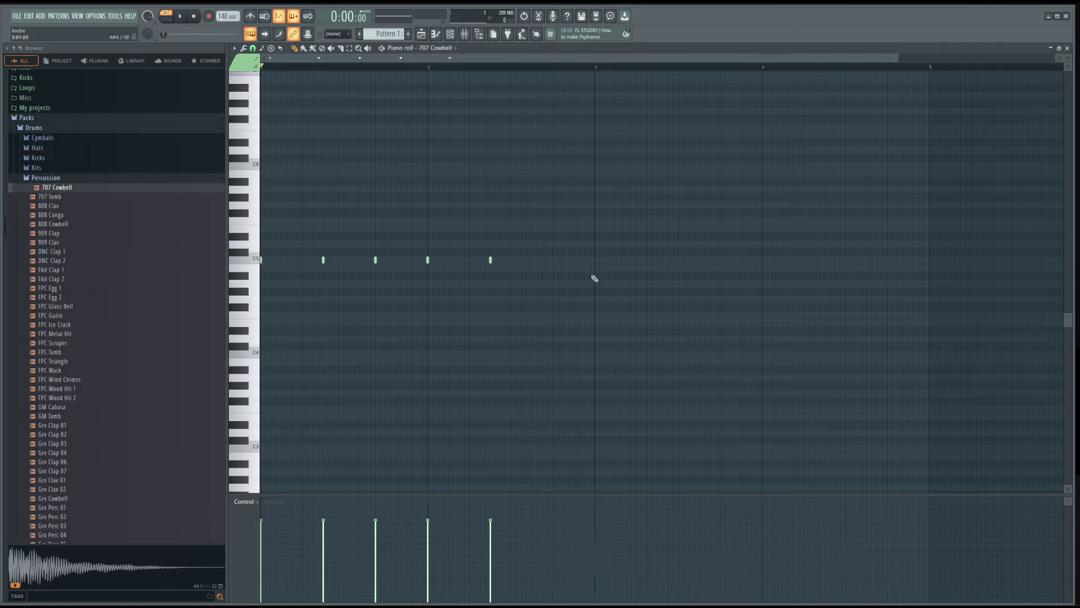
drag(629, 334, 260, 208)
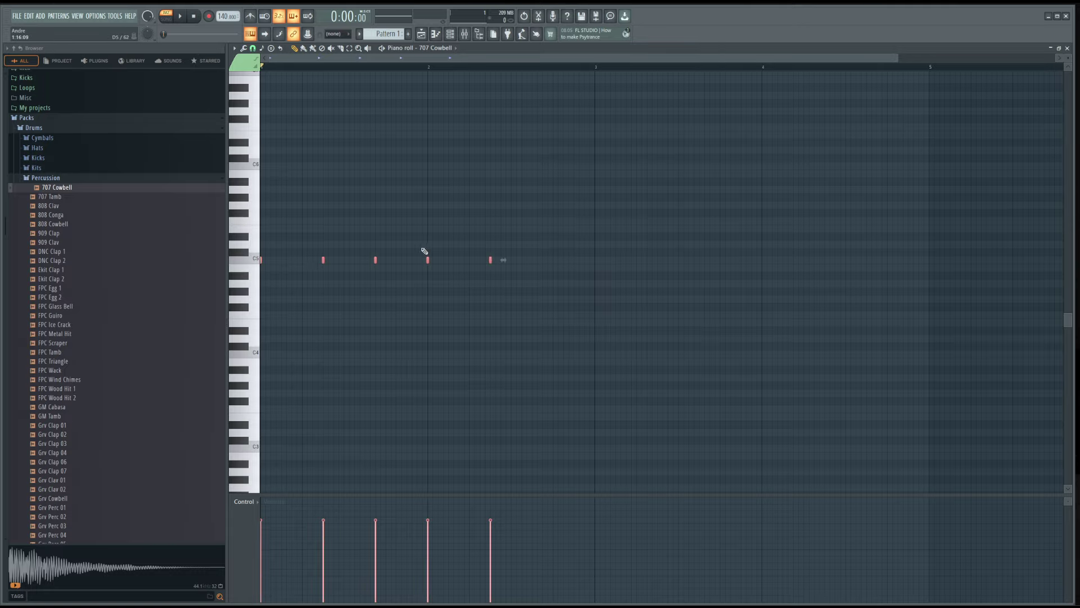
key(Delete)
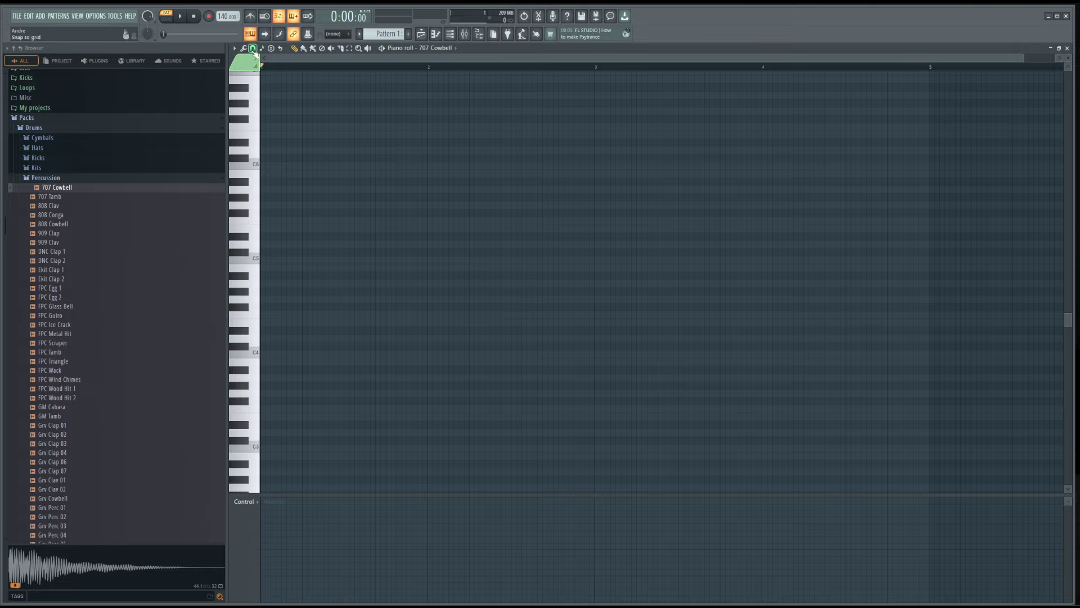
- Try placing and moving notes freely with the piano roll snap set to none, and delete the test notes
click(253, 50)
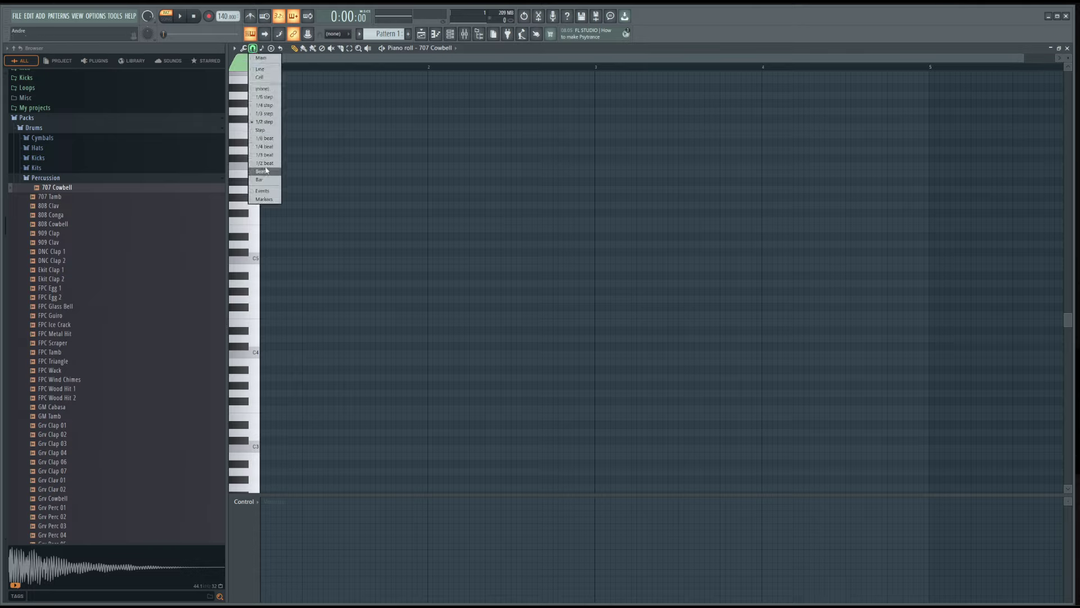
click(264, 105)
click(319, 197)
click(340, 212)
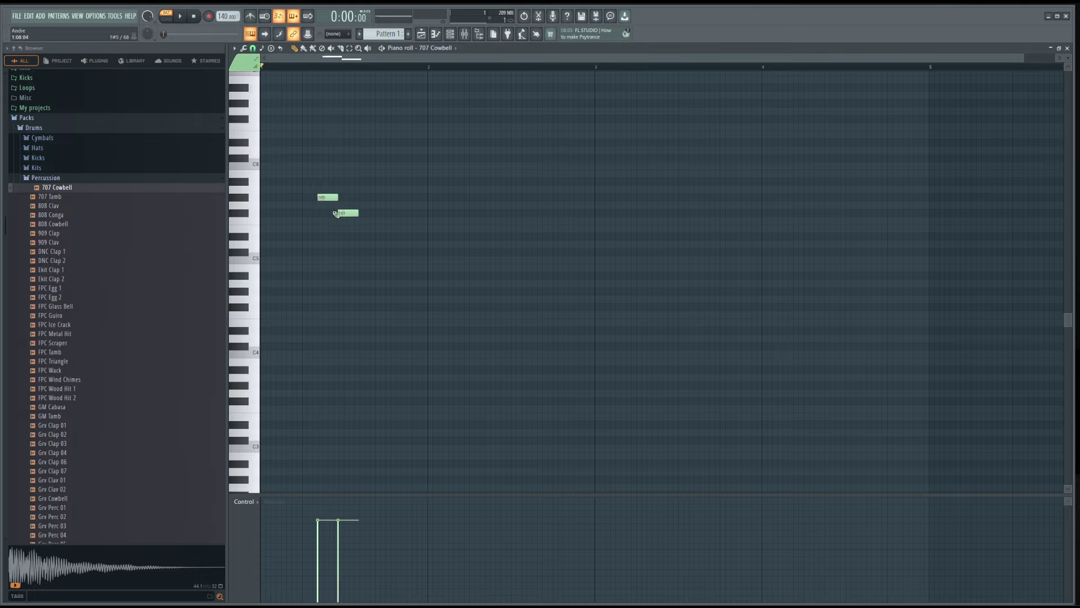
click(301, 252)
drag(299, 258, 379, 258)
right_click(371, 253)
right_click(346, 214)
right_click(327, 197)
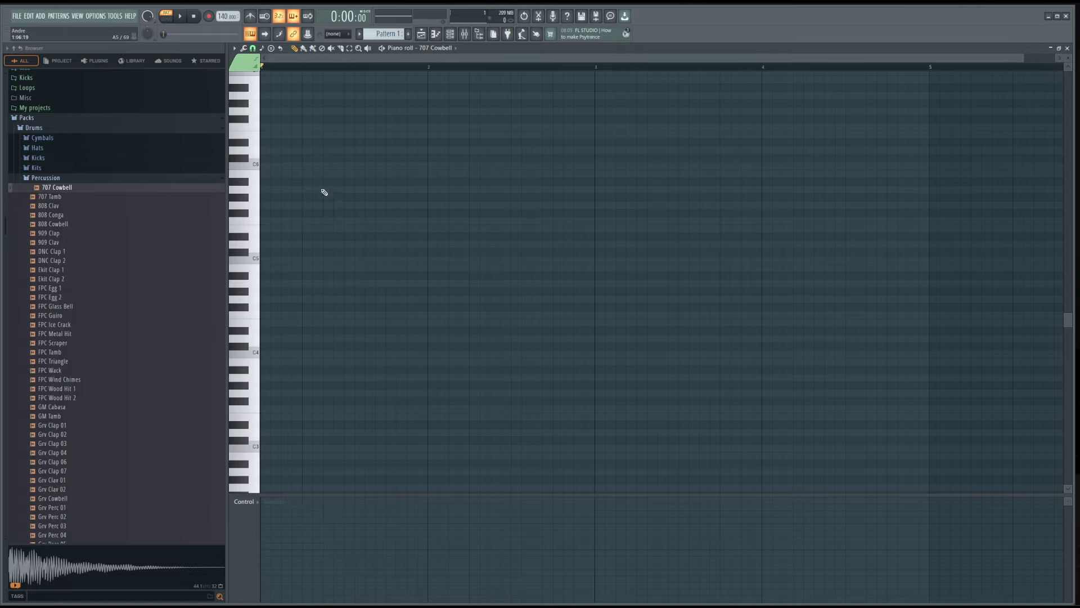
- Set the snap to 1/2 step and place a one-beat C5 note at the start of bar 1
click(252, 48)
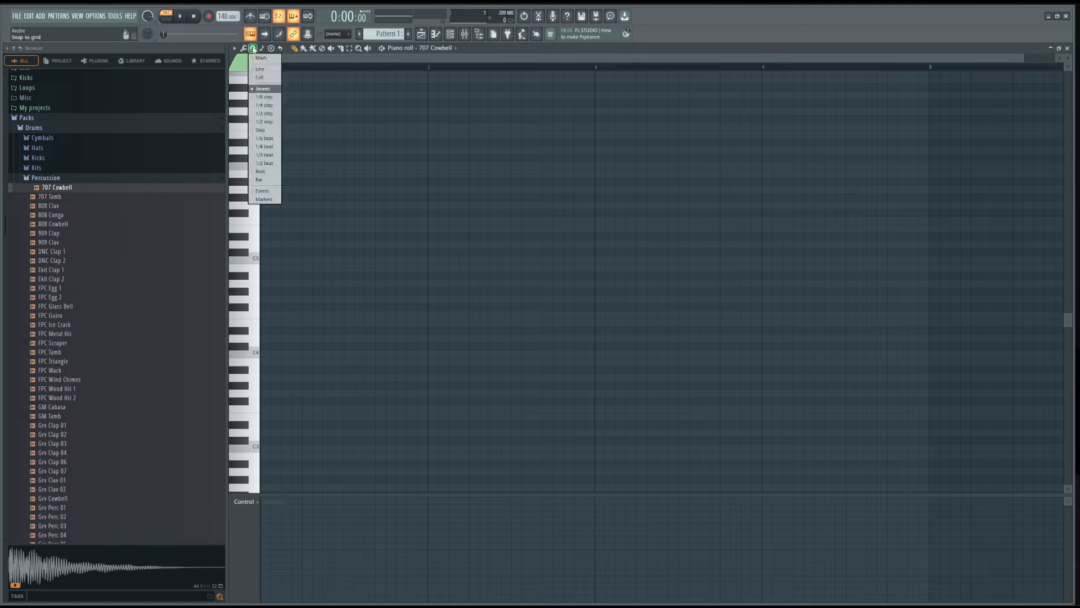
click(267, 126)
drag(313, 284, 266, 259)
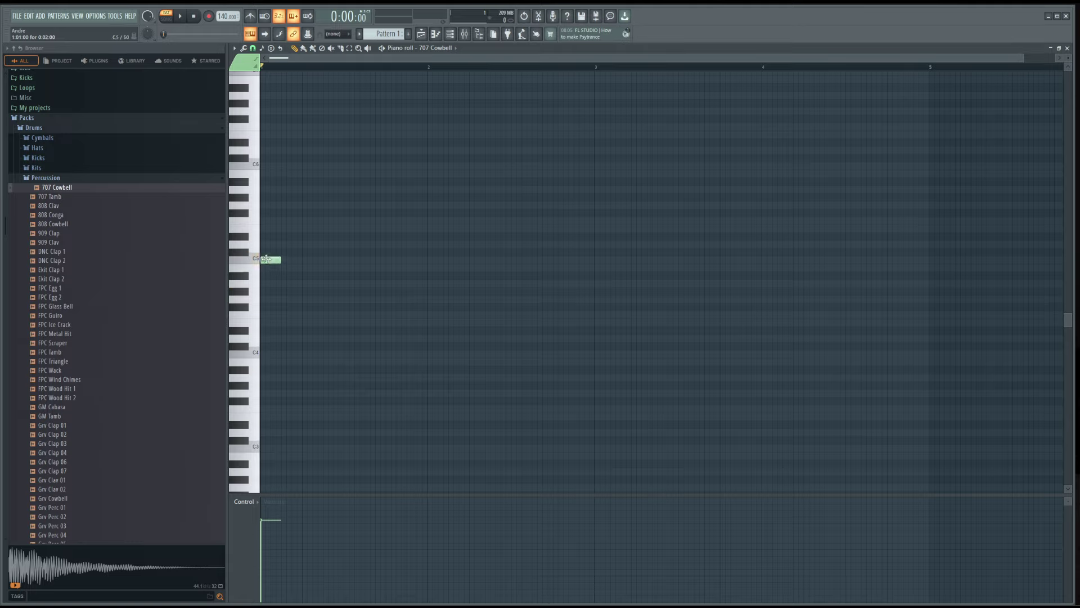
right_click(267, 259)
click(263, 260)
right_click(263, 260)
click(262, 260)
right_click(263, 260)
click(264, 259)
drag(269, 260, 304, 386)
right_click(270, 263)
click(266, 262)
- Place an A5 note at the start of bar 2, shorten it to one step, and add equally short G5 and E5 notes in bar 1
click(429, 190)
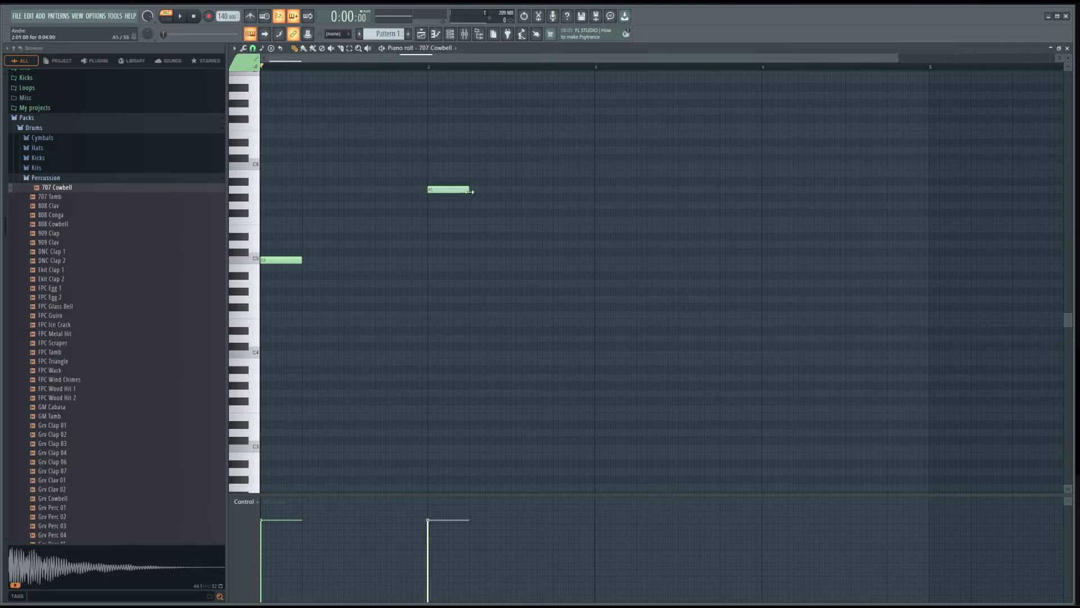
drag(470, 190, 439, 193)
click(432, 190)
click(345, 206)
click(387, 230)
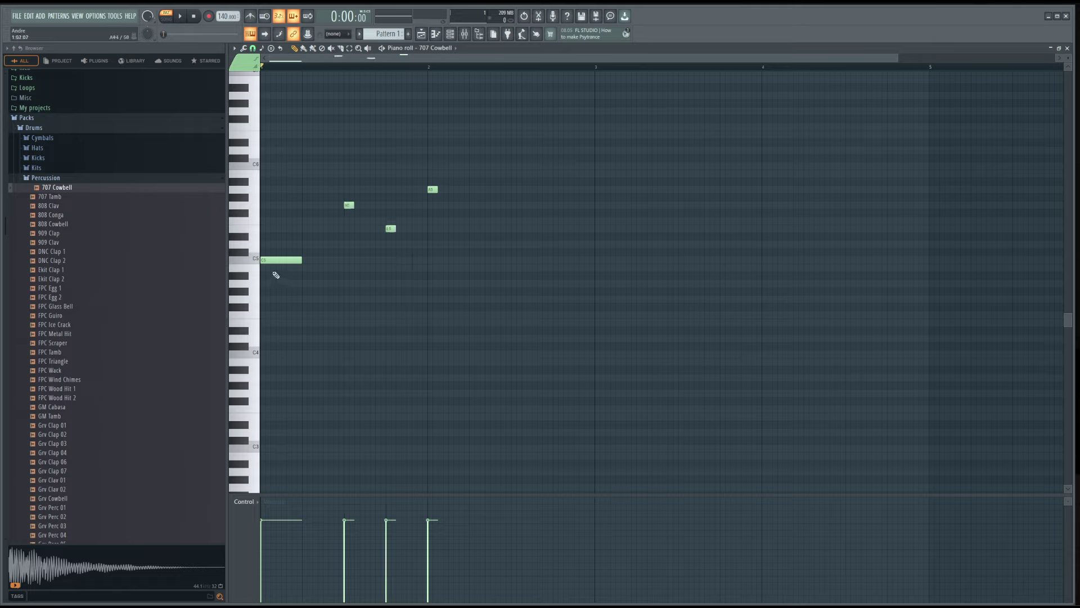
- Pick up the length of the first C5 note and scatter one-beat notes at various pitches across bars 1 and 2
click(279, 260)
click(416, 268)
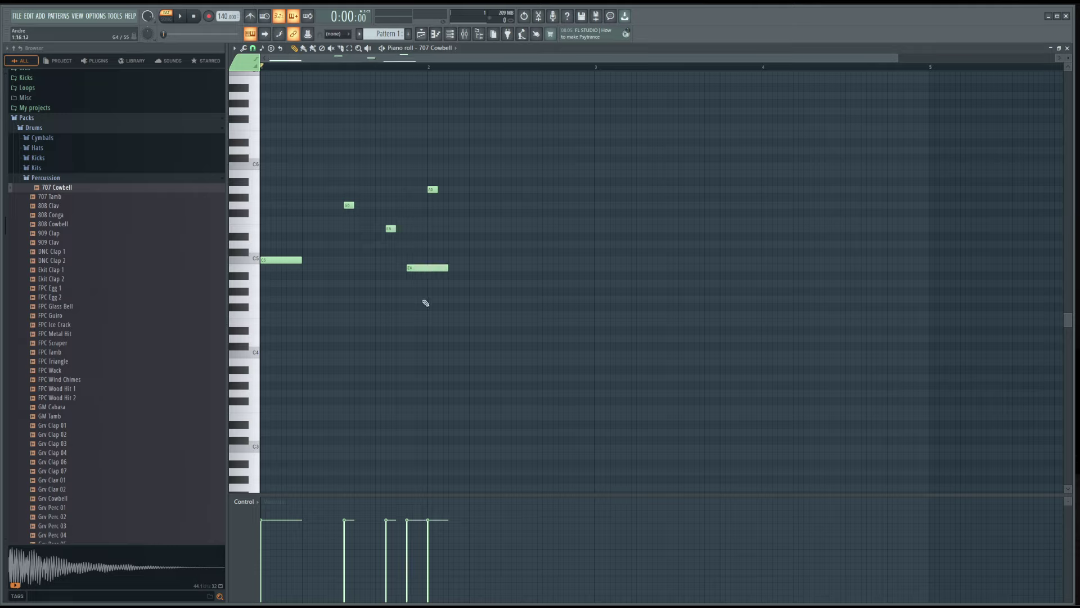
click(426, 300)
click(354, 307)
click(360, 346)
click(337, 253)
click(319, 220)
click(388, 252)
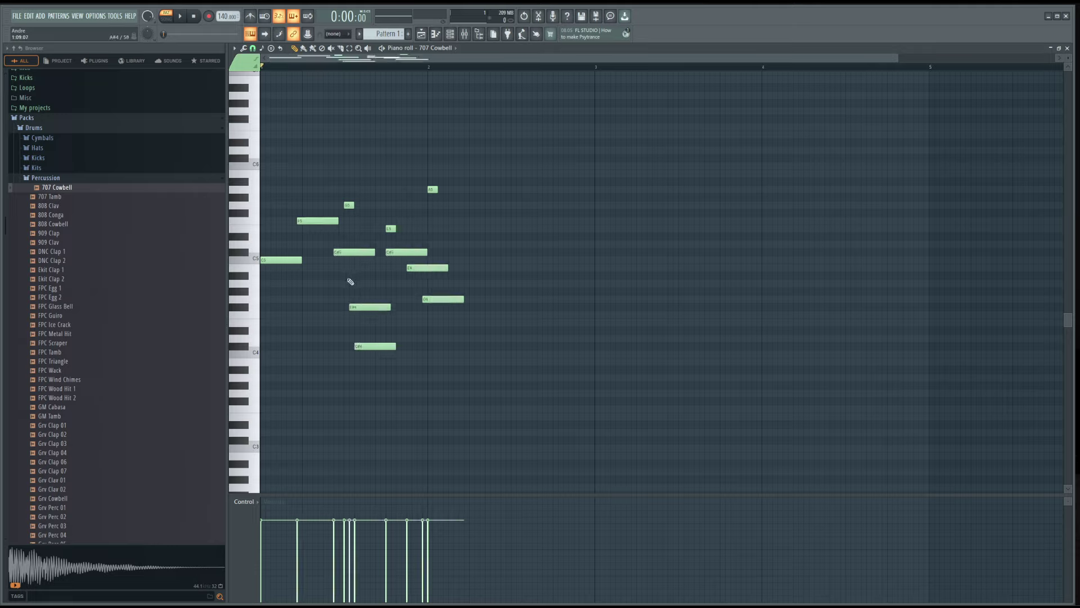
click(352, 276)
click(497, 197)
click(529, 252)
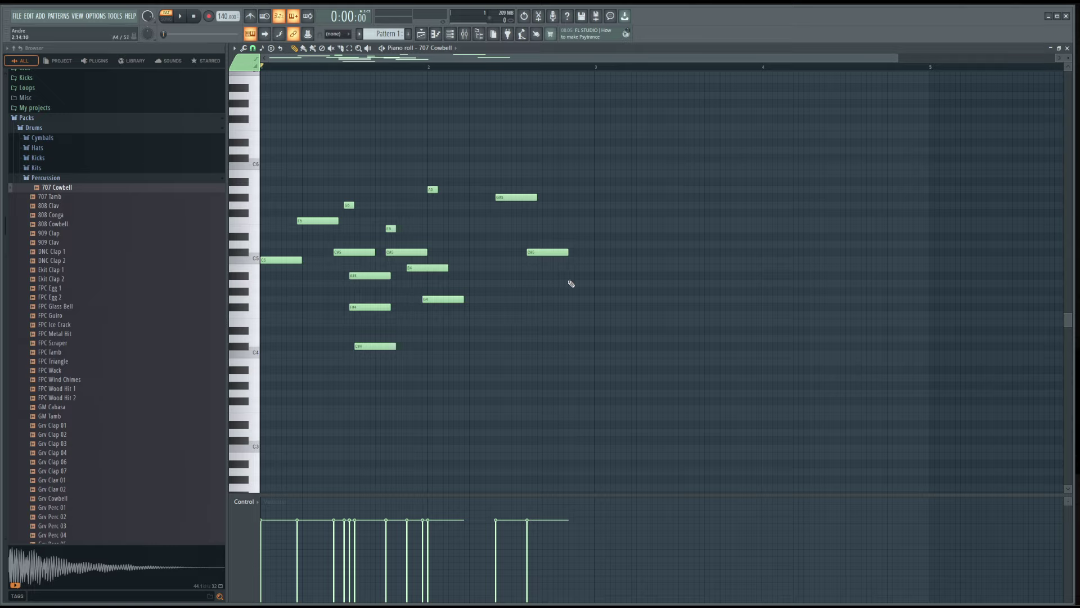
- Delete every note except the C5 note at the start of bar 1
right_click(548, 252)
right_click(516, 197)
right_click(443, 299)
right_click(375, 346)
right_click(370, 306)
right_click(370, 276)
right_click(354, 252)
right_click(318, 220)
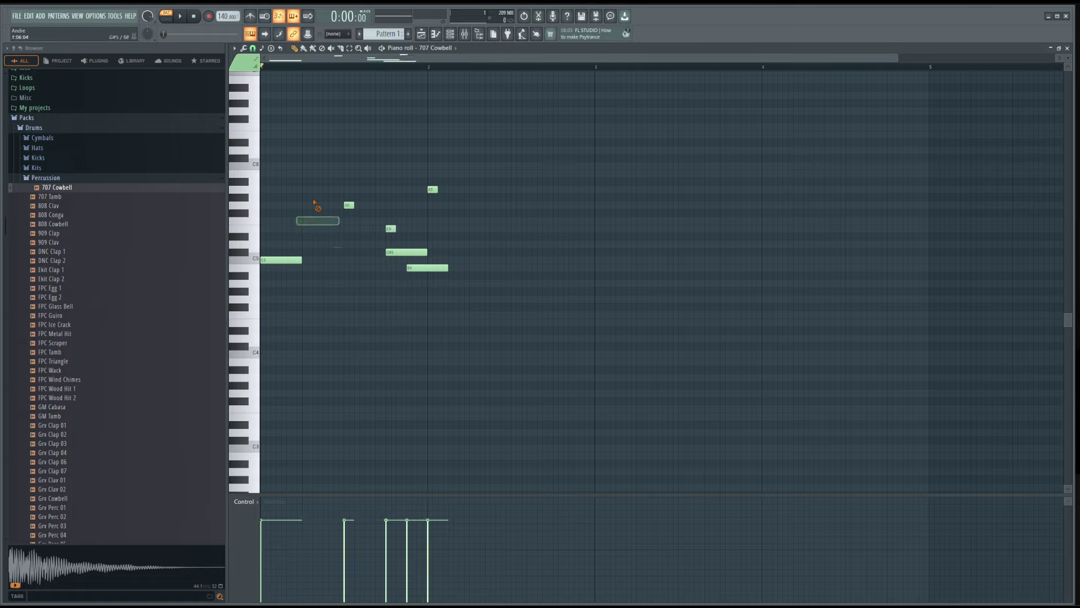
right_click(394, 228)
right_click(348, 205)
right_click(419, 268)
right_click(394, 252)
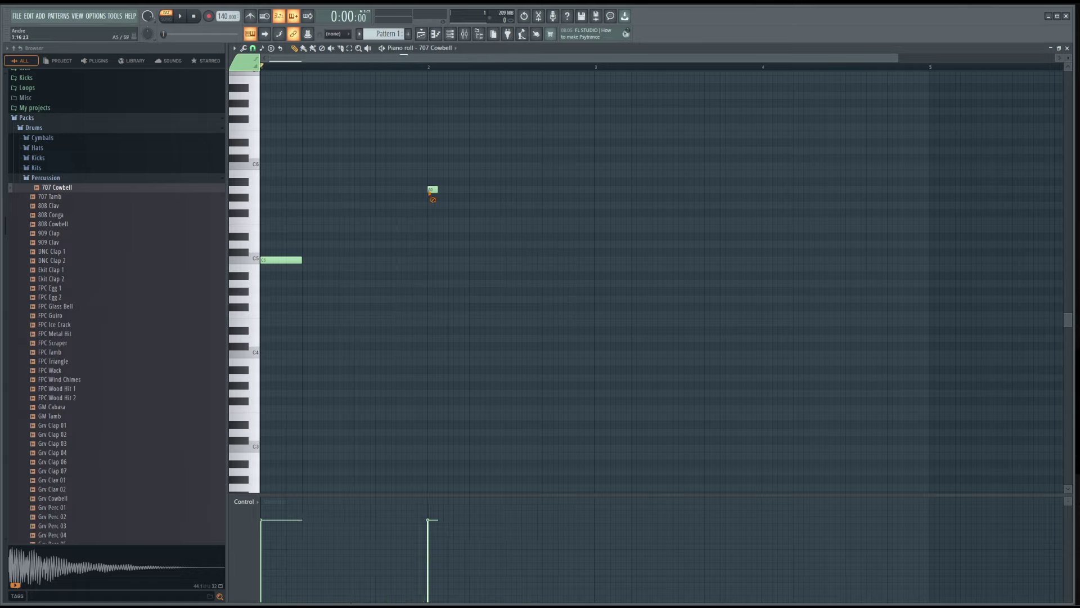
right_click(431, 190)
- Continue the melody with one-beat notes: C5 and C#5 in bar 1, and A4, B4, D5 and C#5 in bar 2
click(333, 260)
click(400, 252)
click(431, 283)
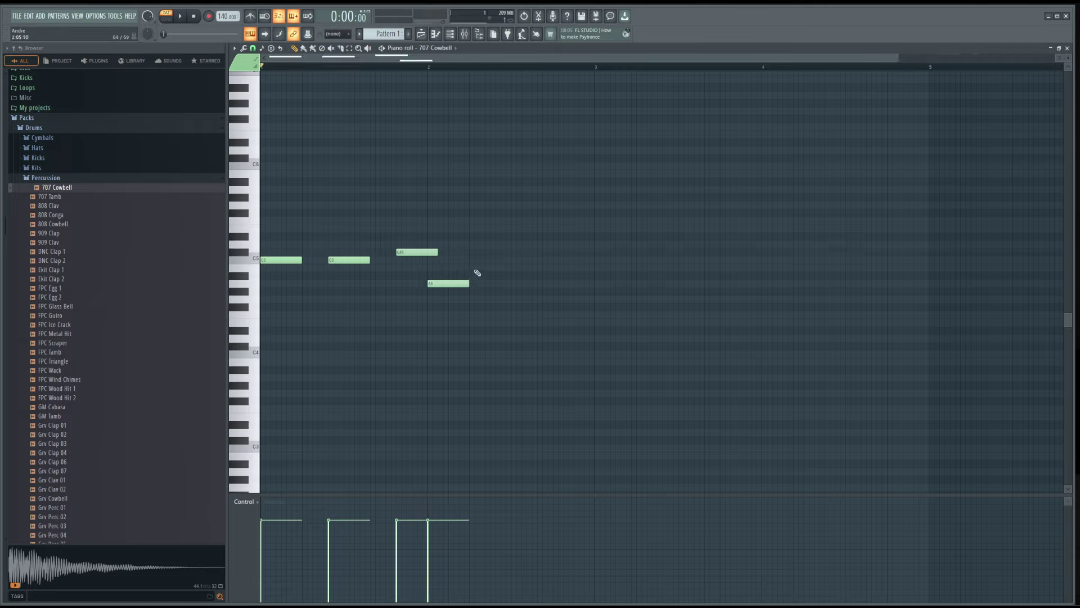
click(483, 268)
click(511, 245)
click(552, 252)
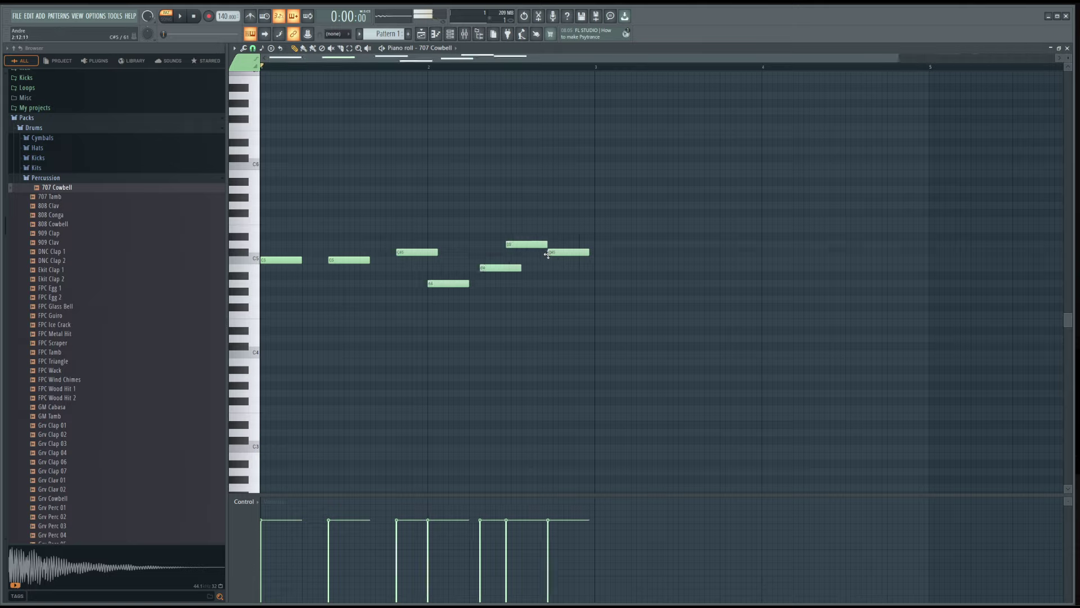
- Fill bar 3 with one-beat notes G4, D5, B4, D5 and C5
click(600, 299)
click(646, 244)
click(657, 268)
click(696, 244)
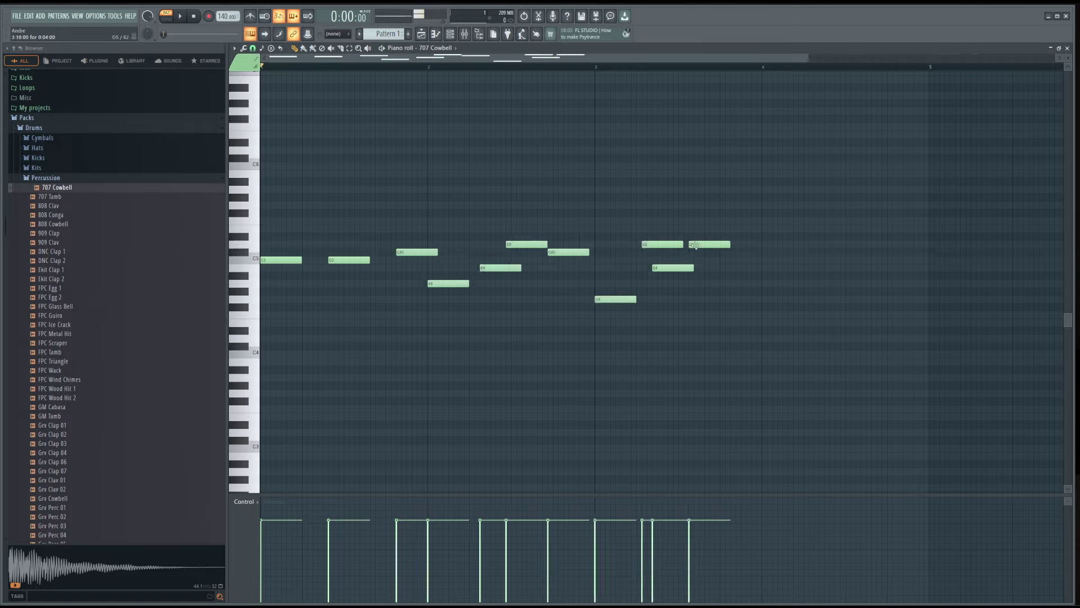
click(724, 259)
- Add one-beat notes A4, B4, D5 and B4 in bar 4, and play the melody back
click(766, 283)
click(794, 267)
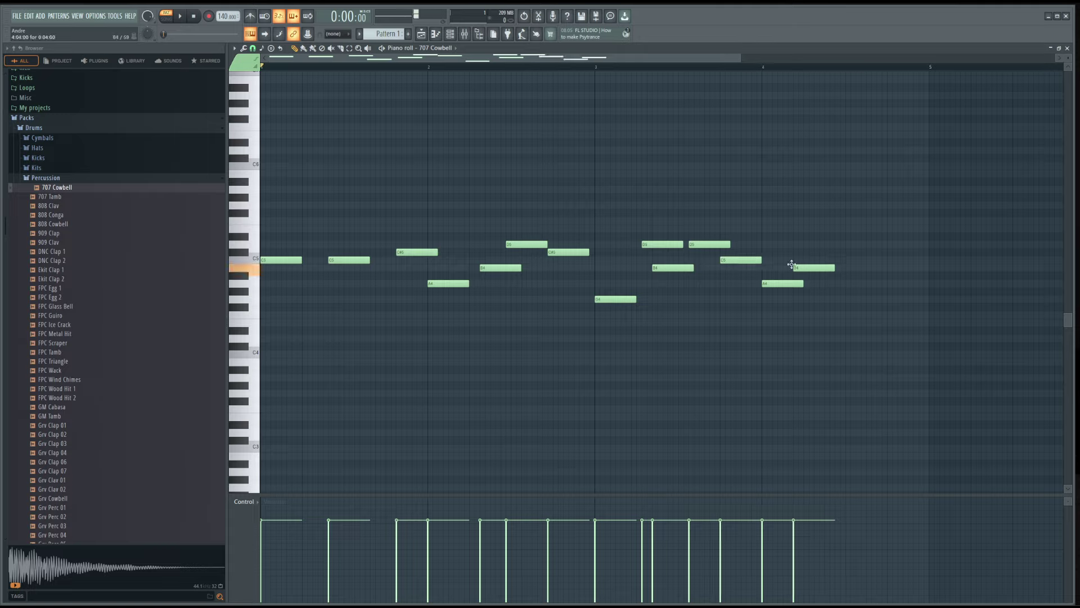
drag(838, 252, 838, 244)
click(881, 267)
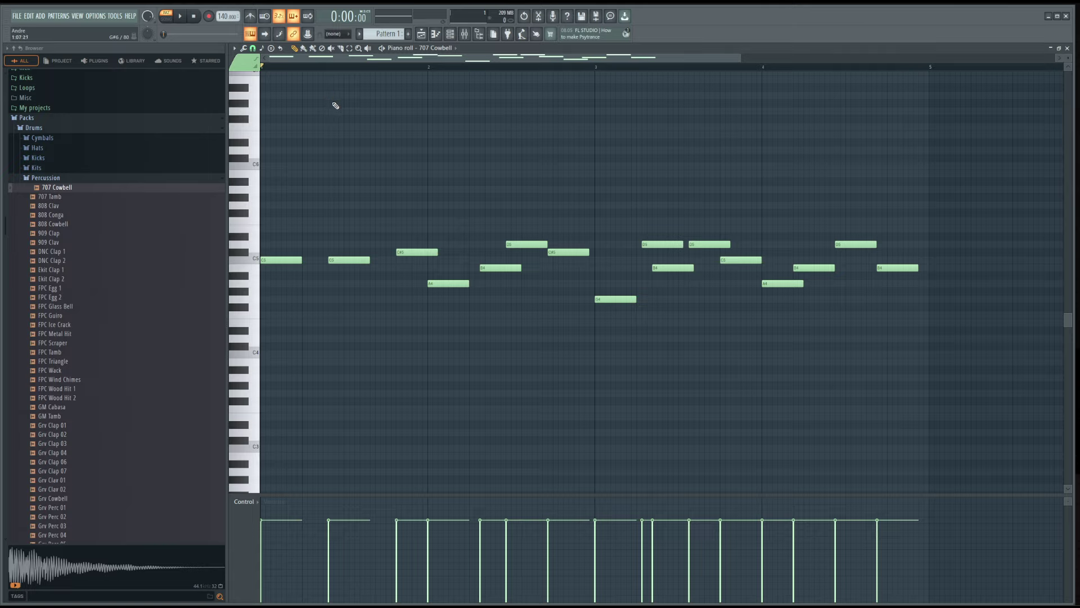
key(space)
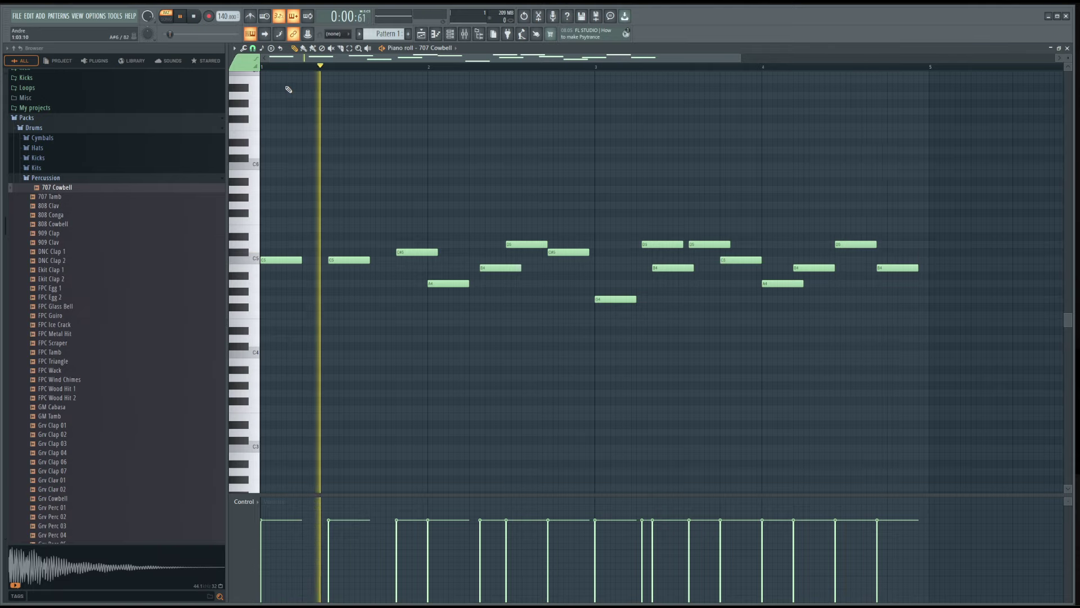
click(194, 18)
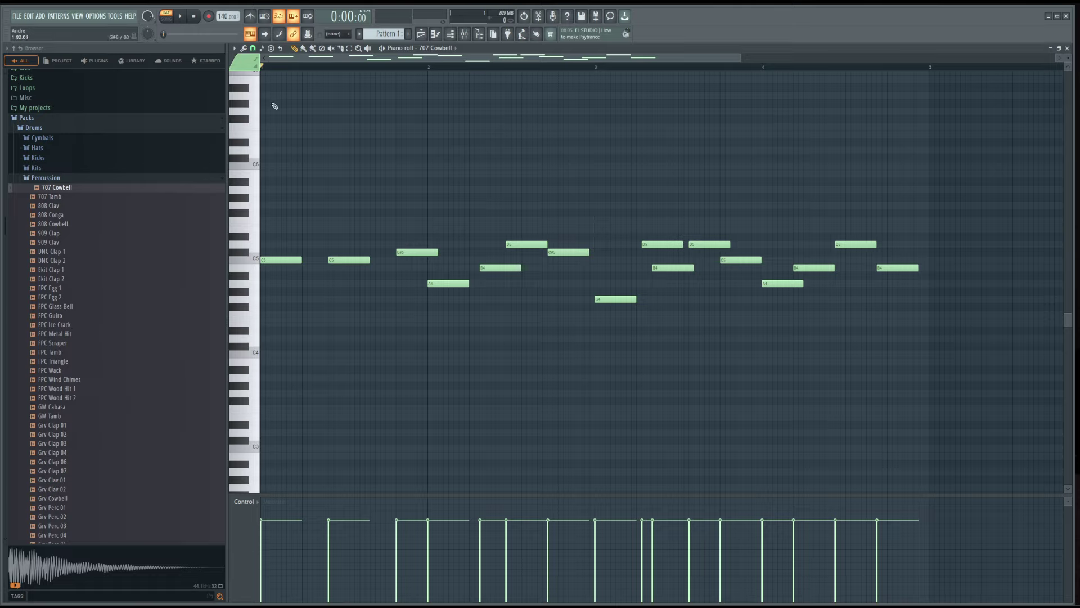
- Lay four bar-long notes alternating between F6 and E6 above the melody, and delete them again
click(270, 127)
drag(301, 127, 426, 132)
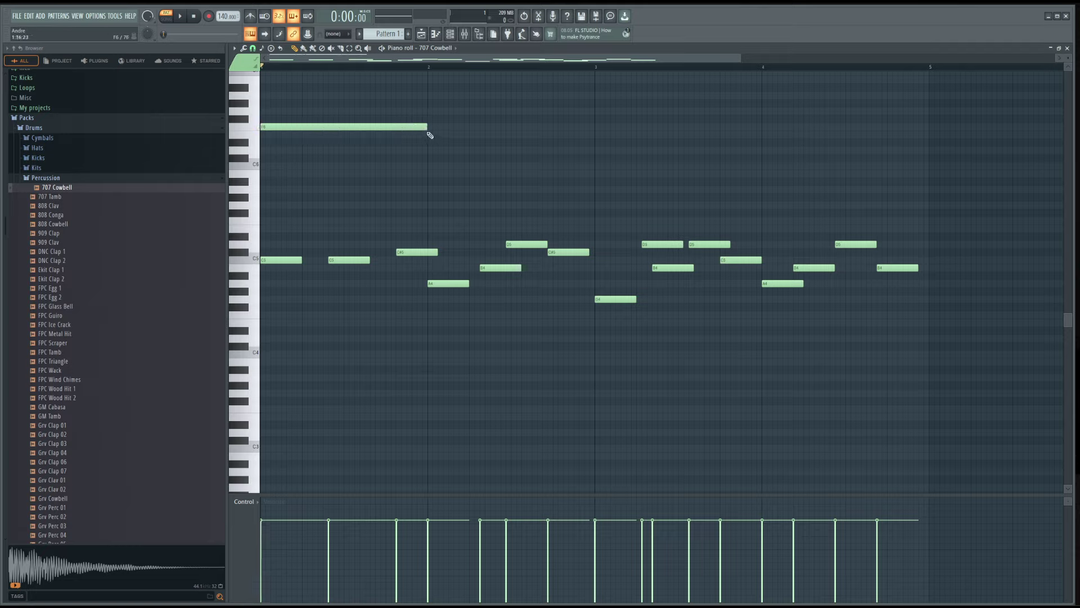
click(433, 135)
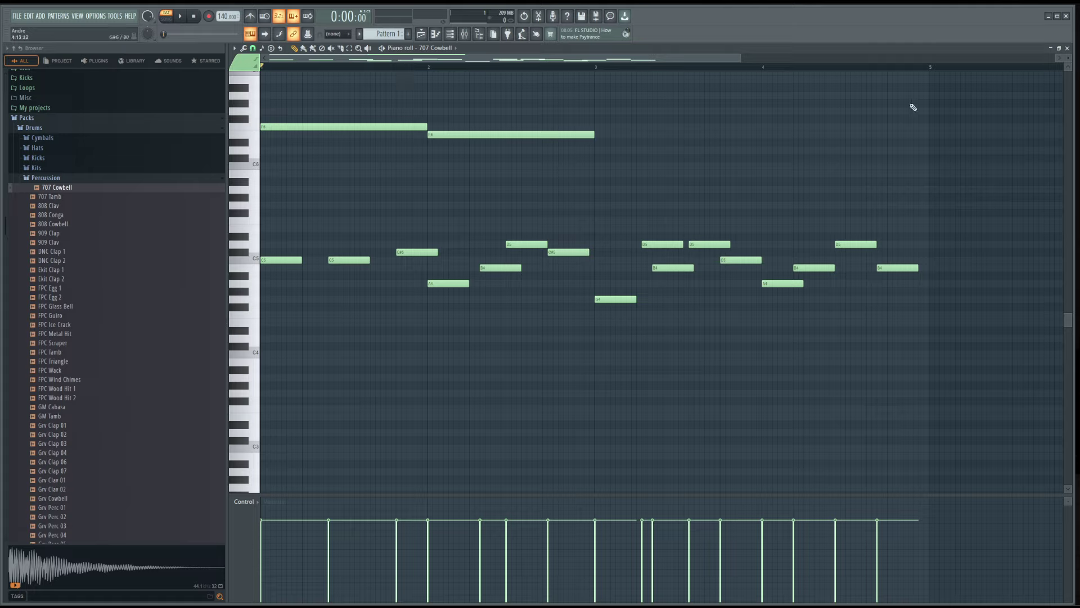
click(600, 127)
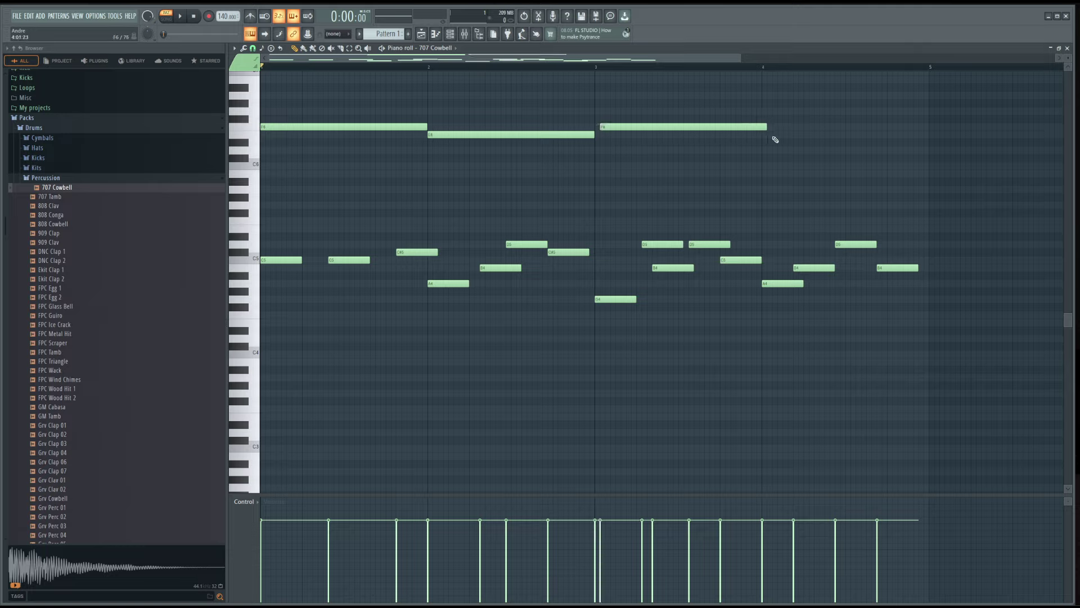
click(766, 135)
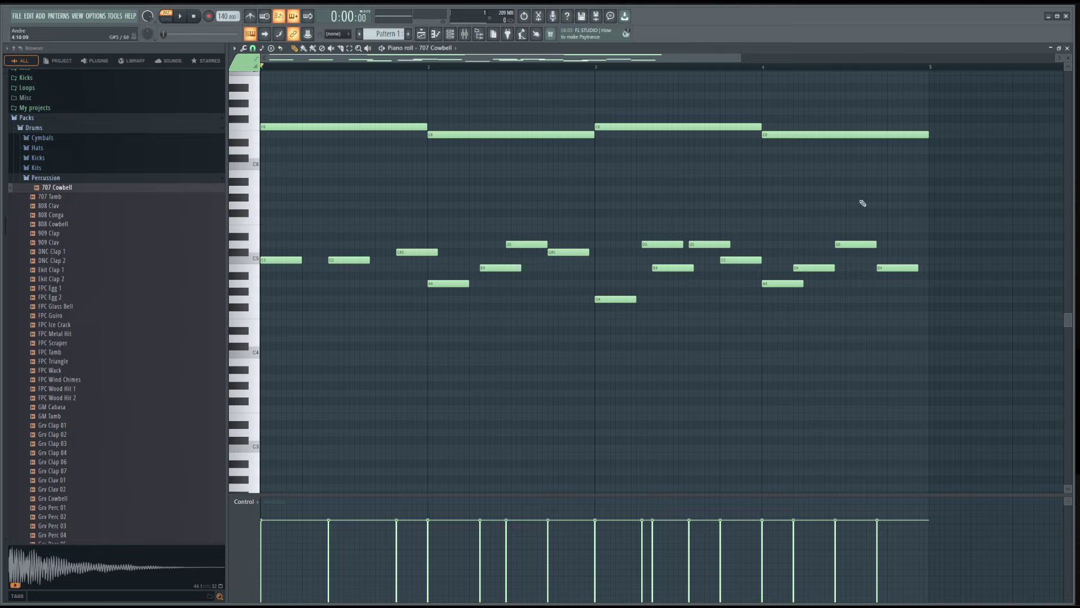
drag(965, 178, 276, 108)
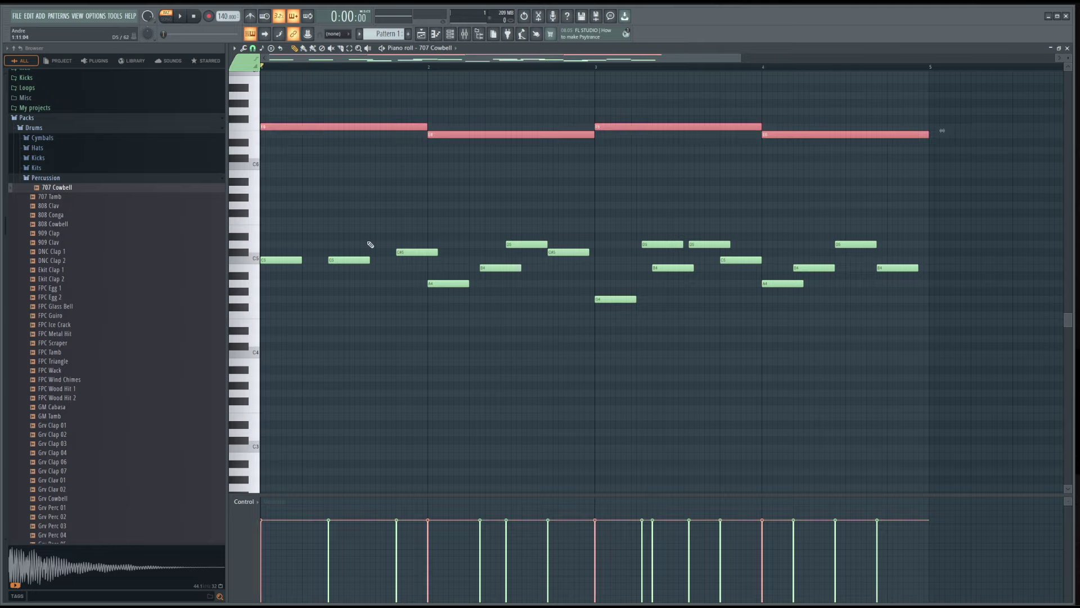
key(Delete)
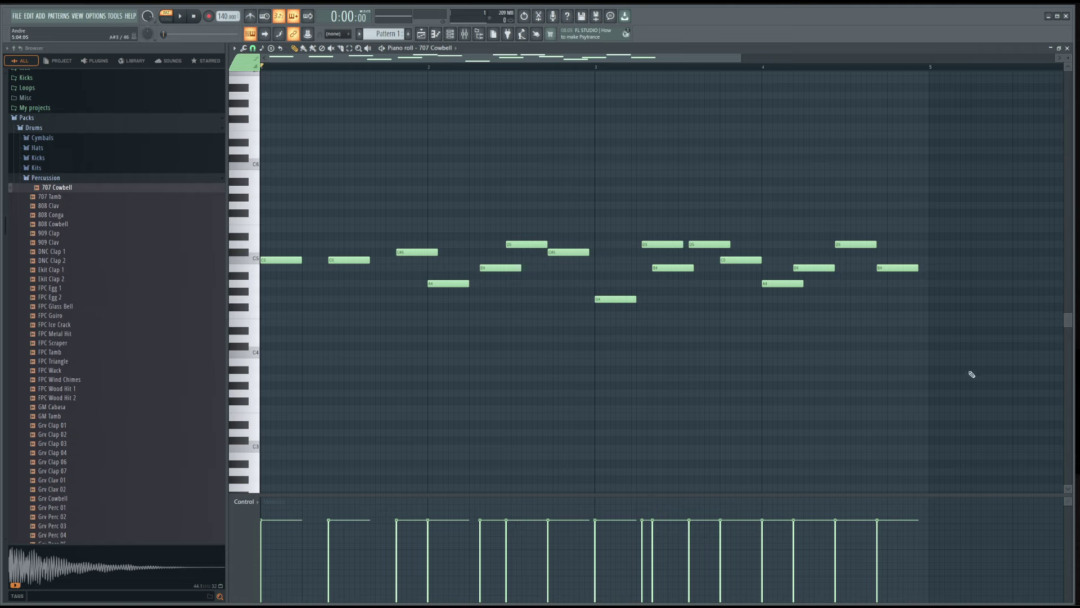
- Select all notes after the first one and shift them half a step earlier
drag(971, 374, 344, 259)
right_click(340, 261)
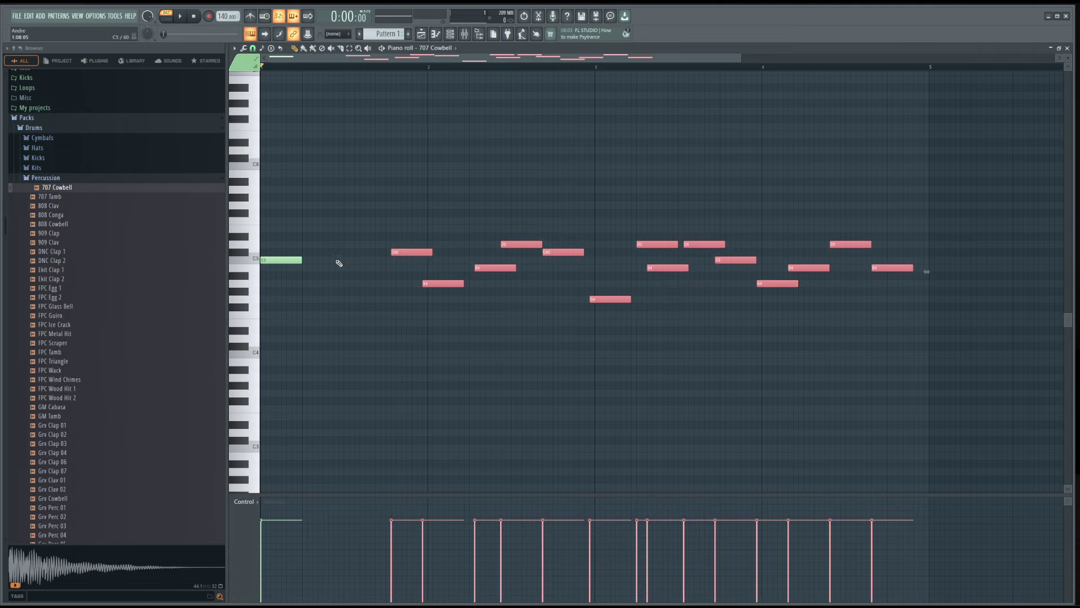
key(ctrl+z)
- Re-place the C#5 note on beat 4 of bar 1 and the A4 note at the start of bar 2
right_click(392, 253)
click(390, 259)
right_click(434, 283)
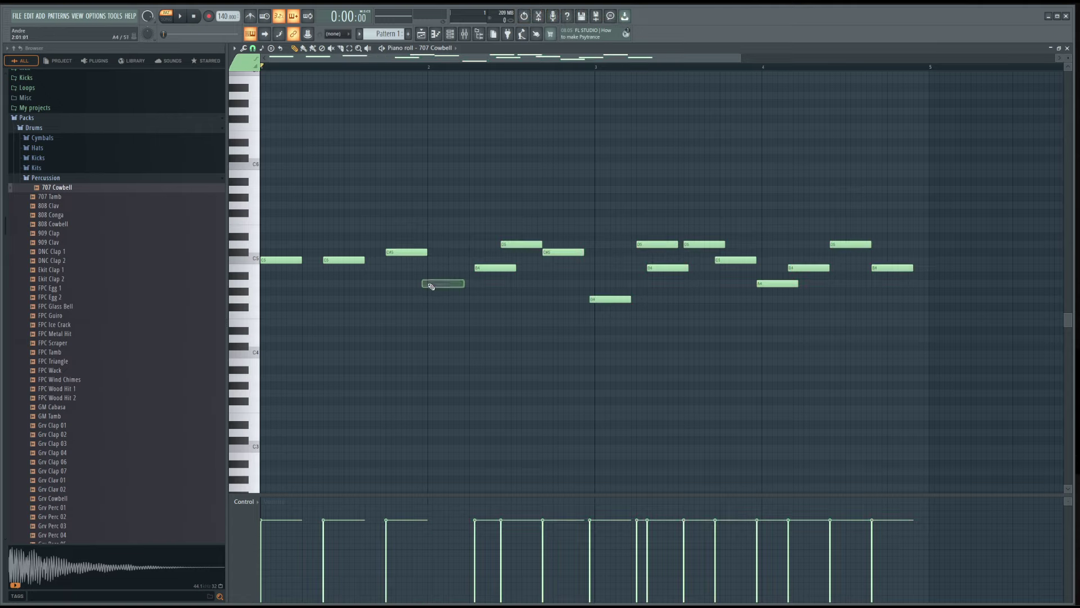
click(430, 283)
- Re-place the B4, D5 and C#5 notes of bar 2 on beats 2, 3 and 4
right_click(479, 268)
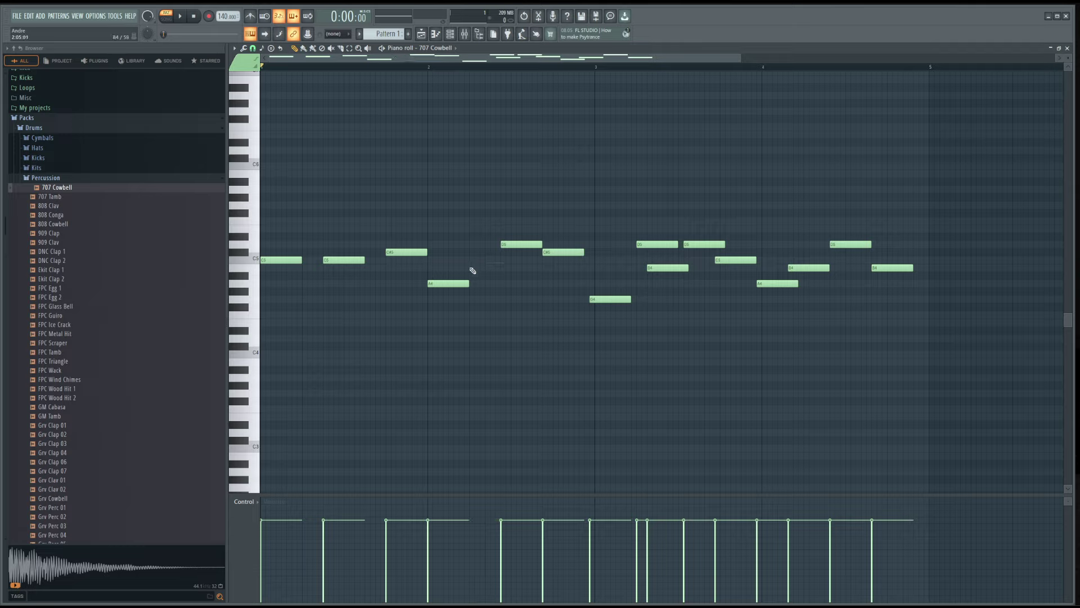
click(472, 268)
right_click(520, 245)
click(515, 244)
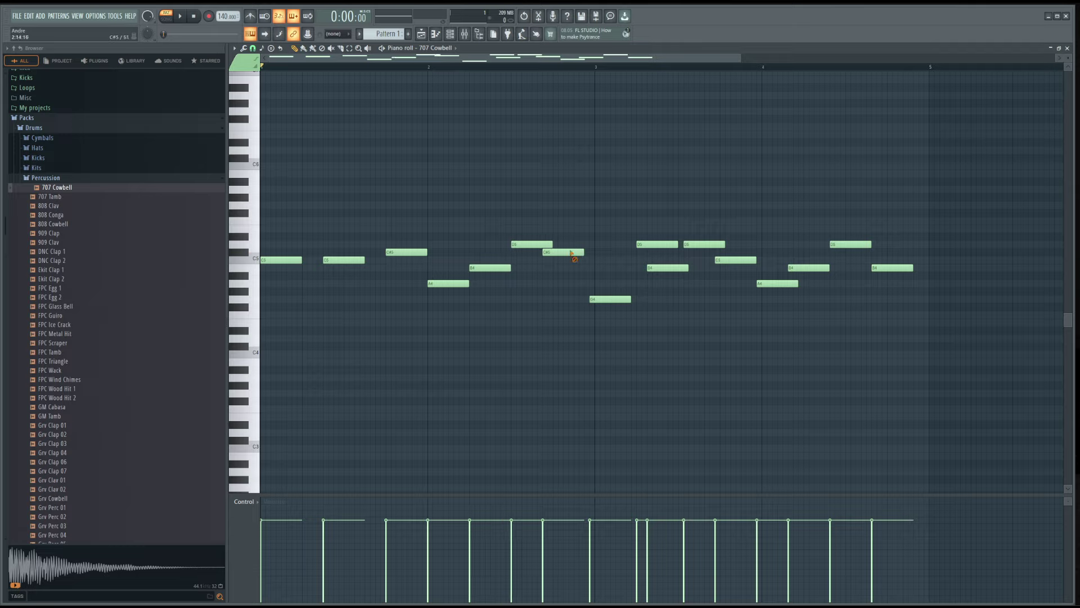
right_click(572, 252)
click(556, 253)
- Re-place the G4 note at the start of bar 3 and align the D5 and B4 notes on its second beat
right_click(598, 299)
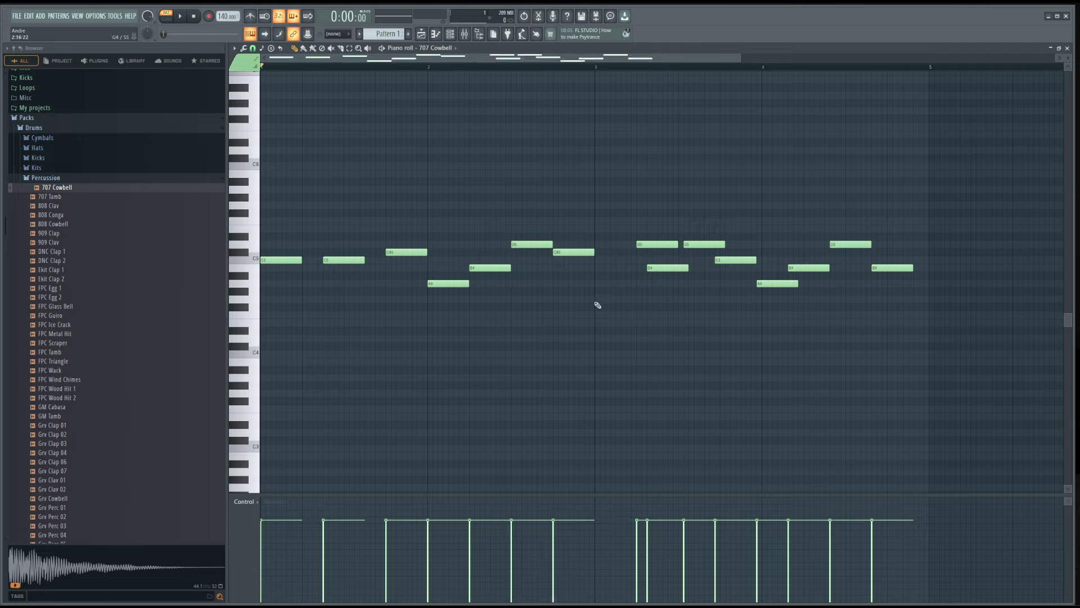
click(597, 299)
right_click(643, 247)
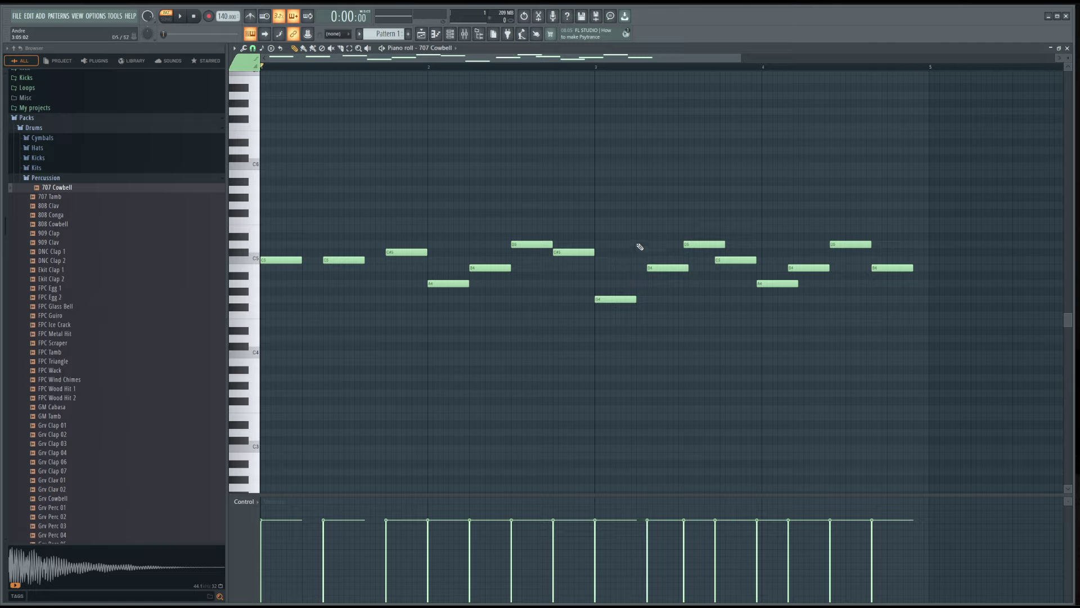
click(639, 247)
right_click(664, 268)
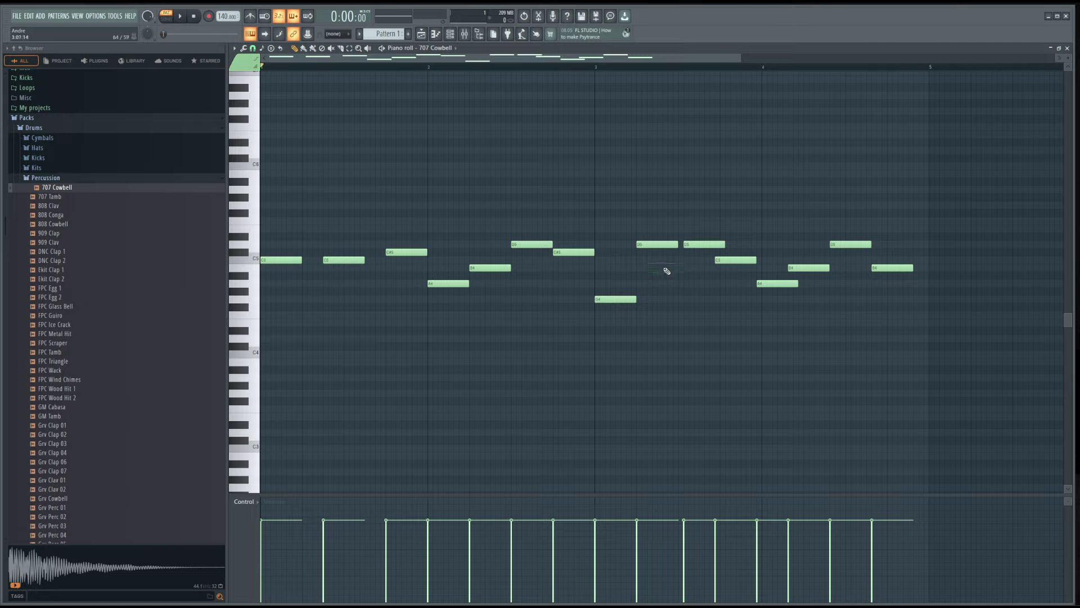
key(ctrl+z)
drag(672, 269, 660, 270)
click(649, 268)
- Scrub through the melody with the Playback tool from the first note to the last
key(y)
drag(574, 313, 575, 313)
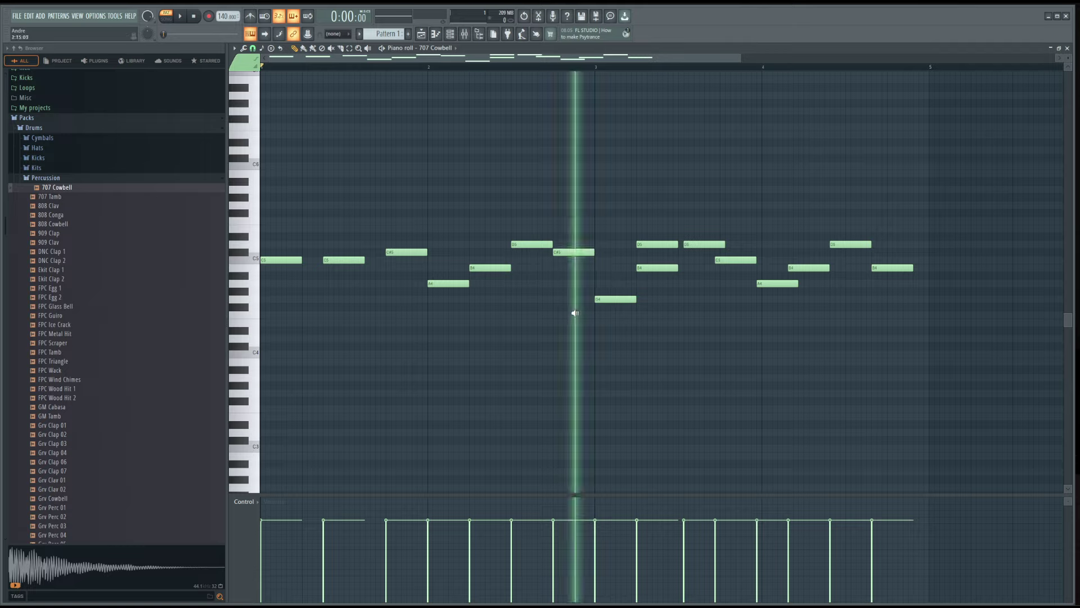
drag(276, 281, 276, 281)
drag(367, 279, 902, 268)
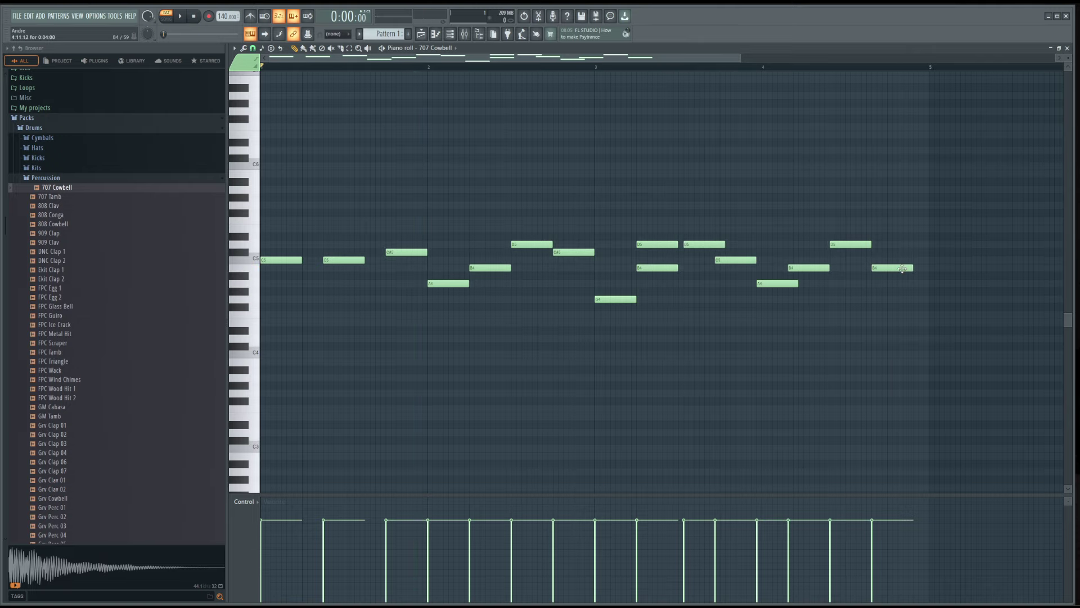
- Re-place the D5 and B4 notes on beat 2 of bar 3 as successive half-beat notes, with a half-beat D5 on beat 3
drag(657, 268, 658, 244)
right_click(705, 244)
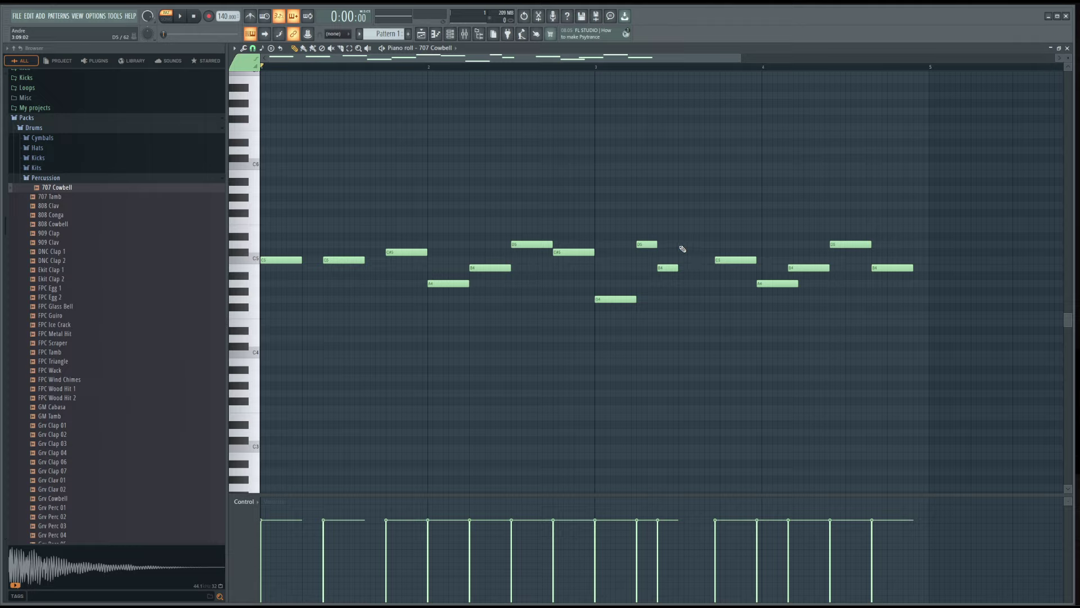
click(682, 247)
right_click(684, 247)
click(681, 244)
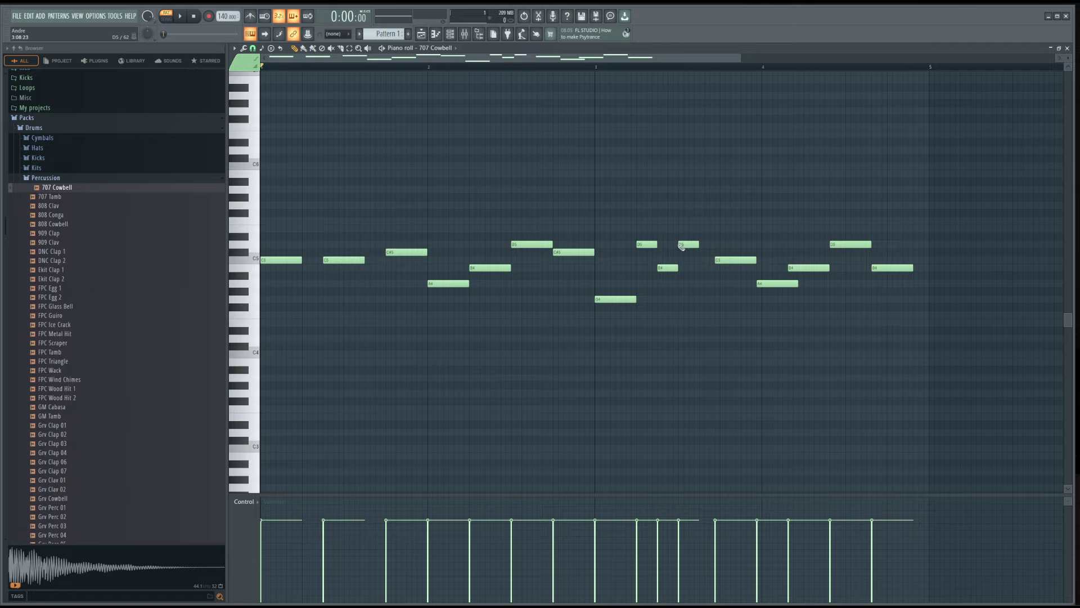
- Re-place C5 as a half-beat note after beat 3 of bar 3, and move A4 to beat 4 and B4 to the start of bar 4
right_click(720, 260)
click(705, 260)
drag(781, 283, 745, 281)
drag(806, 267, 781, 268)
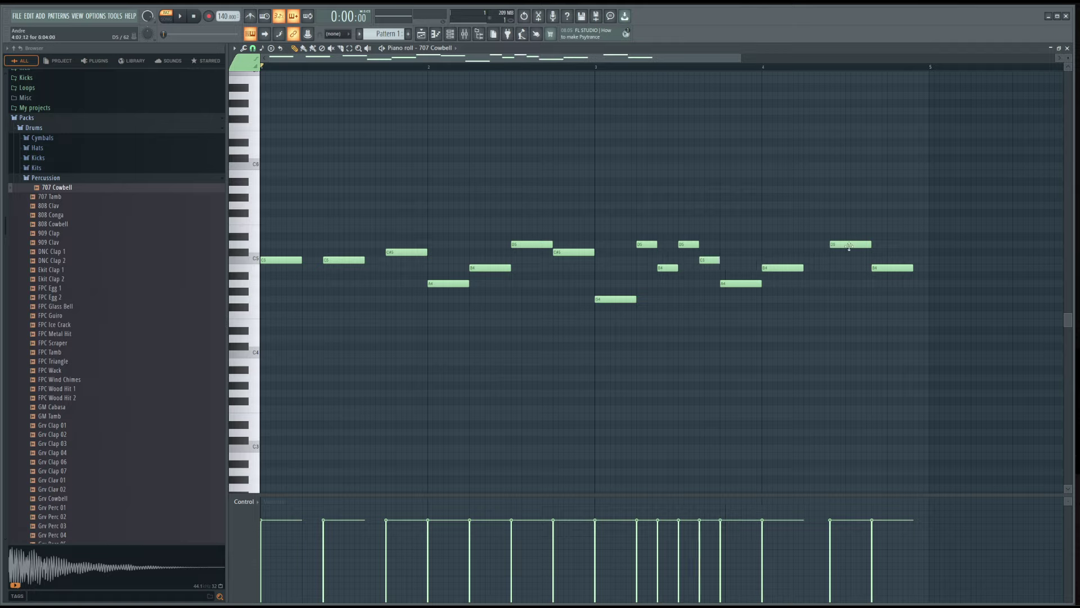
- Move the D5 and B4 notes to beats 2 and 3 of bar 4 and add a one-beat D5 on beat 4
drag(848, 244, 822, 243)
drag(894, 268, 868, 268)
click(892, 247)
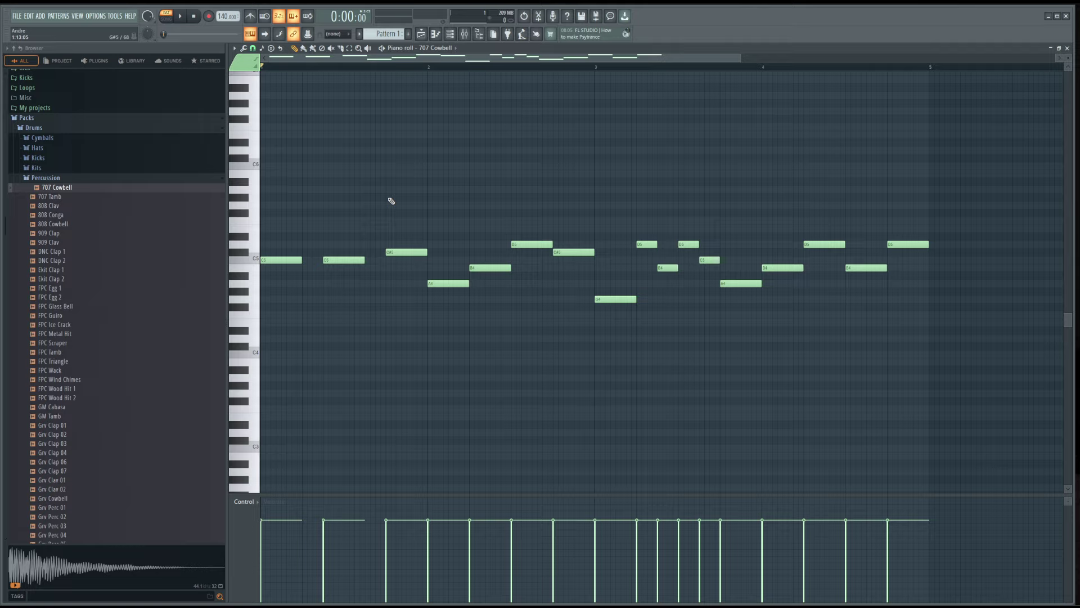
- Play back the four-bar cowbell melody from the start and stop it
click(181, 16)
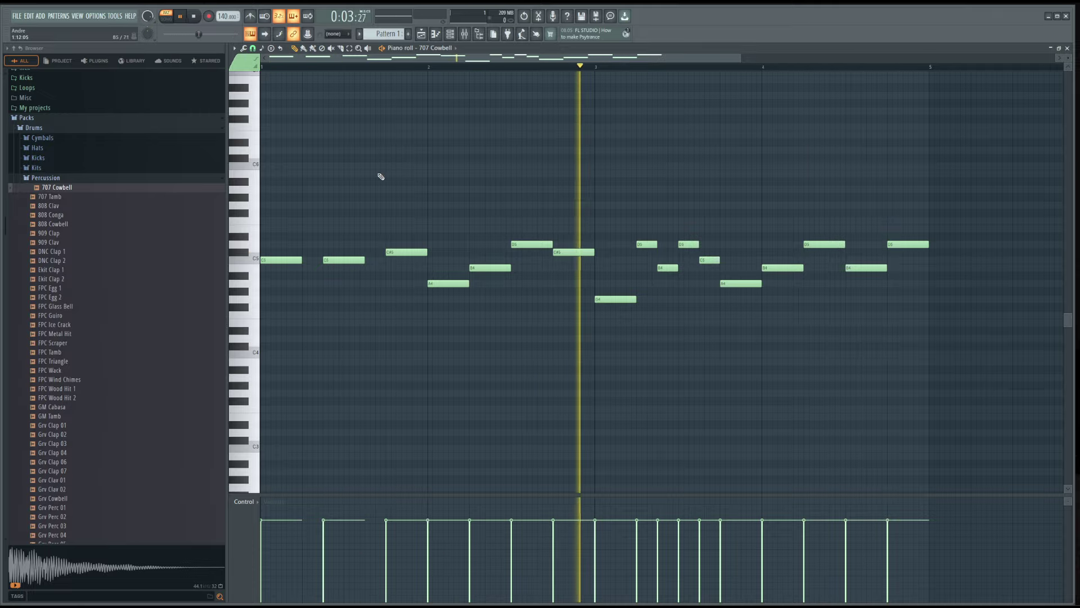
key(space)
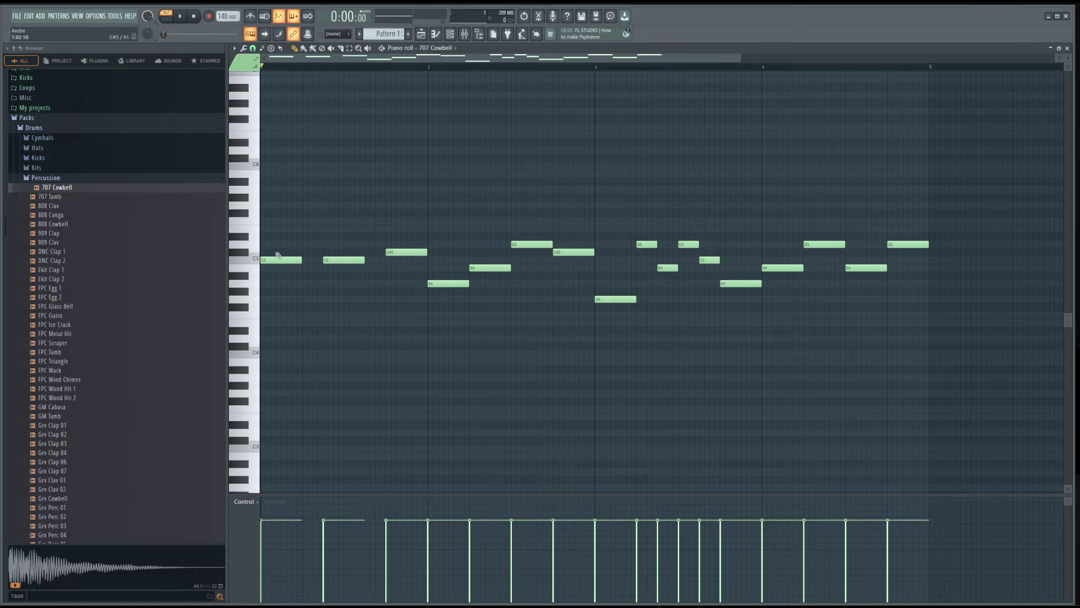
- Turn on the metronome and play the start of the melody with it
key(ctrl+m)
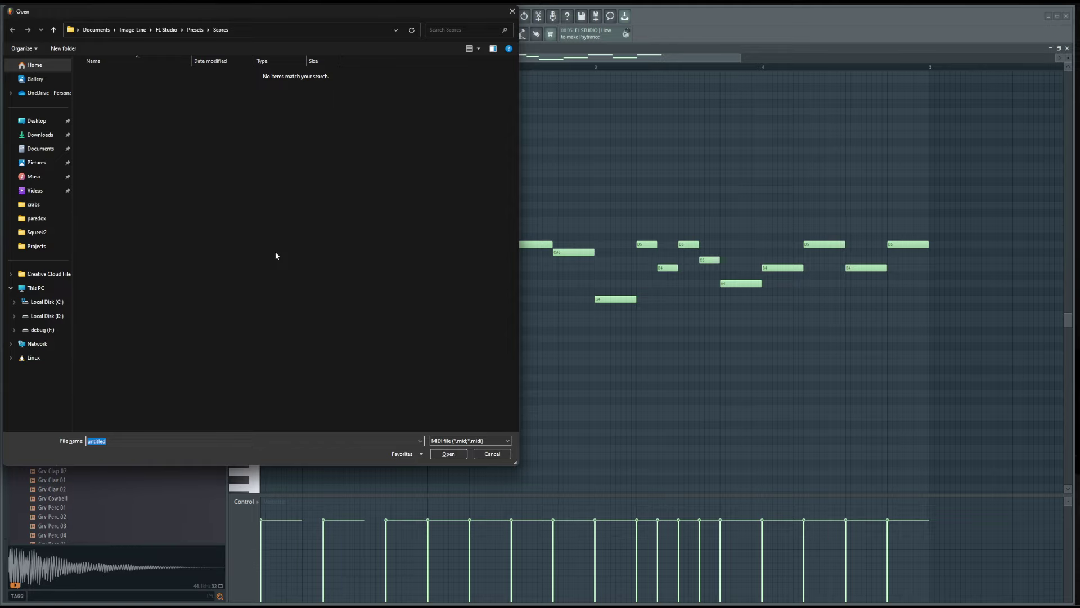
key(Escape)
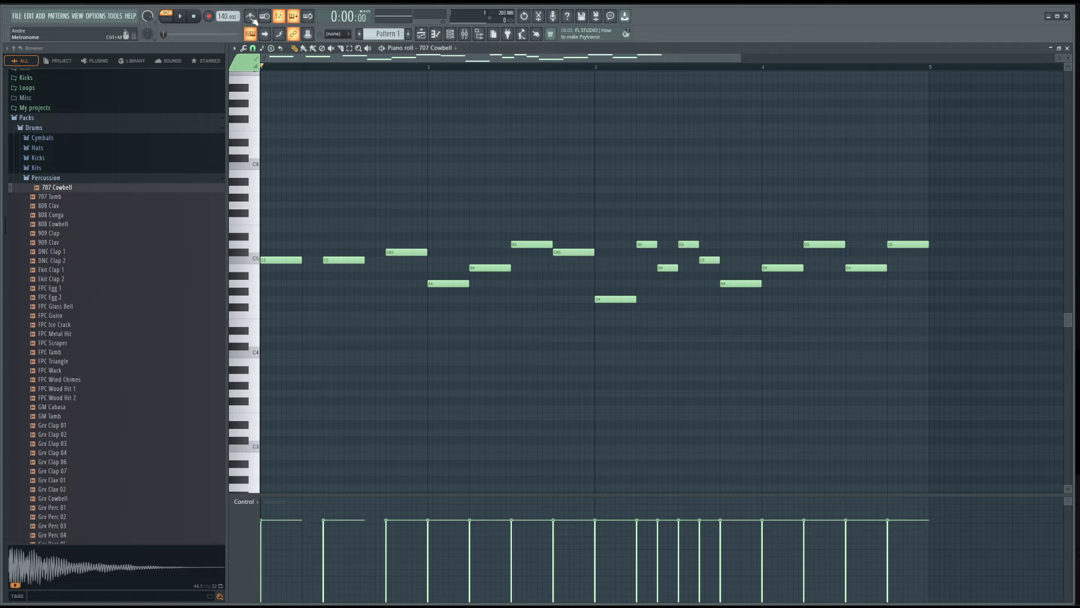
click(251, 19)
key(space)
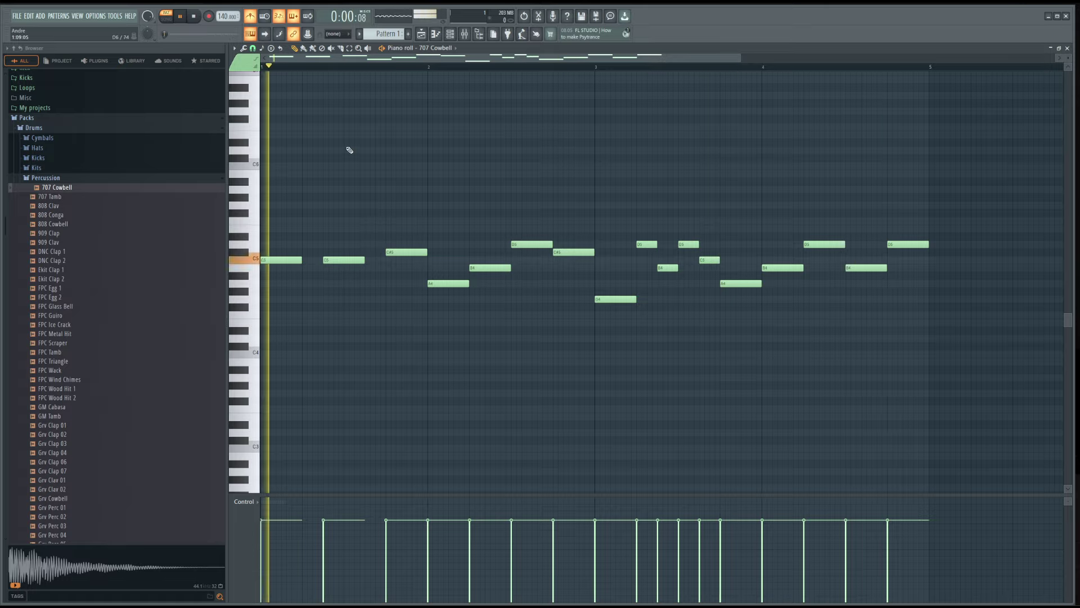
key(space)
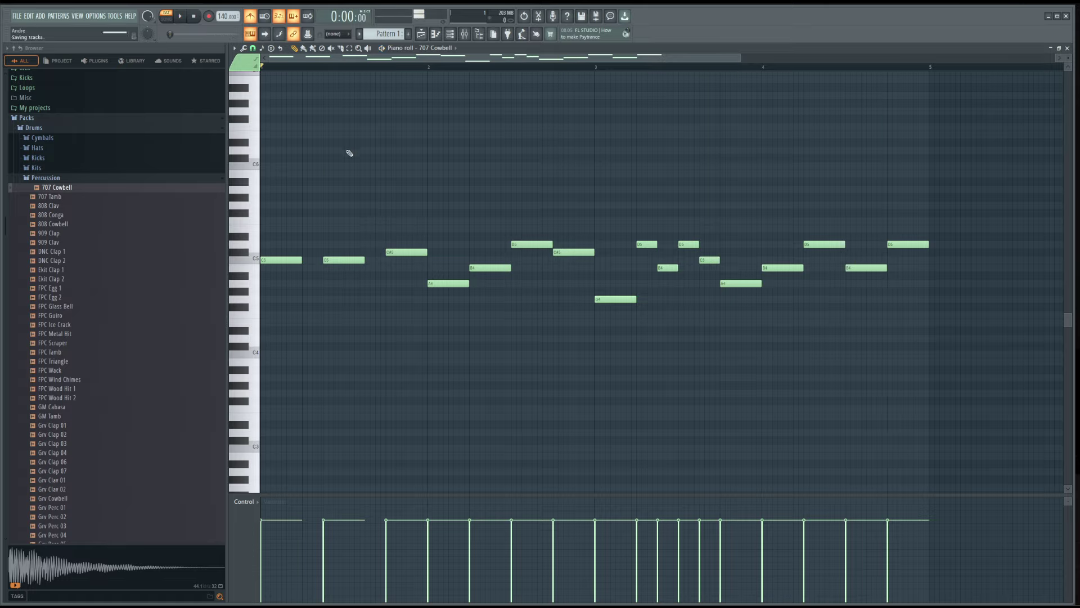
- Set the metronome sound to Hi-hat and play the melody with it
right_click(251, 21)
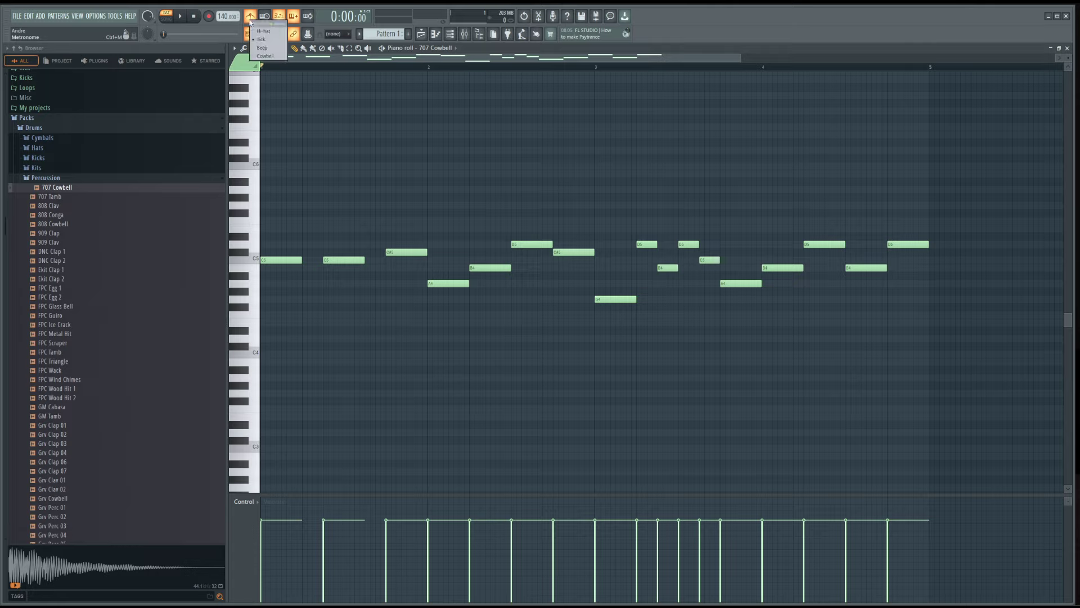
click(276, 32)
key(space)
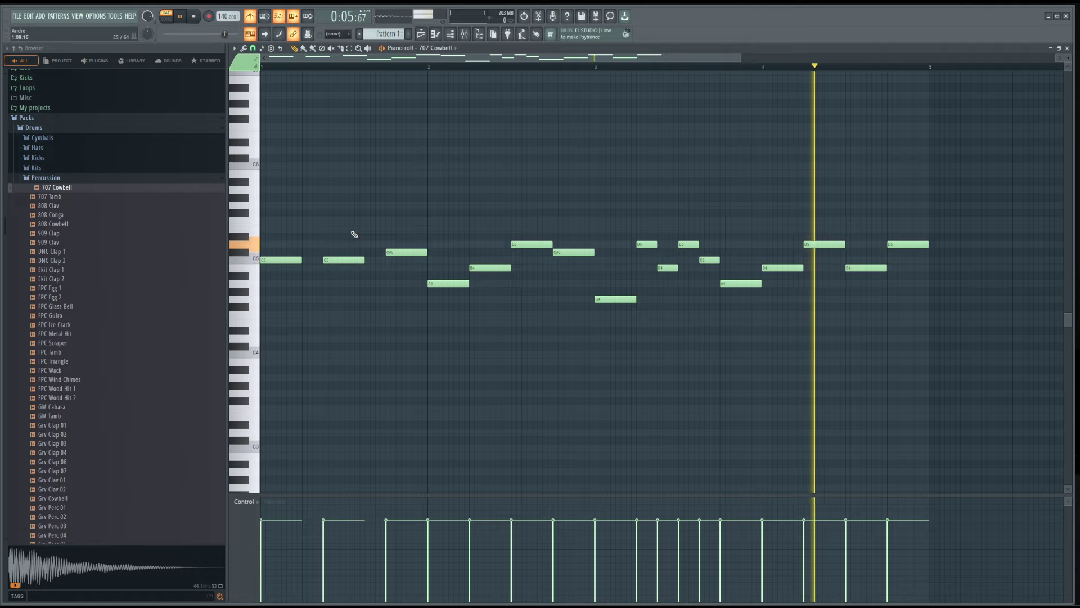
key(space)
- Set the metronome sound to Cowbell, audition it against the melody and switch the metronome off
right_click(250, 16)
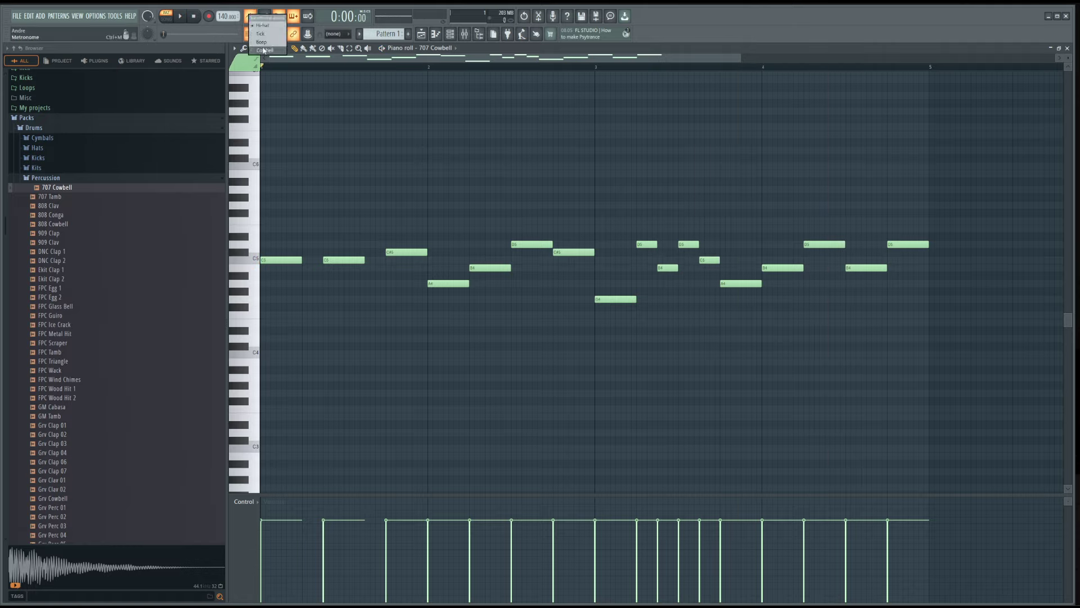
click(264, 50)
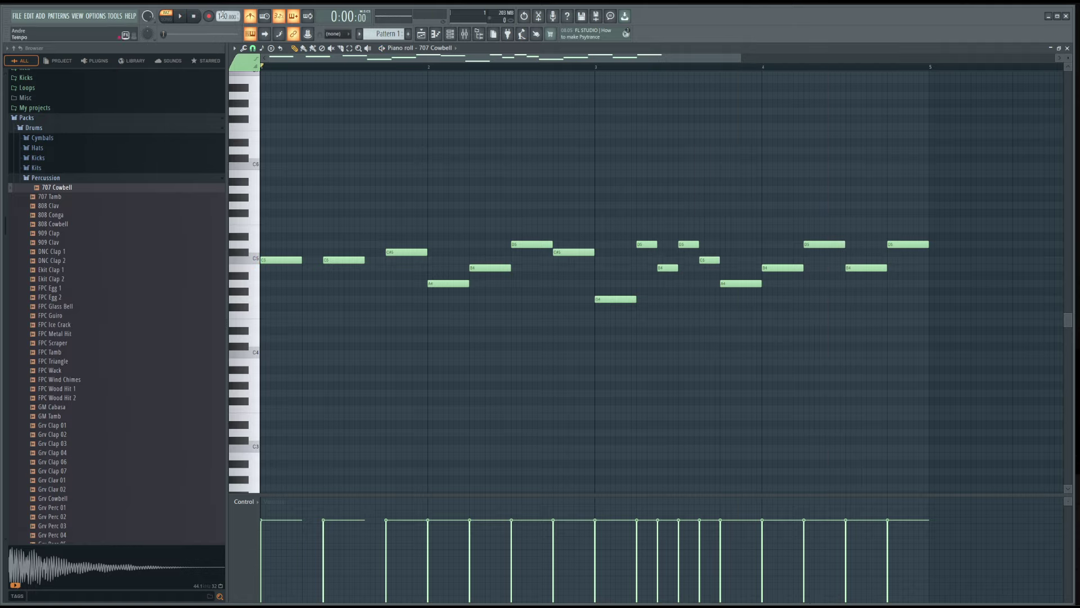
right_click(251, 16)
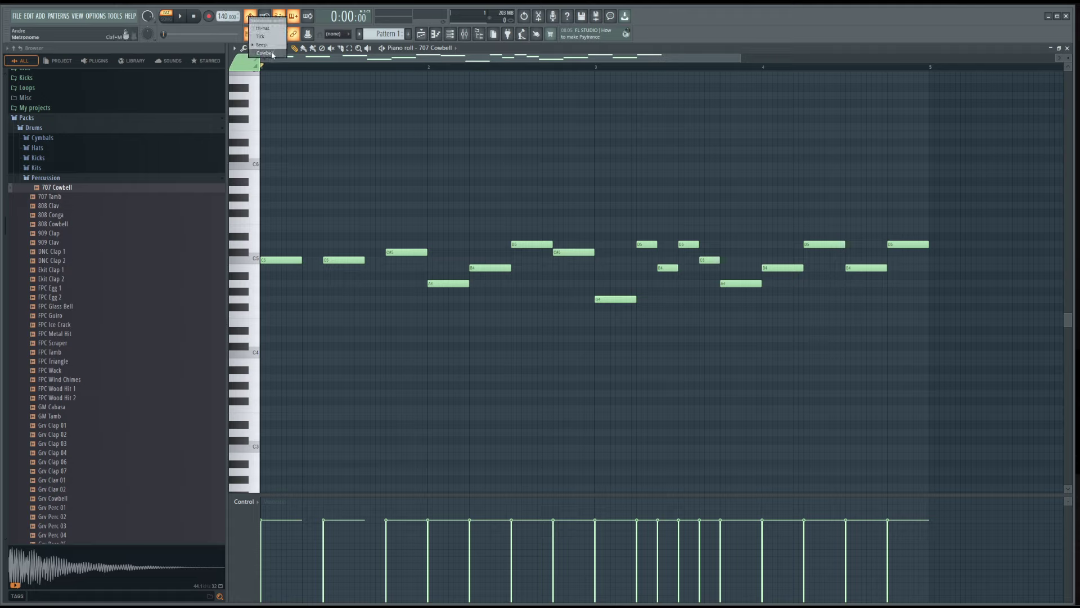
click(272, 54)
key(space)
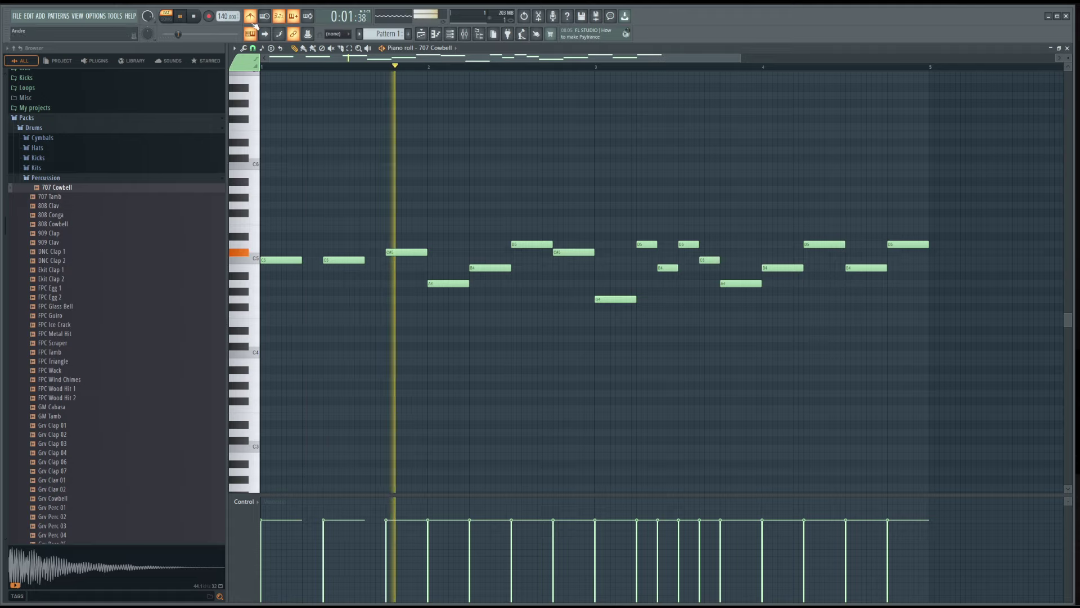
key(space)
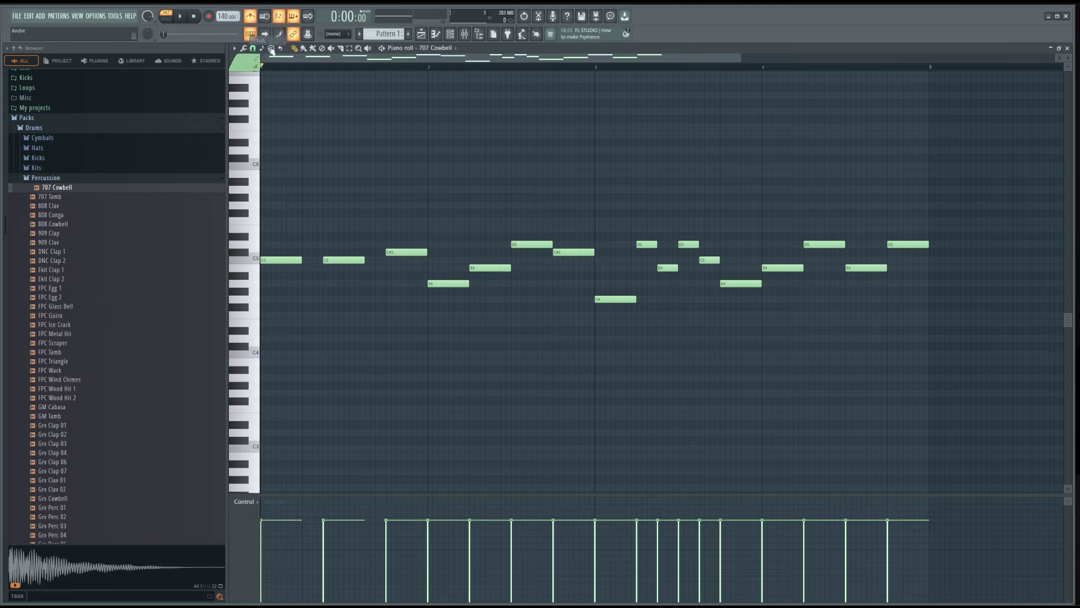
key(space)
key(space)
click(250, 17)
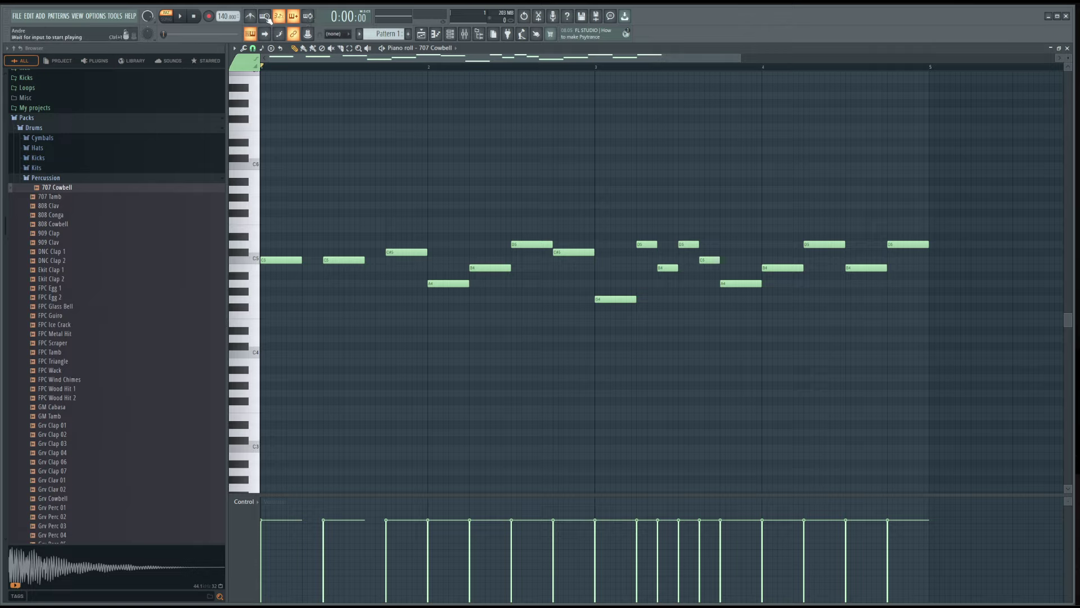
- Arm recording for notes and automation and enable waiting for input to start playing
click(208, 17)
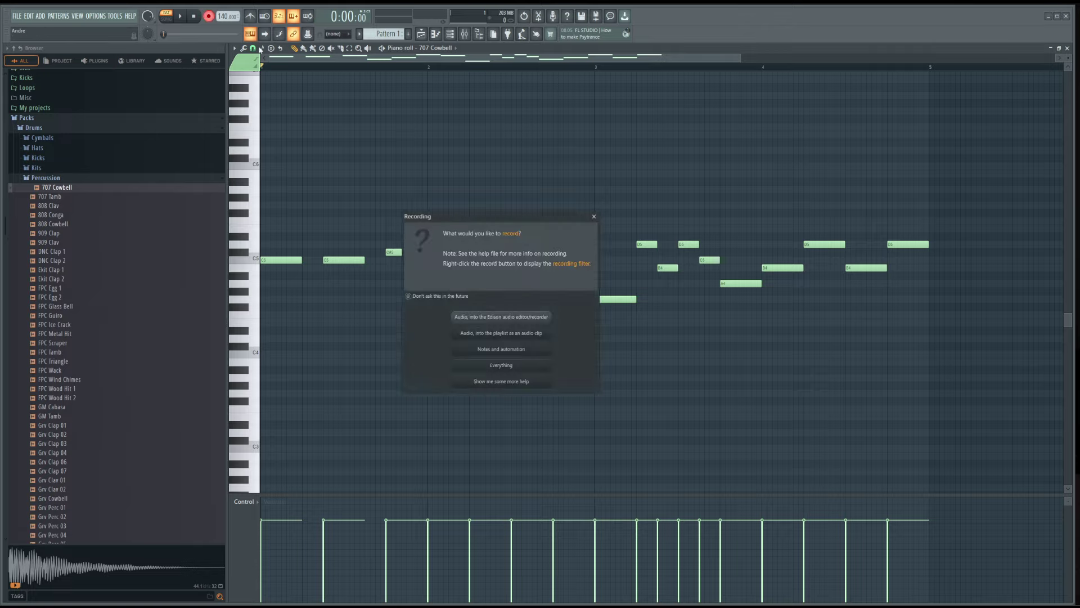
click(510, 353)
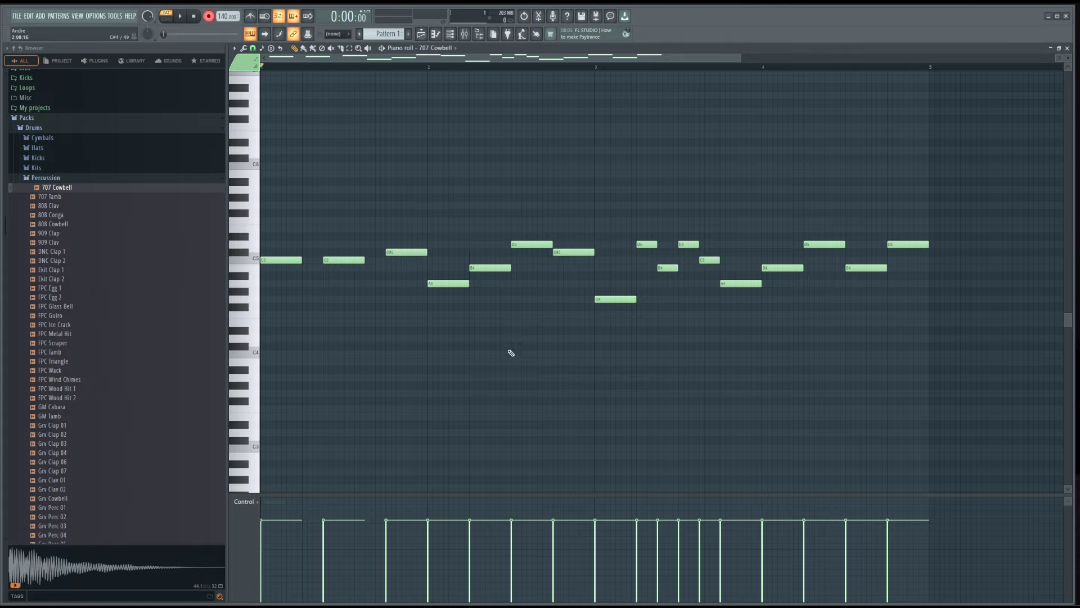
click(271, 18)
- Record a series of F5 notes live over the four bars of the melody and stop the recording
click(180, 17)
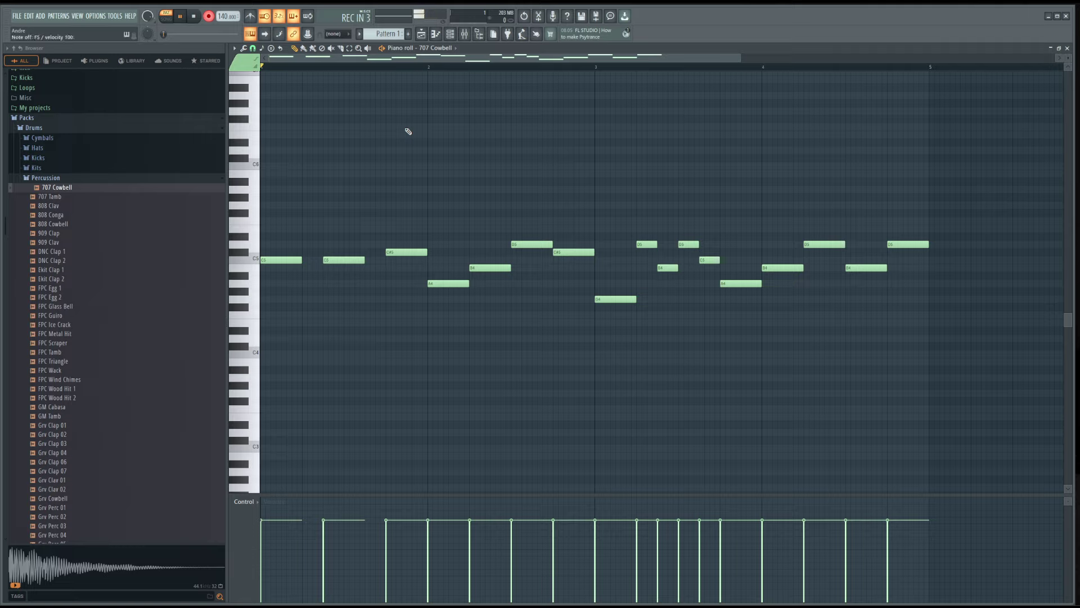
key(r)
key(r)
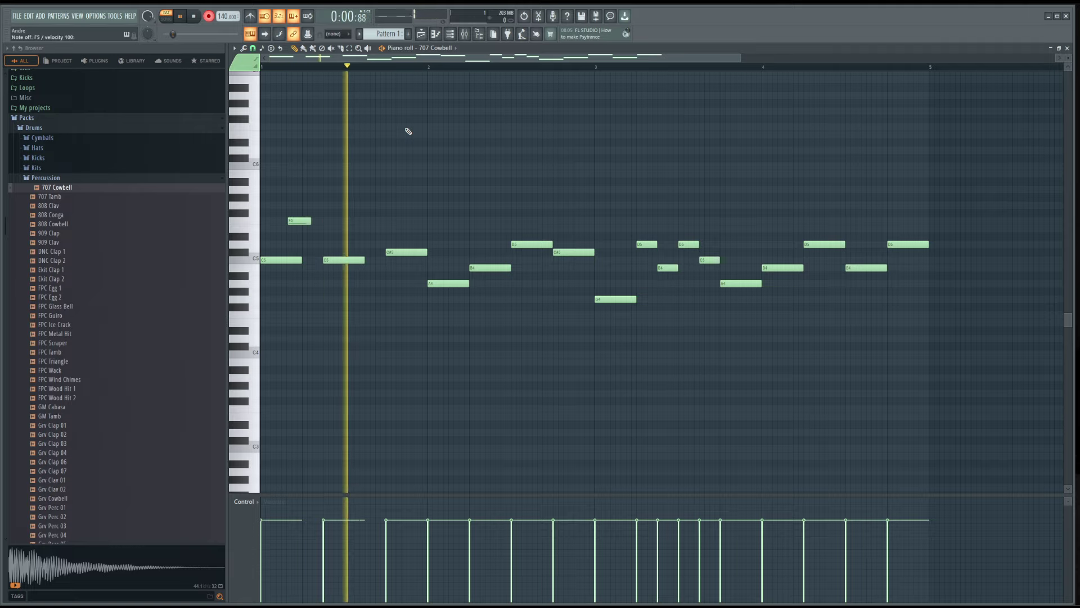
key(r)
key(r)
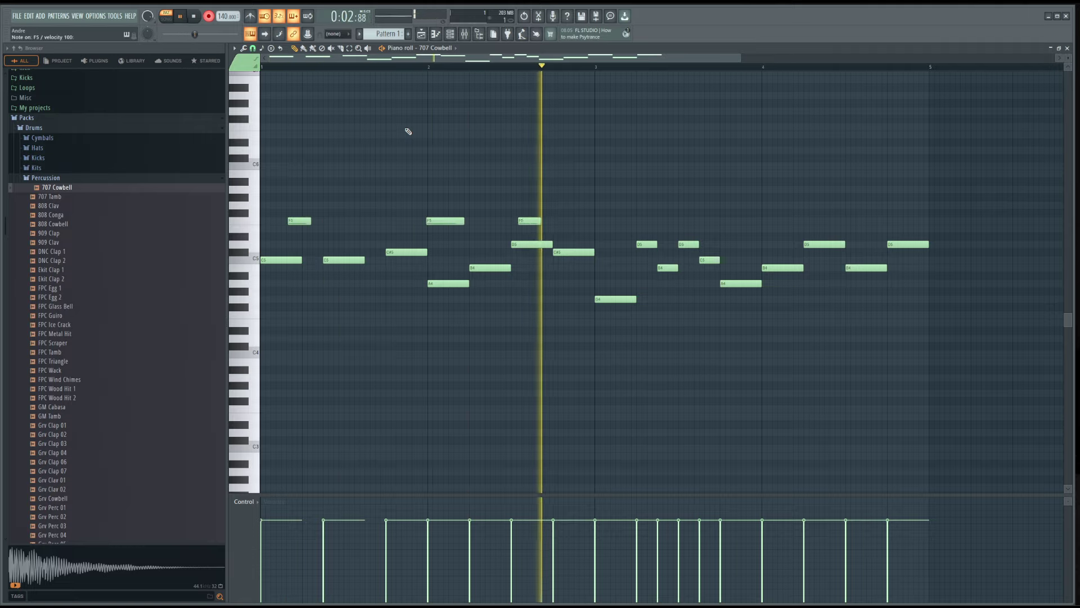
key(r)
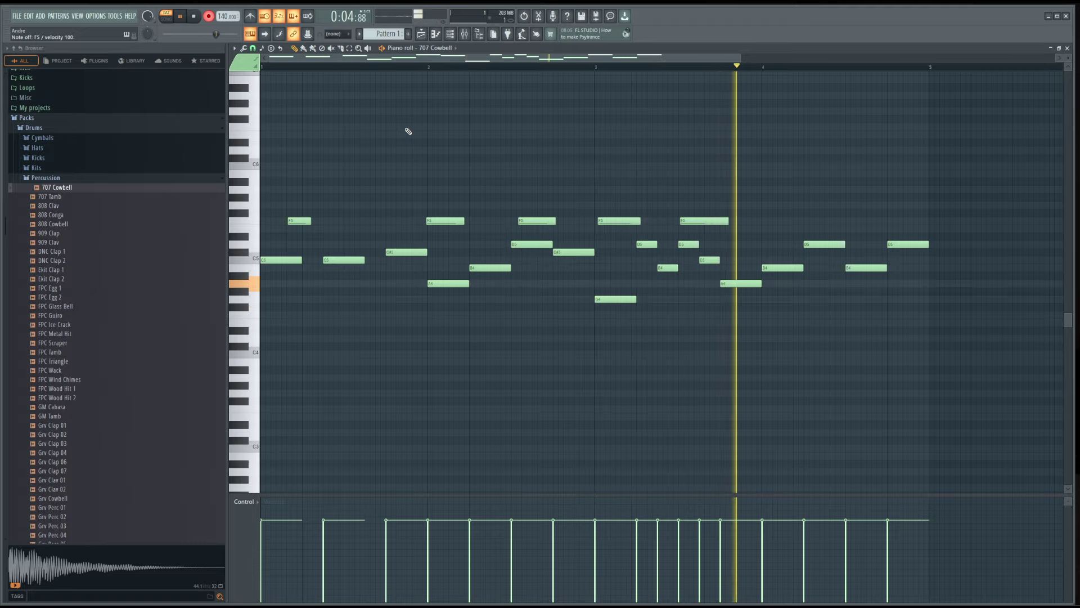
key(r)
key(r)
key(r)
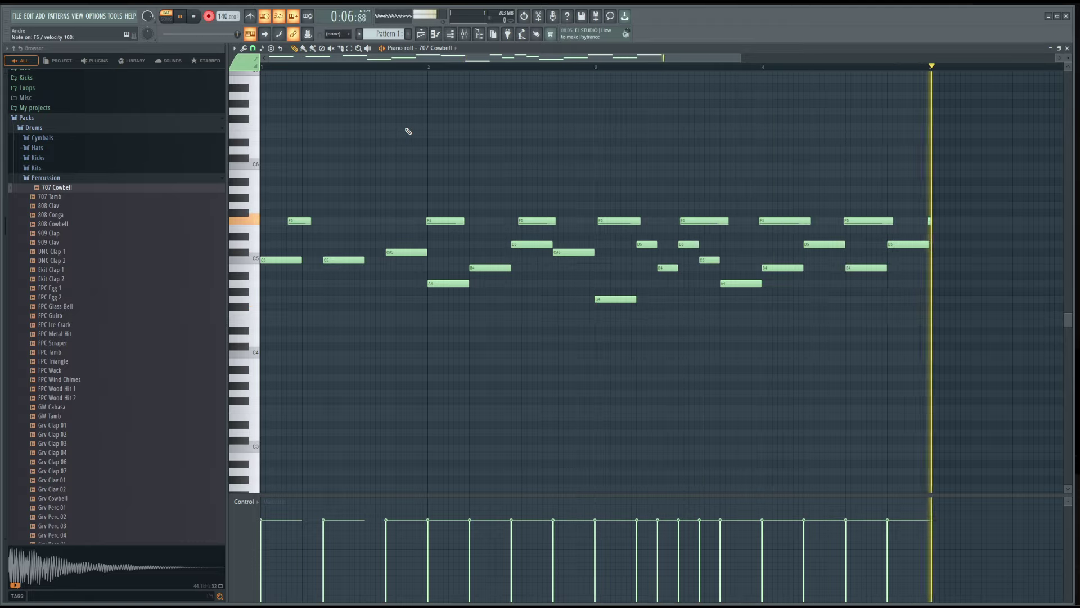
key(space)
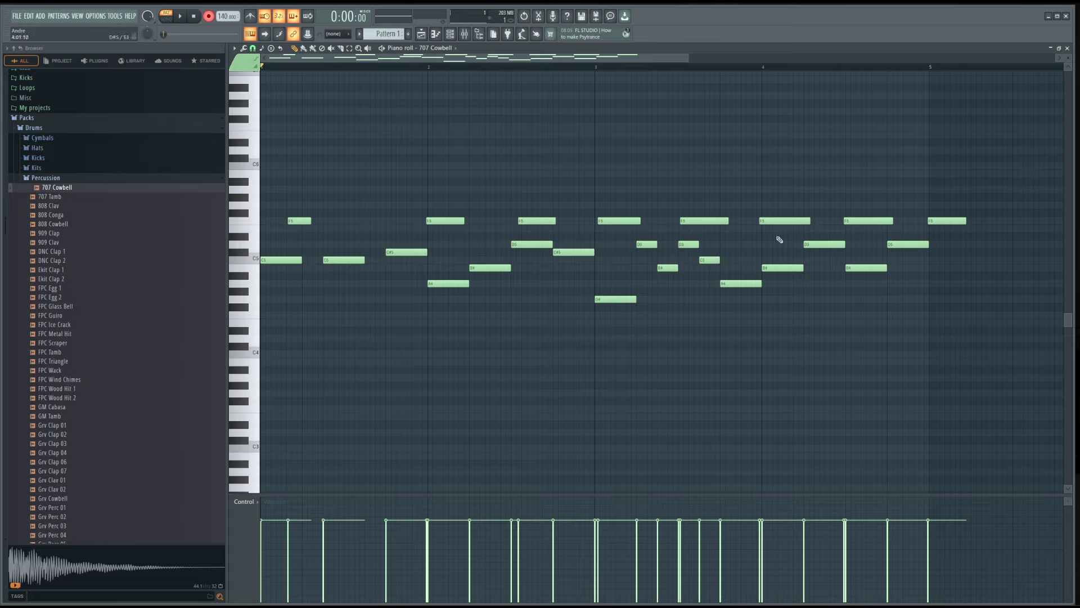
- Delete all the recorded F5 notes and switch off recording and waiting for input
drag(1007, 240, 262, 169)
key(Delete)
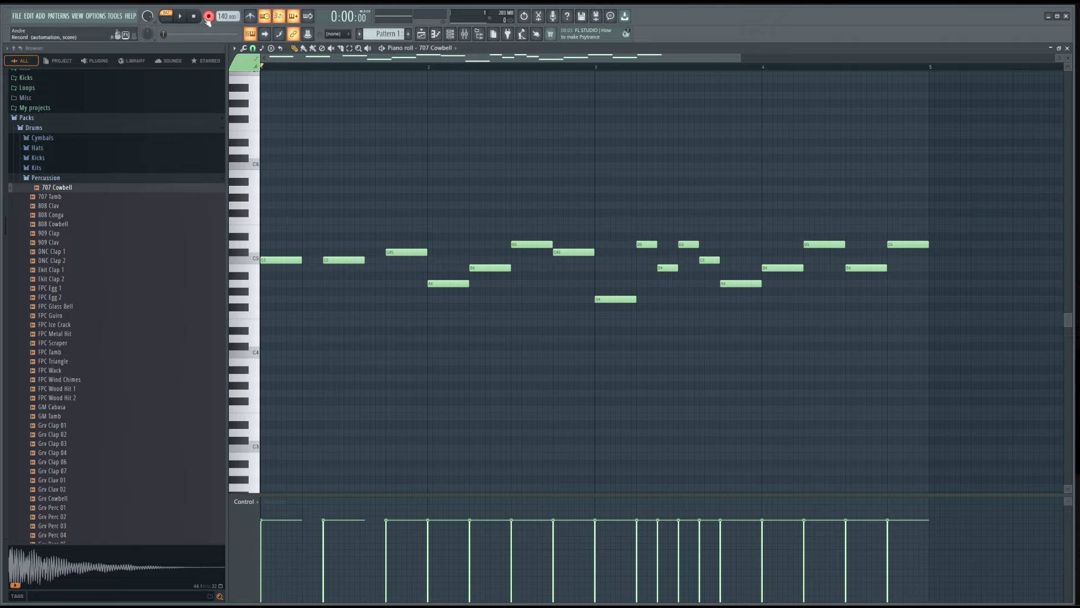
click(271, 19)
- Close the piano roll and add the 808 Kick sample from the Kicks drum pack as a channel below the 707 Cowbell
click(1068, 49)
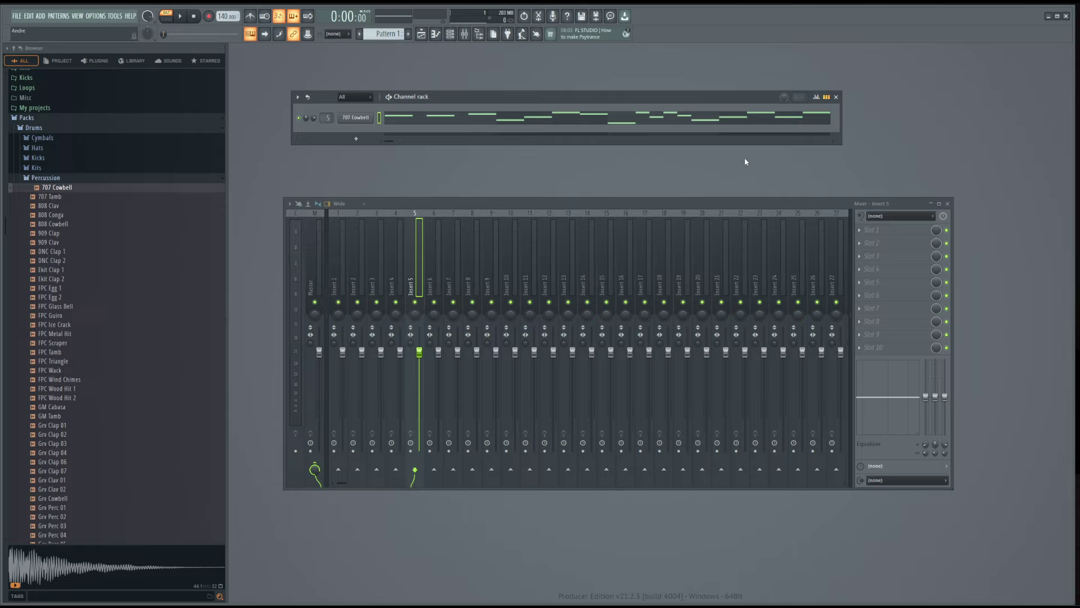
click(54, 160)
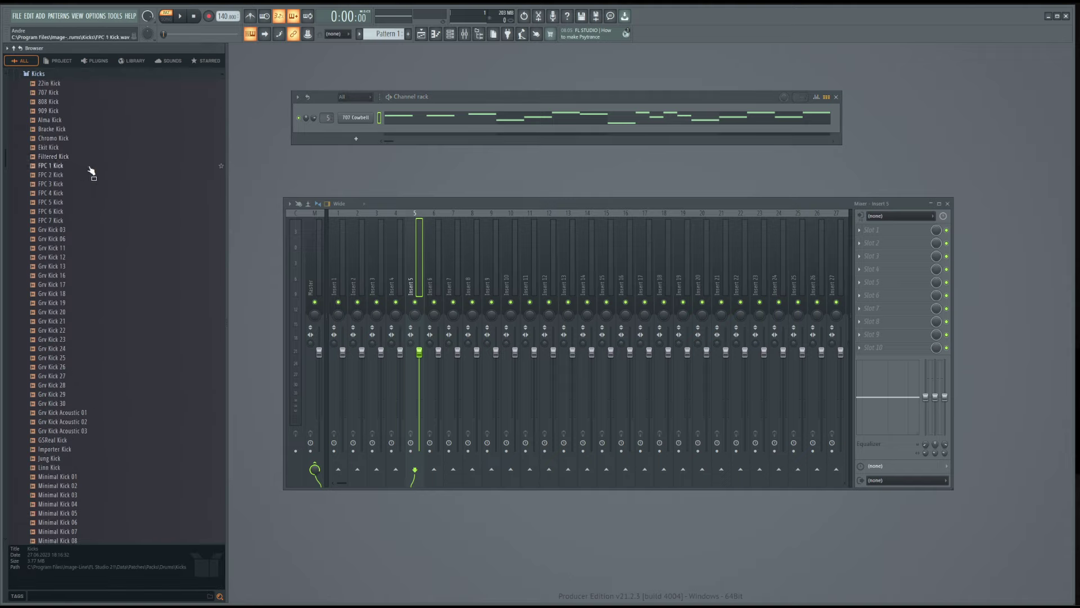
click(76, 104)
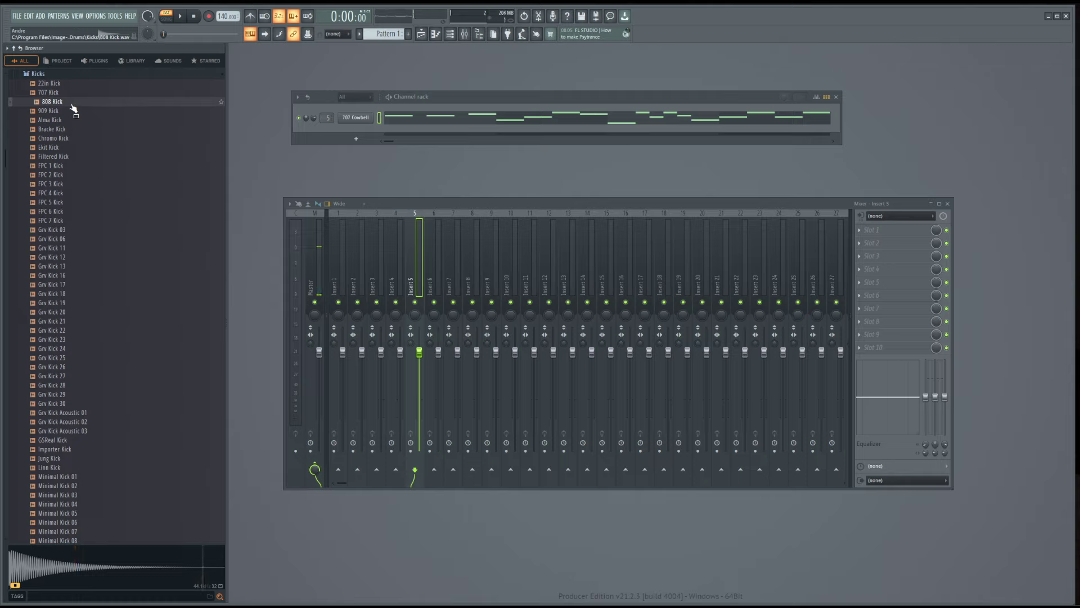
drag(72, 108, 361, 134)
click(360, 133)
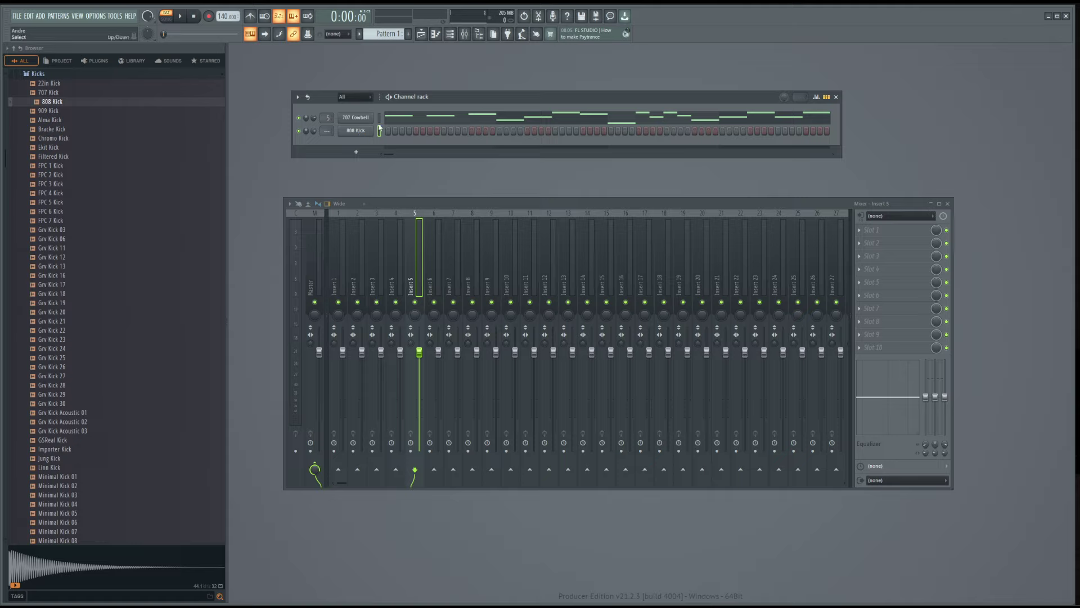
- Audition the 808 Kick channel by playing a few repeated notes
key(n)
key(n)
key(n)
key(n)
- Select the 707 Cowbell channel and audition it by playing notes at several different pitches
click(380, 119)
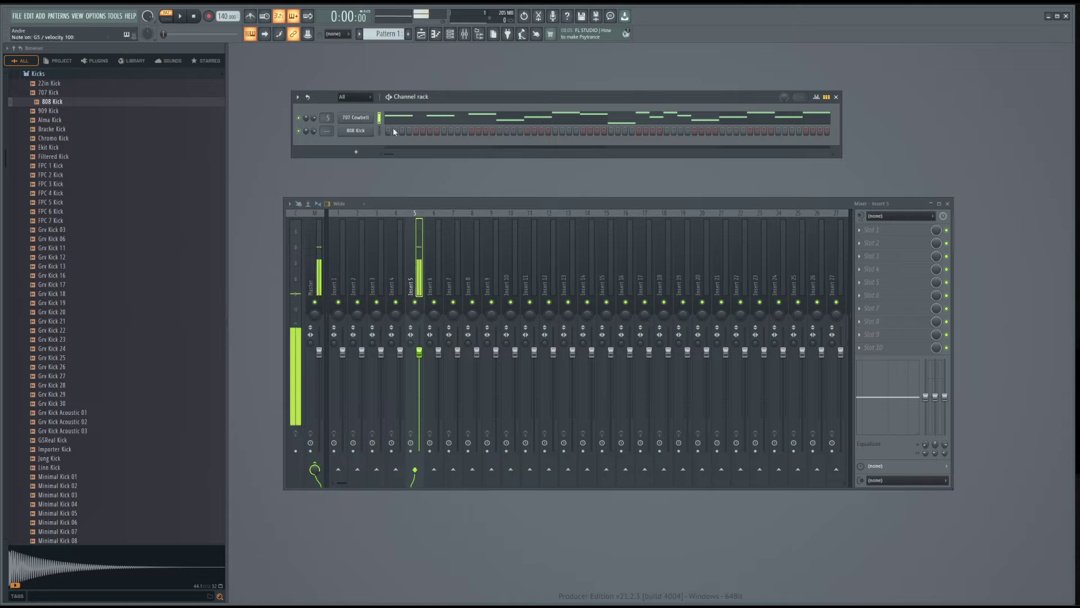
key(y)
key(y)
key(o)
key(o)
key(o)
key(o)
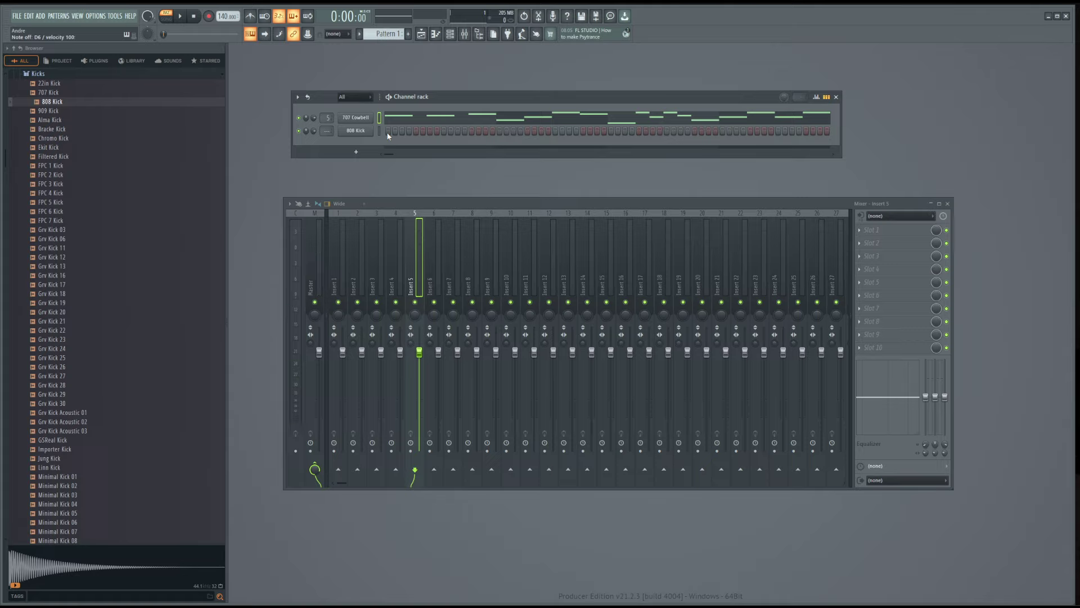
key(q)
key(w)
key(t)
key(t)
- Open the sampler settings of the 808 Kick channel and close them again
click(371, 132)
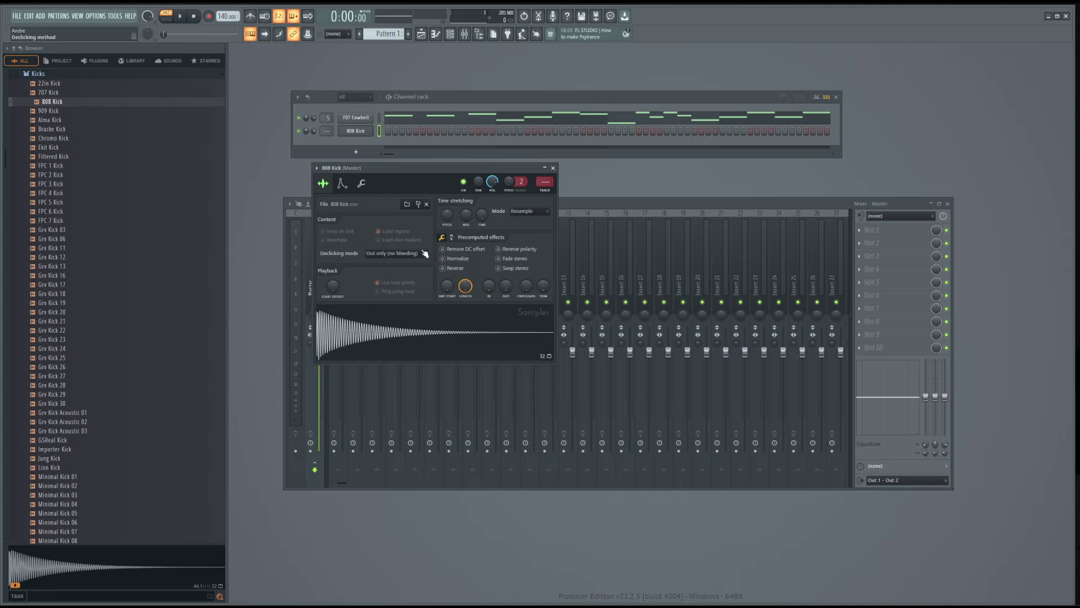
click(363, 135)
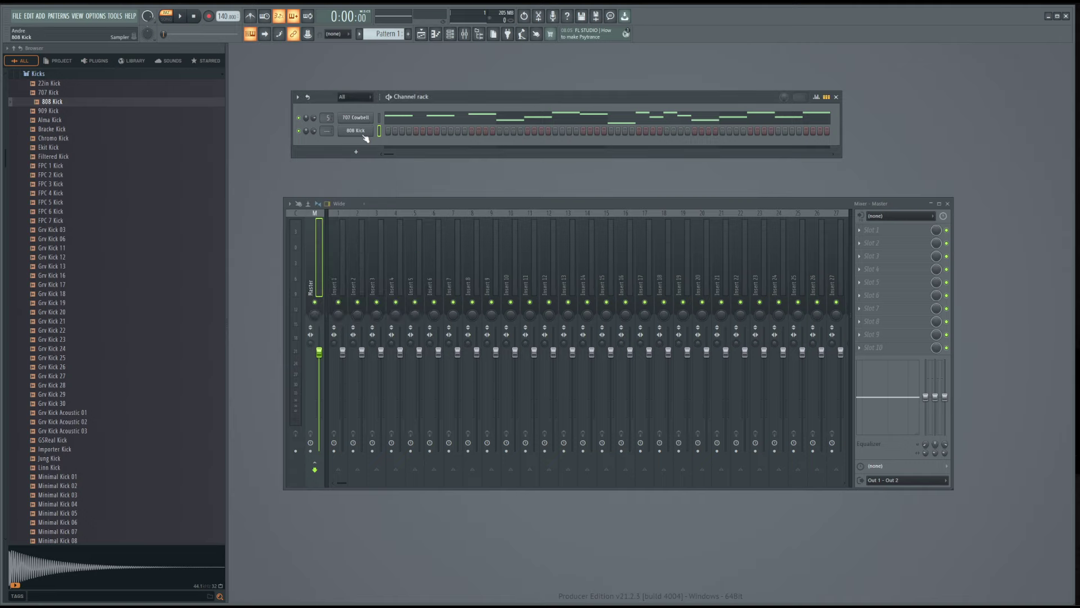
- Open the piano roll of the 808 Kick channel and close it again
right_click(364, 134)
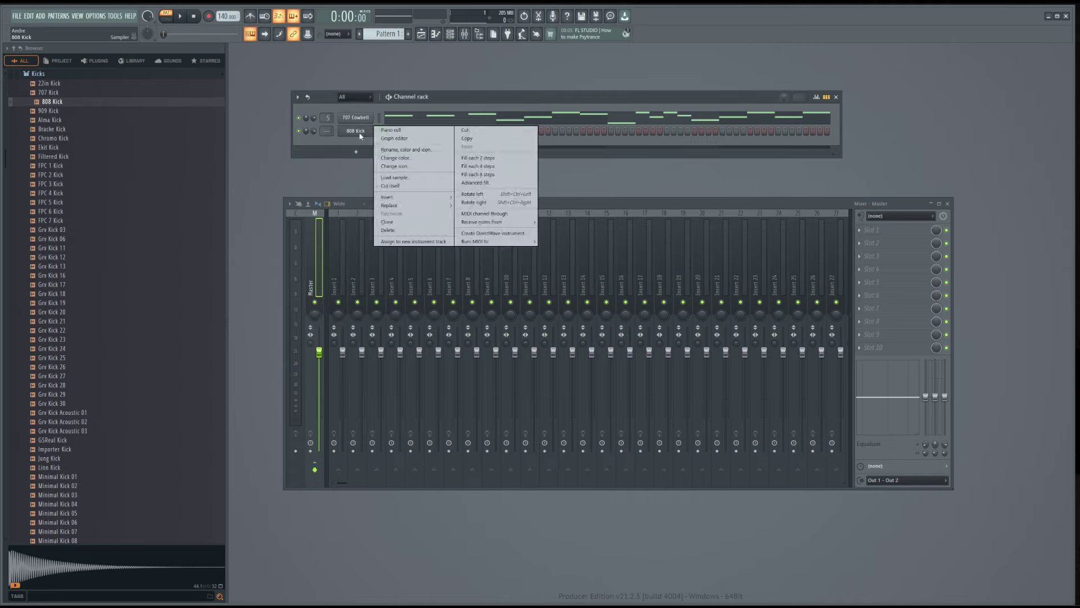
click(392, 131)
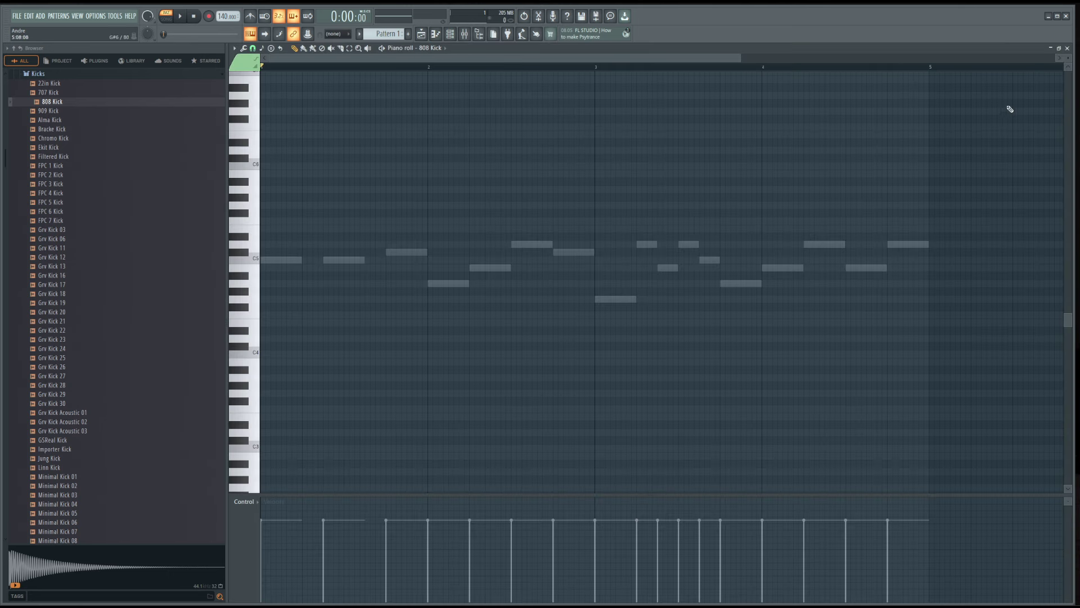
click(1067, 48)
- Place eight C5 notes for the 808 Kick, one every half bar over four bars, and play the pattern back
right_click(371, 130)
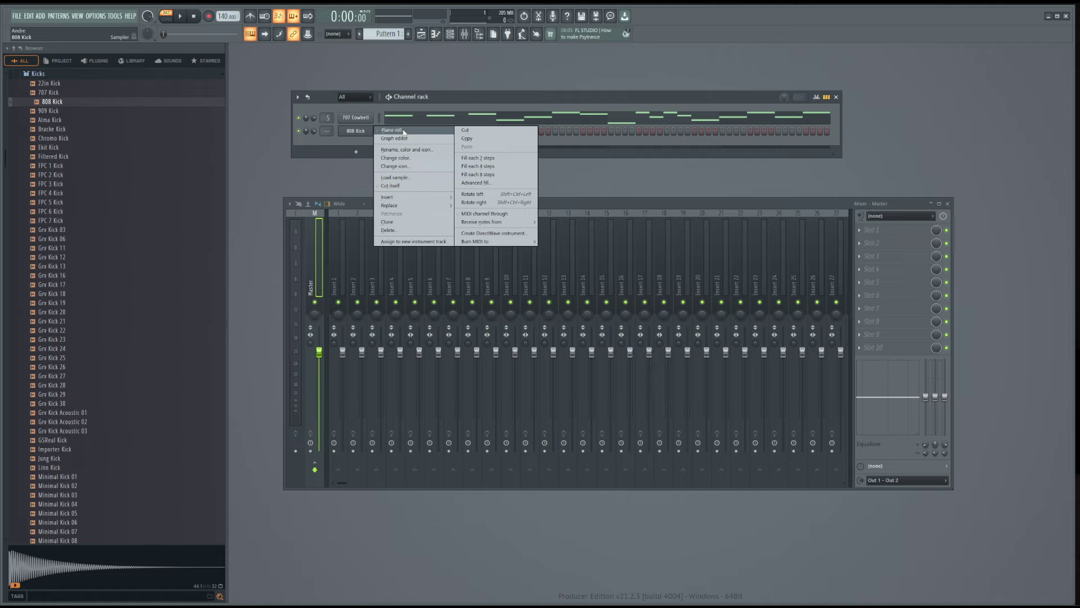
click(404, 131)
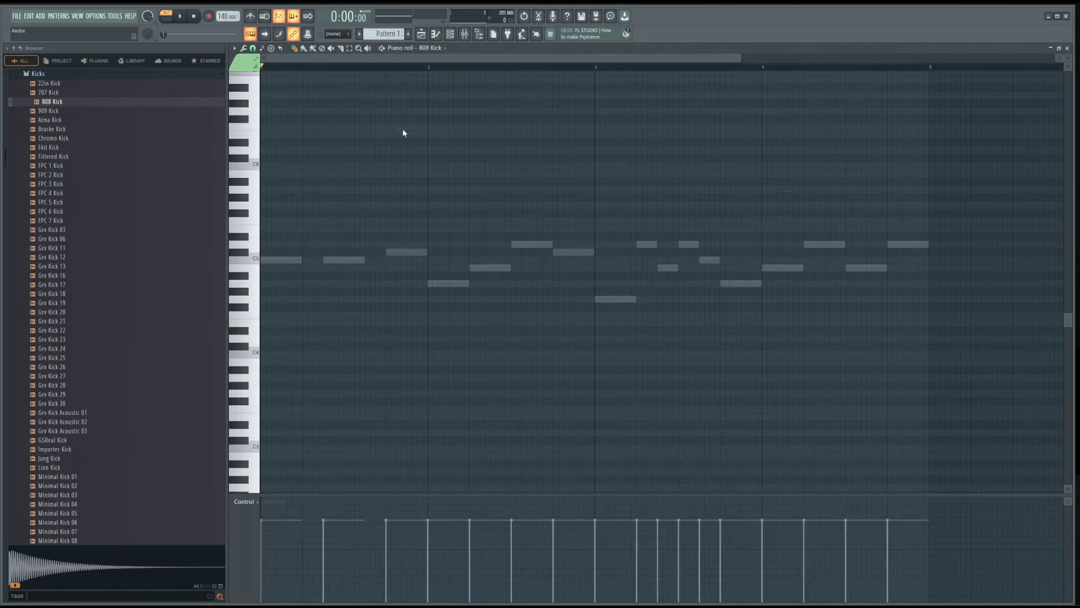
click(272, 261)
click(345, 259)
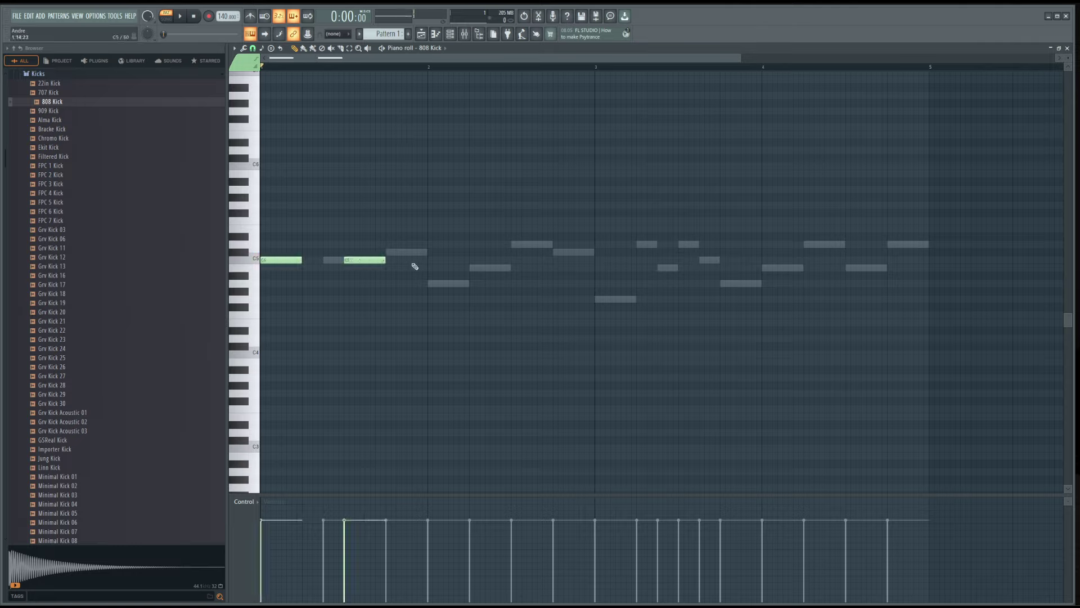
click(430, 261)
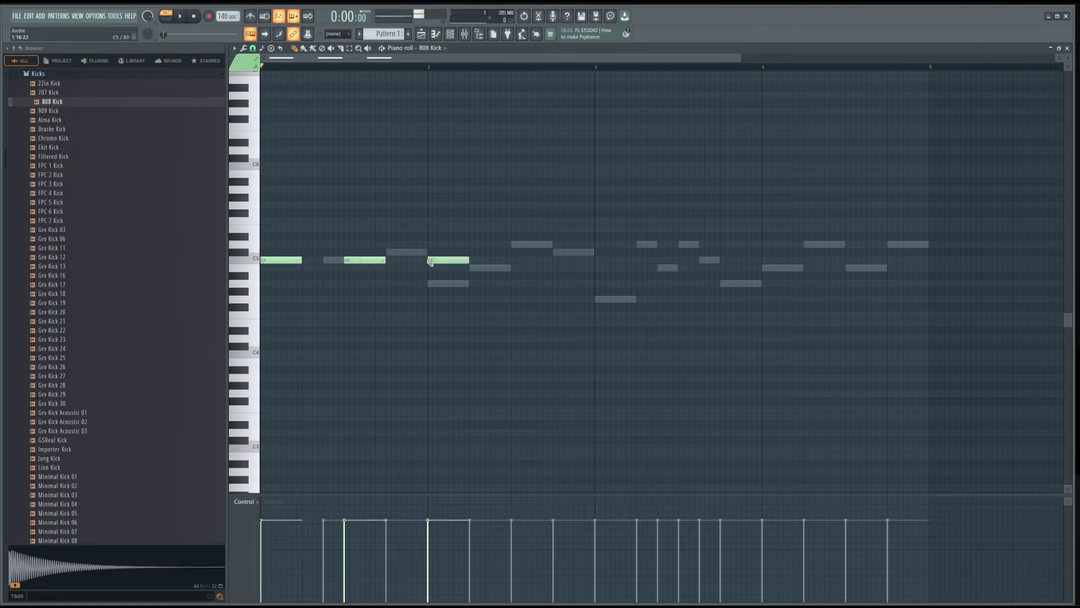
click(512, 260)
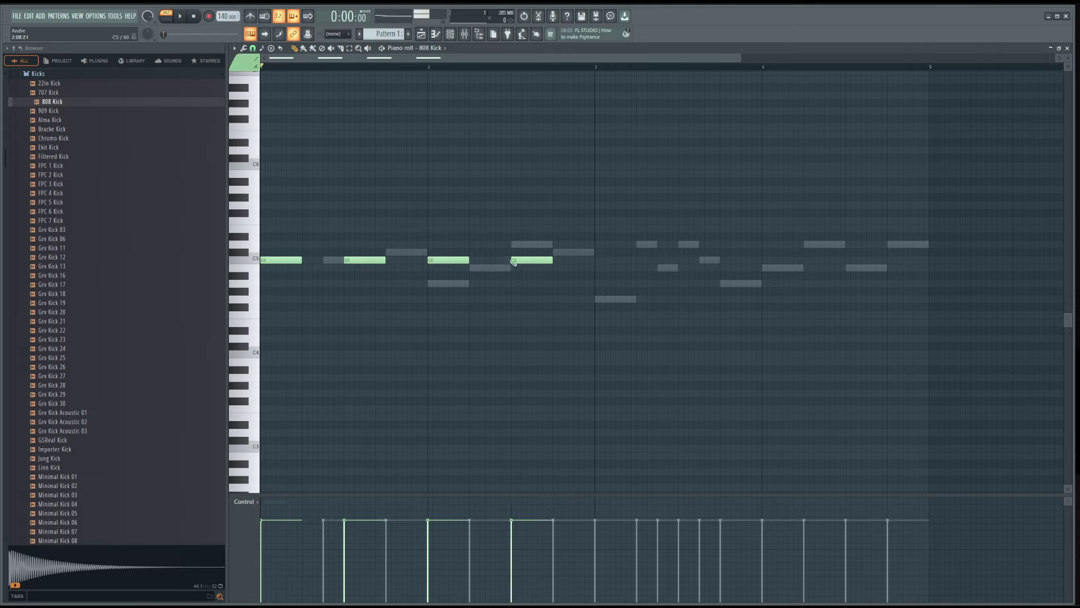
click(597, 260)
click(681, 261)
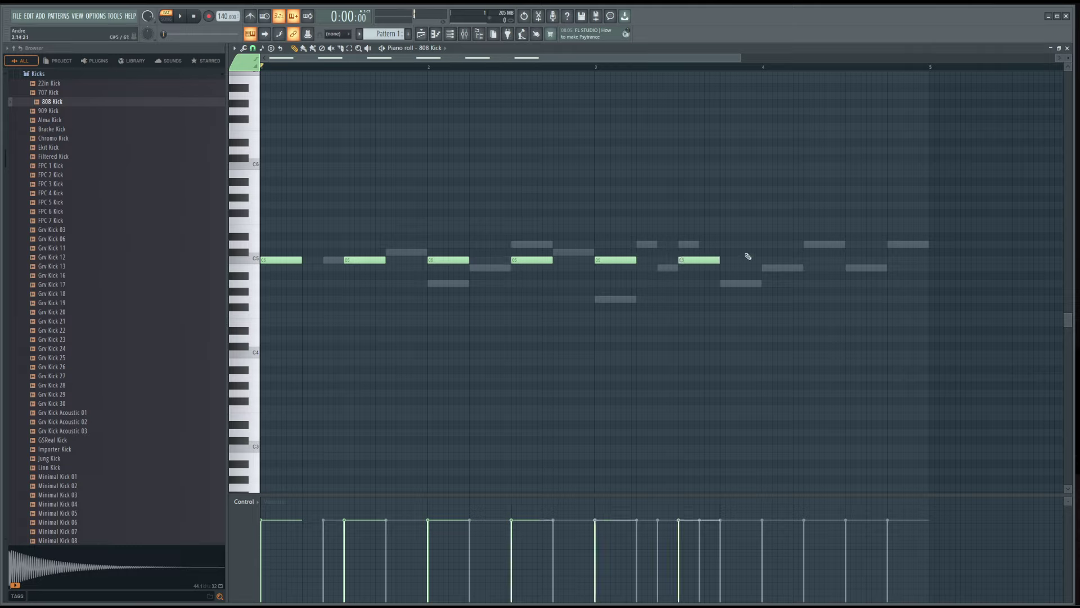
click(764, 261)
click(847, 260)
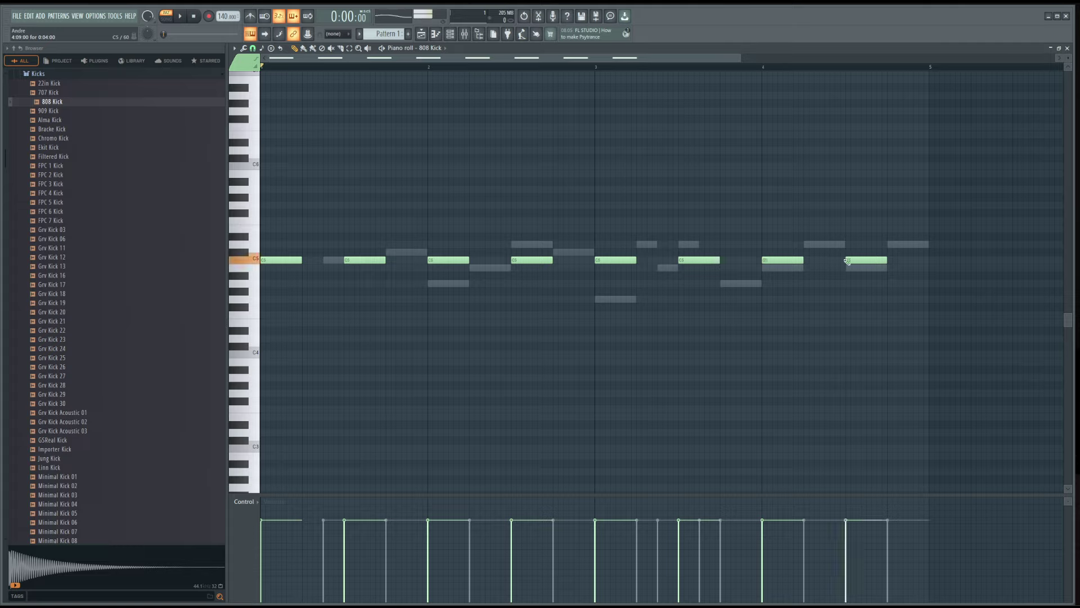
key(space)
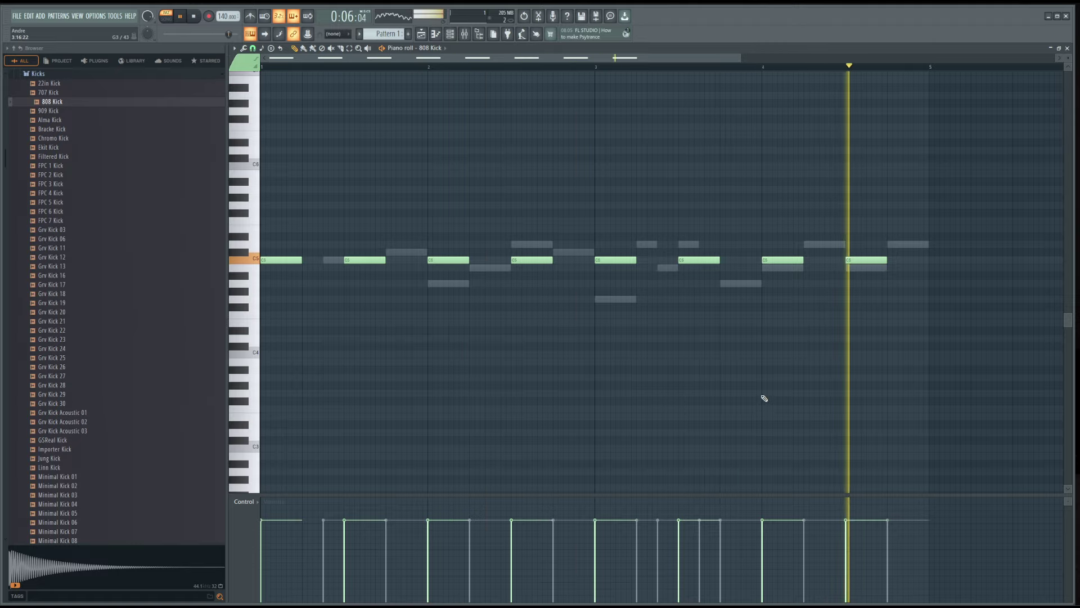
key(space)
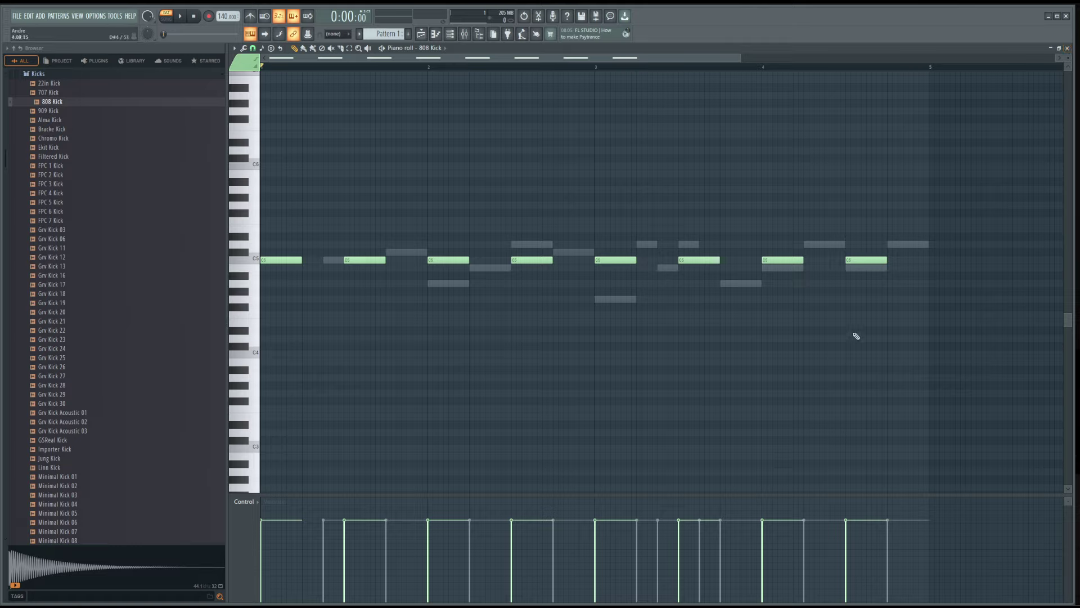
- Delete all the 808 Kick notes and close the piano roll
key(ctrl+a)
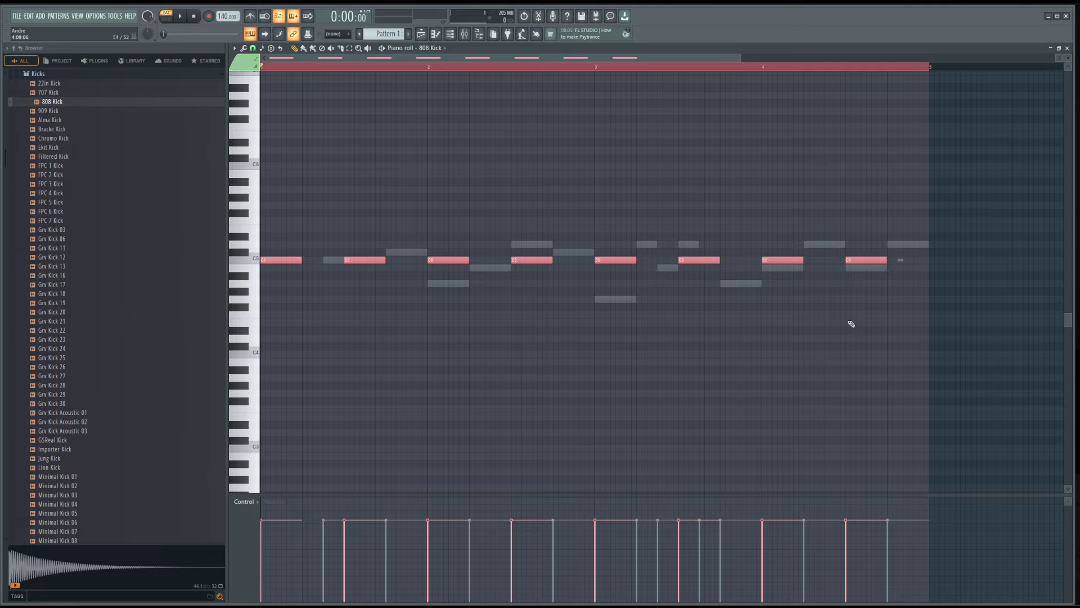
key(Delete)
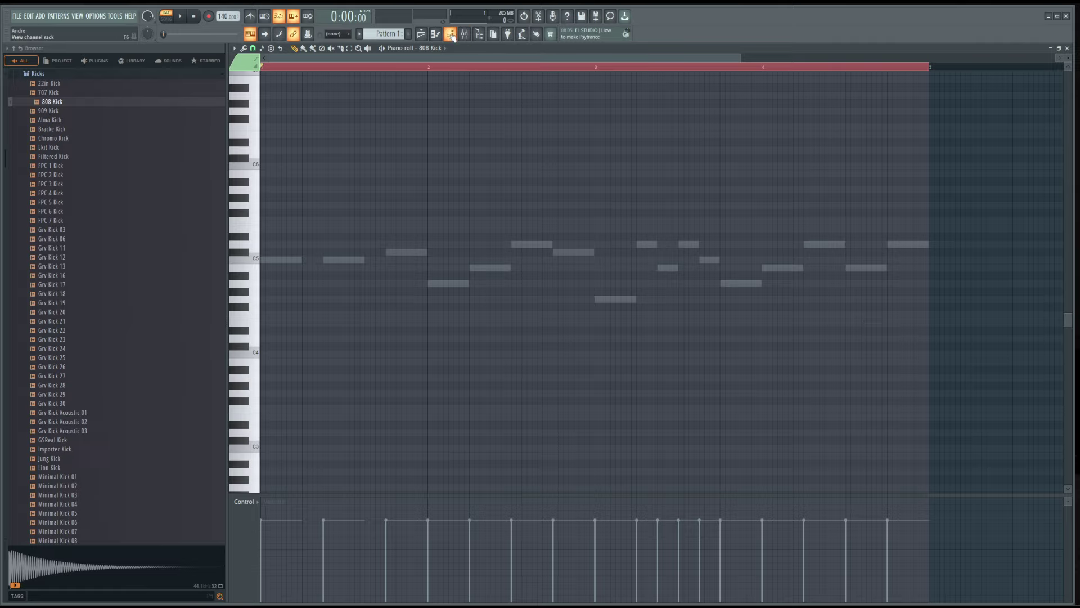
click(1072, 48)
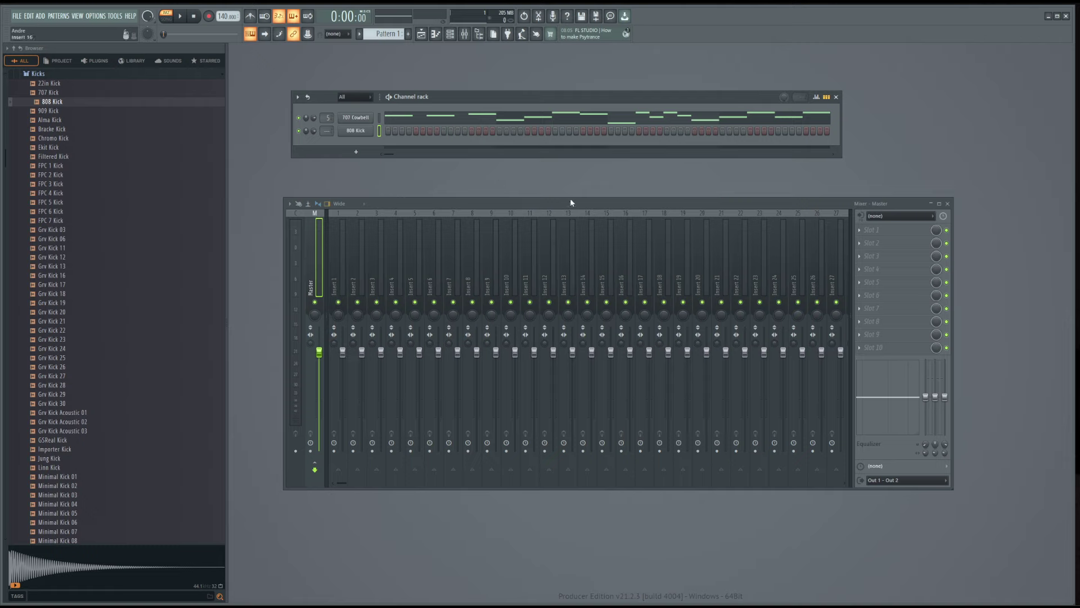
- Look through the 808 Kick channel's options and fill its step sequence on each 2 steps
right_click(365, 131)
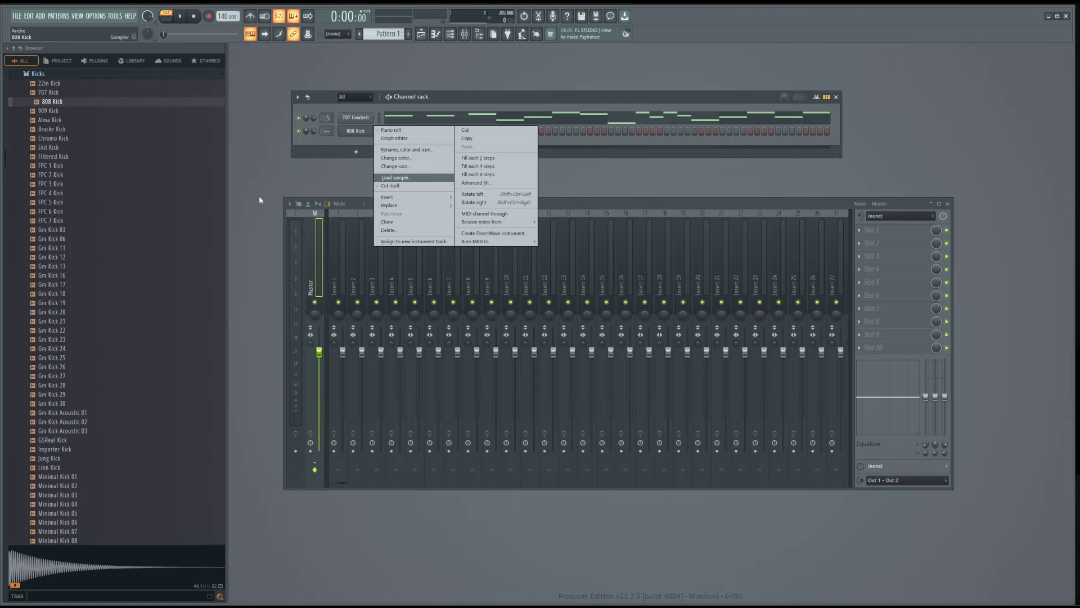
mouse_move(430, 198)
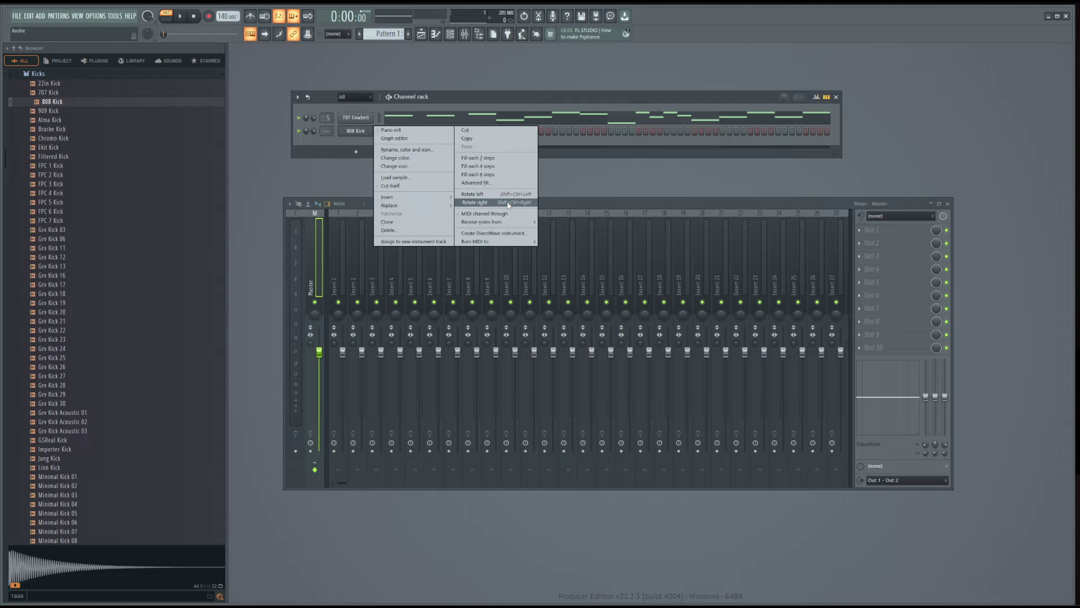
mouse_move(496, 222)
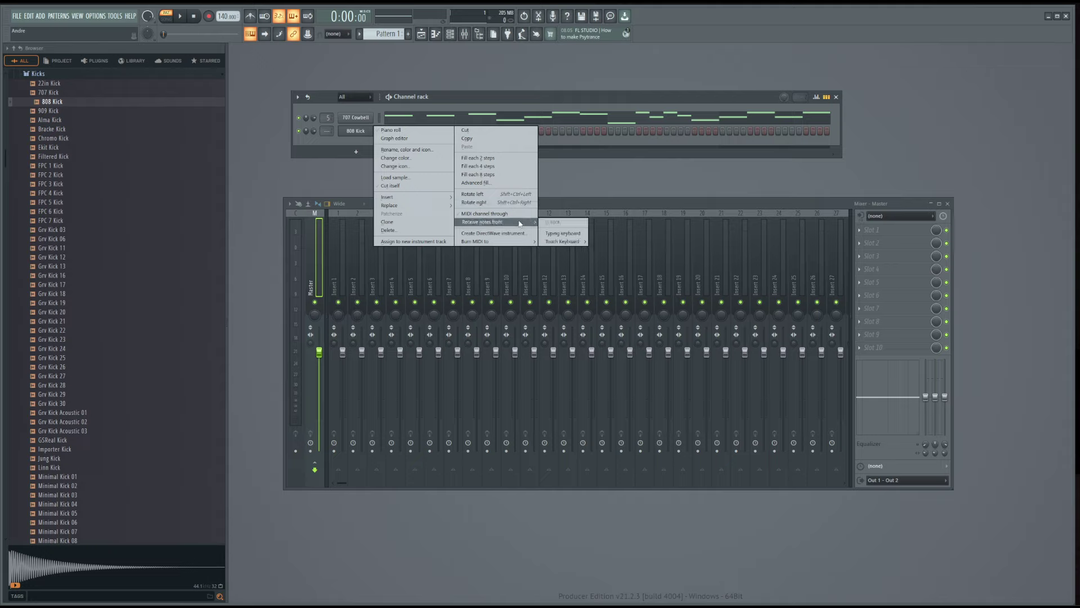
mouse_move(566, 241)
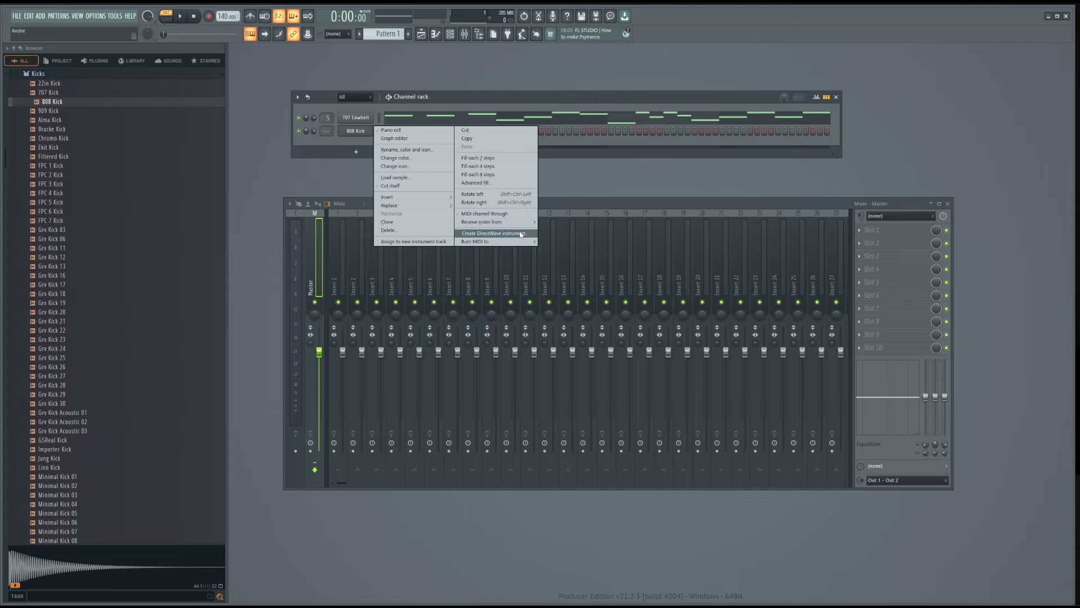
click(487, 160)
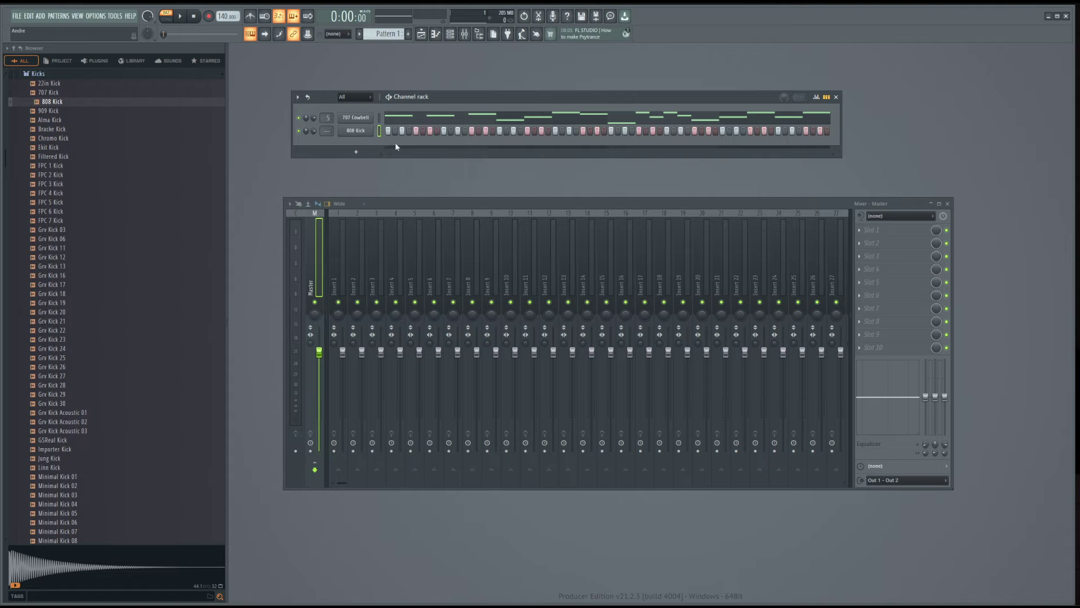
- Fill the 808 Kick channel on each 4 steps and check the resulting notes in its piano roll
right_click(368, 131)
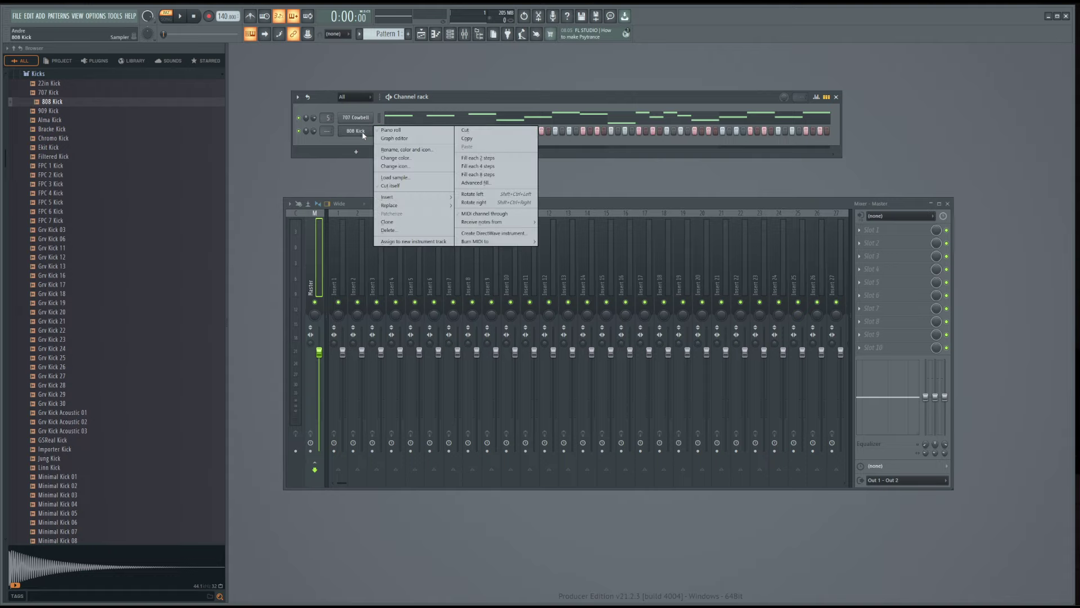
click(506, 166)
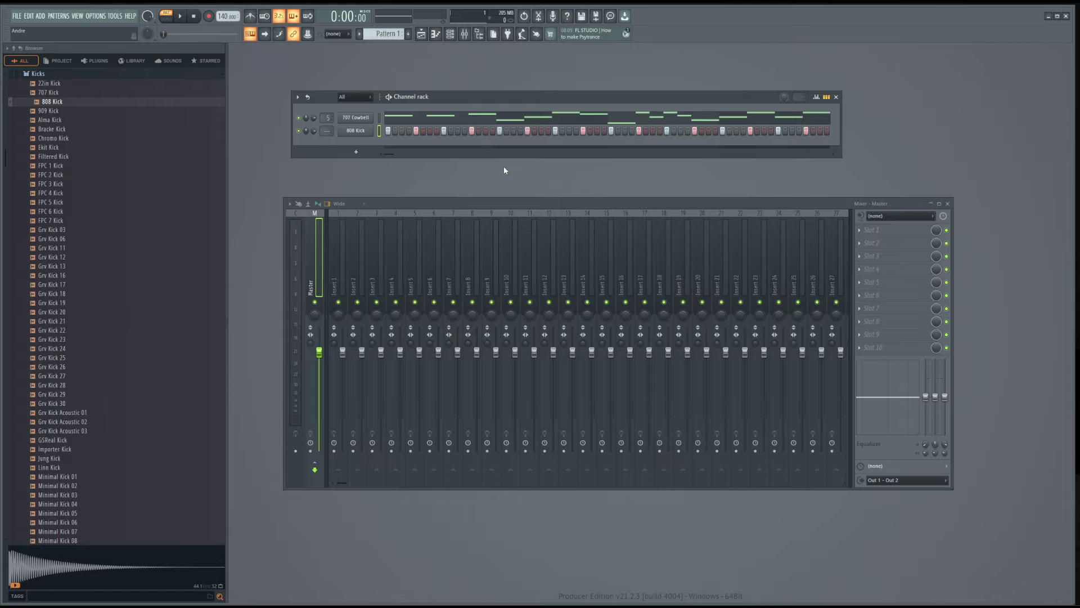
right_click(368, 130)
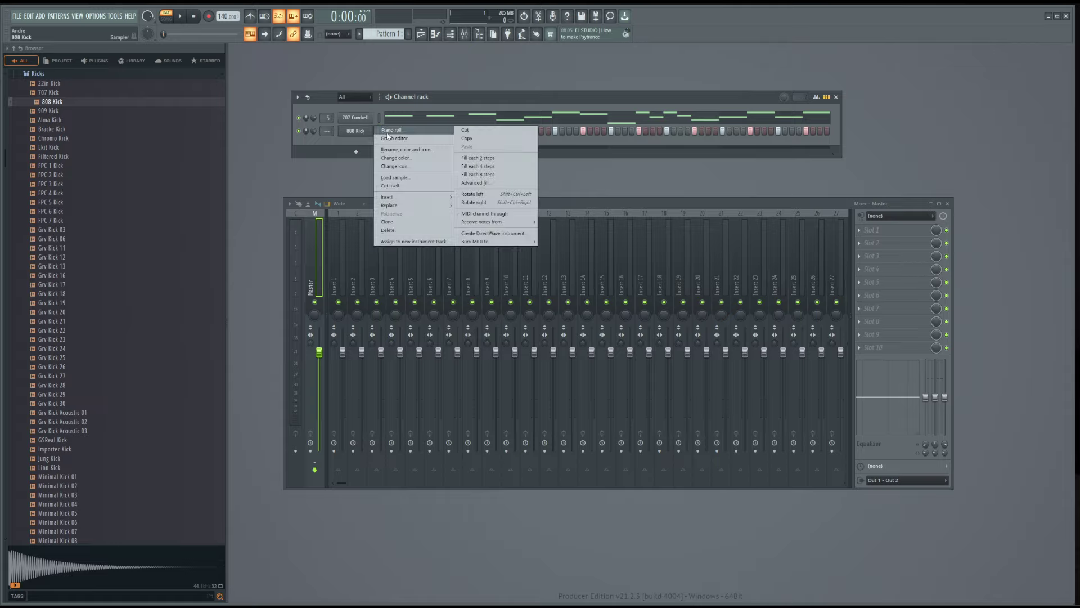
click(386, 132)
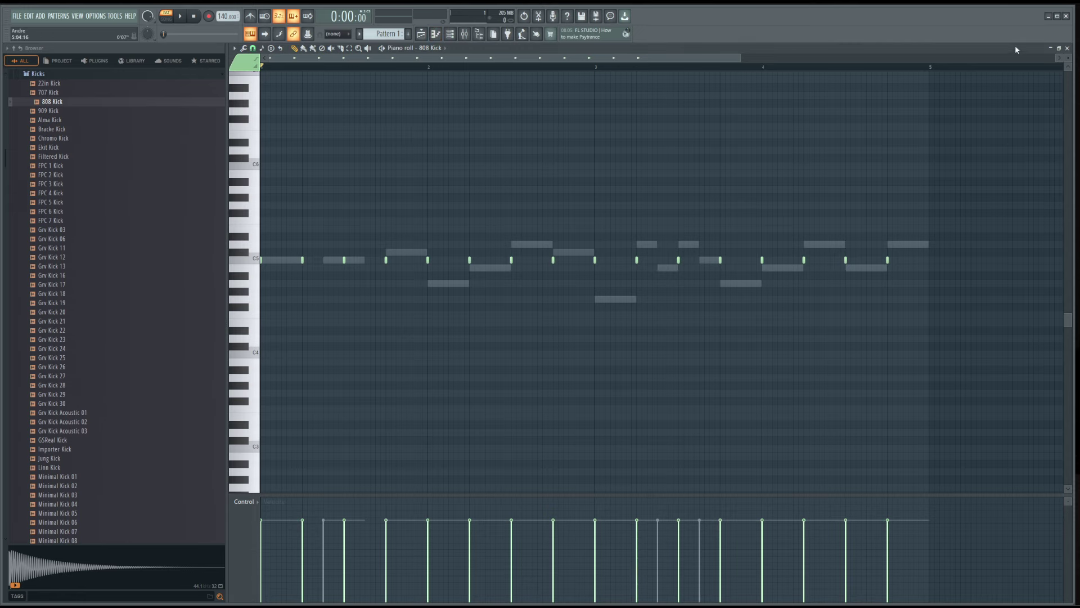
click(1068, 48)
- Fill the 808 Kick channel on each 8 steps and play the pattern while checking it in the piano roll
right_click(367, 131)
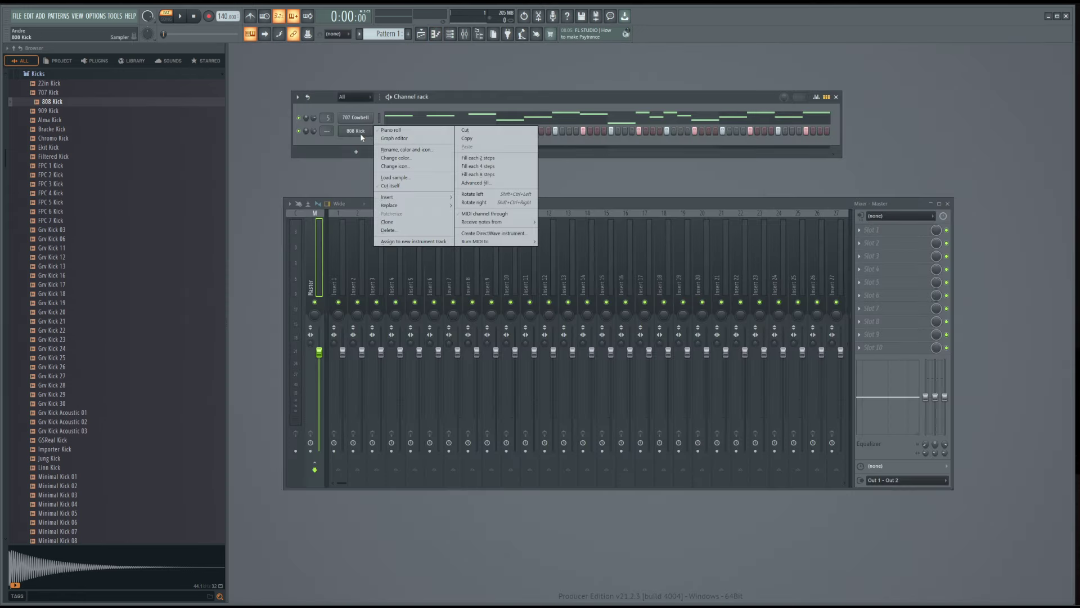
click(497, 176)
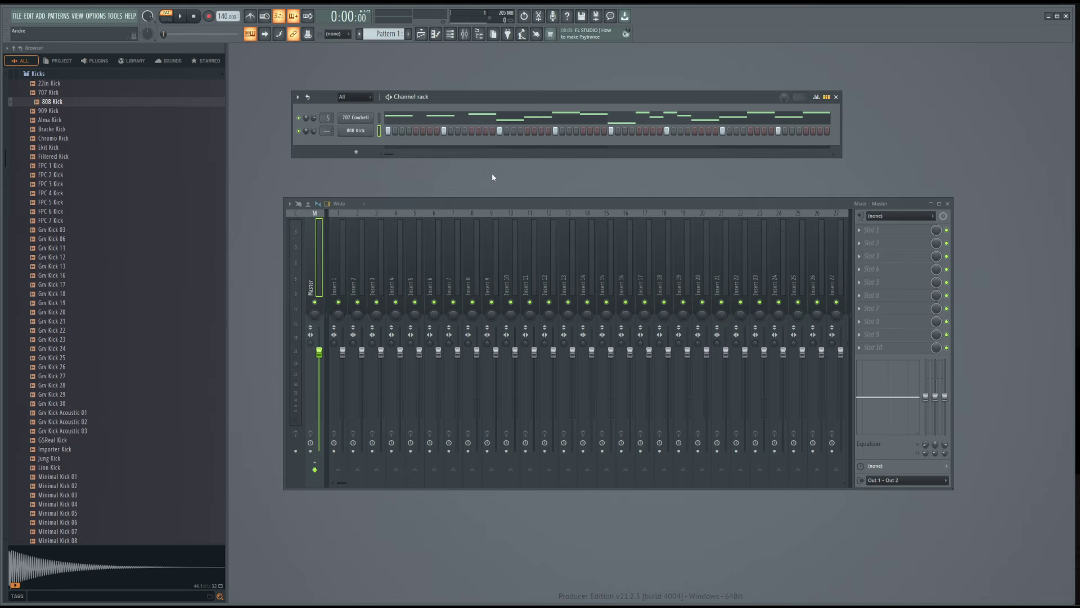
right_click(371, 131)
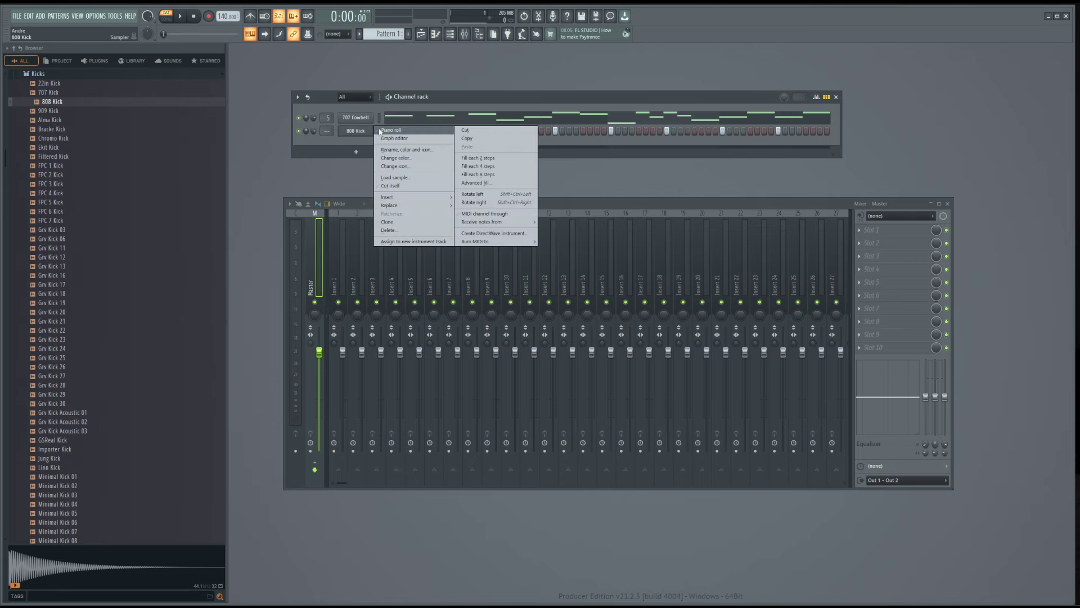
click(389, 133)
key(space)
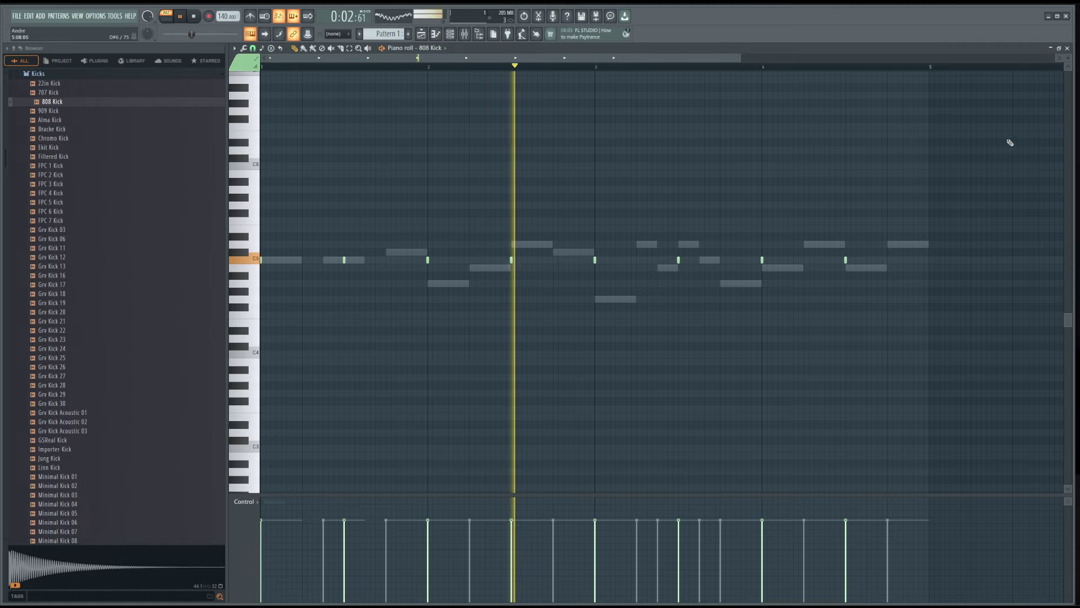
click(1067, 49)
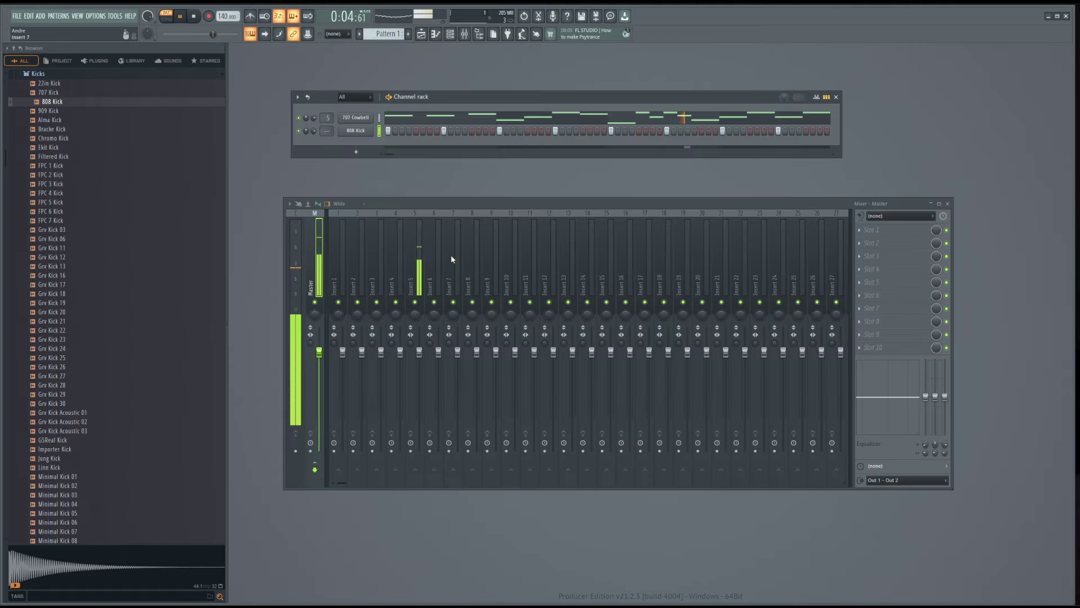
key(space)
- Audition samples in the Hats drum pack and add Ekit 2 Hat as a channel below the 808 Kick
scroll(49, 220, up, 4)
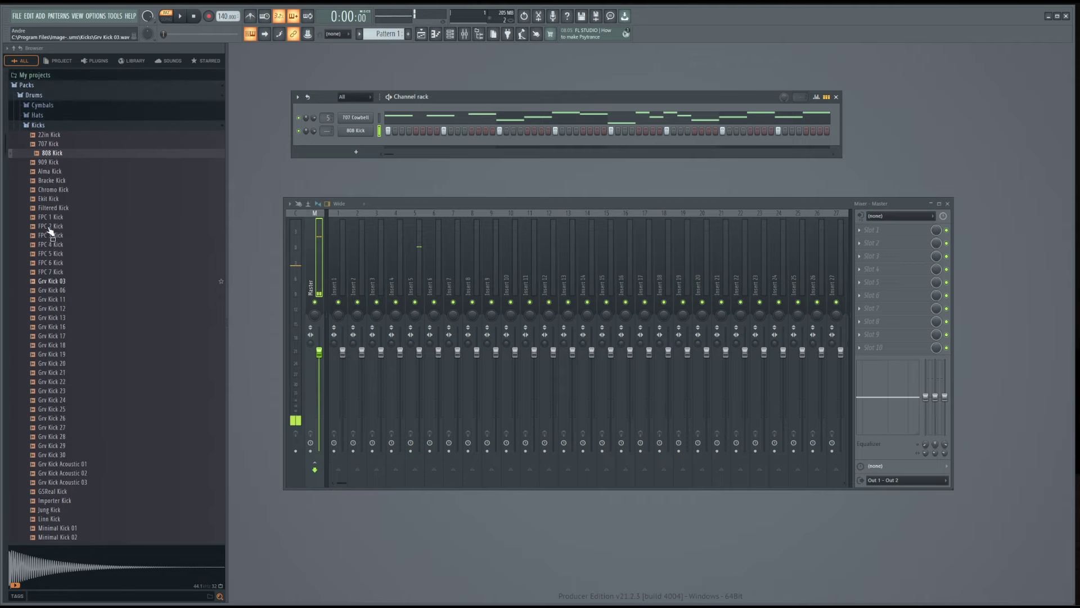
click(74, 174)
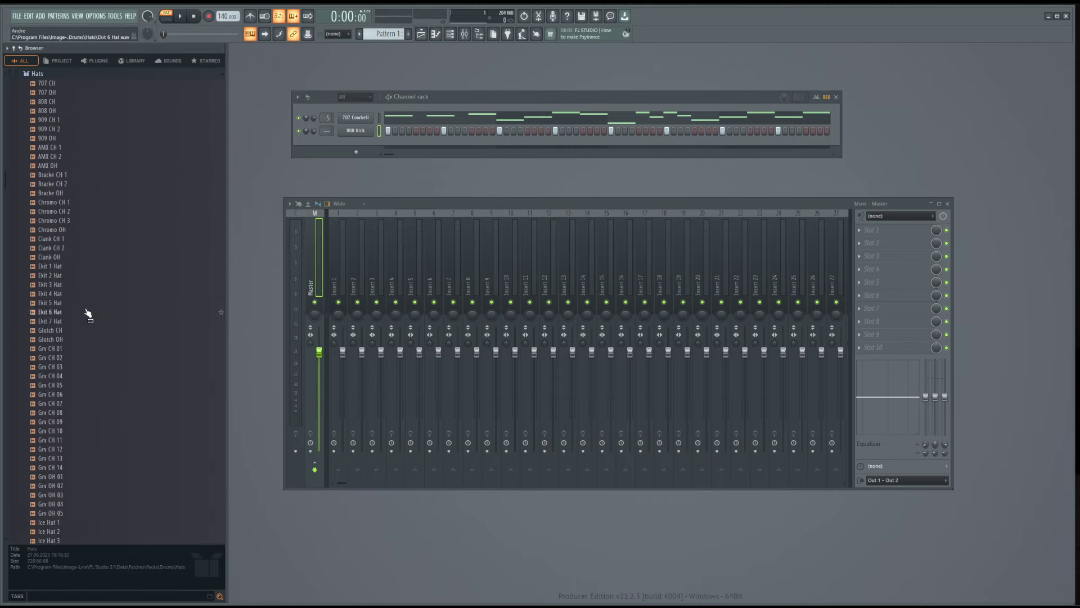
click(82, 286)
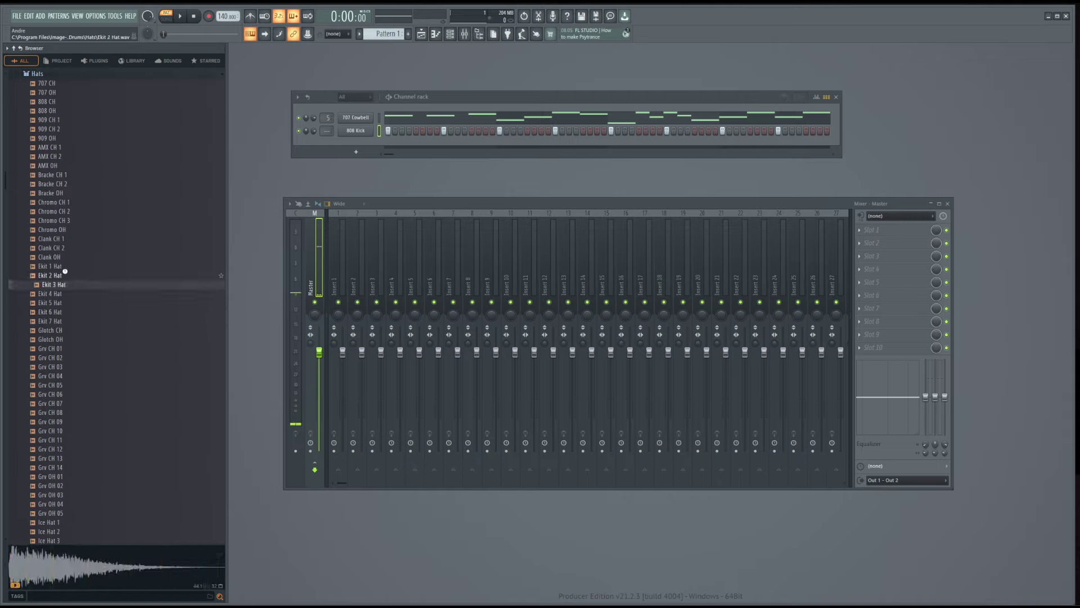
click(66, 268)
drag(67, 275, 350, 152)
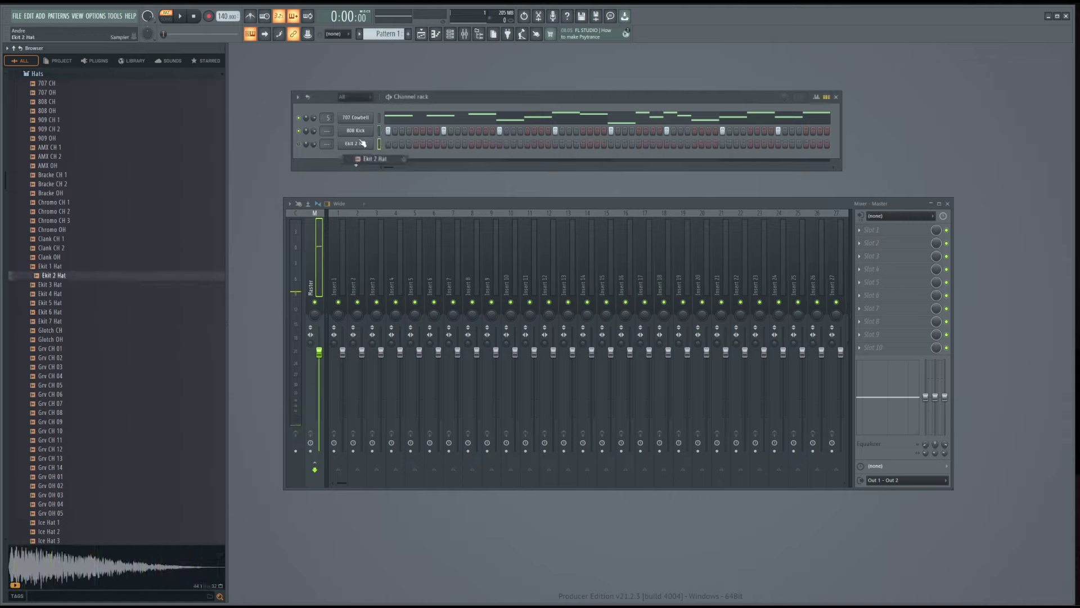
- Place Ekit 2 Hat hits midway between the kicks, every 8 steps from step 5, and play the pattern back
click(528, 144)
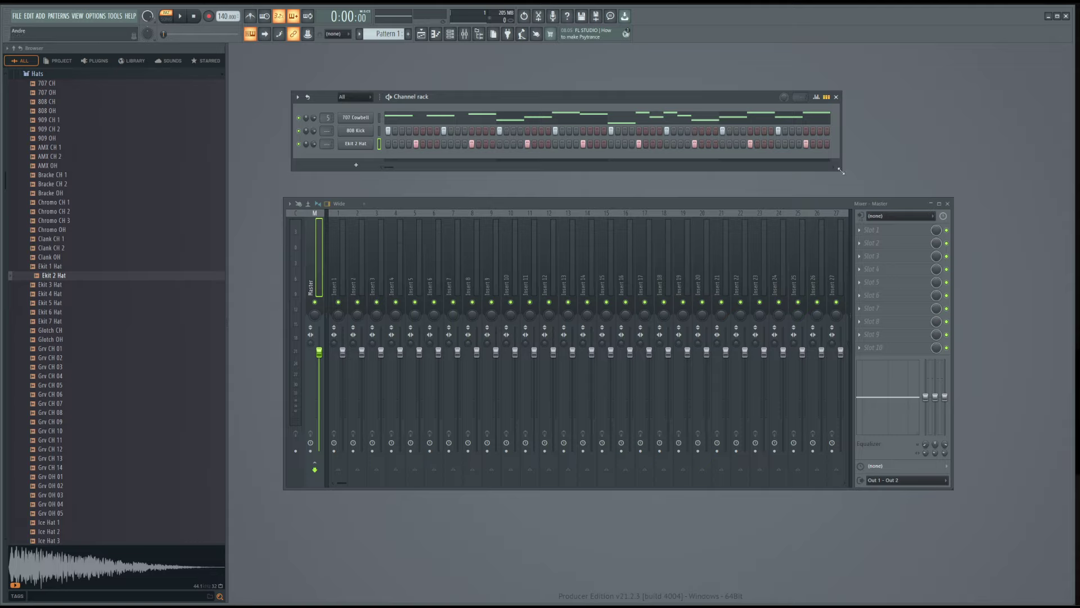
mouse_move(841, 171)
mouse_down()
mouse_move(928, 177)
mouse_move(851, 171)
mouse_up()
key(space)
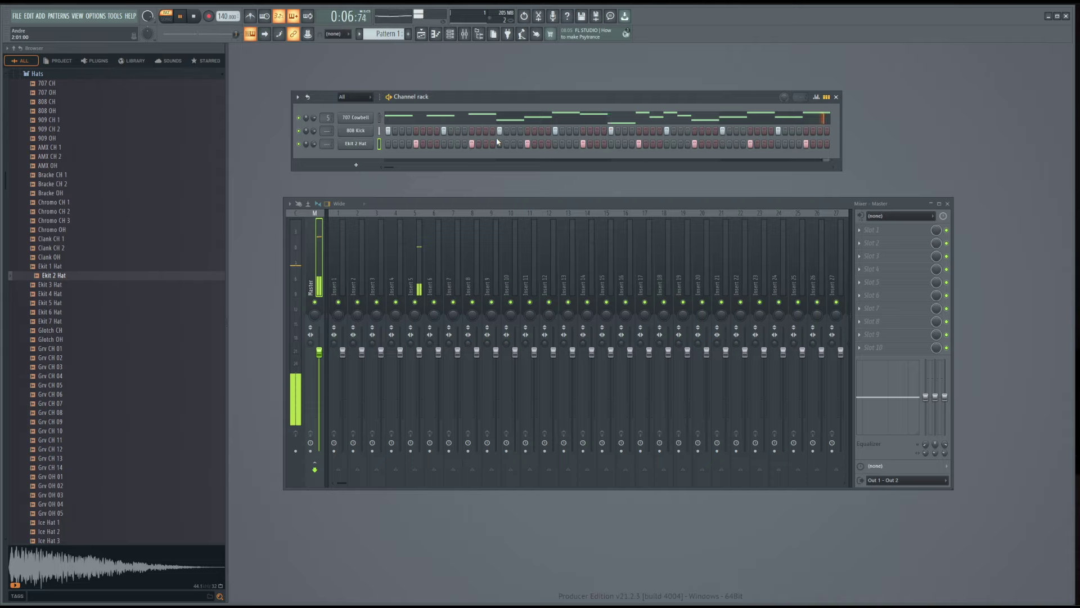
key(space)
- Close the Hats and Percussion packs in the browser and open the Snares drum pack
scroll(106, 180, up, 2)
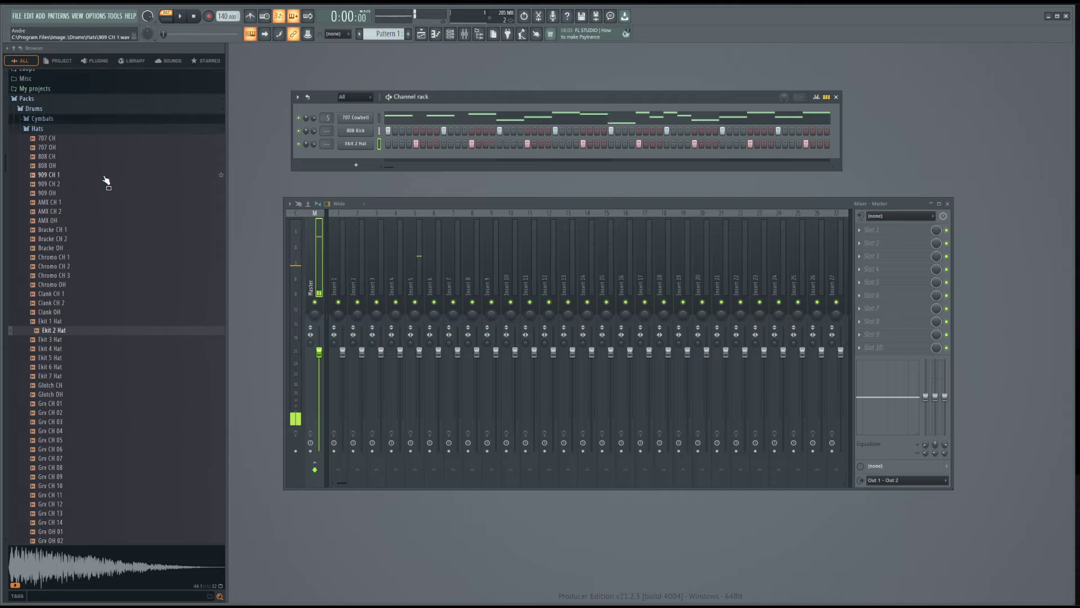
click(63, 129)
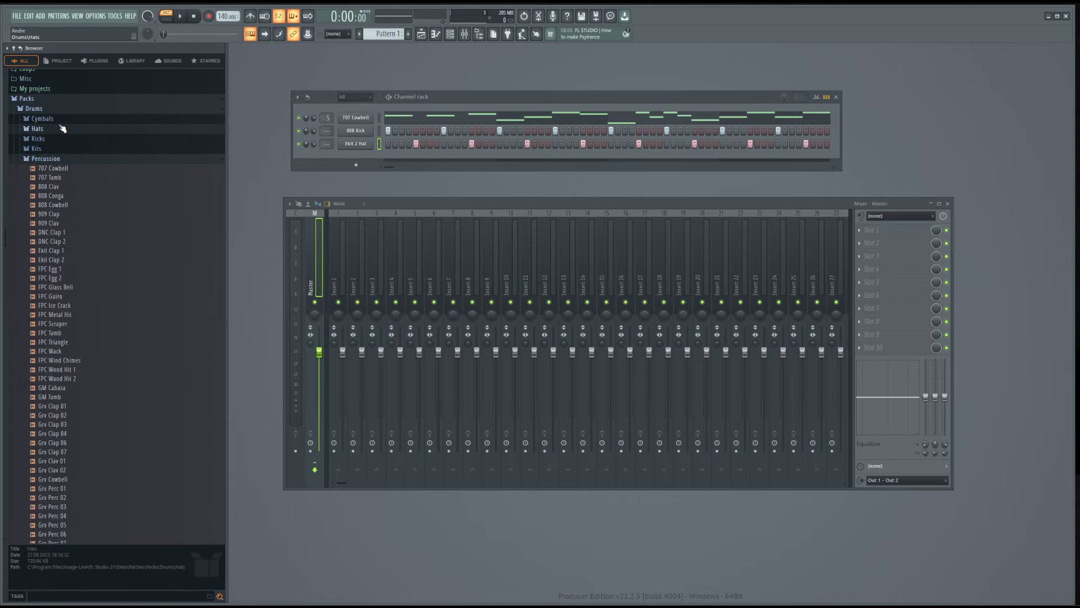
click(83, 159)
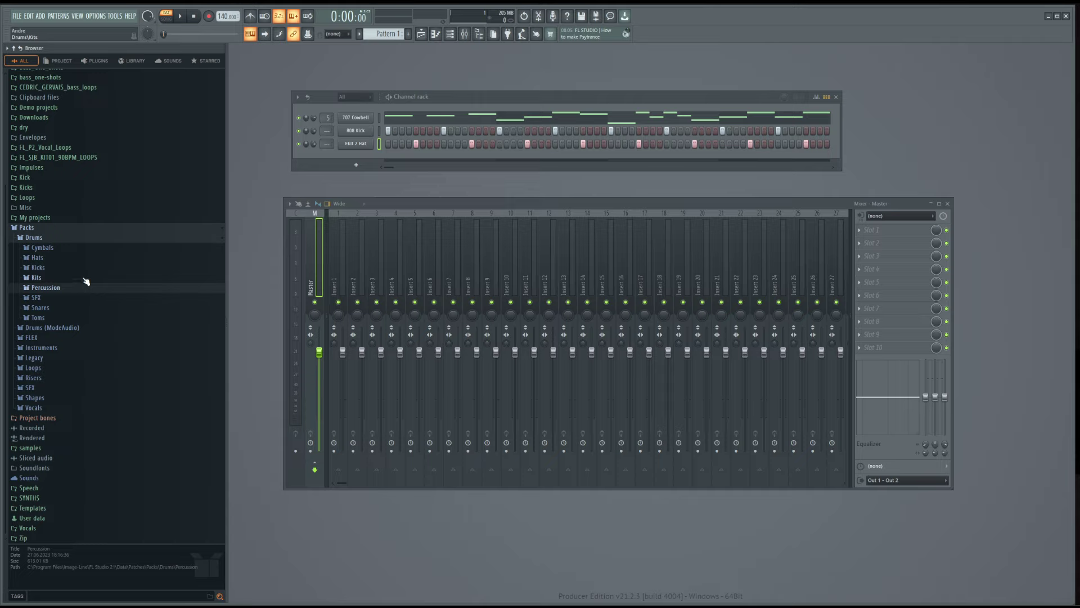
click(52, 311)
scroll(86, 328, down, 4)
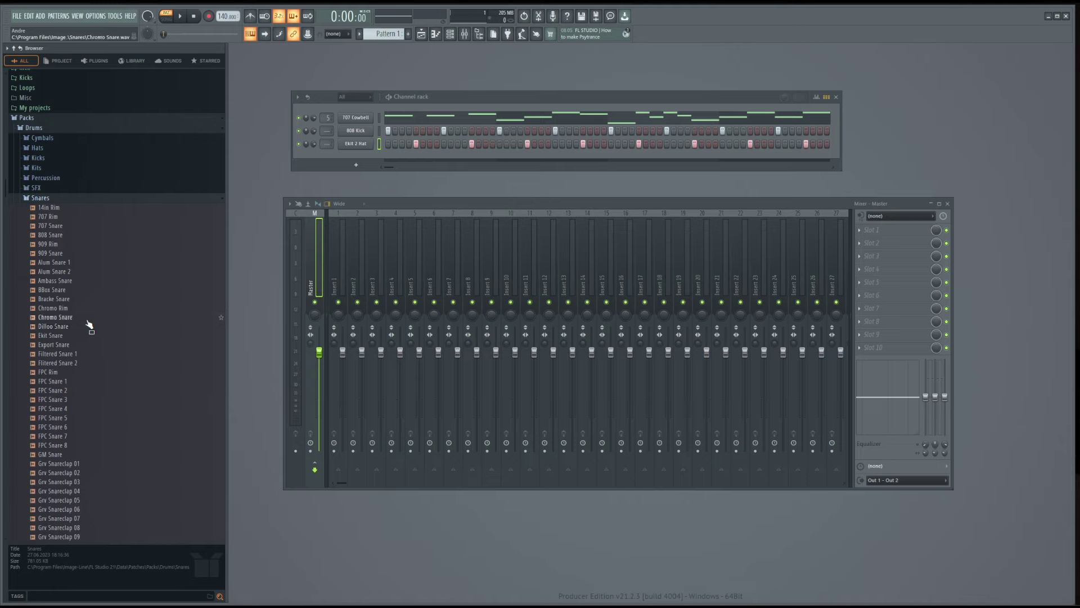
- Audition snare samples from Dilloo Snare through the FPC snares to Grv Snareclap 05
click(86, 329)
click(84, 329)
click(79, 345)
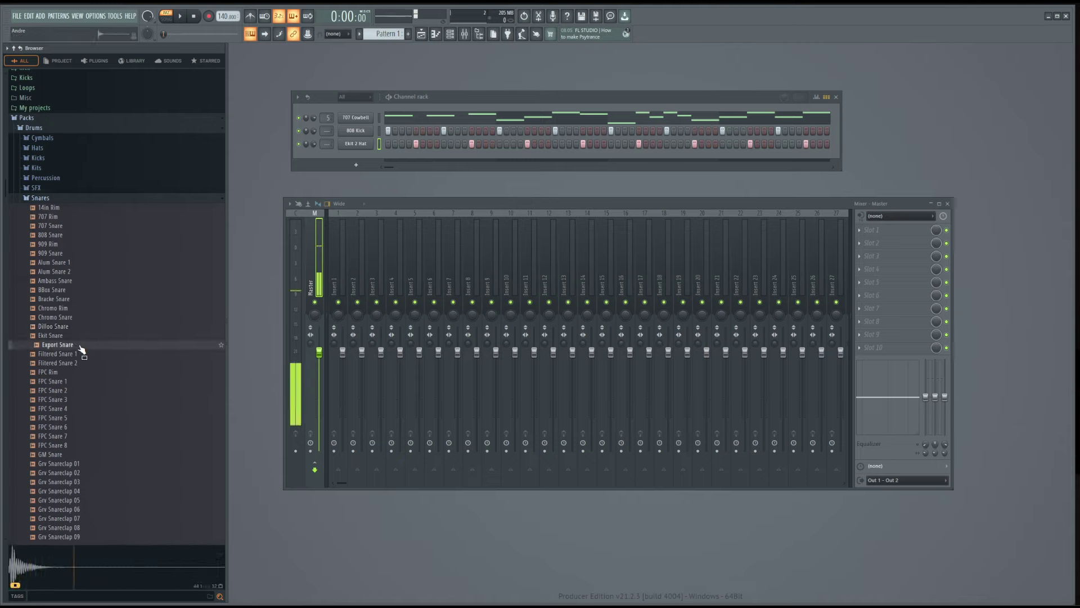
click(82, 356)
click(86, 364)
click(88, 372)
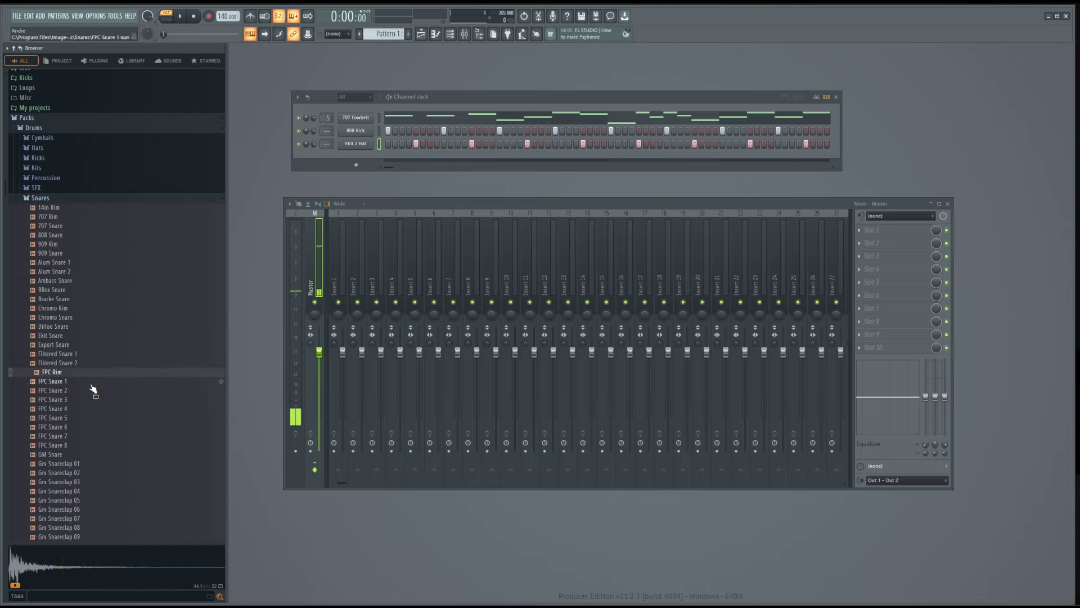
click(92, 382)
click(92, 391)
click(92, 399)
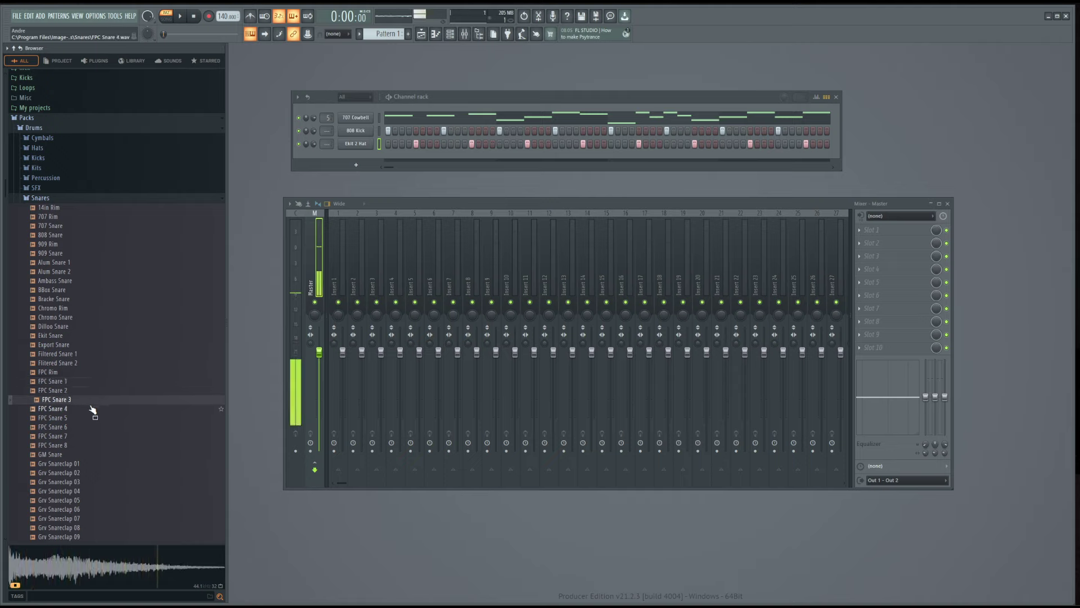
click(92, 409)
click(93, 418)
click(94, 482)
click(95, 490)
click(96, 499)
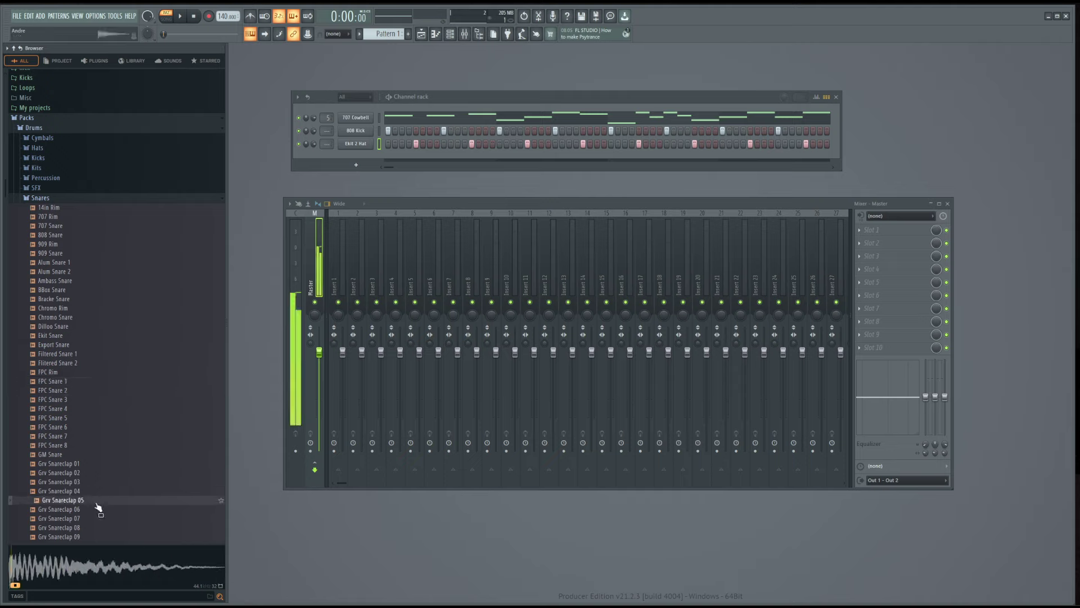
- Audition further Grv Snareclap samples and add Grv Snareclap 13 as a channel below Ekit 2 Hat
scroll(97, 495, down, 2)
click(93, 454)
scroll(92, 467, down, 2)
click(86, 428)
click(85, 436)
click(85, 445)
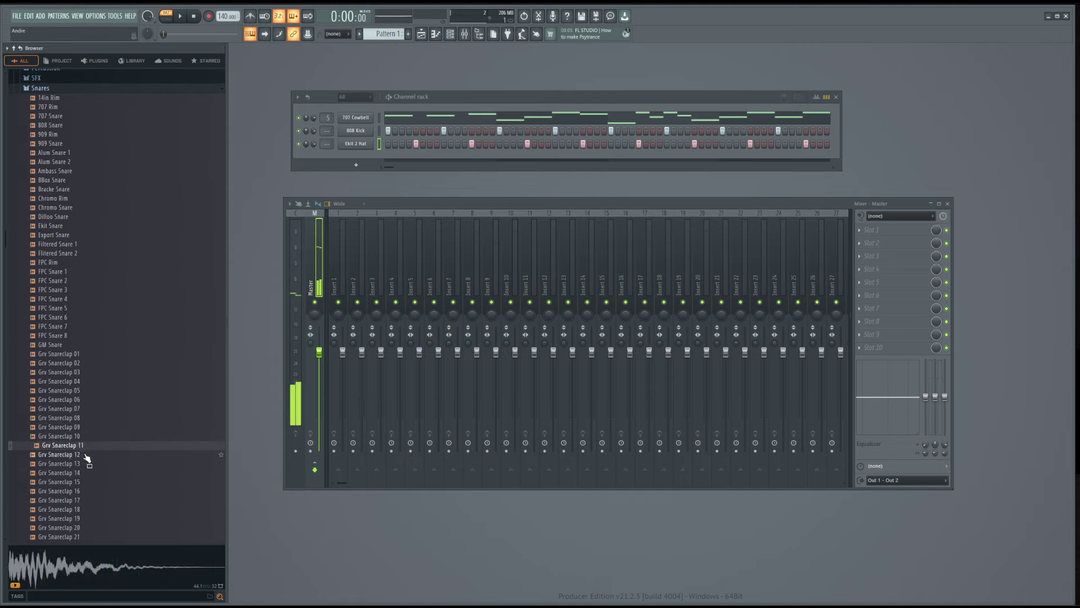
click(87, 454)
click(90, 463)
drag(90, 467, 360, 163)
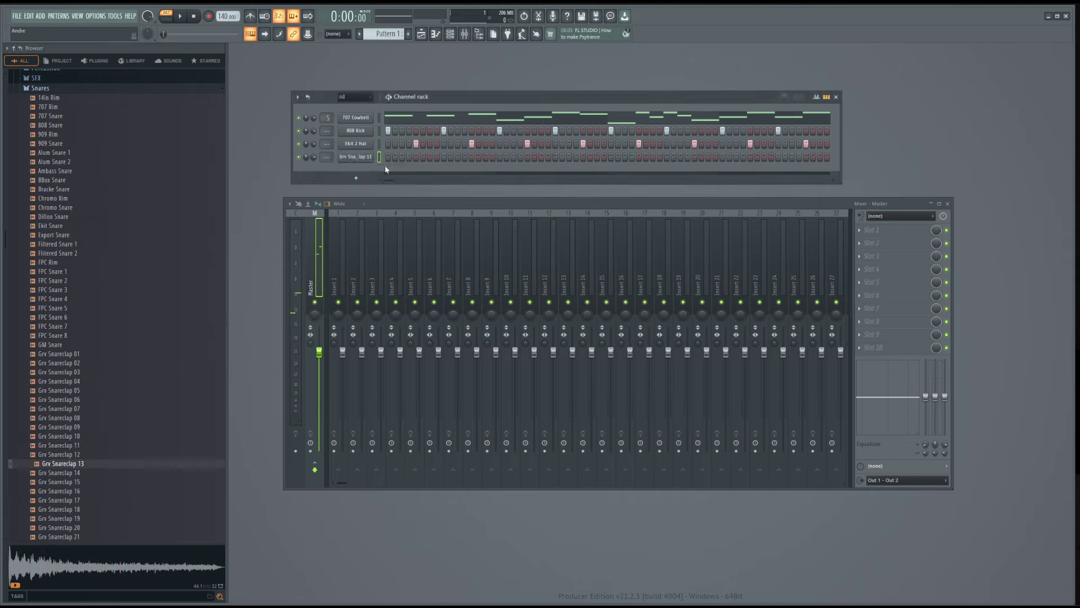
- Place Grv Snareclap 13 hits every 16 steps from step 5 and play the pattern back
click(417, 158)
key(space)
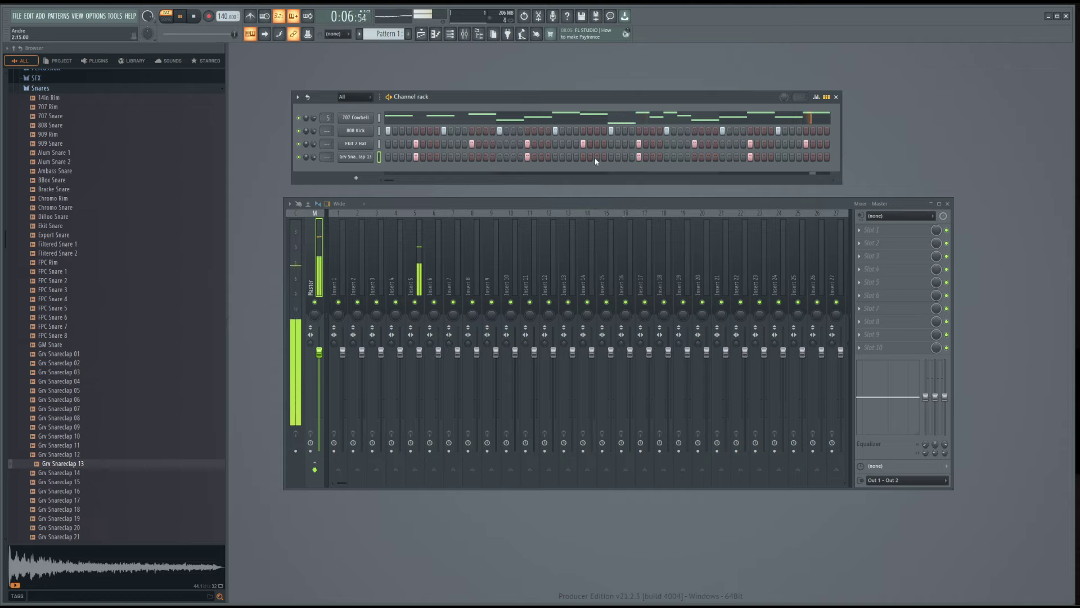
key(space)
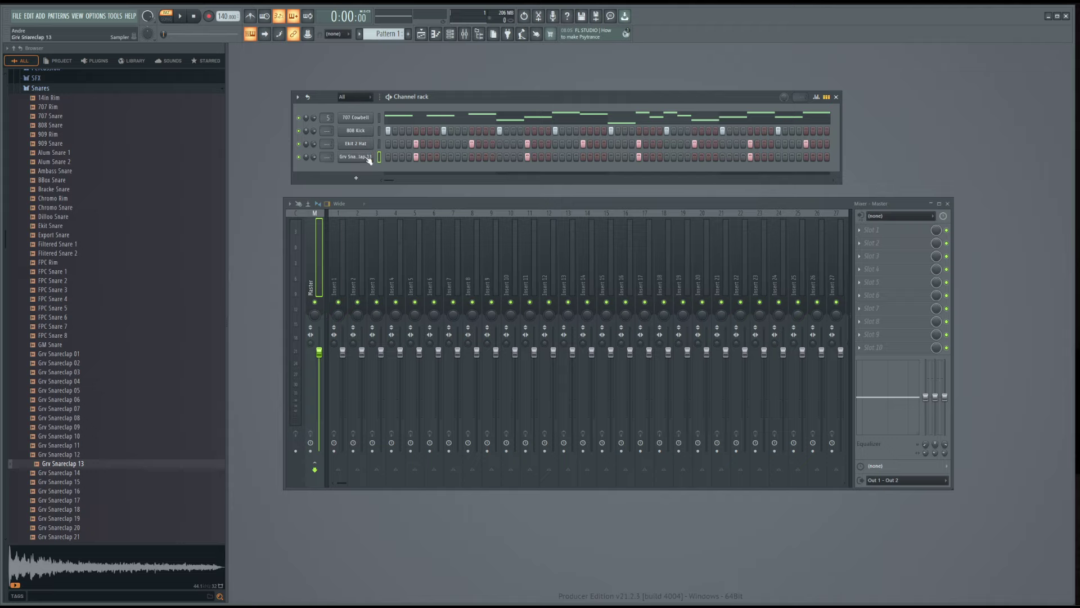
- Replace the 707 Cowbell channel's sampler with the FLEX synthesizer
click(356, 118)
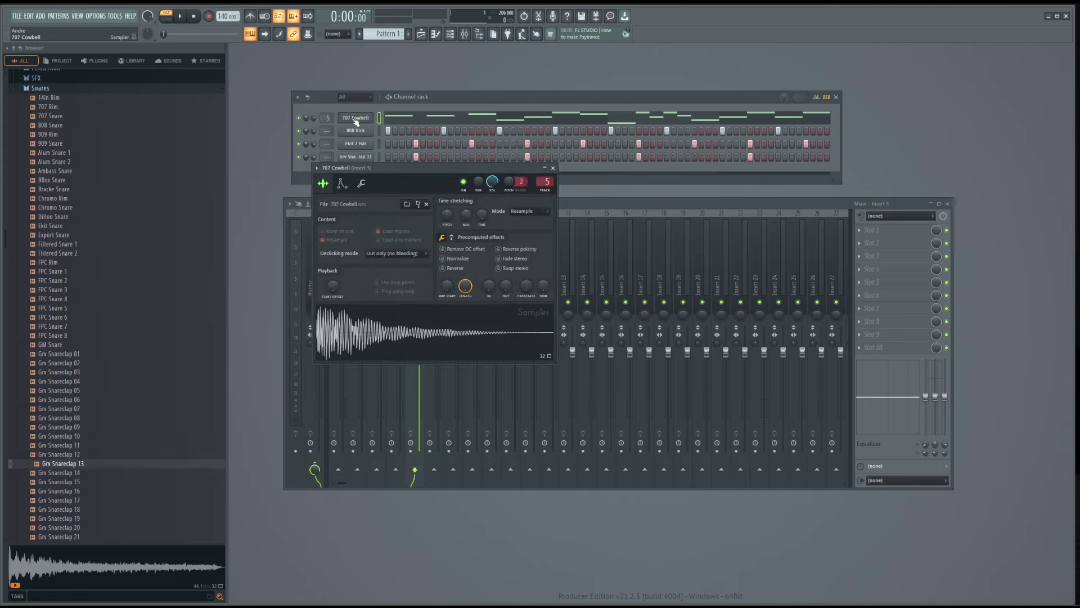
click(356, 118)
right_click(356, 120)
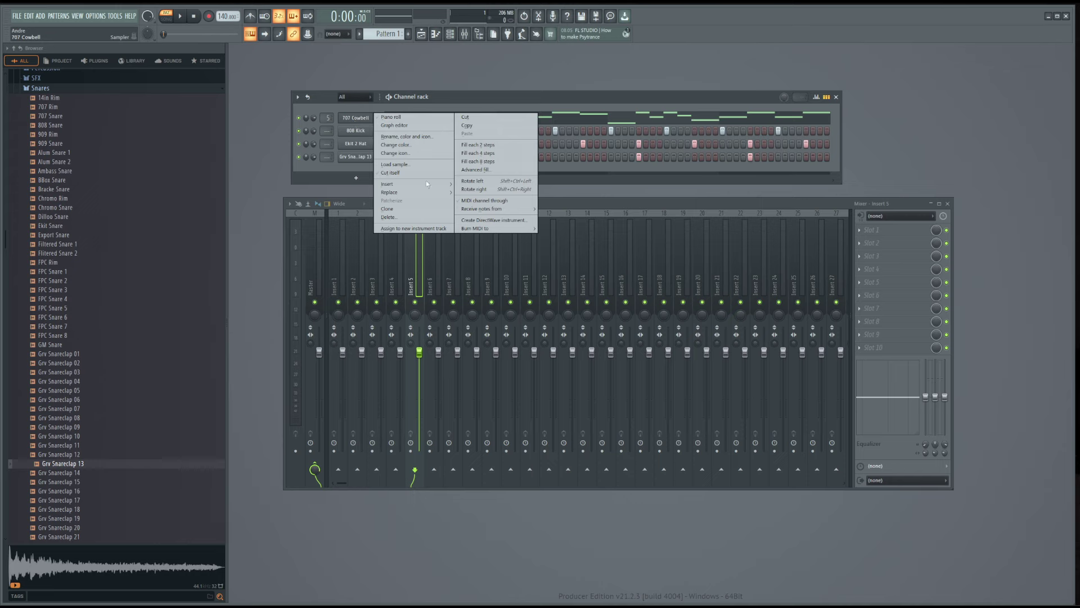
mouse_move(425, 193)
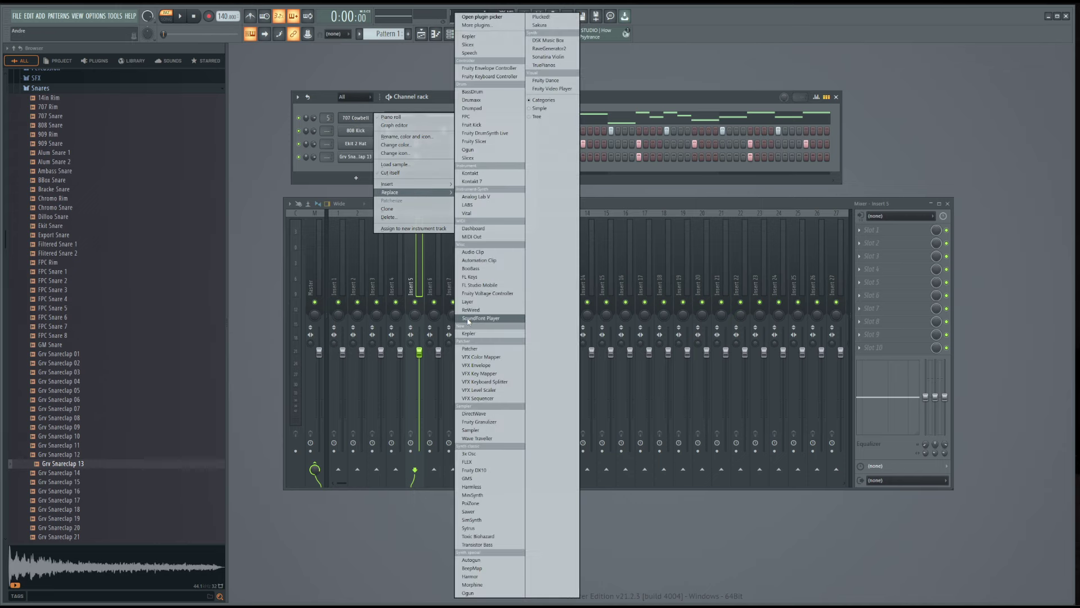
click(490, 462)
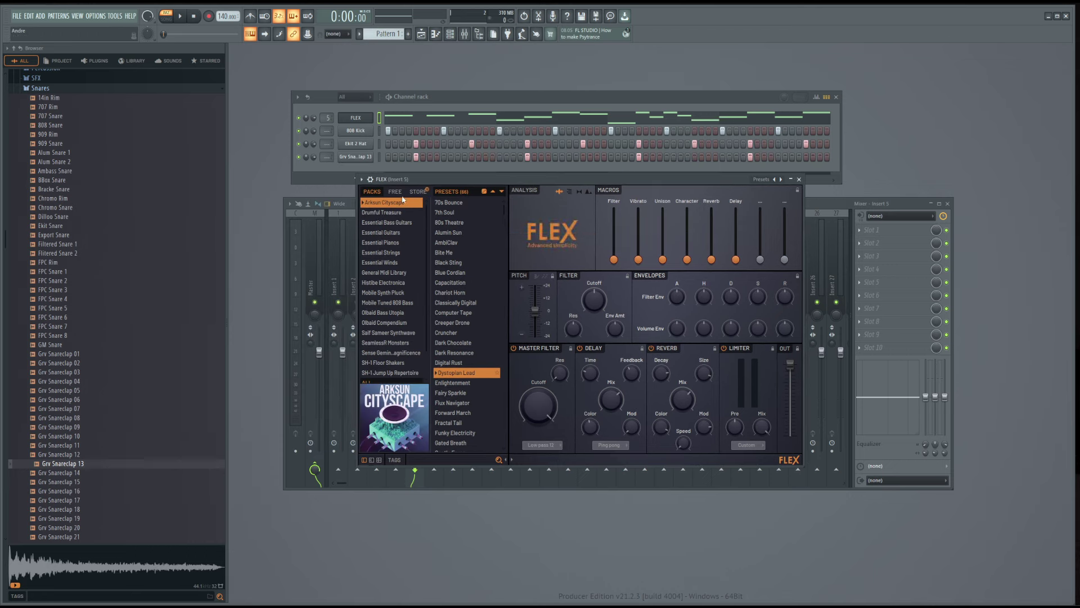
- Look through FLEX's free and store pack listings and return to the installed packs
click(395, 192)
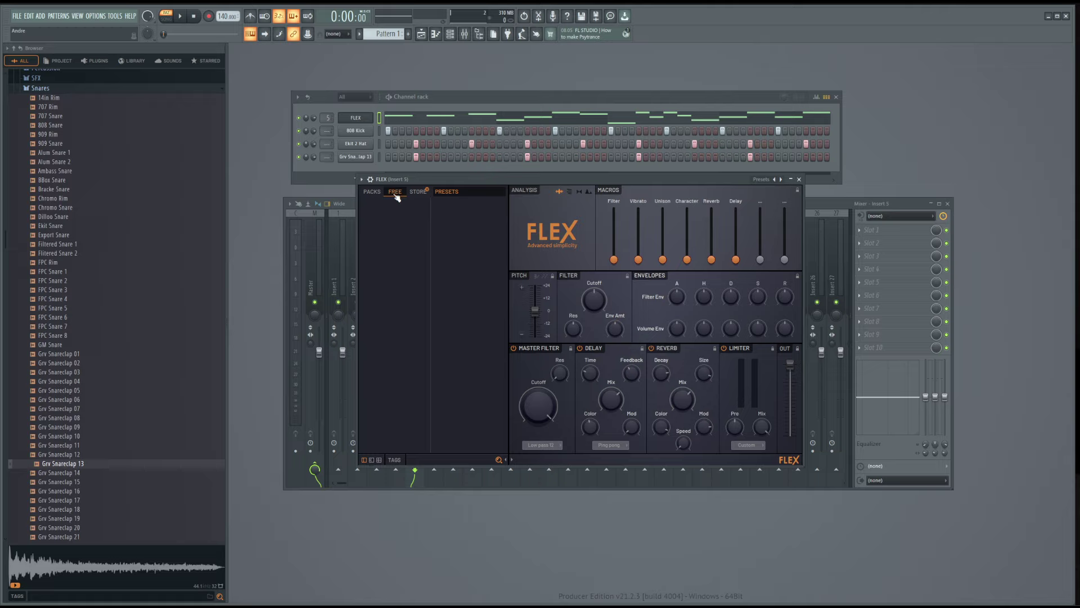
click(419, 192)
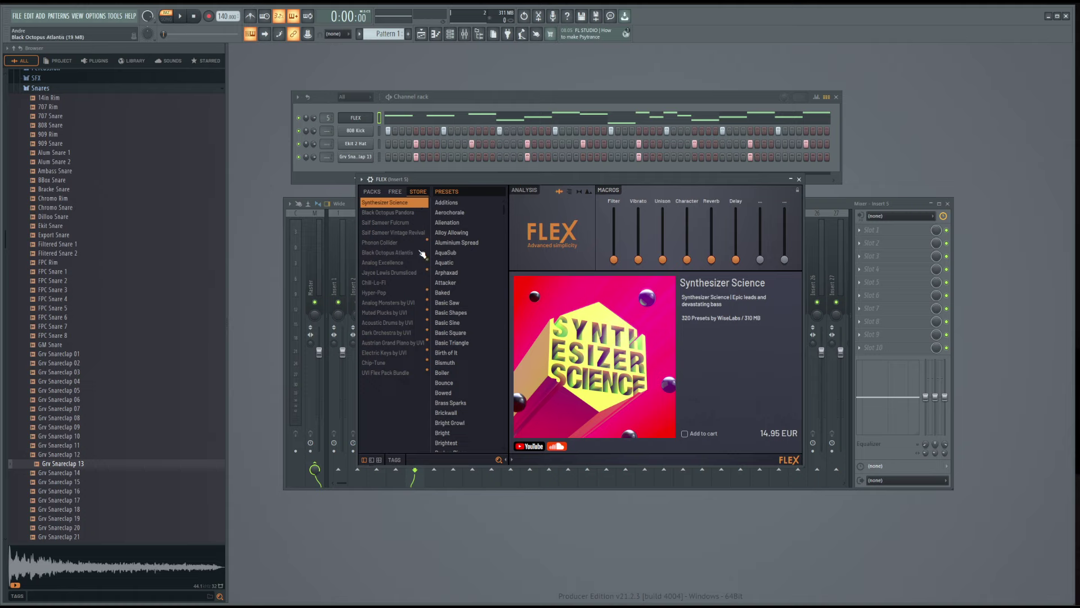
click(397, 192)
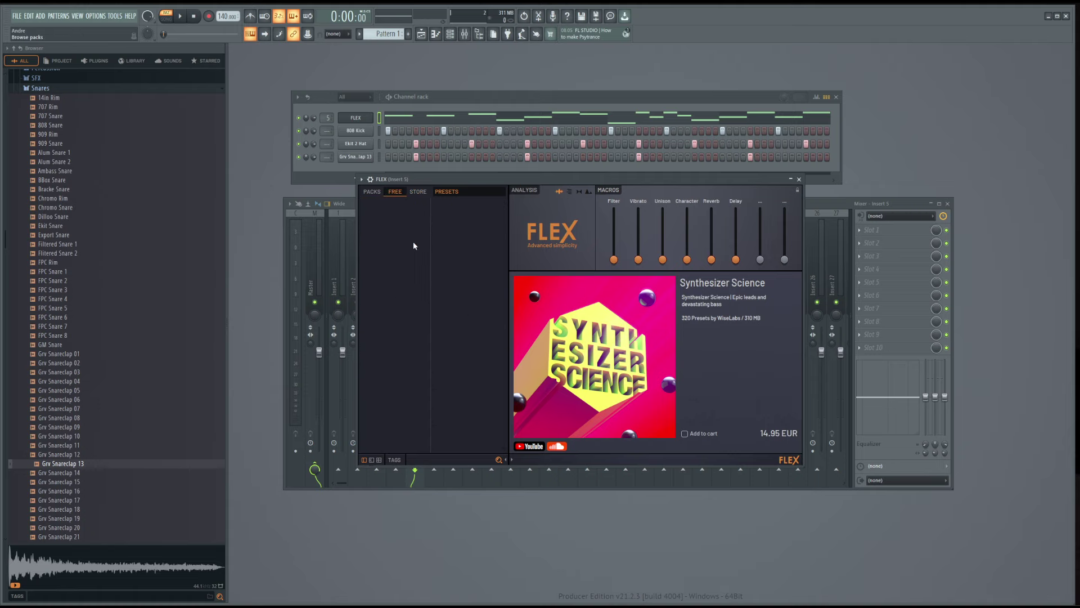
click(374, 192)
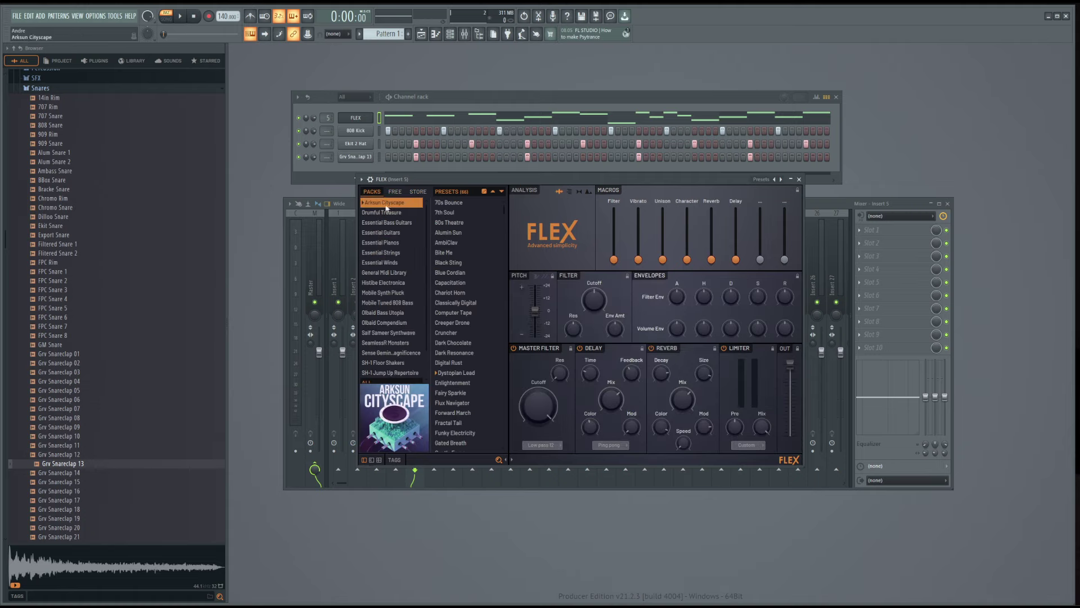
- Try the Pianomix preset from FLEX's Essential Pianos pack, and load Grand Piano instead
click(392, 247)
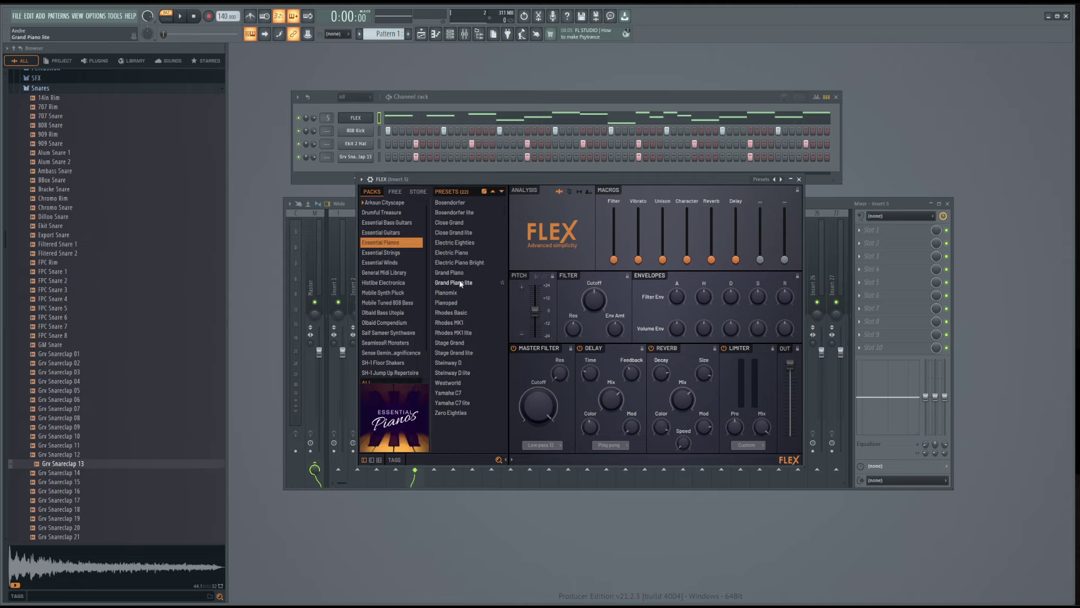
click(498, 292)
drag(535, 176, 520, 184)
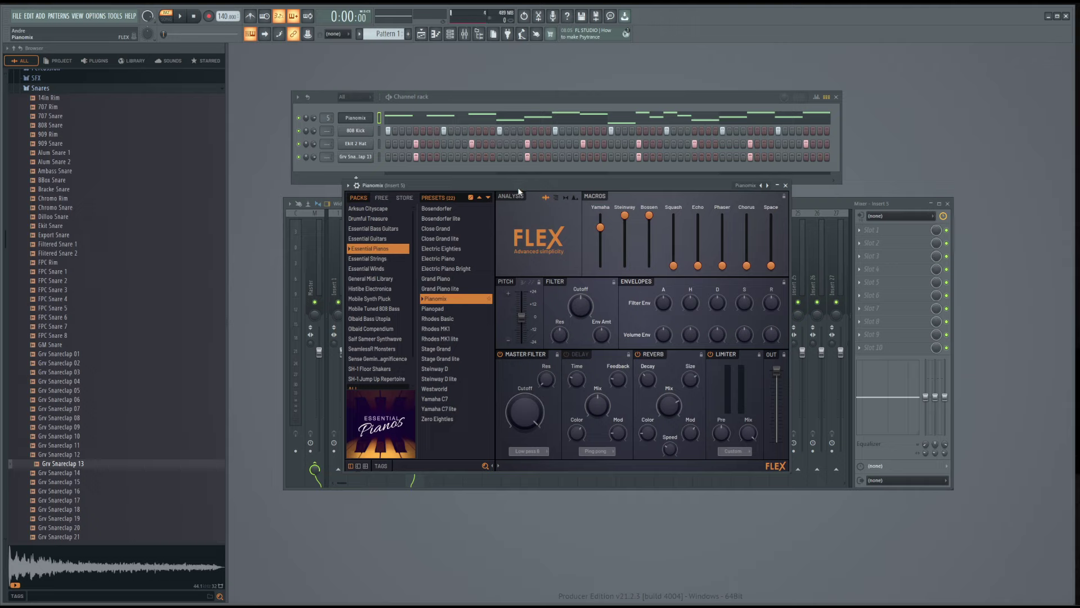
click(454, 278)
drag(482, 188, 481, 194)
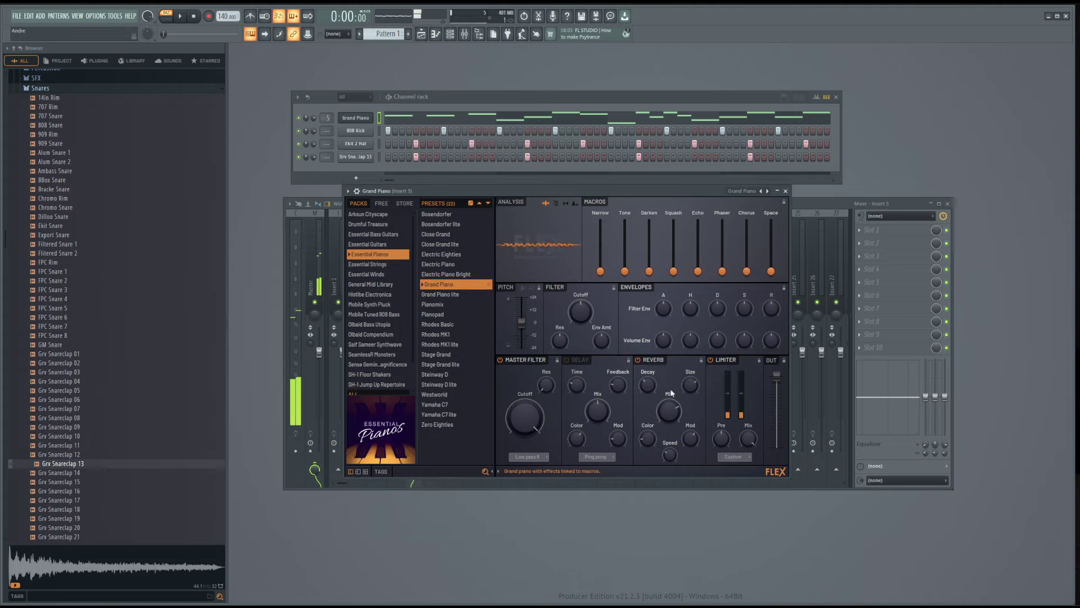
- Check FLEX's output volume and macro controls, and play the pattern with the Grand Piano sound
drag(786, 385, 777, 374)
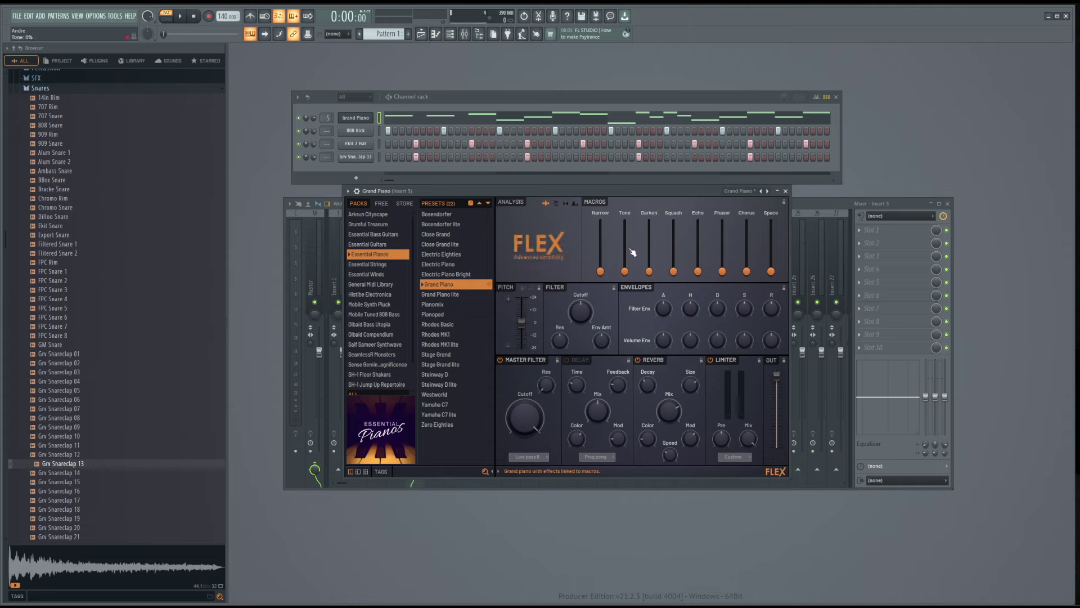
drag(602, 189, 602, 204)
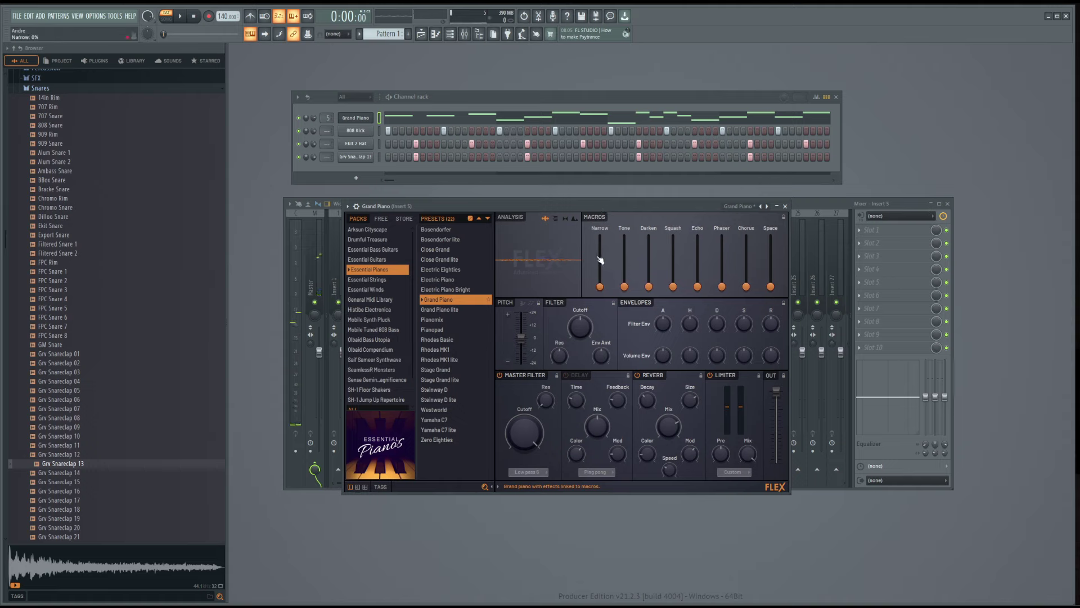
key(space)
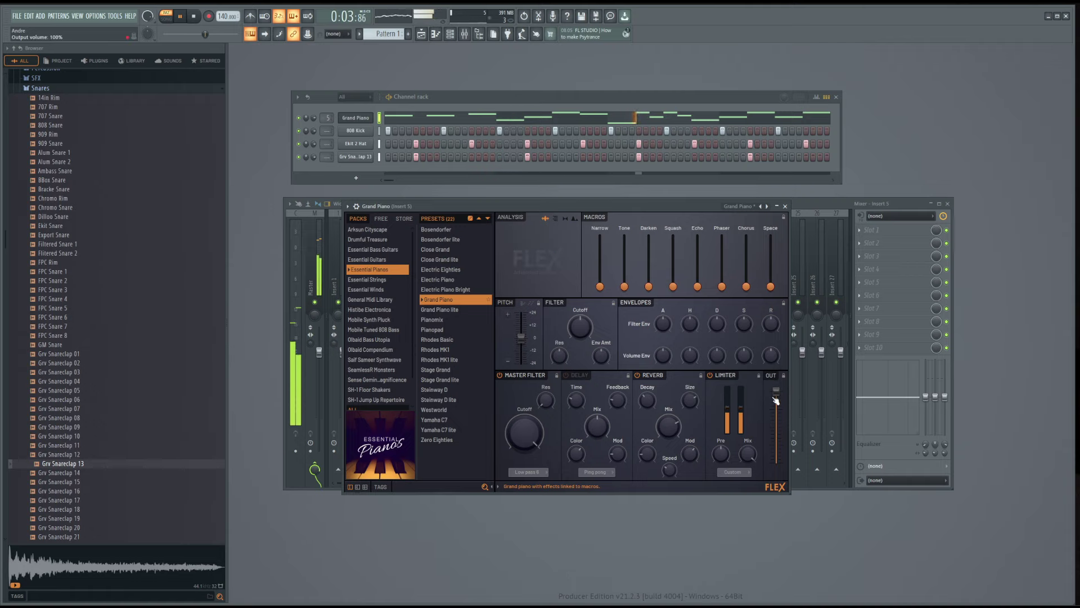
key(space)
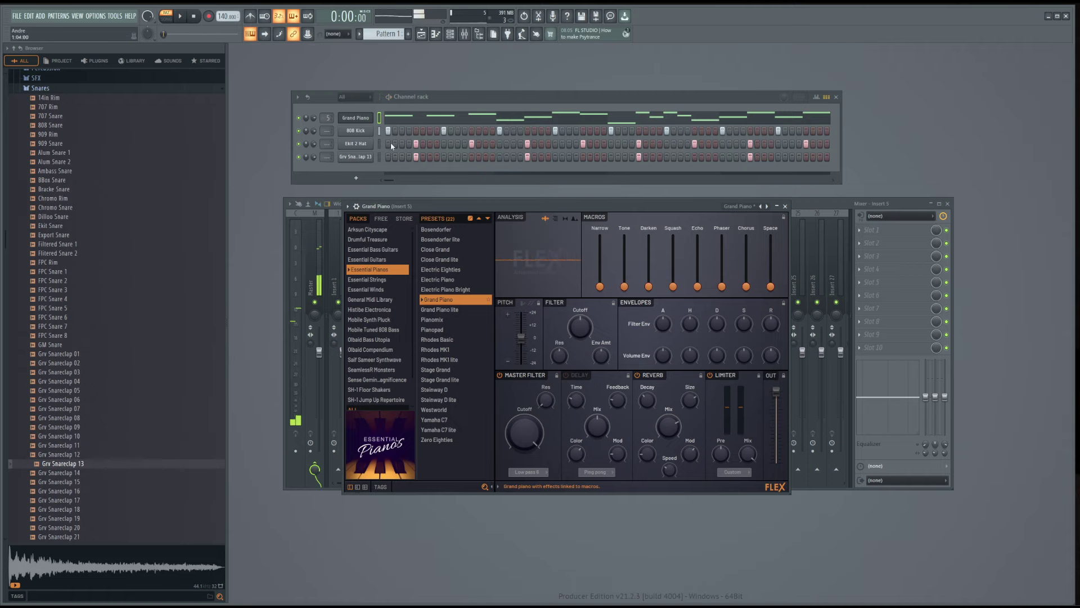
- Open the Grand Piano melody in the piano roll and move the first note of bar 2 down to G#4
click(365, 119)
click(367, 120)
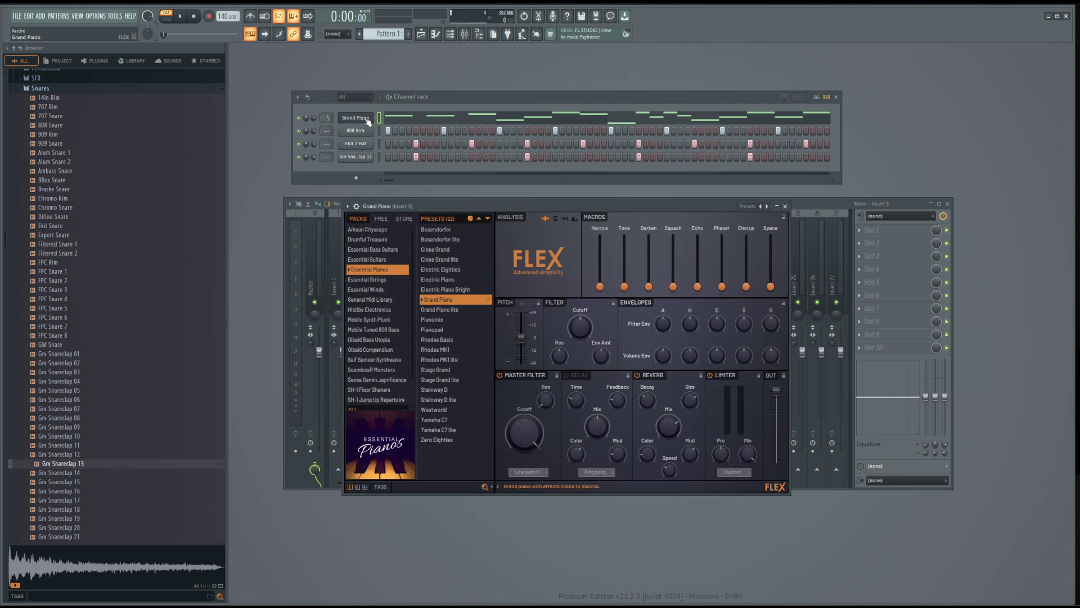
right_click(368, 123)
click(388, 119)
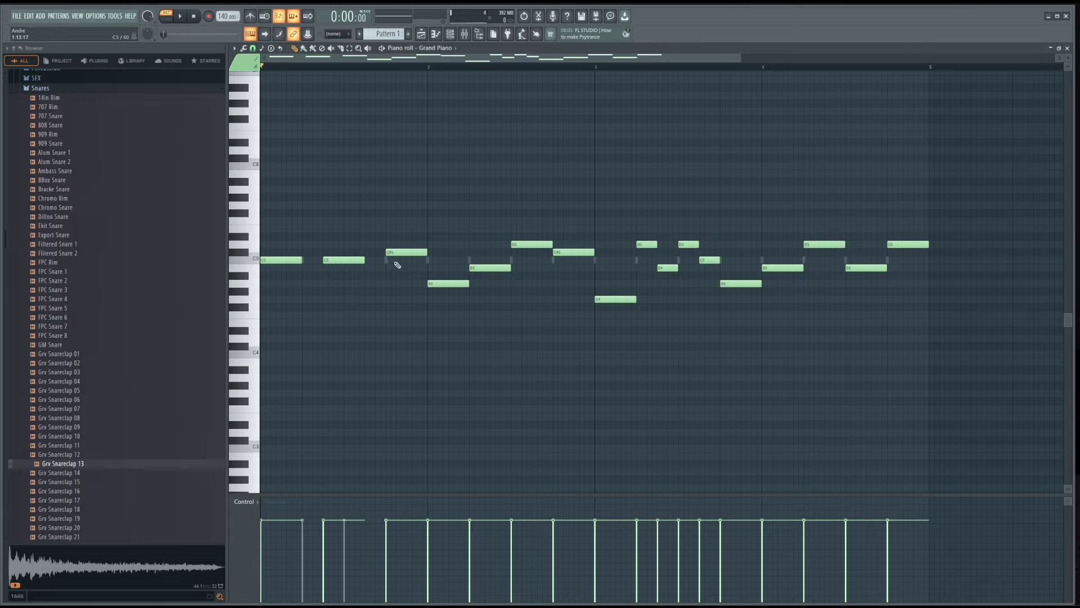
click(281, 260)
click(406, 252)
click(445, 283)
drag(447, 283, 448, 291)
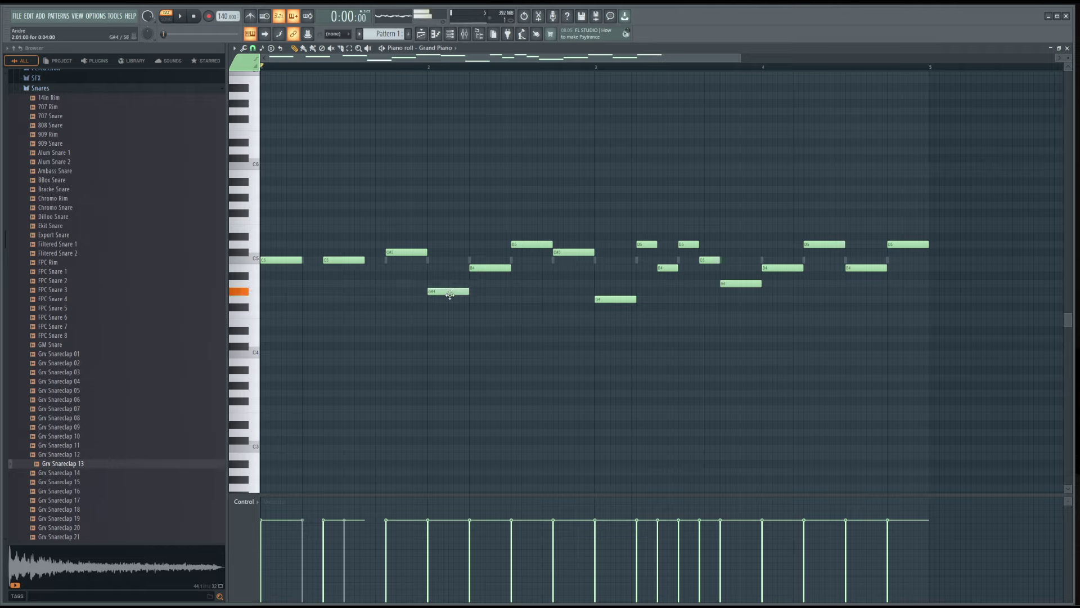
alt+right_click(413, 277)
alt+right_click(442, 287)
drag(308, 280, 442, 291)
- Move the last note of bar 1 up to F#5
drag(401, 252, 415, 215)
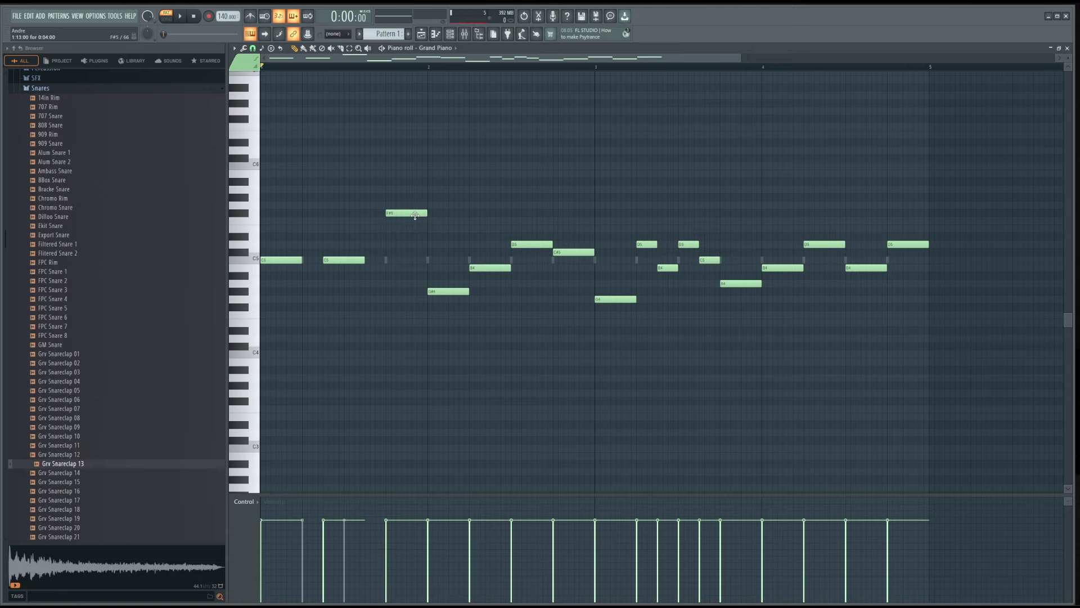
scroll(415, 217, down, 2)
scroll(444, 225, up, 3)
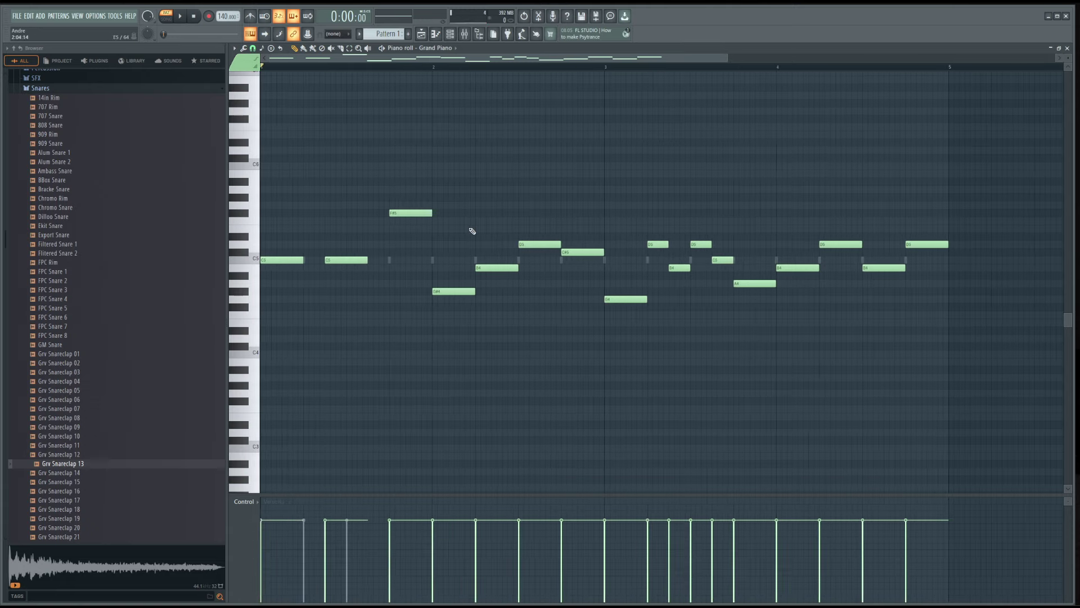
- Select the last note of bar 1 and transpose it up and down by semitones, ending on D#5
drag(380, 199, 473, 231)
key(shift+Down)
key(shift+Down)
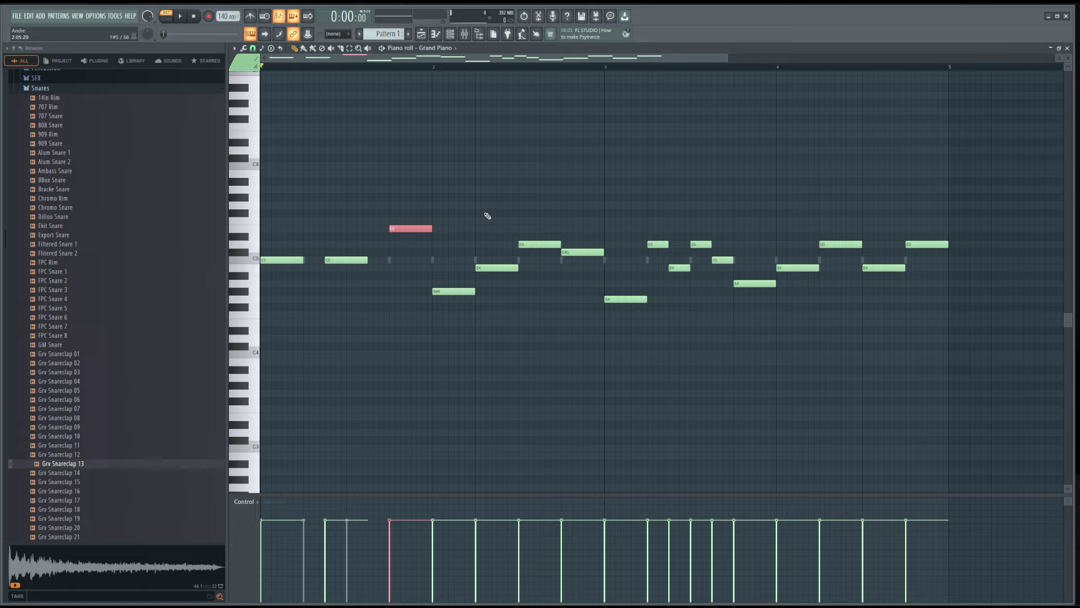
key(shift+Up)
key(shift+Up)
key(shift+Down)
key(shift+Down)
key(shift+Down)
key(shift+Down)
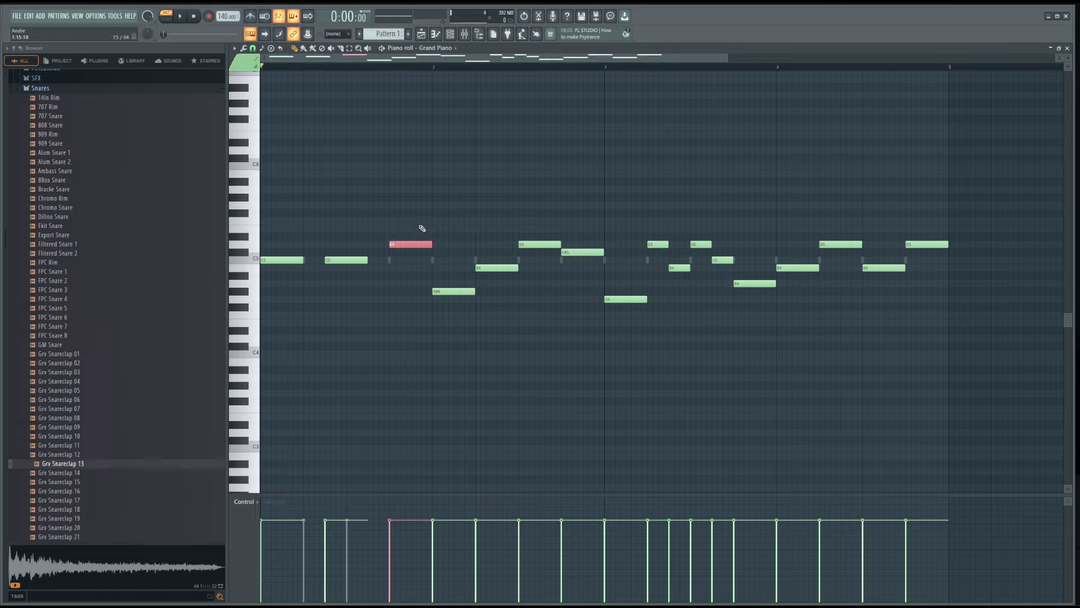
key(shift+Up)
key(shift+Down)
key(shift+Up)
key(shift+Down)
key(shift+Up)
key(shift+Up)
key(shift+Down)
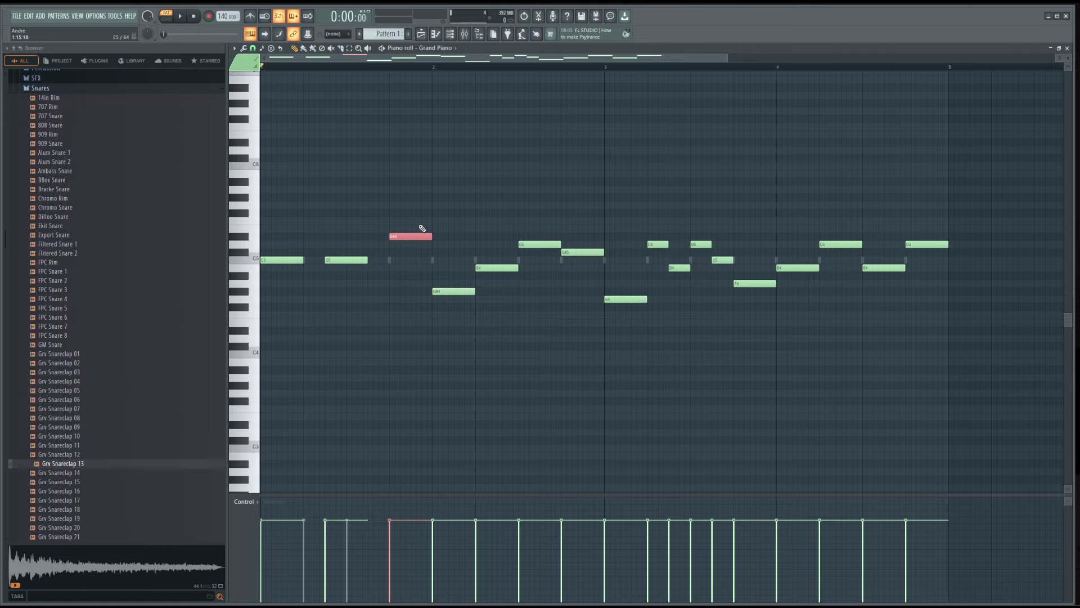
- Transpose the last note of bar 1 by semitones up to F#5 and back down to D5
key(shift+Down)
key(shift+Up)
key(shift+Up)
key(shift+Up)
key(shift+Up)
key(shift+Up)
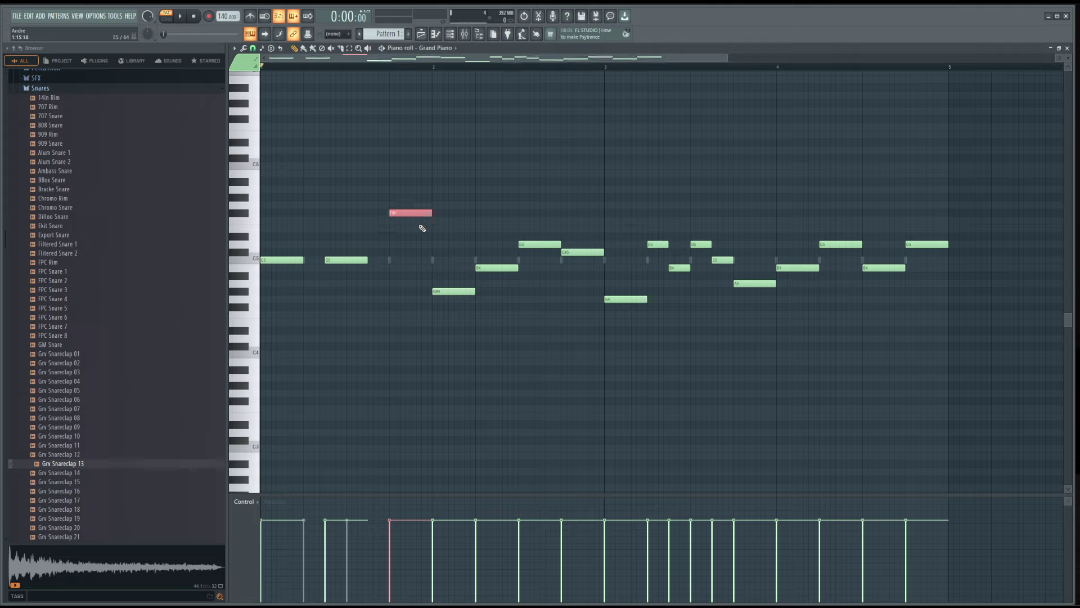
key(shift+Down)
key(shift+Down)
key(shift+Down)
key(shift+Down)
key(shift+Down)
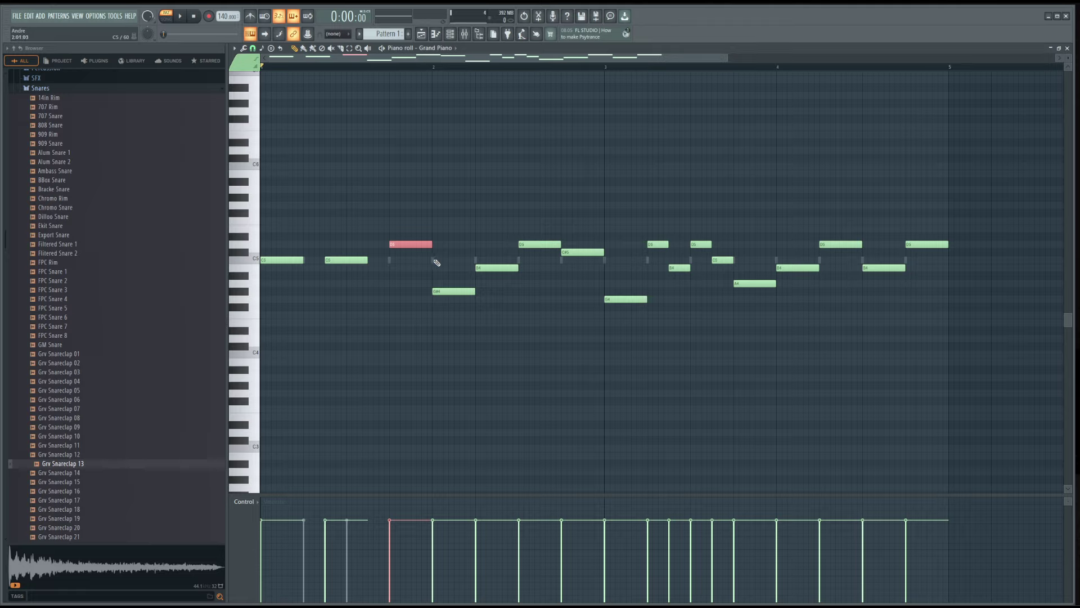
- Restore the piano roll to a floating window and resize it horizontally so the windows behind it show
click(235, 48)
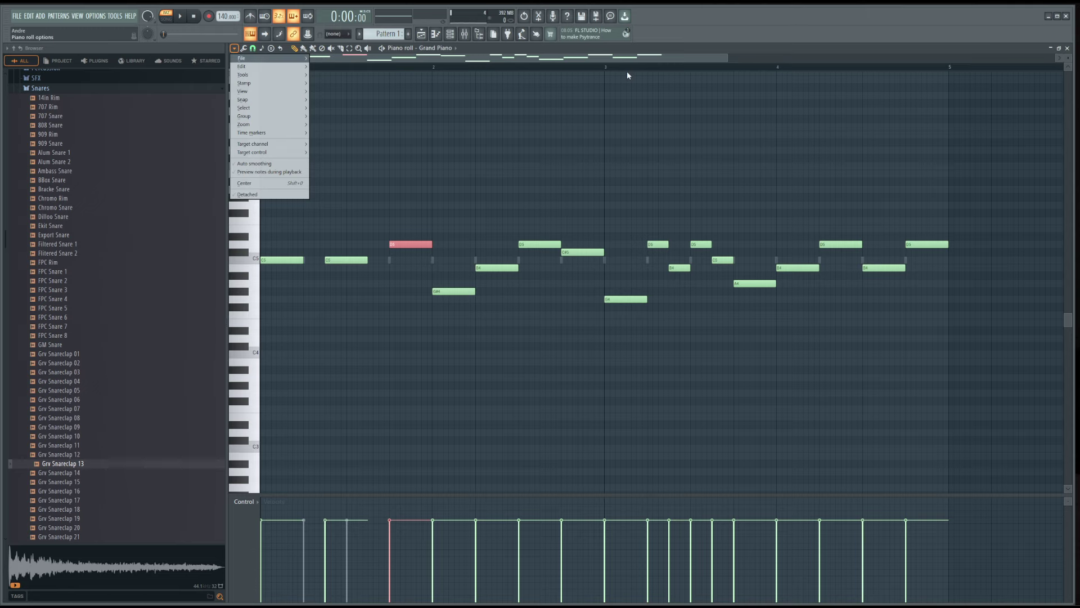
double_click(569, 46)
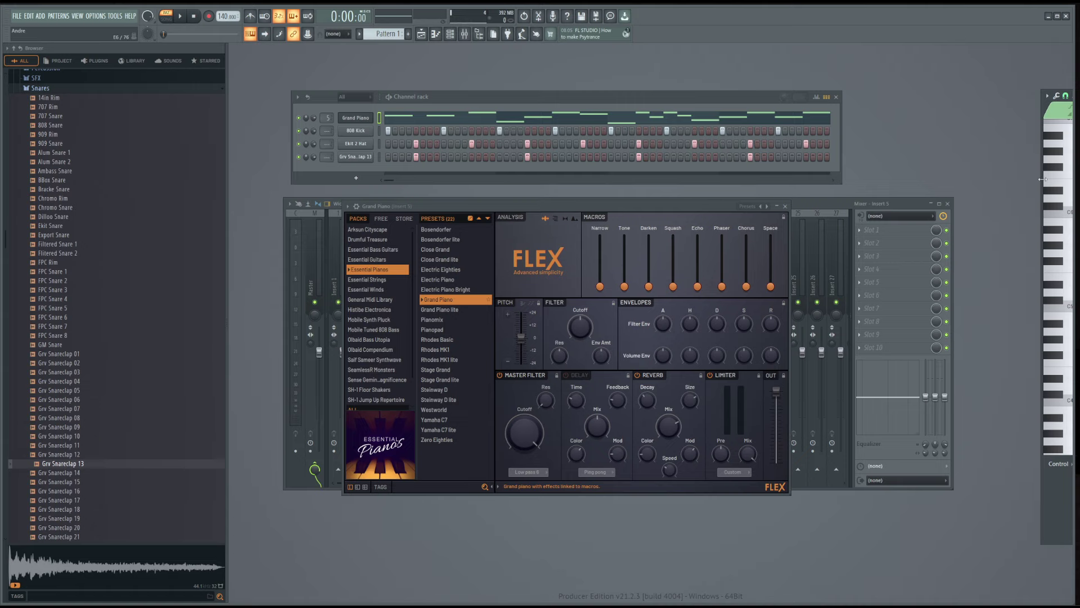
drag(1043, 179, 306, 179)
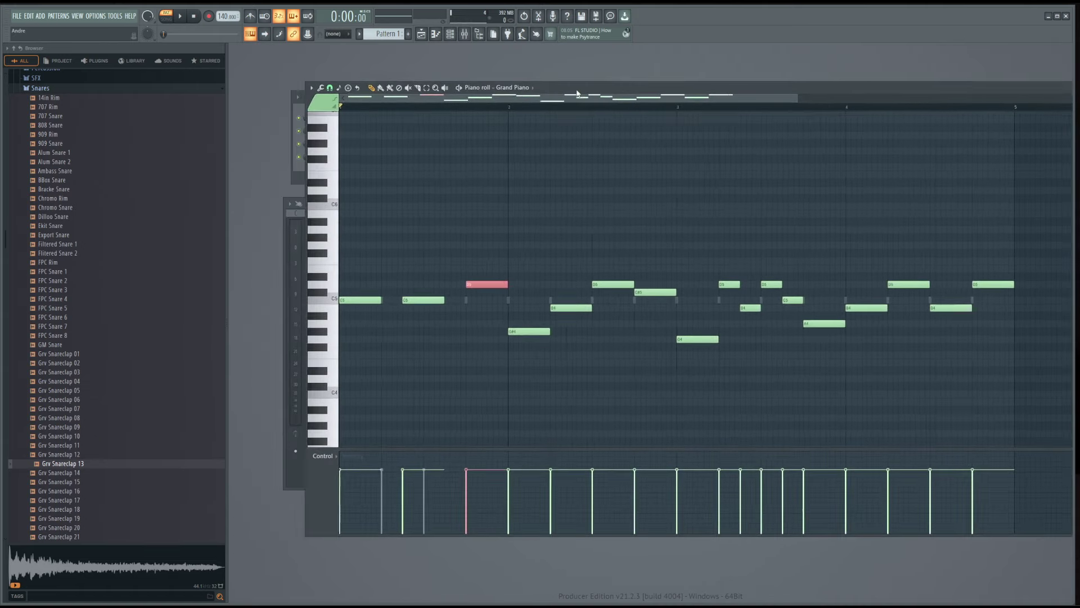
drag(306, 222, 458, 220)
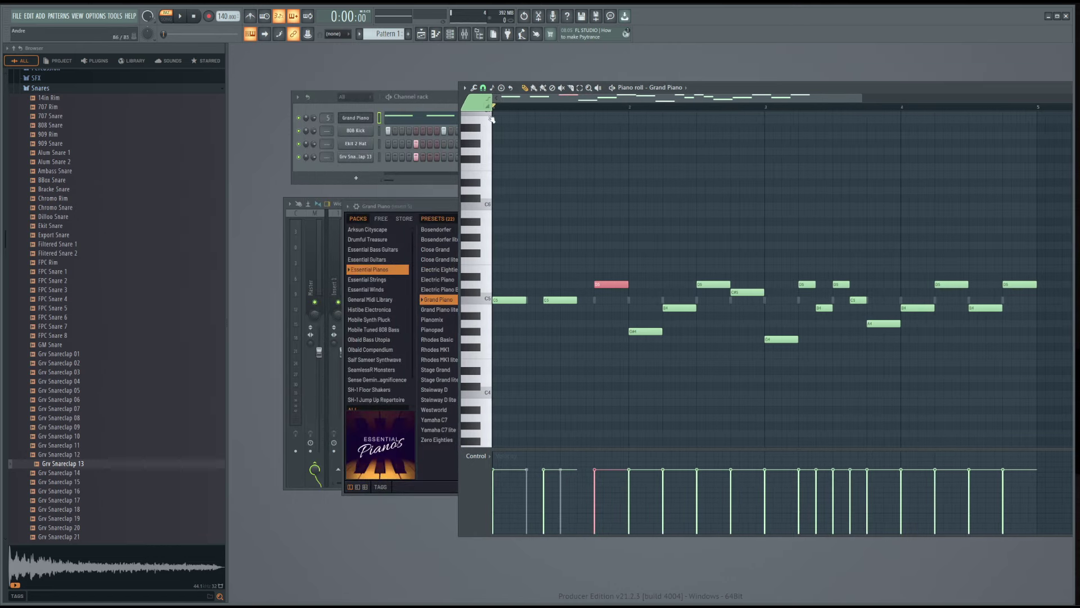
- Look through the piano roll's View options and maximize the piano roll again
click(465, 89)
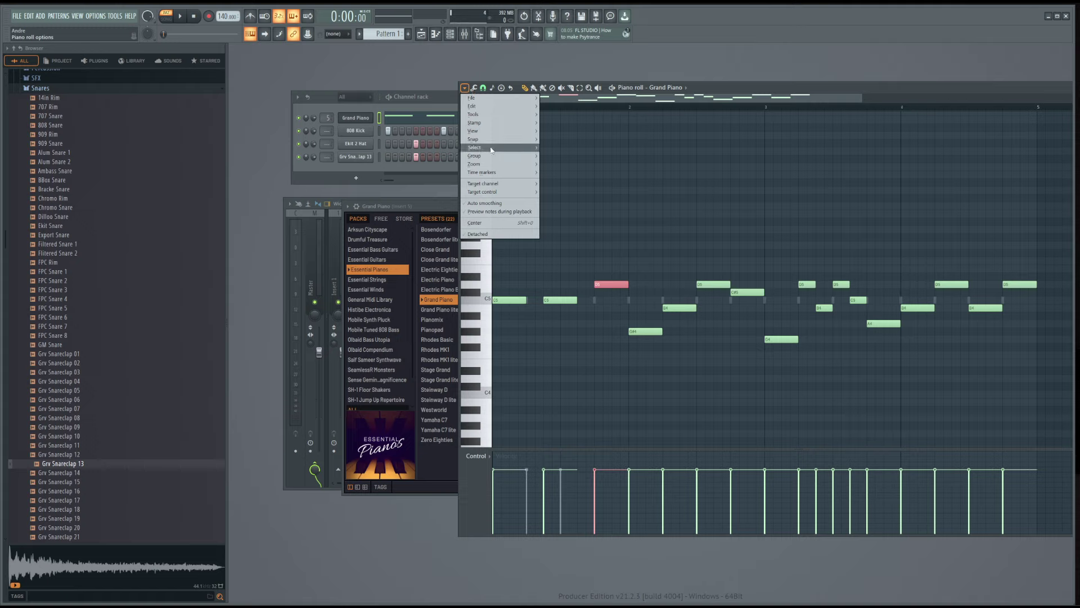
mouse_move(491, 143)
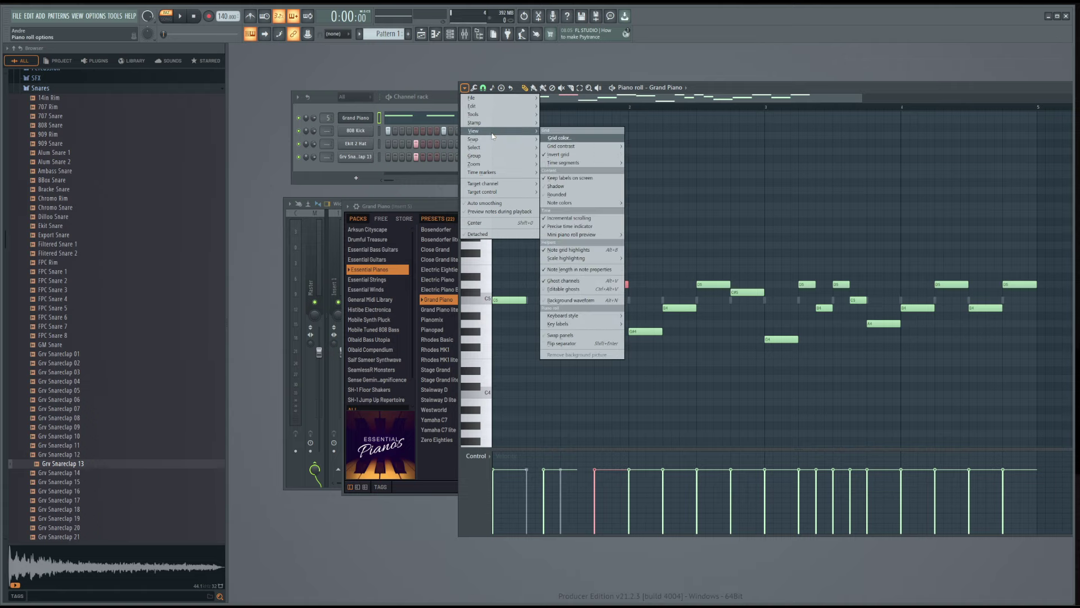
click(748, 87)
double_click(749, 87)
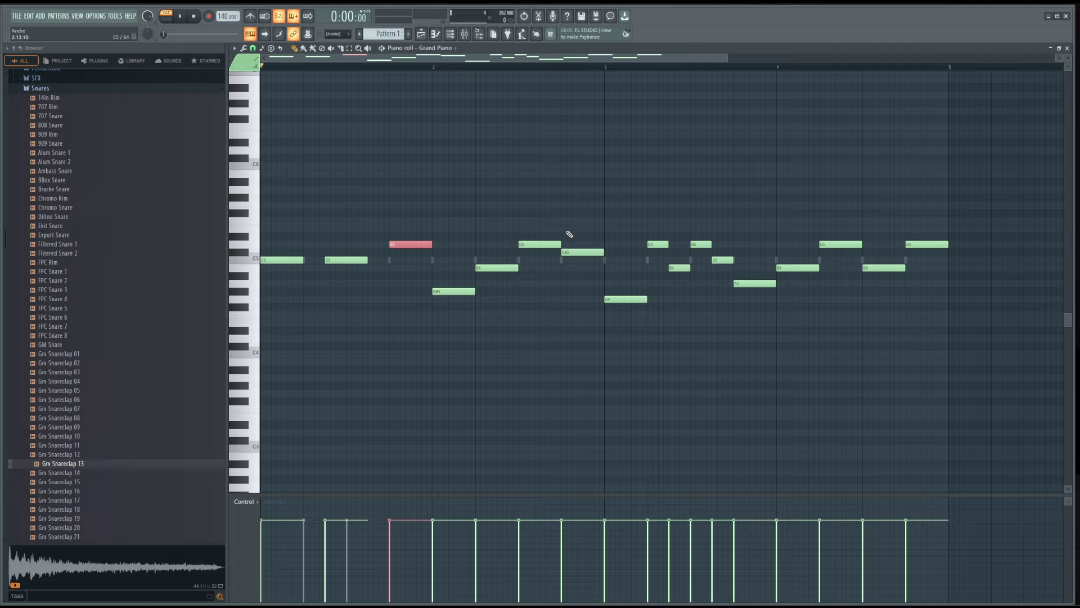
- Select all notes of the Grand Piano melody, delete them and clear the time selection
key(ctrl+a)
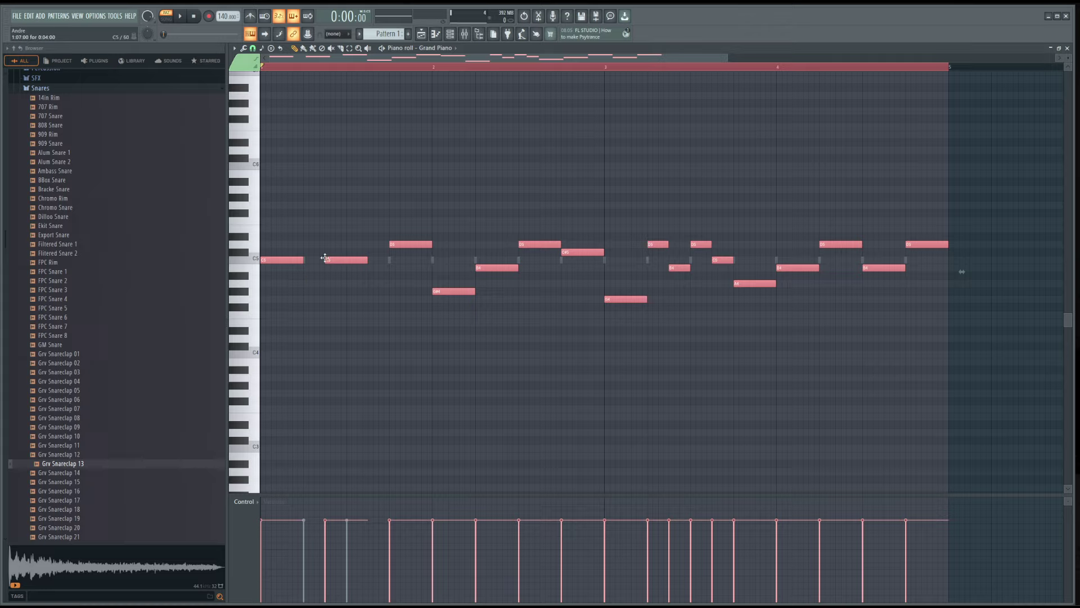
key(Delete)
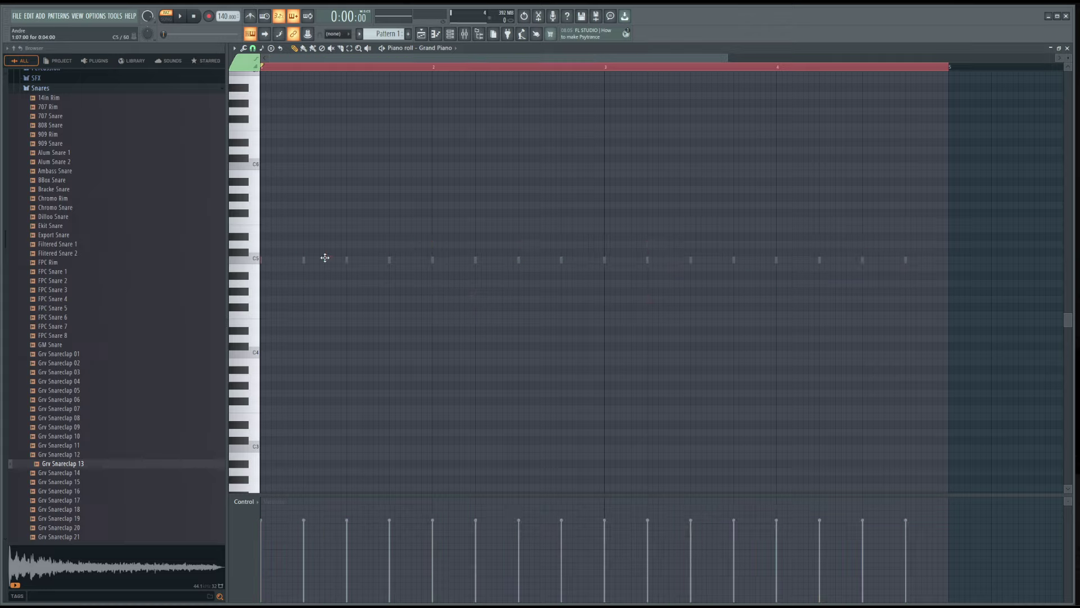
click(265, 68)
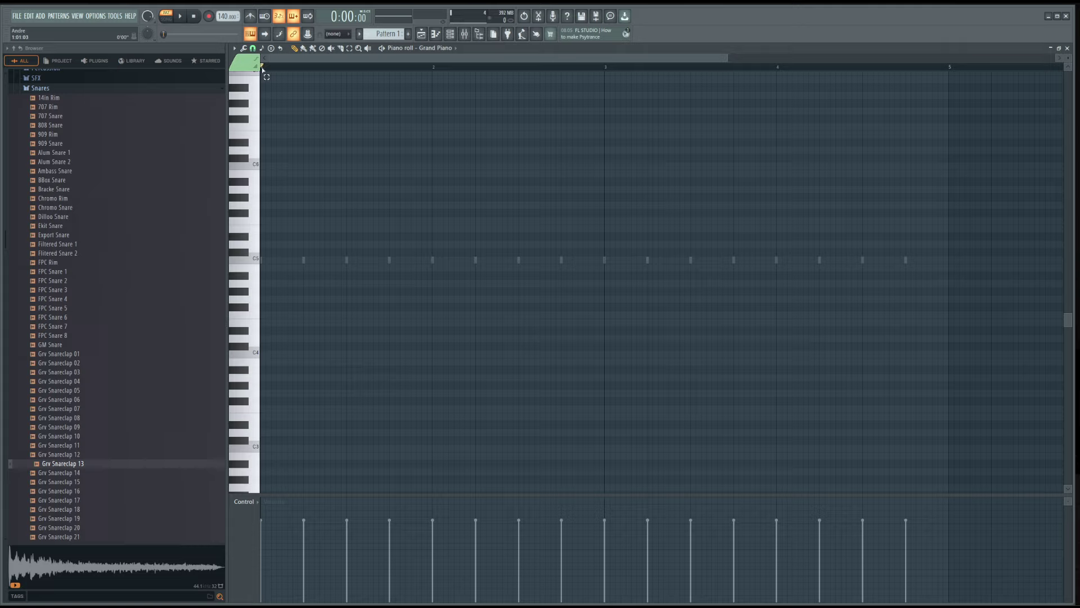
- Mark bar 1 as the time selection, play it and clear the selection
drag(263, 68, 433, 87)
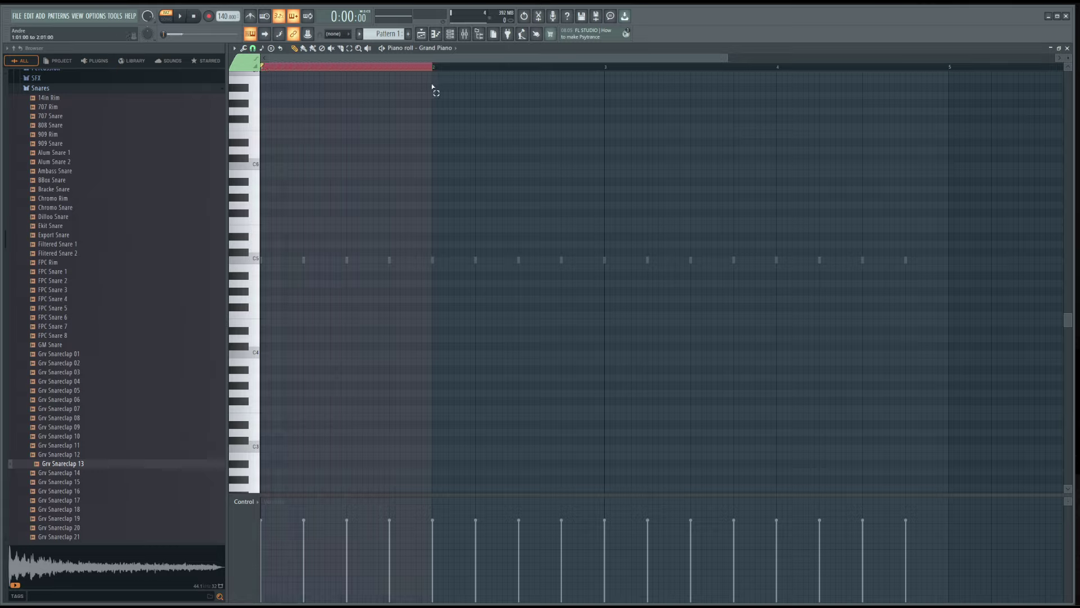
key(space)
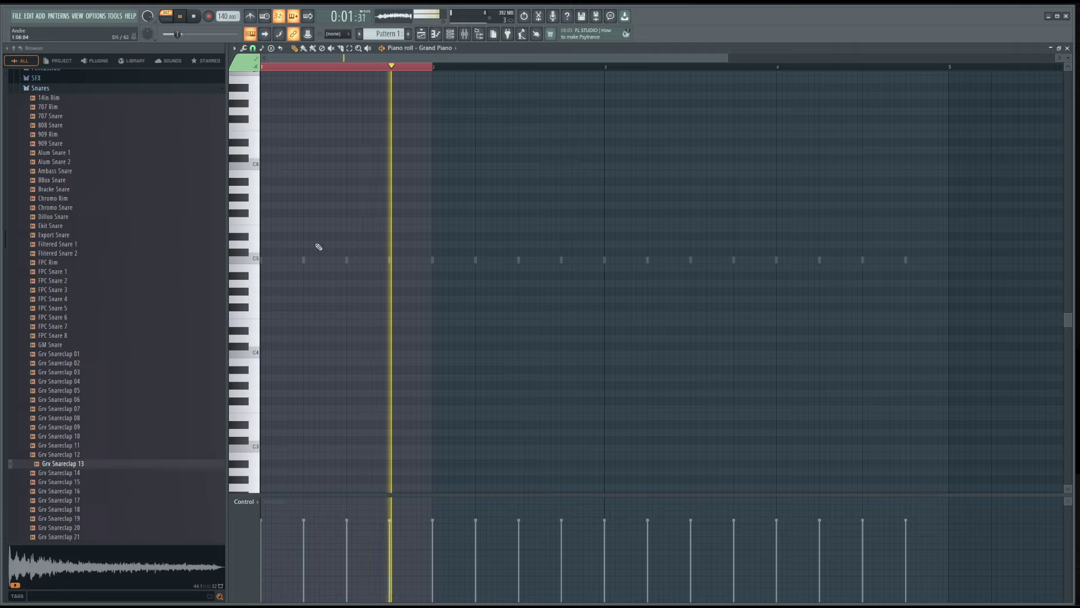
key(space)
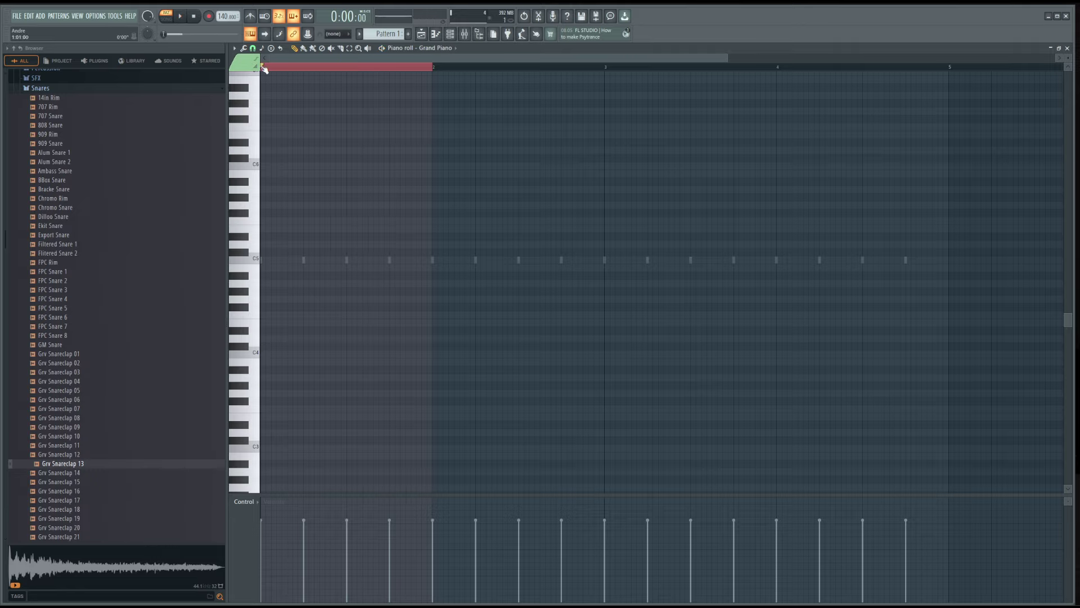
click(265, 69)
- Draw a one-beat C5 note at the start of bar 1, try its velocity at 42%, return it to 71% and play it
drag(268, 248, 292, 269)
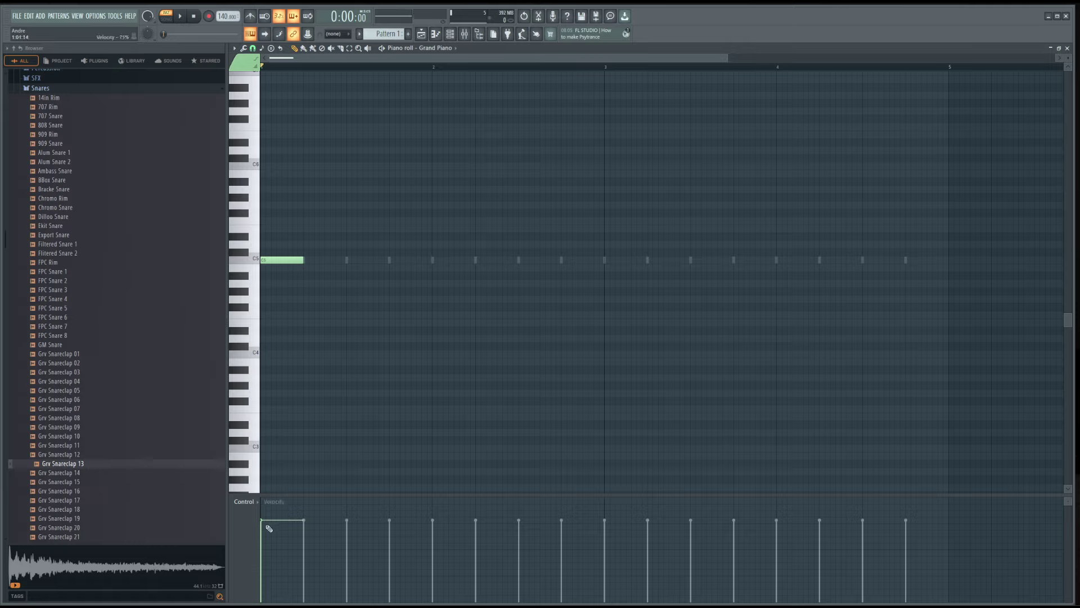
drag(297, 514, 280, 574)
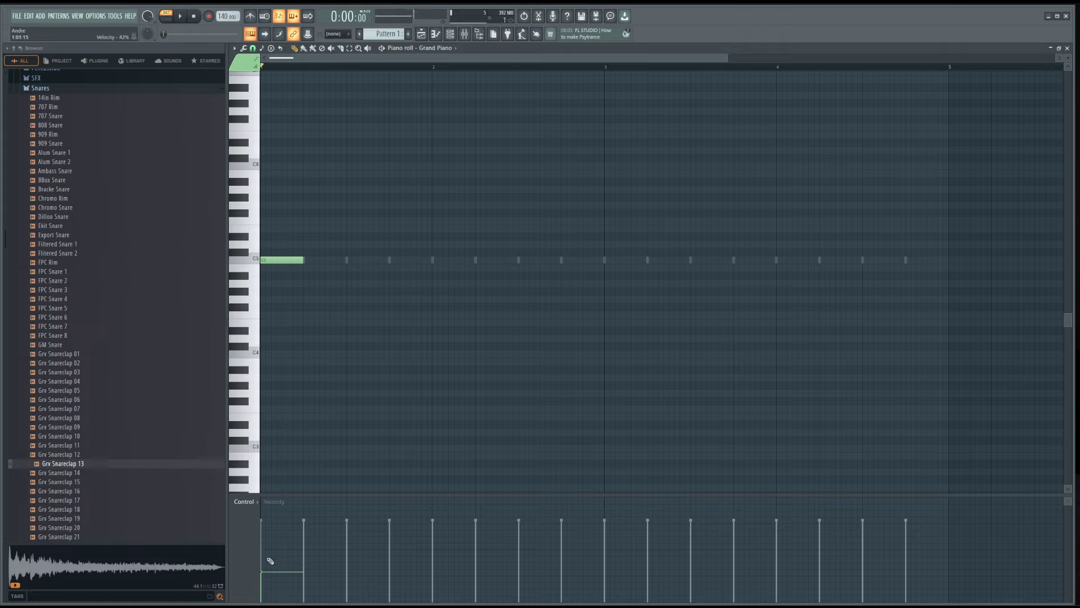
drag(270, 561, 273, 523)
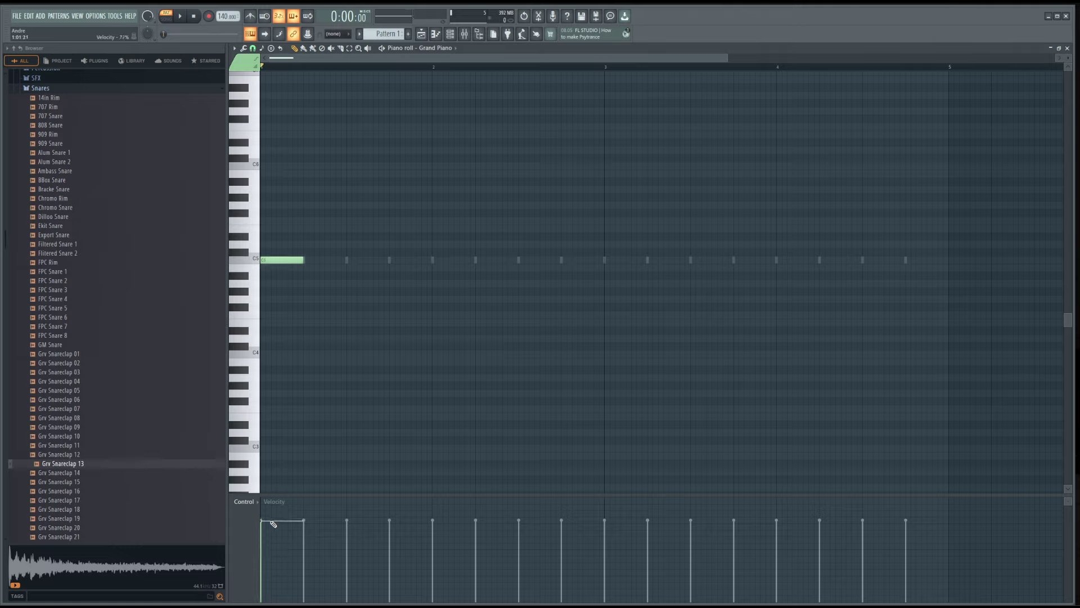
key(space)
key(space)
- Lower the C5 note's velocity to 3%, play it, then raise the velocity back up and play the note repeatedly
drag(269, 532, 267, 601)
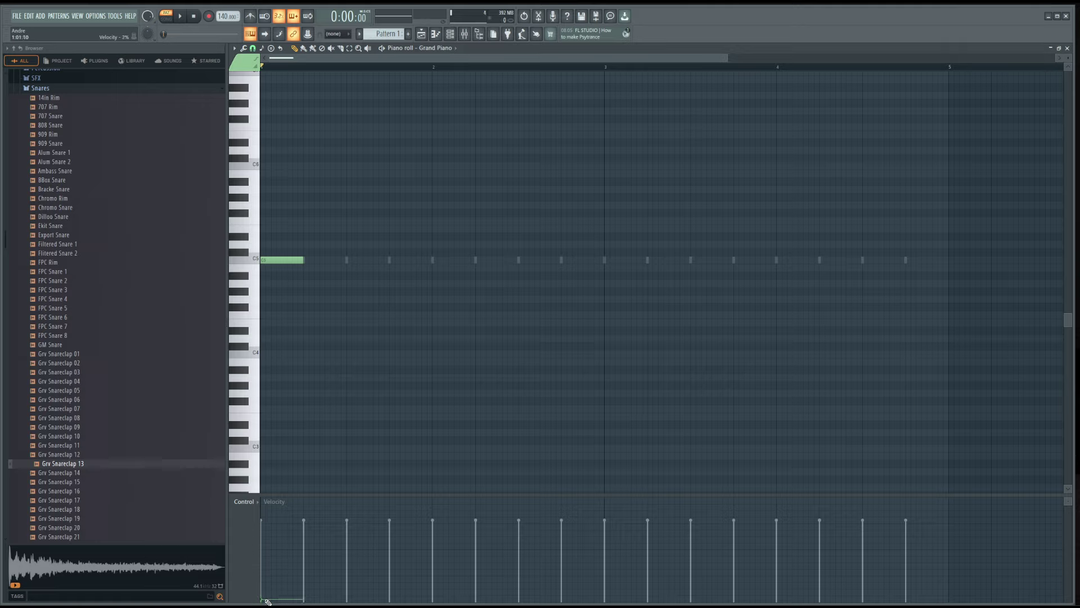
key(space)
key(space)
drag(268, 601, 282, 523)
key(space)
key(space)
key(space)
key(space)
key(space)
key(space)
key(space)
key(space)
key(space)
key(space)
key(space)
key(space)
key(space)
key(space)
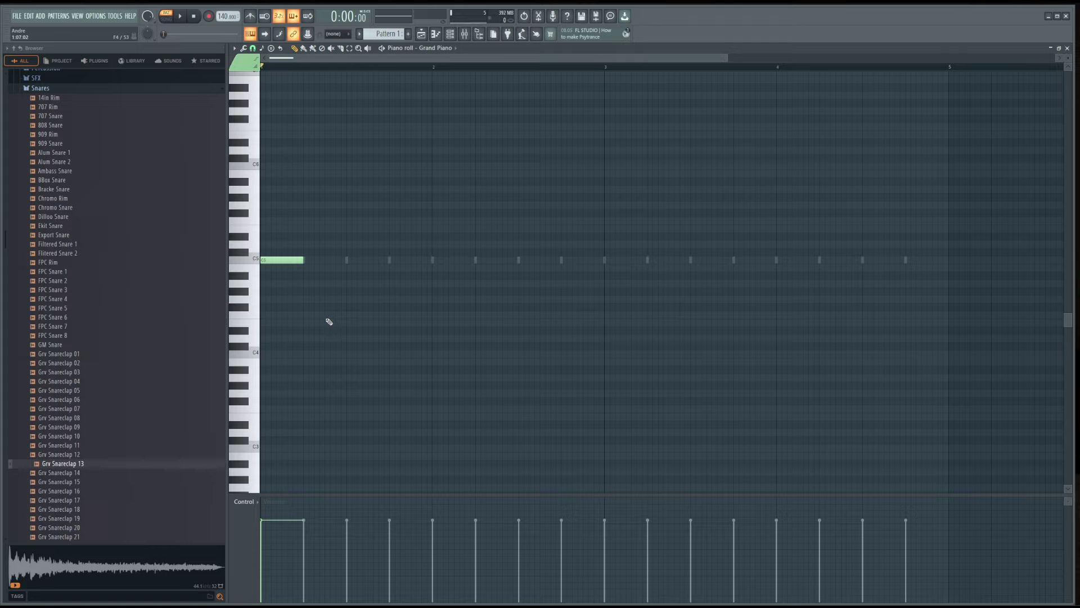
- Lengthen the C5 note to fill bar 1 and add one-bar C5 notes in bars 2, 3 and 4
drag(303, 261, 433, 262)
click(436, 261)
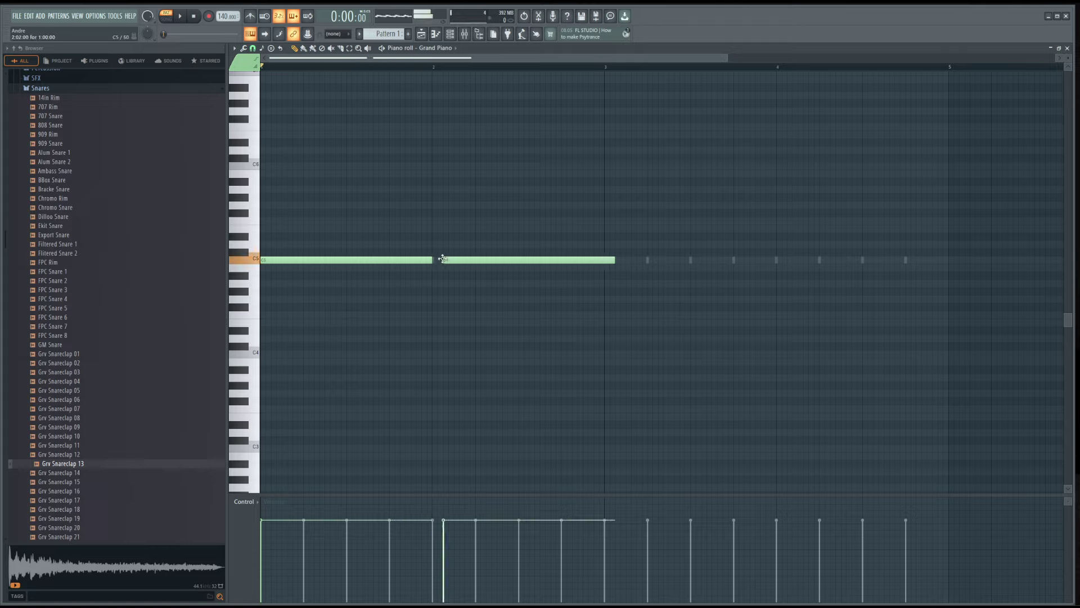
click(609, 262)
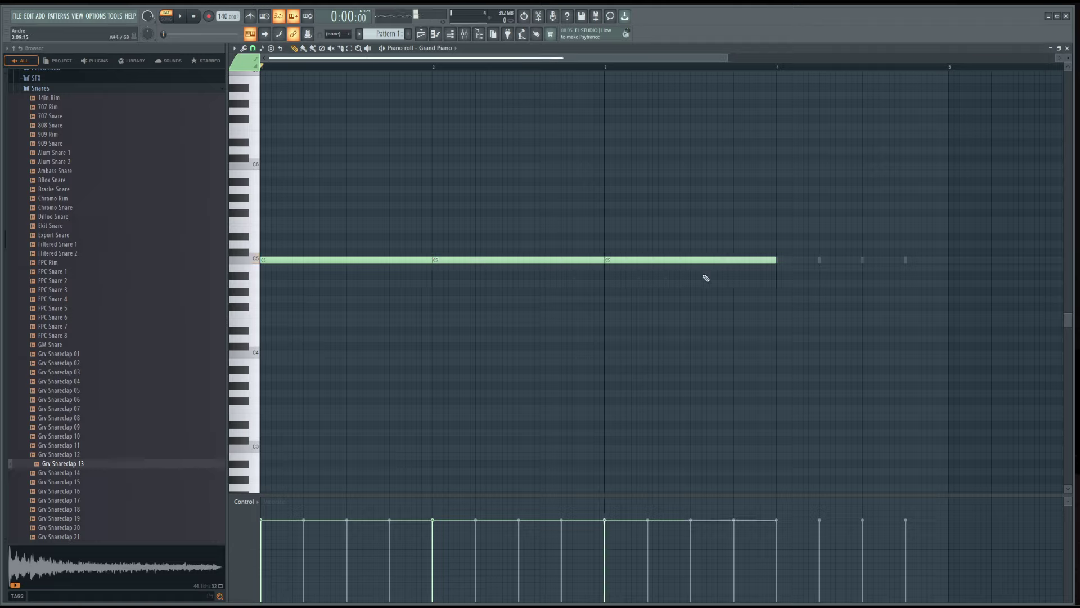
click(780, 262)
- Add one-bar F4 and F5 notes in bar 1 to form a chord with the C5 note
click(283, 315)
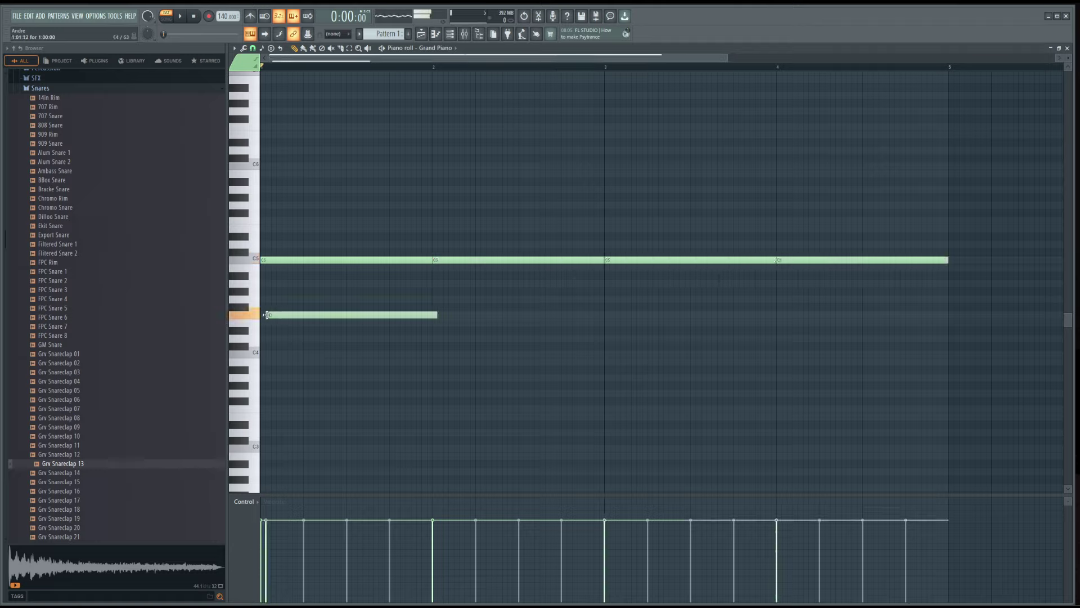
click(283, 229)
drag(255, 226, 255, 219)
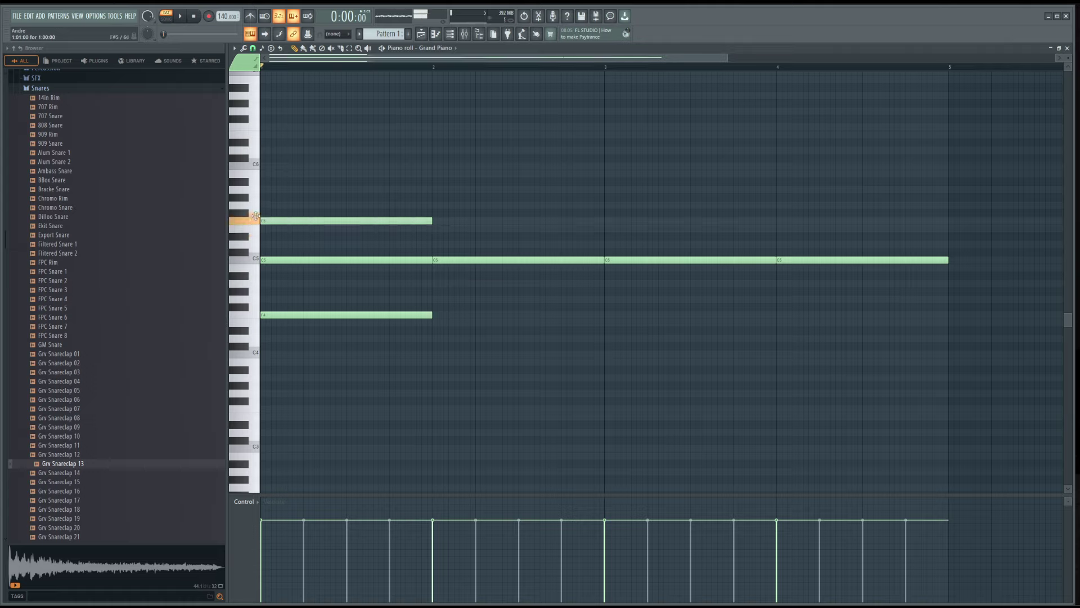
alt+right_click(272, 233)
- Add a one-bar D5 note in bar 2 and move that bar's C5 note down to G4
alt+right_click(473, 268)
click(435, 245)
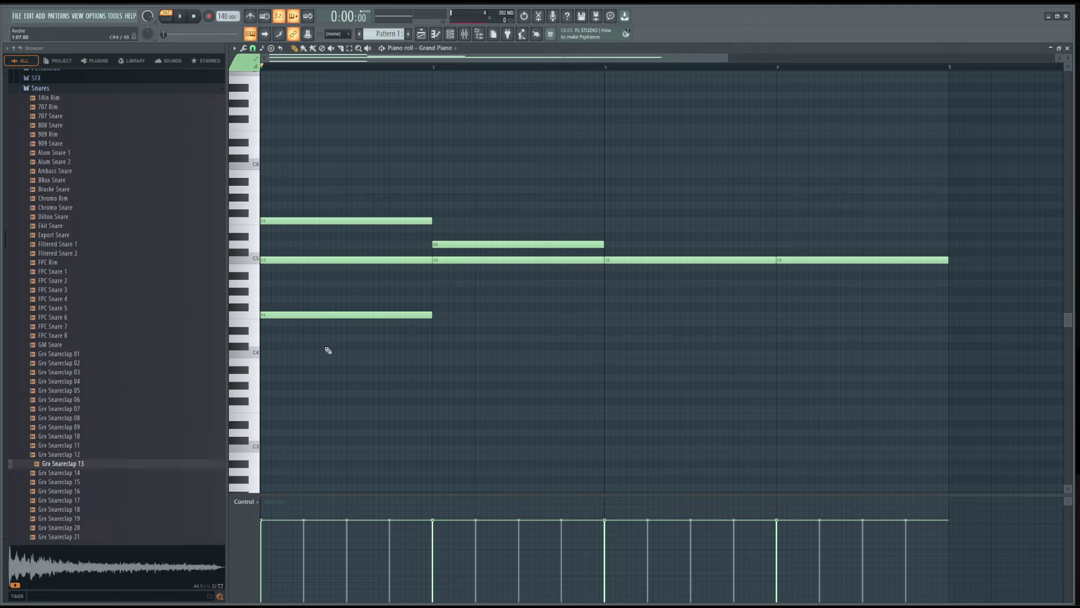
drag(330, 350, 328, 352)
drag(419, 278, 457, 300)
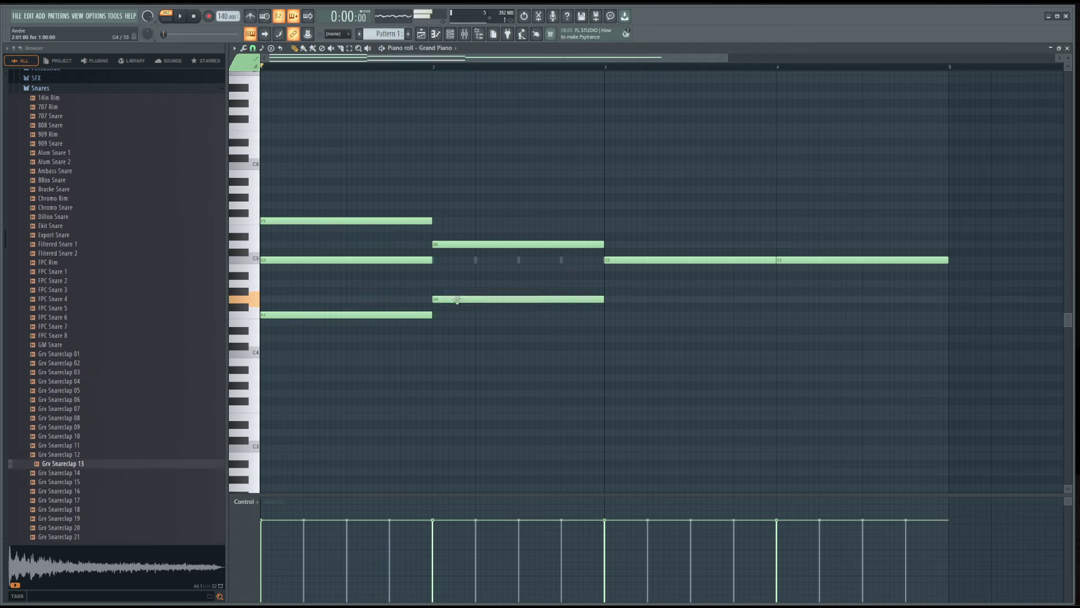
alt+right_click(404, 289)
alt+right_click(462, 289)
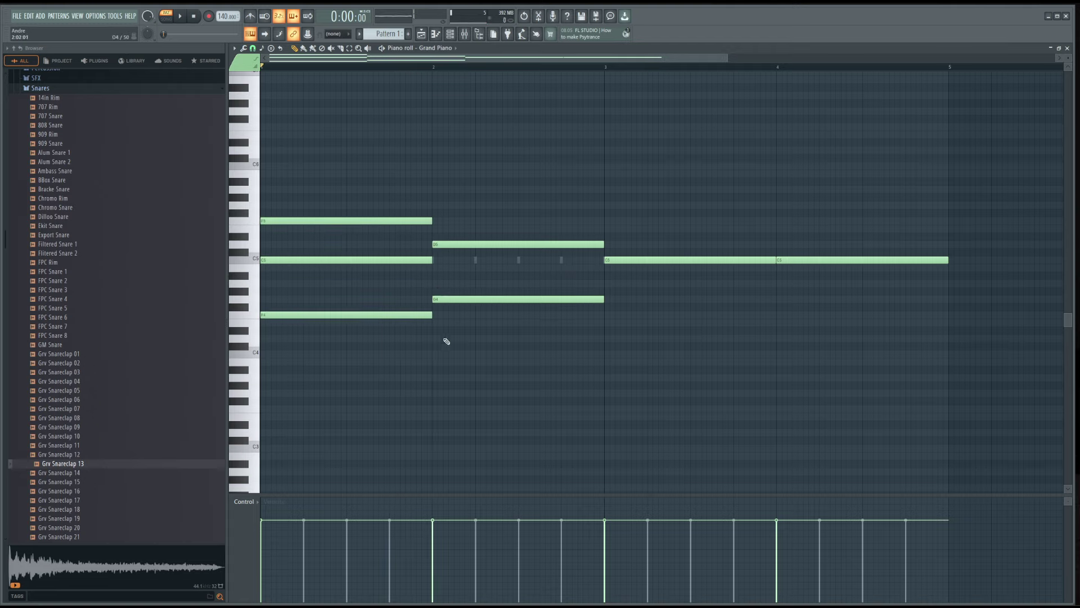
- Add a one-bar C4 note beneath the G4 and D5 notes in bar 2
mouse_move(437, 360)
mouse_down()
mouse_move(451, 338)
mouse_move(448, 373)
mouse_move(457, 353)
mouse_up()
alt+right_click(388, 330)
alt+right_click(448, 337)
alt+right_click(446, 338)
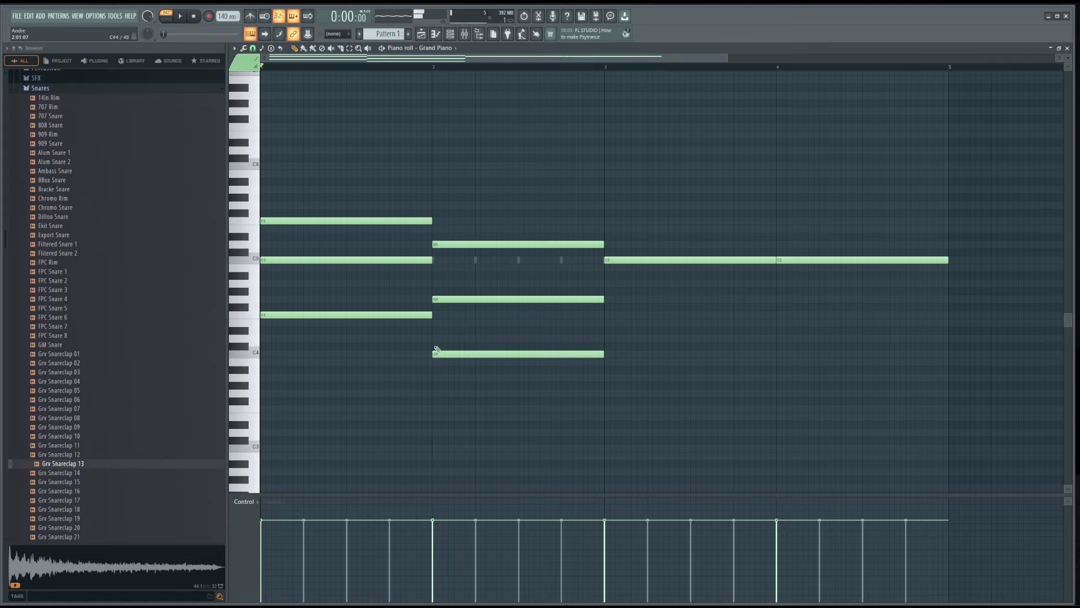
alt+right_click(445, 344)
- Lower bar 2's G4 note to F4 and its D5 note to C5
mouse_move(467, 301)
mouse_down()
mouse_move(470, 284)
mouse_move(471, 316)
mouse_up()
alt+right_click(470, 284)
alt+right_click(468, 285)
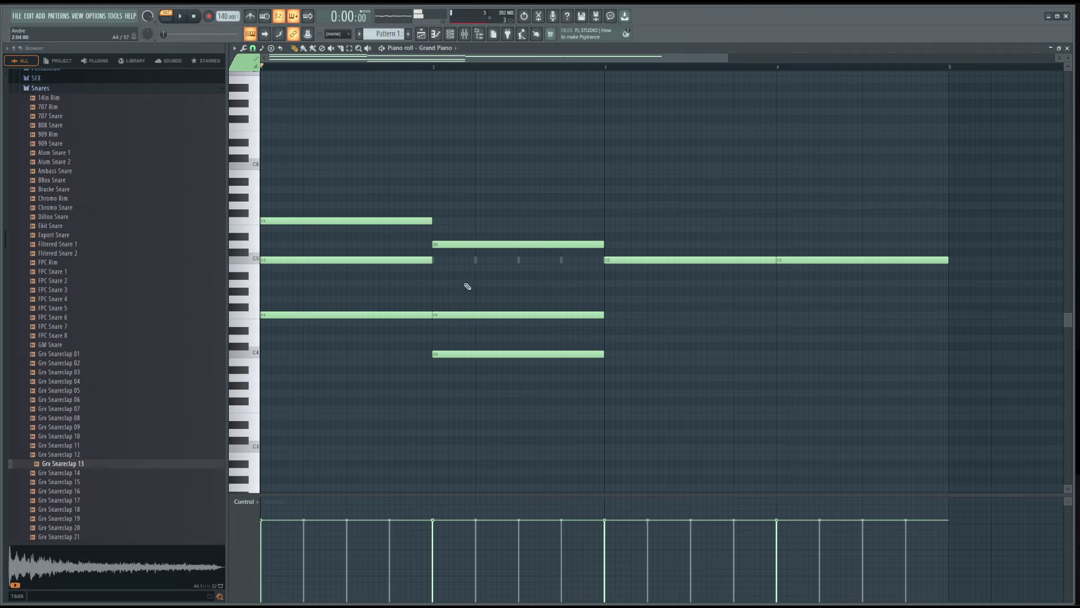
drag(470, 245, 471, 259)
alt+right_click(417, 273)
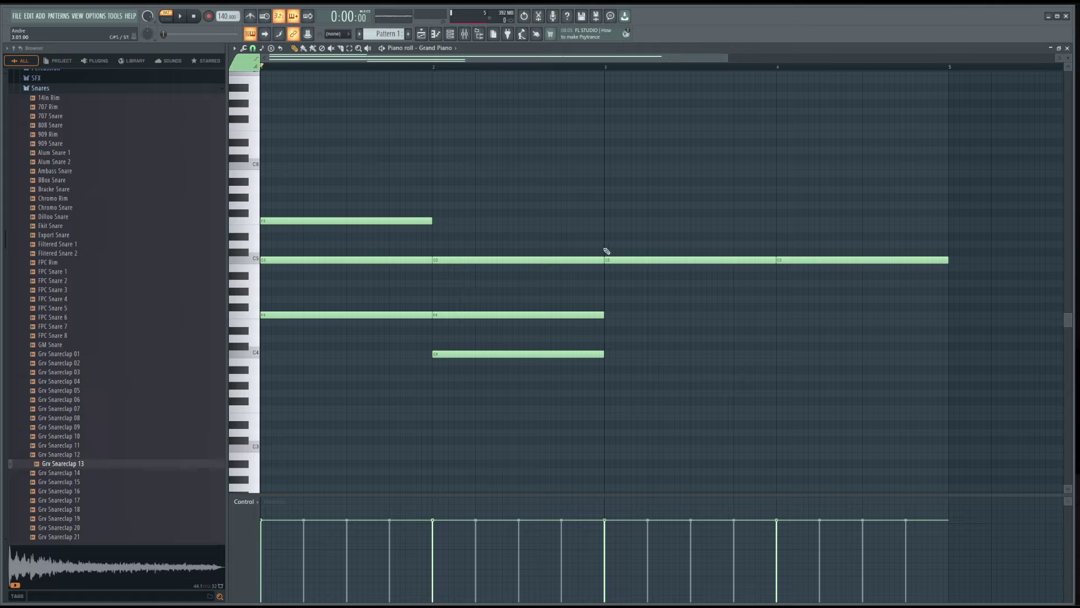
- Move bar 3's C5 note down to A4 and add one-bar D5 and D4 notes to the chord
drag(614, 261, 615, 284)
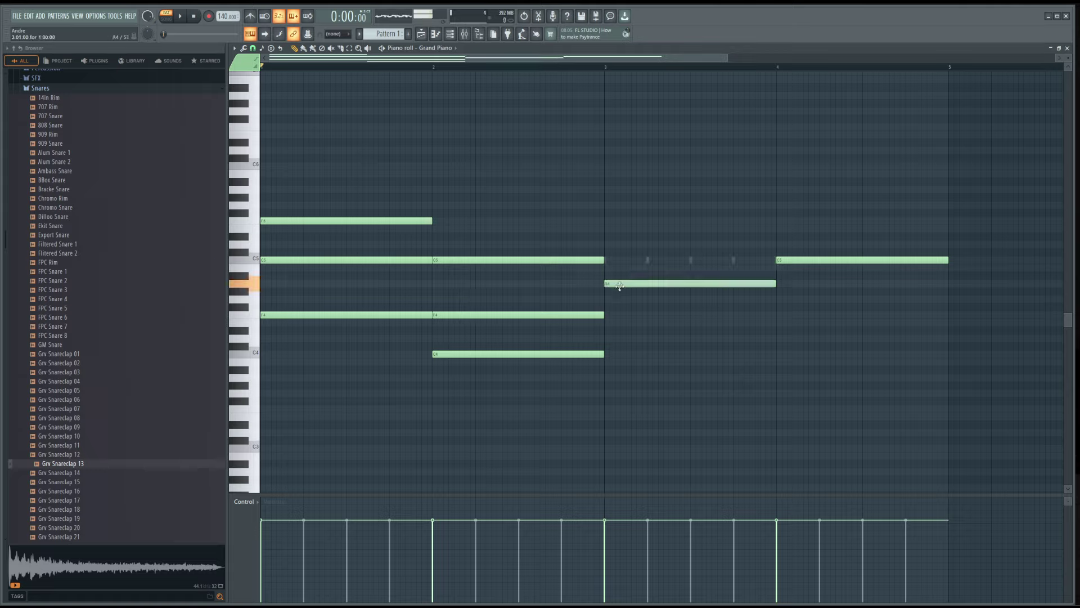
drag(613, 231, 615, 244)
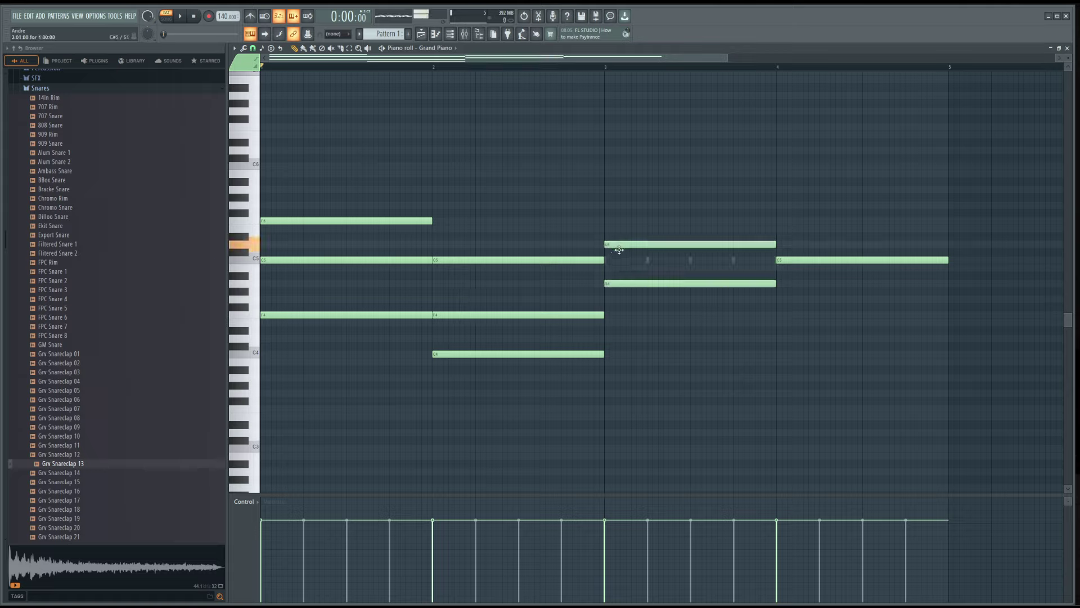
click(605, 339)
alt+right_click(622, 325)
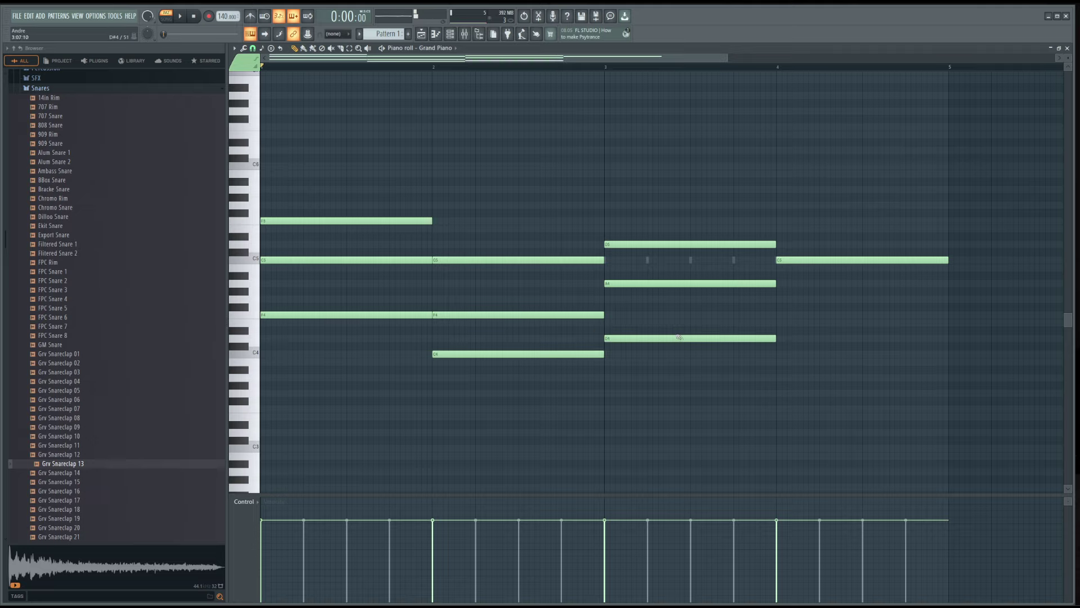
- Add one-bar G5 and F4 notes in bar 4 to form a chord with the C5 note
click(781, 206)
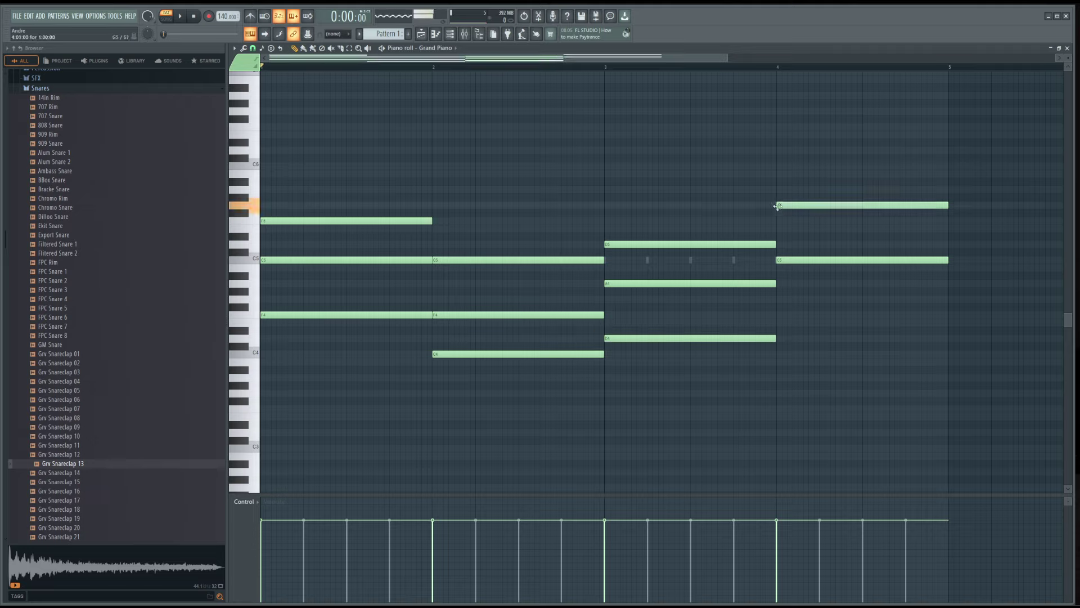
click(780, 315)
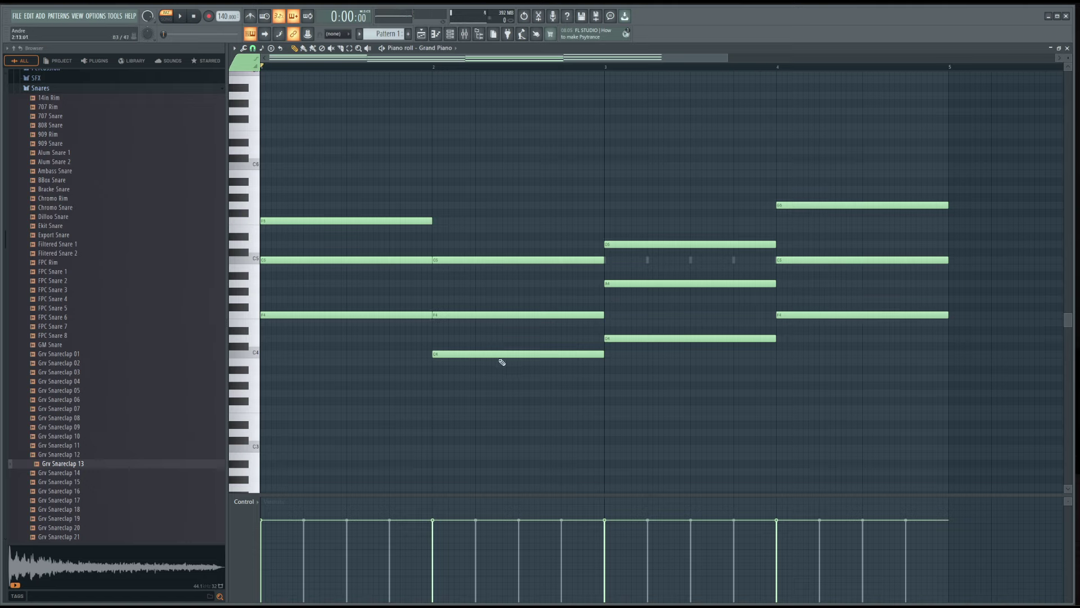
- Audition the chord in bar 1 and reduce the velocity of its two lower notes by different amounts
alt+right_click(385, 323)
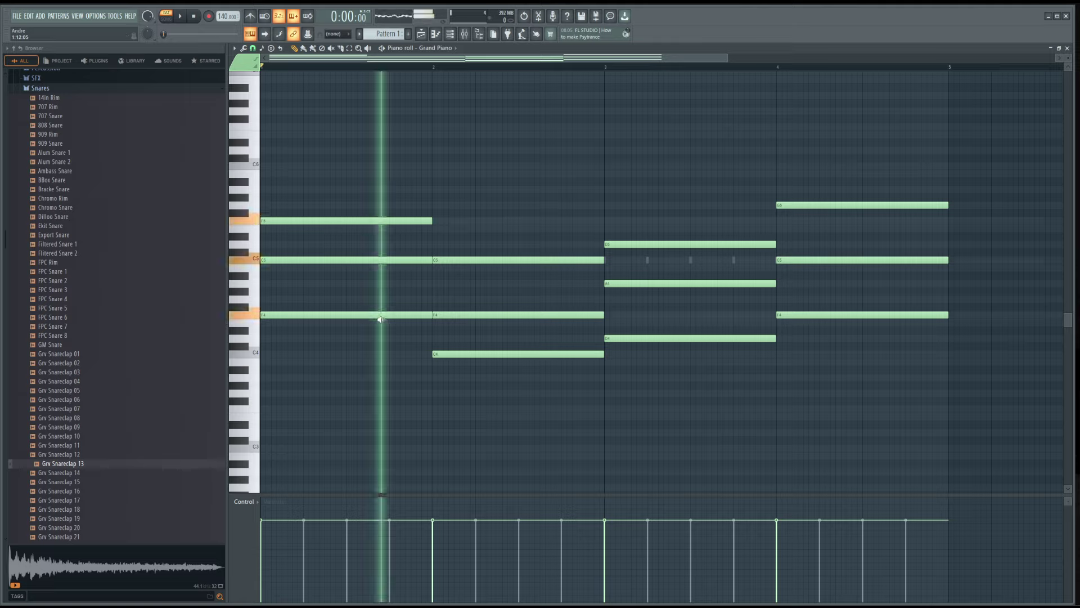
alt+right_click(384, 323)
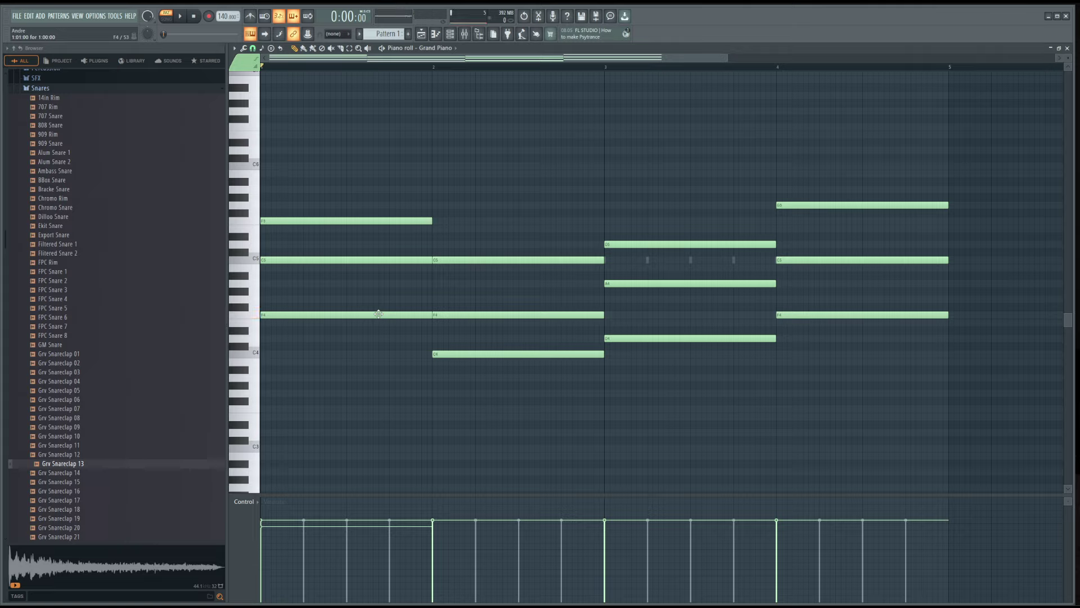
scroll(378, 314, down, 4)
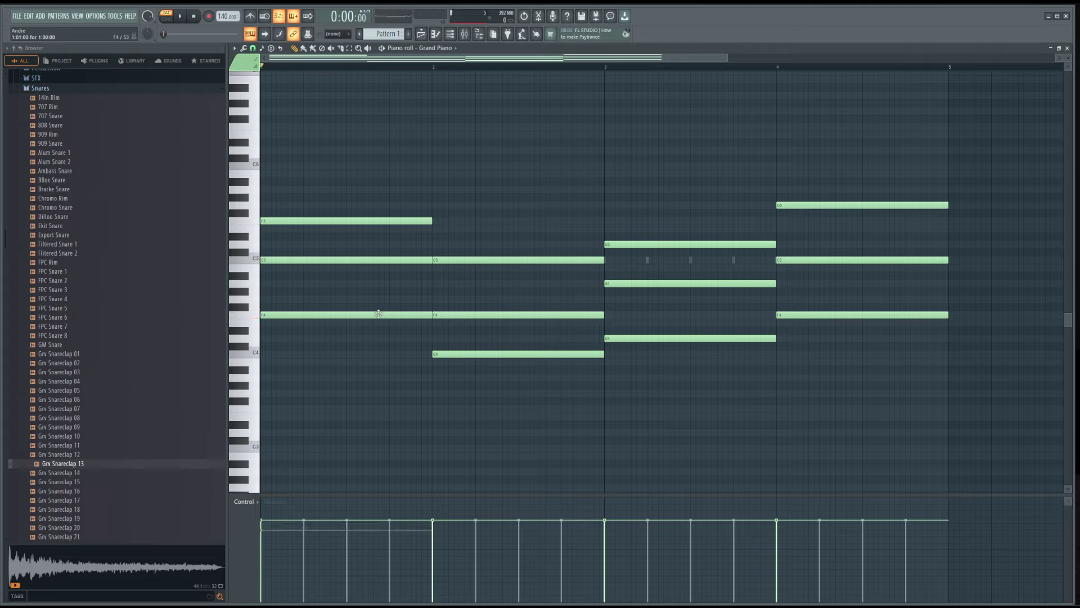
scroll(379, 314, down, 2)
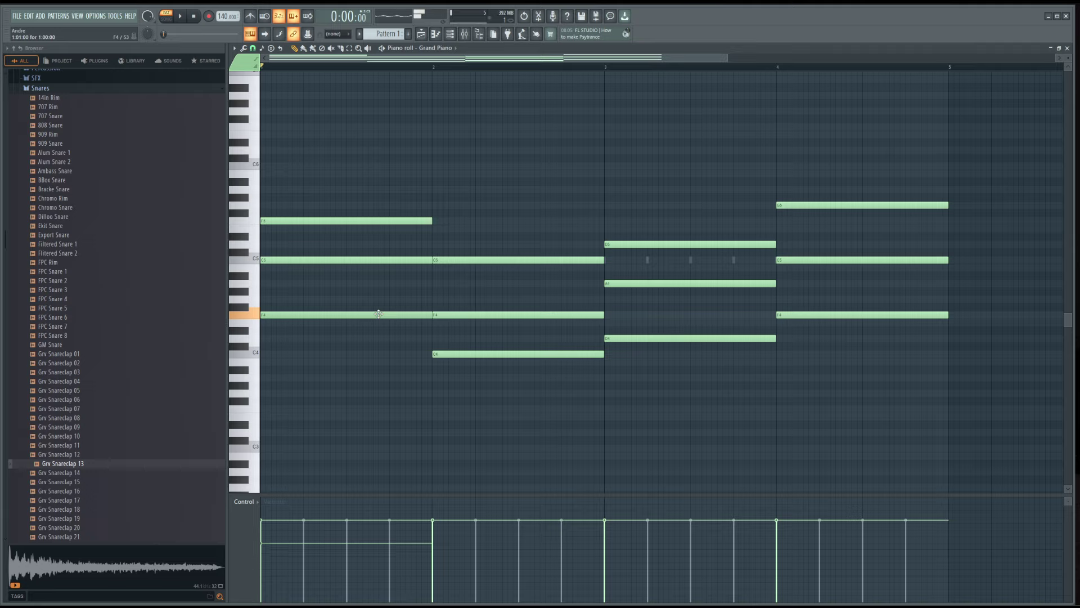
scroll(367, 255, down, 3)
scroll(367, 255, down, 3)
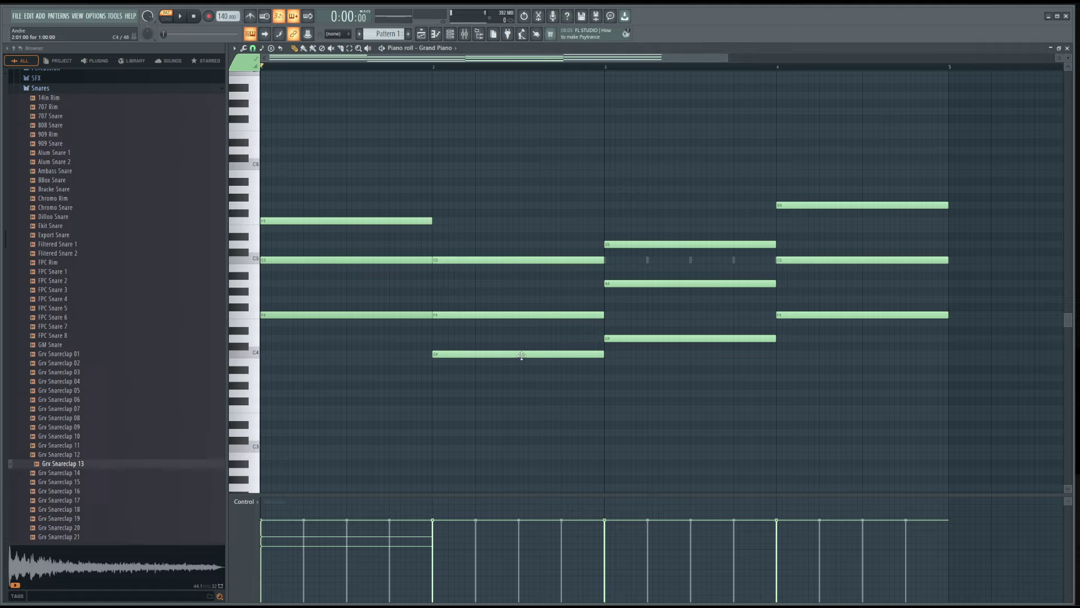
- Reduce the velocity of the chord notes in bars 2 and 3 by varying amounts
scroll(522, 353, down, 3)
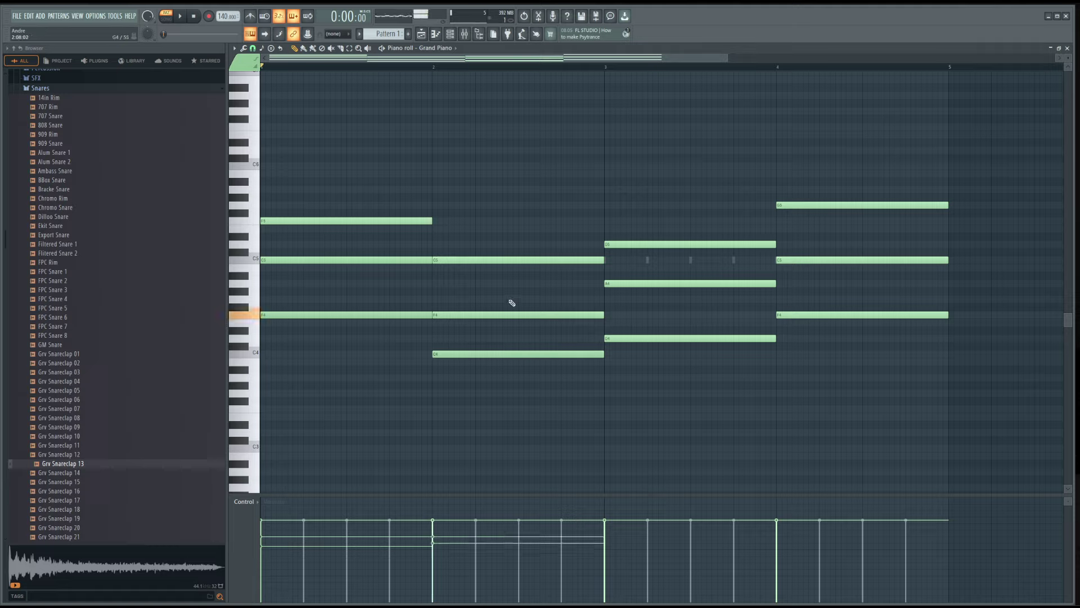
scroll(512, 303, down, 2)
scroll(644, 336, down, 3)
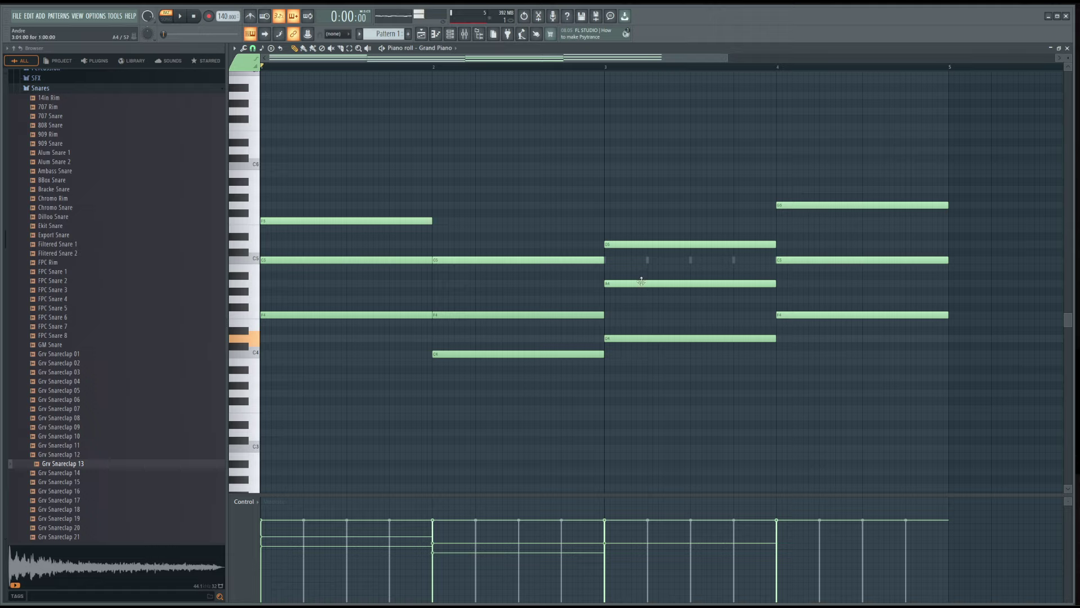
scroll(641, 281, down, 2)
scroll(653, 244, down, 3)
scroll(506, 260, down, 2)
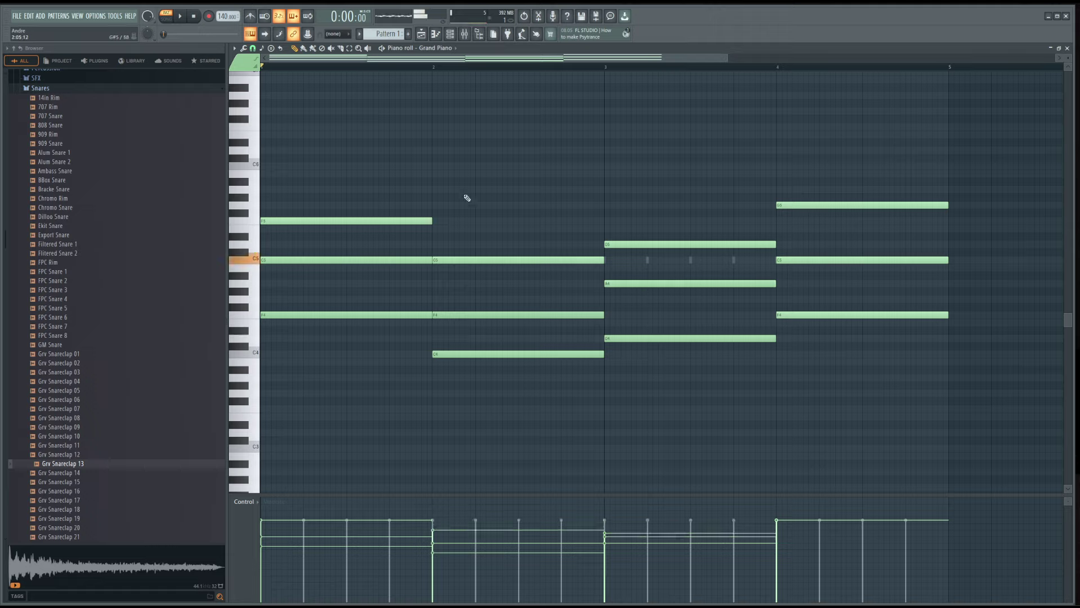
- Reduce the velocity of bar 1's F5 note and of the chord notes in bar 4
scroll(416, 221, down, 2)
scroll(861, 205, down, 3)
scroll(861, 259, down, 2)
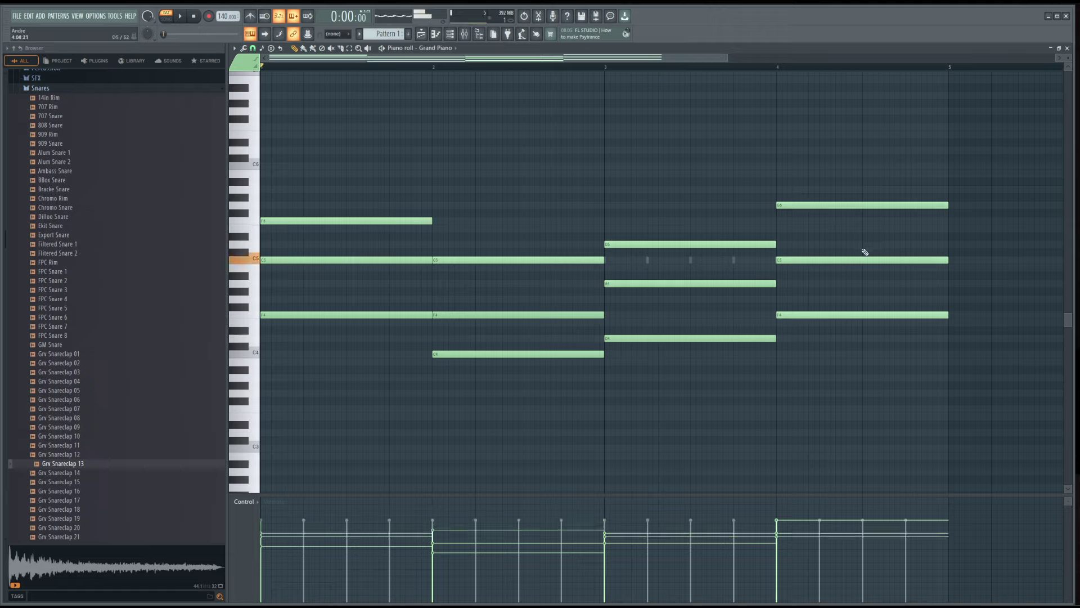
scroll(869, 315, down, 3)
- Play Pattern 1 twice to hear the softened piano chords, and close the piano roll
key(space)
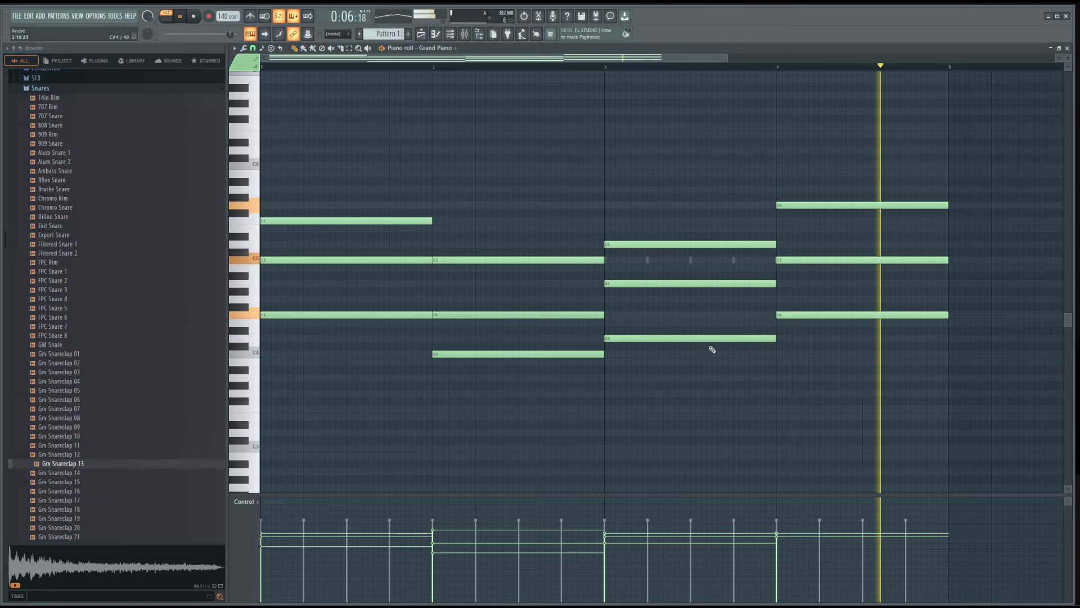
key(space)
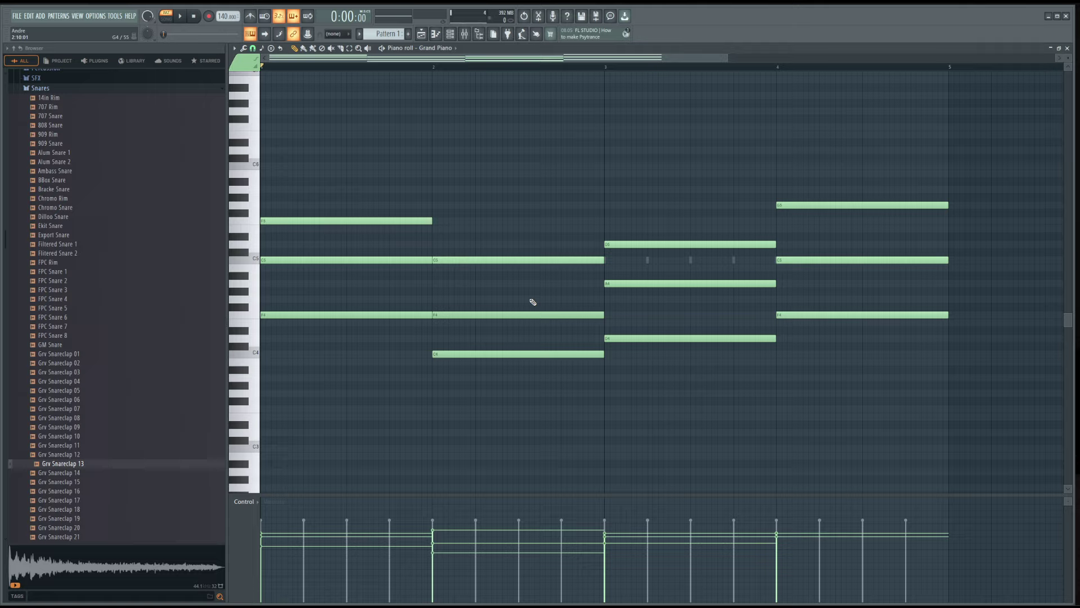
key(space)
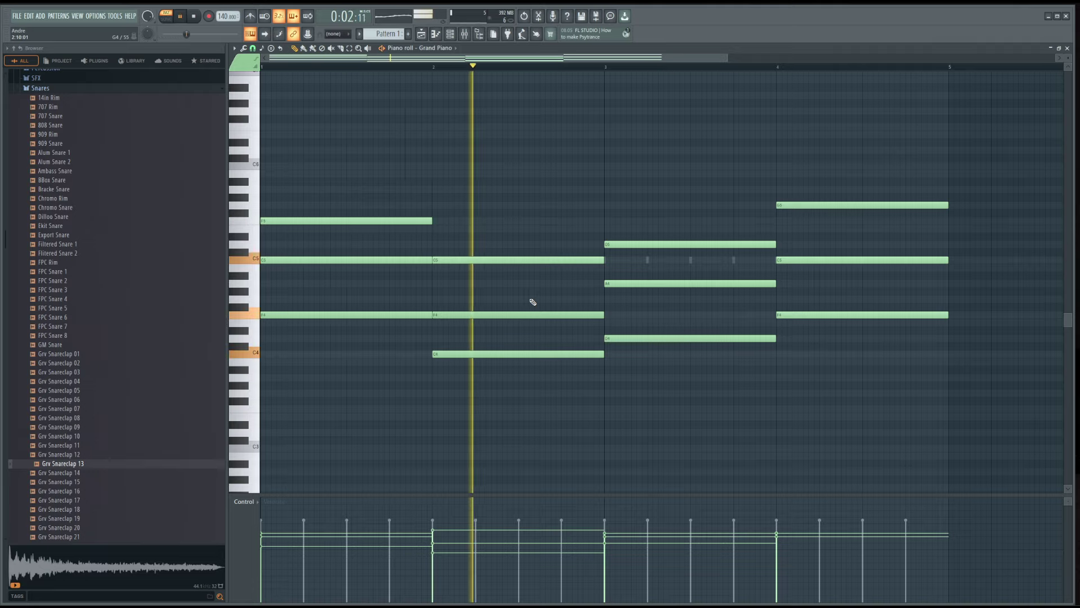
key(space)
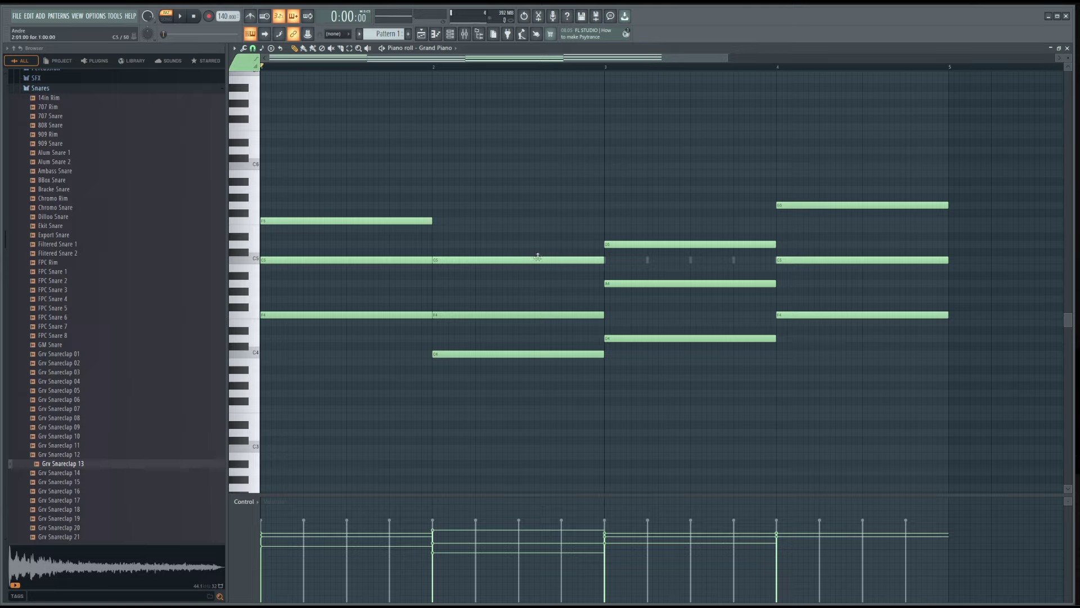
click(1068, 48)
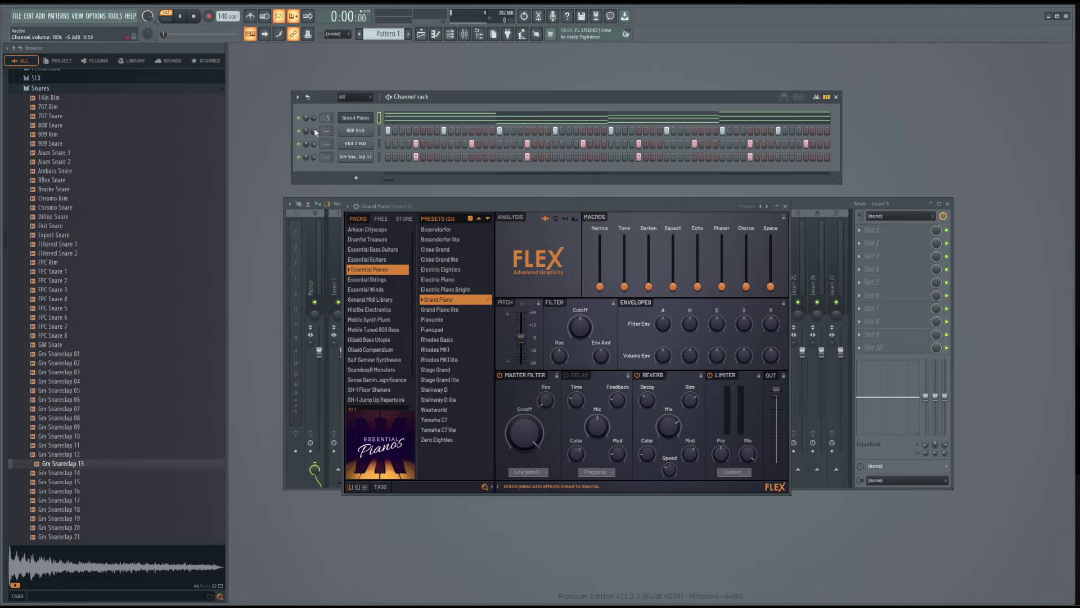
- Turn the volume of the three drum channels down to zero and play the piano chords alone
drag(313, 144, 314, 196)
key(space)
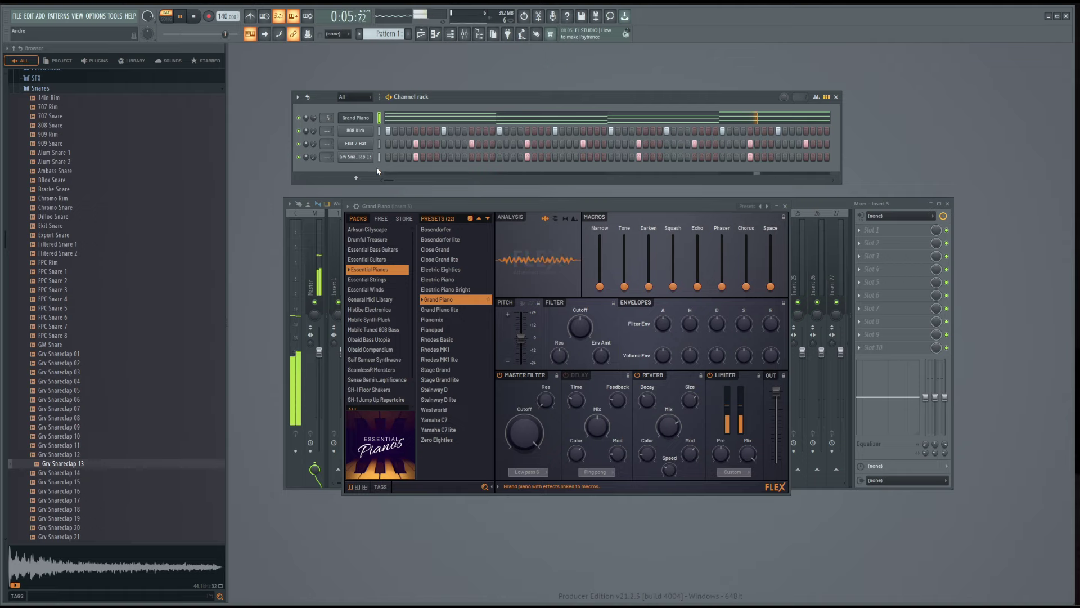
key(space)
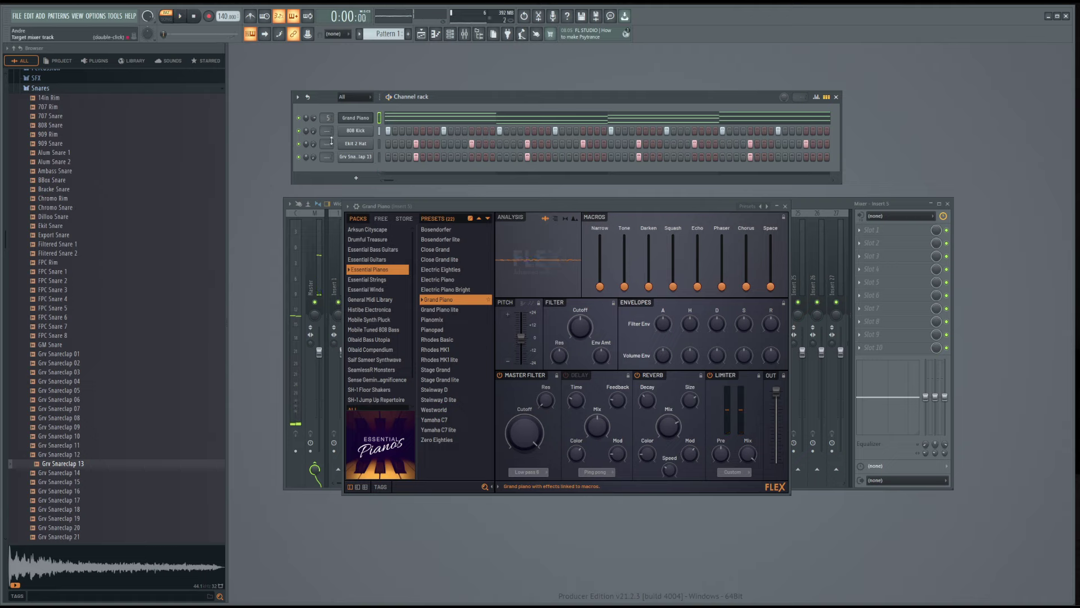
- Reset the channel volumes of 808 Kick, Ekit 2 Hat and the Grv Snareclap to their defaults
right_click(313, 133)
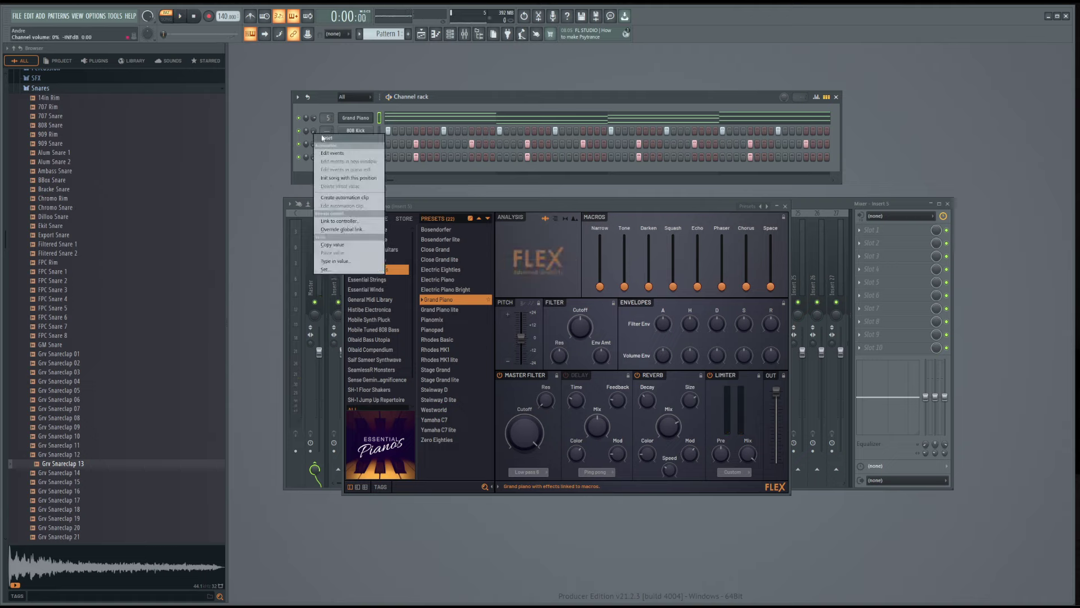
click(322, 137)
right_click(315, 143)
click(328, 149)
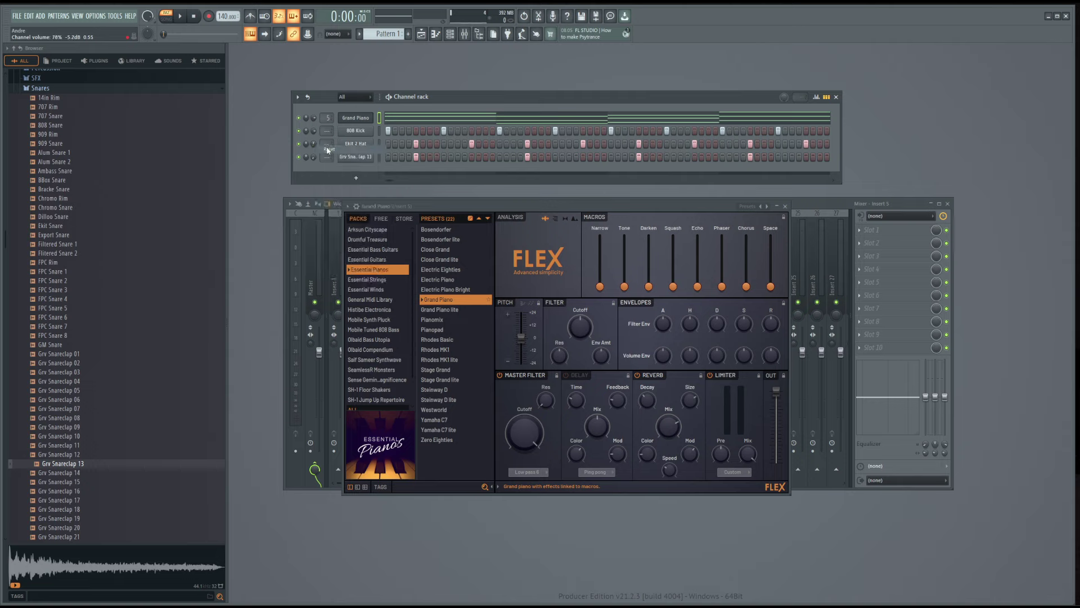
right_click(314, 157)
click(328, 163)
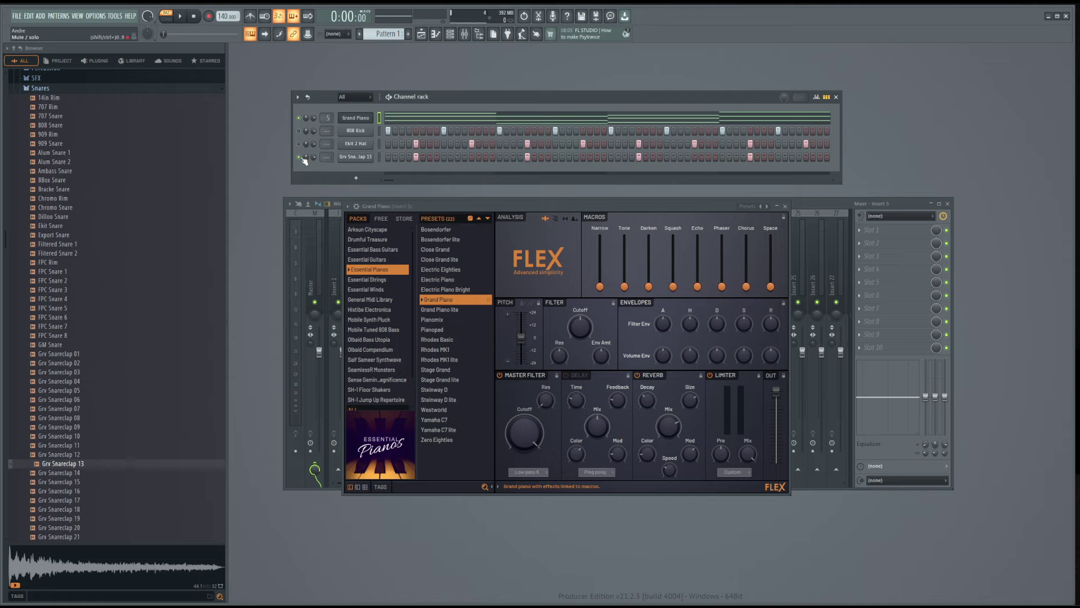
- Play the pattern with the three drum channels muted, and turn all channels back on
key(space)
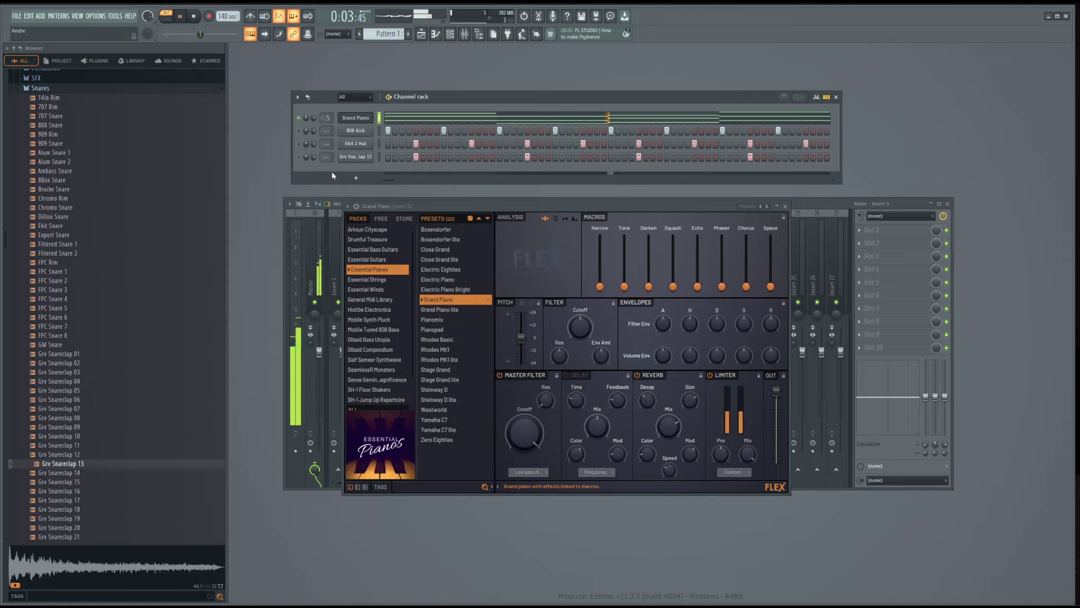
key(space)
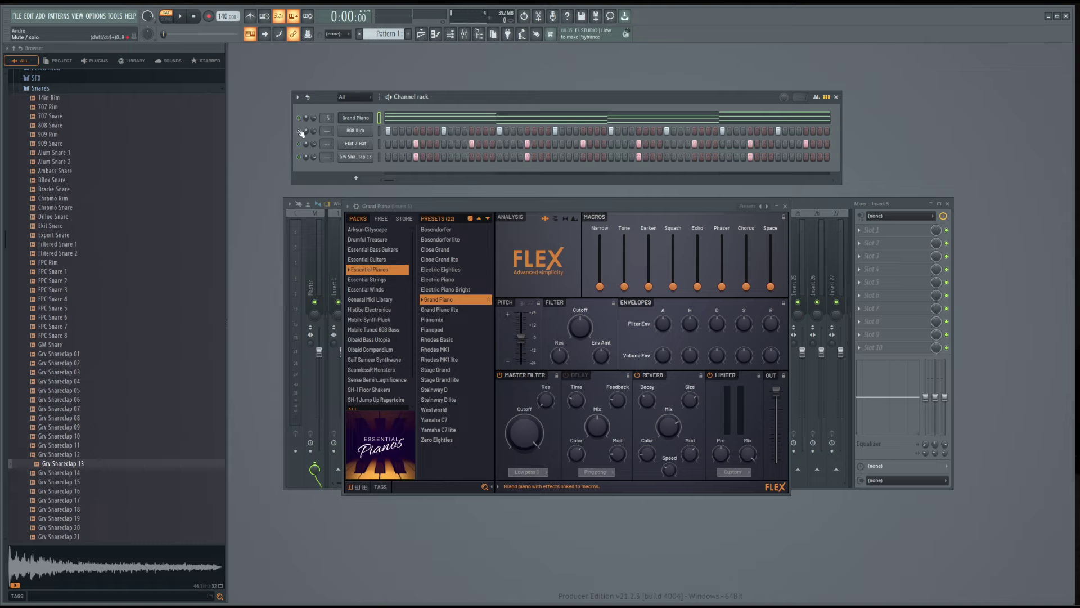
right_click(298, 143)
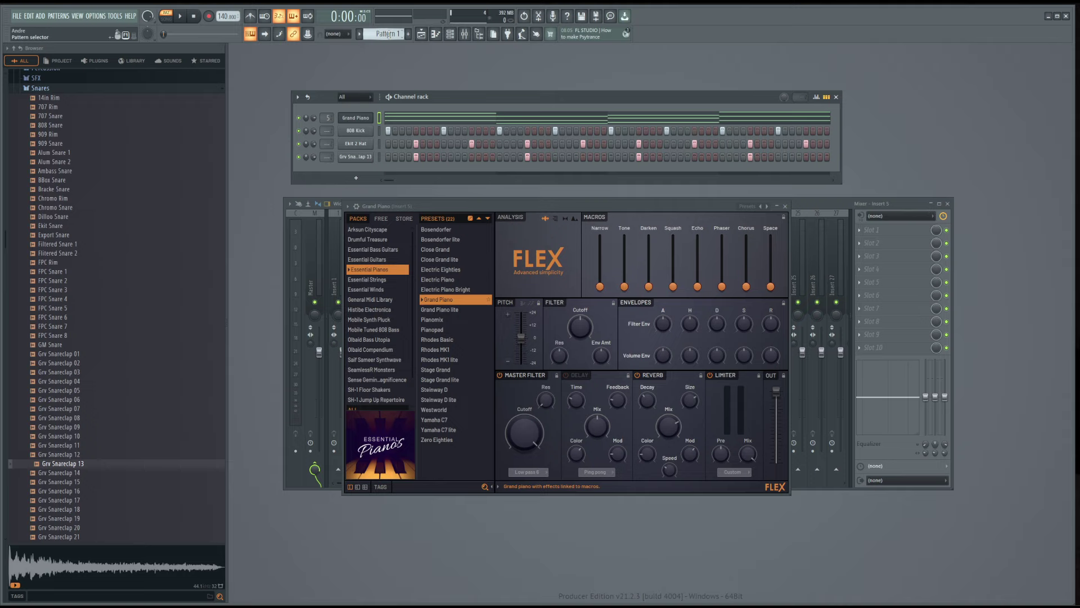
- Switch back and forth between Pattern 1 and Pattern 2 to compare their contents in the channel rack
scroll(386, 33, down, 1)
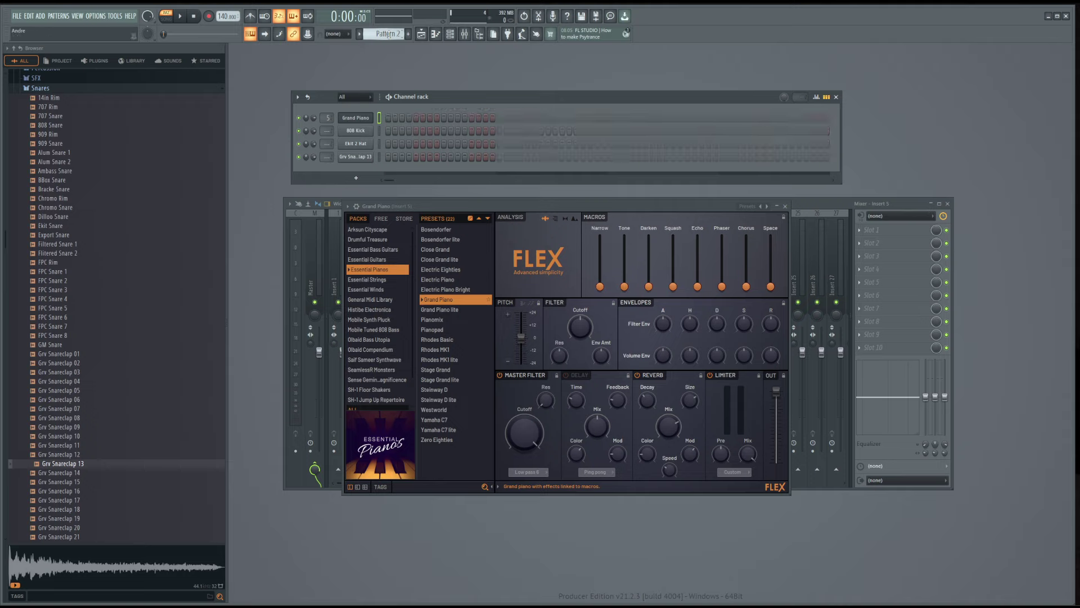
scroll(386, 34, up, 2)
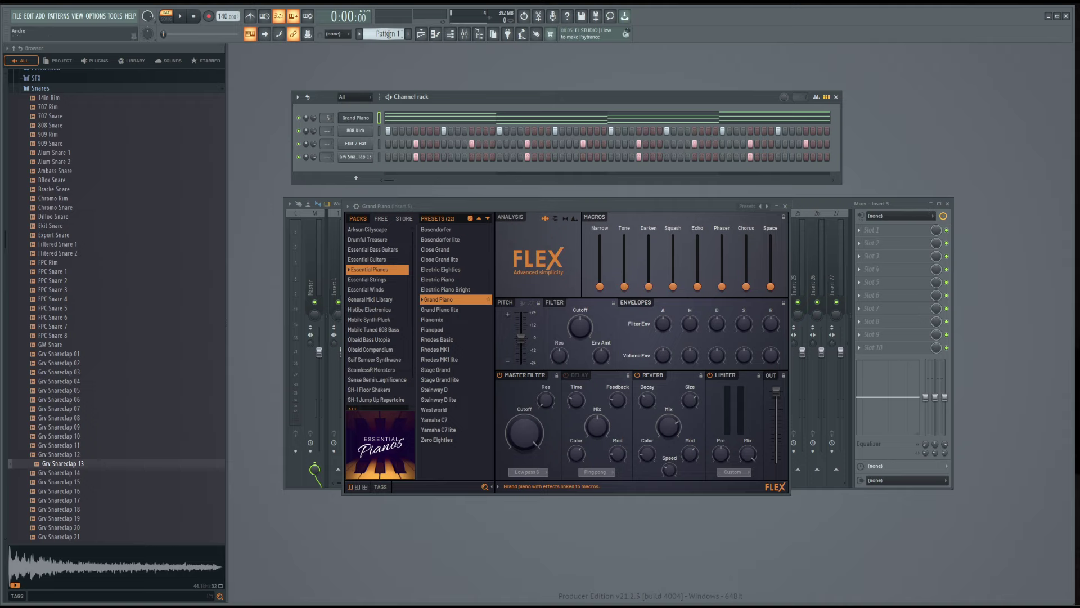
scroll(388, 35, down, 1)
scroll(388, 35, up, 1)
scroll(389, 35, down, 1)
scroll(388, 35, up, 1)
scroll(388, 35, down, 1)
scroll(386, 34, up, 1)
- Cut the Grand Piano notes from Pattern 1 and paste them into the Grand Piano channel of Pattern 2
right_click(371, 121)
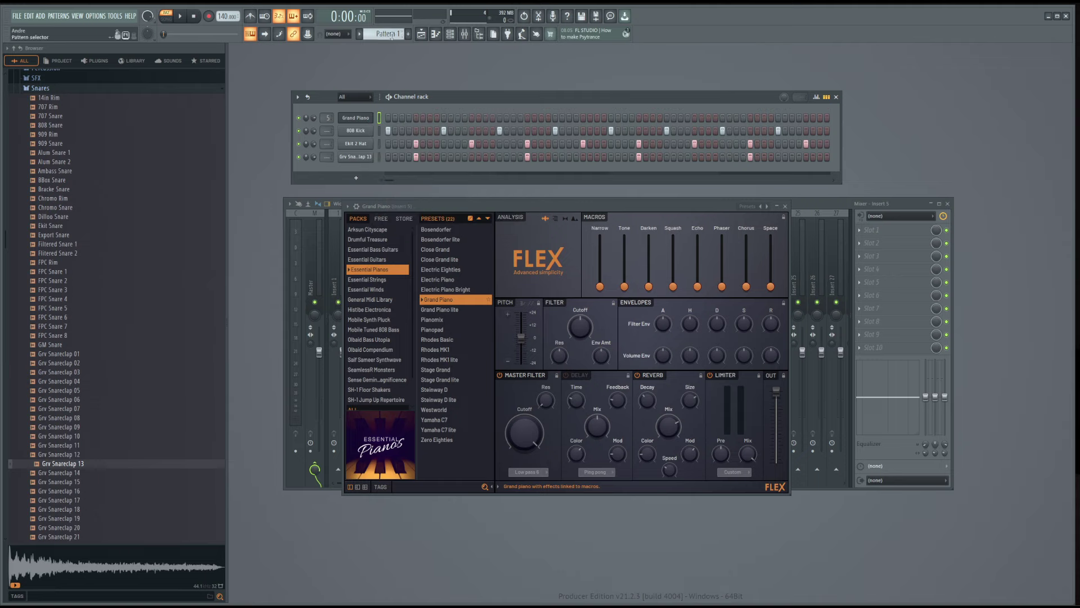
scroll(393, 34, down, 1)
right_click(372, 115)
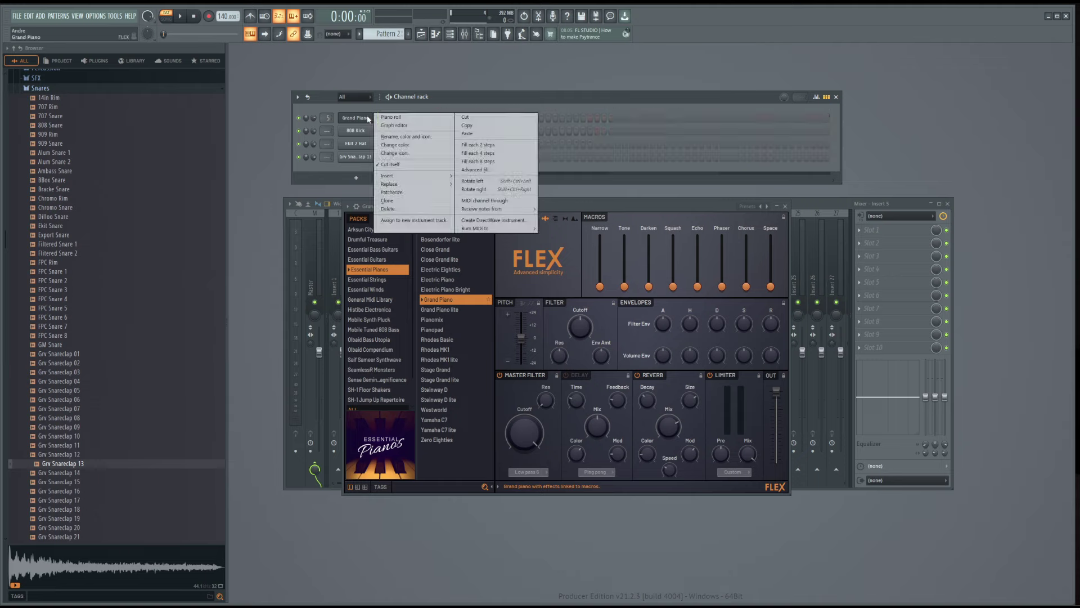
click(473, 135)
- Cut the 808 Kick steps from Pattern 1 and paste them into the 808 Kick channel of Pattern 3
scroll(392, 35, up, 1)
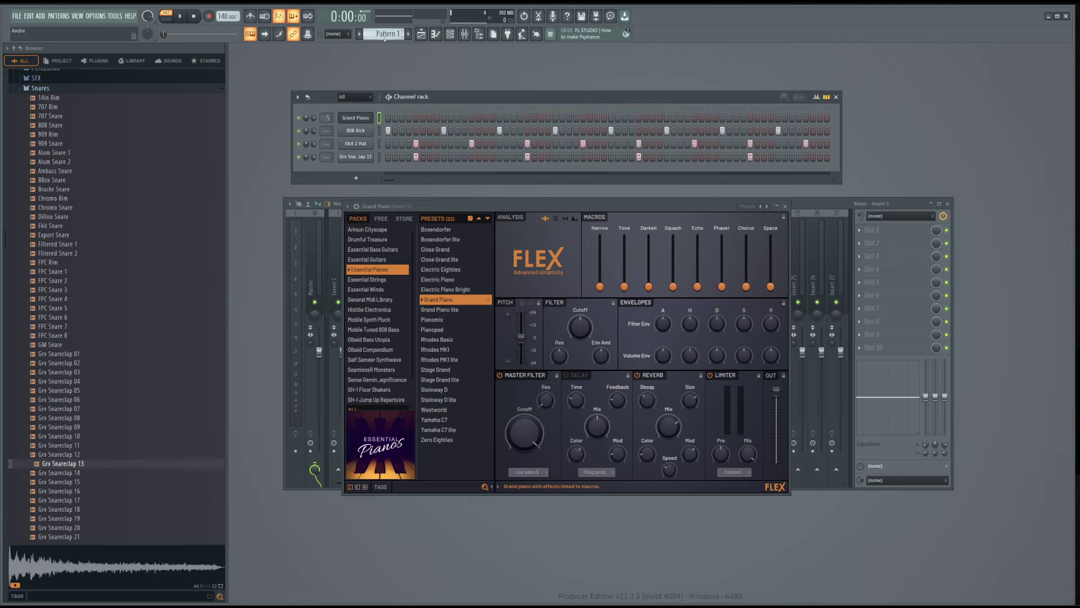
right_click(369, 132)
click(467, 138)
scroll(392, 35, down, 2)
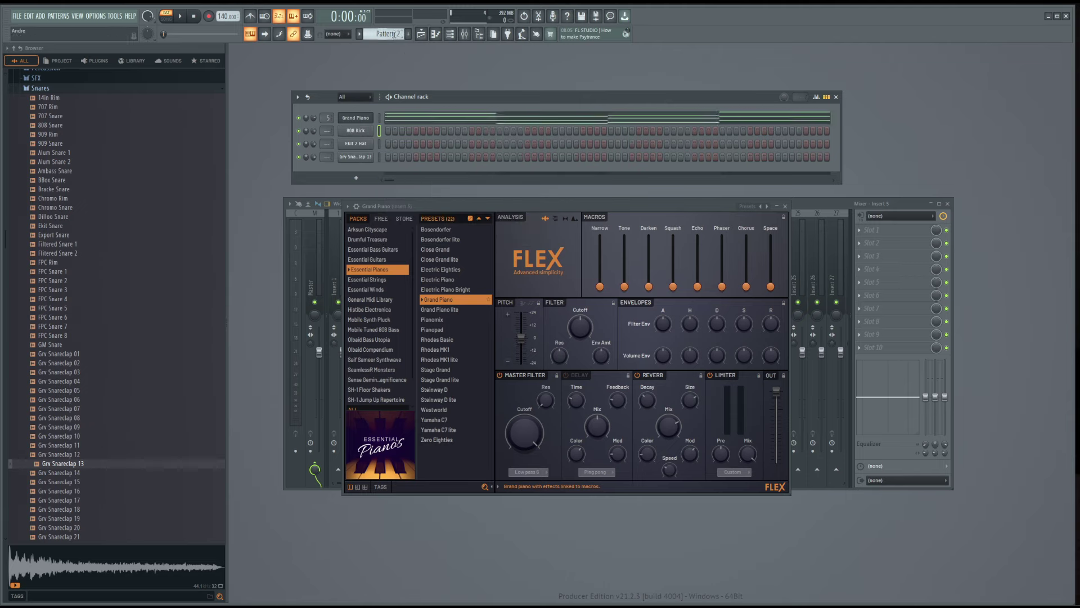
right_click(371, 137)
click(459, 147)
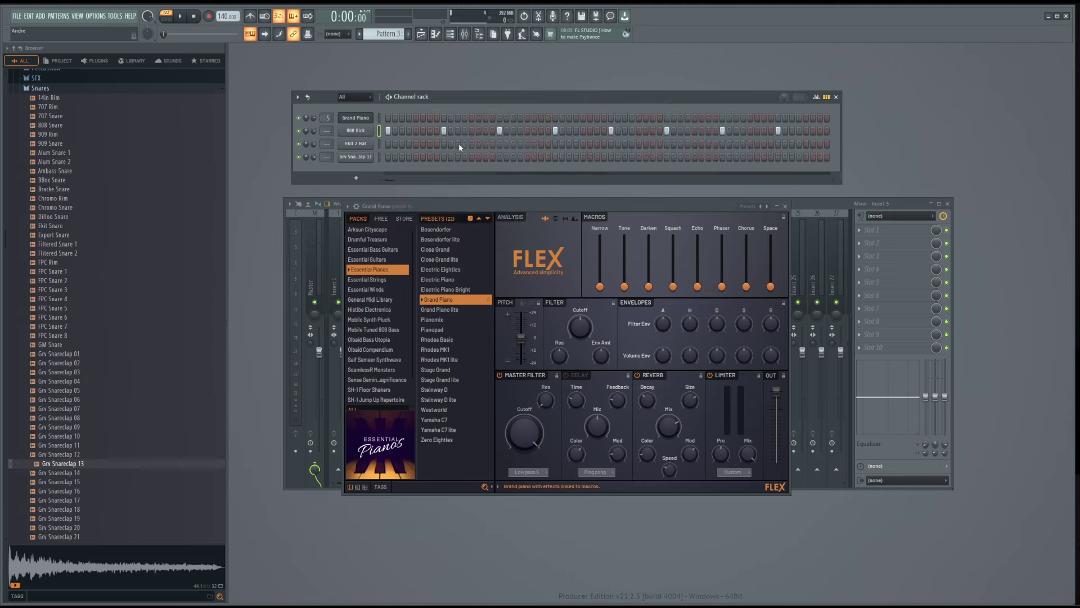
- Cut the Ekit 2 Hat steps from Pattern 1, paste them into Pattern 4's hat channel, and return to Pattern 1
drag(458, 97, 455, 86)
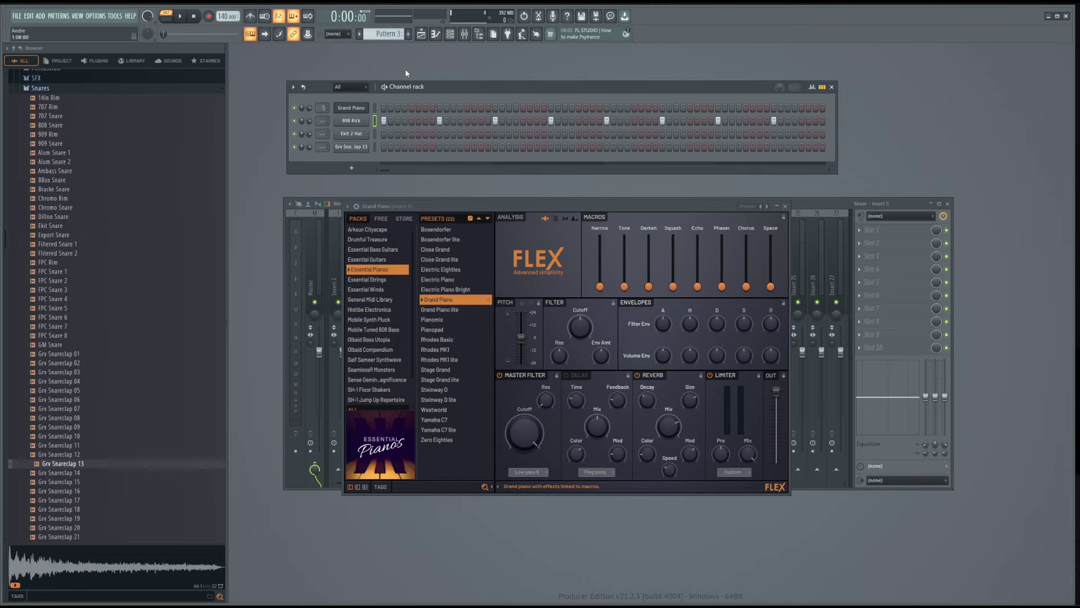
scroll(390, 35, up, 2)
right_click(358, 136)
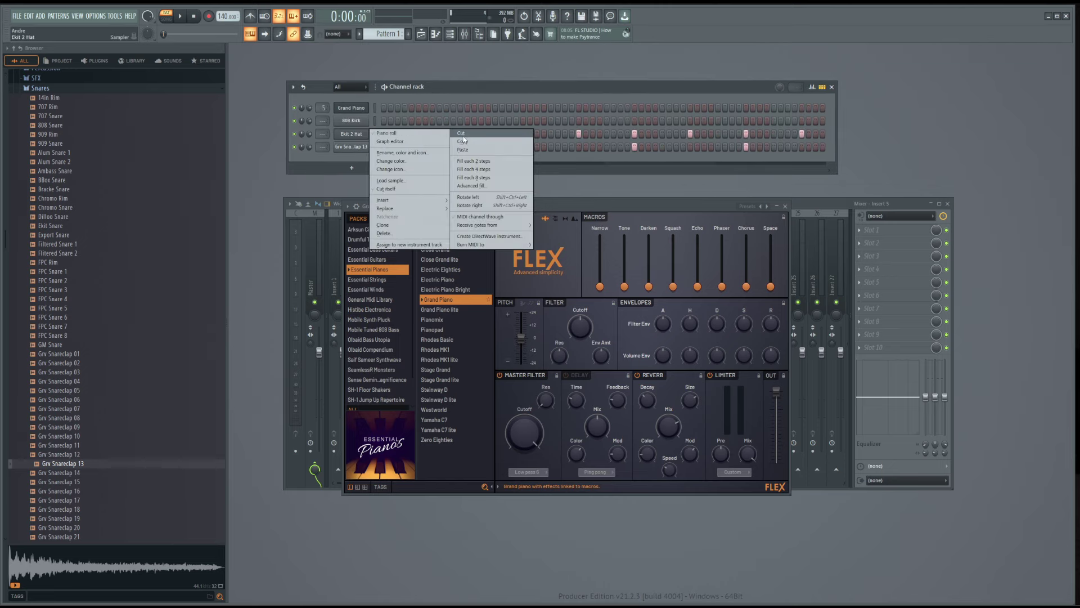
click(463, 133)
scroll(390, 34, down, 2)
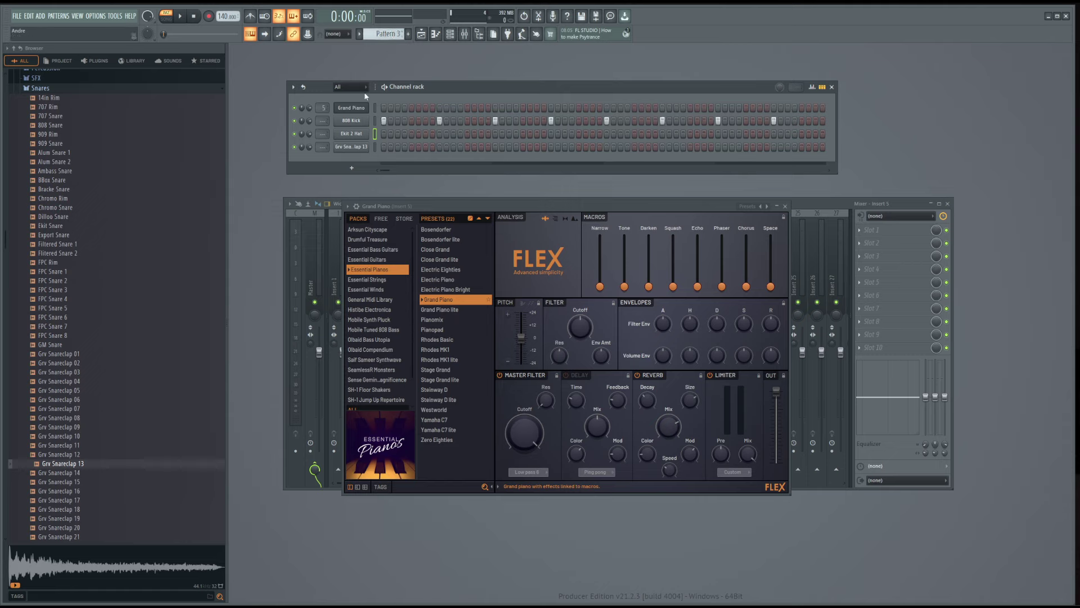
scroll(384, 34, down, 1)
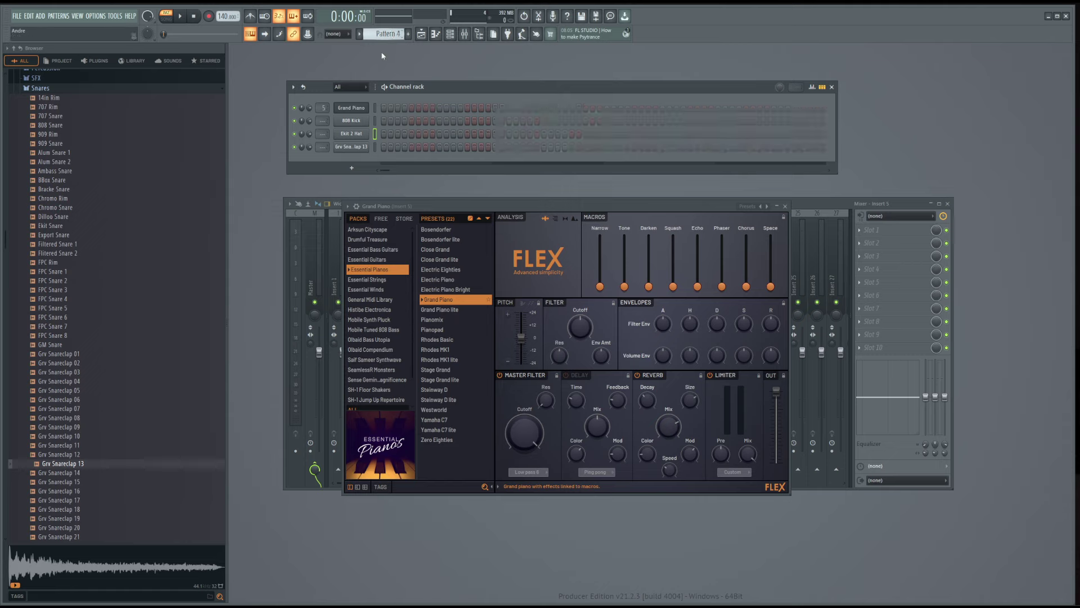
right_click(354, 135)
click(477, 150)
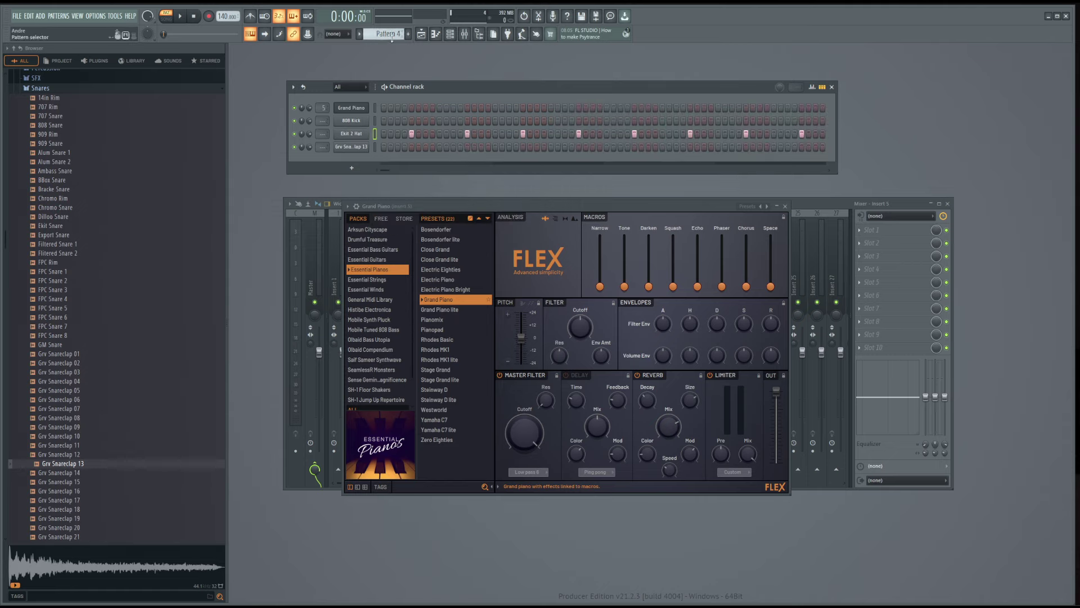
scroll(389, 35, up, 3)
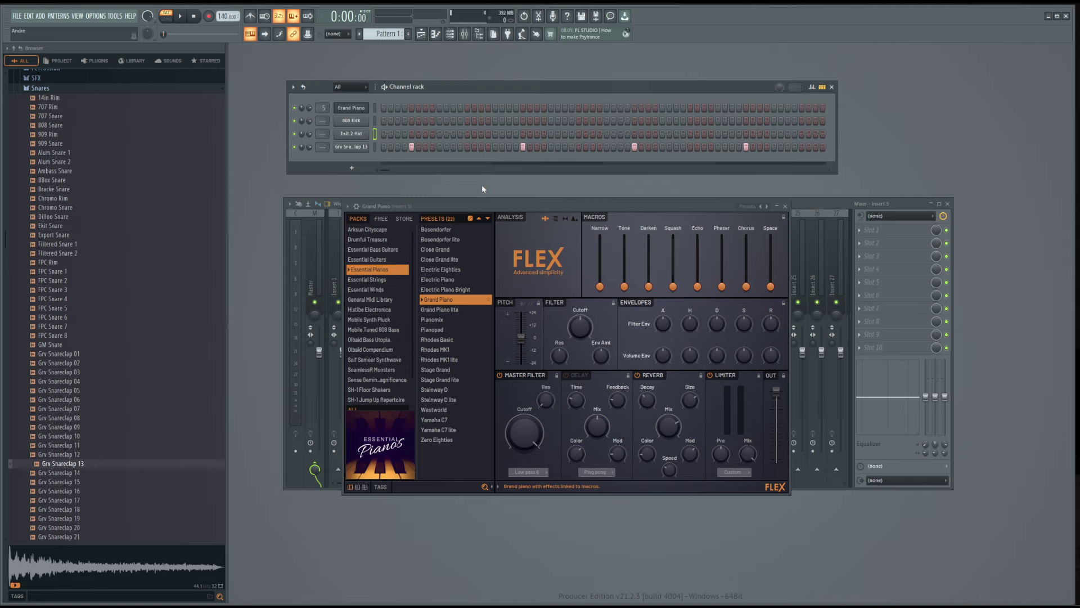
- Undo the manual cuts and pastes between patterns, and split Pattern 1 by channel from the project browser
key(ctrl+z)
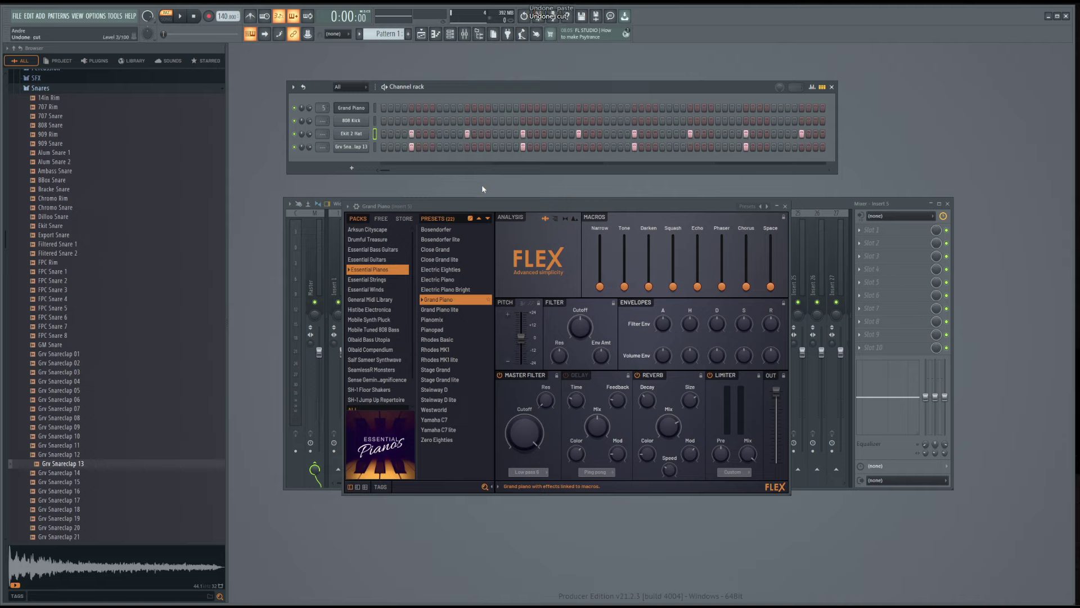
key(ctrl+z)
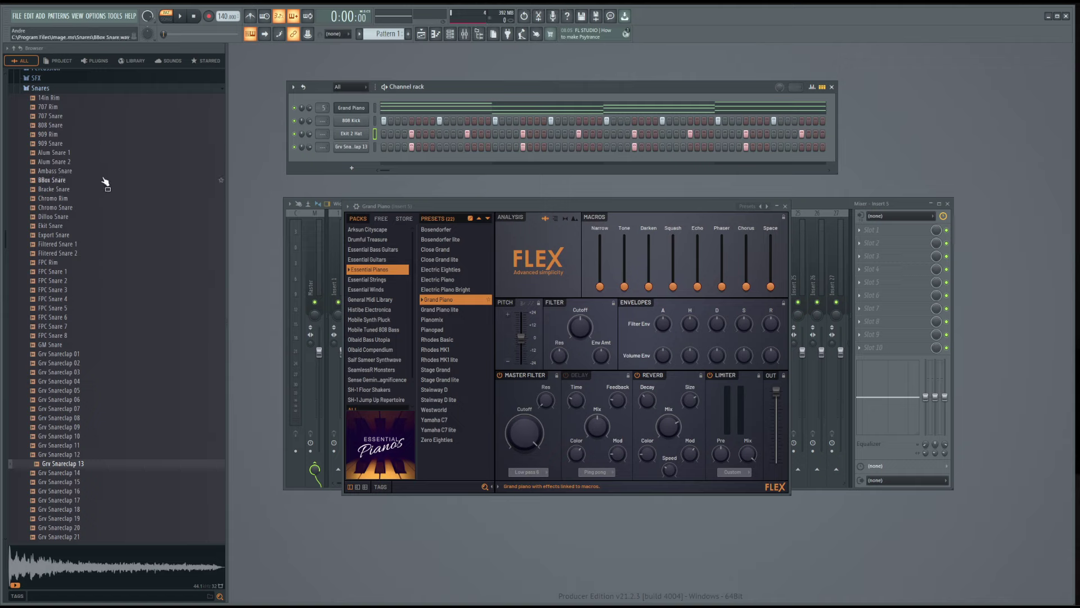
click(61, 60)
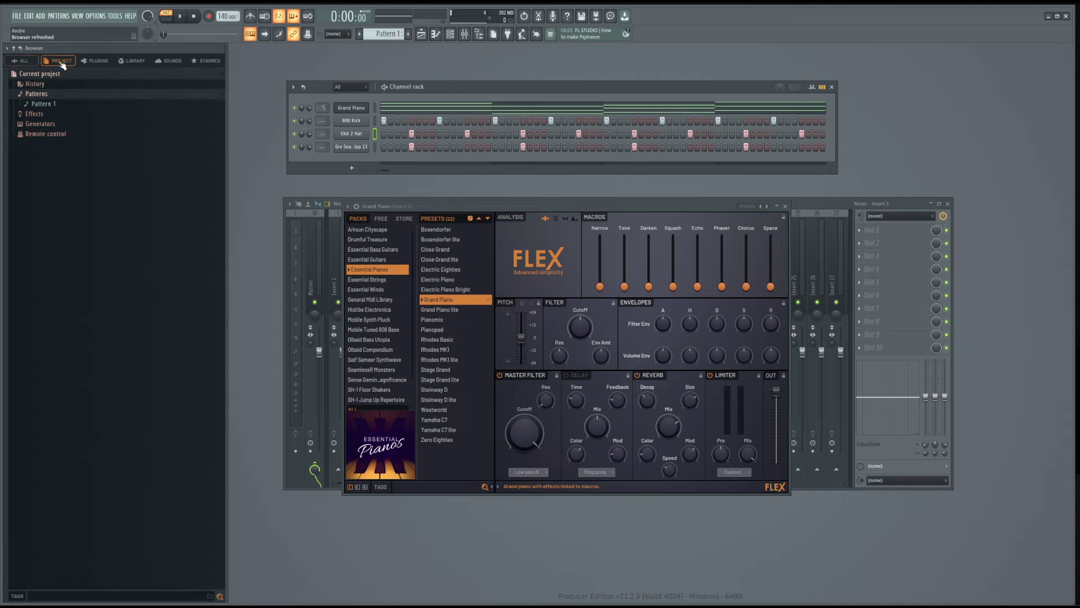
click(57, 107)
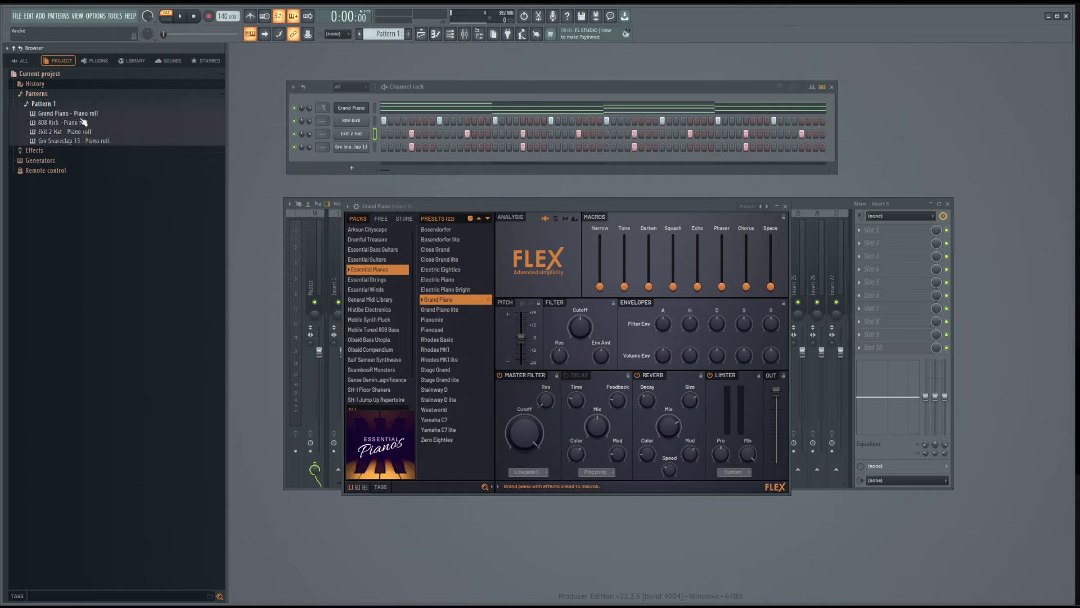
right_click(53, 106)
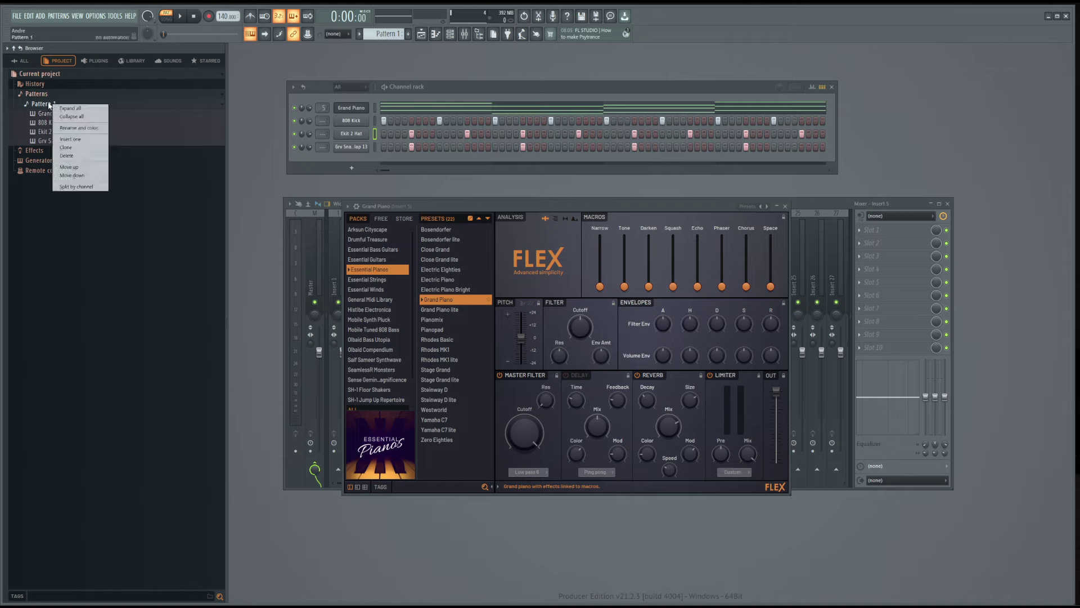
click(86, 187)
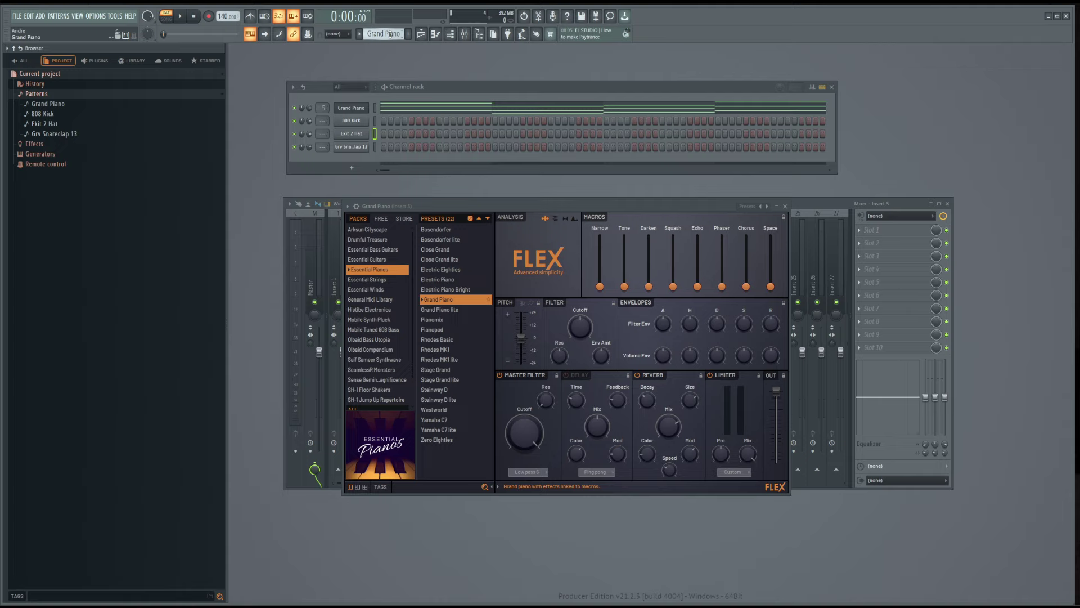
- Cycle through the Grand Piano, 808 Kick, Ekit 2 Hat and Grv Snareclap 13 patterns to check their contents, ending on Grand Piano
scroll(392, 35, down, 1)
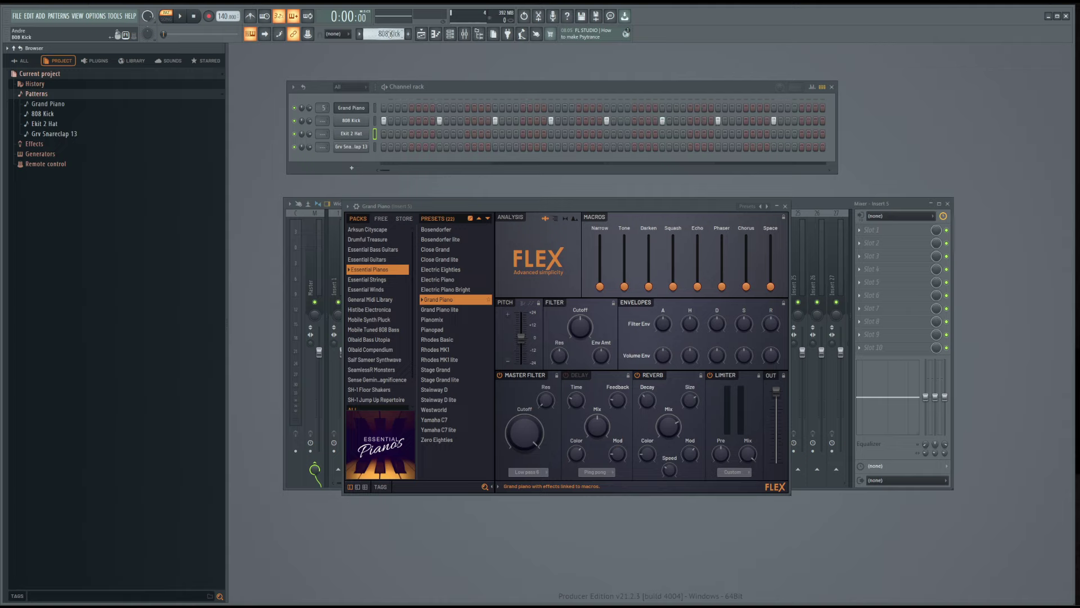
scroll(391, 34, up, 1)
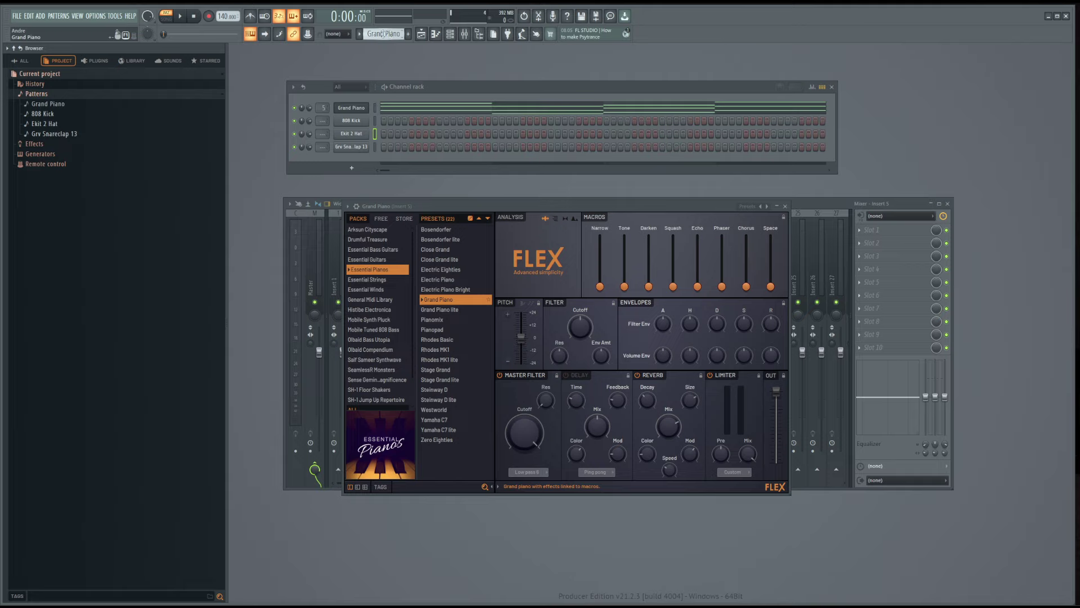
scroll(382, 34, down, 1)
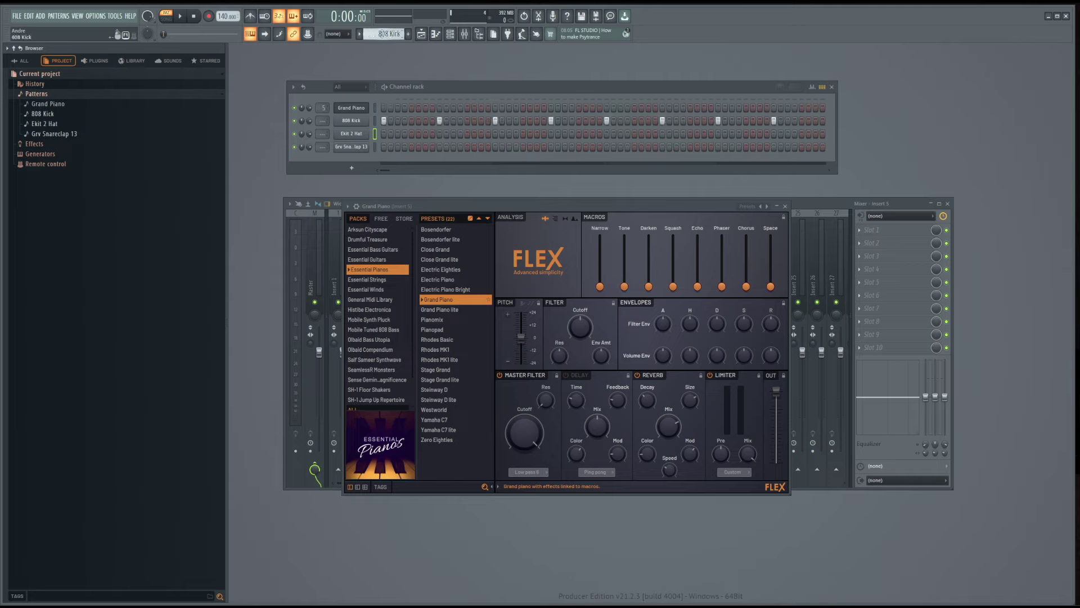
scroll(383, 35, down, 1)
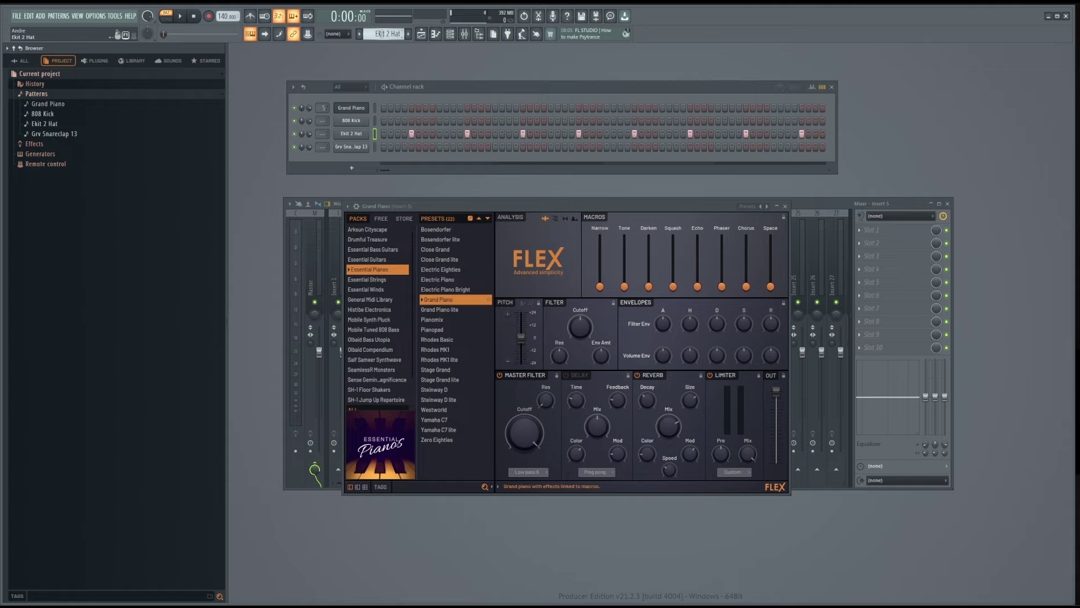
scroll(381, 34, down, 1)
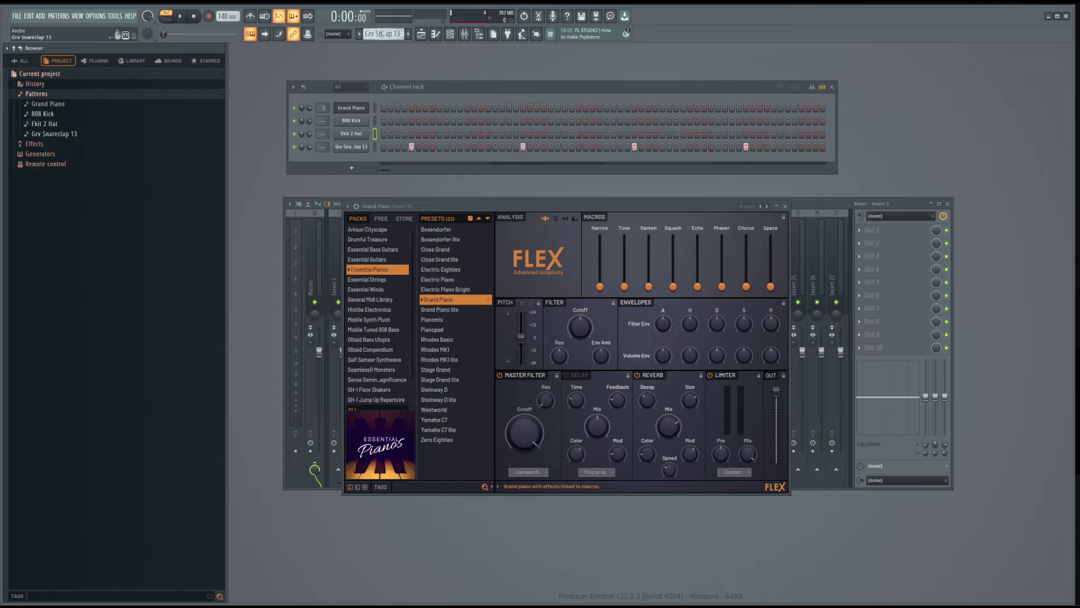
scroll(381, 34, up, 3)
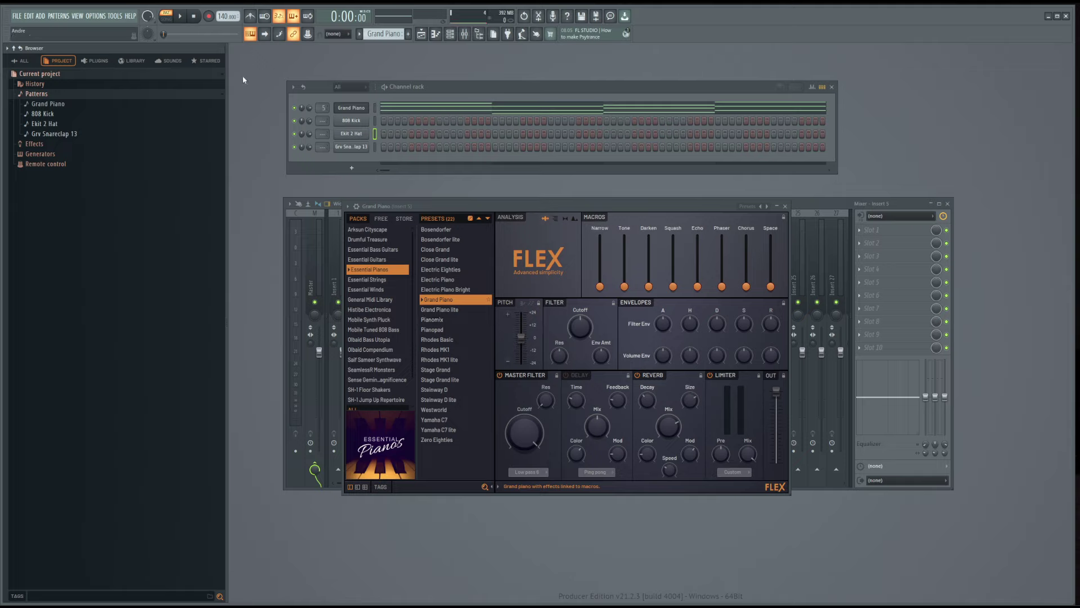
- In song mode, line up four Grand Piano clips end to end from bar 1 on playlist Track 1 and play them back
click(167, 17)
key(F5)
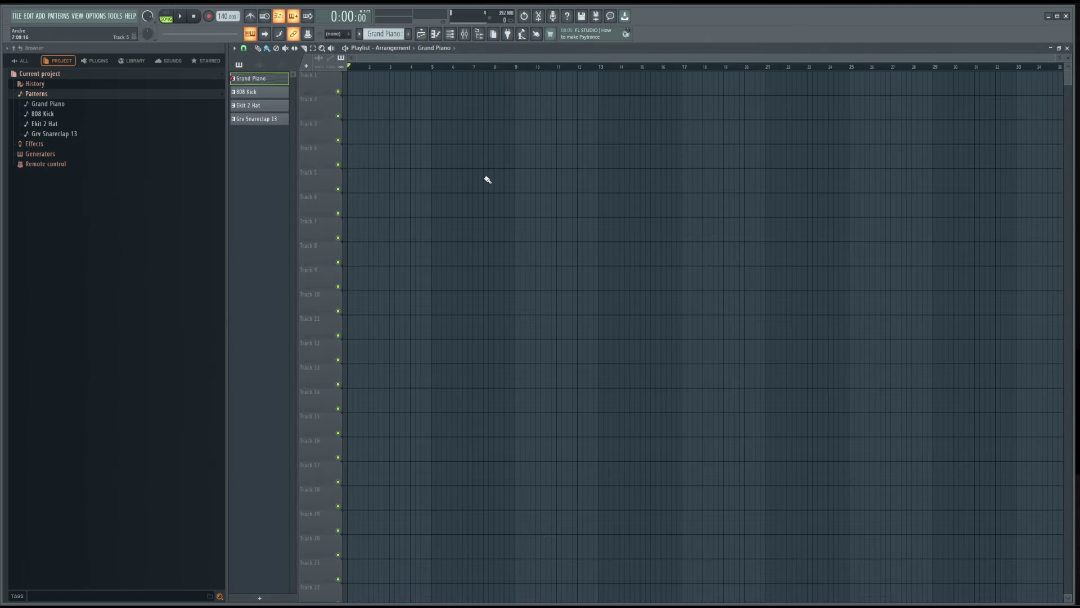
click(409, 86)
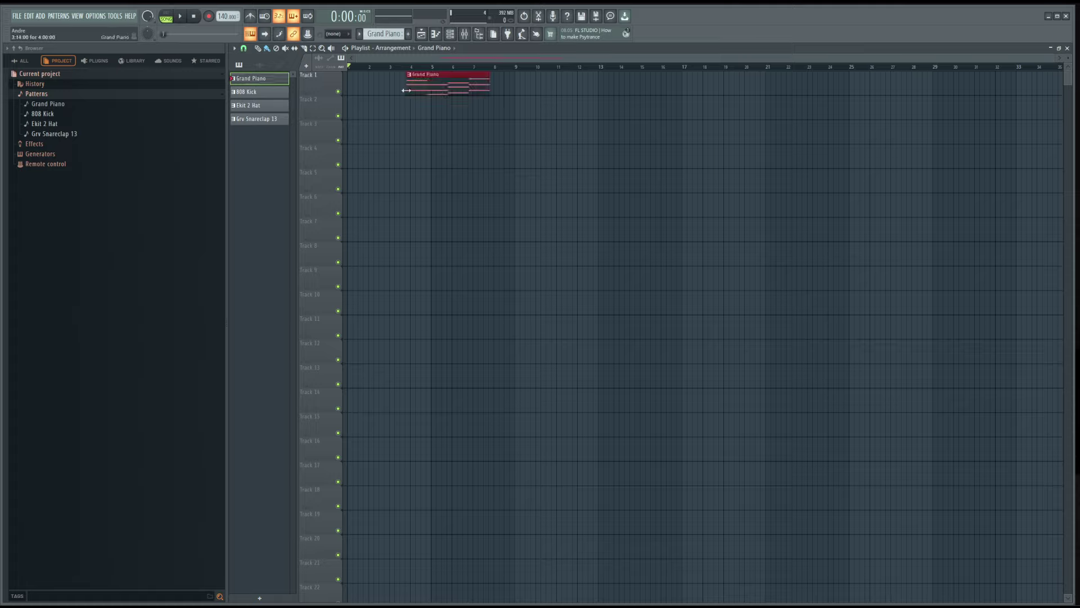
drag(439, 88, 490, 73)
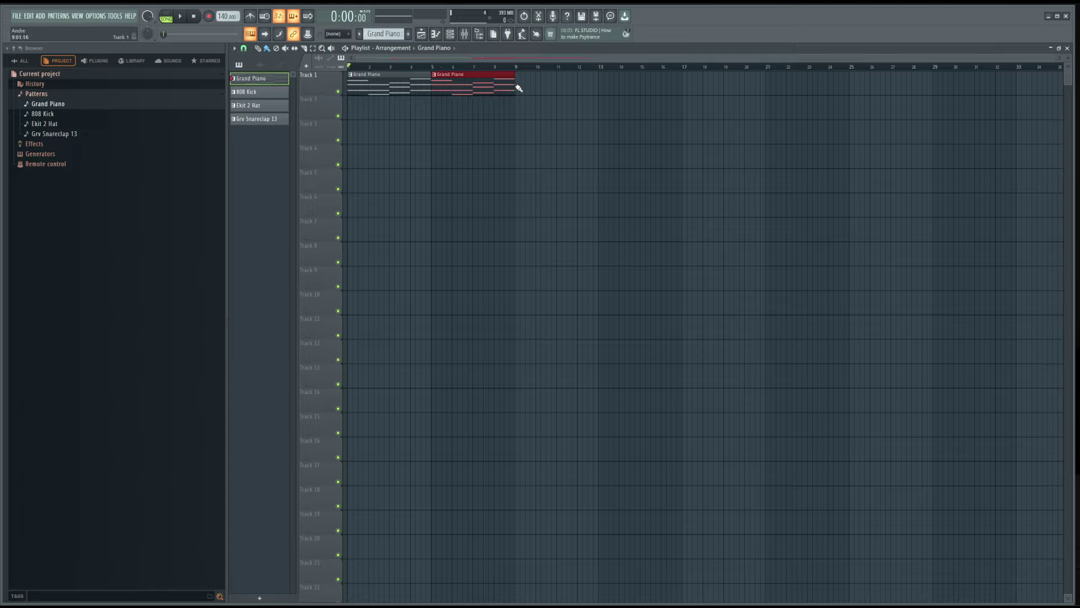
click(563, 85)
drag(603, 84, 554, 84)
click(605, 84)
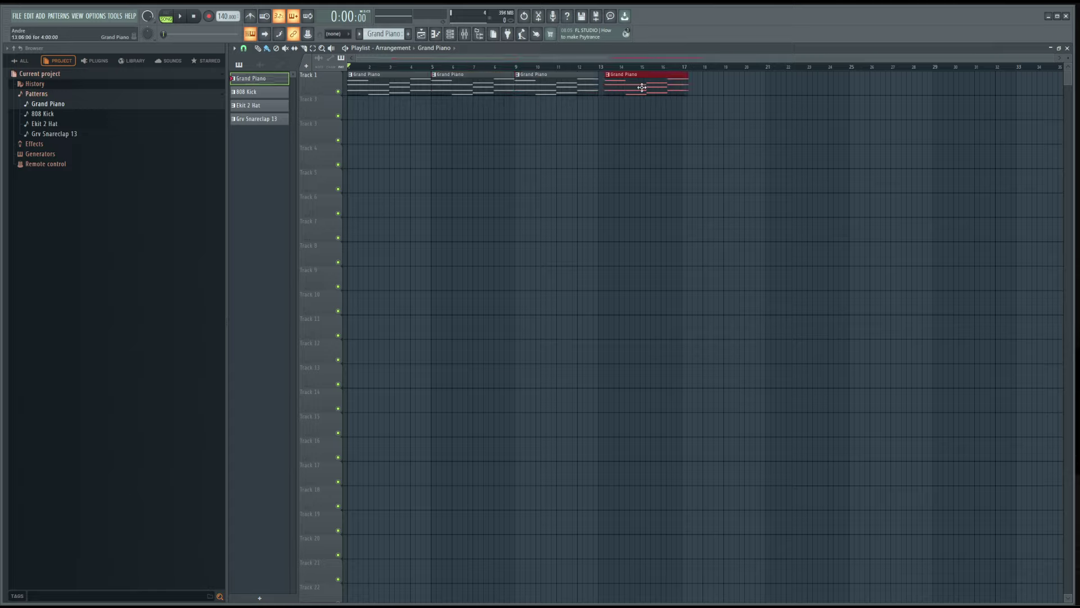
drag(642, 88, 636, 86)
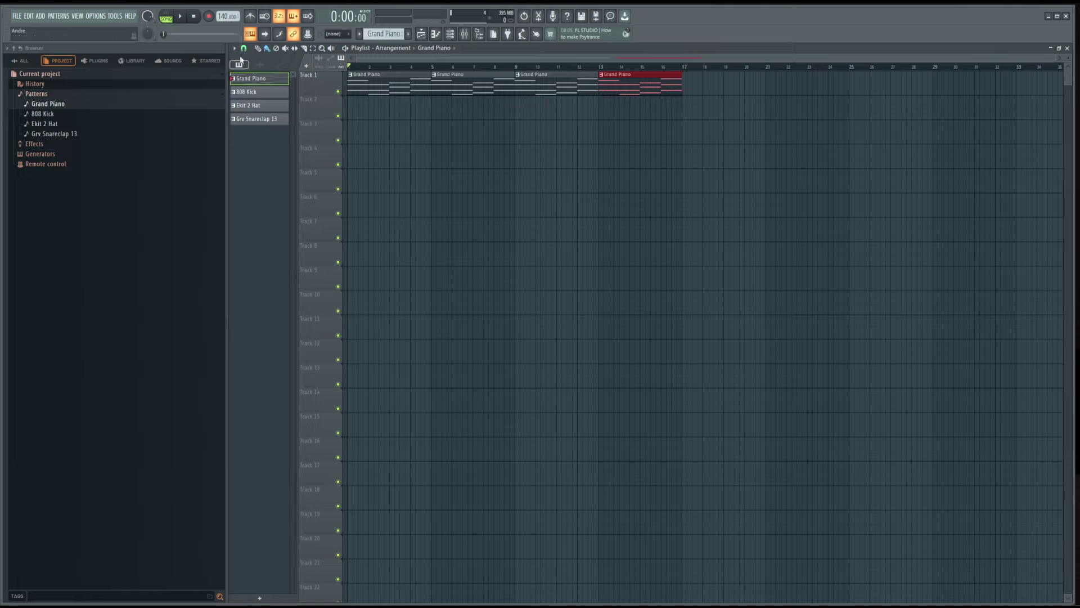
click(180, 16)
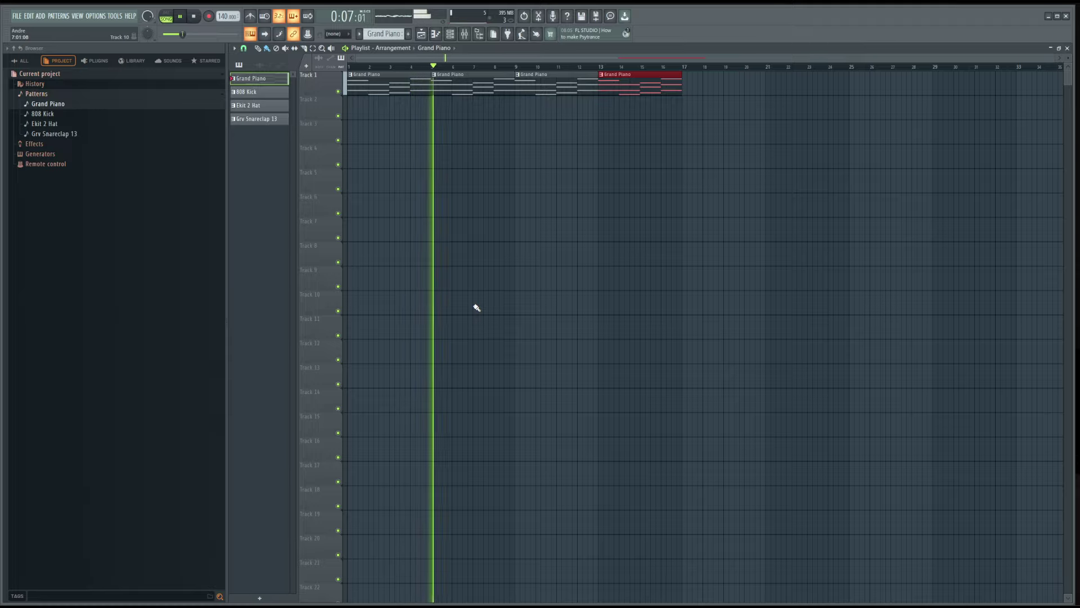
click(195, 17)
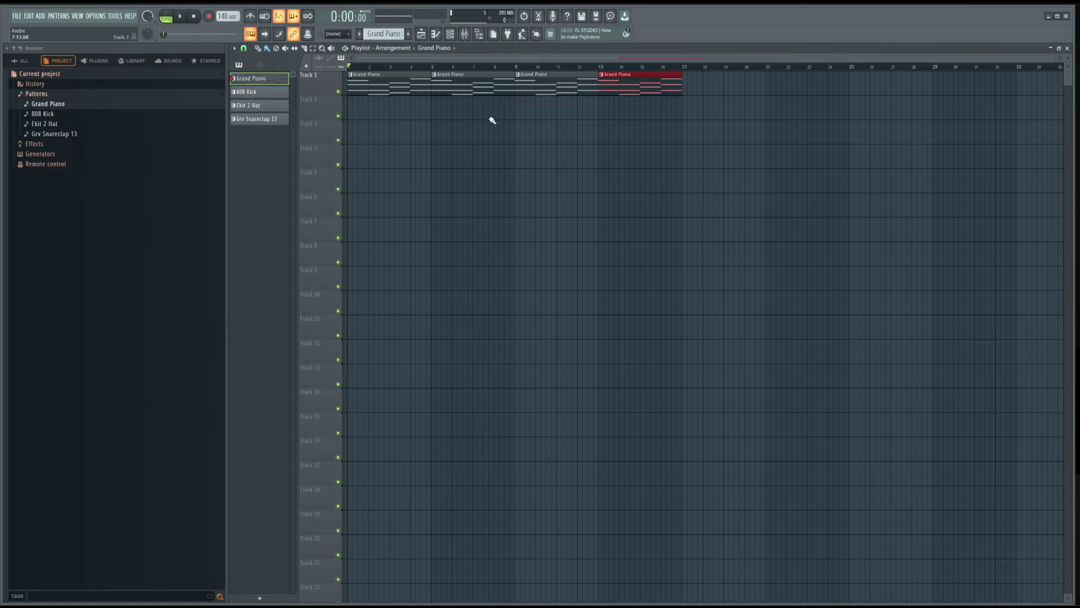
- Place one clip each of 808 Kick, Ekit 2 Hat and Grv Snareclap 13 at bar 1 on Tracks 2, 3 and 4
click(256, 97)
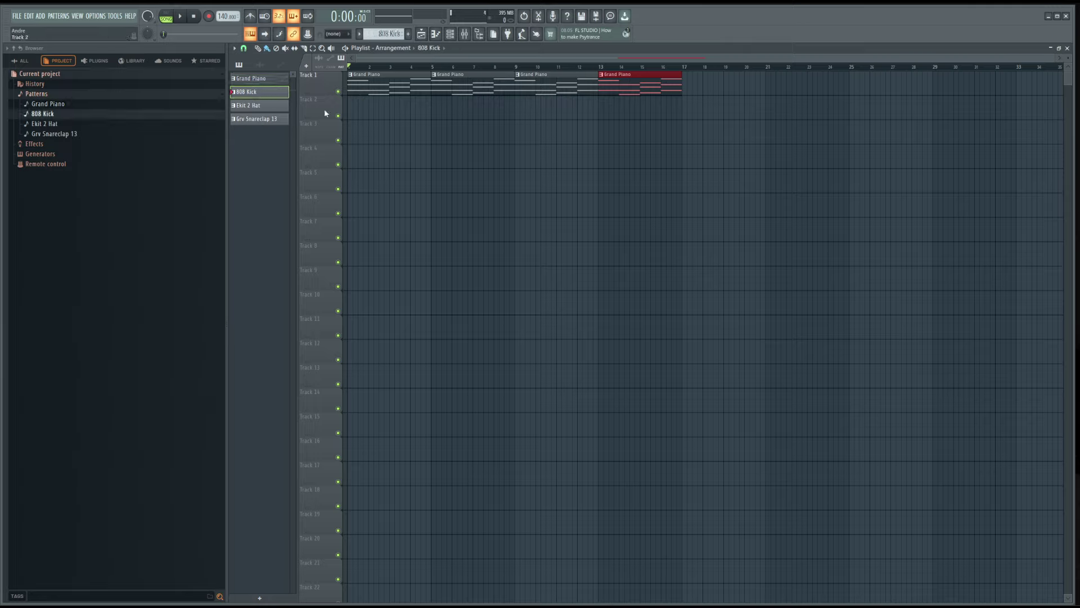
click(270, 79)
click(270, 97)
click(354, 101)
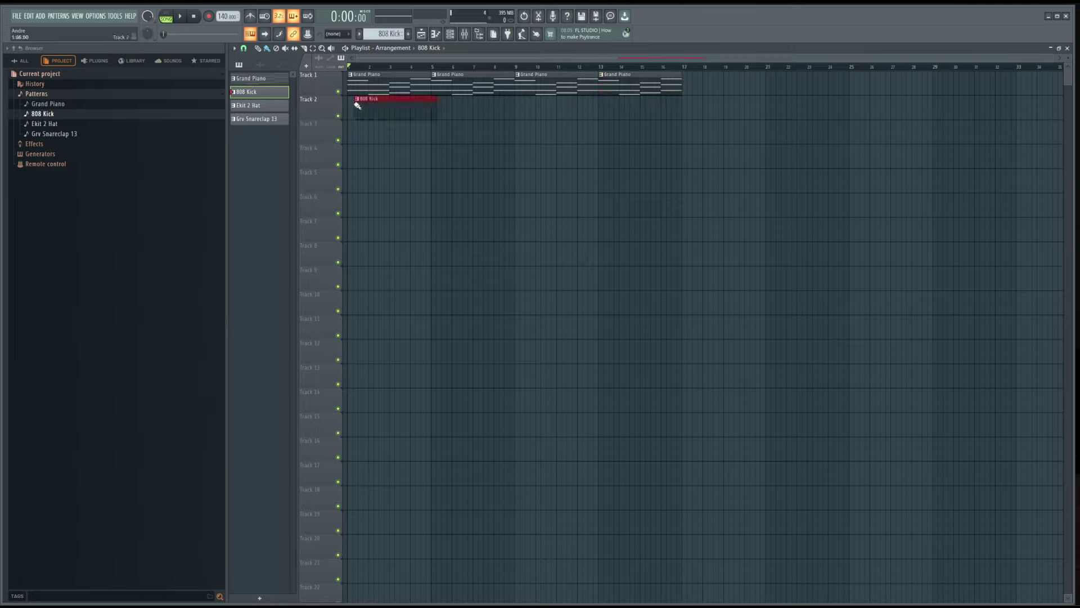
click(284, 106)
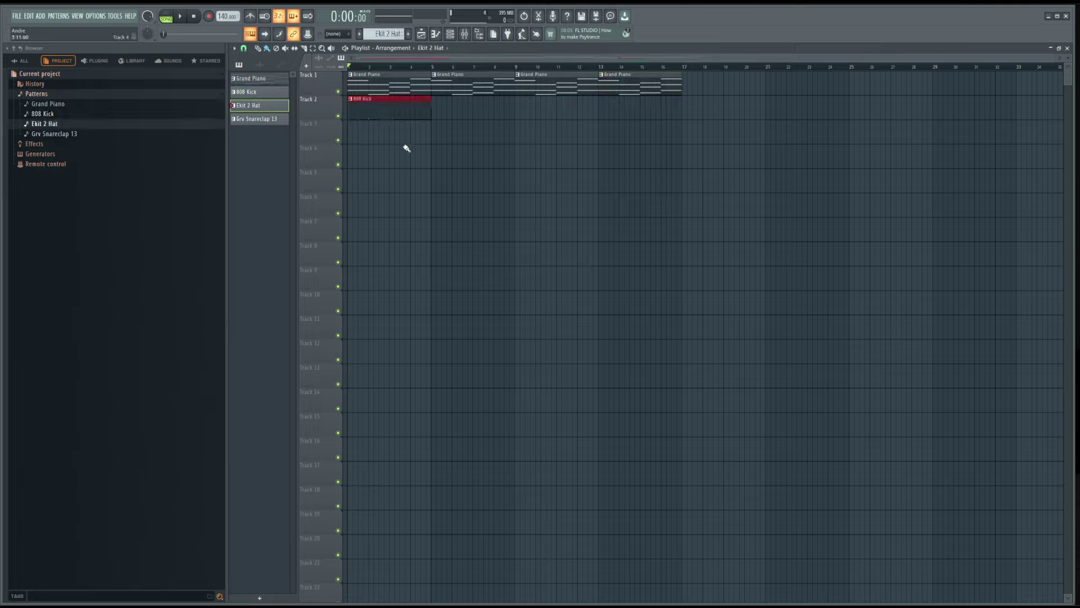
drag(453, 152, 374, 120)
click(270, 120)
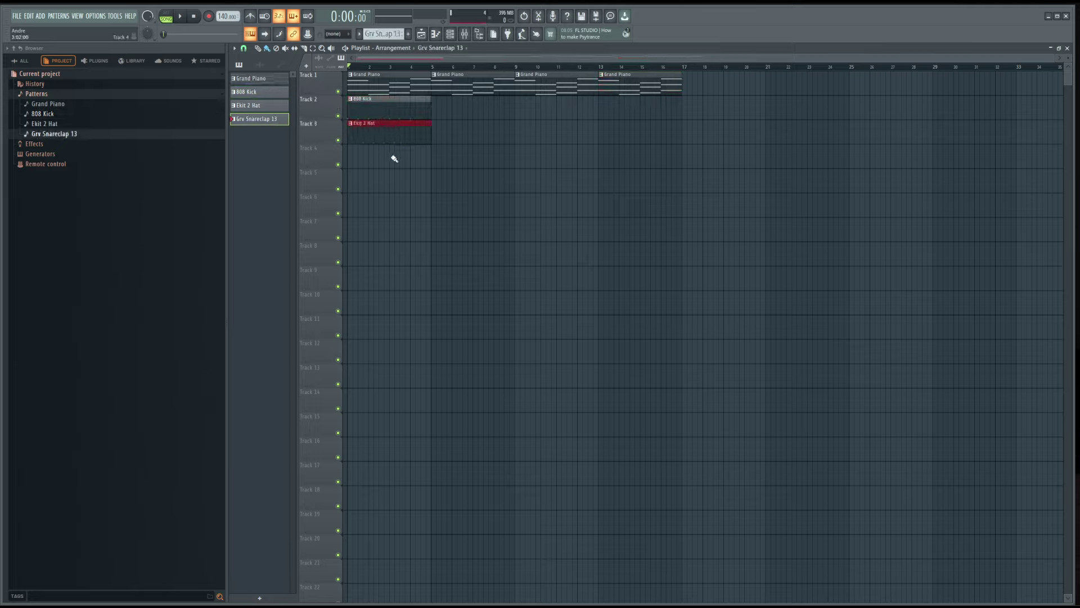
click(392, 159)
drag(433, 161, 392, 153)
click(446, 188)
right_click(445, 188)
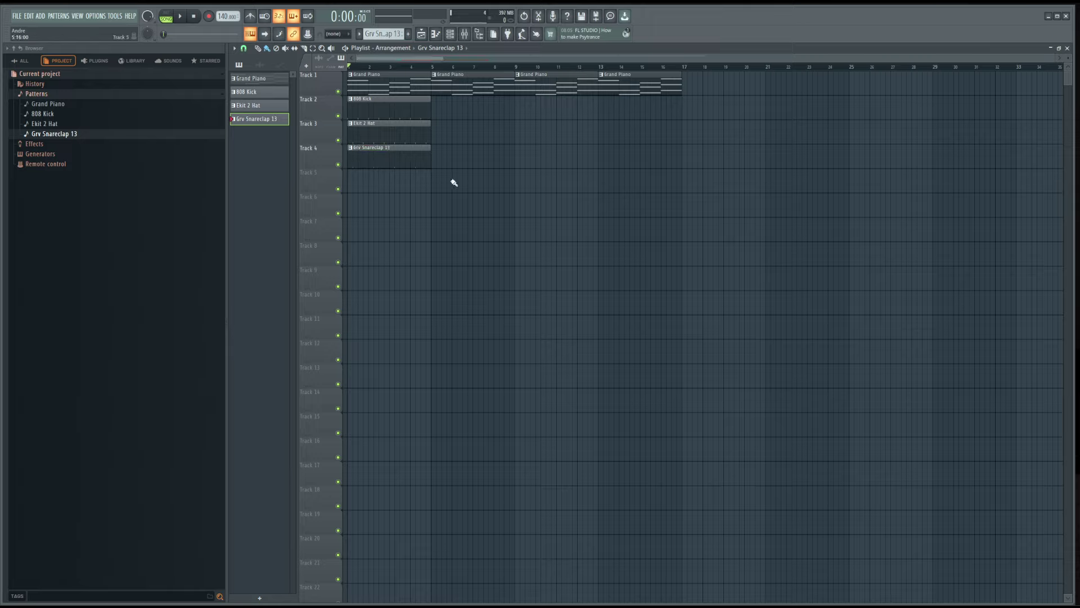
- Copy the three drum clips on Tracks 2 to 4 three times so they line up with the four Grand Piano clips
drag(529, 217, 367, 93)
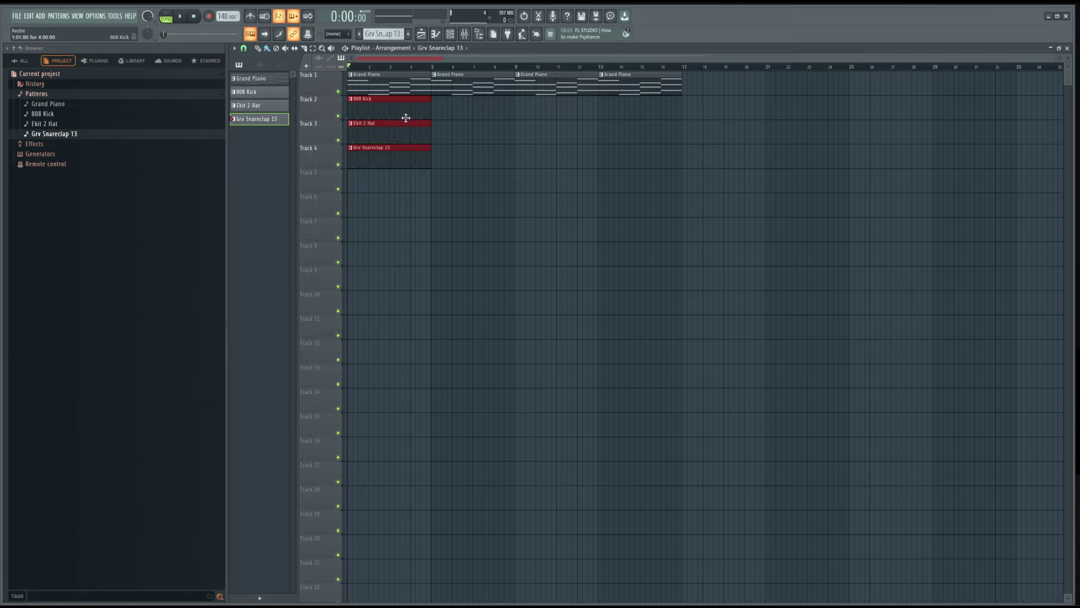
drag(374, 111, 626, 113)
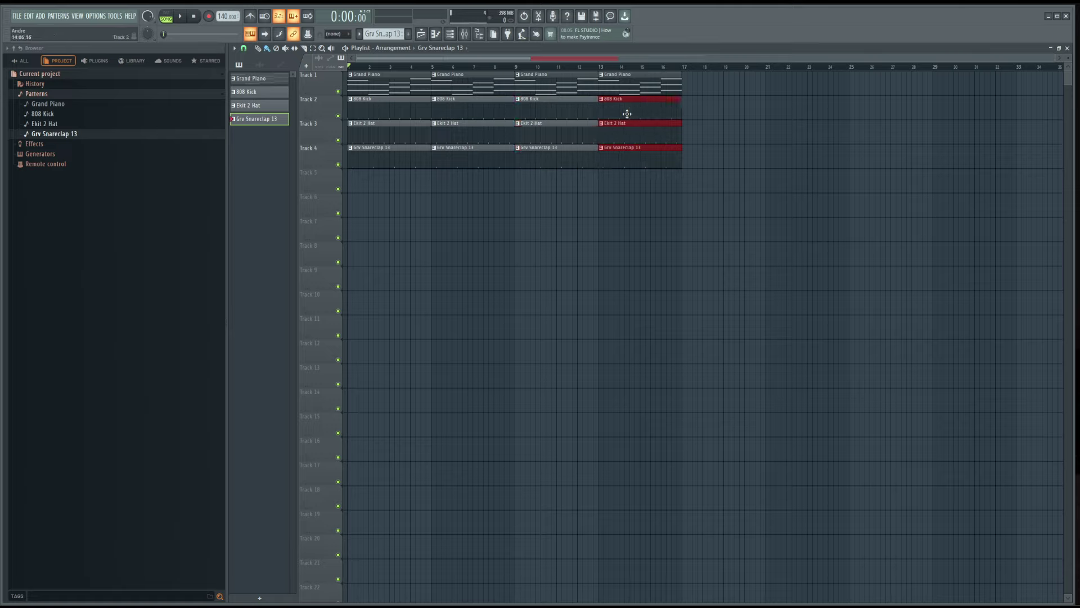
click(625, 209)
right_click(644, 203)
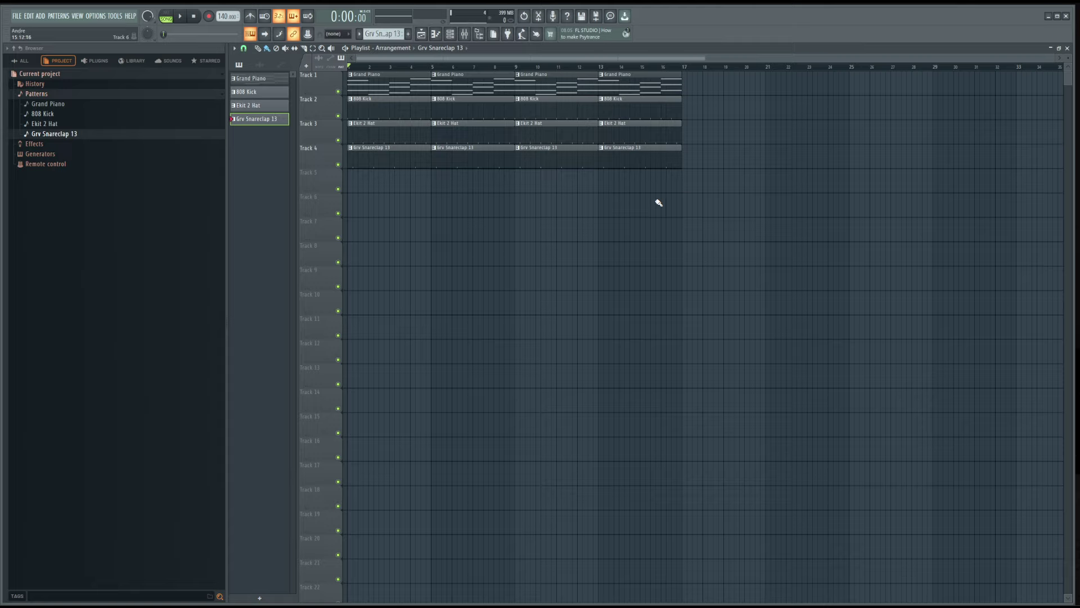
- Remove the stray snare clip on Track 6 and delete every clip from bar 5 onward on Tracks 1 to 4
click(689, 194)
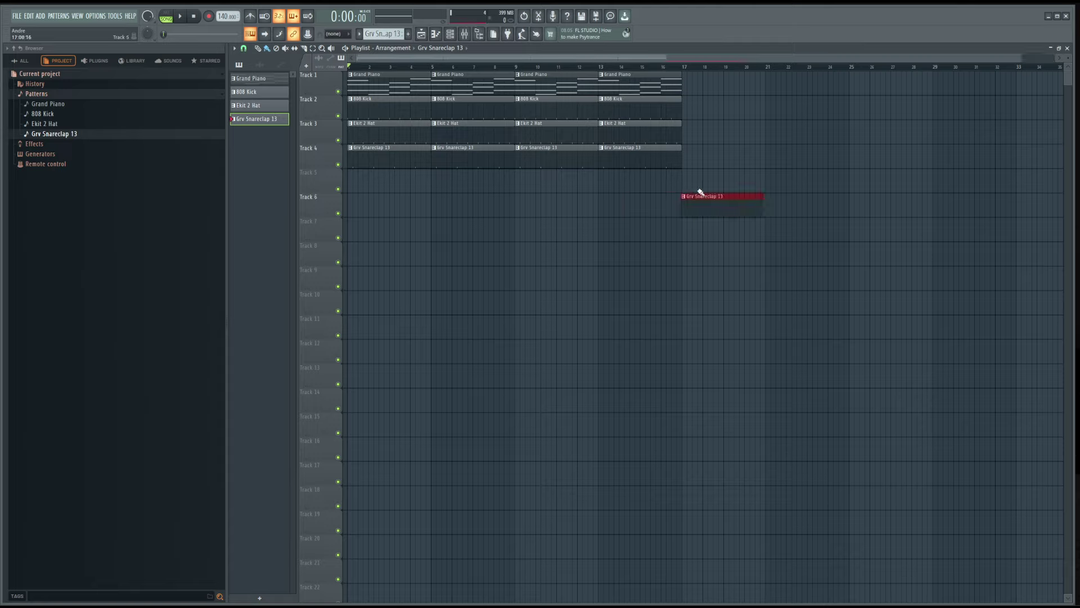
right_click(715, 205)
drag(811, 232, 438, 73)
key(Delete)
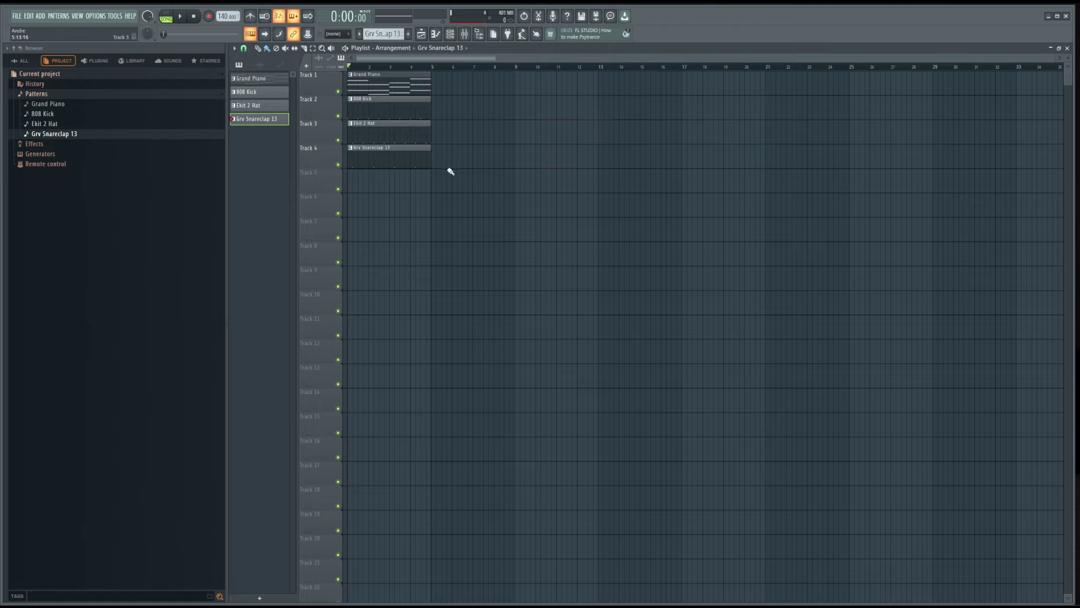
- Select the four clips at bar 1 on Tracks 1 to 4 and duplicate them seven times, filling the arrangement up to bar 33
drag(462, 187, 349, 72)
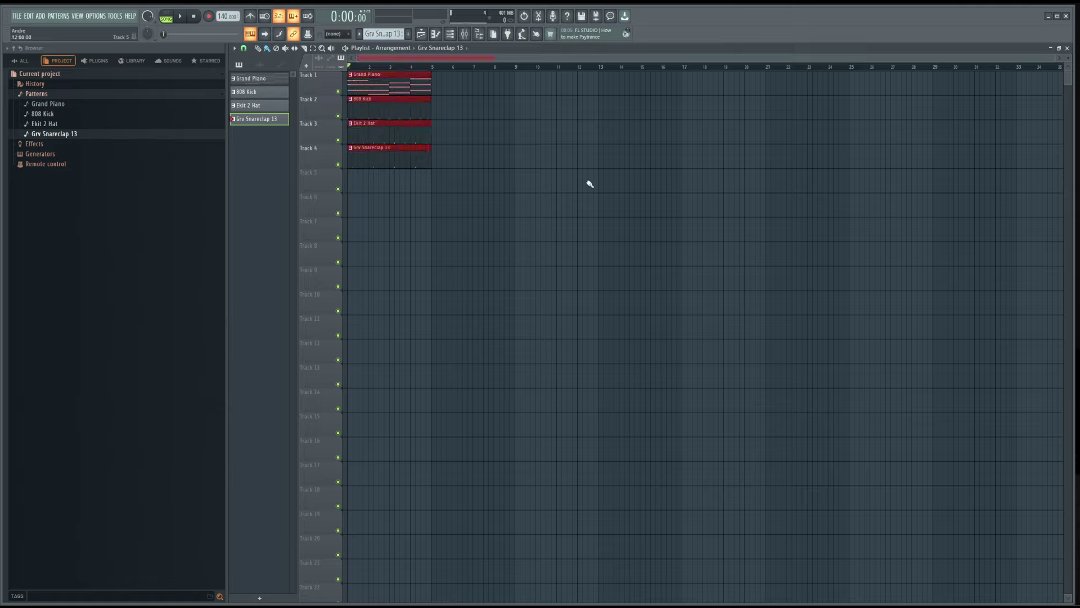
key(ctrl+b)
key(ctrl+b)
key(ctrl+b)
key(ctrl+b)
key(ctrl+b)
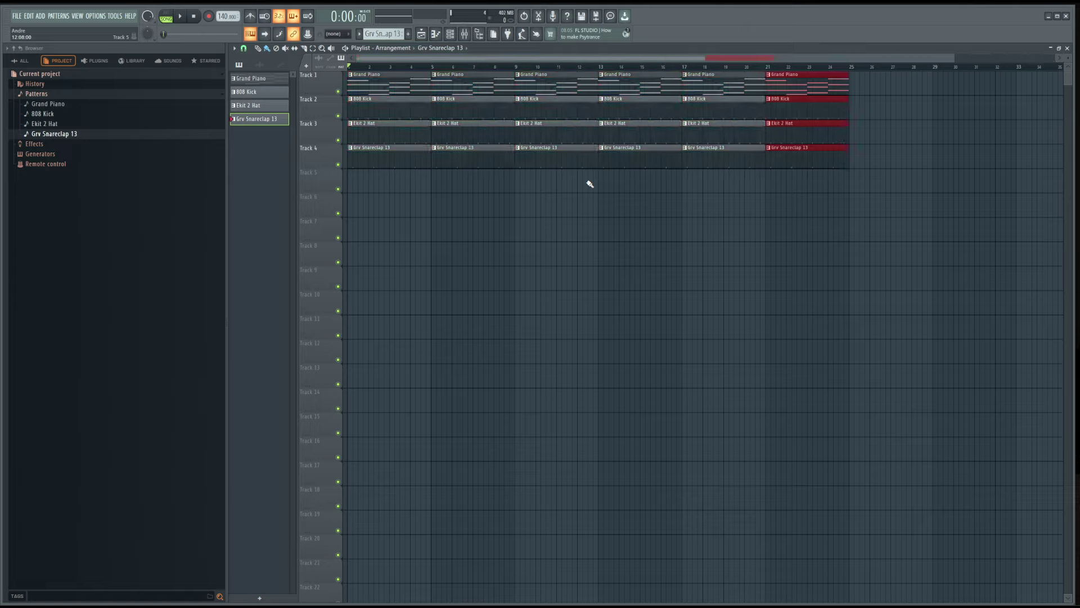
key(ctrl+b)
key(ctrl+b)
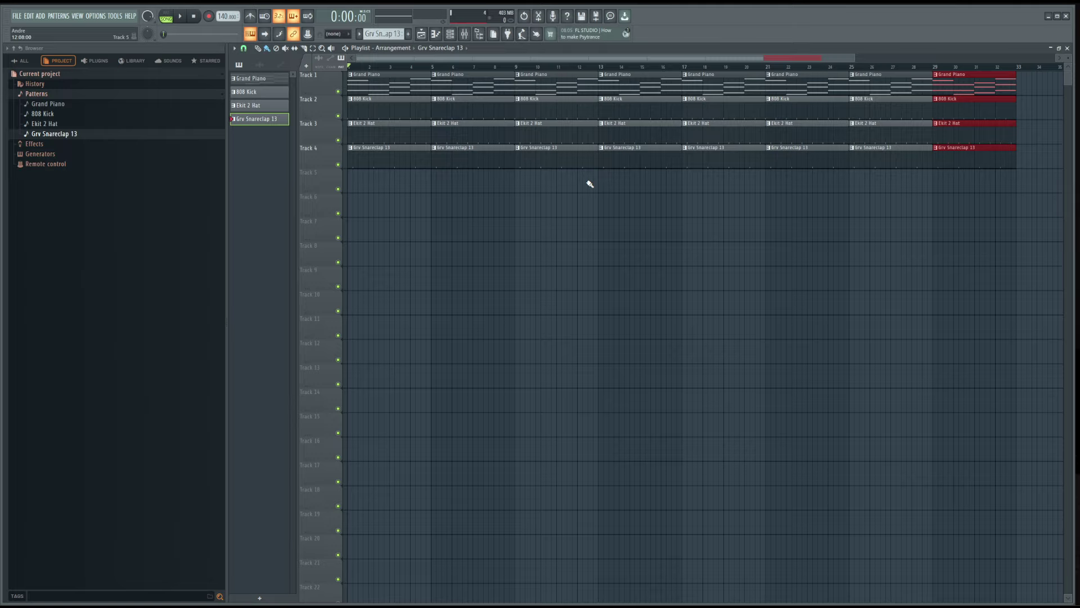
- Clear the clip selection, play the arrangement from the start and stop playback
click(585, 183)
right_click(588, 187)
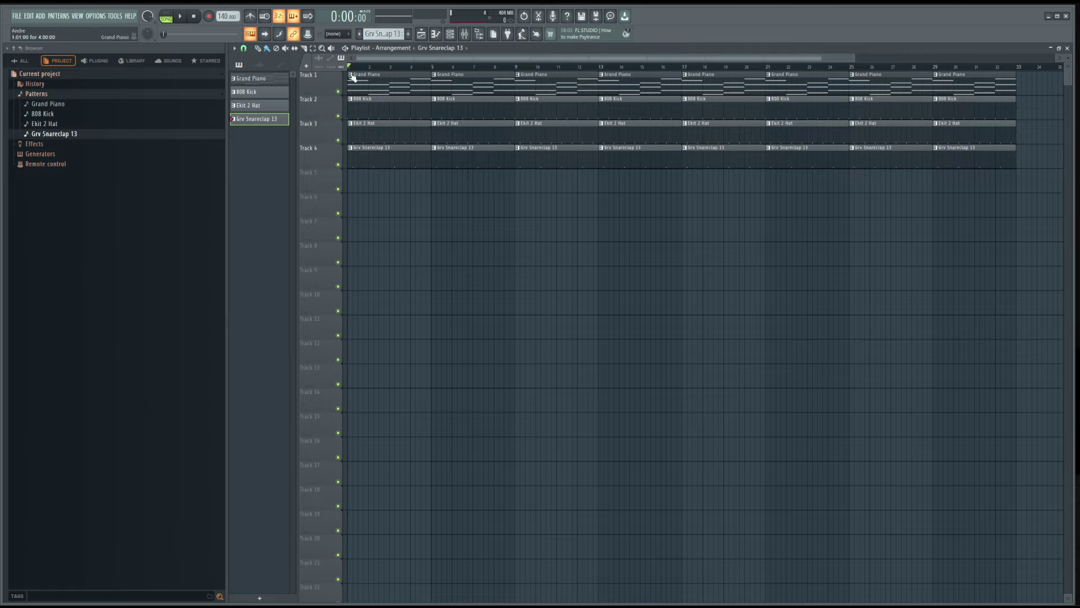
click(186, 17)
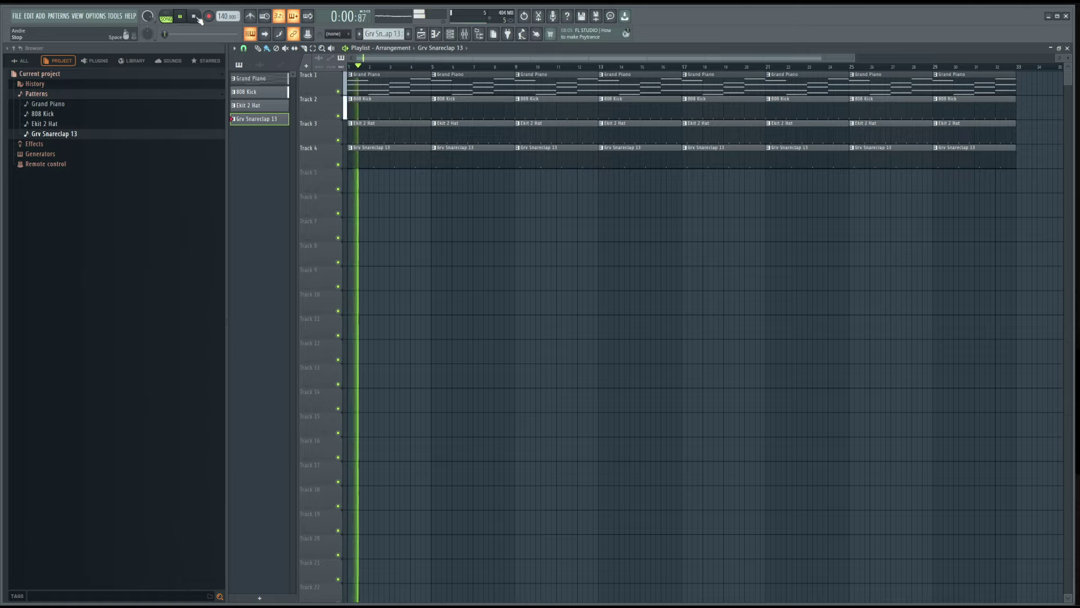
click(193, 16)
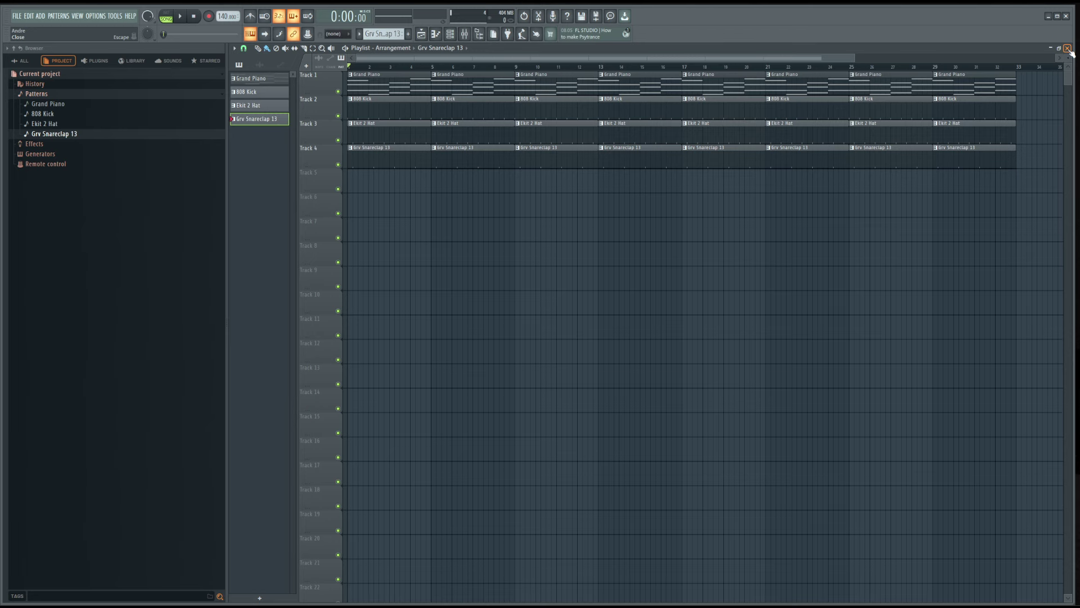
- Close the playlist, bring the mixer to the front and load Fruity Chorus in the first effect slot of Insert 5
click(1067, 48)
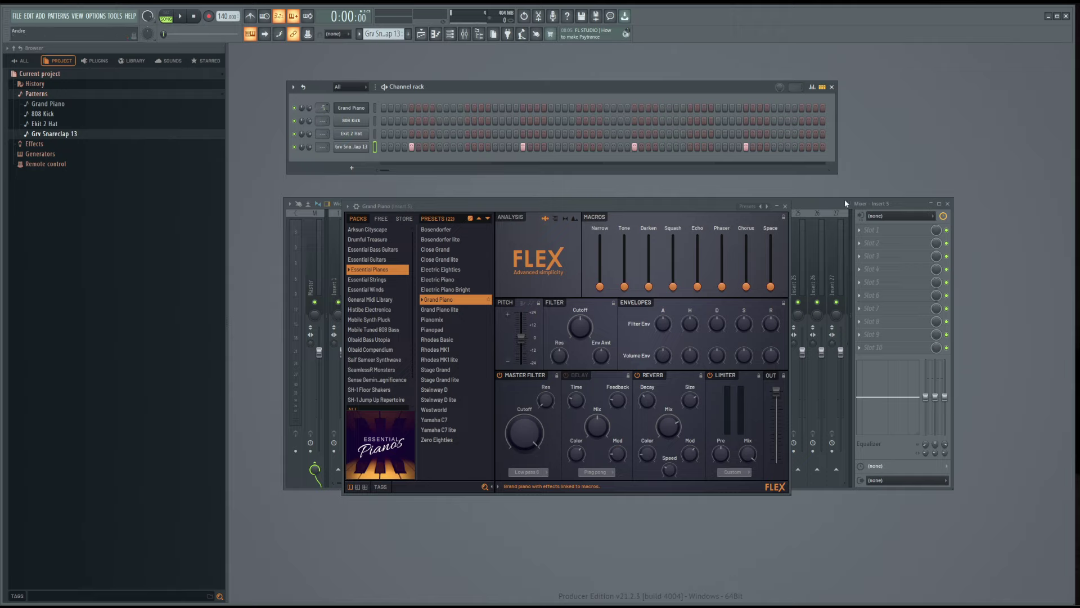
click(466, 36)
click(465, 35)
click(465, 35)
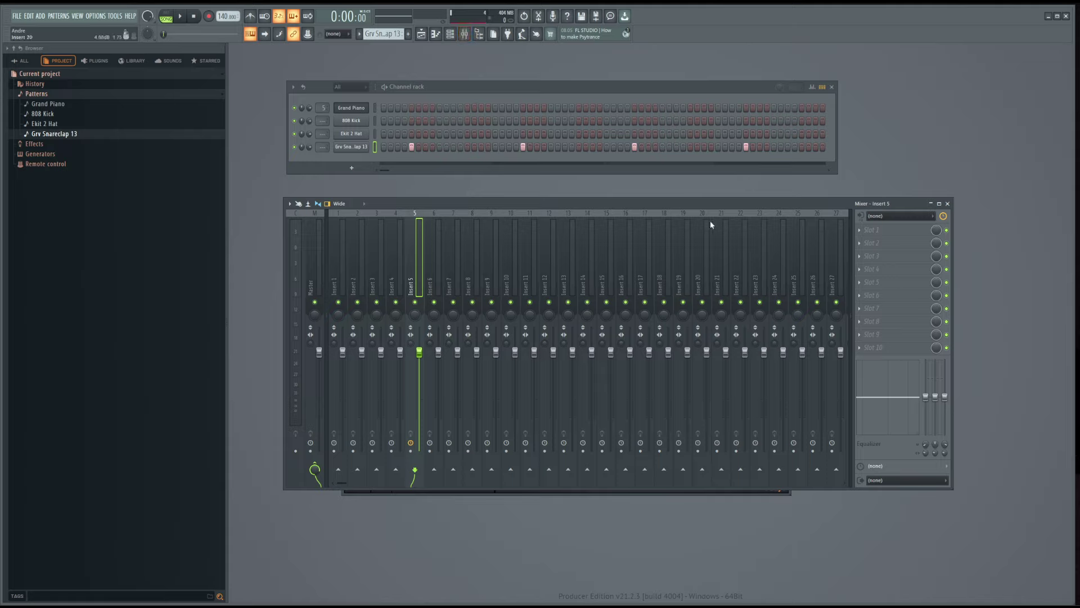
click(858, 231)
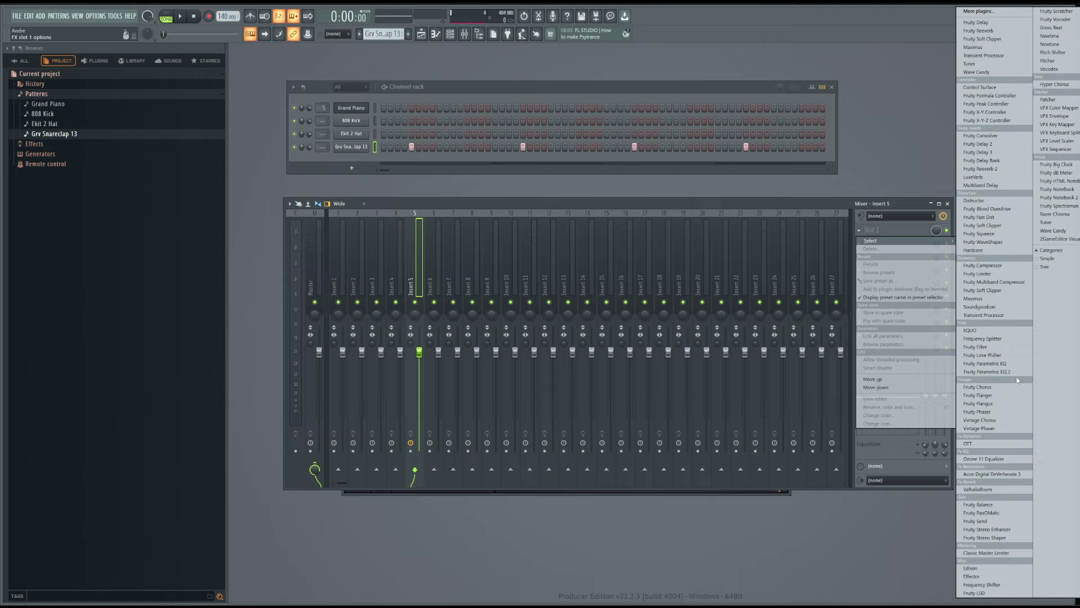
click(978, 387)
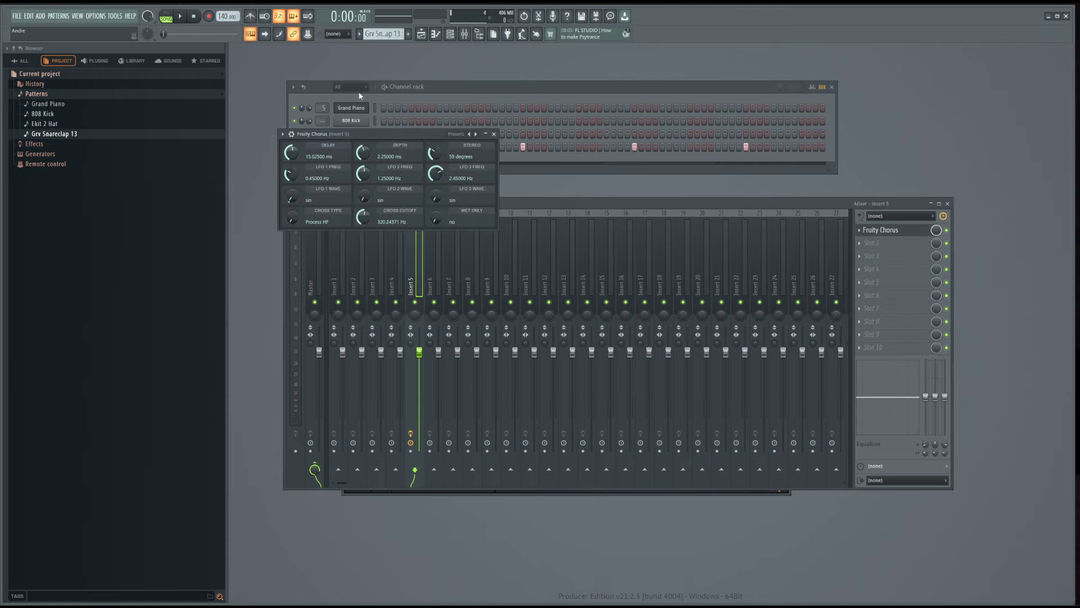
- Switch playback to pattern mode and select the Grand Piano pattern
click(166, 18)
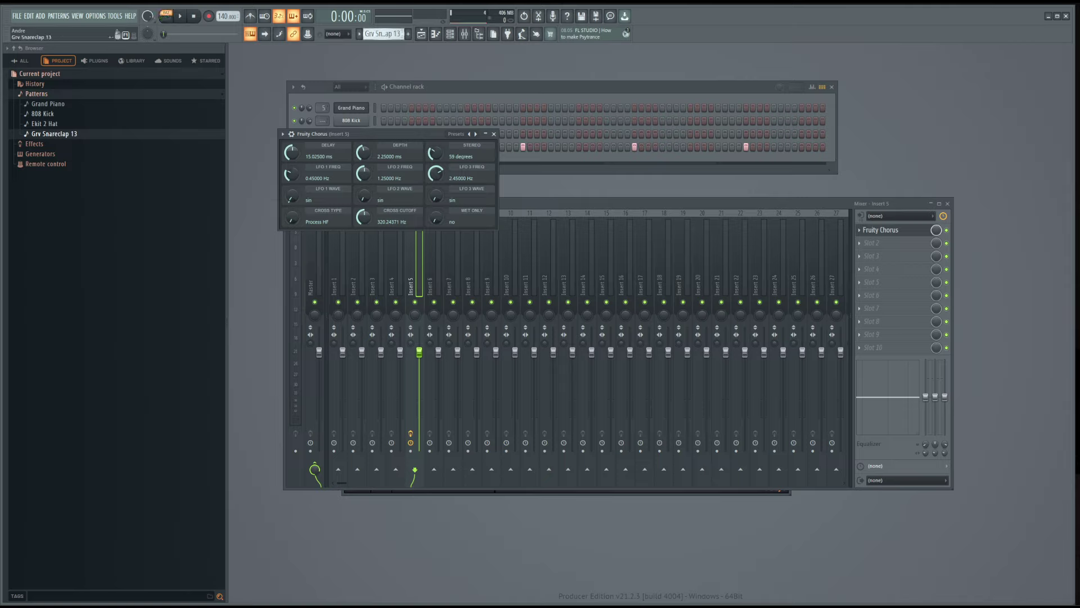
click(384, 33)
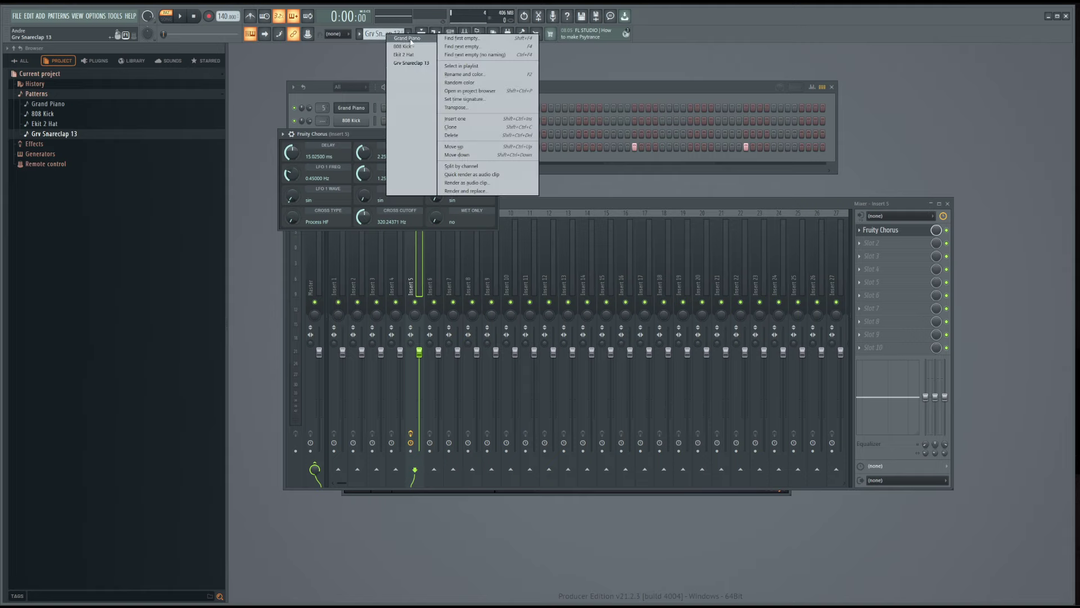
click(408, 38)
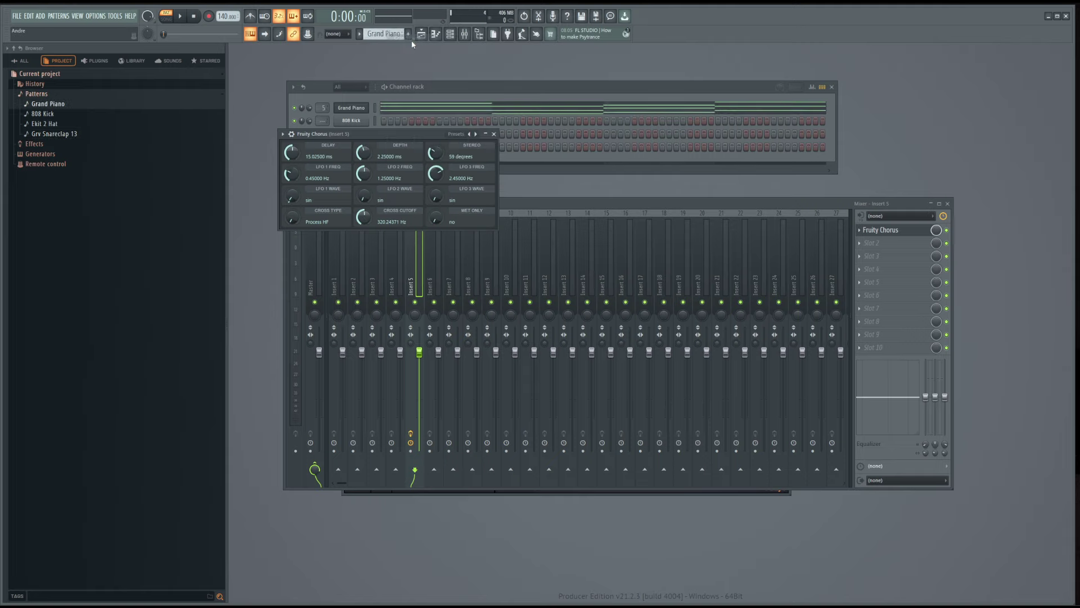
click(390, 37)
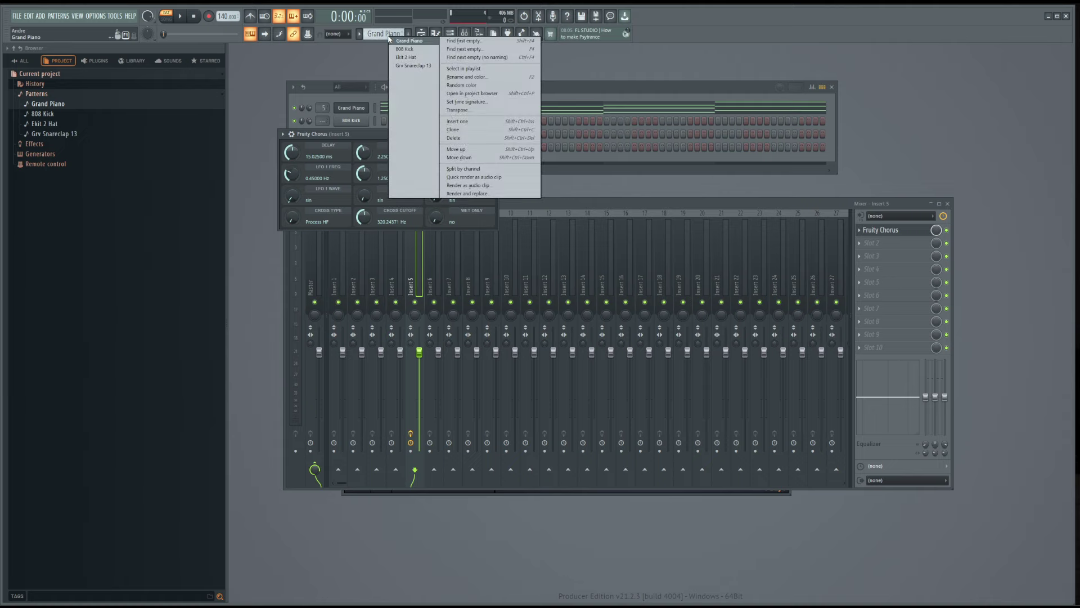
click(385, 32)
mouse_move(384, 32)
mouse_down()
mouse_move(384, 16)
mouse_move(384, 35)
mouse_up()
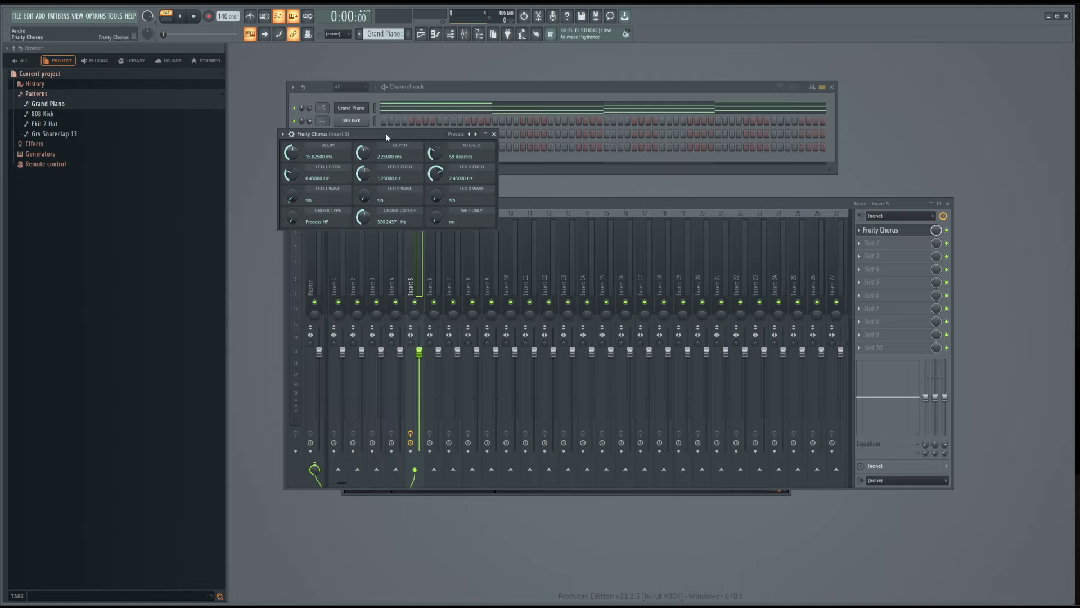
- Move the Fruity Chorus window over the mixer, play the Grand Piano pattern with the effect loaded and stop playback
drag(386, 134, 448, 206)
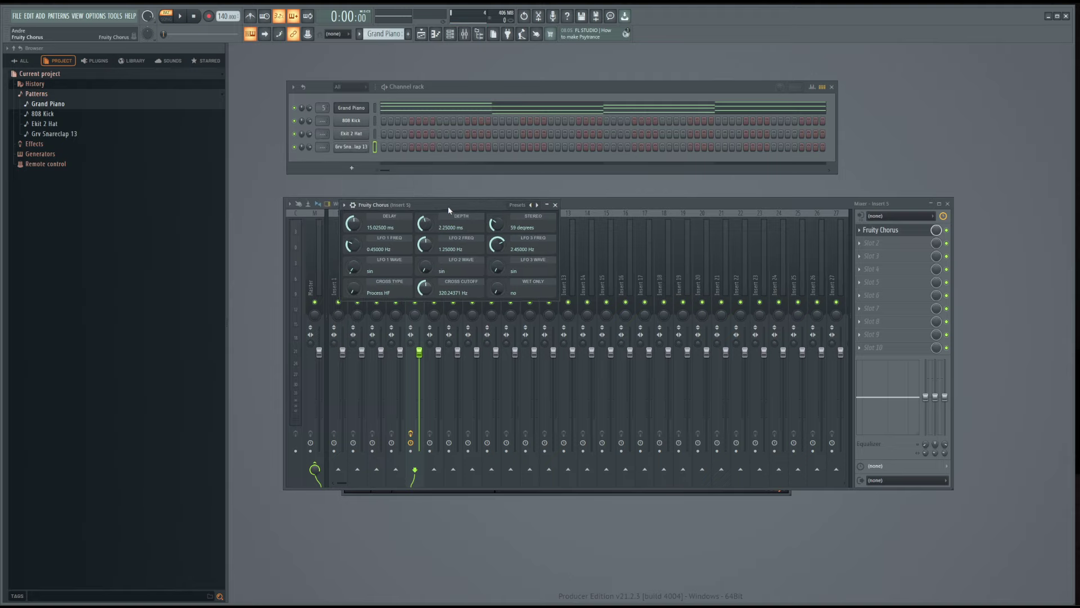
click(180, 18)
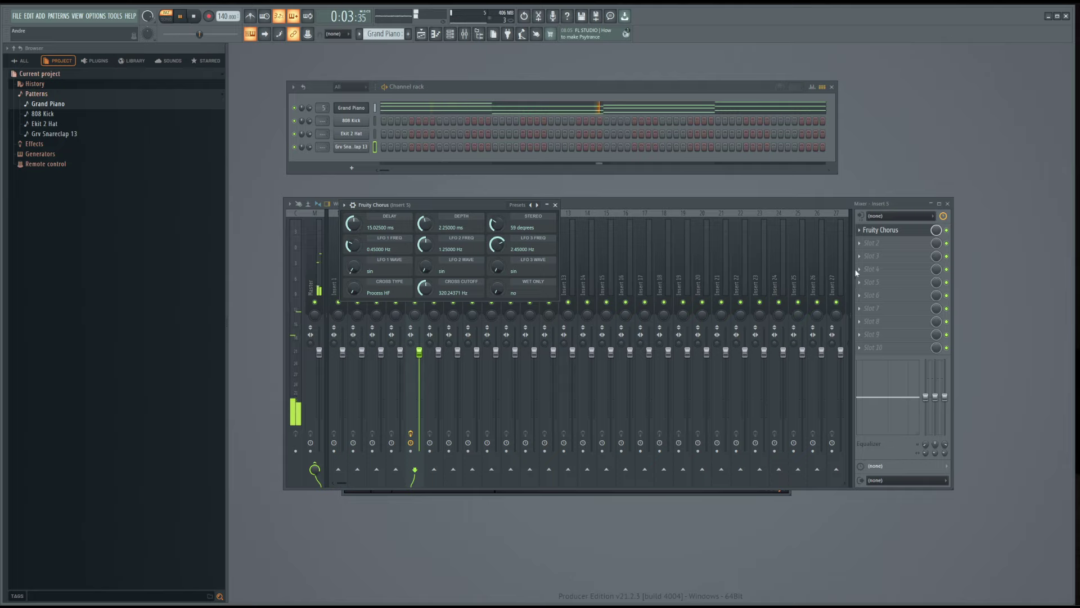
key(space)
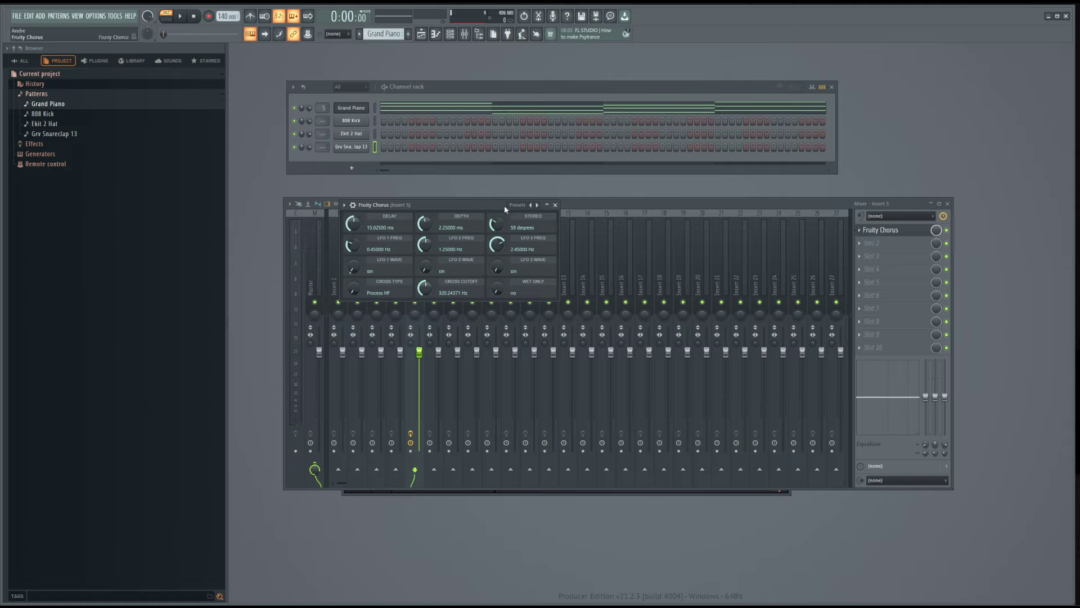
- Audition the Fruity Chorus presets while the Grand Piano pattern plays, ending on Low Enhance, and stop playback
right_click(538, 206)
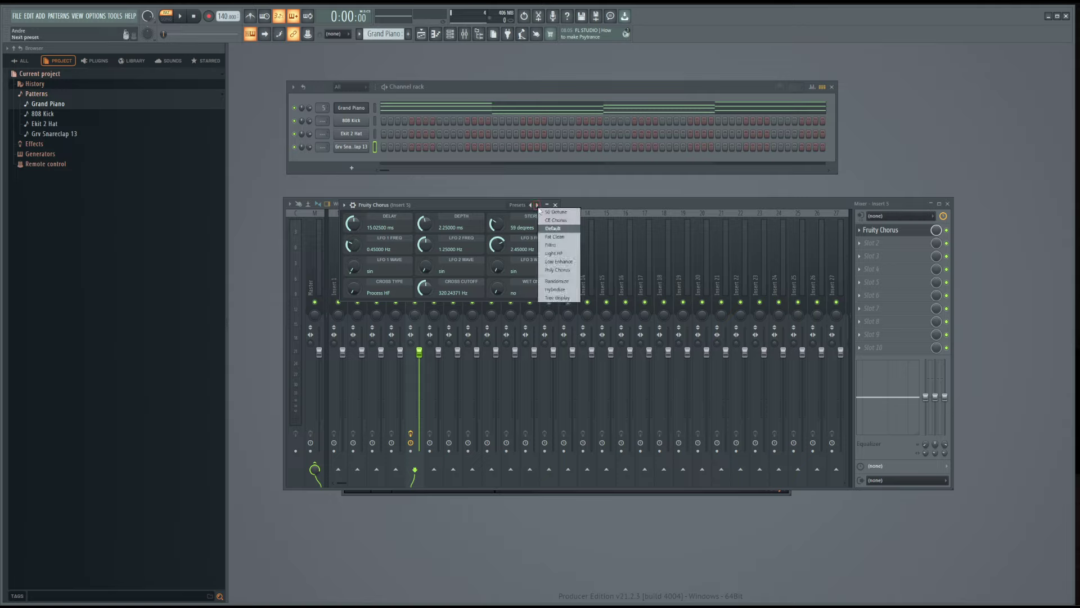
click(565, 246)
key(space)
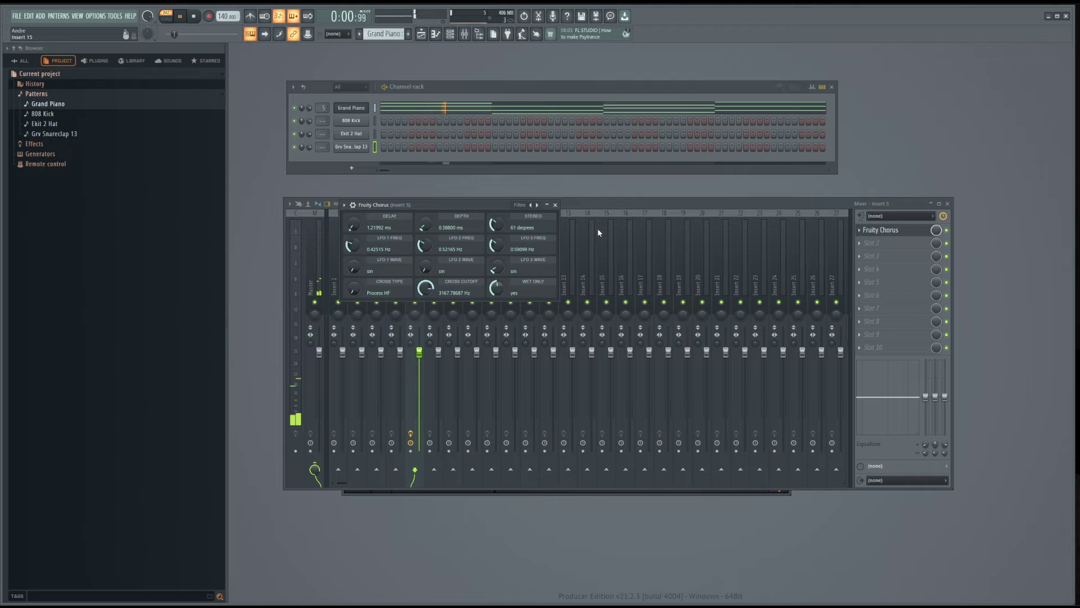
click(537, 204)
click(537, 205)
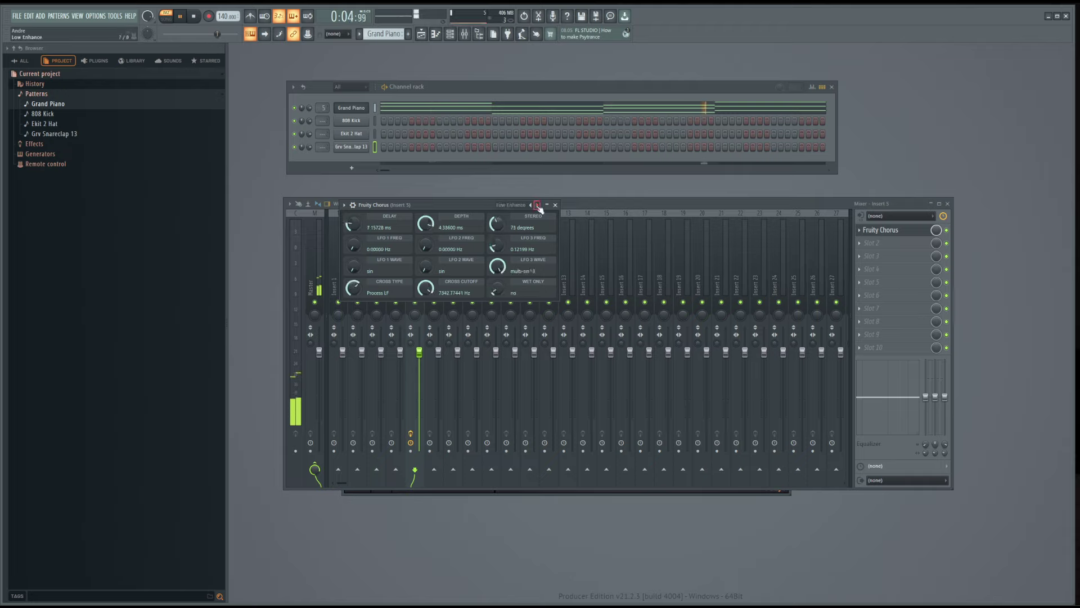
click(537, 205)
click(537, 204)
click(537, 205)
click(537, 205)
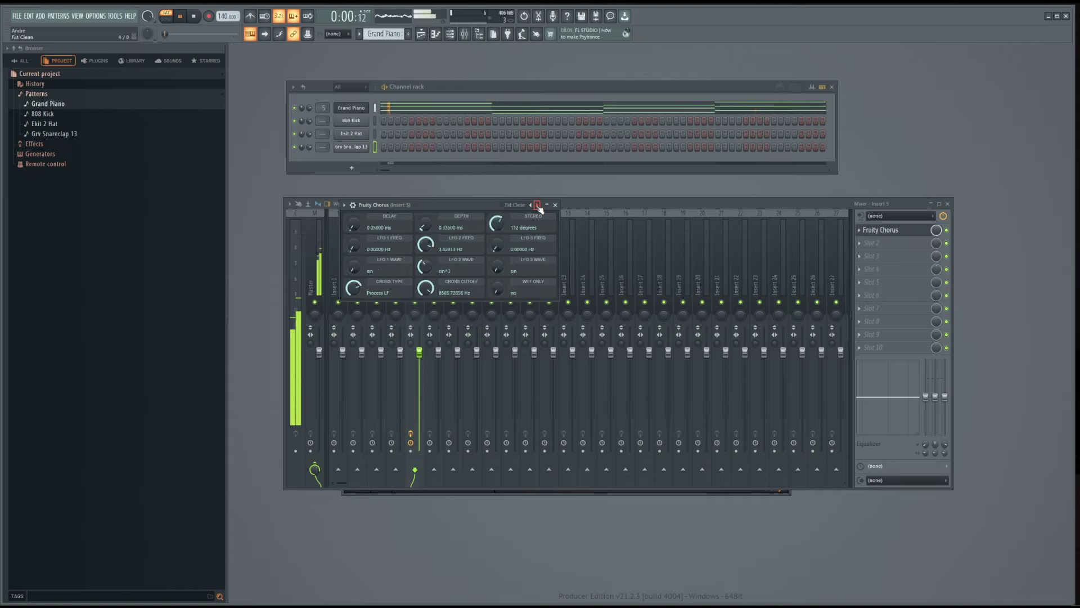
click(537, 204)
click(537, 205)
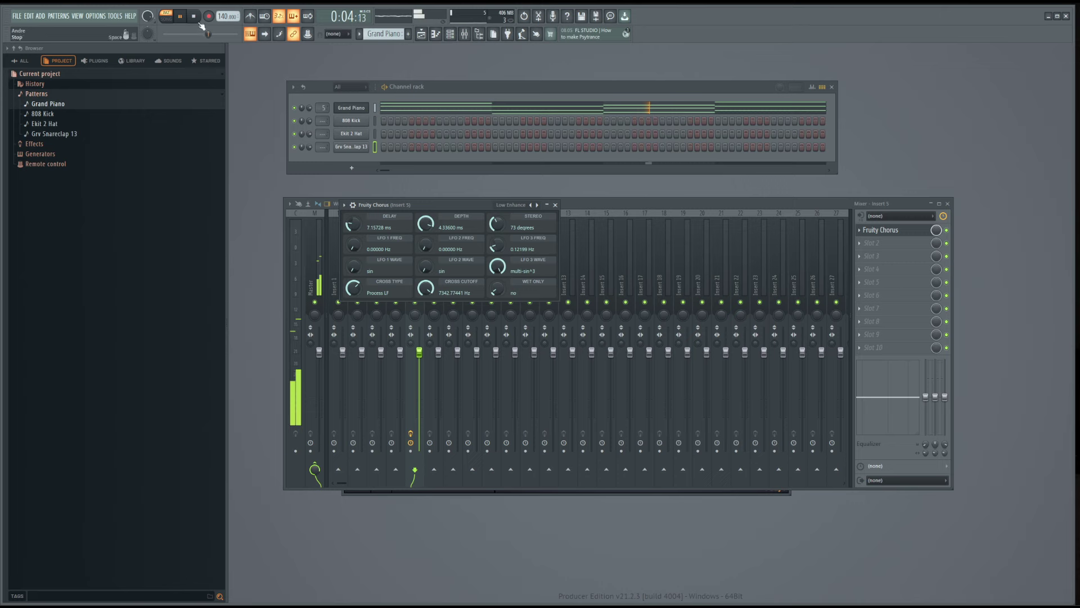
key(space)
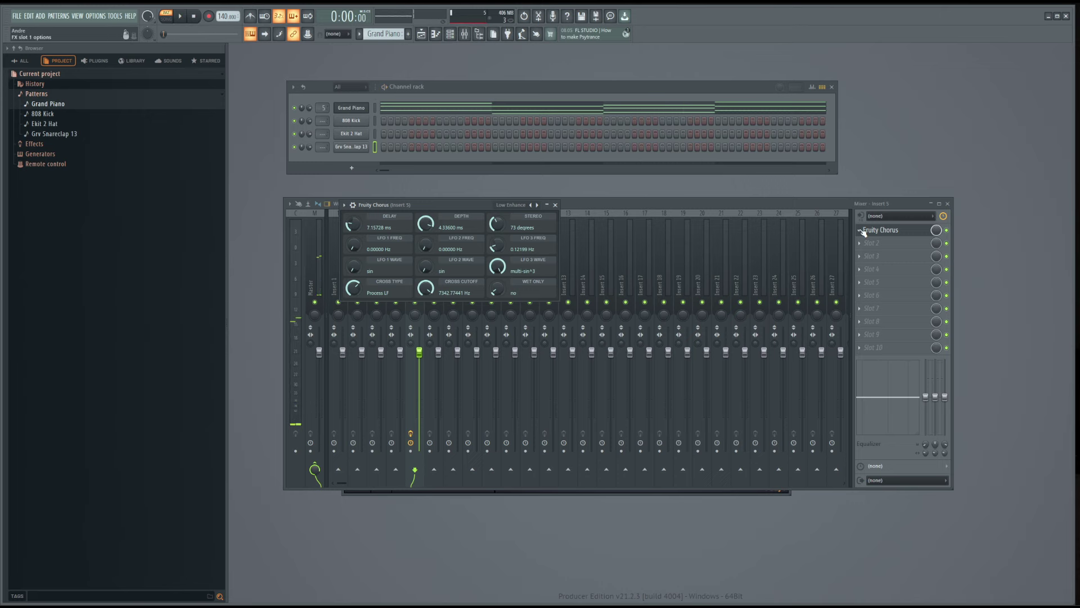
- Replace Fruity Chorus in the first slot of Insert 5 with Fruity Reeverb and move its window clear of the Insert 5 label
click(864, 232)
mouse_move(889, 241)
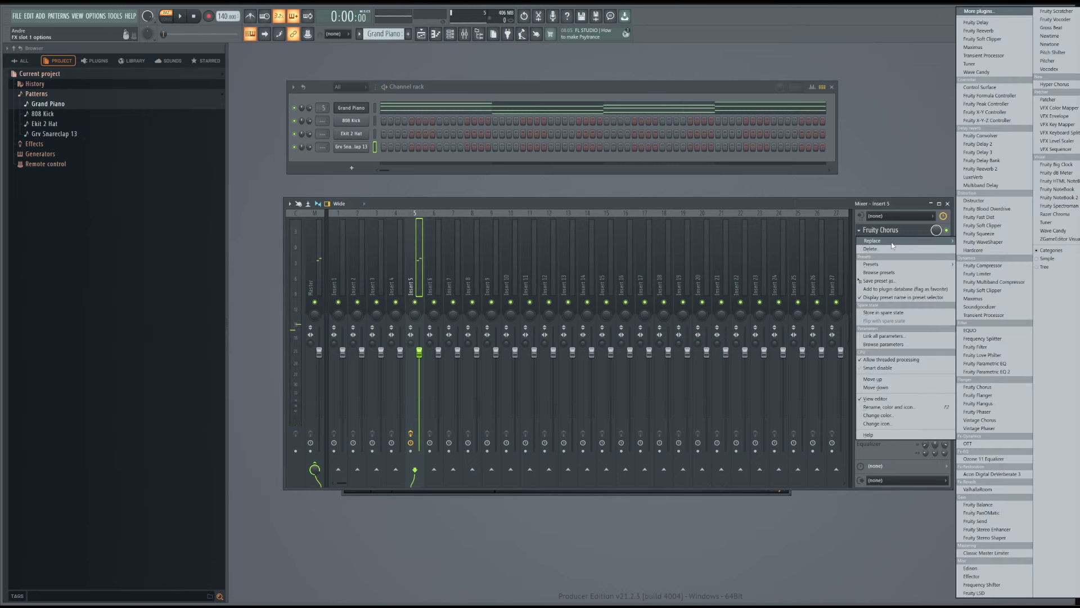
click(812, 197)
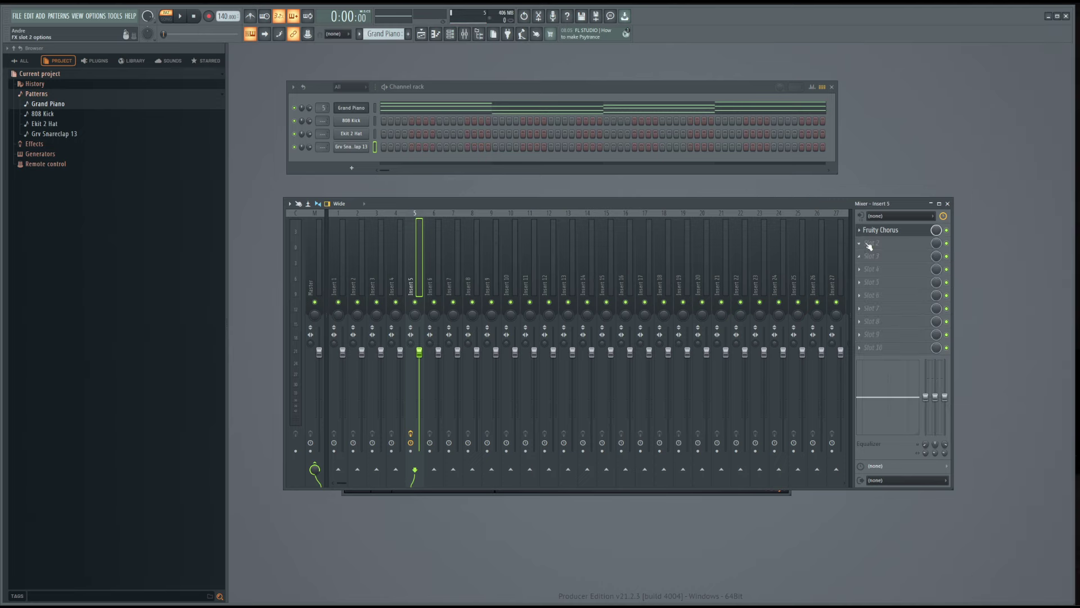
click(860, 232)
mouse_move(877, 242)
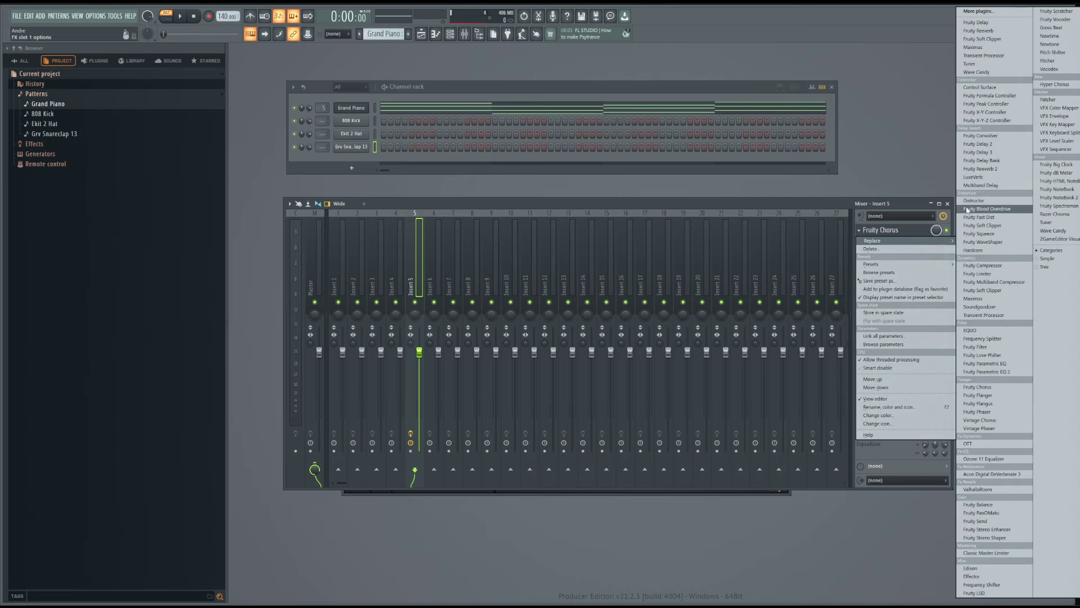
click(979, 30)
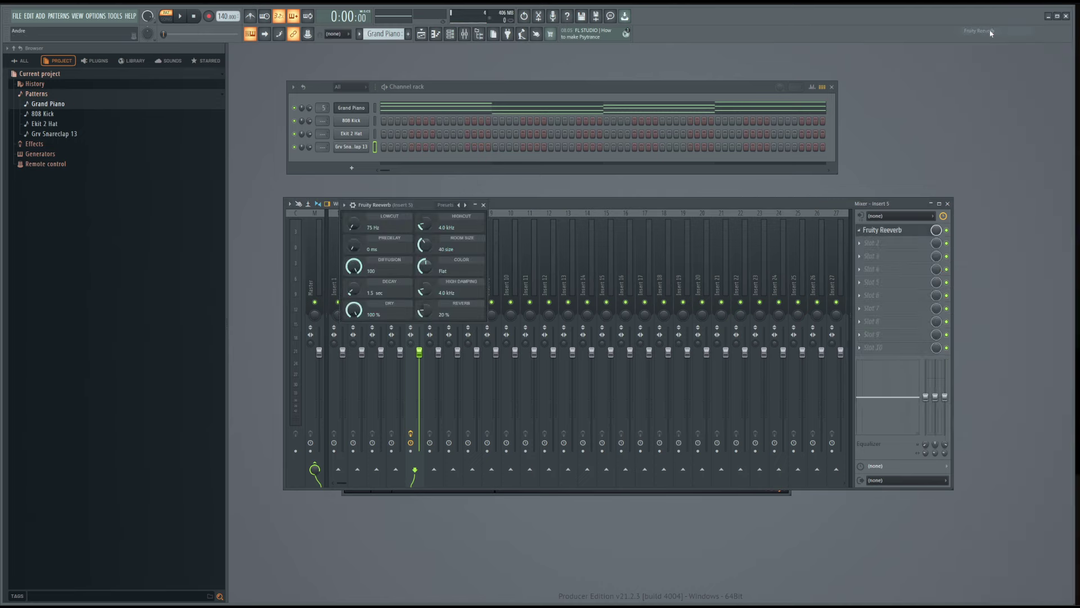
drag(408, 204, 484, 215)
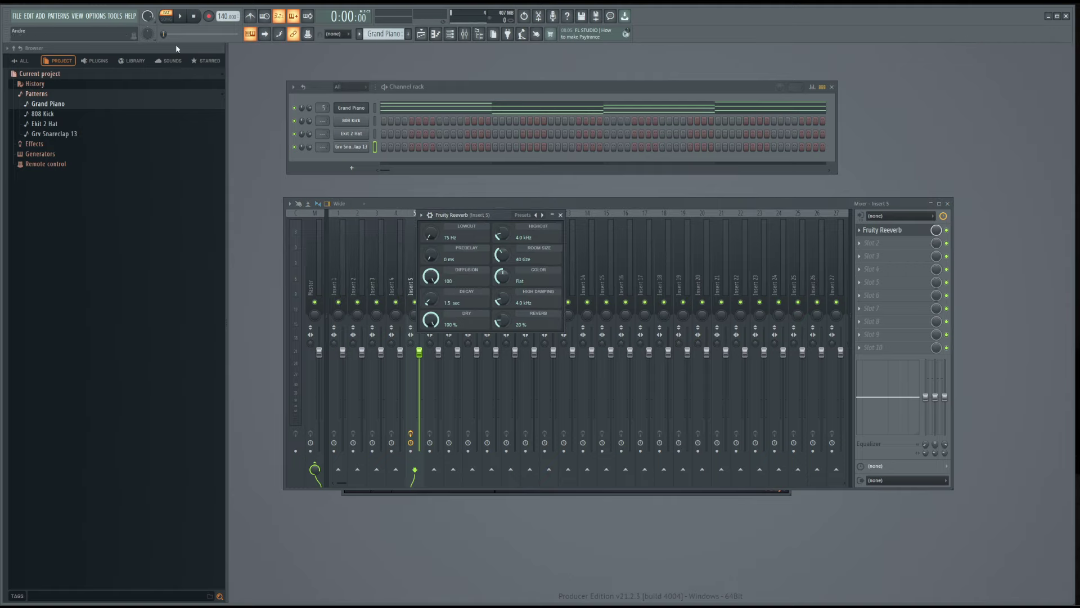
- Play the Grand Piano pattern, step through the Fruity Reeverb presets to Blur 50 and stop playback
click(181, 17)
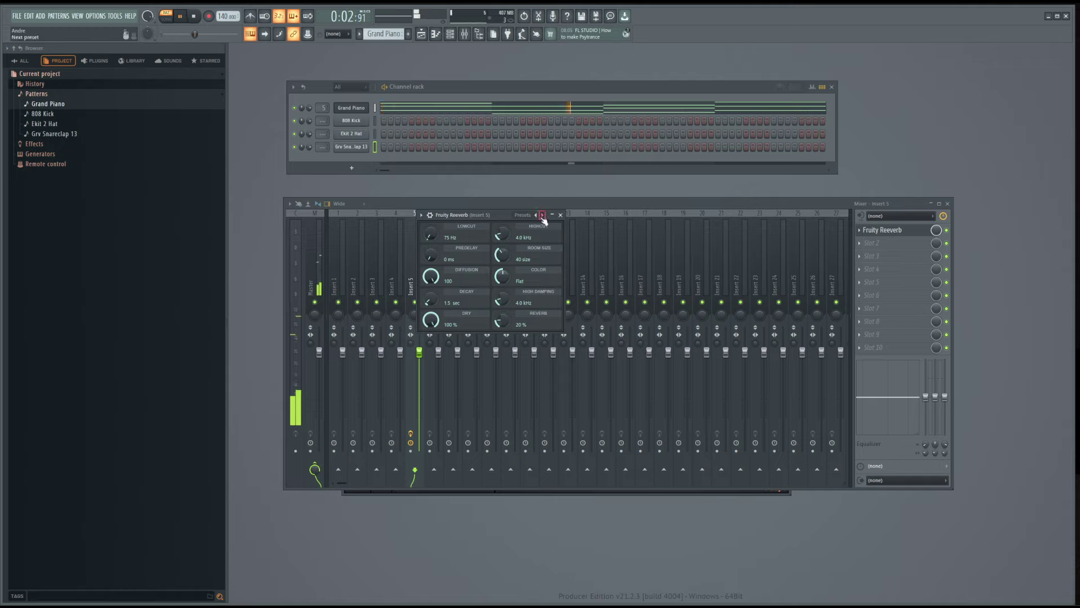
click(543, 215)
click(542, 215)
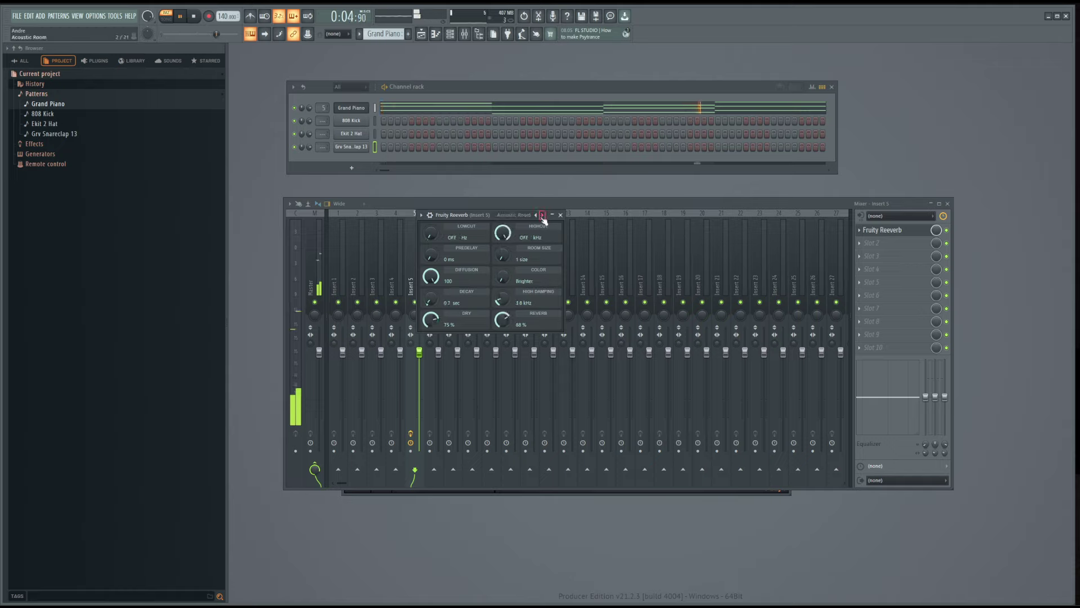
click(542, 215)
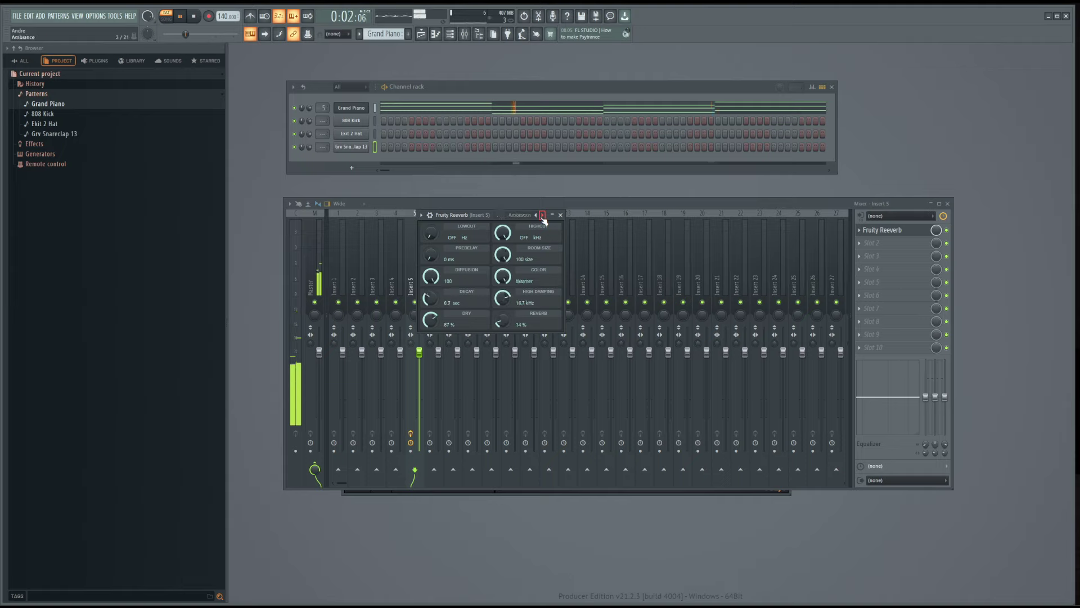
click(543, 215)
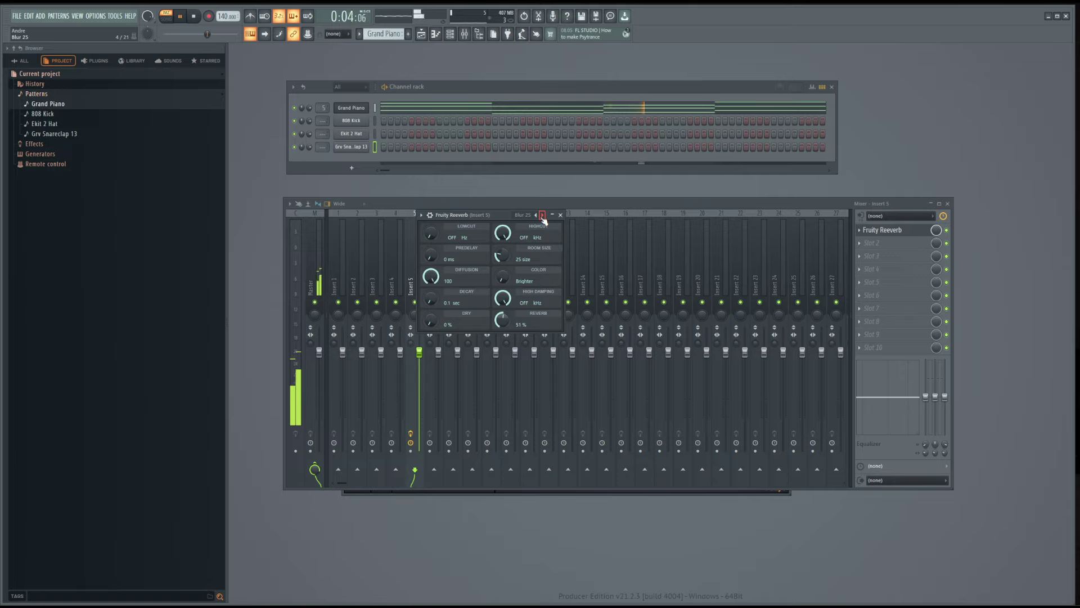
click(543, 215)
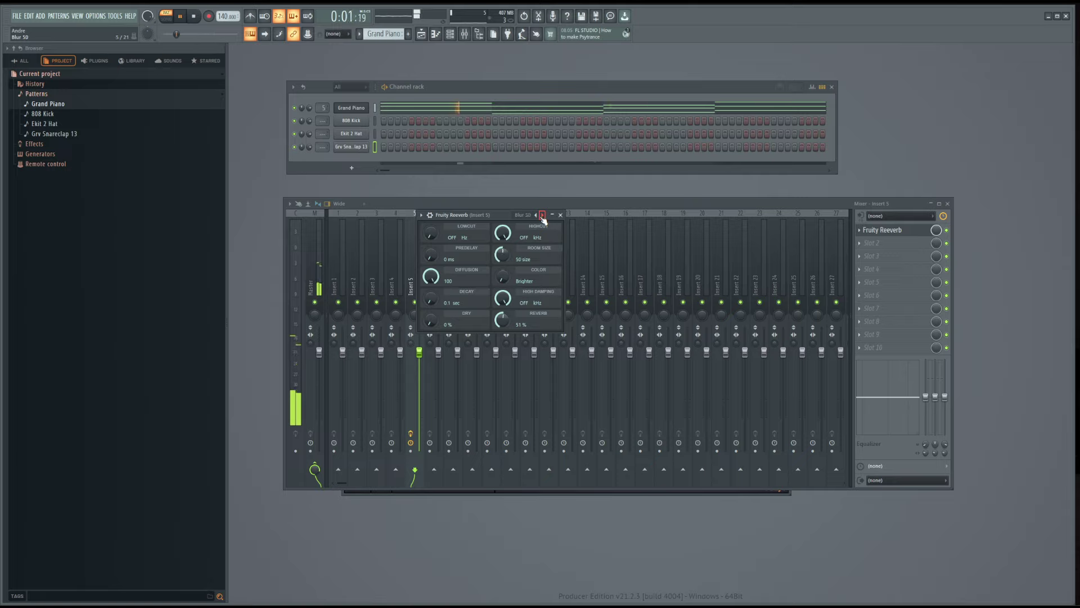
drag(483, 216, 515, 237)
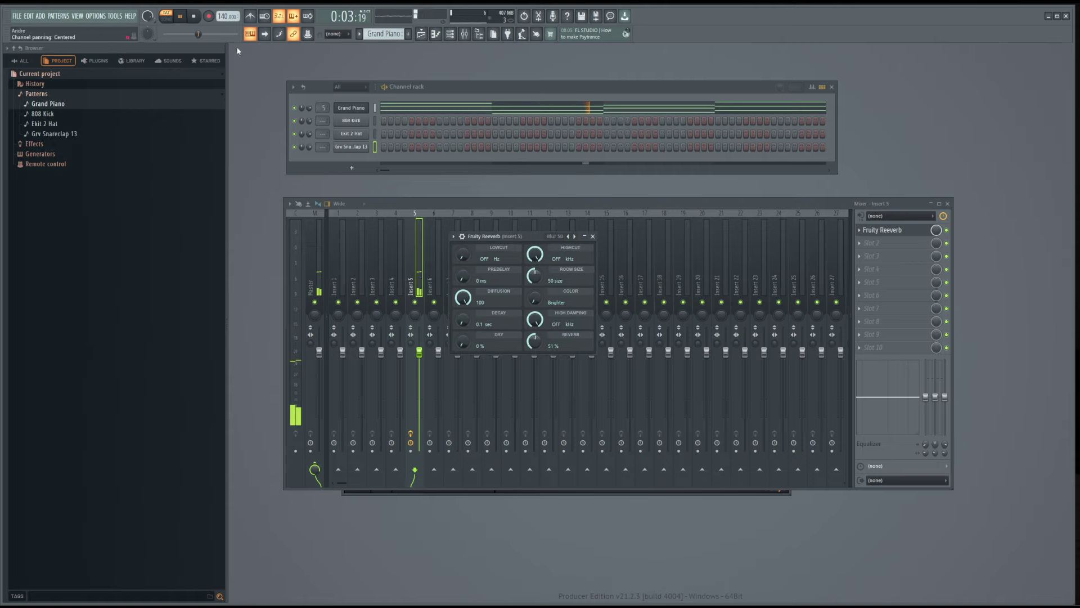
click(194, 17)
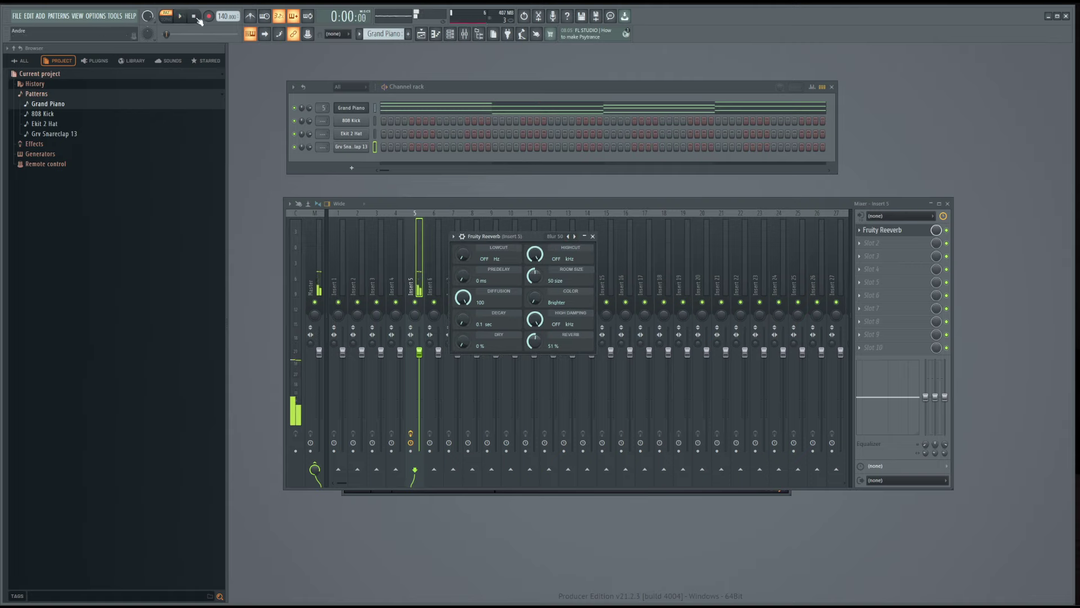
- Add Fruity Delay in the second effect slot of Insert 5 and play the Grand Piano pattern to hear it
click(861, 248)
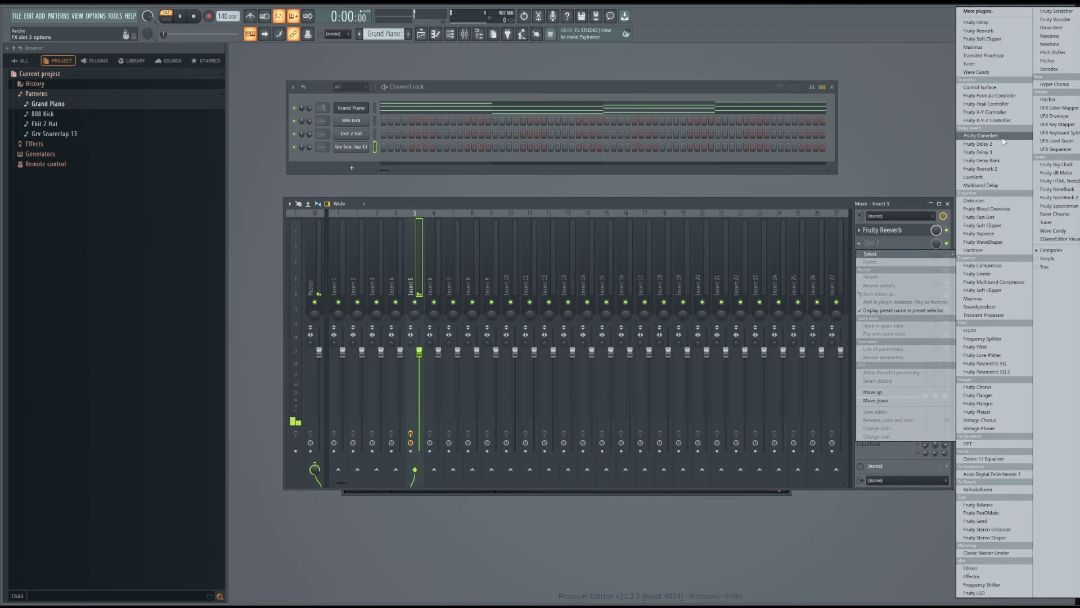
click(979, 23)
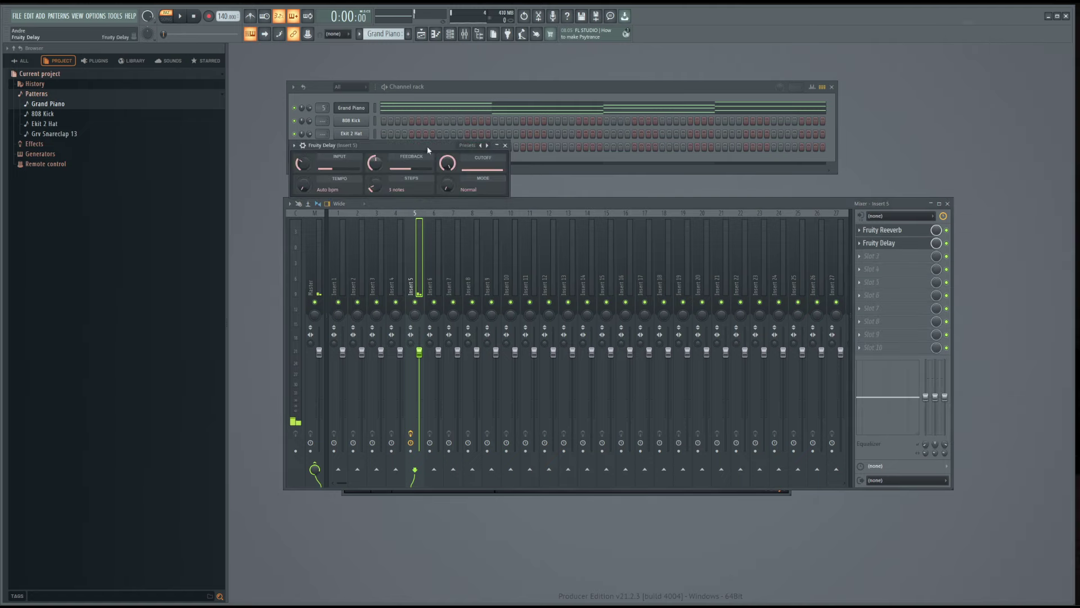
drag(427, 146, 425, 181)
key(space)
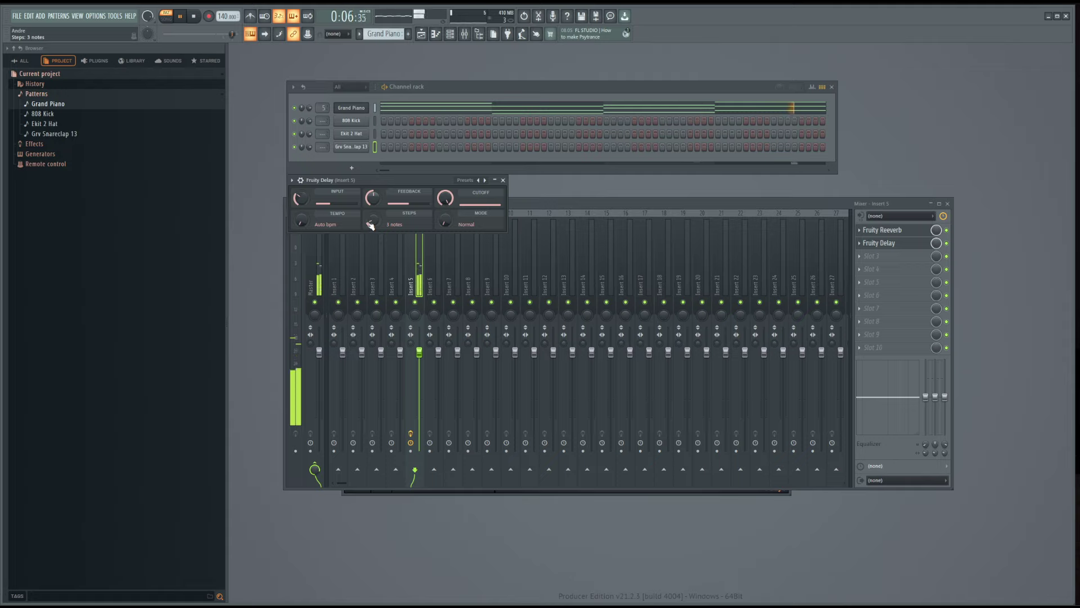
key(space)
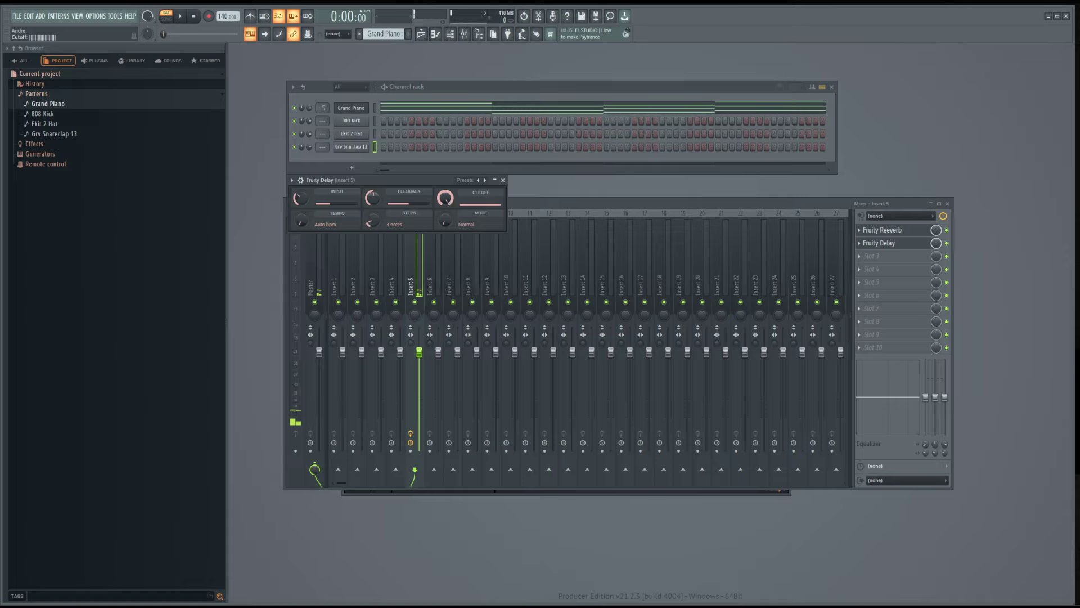
- Lower the Fruity Delay cutoff and disable the Fruity Reeverb slot on Insert 5
drag(445, 198, 445, 210)
click(948, 231)
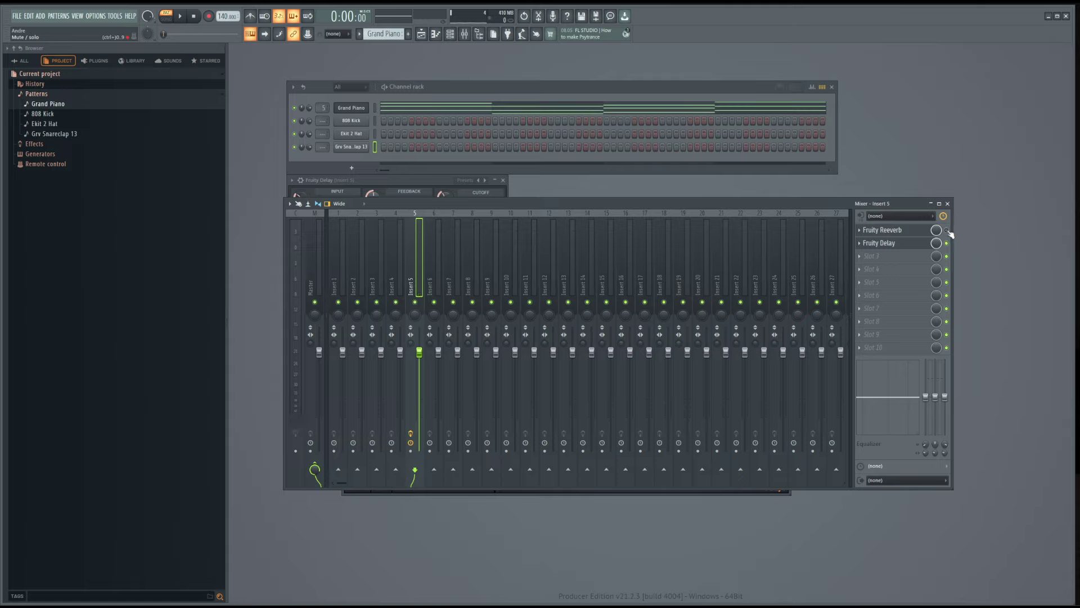
- Bring Fruity Delay into view, select the Grand Piano channel and play test notes while raising the delay's input level
drag(426, 180, 491, 201)
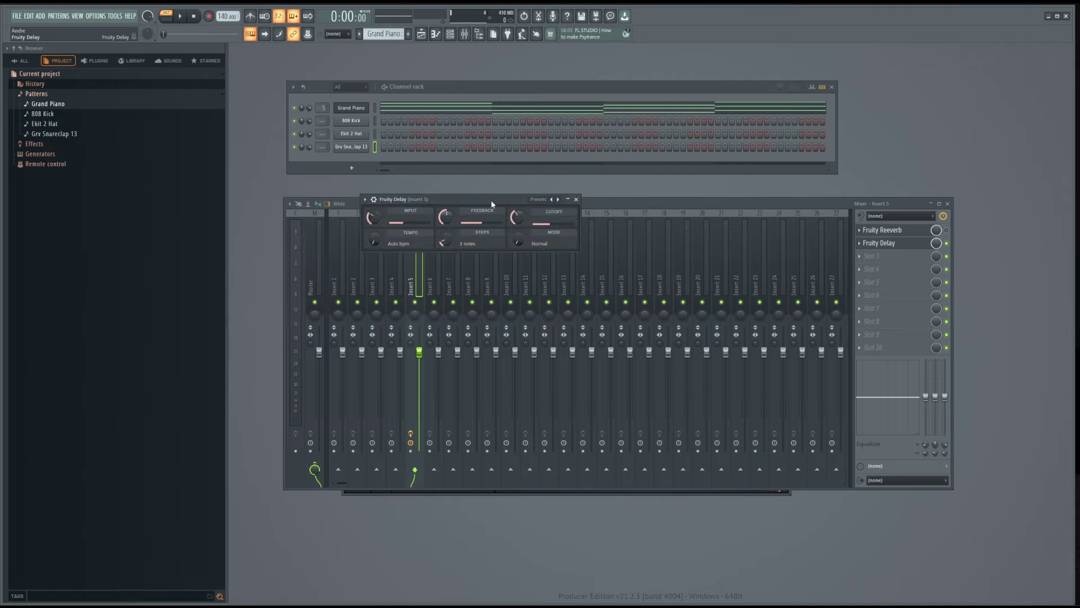
click(375, 107)
drag(488, 199, 499, 215)
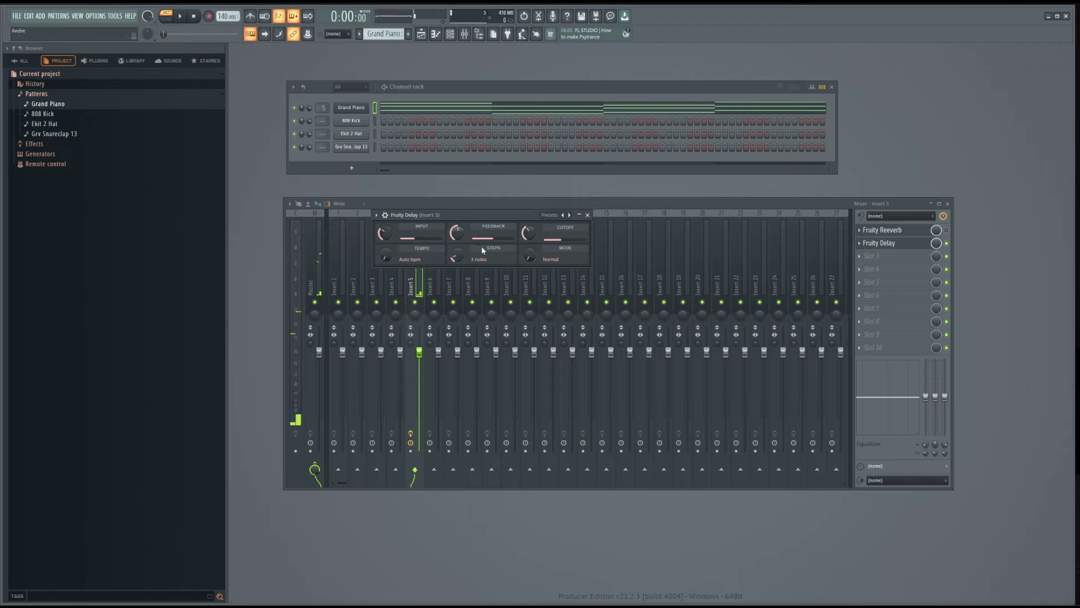
key(z)
key(z)
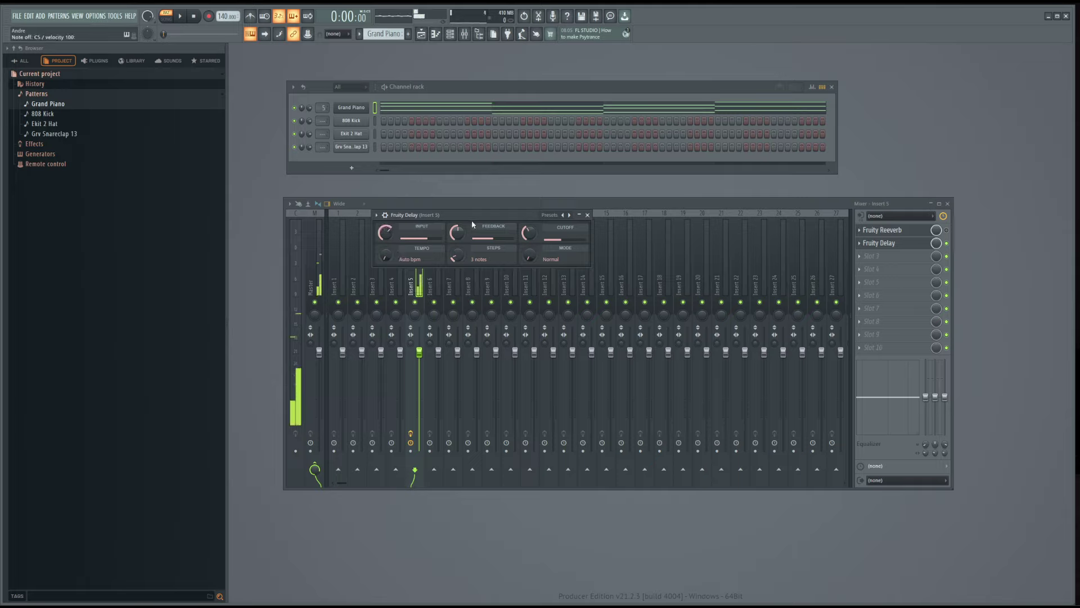
- Try a much faster Fruity Delay tempo instead of Auto bpm and play test notes to hear the echoes
drag(401, 262, 395, 235)
key(z)
key(z)
key(z)
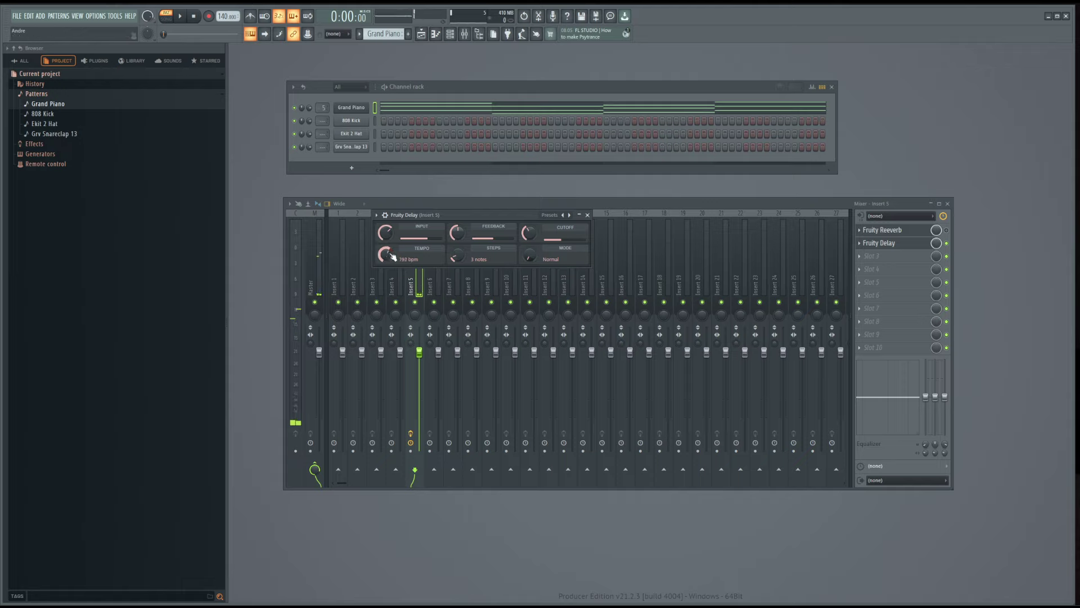
- Reset the Fruity Delay tempo and re-enable the Fruity Reeverb slot on Insert 5
right_click(390, 255)
click(404, 260)
click(947, 229)
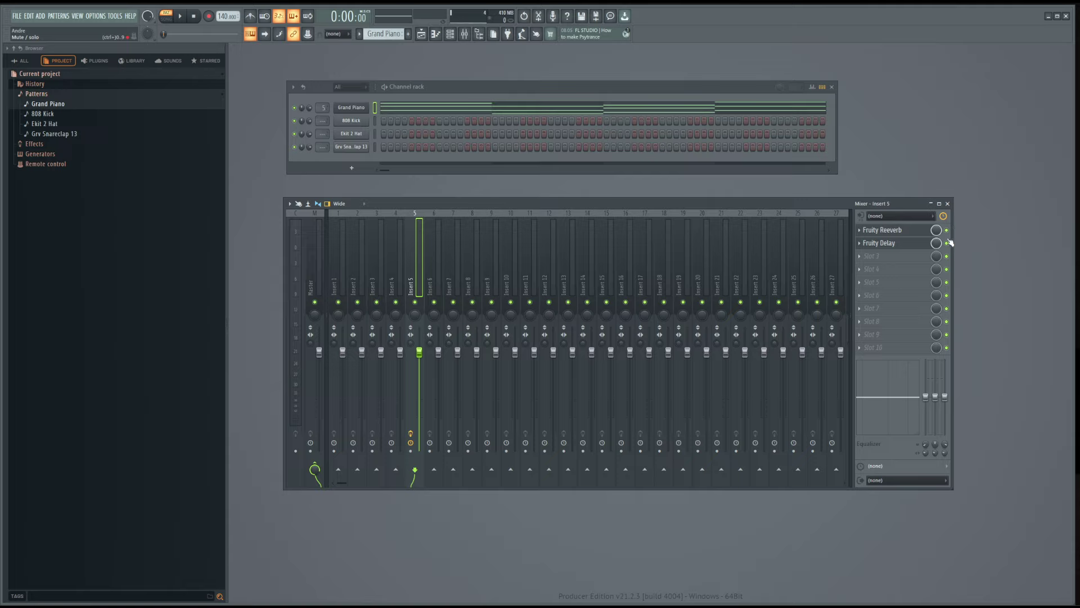
- Play the Grand Piano pattern while trying Insert 5's stereo separation in both directions, and reset it to Original
key(space)
right_click(411, 345)
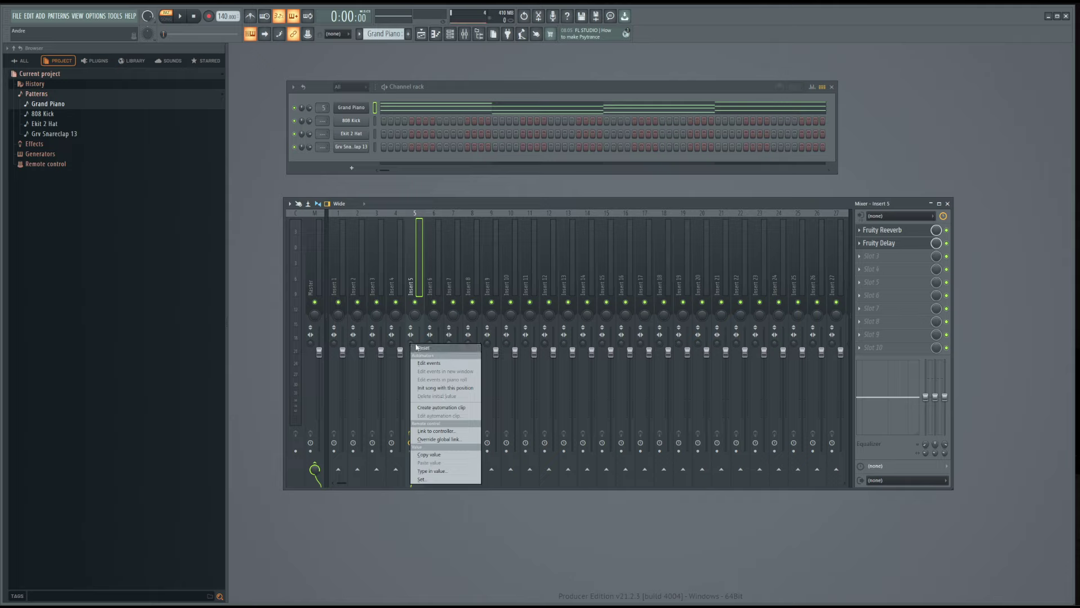
click(413, 347)
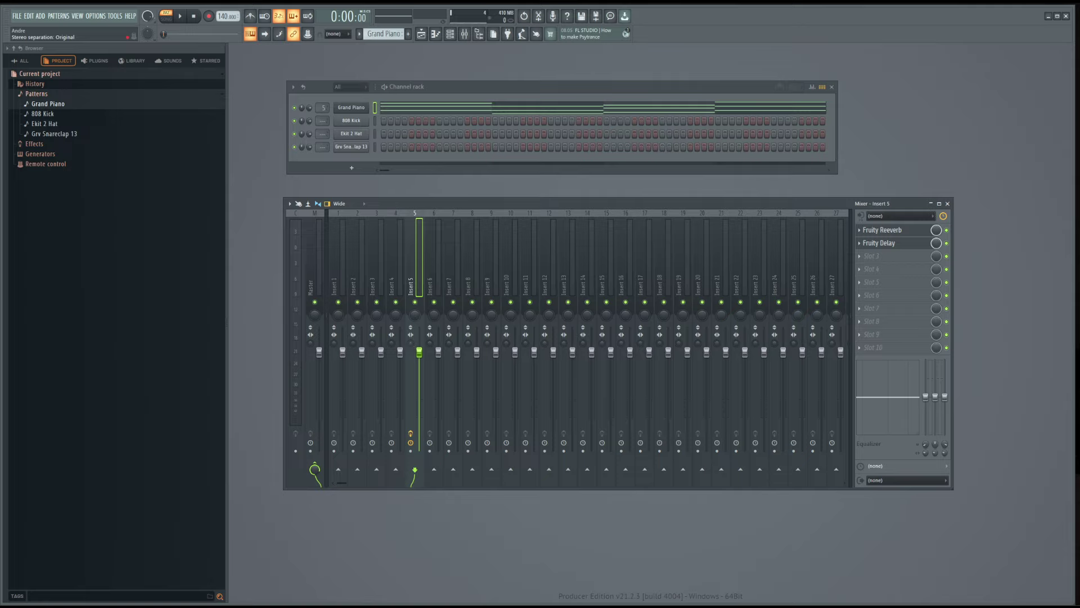
scroll(410, 342, down, 2)
key(space)
drag(411, 342, 411, 360)
key(space)
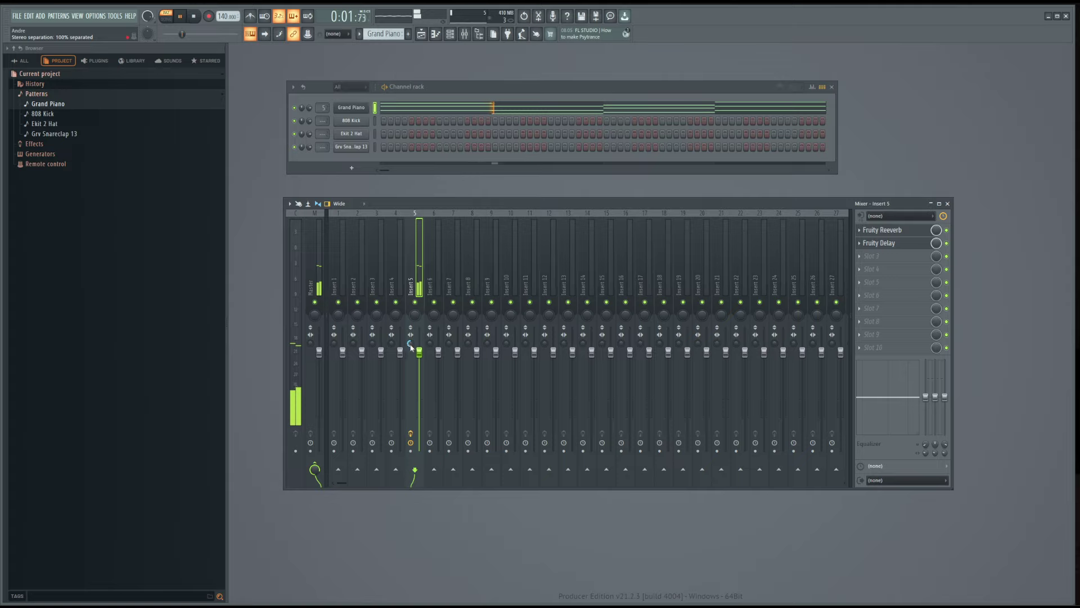
mouse_move(411, 345)
mouse_down()
mouse_move(411, 315)
mouse_move(412, 359)
mouse_up()
key(space)
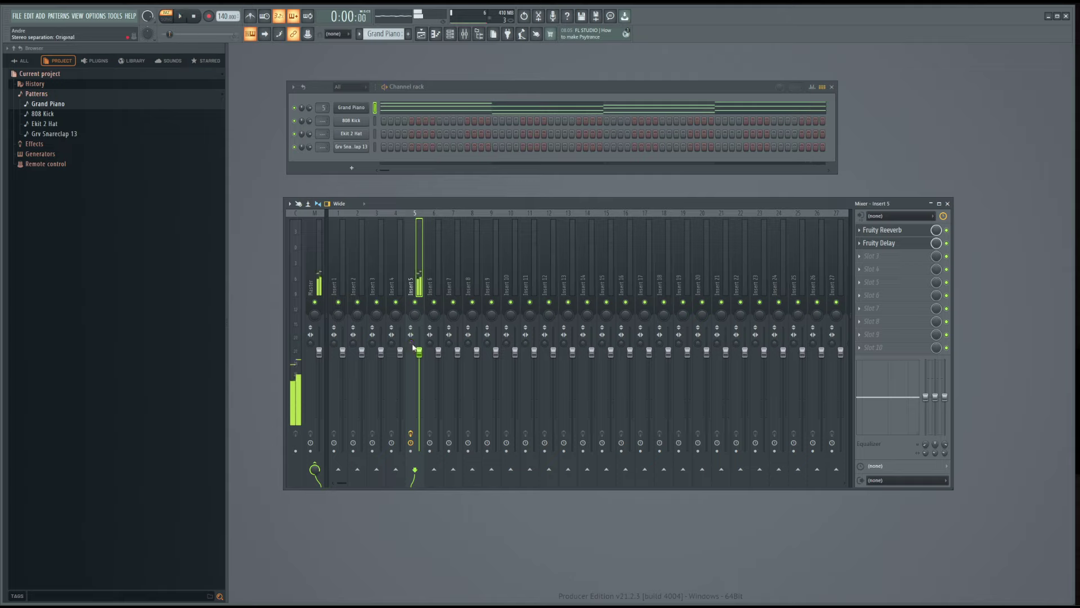
right_click(413, 347)
click(418, 348)
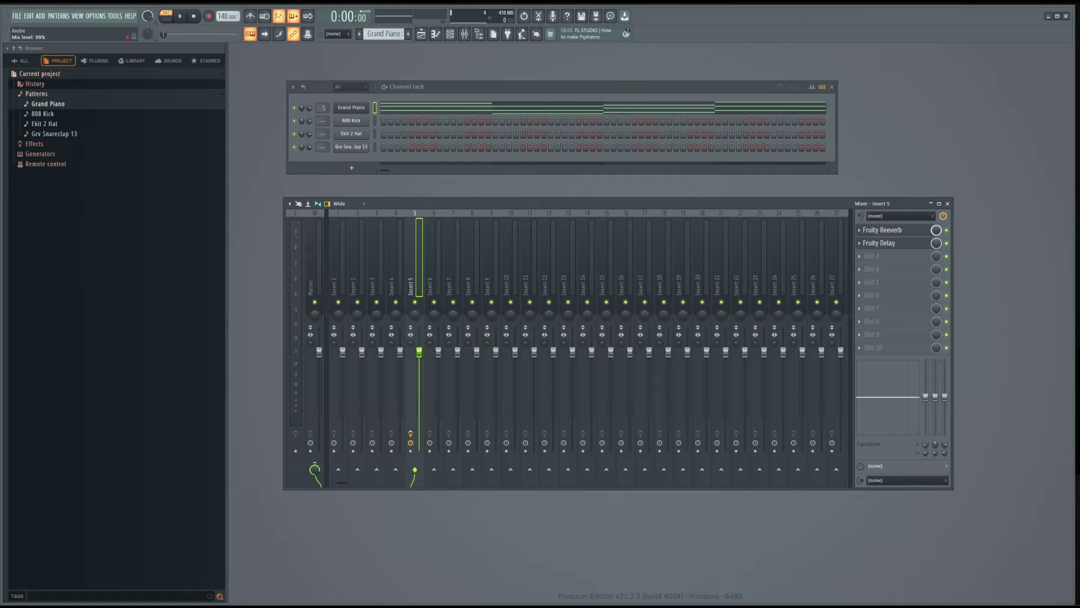
- Create an automation clip for the mix level of Fruity Reeverb on Insert 5
right_click(937, 230)
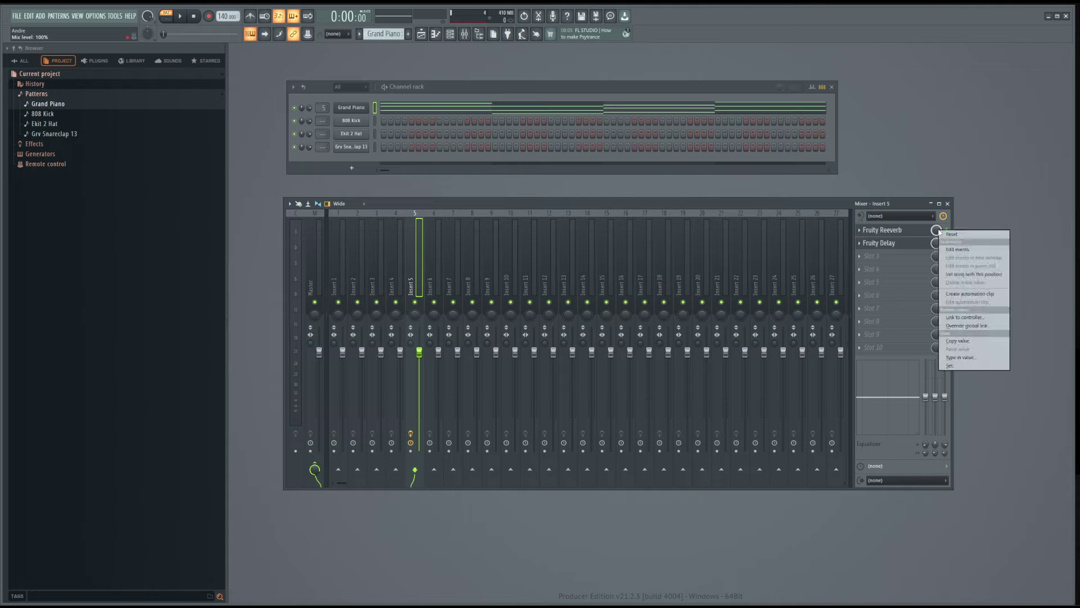
click(967, 294)
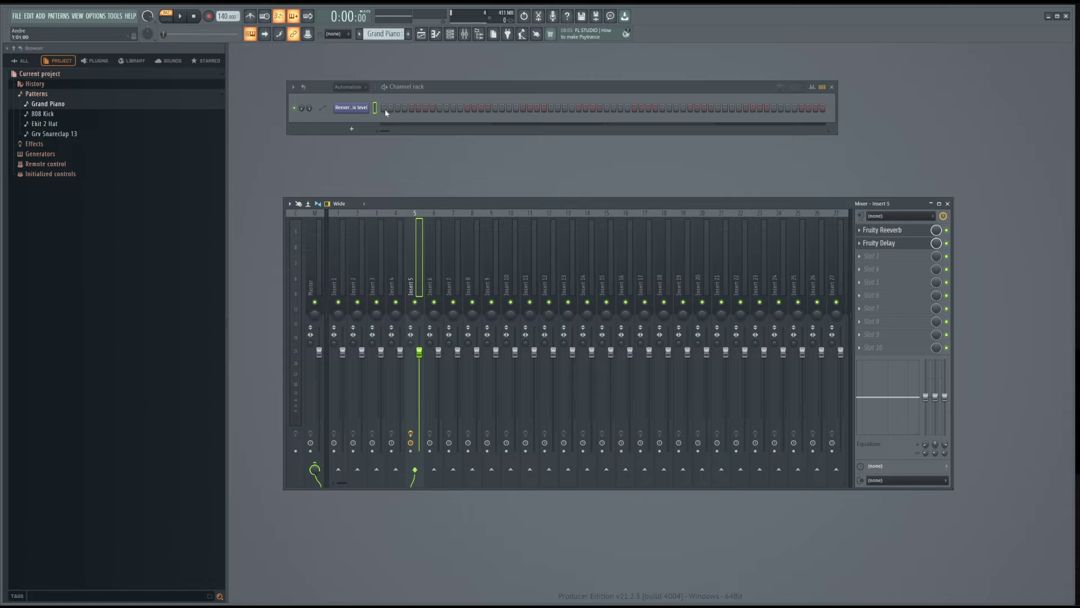
- Switch the channel rack filter to All and on to Unsorted, and open the playlist
click(364, 88)
click(354, 98)
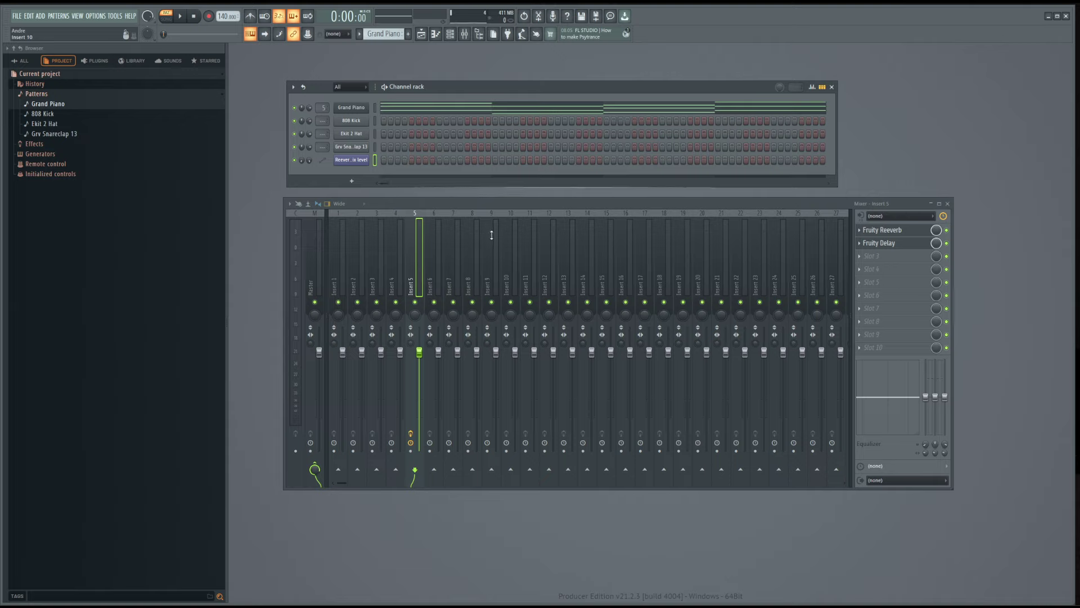
drag(454, 83, 471, 92)
click(366, 96)
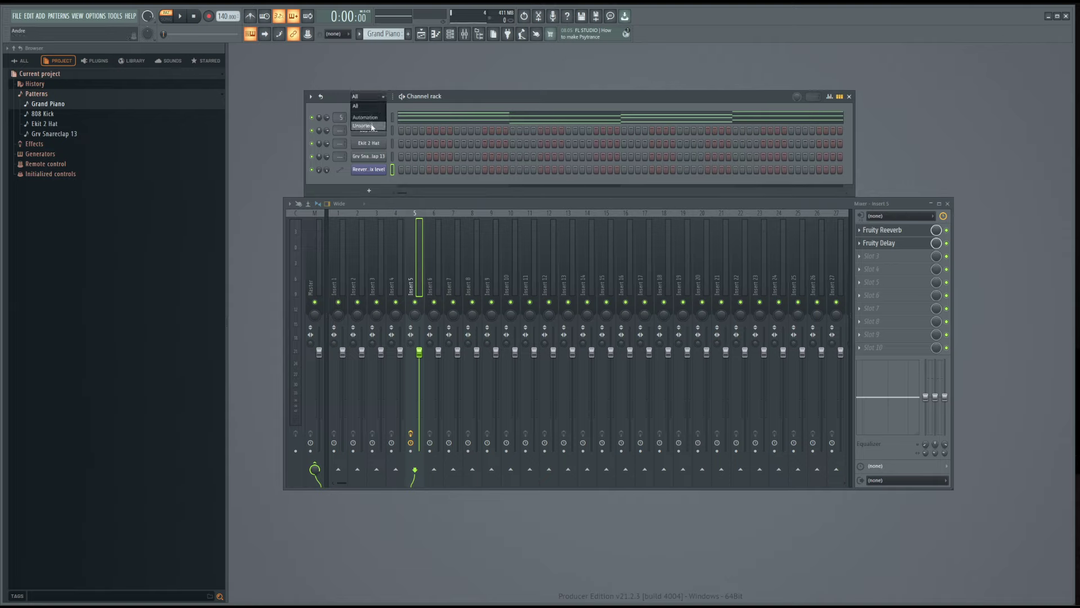
click(365, 127)
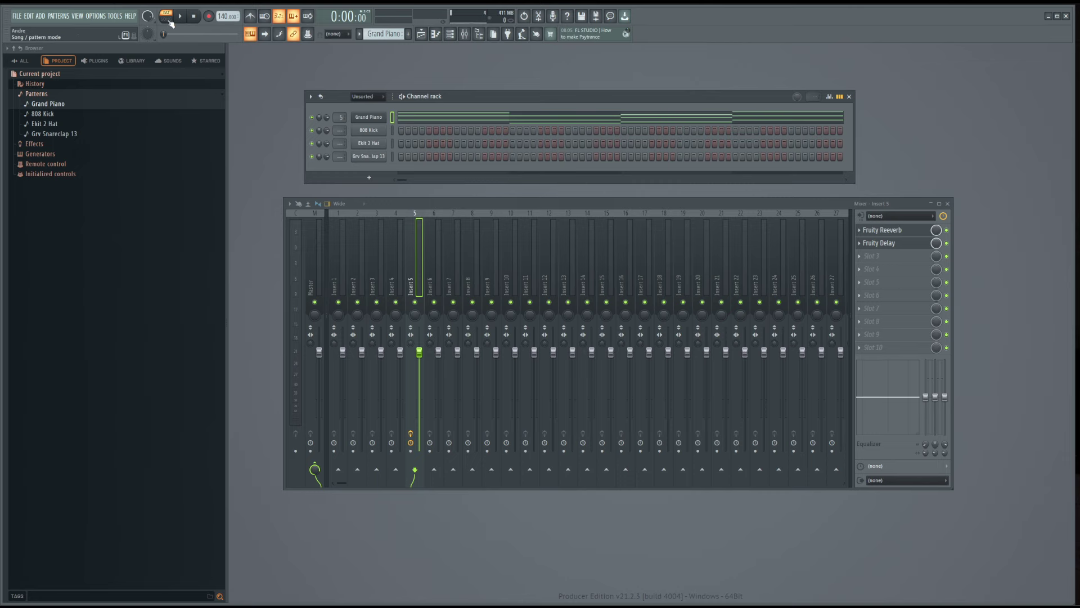
key(F5)
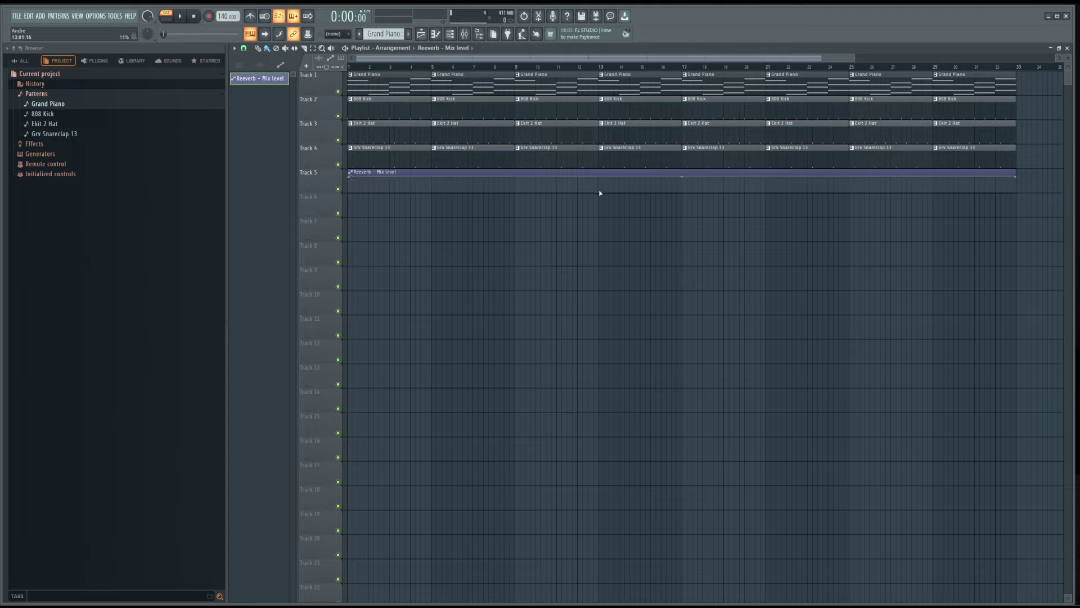
- Try a low control point at bar 9 of the Reeverb - Mix level clip, undo an extra point and remove it
right_click(515, 192)
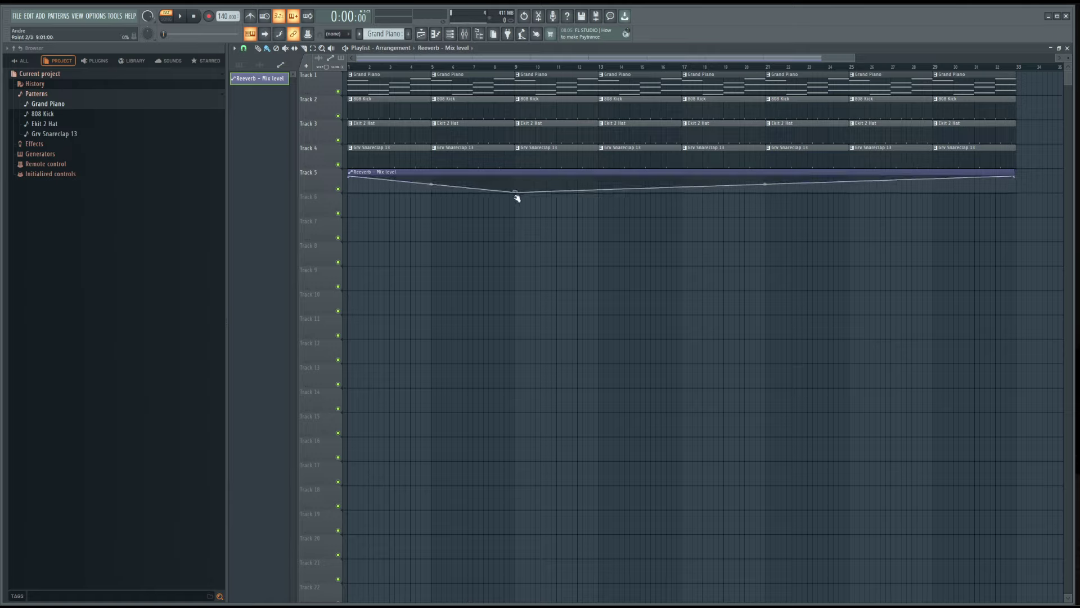
right_click(453, 182)
mouse_move(448, 181)
mouse_down()
mouse_move(433, 184)
mouse_move(459, 183)
mouse_move(453, 193)
mouse_move(453, 163)
mouse_move(477, 182)
mouse_move(467, 193)
mouse_move(461, 182)
mouse_up()
key(ctrl+z)
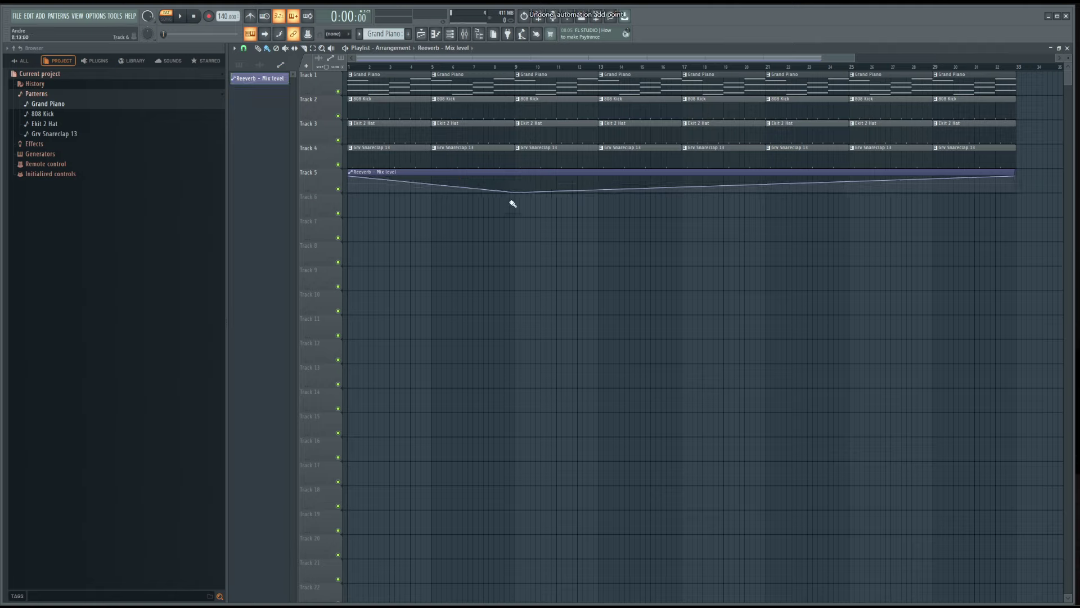
right_click(513, 192)
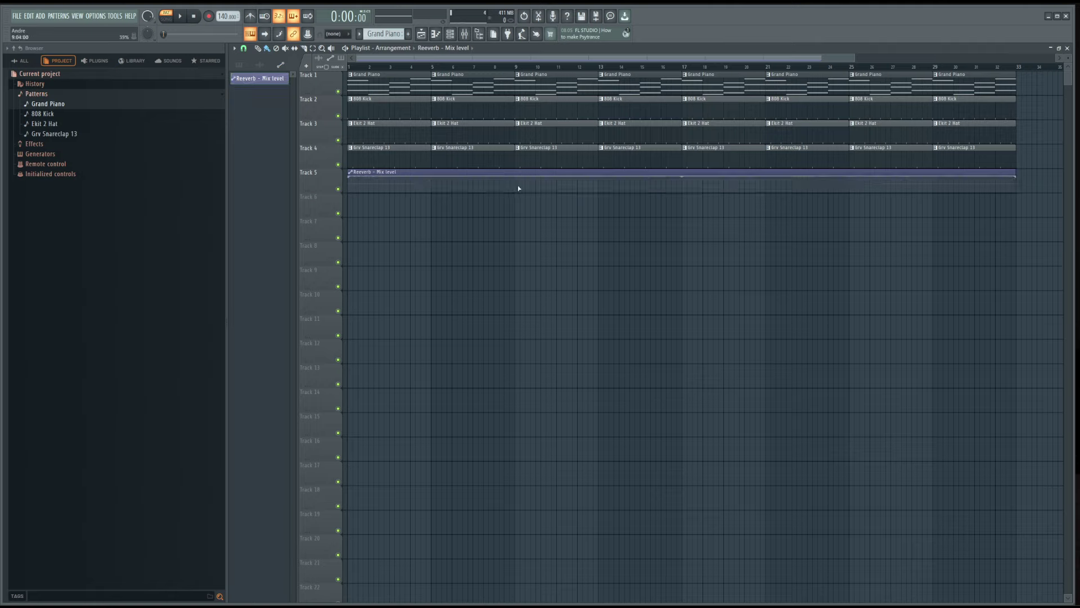
- Add a control point at bar 9 of the Reeverb - Mix level clip and try extra points on its falling slope
click(517, 187)
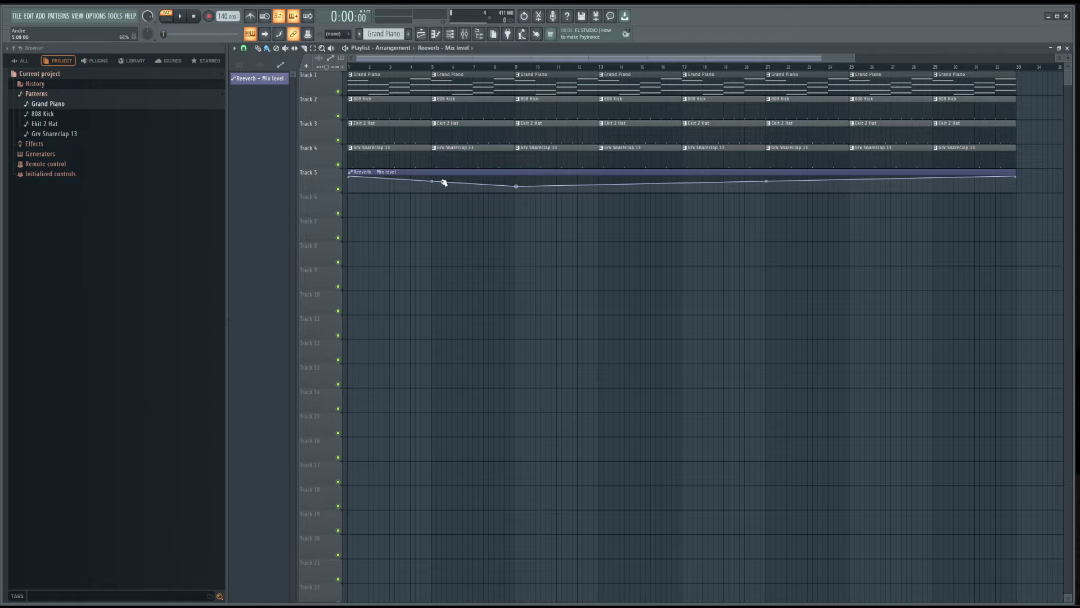
drag(445, 183, 494, 187)
right_click(496, 186)
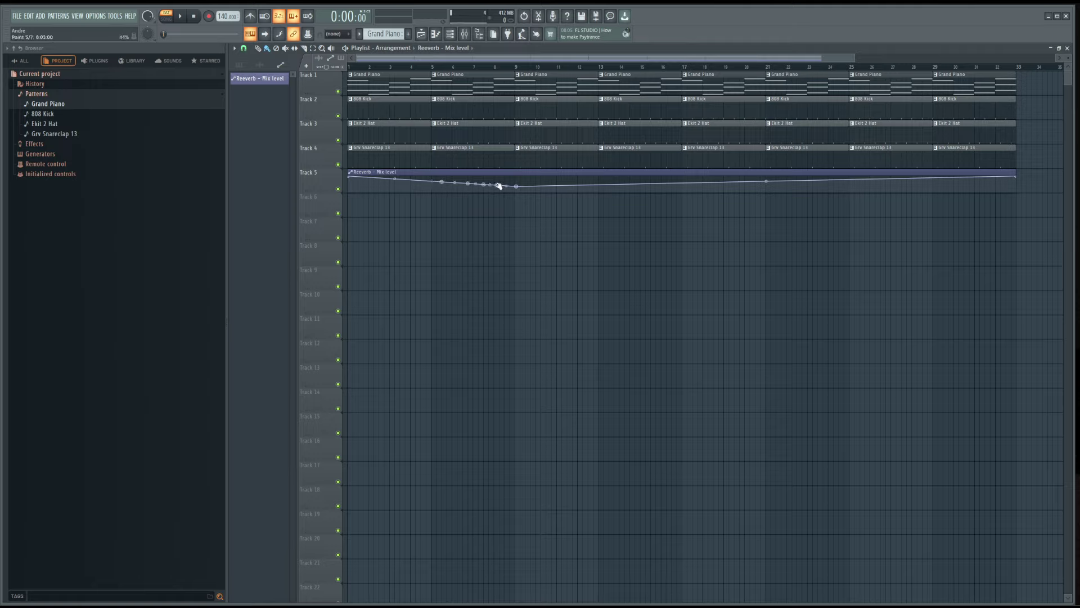
right_click(409, 181)
mouse_move(411, 183)
mouse_down()
mouse_move(458, 190)
mouse_move(388, 183)
mouse_move(411, 186)
mouse_up()
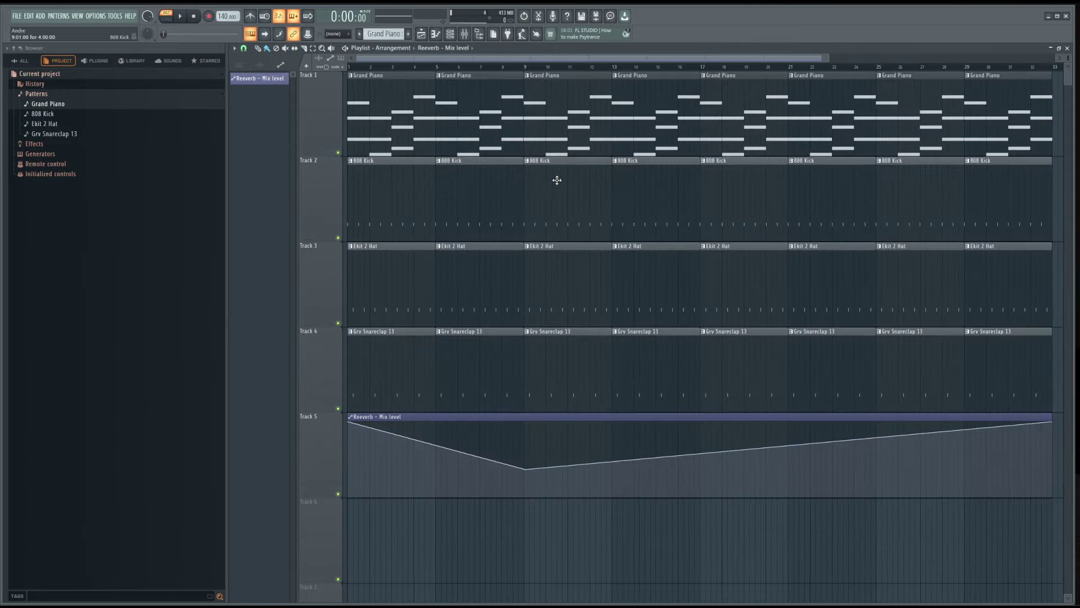
- Undo the bar 9 control point on the Reeverb - Mix level clip
ctrl+right_click(536, 447)
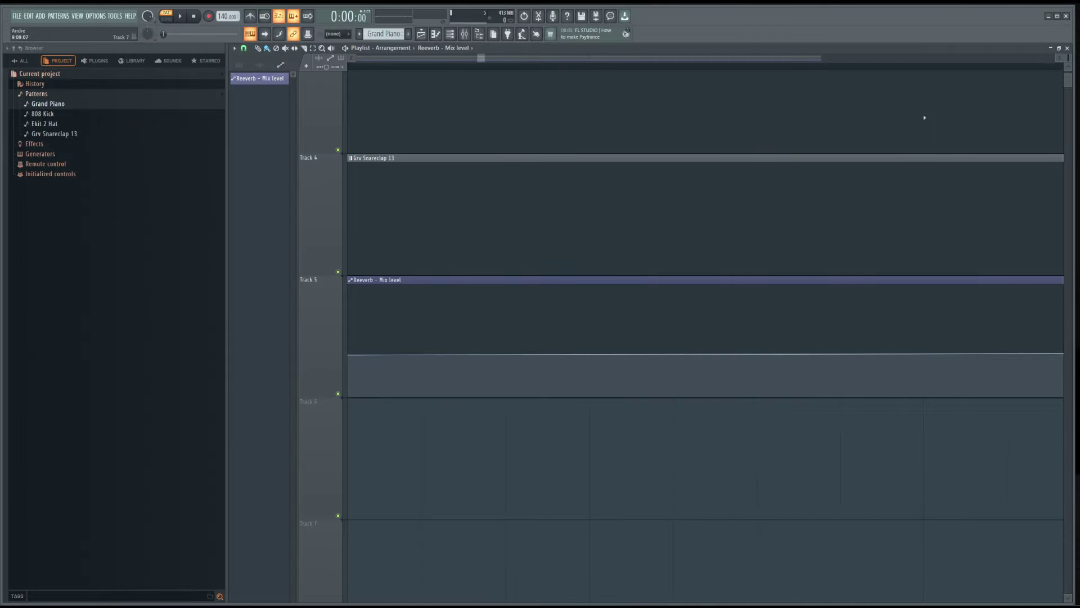
drag(533, 436, 1062, 461)
drag(370, 443, 557, 472)
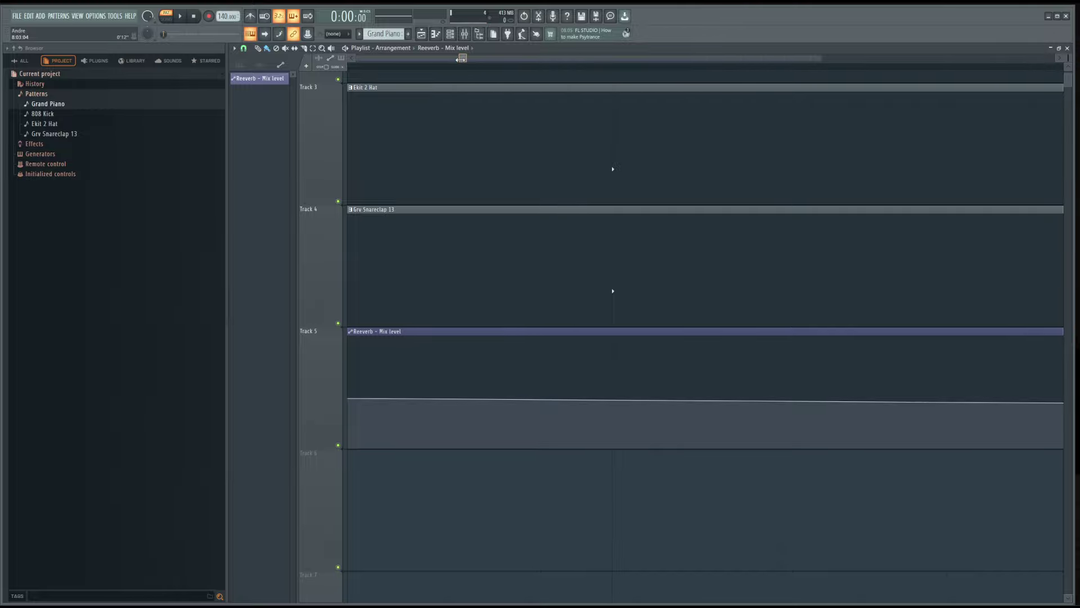
scroll(461, 59, down, 5)
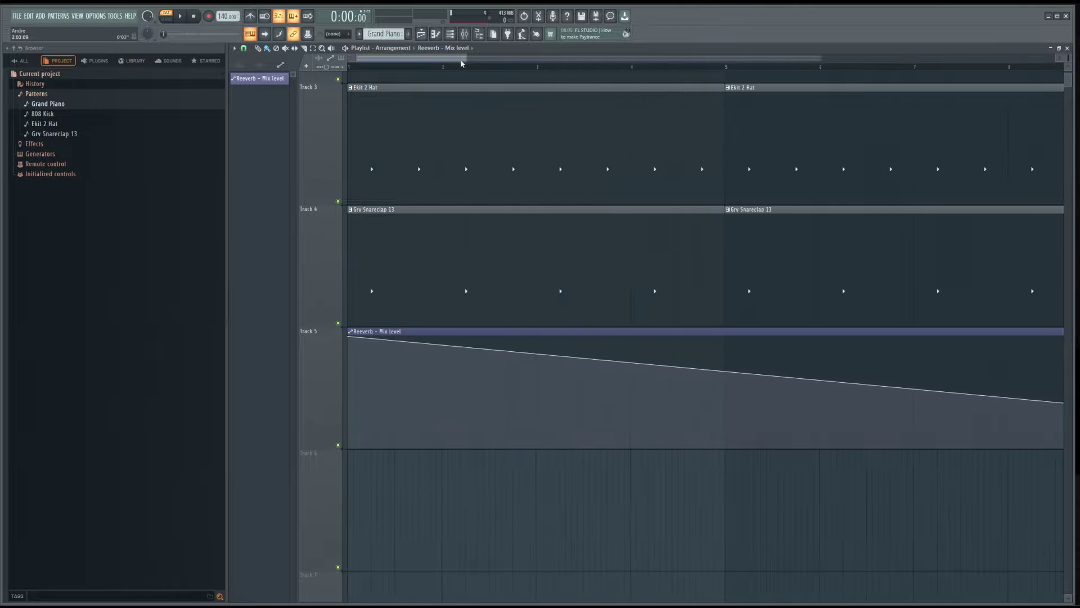
drag(462, 60, 1007, 78)
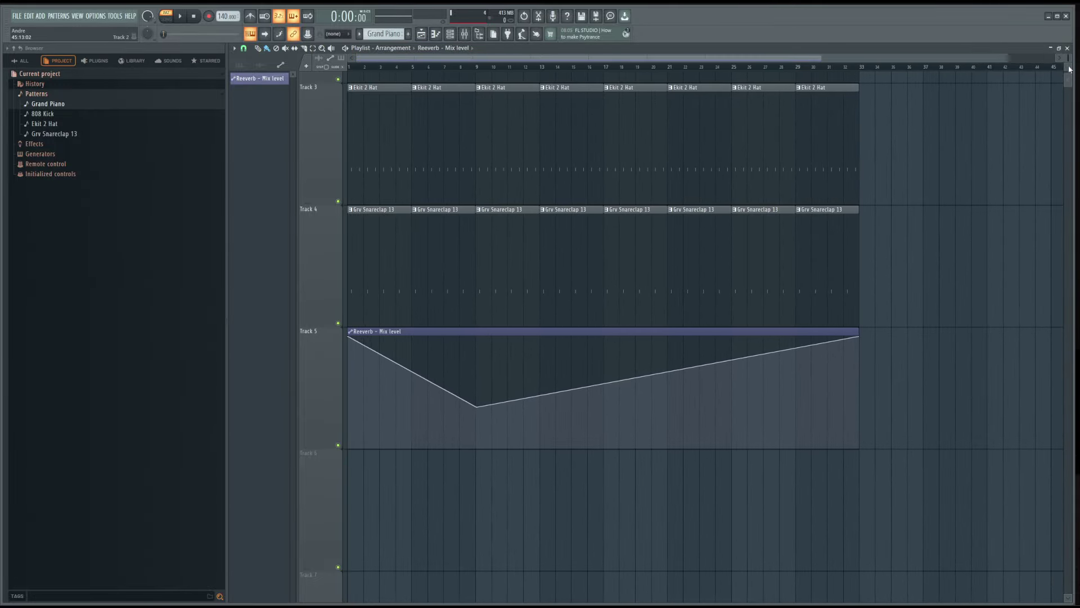
drag(1067, 58, 1068, 106)
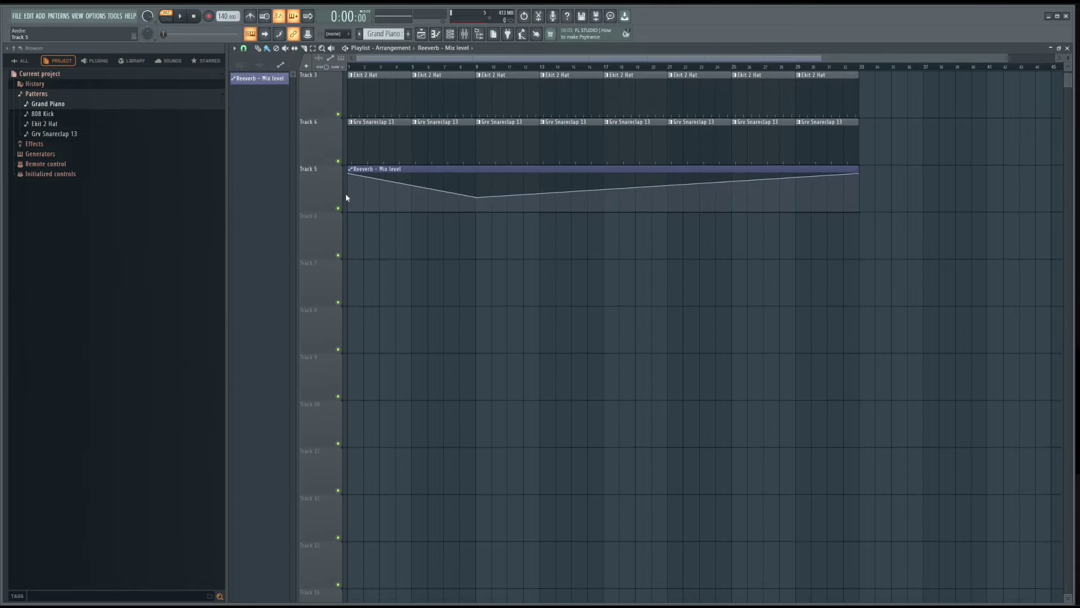
scroll(346, 193, up, 4)
key(ctrl+z)
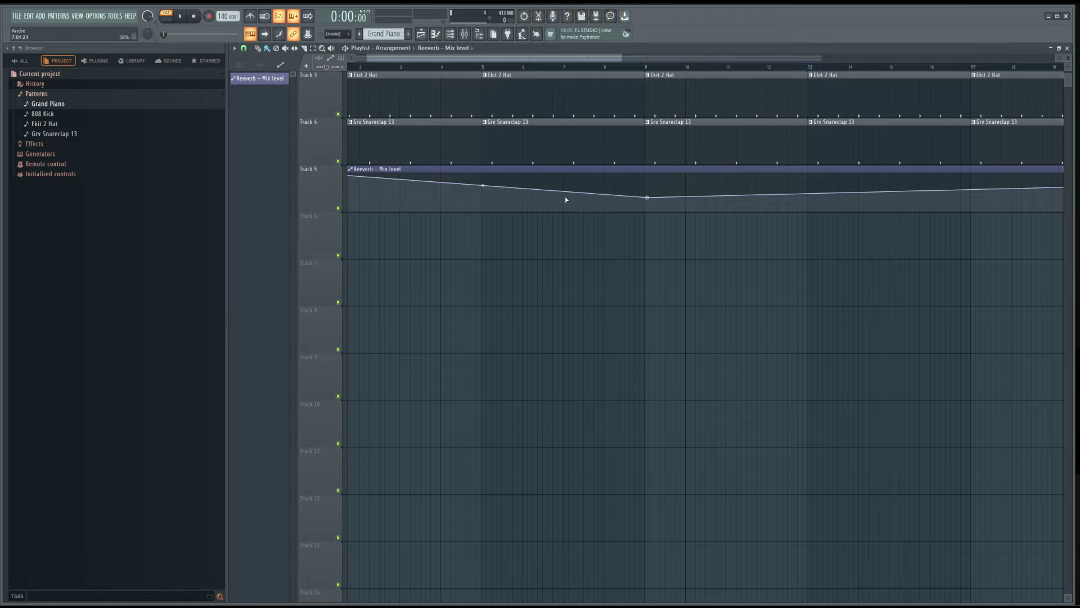
key(ctrl+alt+z)
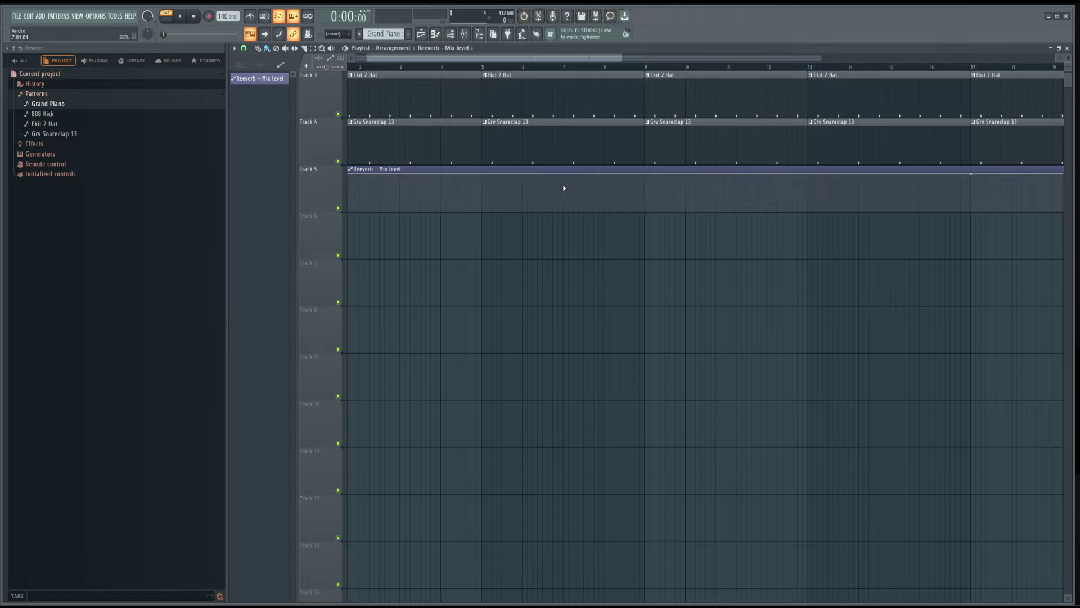
- Shape the Reeverb - Mix level clip to dip at bar 4 and climb back to its full level at bar 7
click(443, 191)
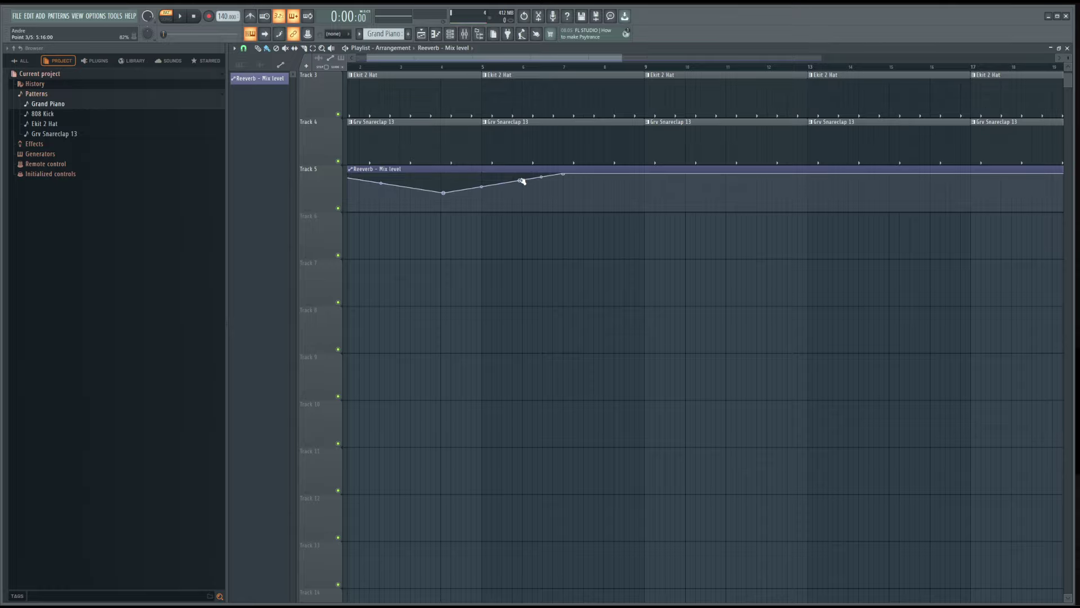
drag(591, 221, 789, 242)
drag(474, 213, 474, 227)
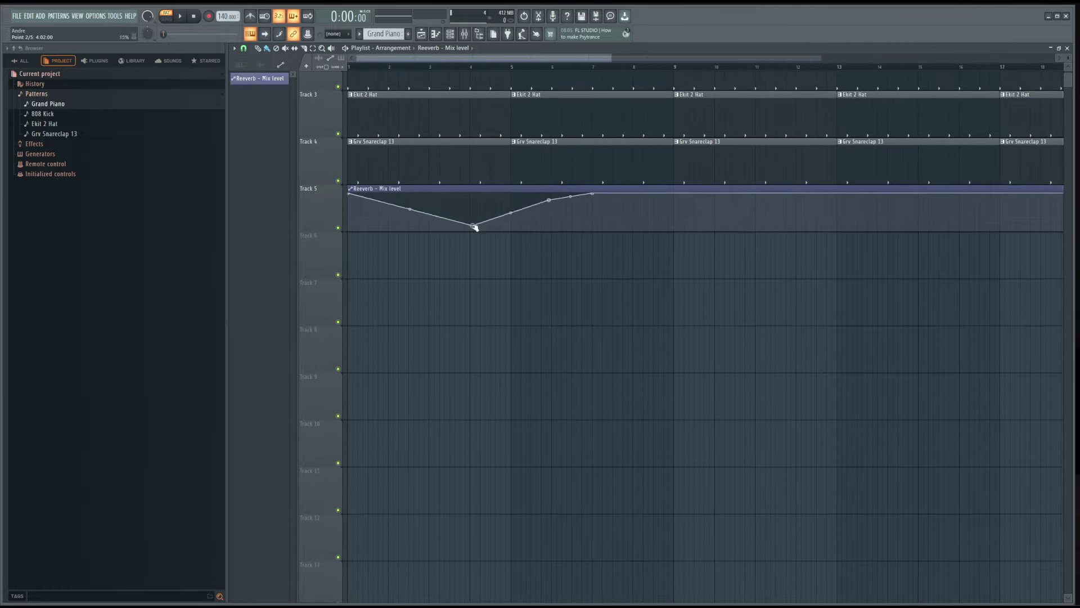
- Switch playback to song mode and play the arrangement through the reverb mix automation, stopping after the dip
key(space)
scroll(451, 207, down, 2)
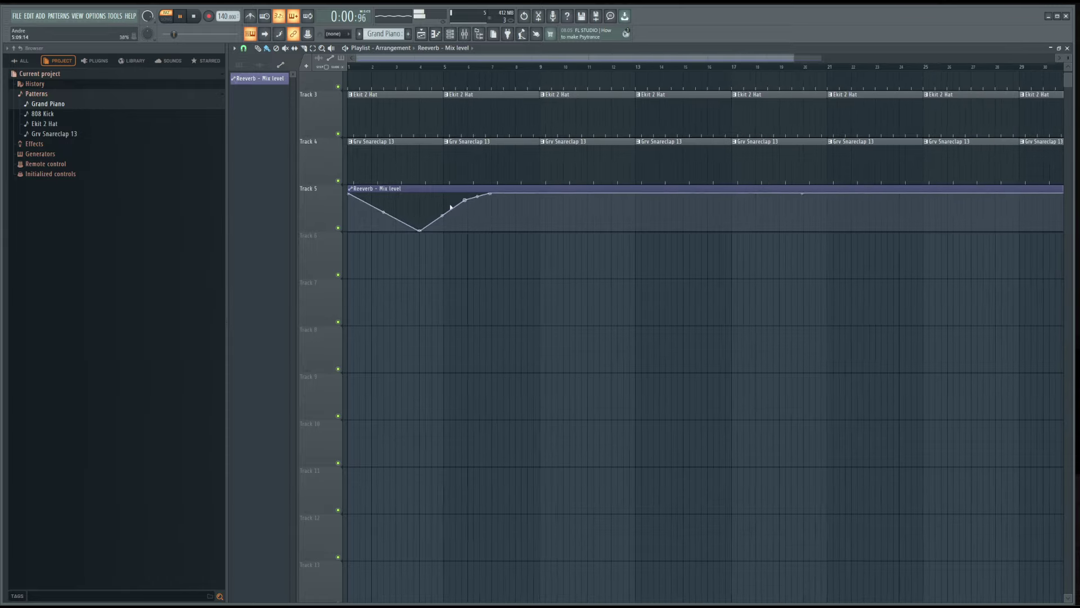
key(space)
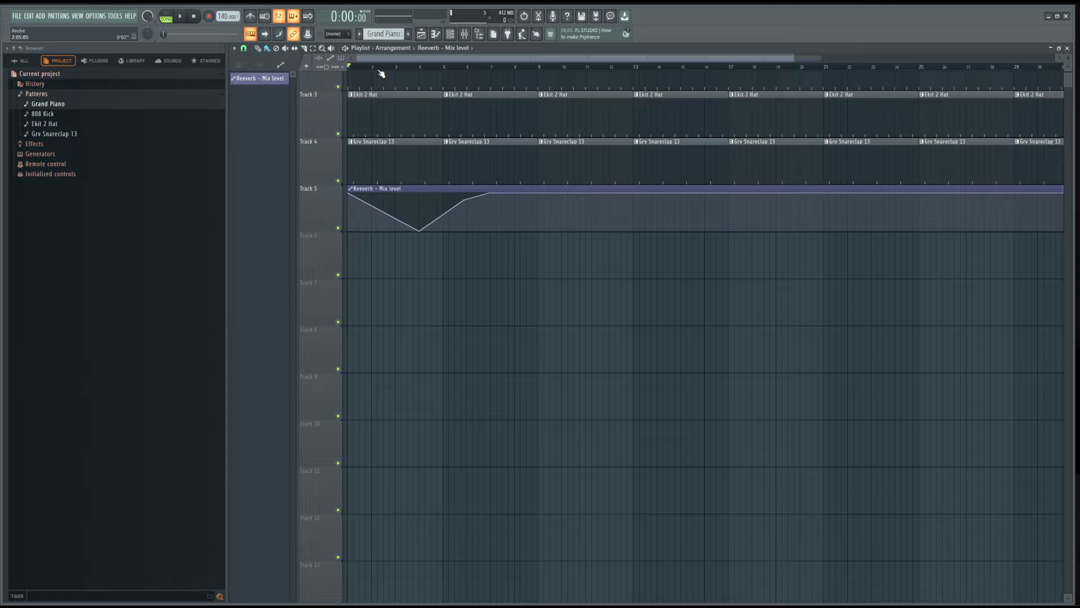
key(space)
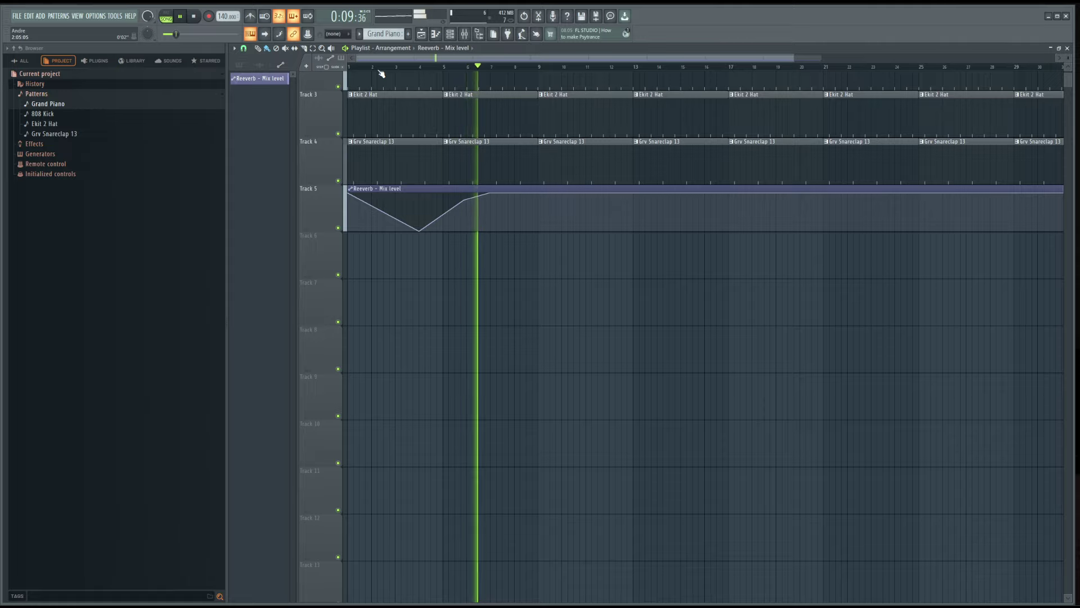
key(space)
scroll(559, 235, down, 2)
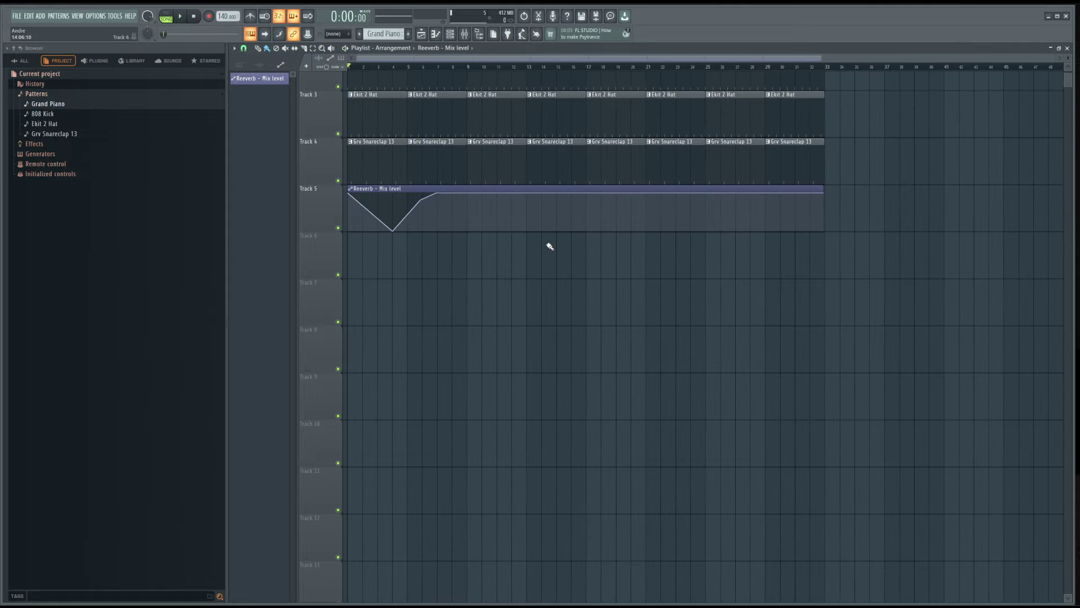
scroll(357, 303, up, 5)
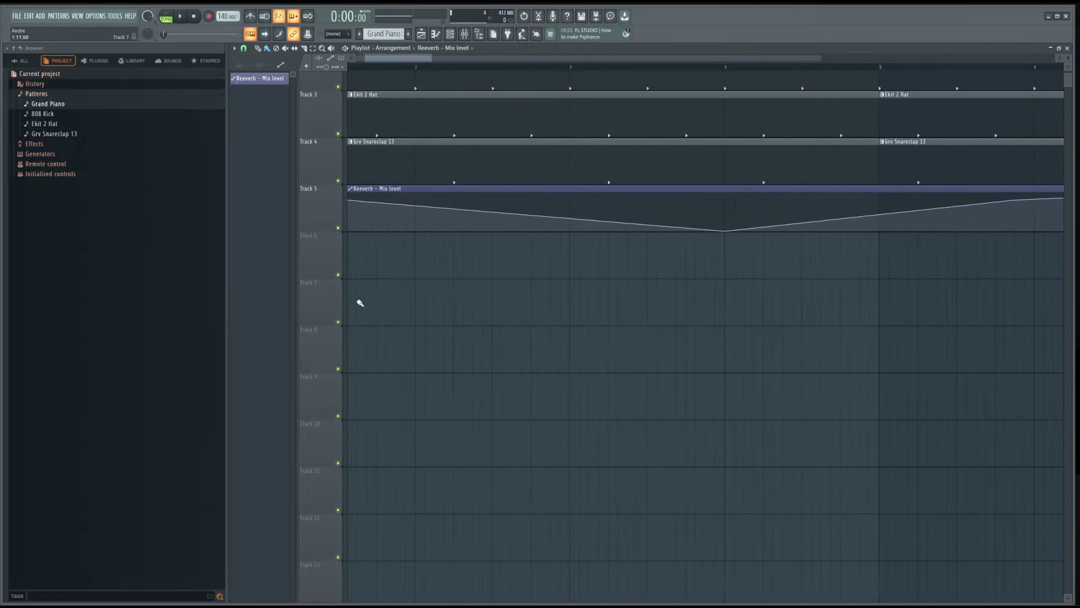
scroll(360, 305, down, 5)
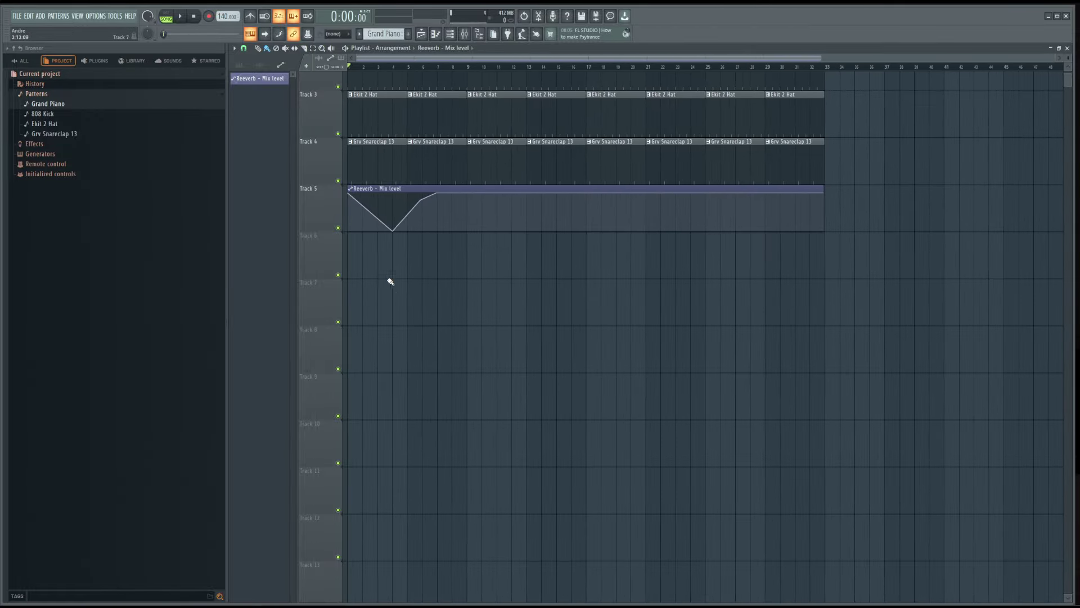
scroll(586, 268, up, 1)
scroll(360, 265, up, 2)
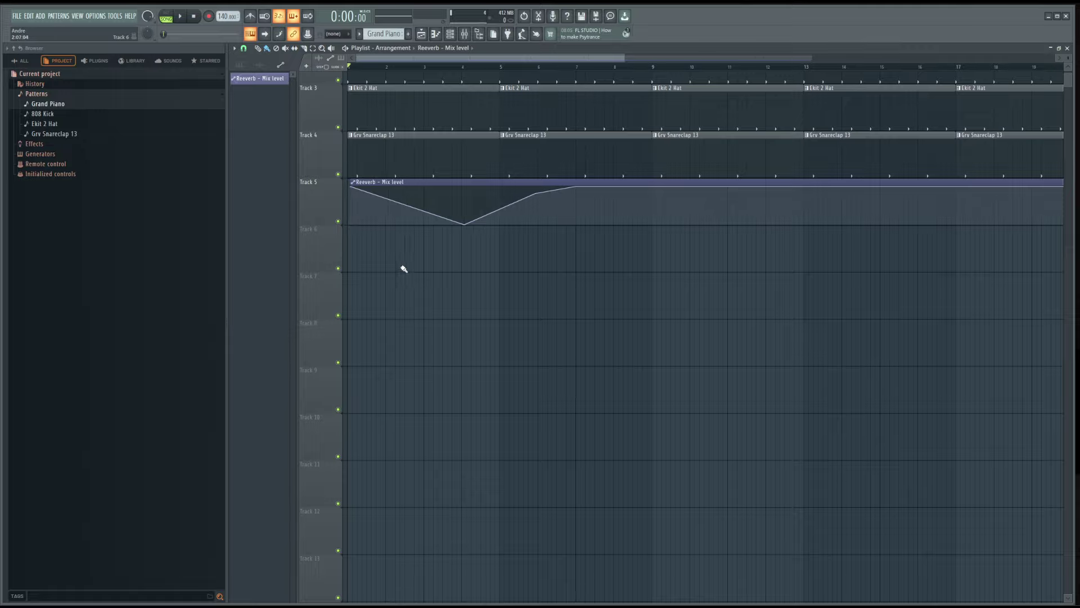
drag(410, 183, 406, 184)
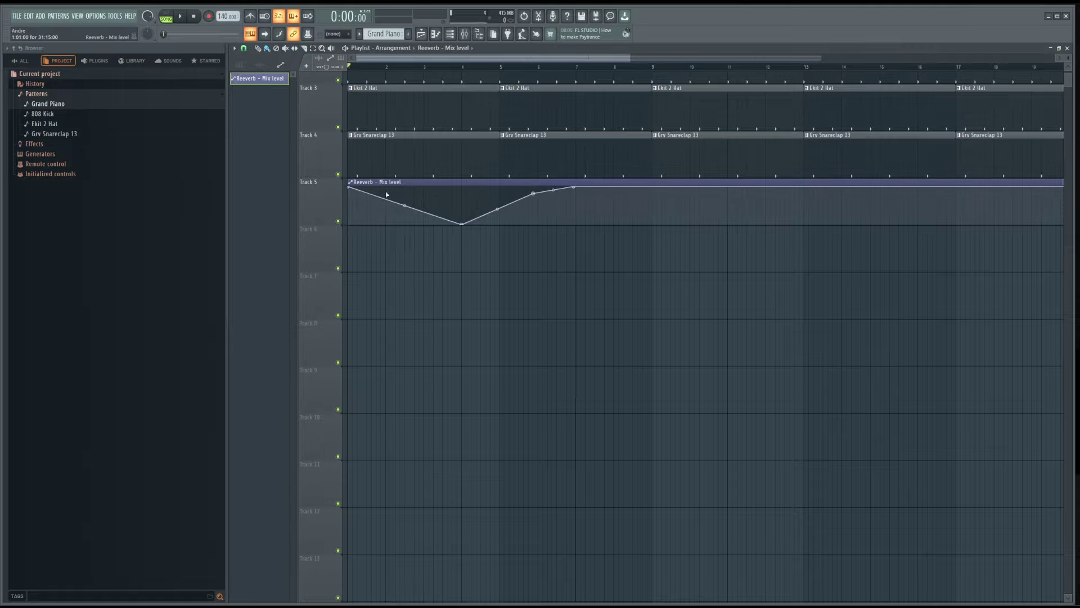
click(532, 280)
right_click(576, 291)
scroll(579, 293, down, 4)
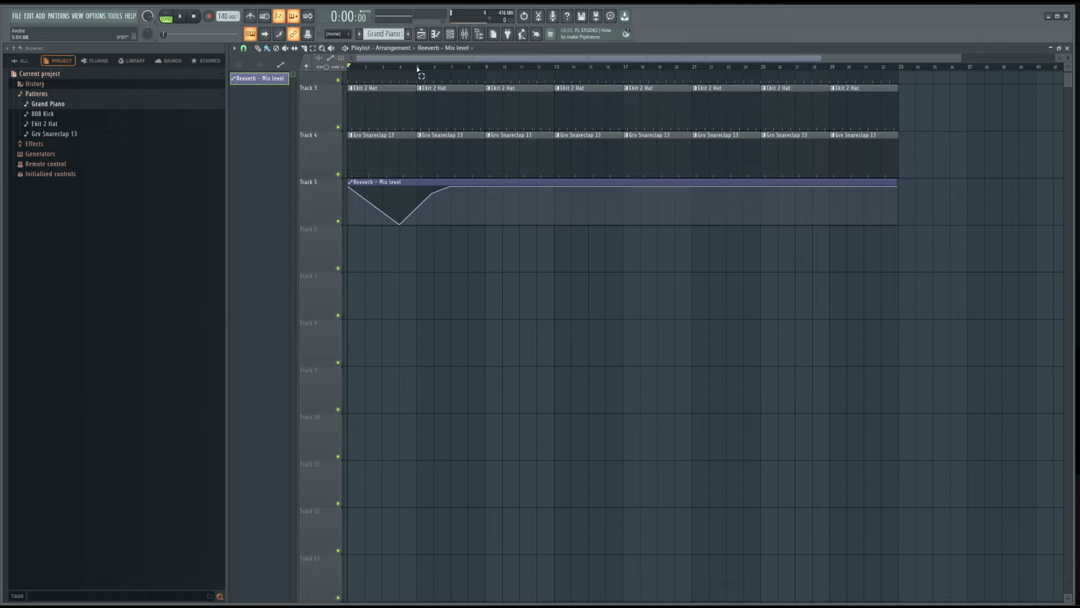
- Select bars 1 to 4 on the playlist timeline and play them as a loop, closing the playlist to watch the mixer before stopping
drag(418, 68, 357, 72)
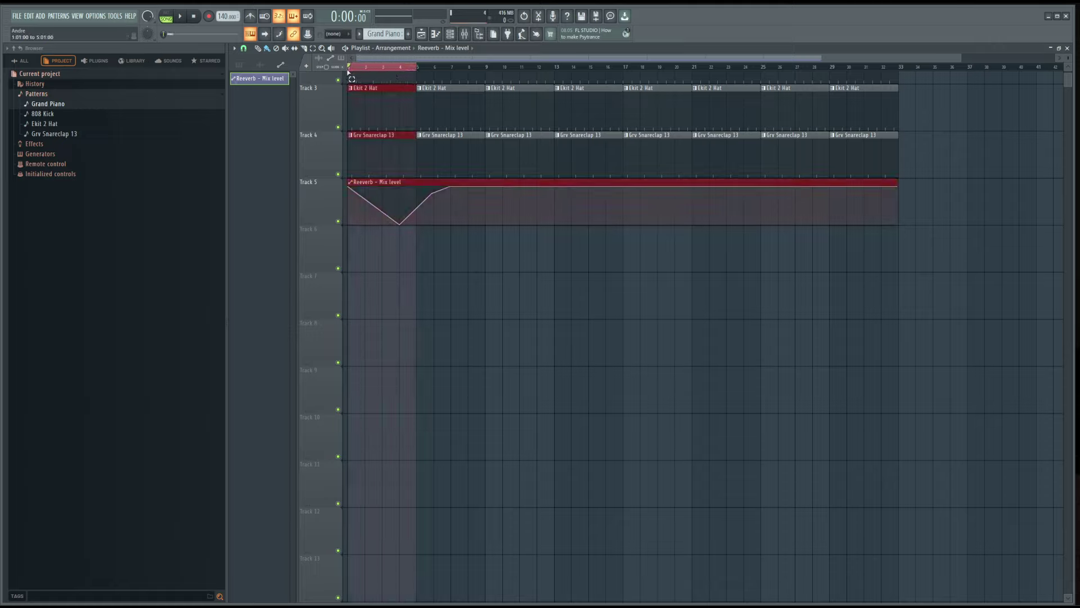
key(space)
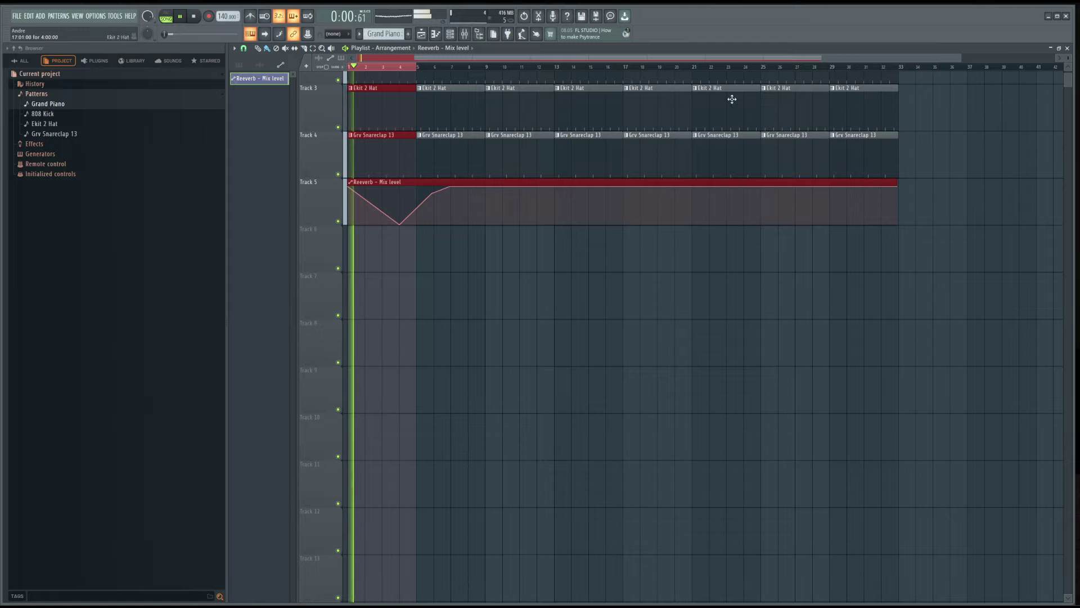
click(1068, 48)
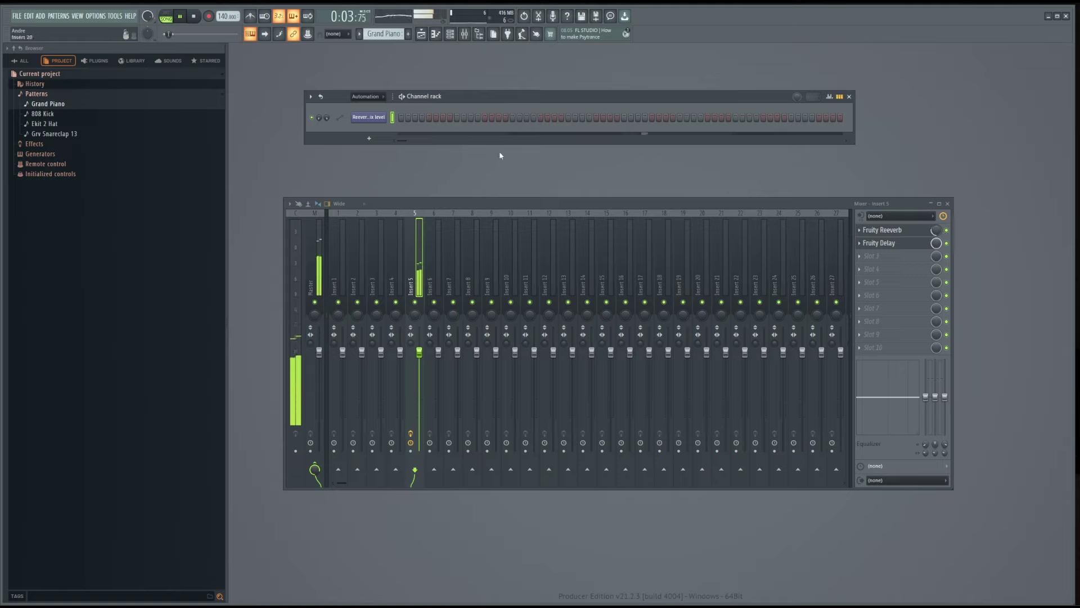
key(space)
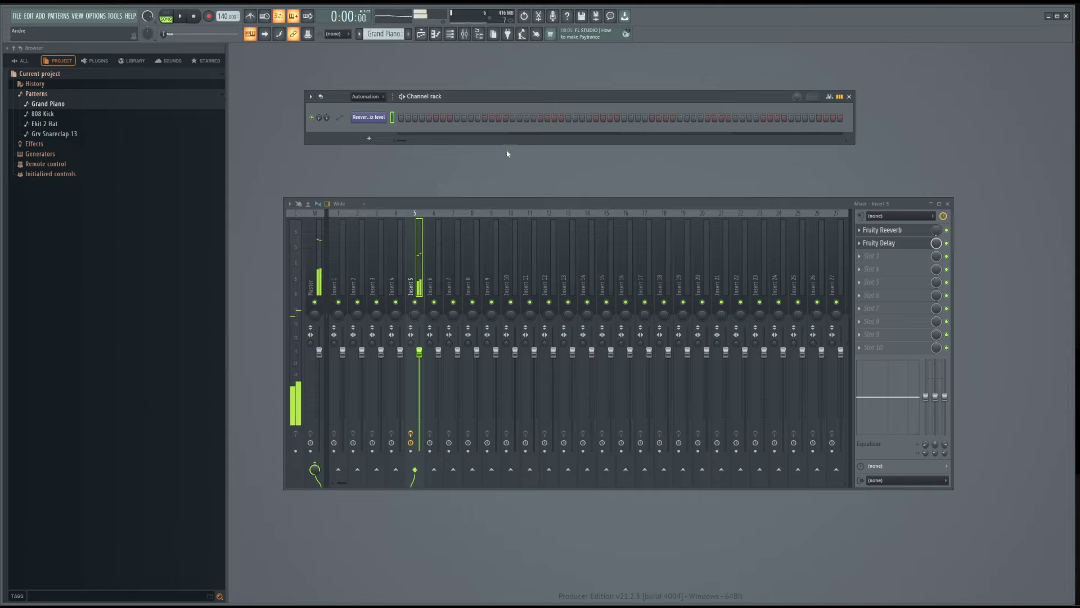
- Filter the channel rack to the Unsorted channels and open the 808 Kick's sampler settings
click(371, 99)
click(375, 100)
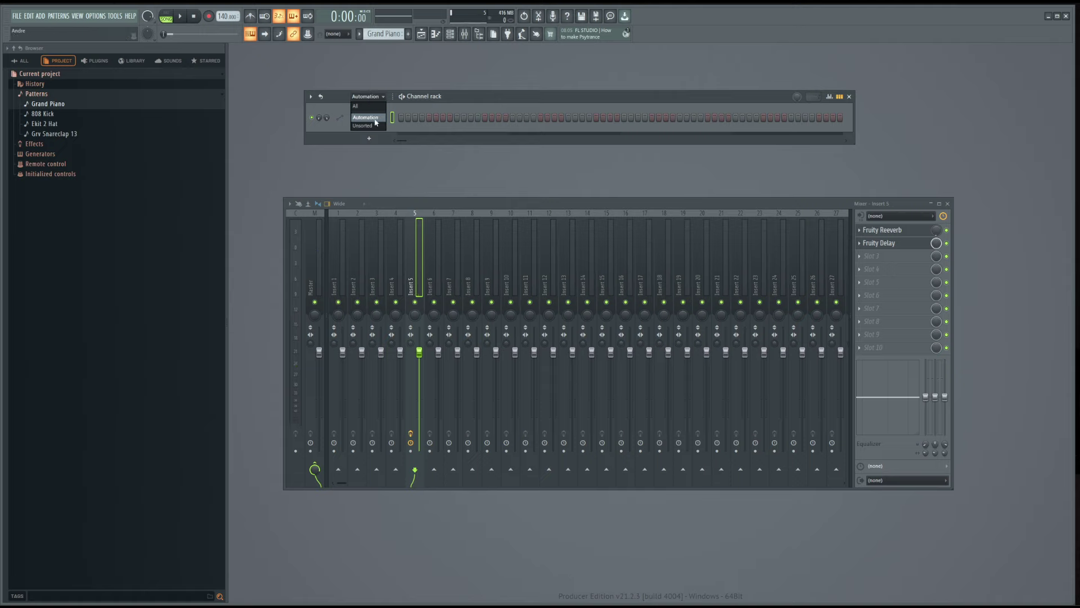
click(374, 129)
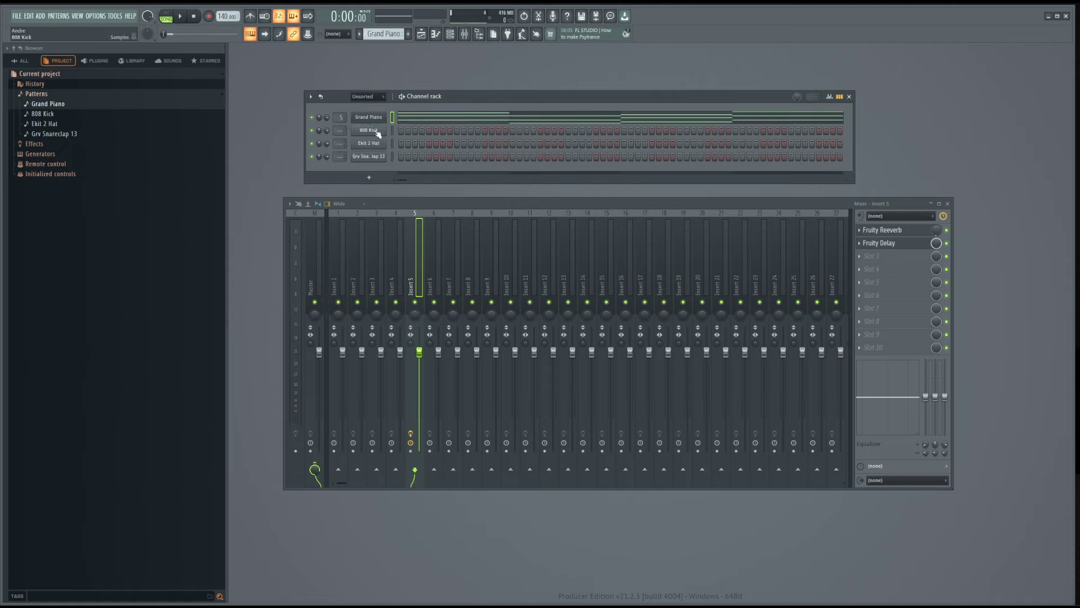
click(376, 130)
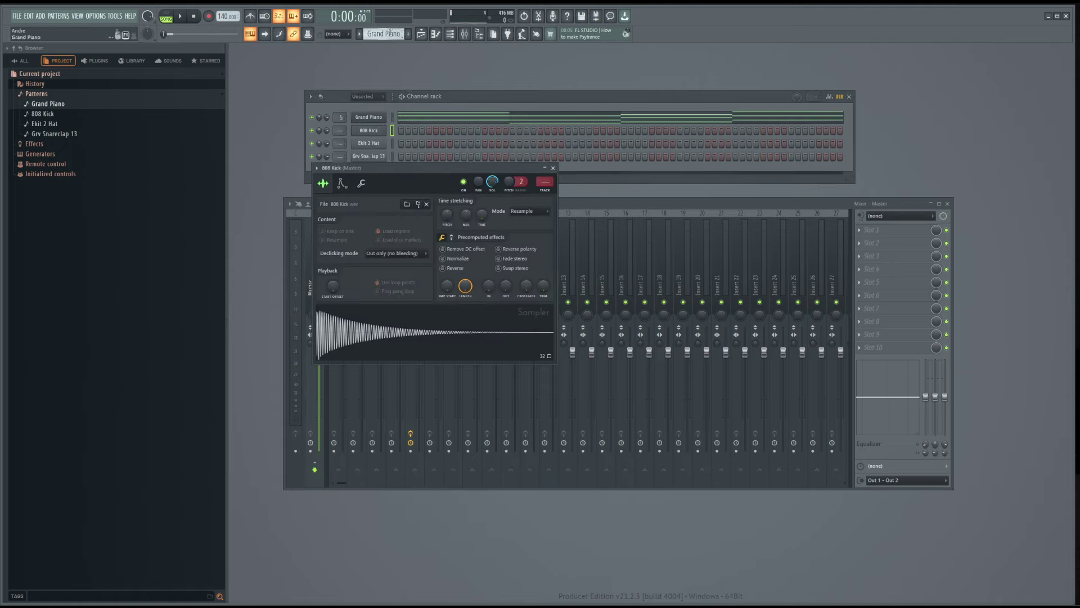
scroll(391, 33, down, 1)
drag(458, 180, 533, 217)
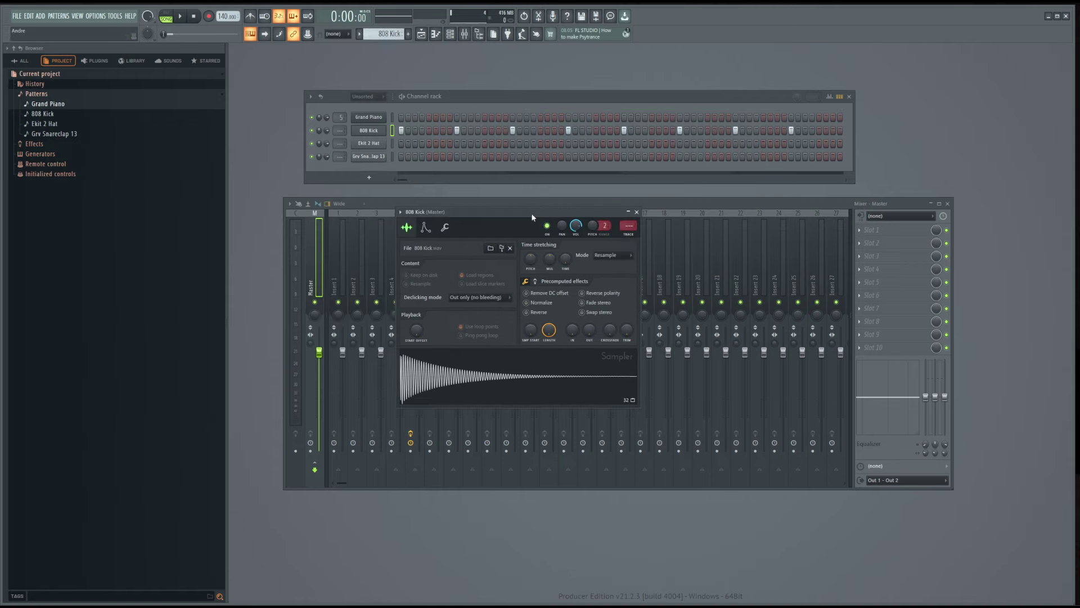
click(382, 136)
click(378, 134)
key(alt+Tab)
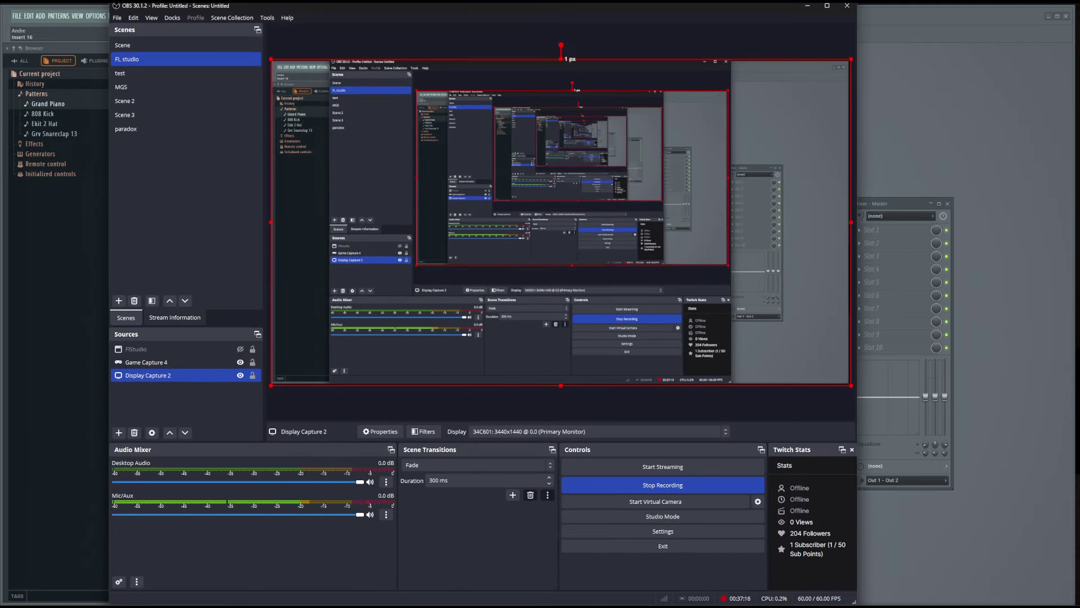
key(alt+Tab)
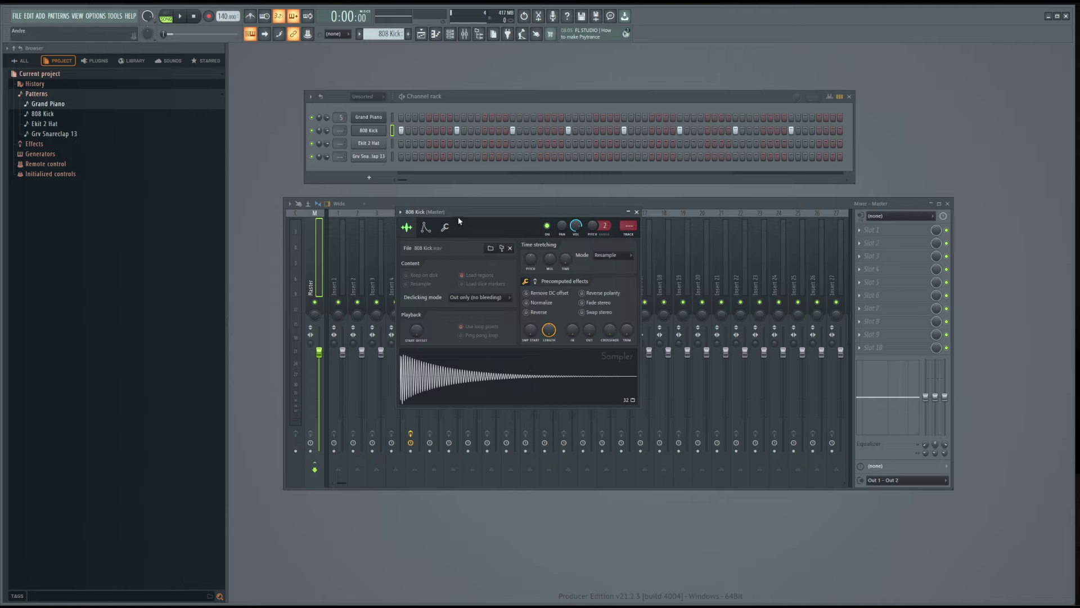
mouse_move(468, 212)
mouse_down()
mouse_move(450, 211)
mouse_move(461, 223)
mouse_up()
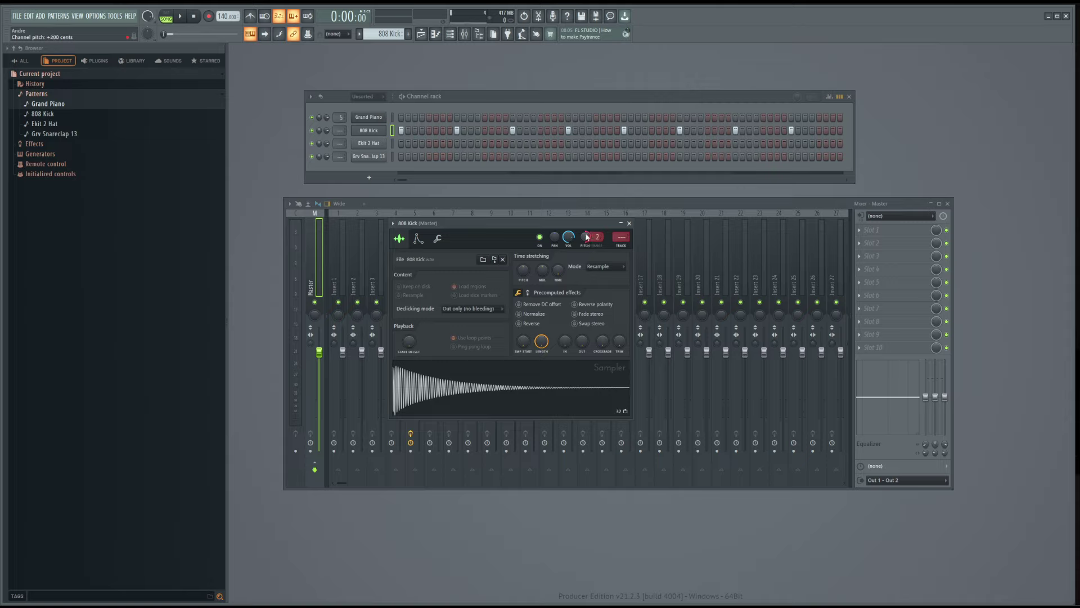
key(q)
key(q)
key(q)
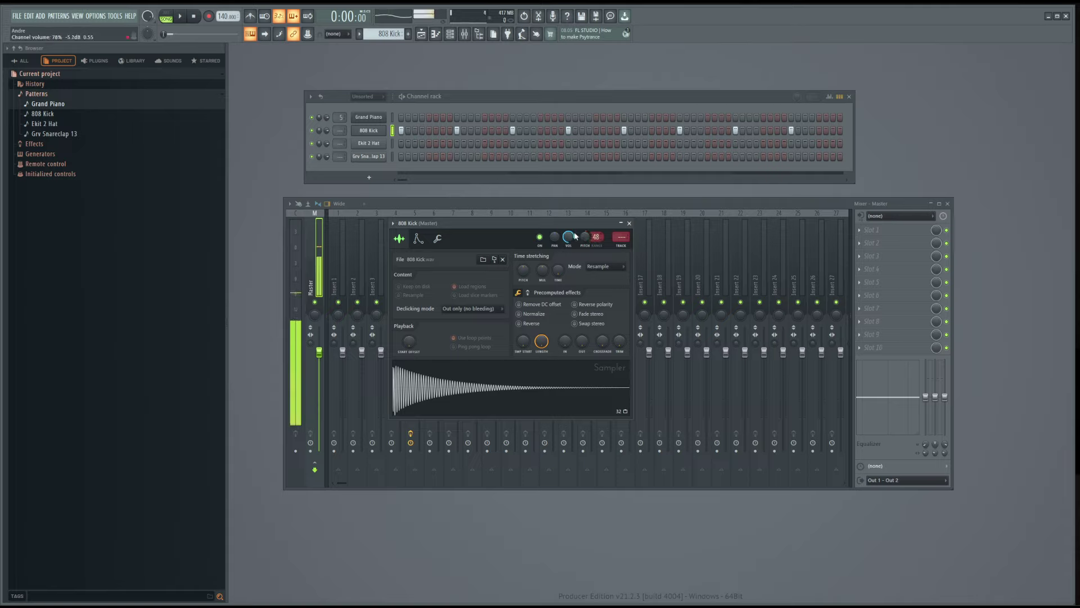
mouse_move(586, 237)
mouse_down()
mouse_move(585, 197)
mouse_move(585, 254)
mouse_up()
key(q)
key(q)
key(q)
right_click(585, 237)
click(586, 237)
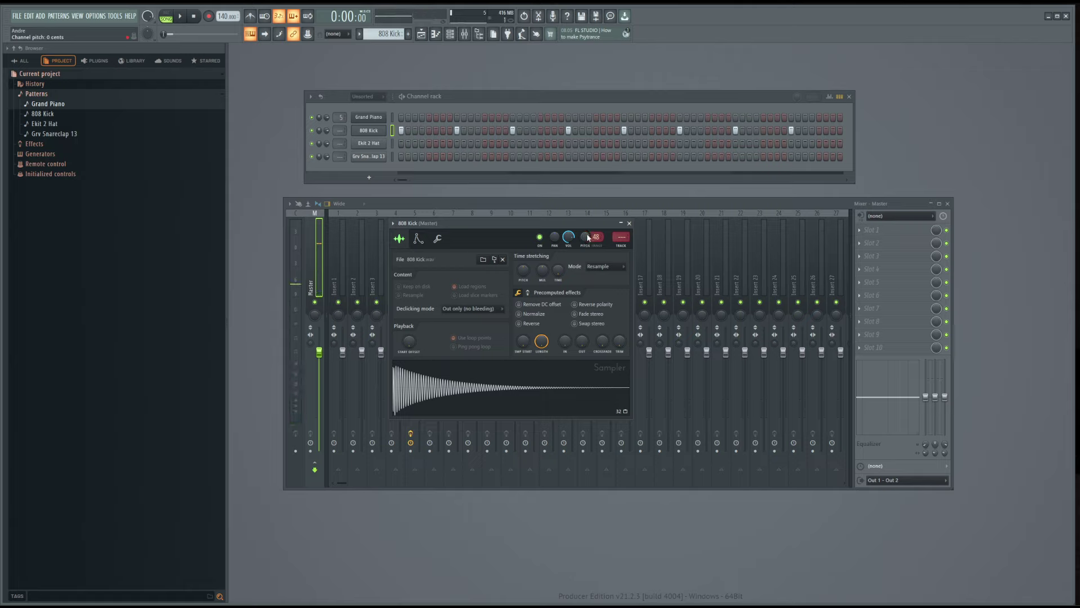
right_click(588, 237)
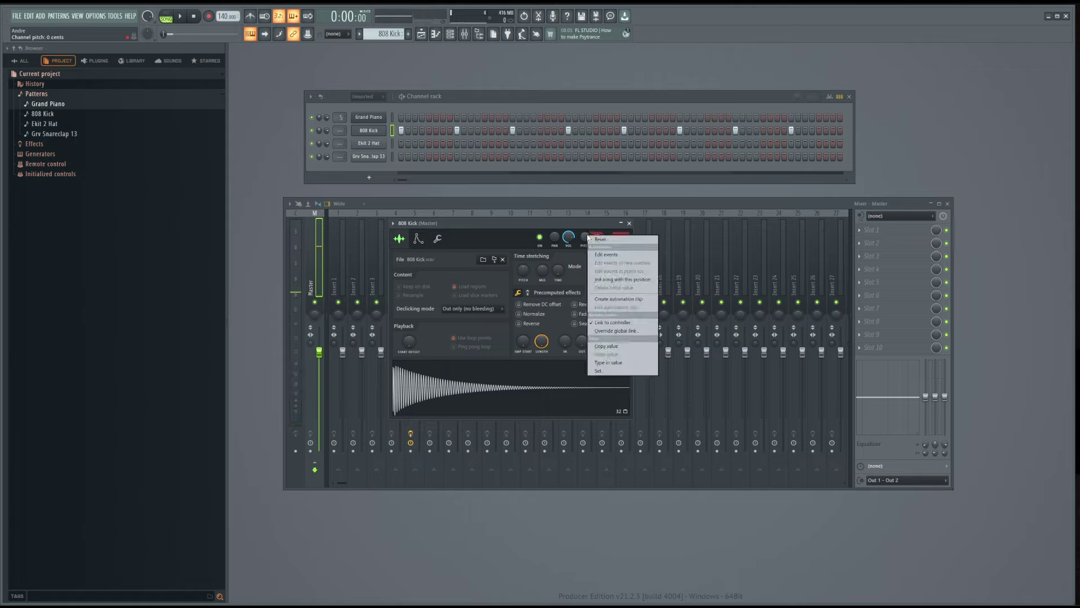
click(614, 300)
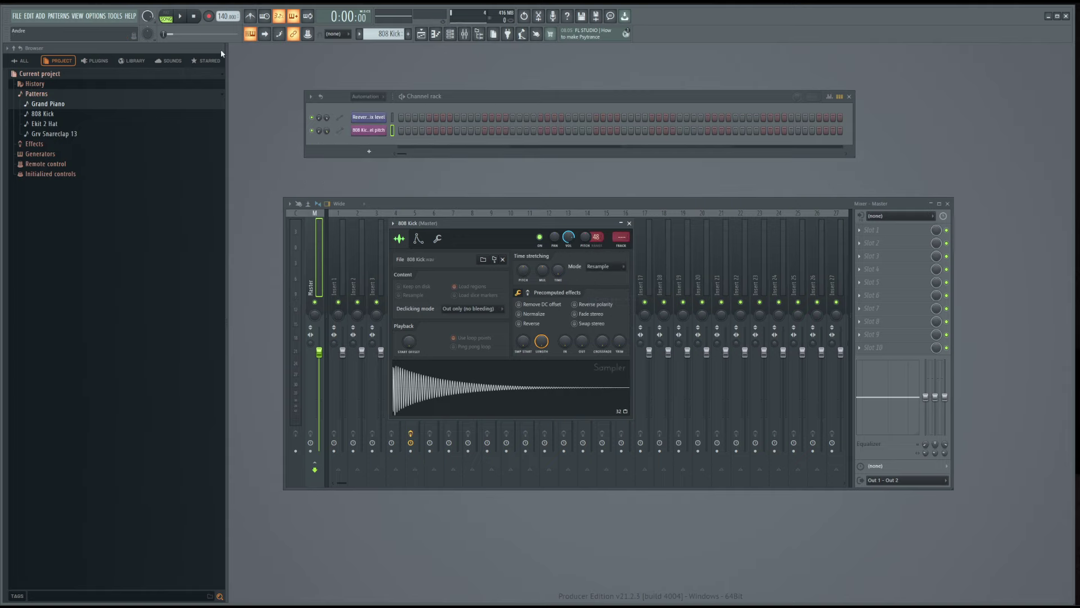
key(F5)
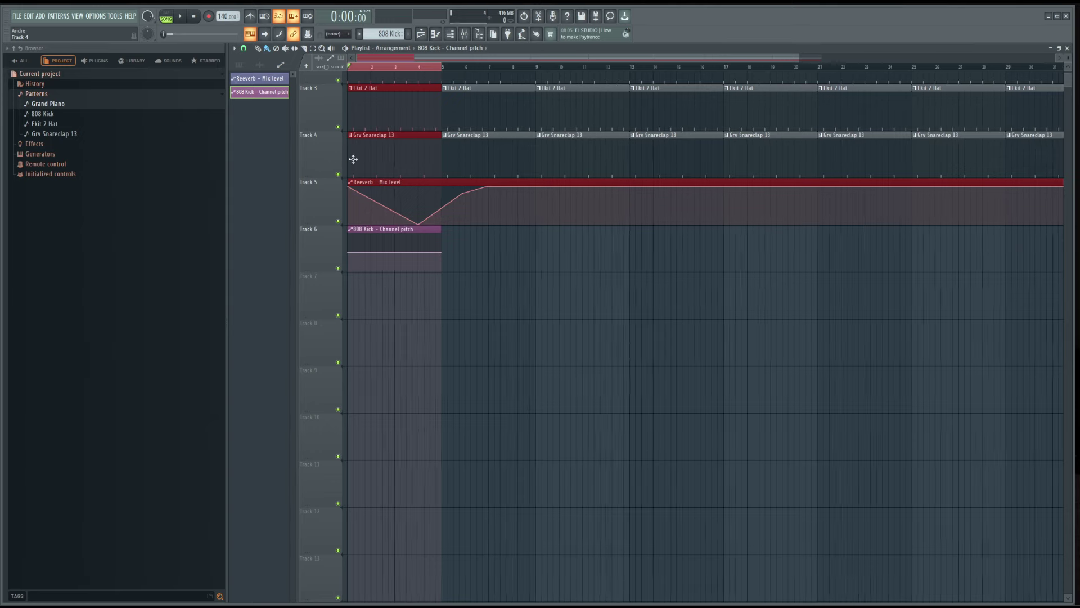
- Solo the 808 Kick on Track 2 and unmute Track 6 with the channel pitch automation clip
scroll(317, 87, up, 2)
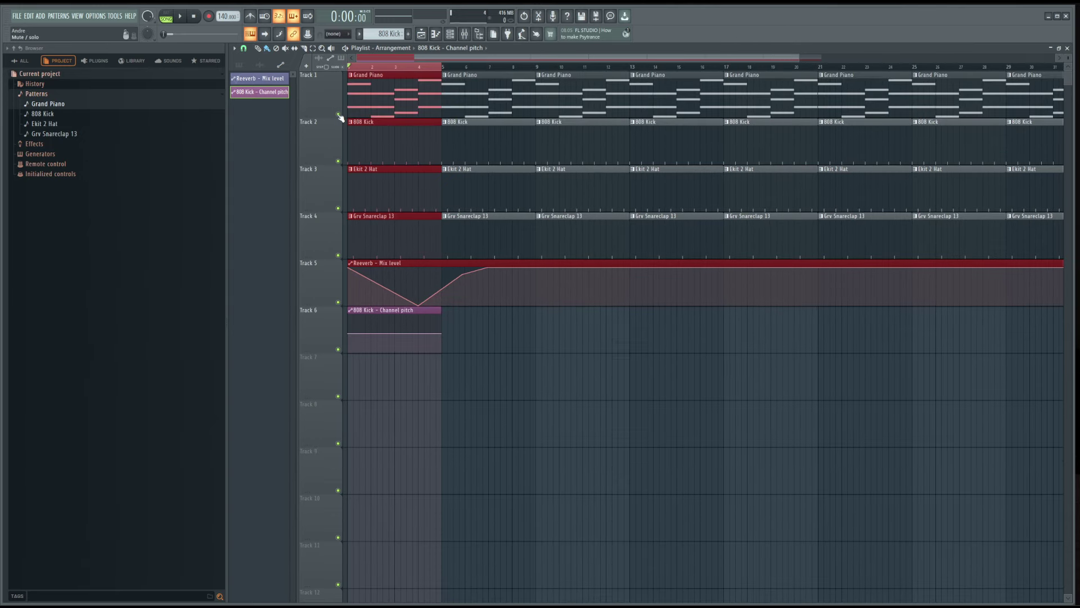
right_click(338, 162)
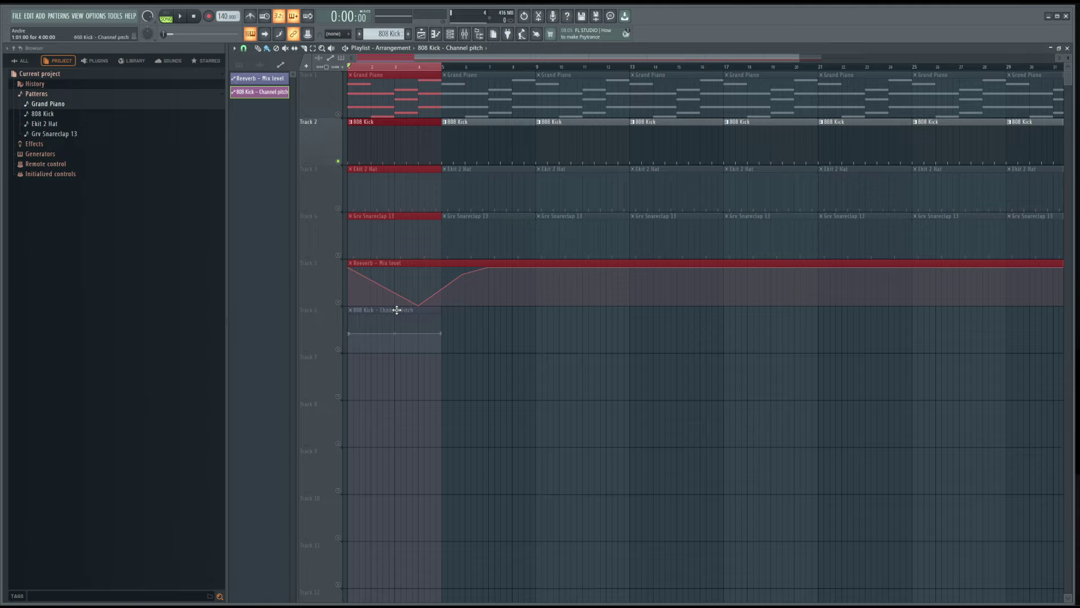
click(339, 350)
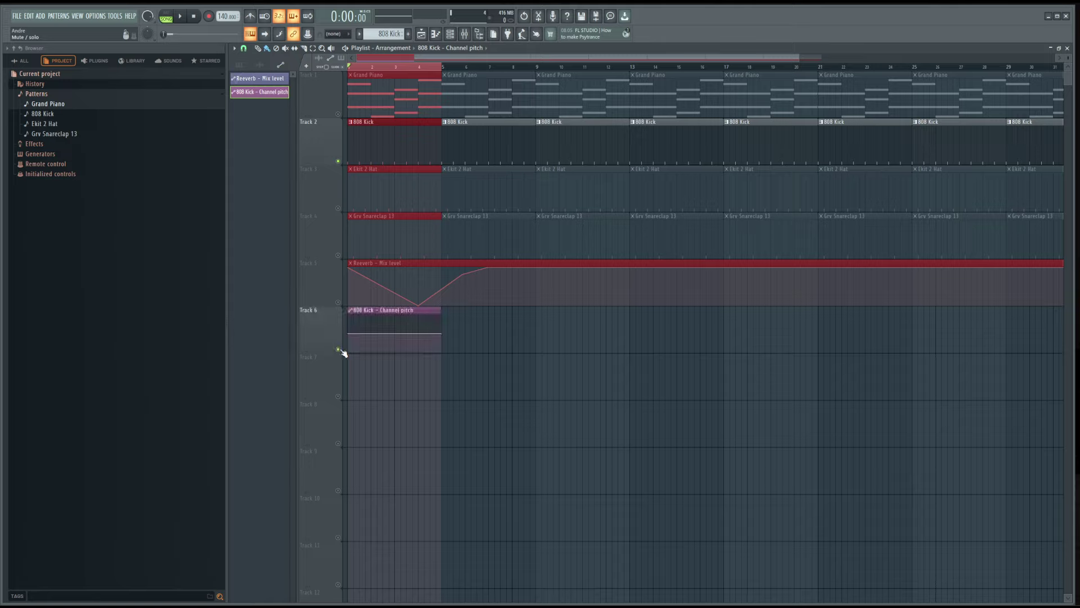
- Add alternating high and low control points along the four-bar 808 Kick - Channel pitch clip to form an irregular zigzag
right_click(355, 321)
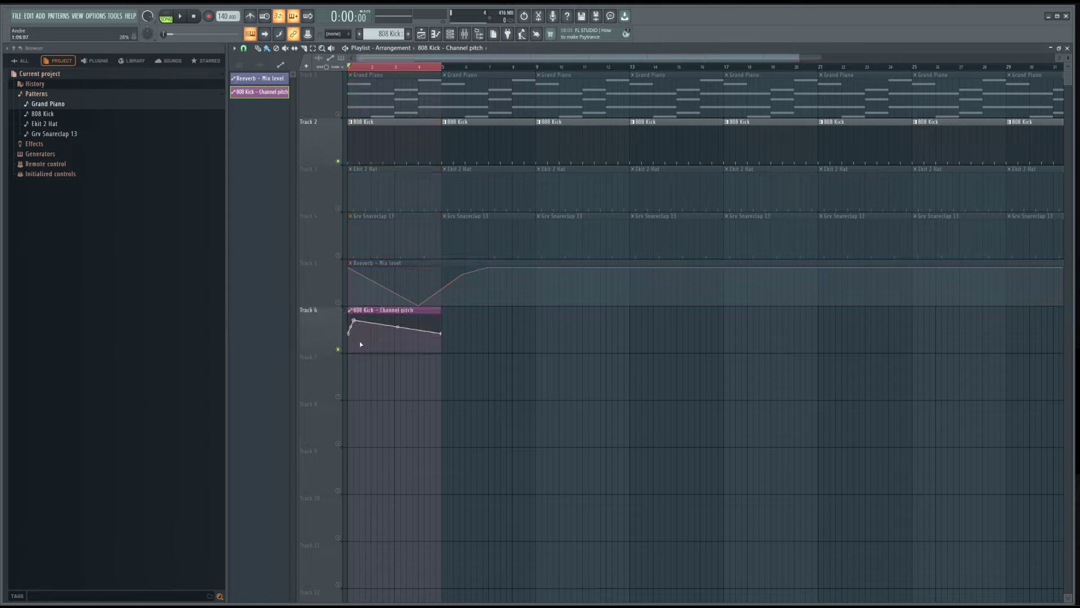
right_click(360, 342)
right_click(367, 324)
right_click(373, 350)
right_click(387, 348)
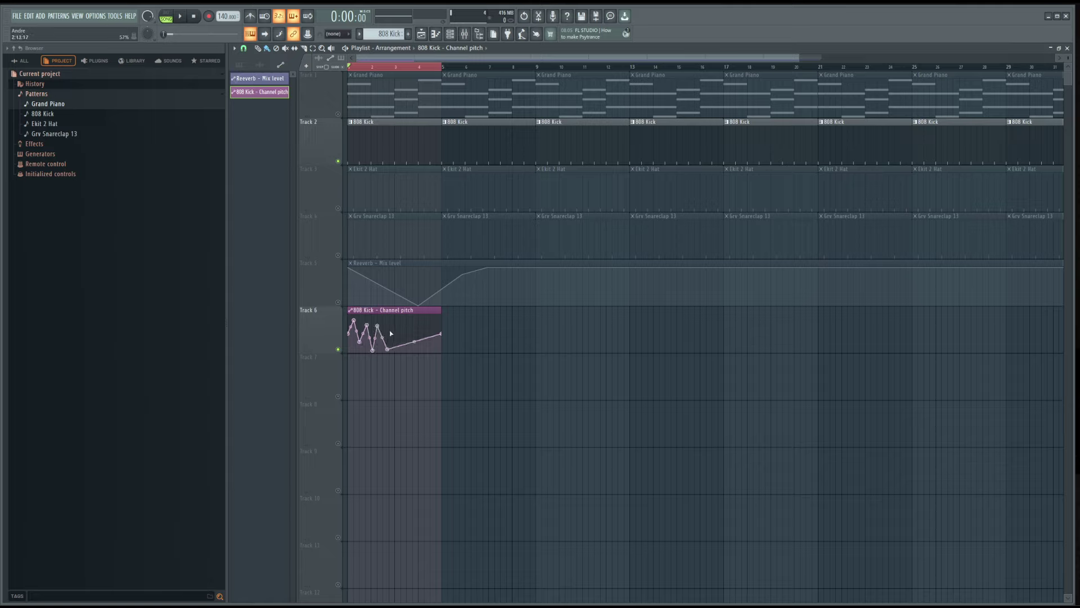
right_click(391, 323)
right_click(395, 333)
right_click(397, 327)
right_click(412, 321)
right_click(412, 346)
right_click(425, 317)
right_click(427, 344)
right_click(433, 320)
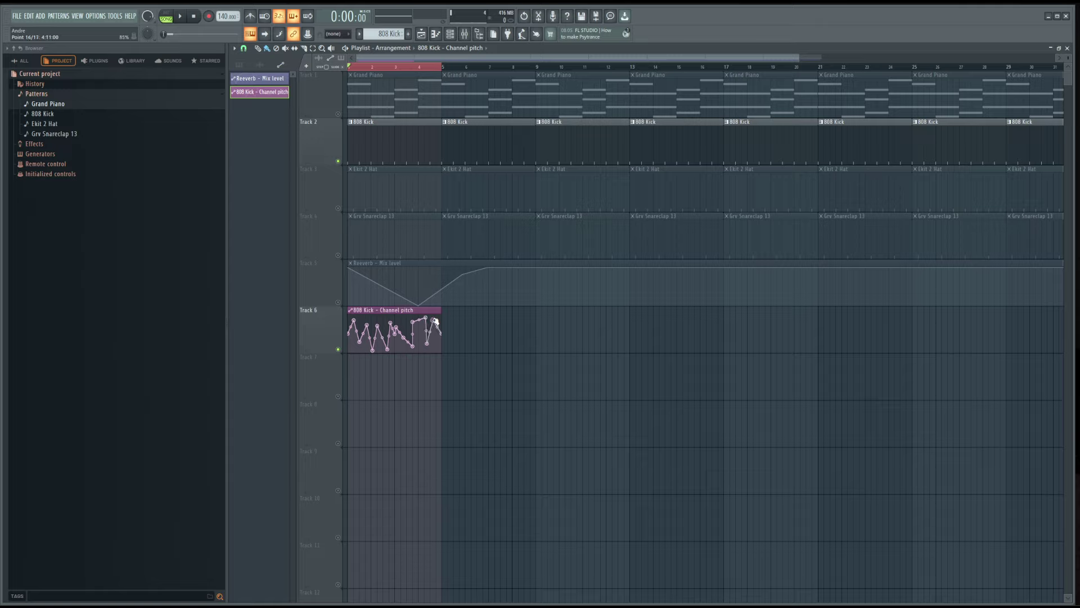
- Play the looped bars with the kick pitch automation, close the playlist and show all channels in the channel rack
key(space)
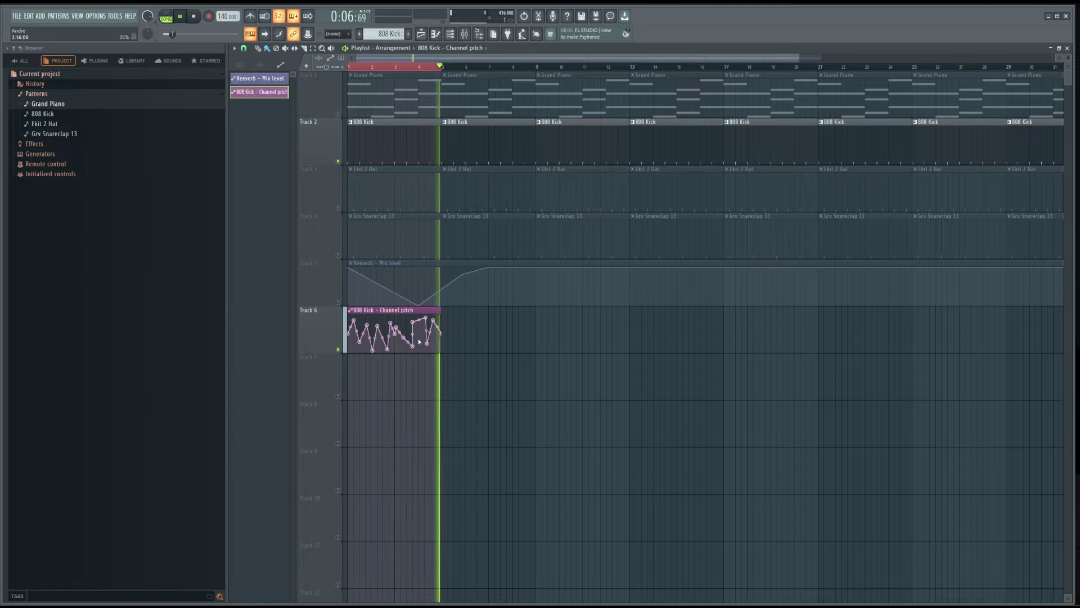
click(1068, 49)
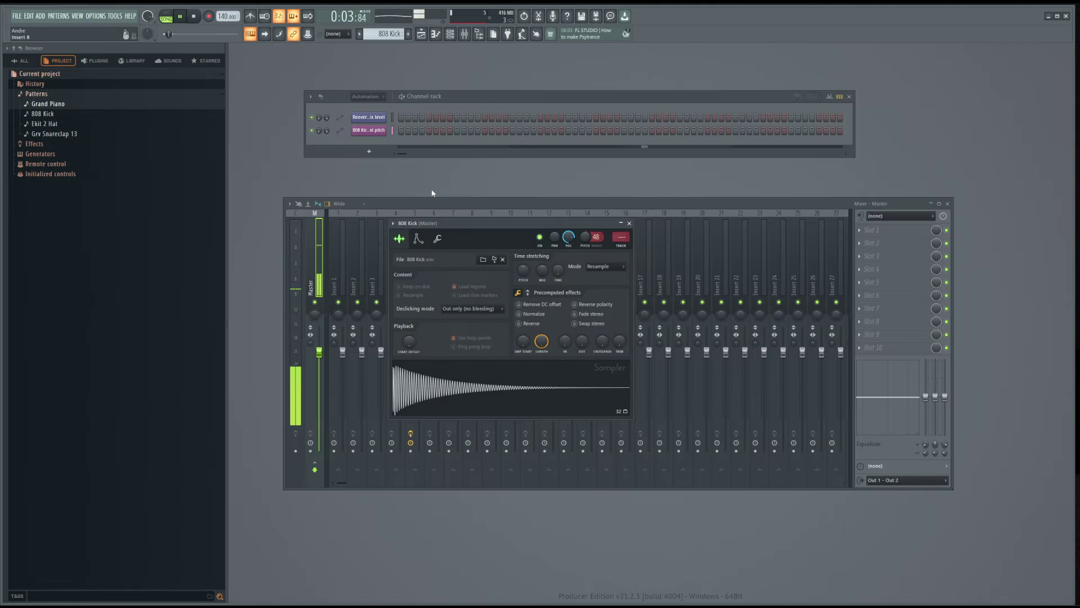
click(365, 97)
click(355, 106)
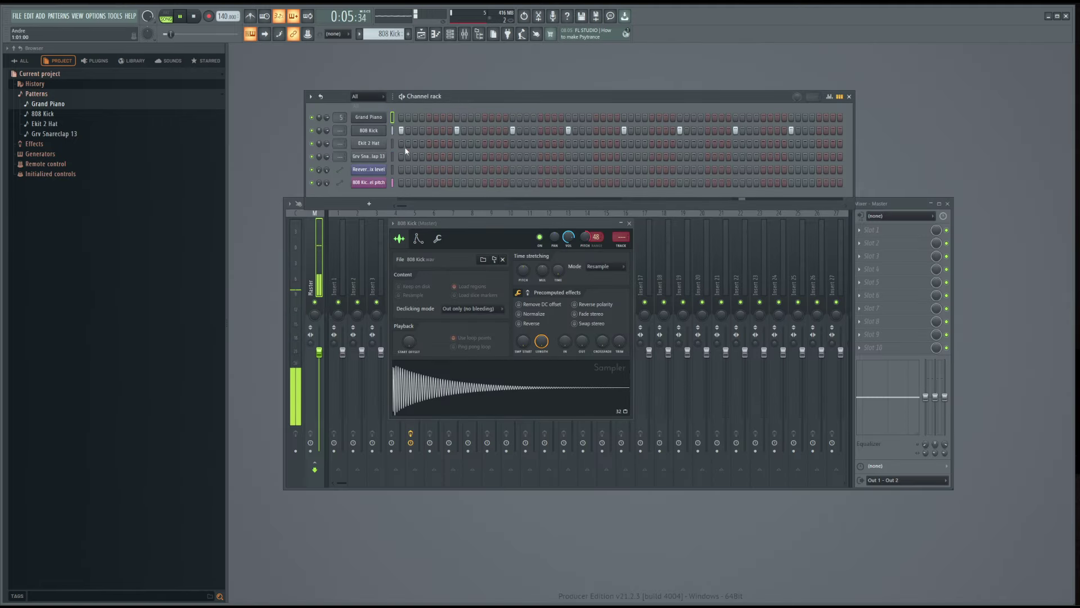
- Fill the 808 Kick pattern on every second step, listen to it with the pitch automation and stop playback
right_click(371, 130)
click(378, 130)
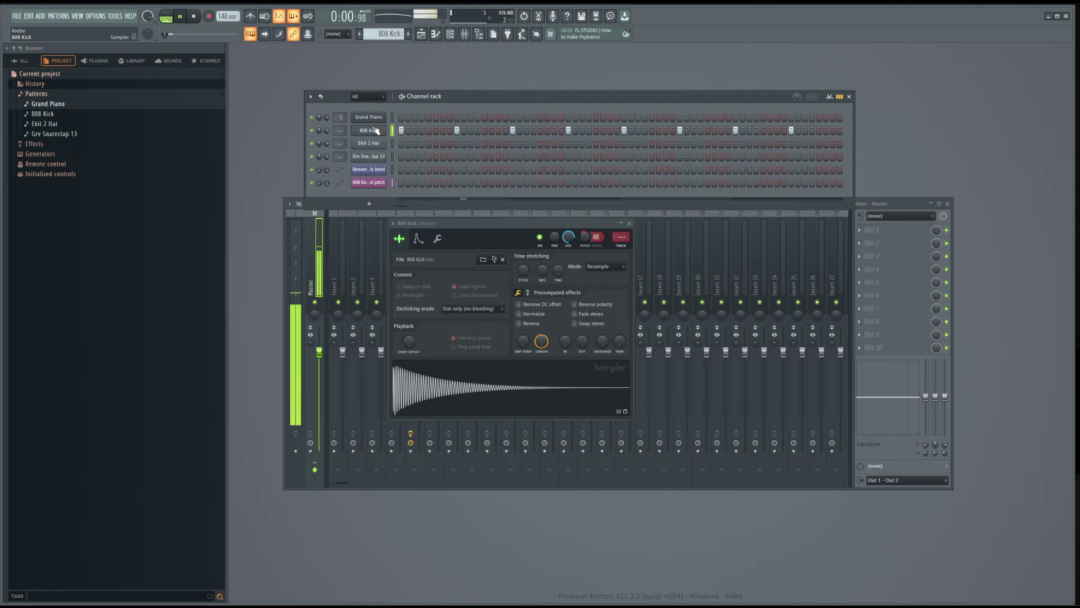
right_click(378, 130)
click(489, 158)
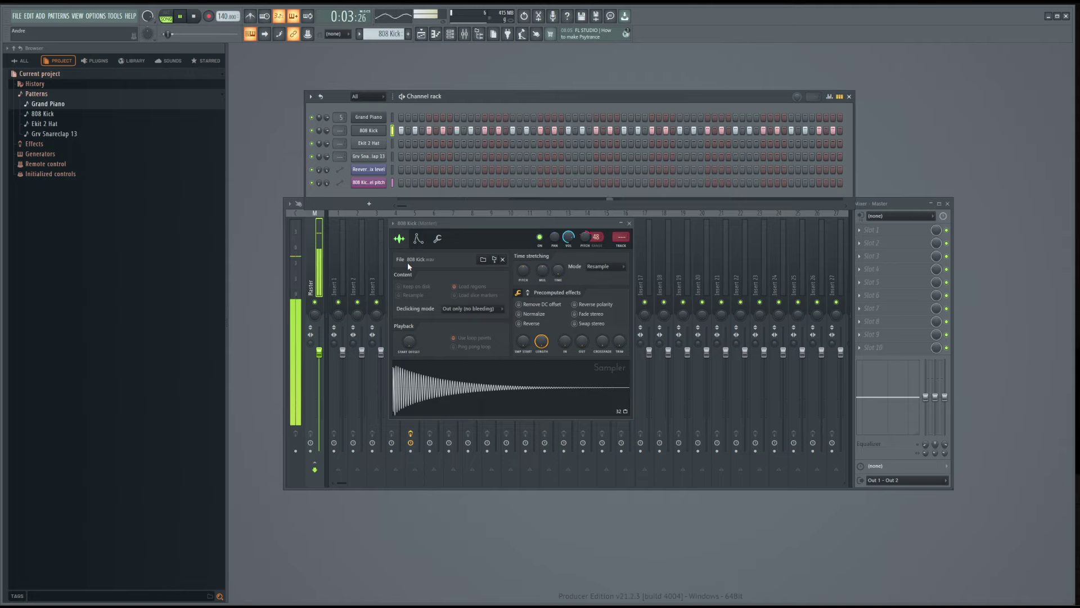
key(space)
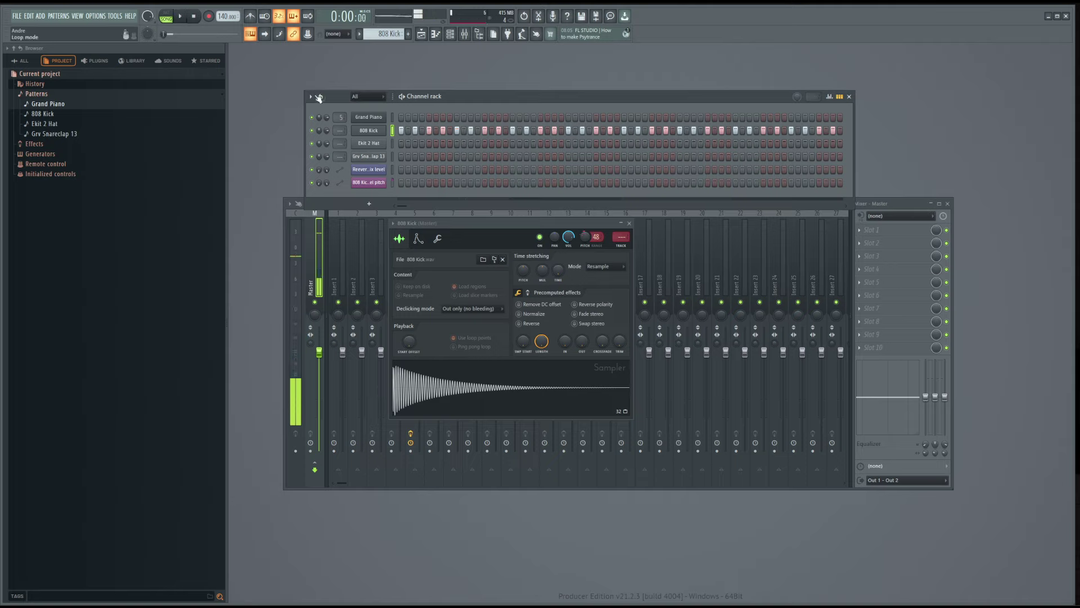
- Unmute the Ekit 2 Hat and Grv Snareclap 13 tracks, play them with the pitch-automated kick, stop playback and close the playlist
key(F5)
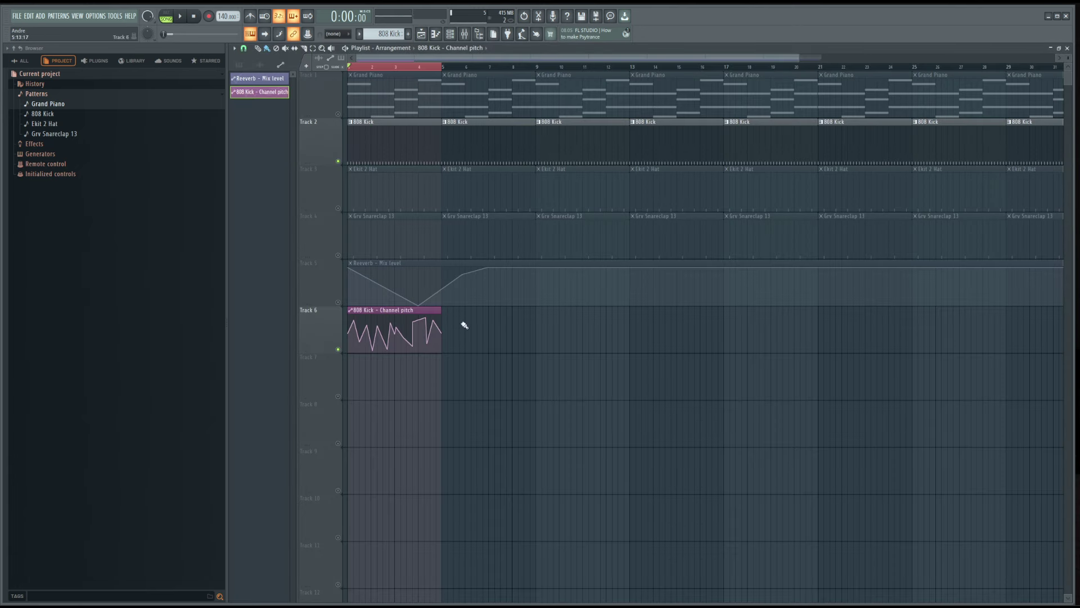
scroll(306, 312, up, 4)
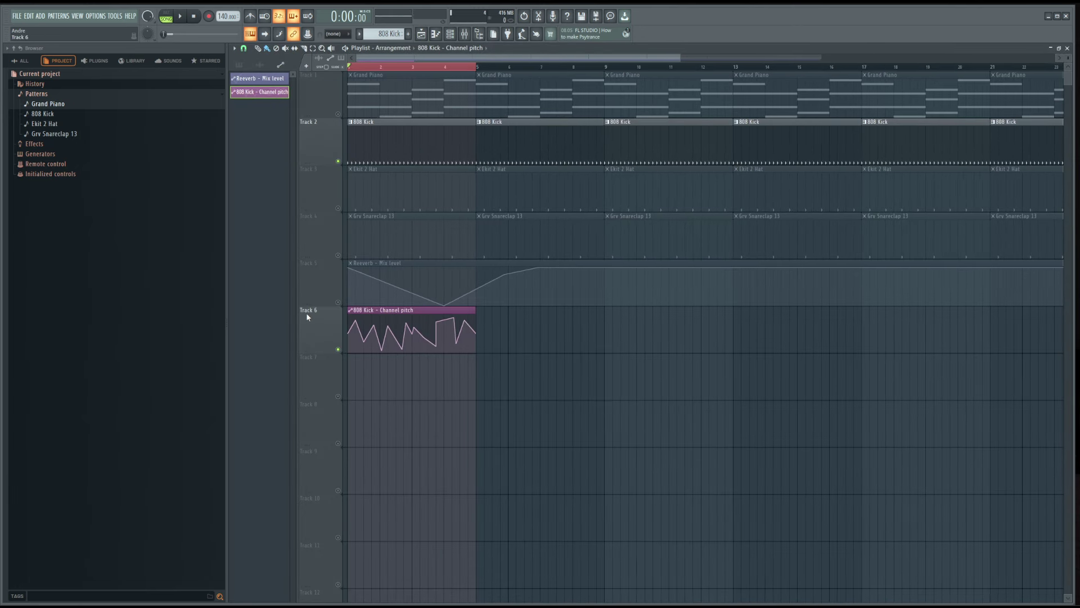
click(339, 209)
click(338, 256)
key(space)
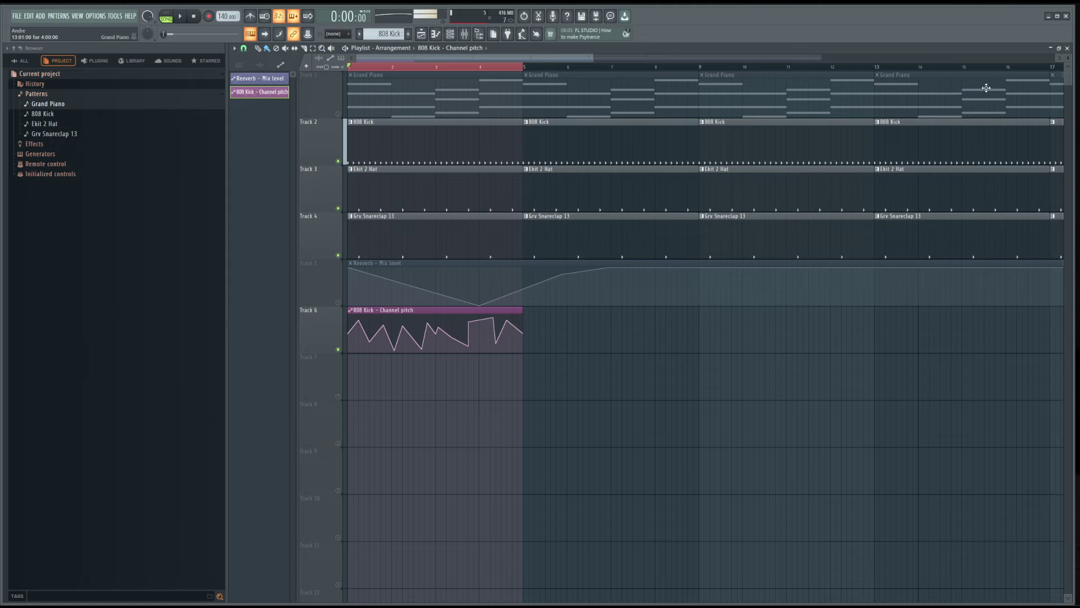
key(space)
click(1068, 48)
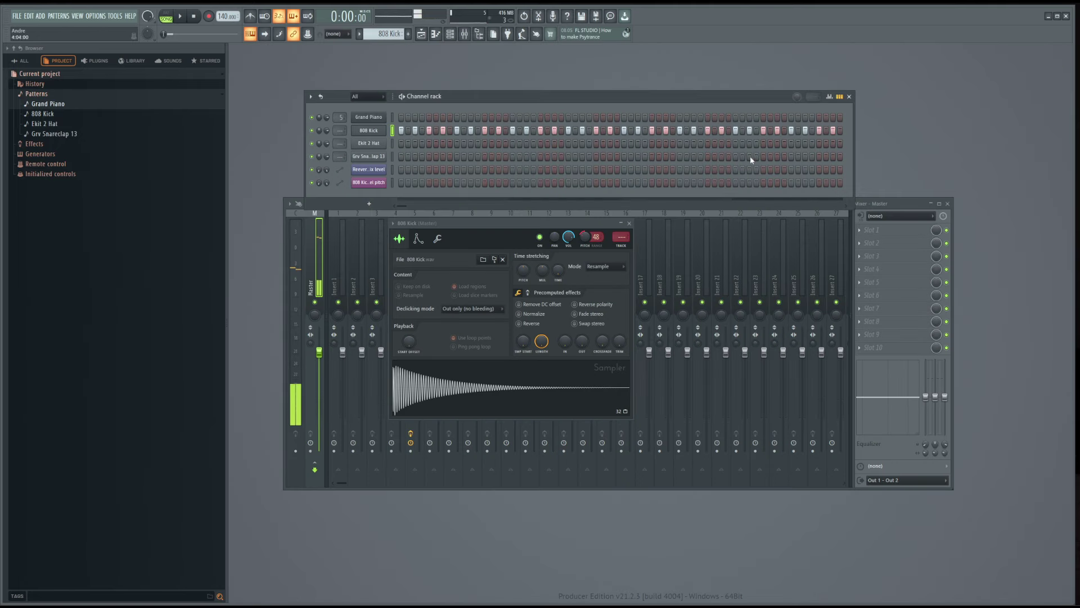
- Try a higher playback start offset on the 808 Kick sample and return the offset to 0%
drag(511, 220, 553, 233)
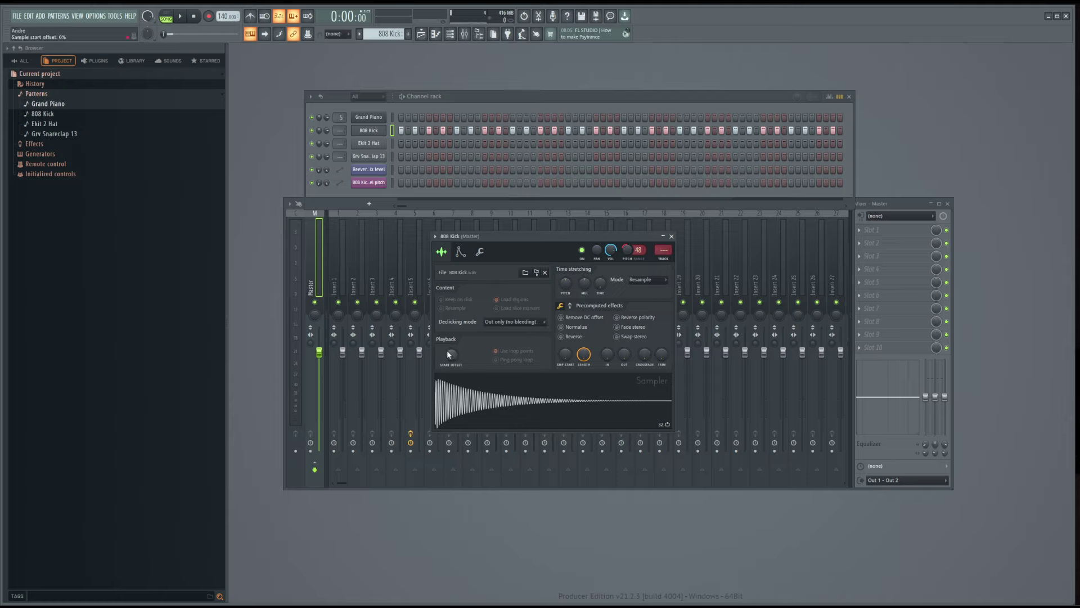
drag(450, 354, 450, 345)
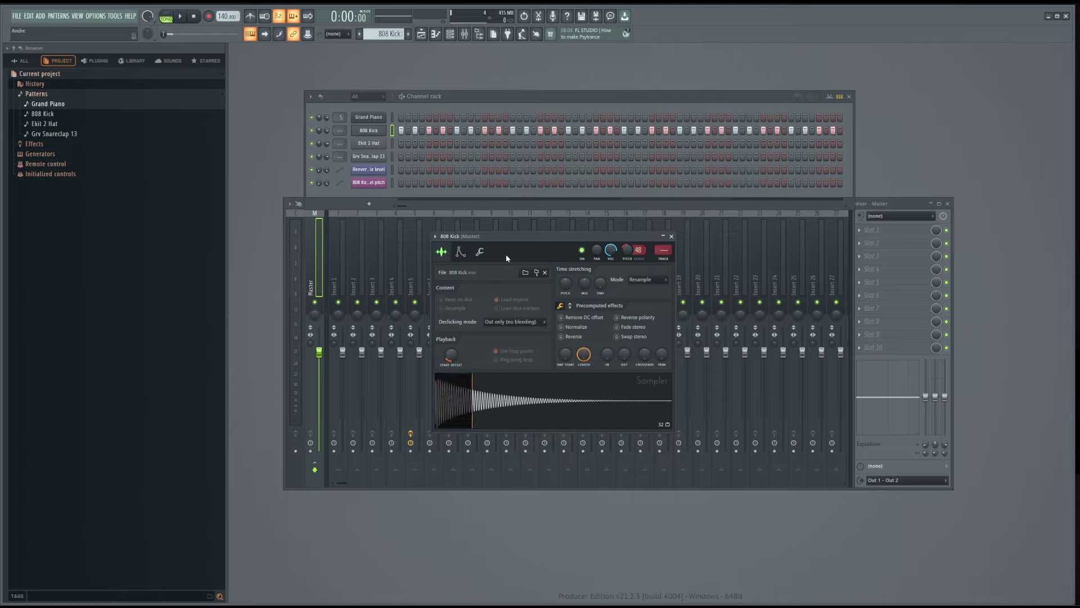
drag(506, 254, 507, 266)
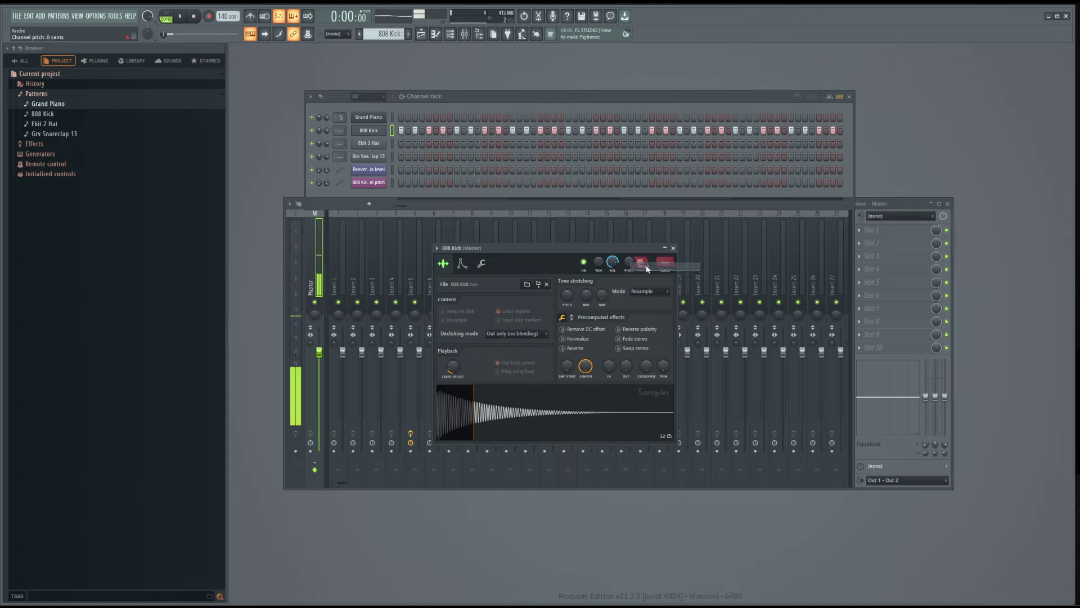
mouse_move(453, 367)
mouse_down()
mouse_move(453, 336)
mouse_move(453, 372)
mouse_up()
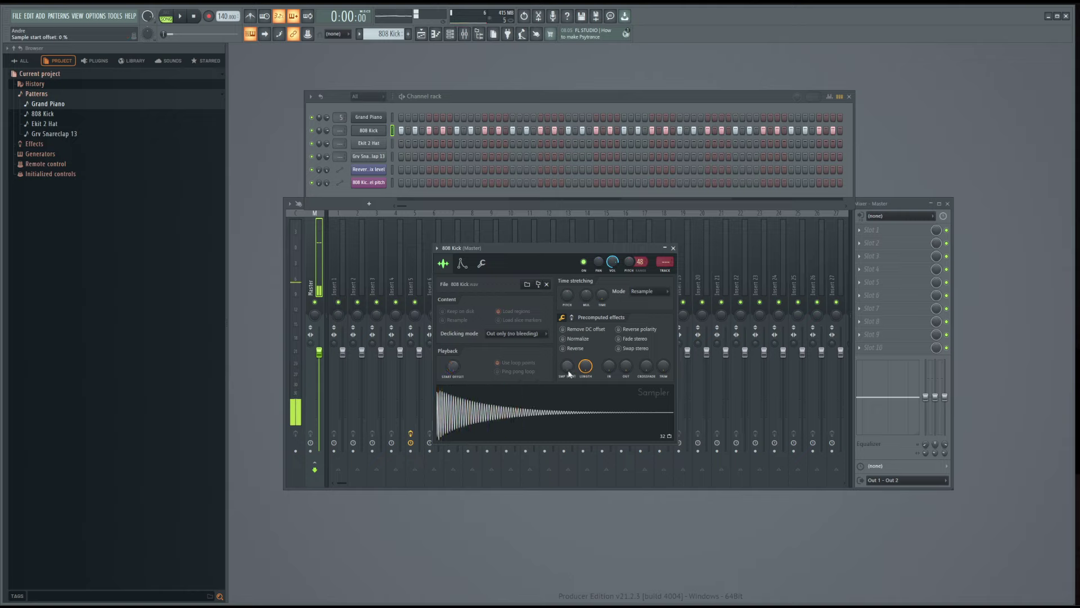
- Shorten the 808 Kick sample by lowering its precomputed length to 1%
mouse_move(569, 373)
mouse_down()
mouse_move(569, 359)
mouse_move(582, 404)
mouse_move(584, 366)
mouse_up()
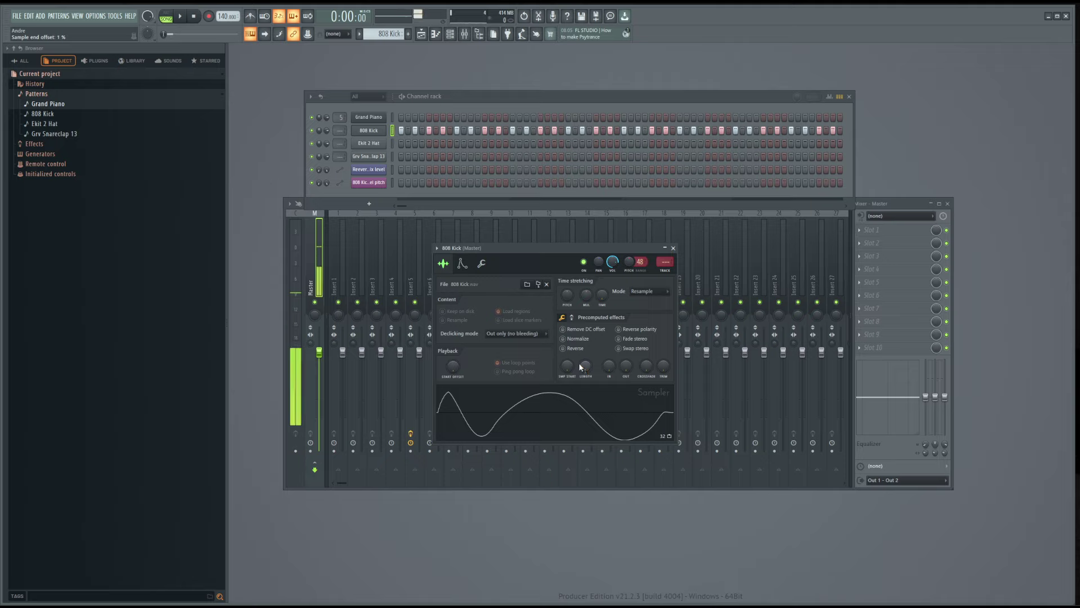
- Restore the 808 Kick sample's full length, try a looping crossfade lowered to 40%, and reset the crossfade
drag(587, 368, 587, 337)
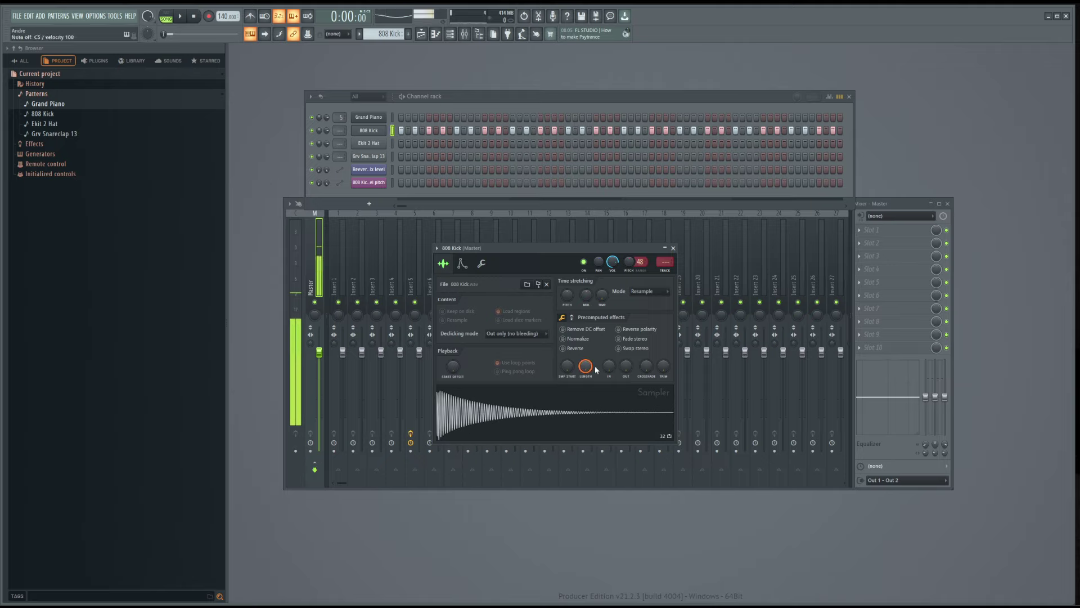
drag(653, 370, 653, 338)
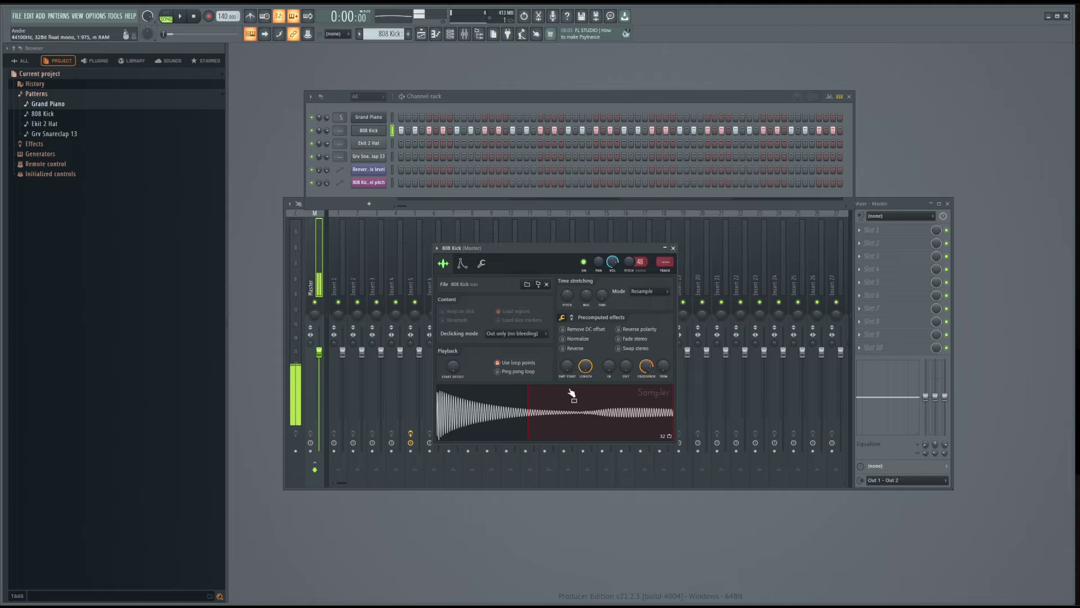
drag(646, 366, 647, 388)
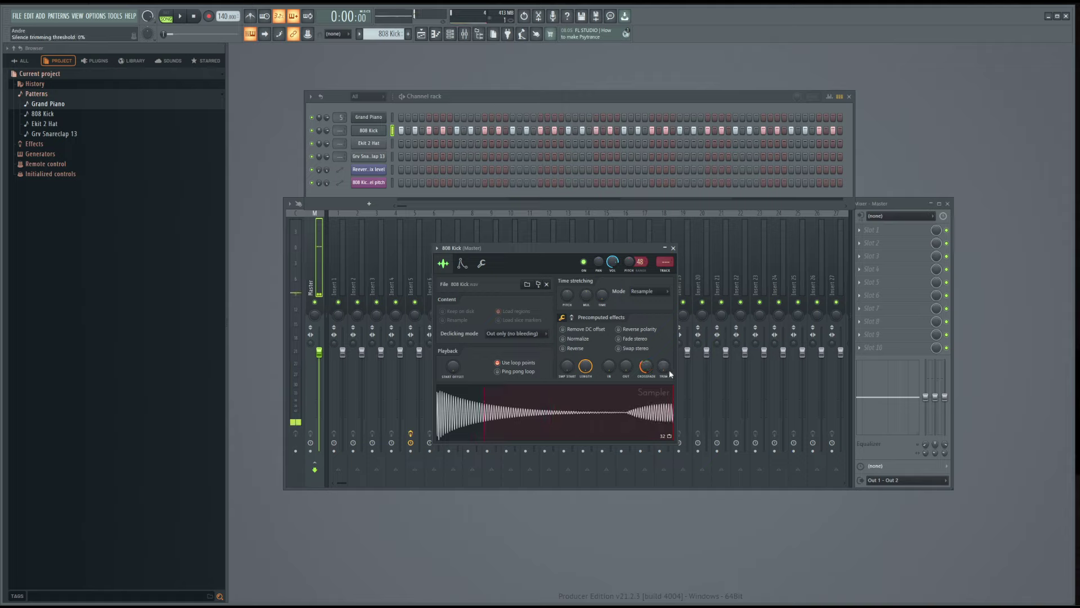
right_click(644, 371)
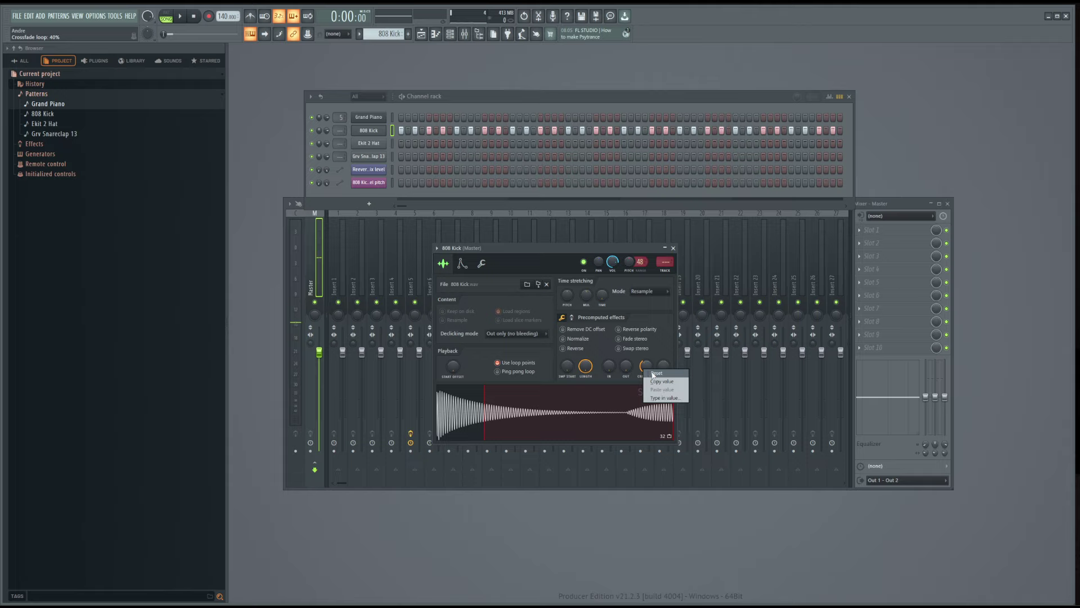
click(647, 373)
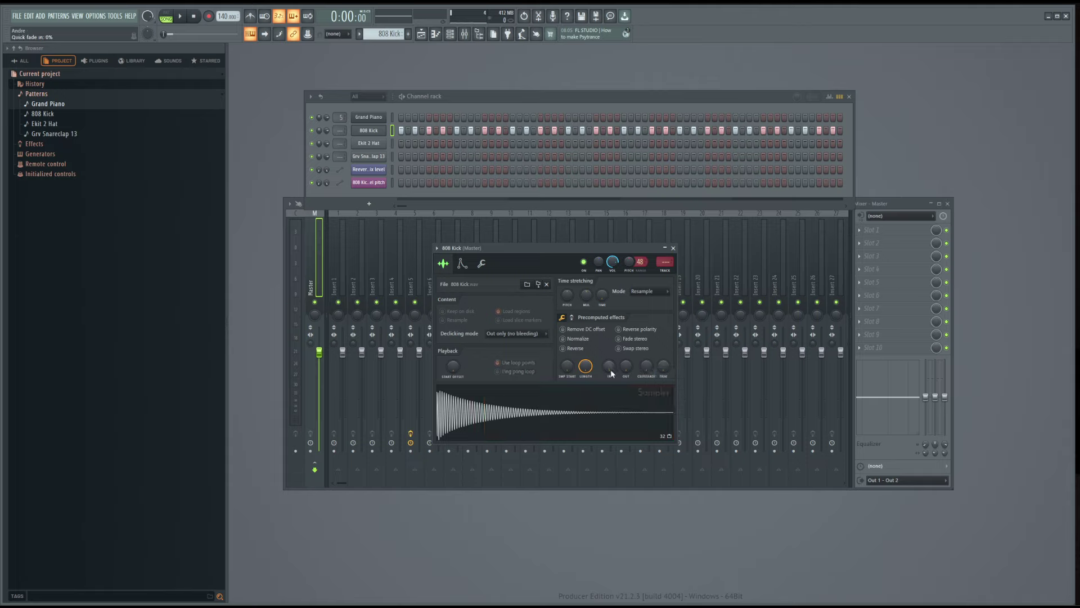
- Set the 808 Kick's silence trimming threshold to 100%, audition a full quick fade-out, and return the fade-out to zero
drag(609, 367, 662, 363)
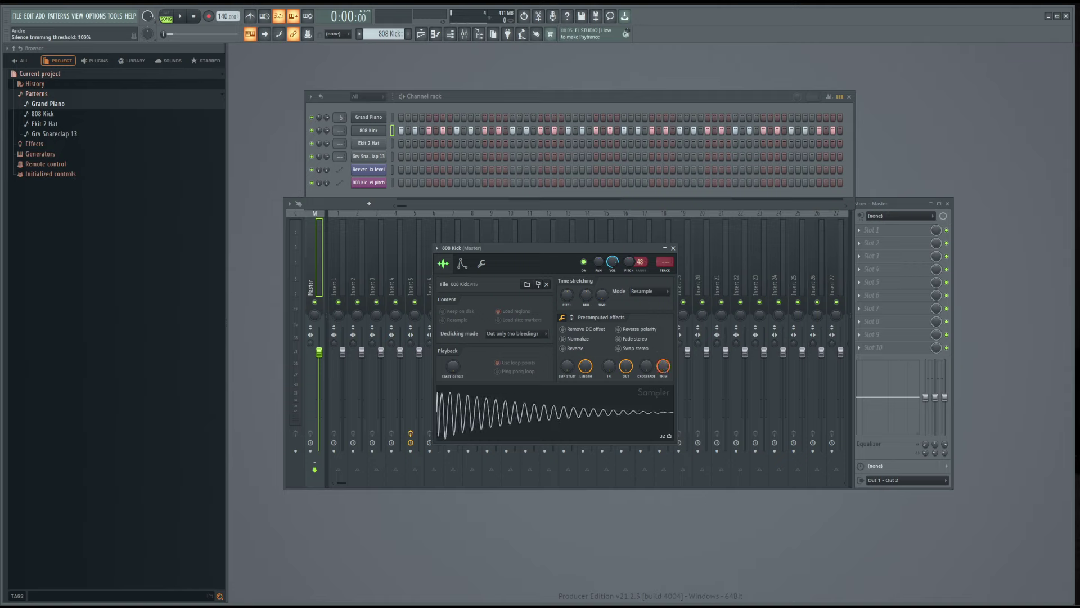
click(622, 408)
mouse_move(625, 368)
mouse_down()
mouse_move(625, 353)
mouse_move(628, 378)
mouse_move(610, 358)
mouse_move(613, 377)
mouse_up()
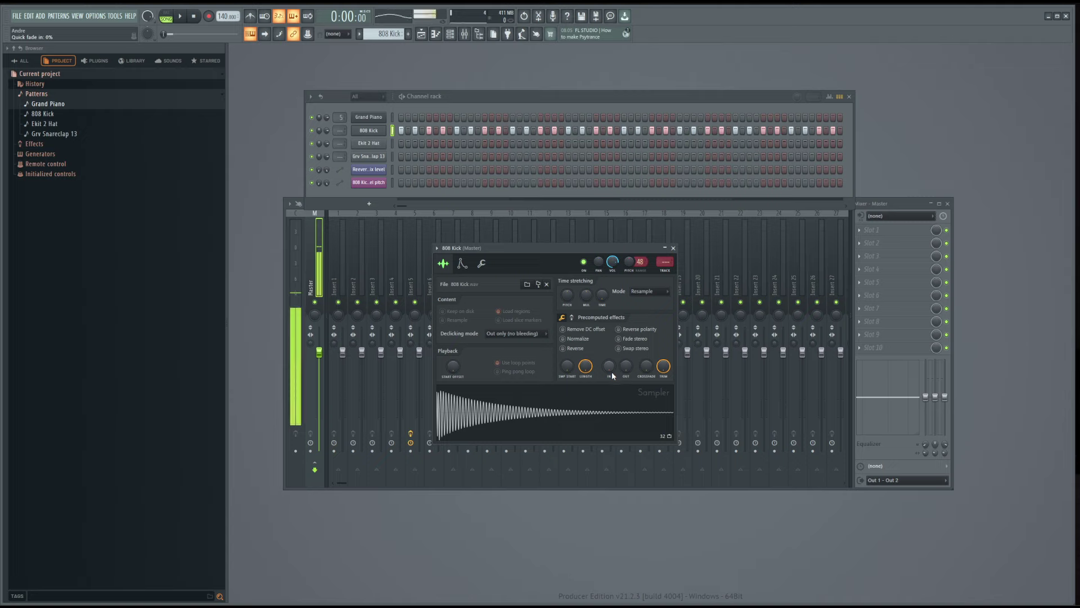
- Compare the sampler settings of the Grv Snareclap 13 and Ekit 2 Hat channels
click(374, 155)
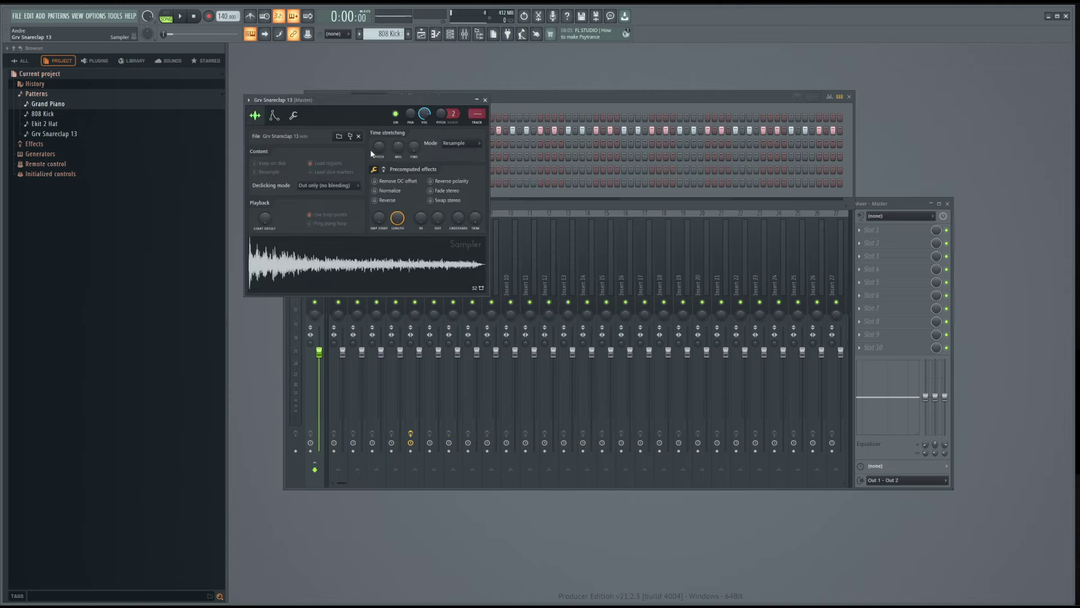
drag(353, 110, 615, 289)
click(379, 157)
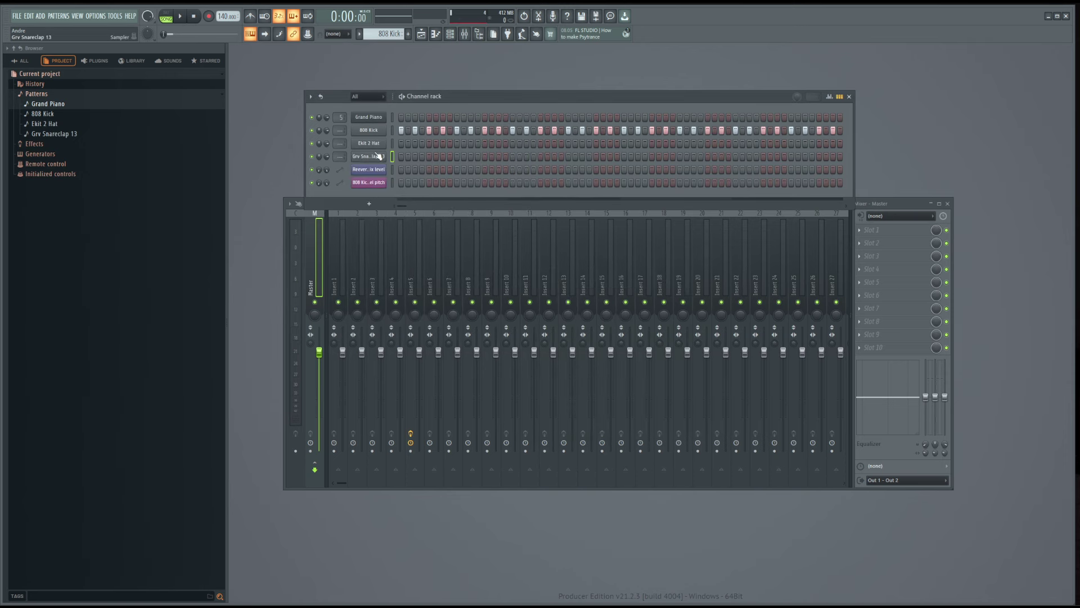
click(383, 157)
click(375, 145)
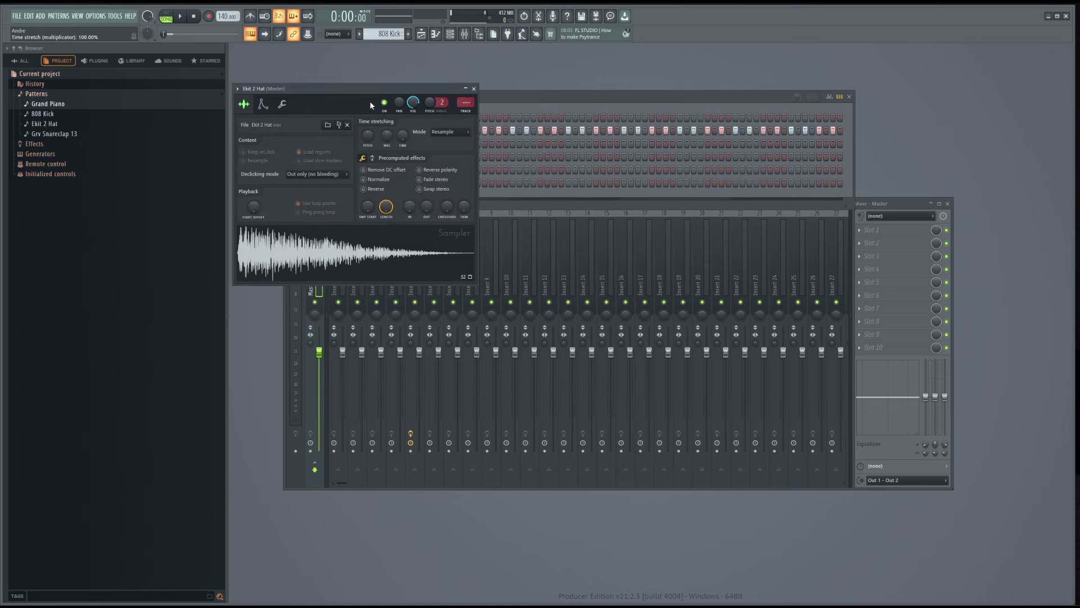
drag(382, 101, 683, 312)
click(375, 156)
click(374, 145)
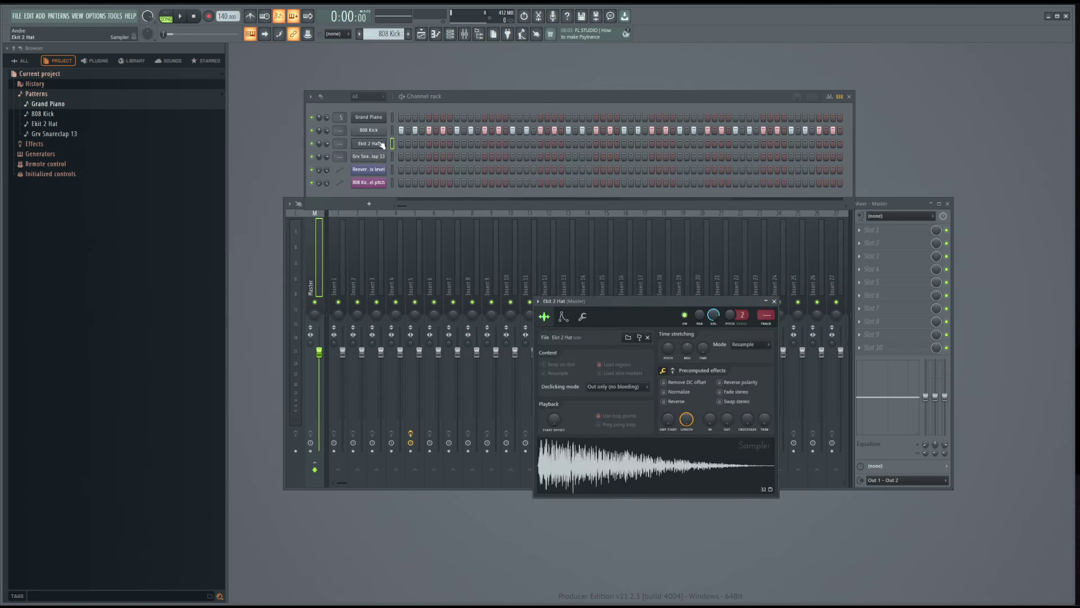
click(380, 145)
click(382, 145)
click(381, 145)
click(382, 145)
- In the Grv Snareclap 13 sampler, move the sample start past the initial hit and raise the loop crossfade to maximum
click(382, 157)
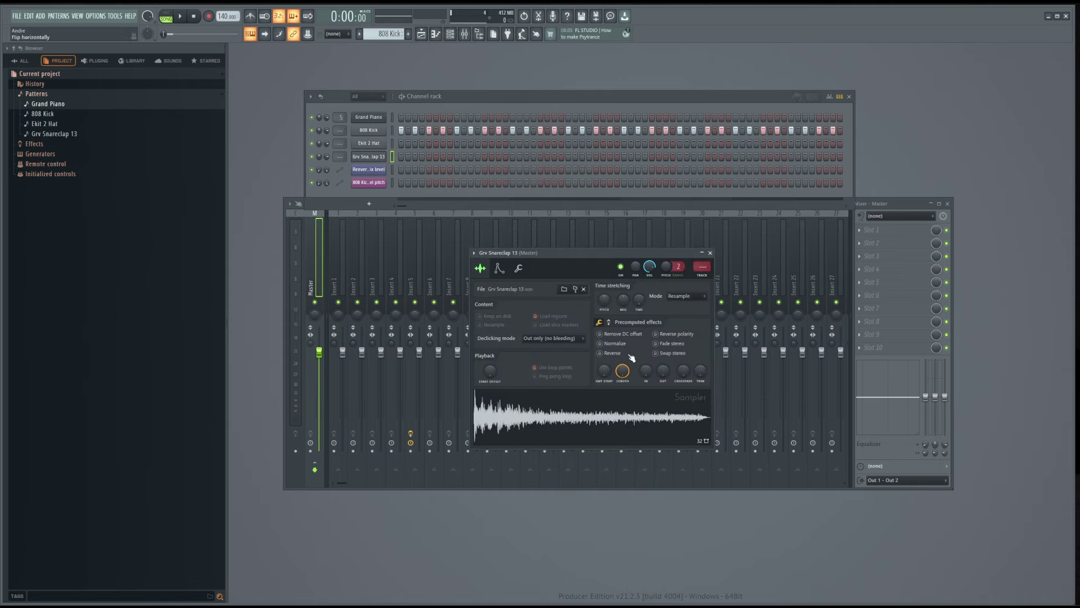
drag(609, 374, 607, 371)
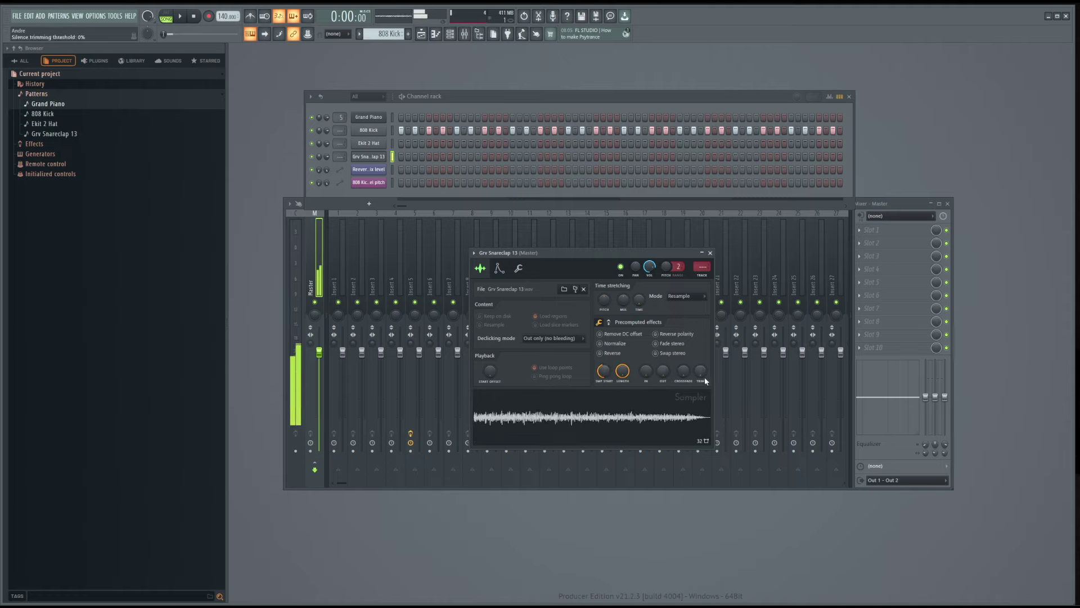
drag(681, 376, 680, 346)
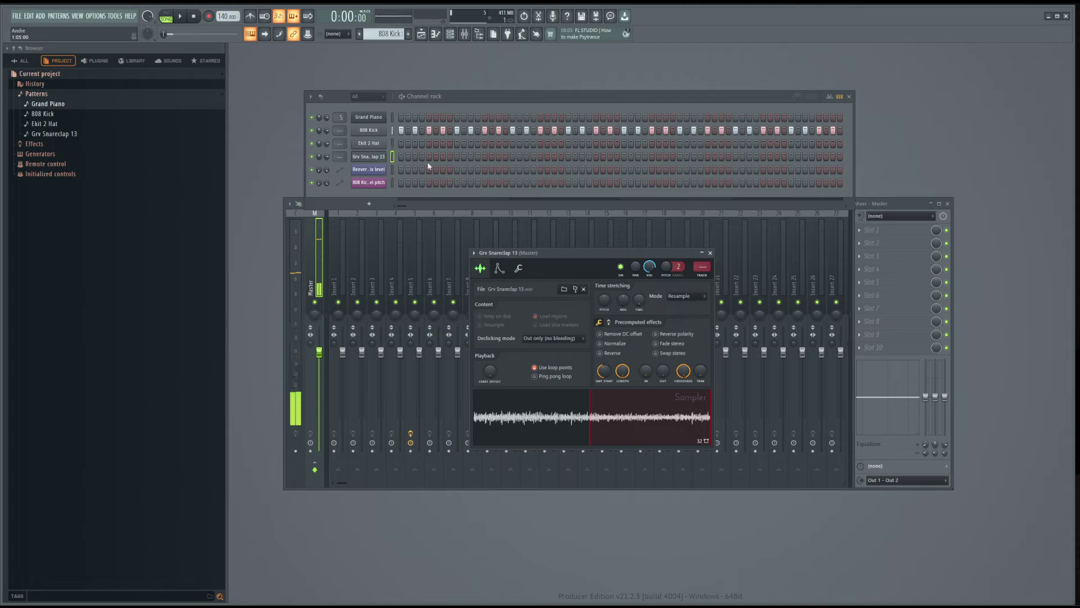
- Place Grv Snareclap 13 hits on step 5 of bars 1 and 2, auditioning the pattern
click(429, 157)
key(space)
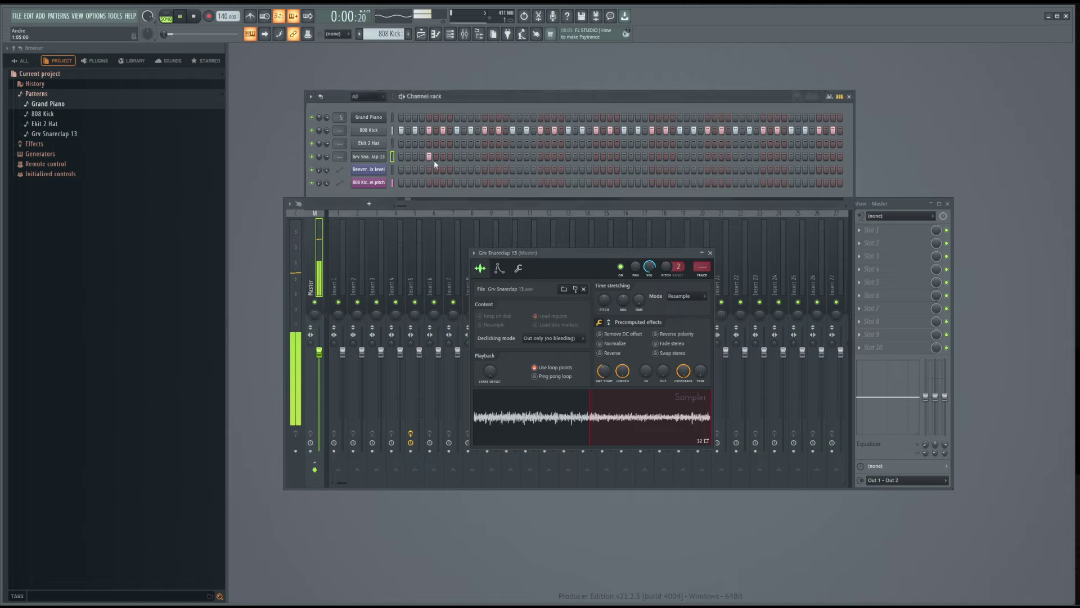
click(540, 157)
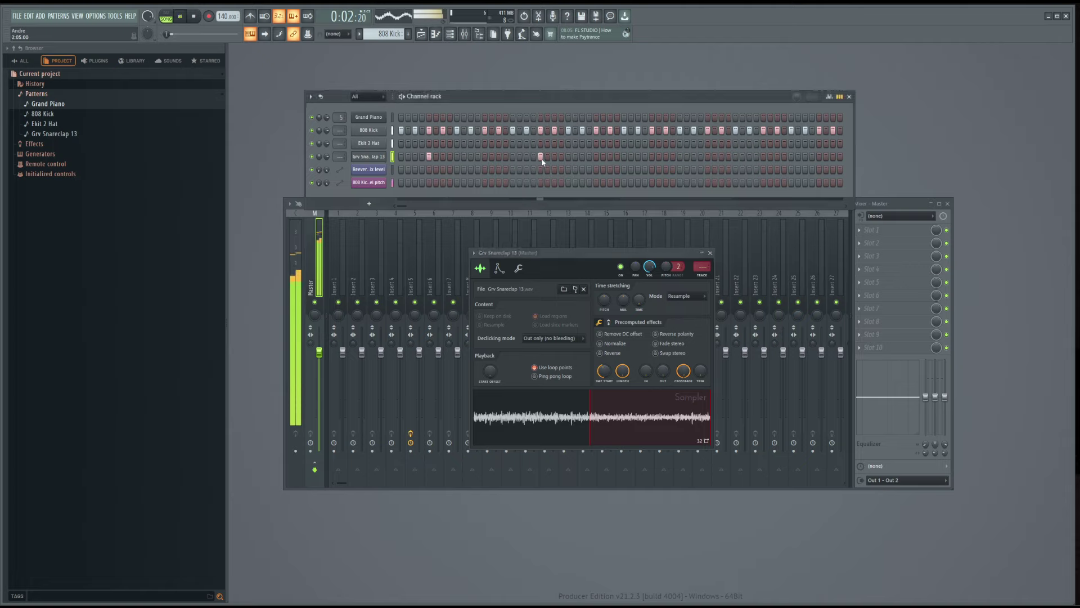
key(space)
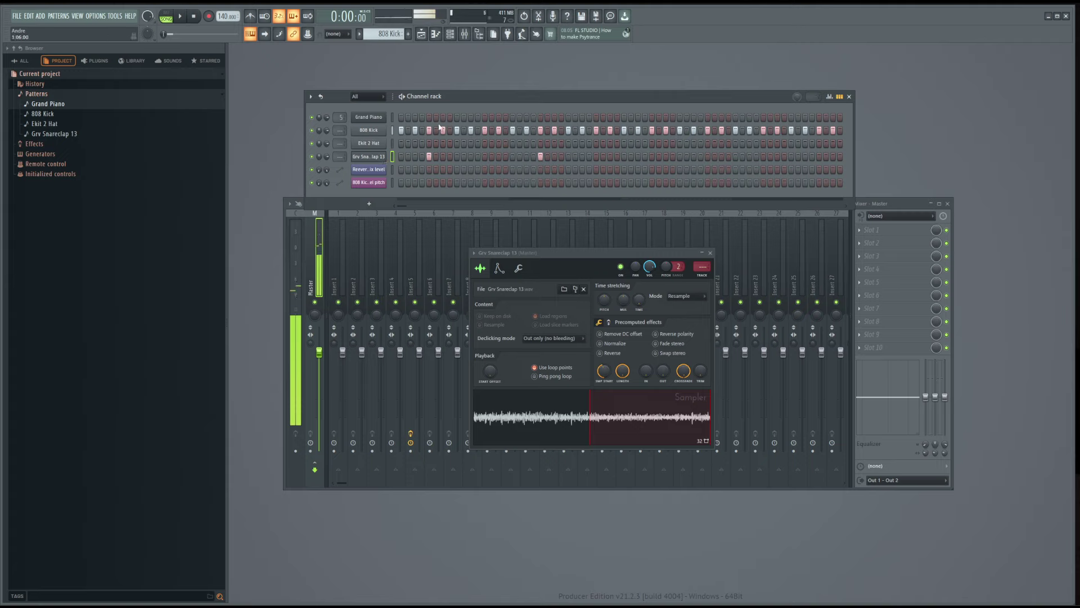
- Open the 808 Kick's envelope and instrument settings and reposition its window over the mixer
click(380, 131)
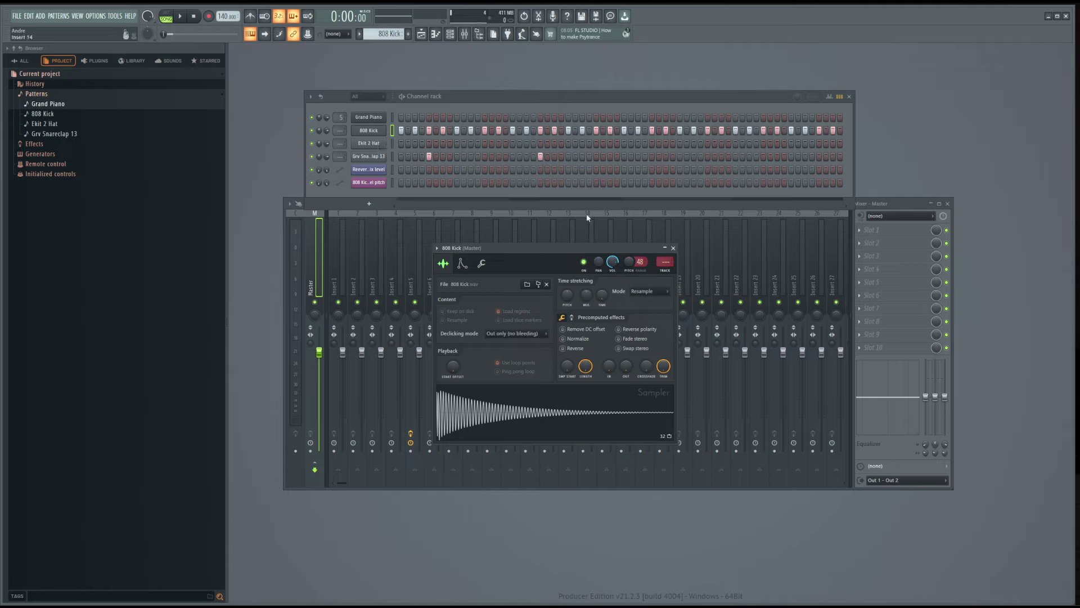
click(463, 266)
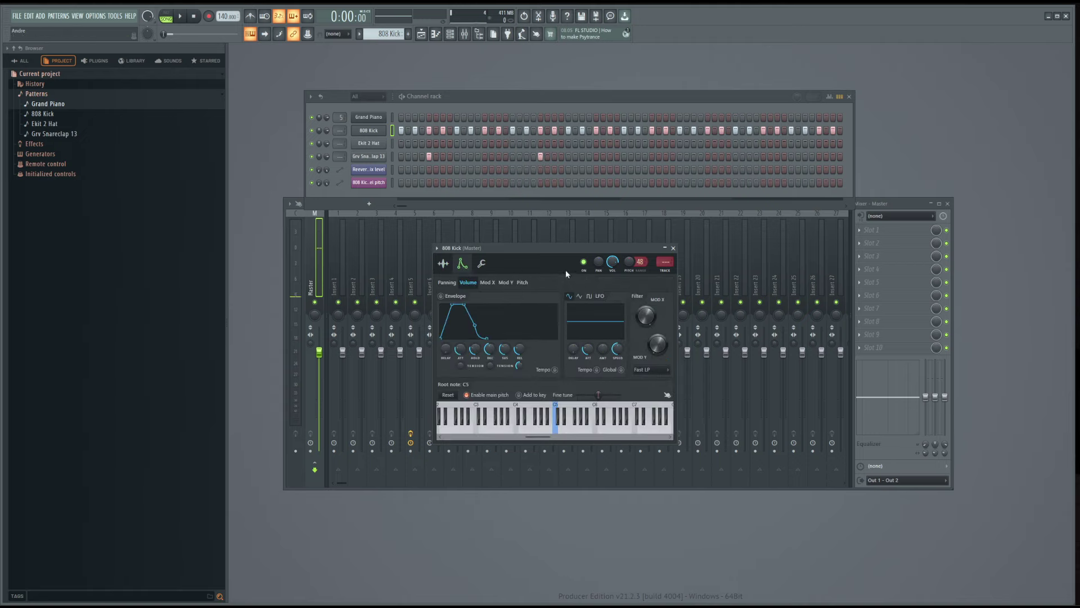
drag(552, 252, 528, 257)
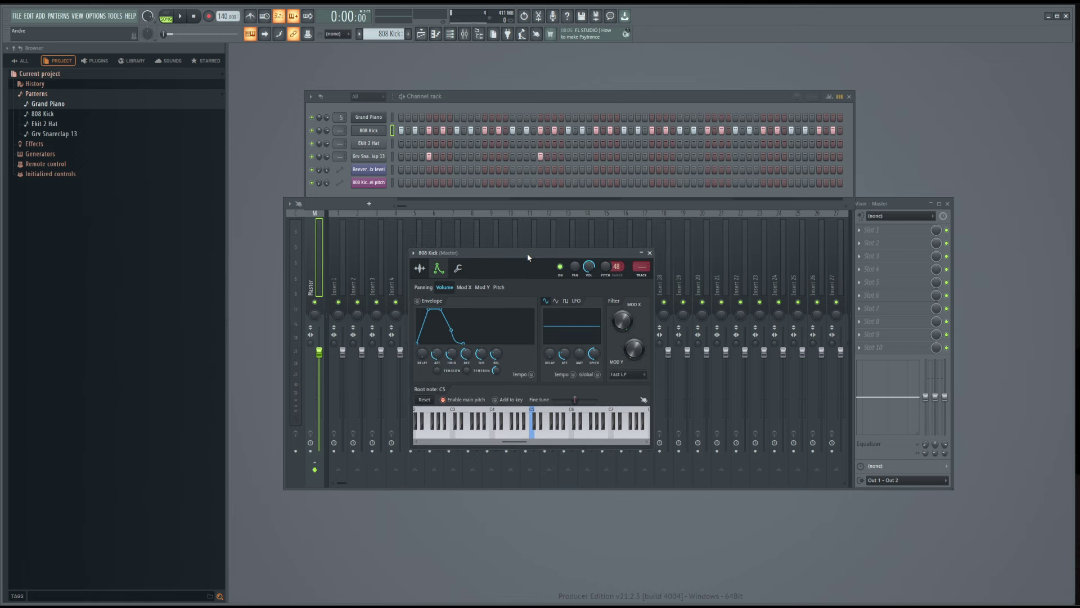
- Insert a 3x Osc channel above the Grand Piano, reposition its window, and briefly show its detailed settings
right_click(372, 118)
mouse_move(427, 176)
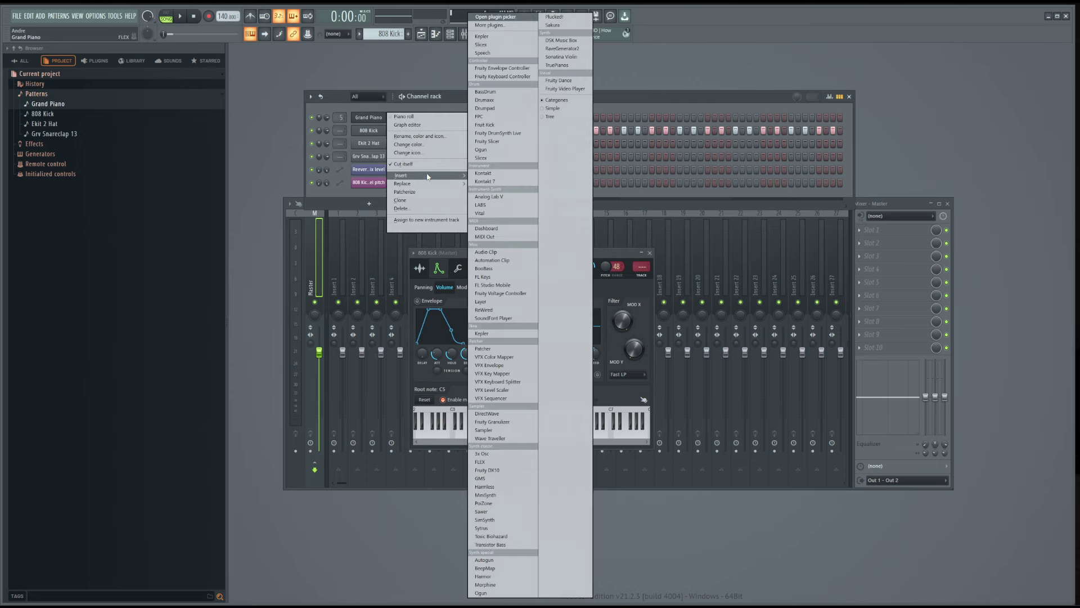
click(498, 457)
drag(380, 110, 537, 180)
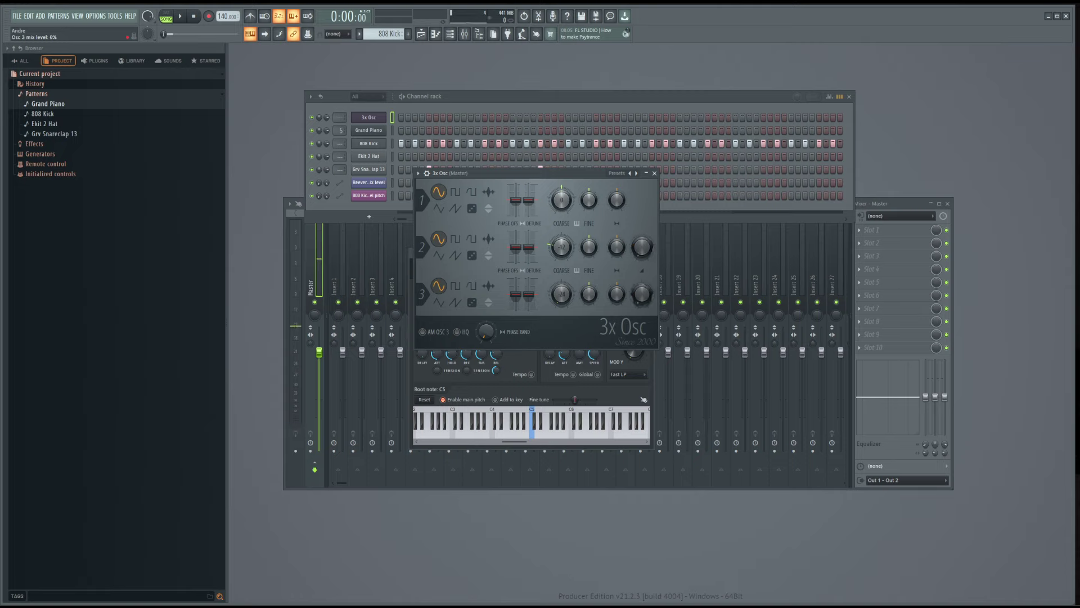
drag(555, 172, 567, 192)
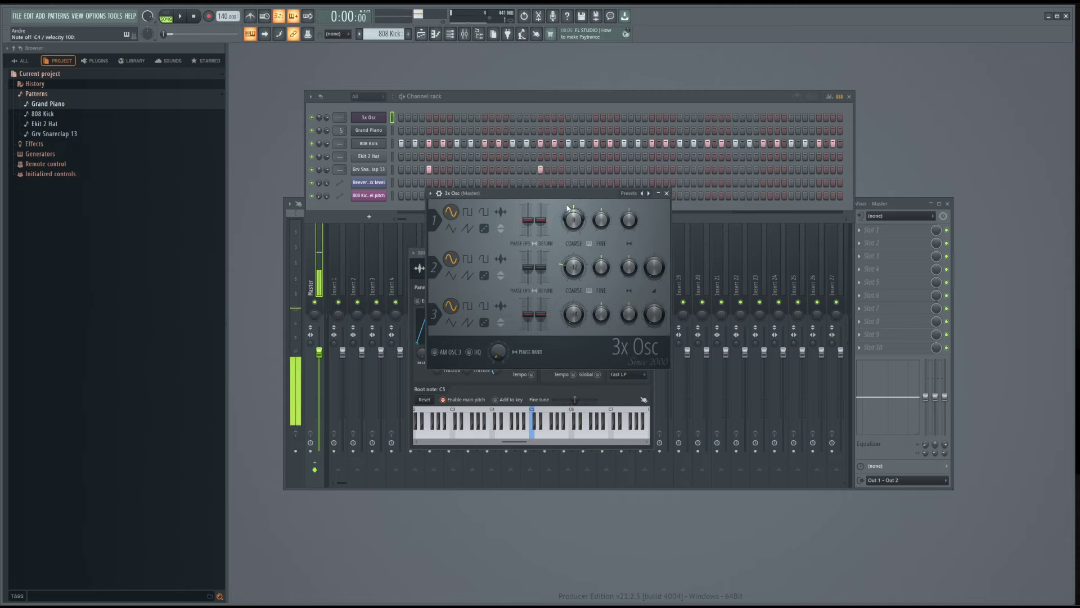
click(442, 194)
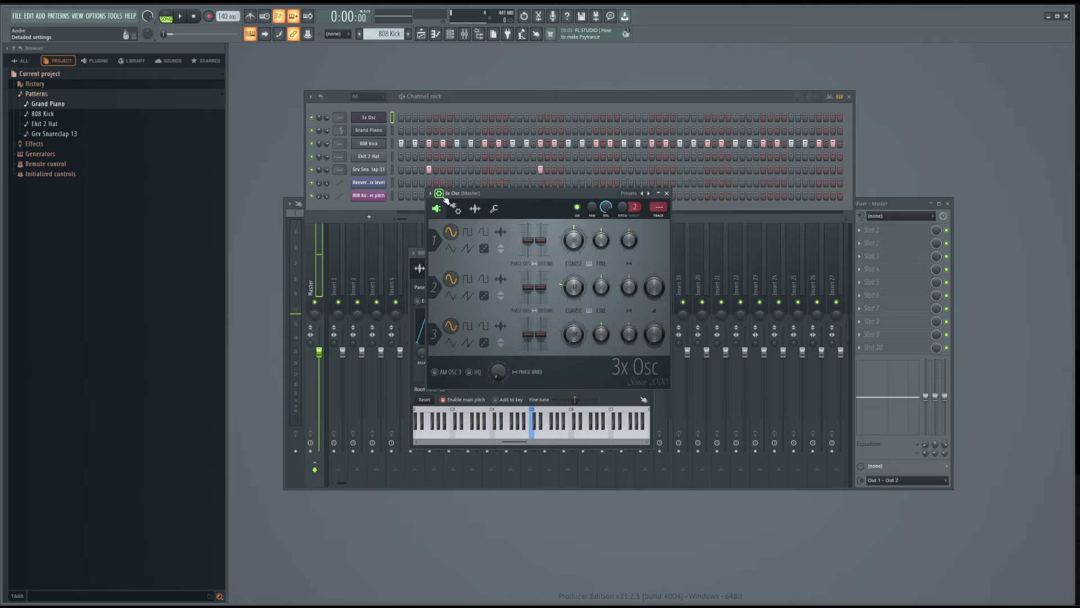
click(438, 193)
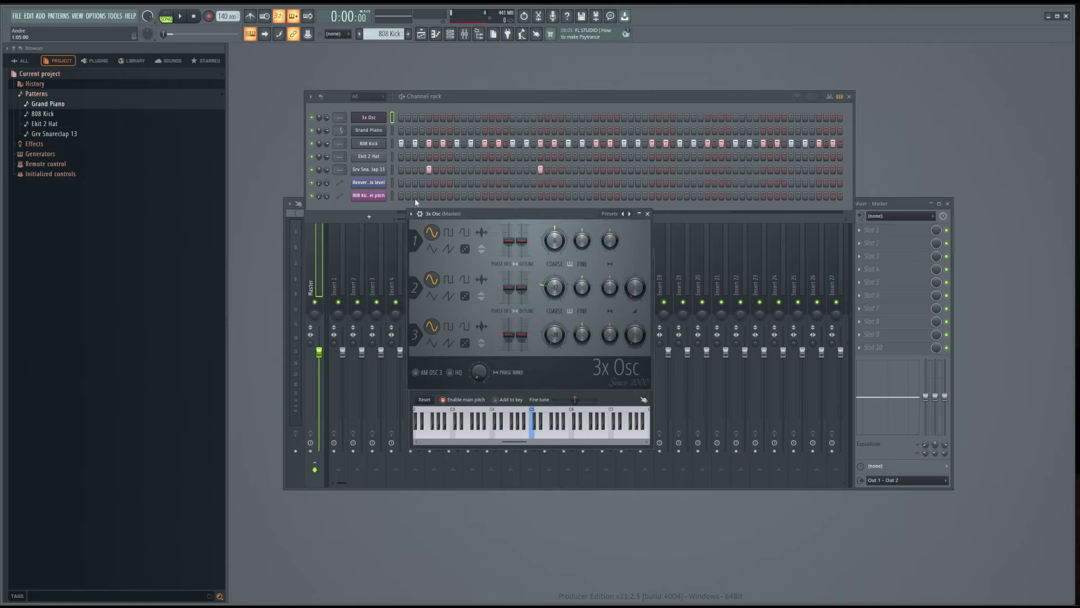
- Arrange the 808 Kick and 3x Osc windows side by side, with the 808 Kick showing its sample settings
drag(570, 215, 847, 238)
drag(545, 251, 482, 234)
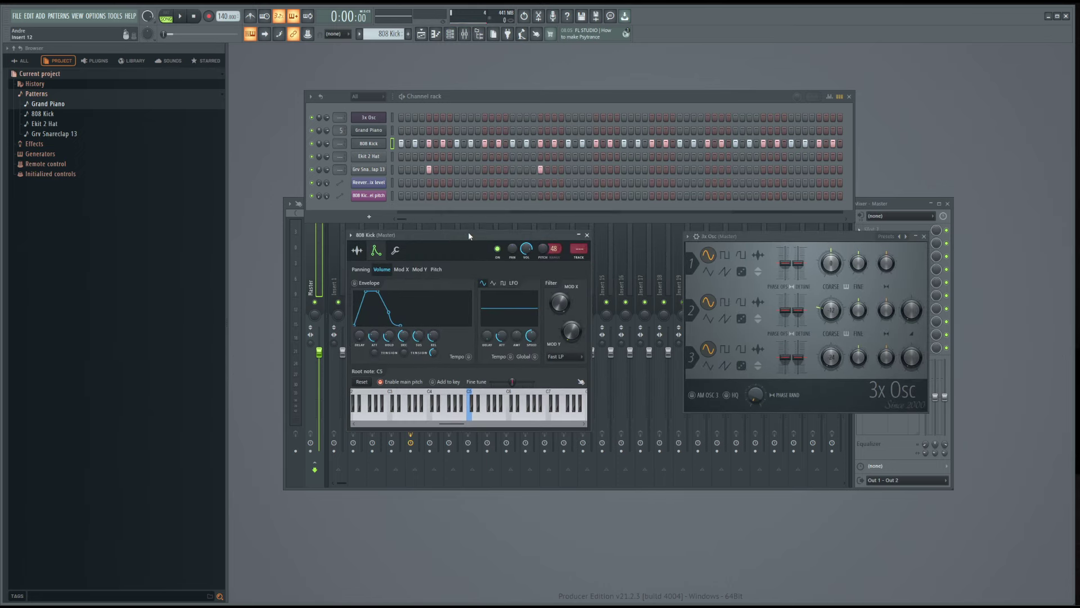
click(356, 250)
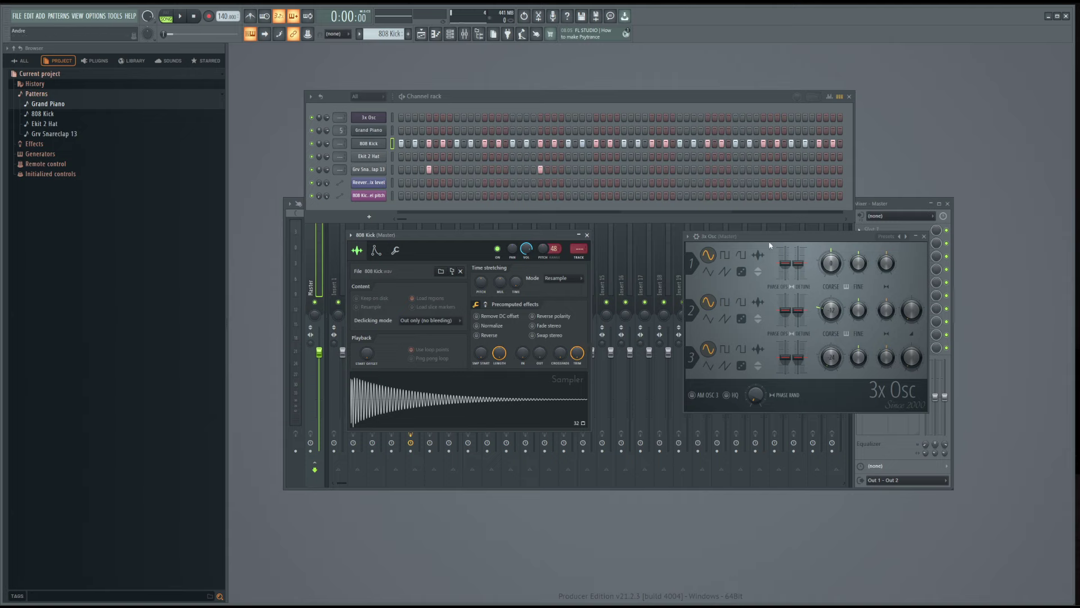
drag(779, 240, 689, 239)
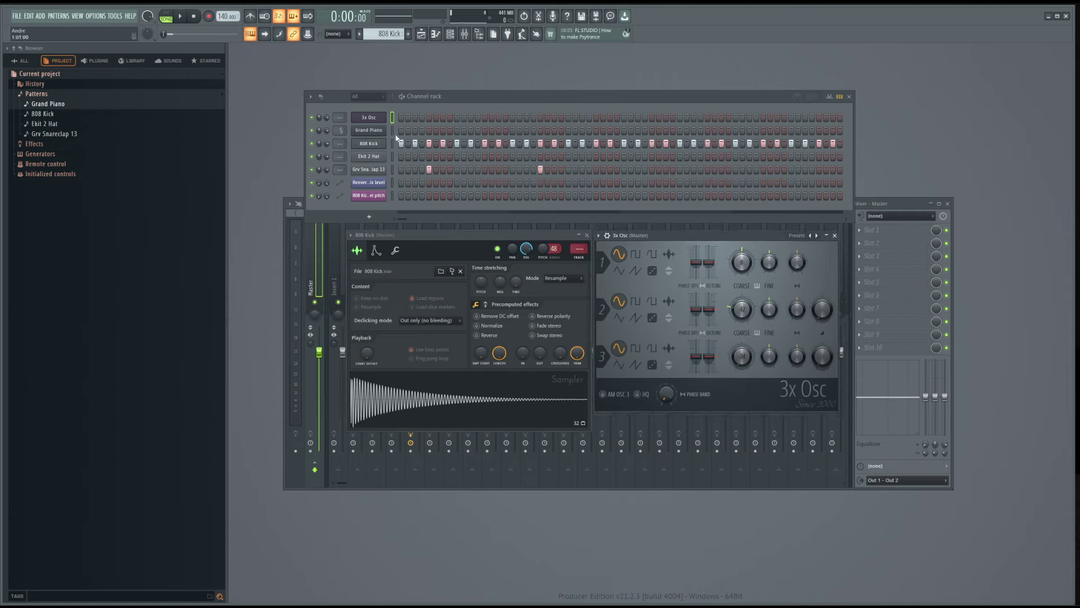
- Show the volume envelope settings of 3x Osc and the 808 Kick for comparison
click(607, 236)
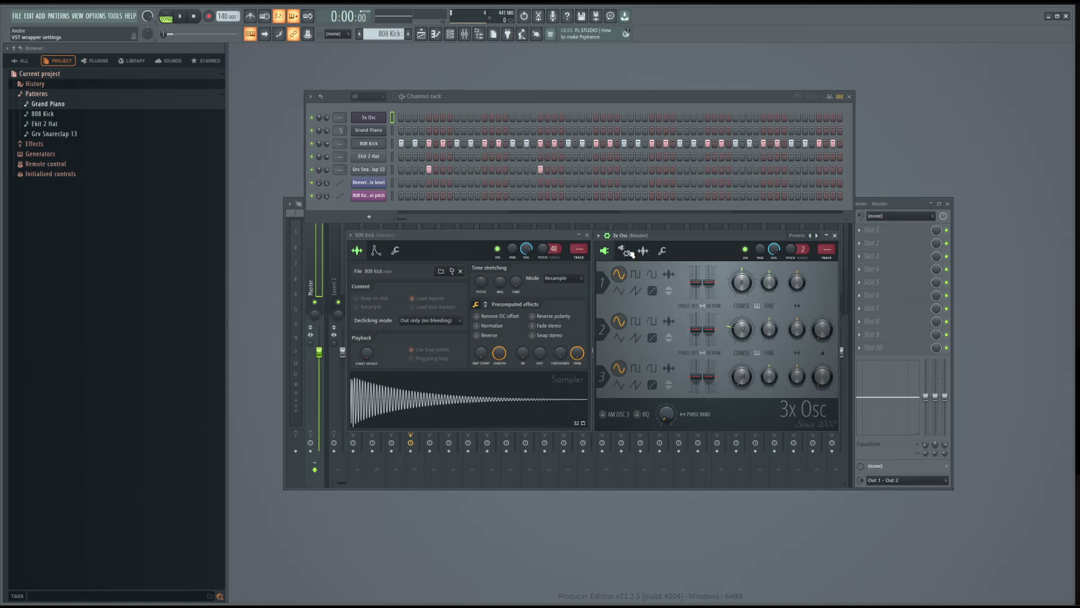
click(624, 252)
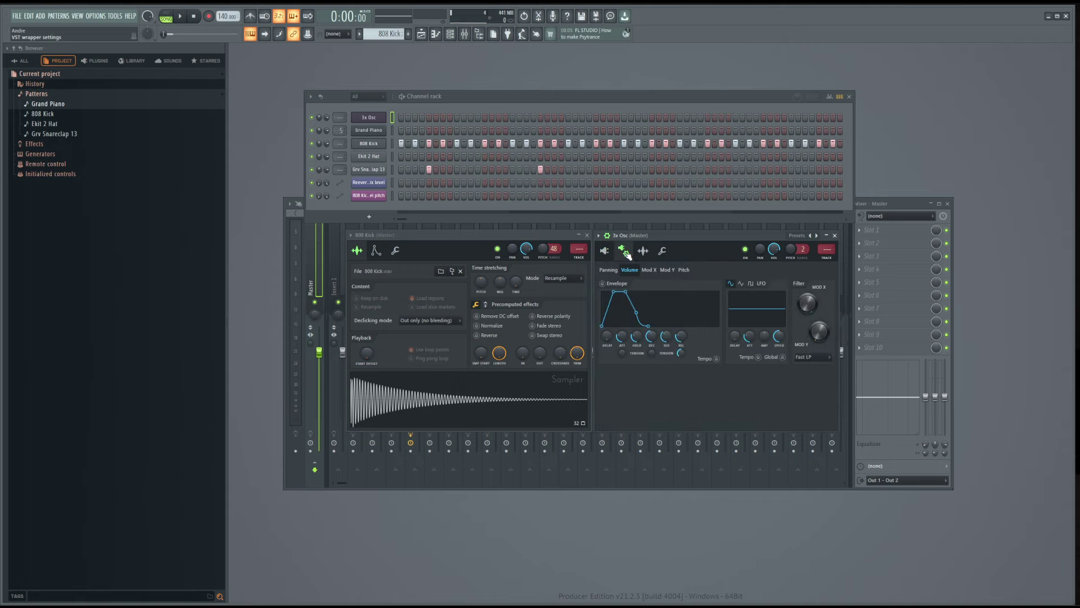
click(375, 250)
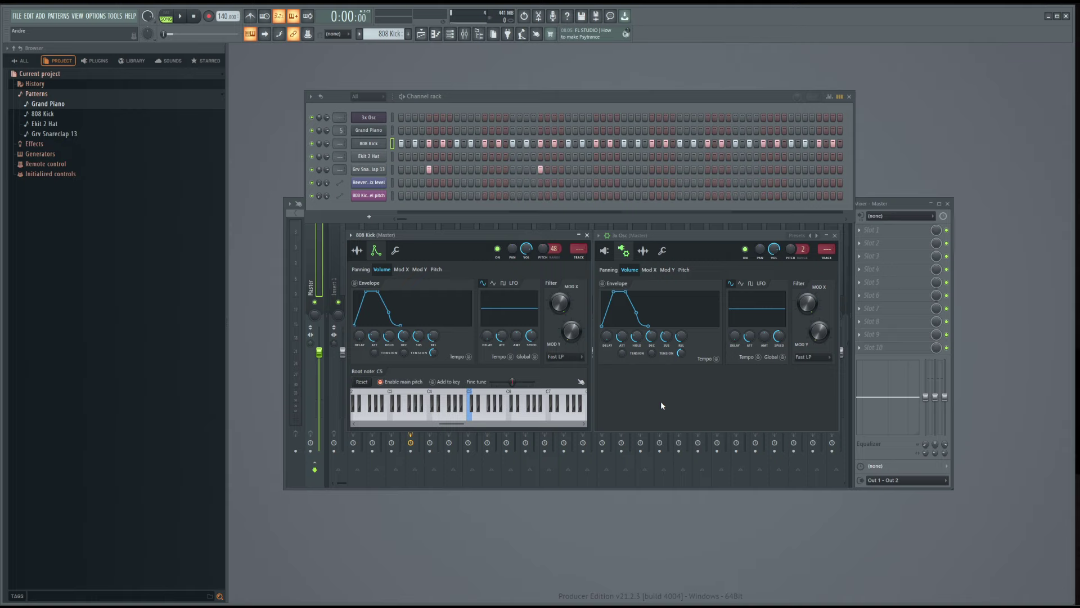
- Review the 3x Osc plugin, envelope and sample settings pages, and play test notes on its oscillators
click(606, 253)
click(623, 253)
click(648, 252)
click(625, 252)
click(606, 251)
drag(724, 239, 720, 237)
key(x)
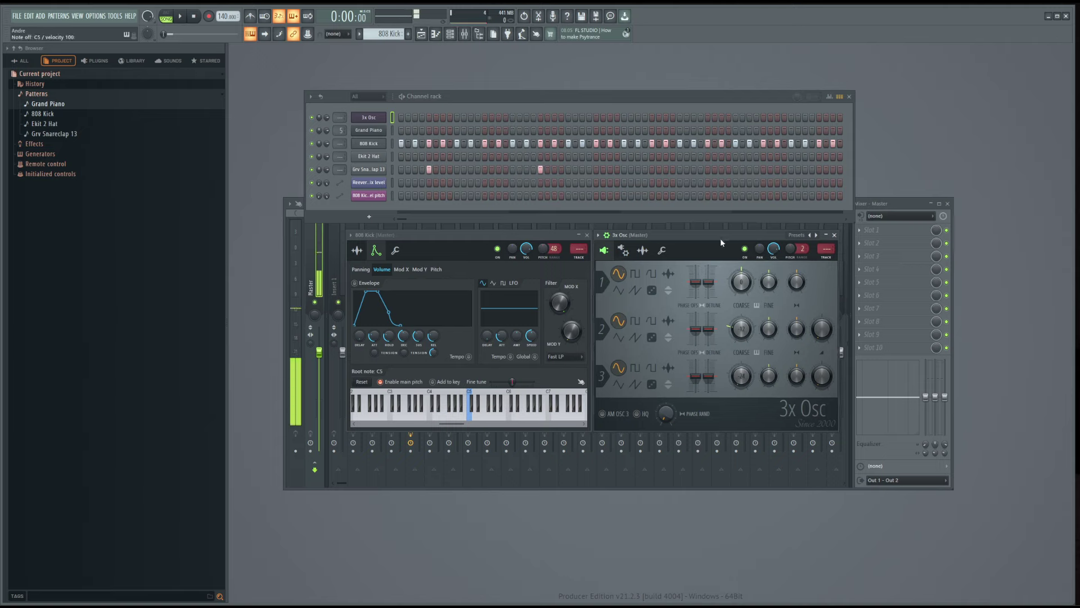
key(e)
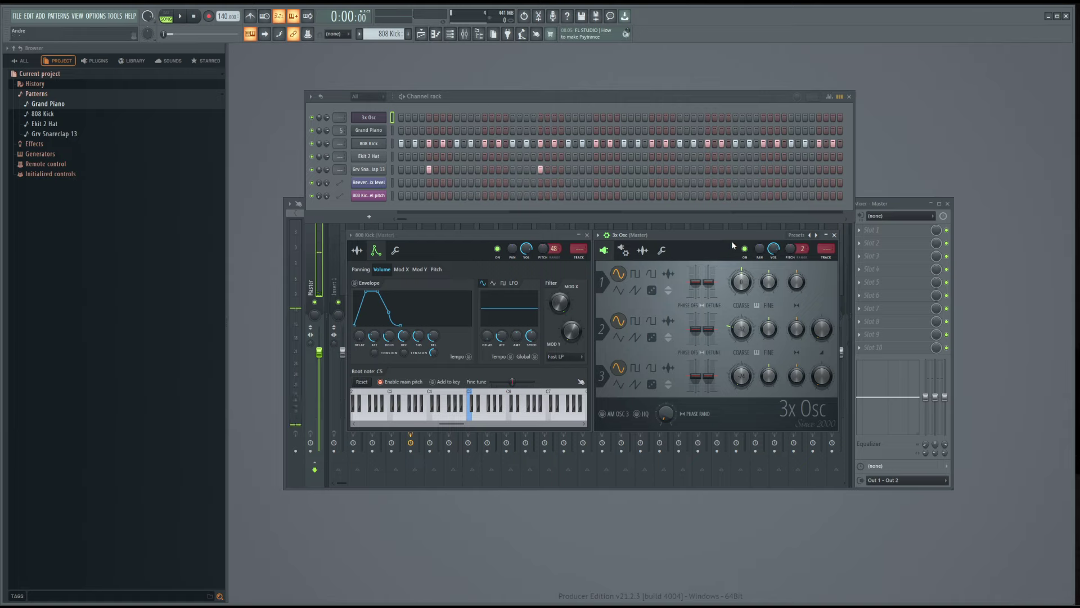
- Go through the 3x Osc envelope and sample settings again, ending on its miscellaneous functions
click(624, 252)
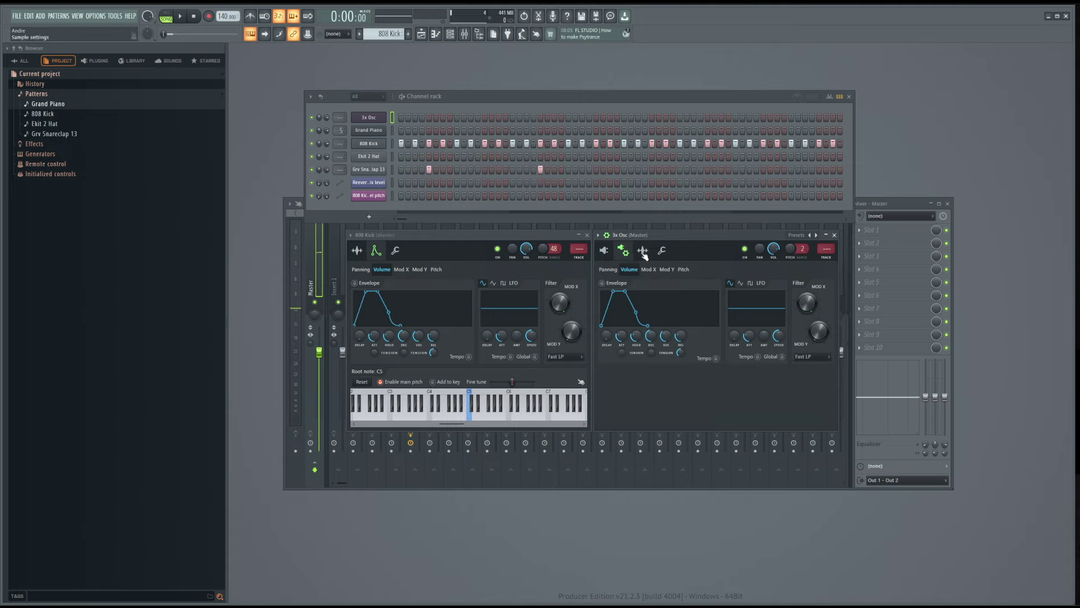
click(644, 254)
click(661, 250)
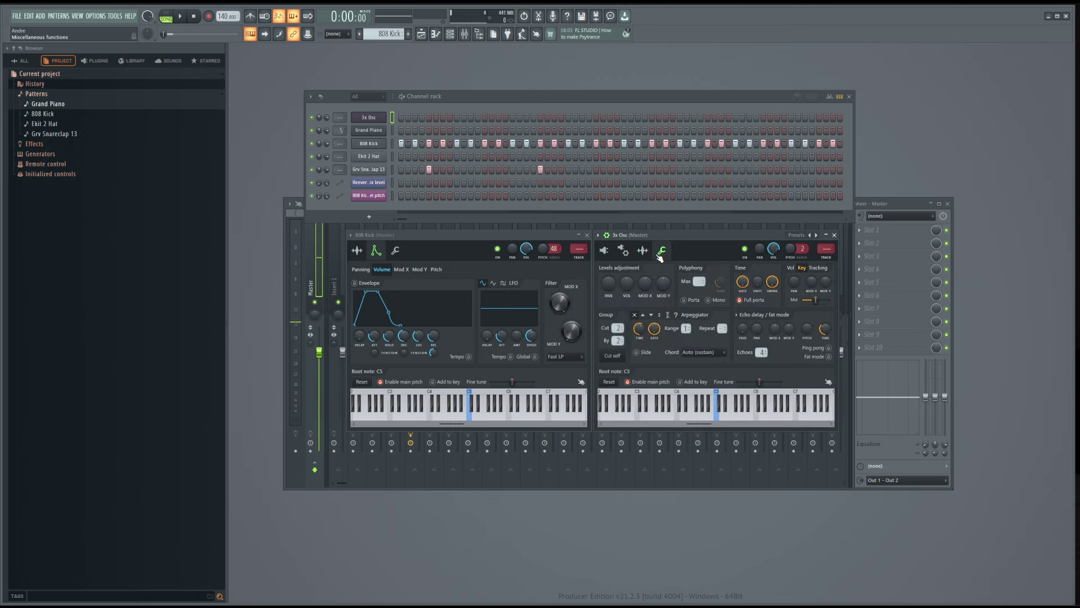
- Compare the miscellaneous functions of 3x Osc with those of the 808 Kick, ending on the kick's sample settings
click(605, 251)
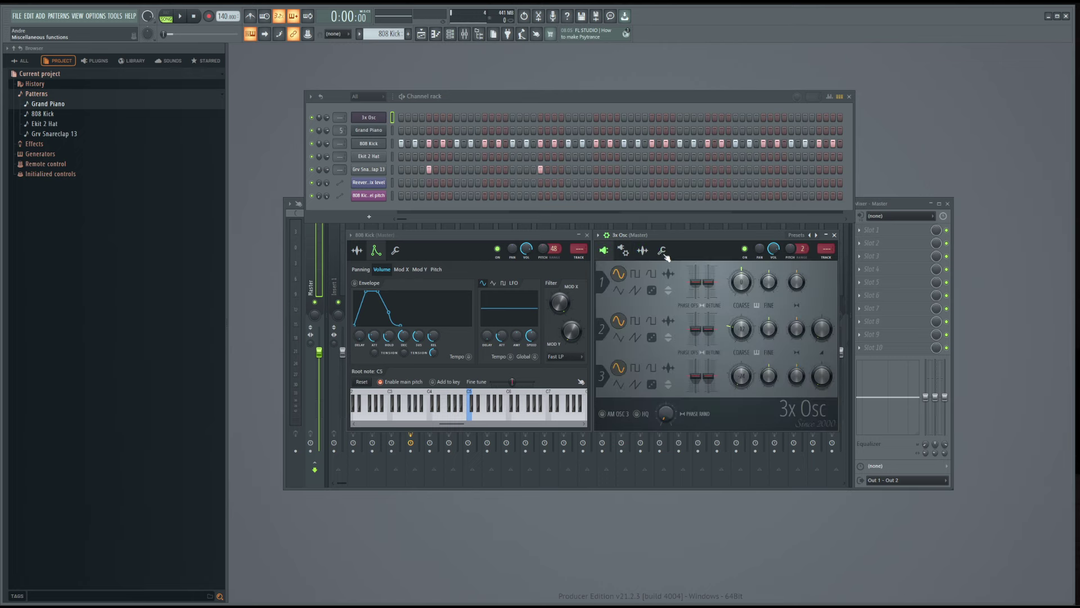
click(661, 250)
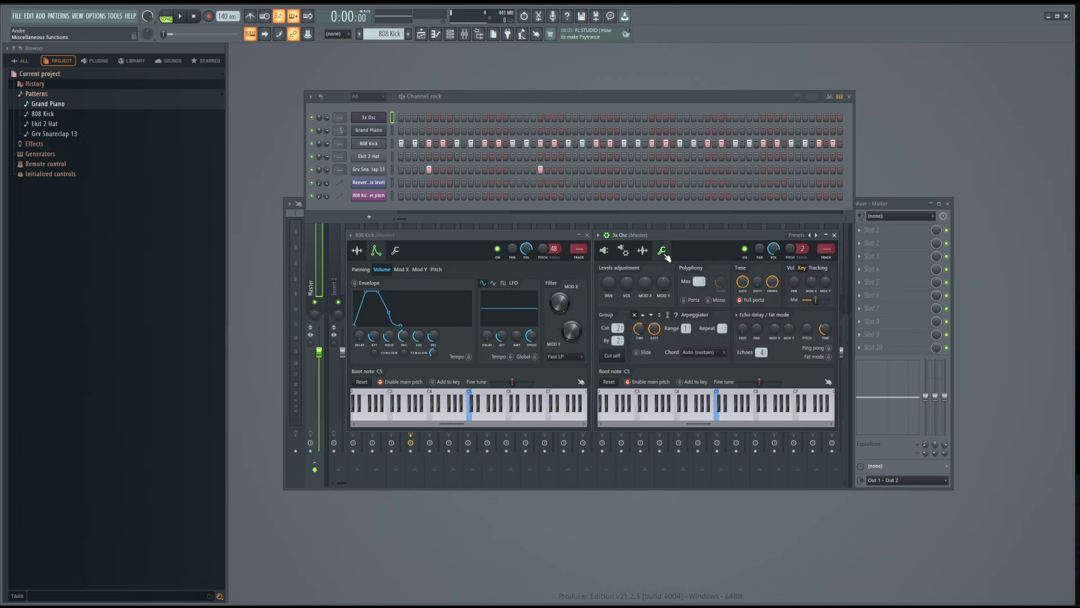
click(395, 250)
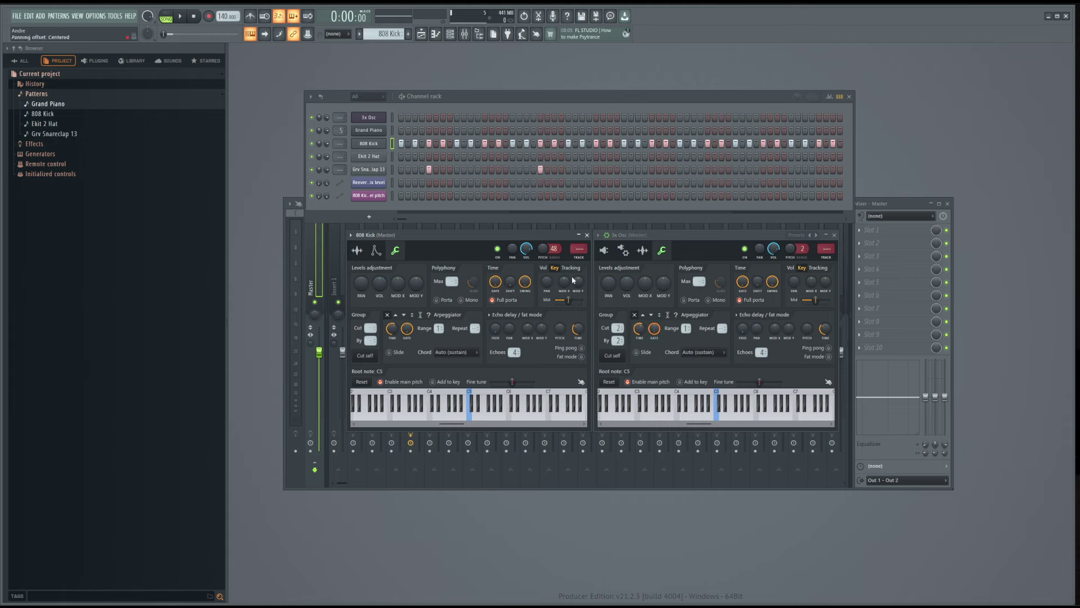
click(357, 250)
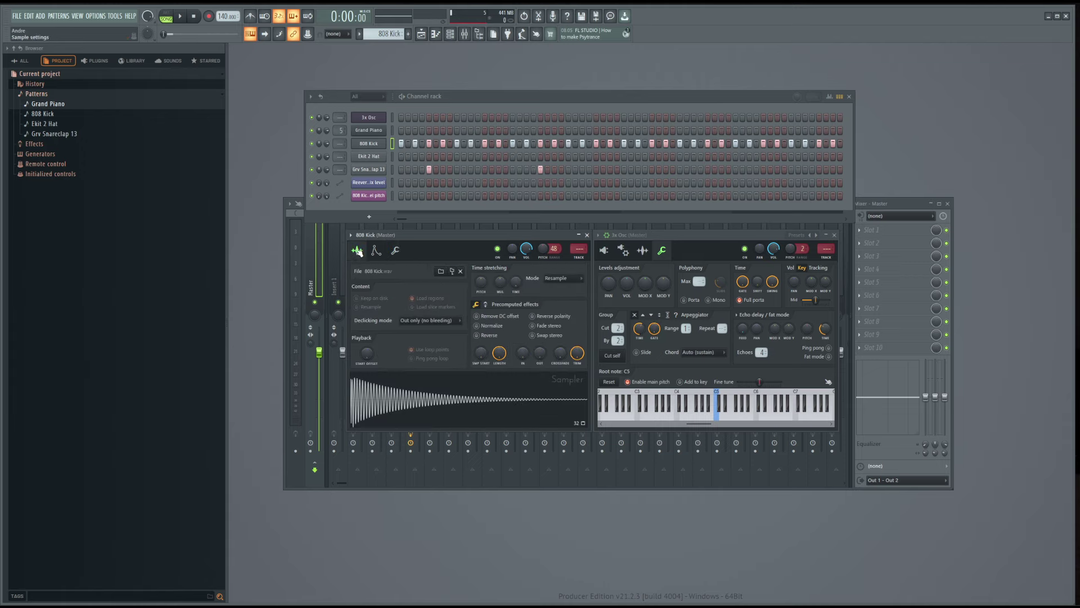
- Close the 808 Kick window, move the 3x Osc window over to its place and play test notes at root note C5
click(587, 235)
drag(671, 237, 456, 235)
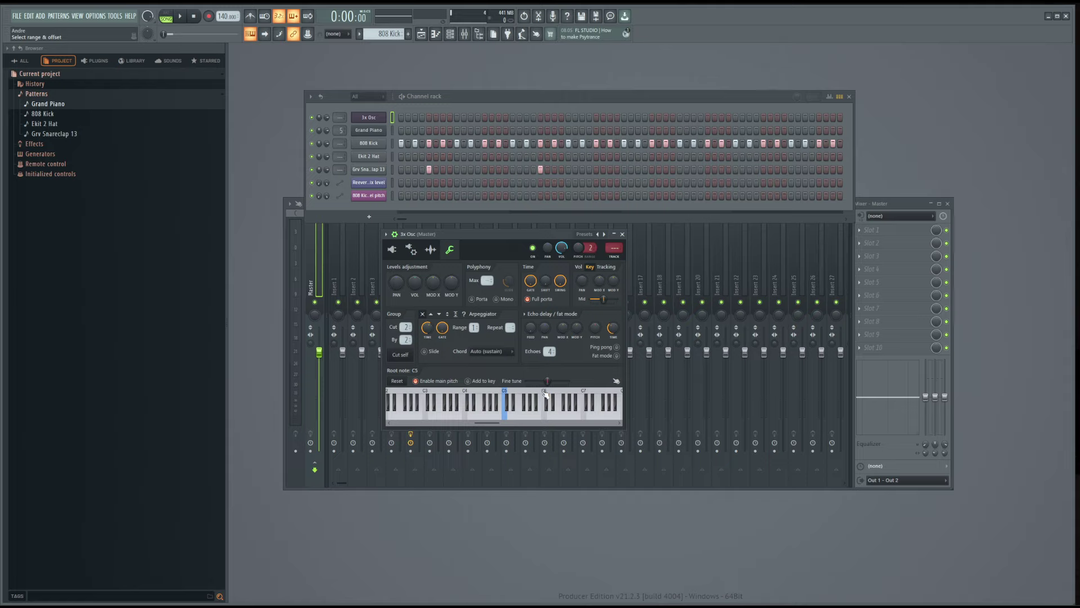
key(q)
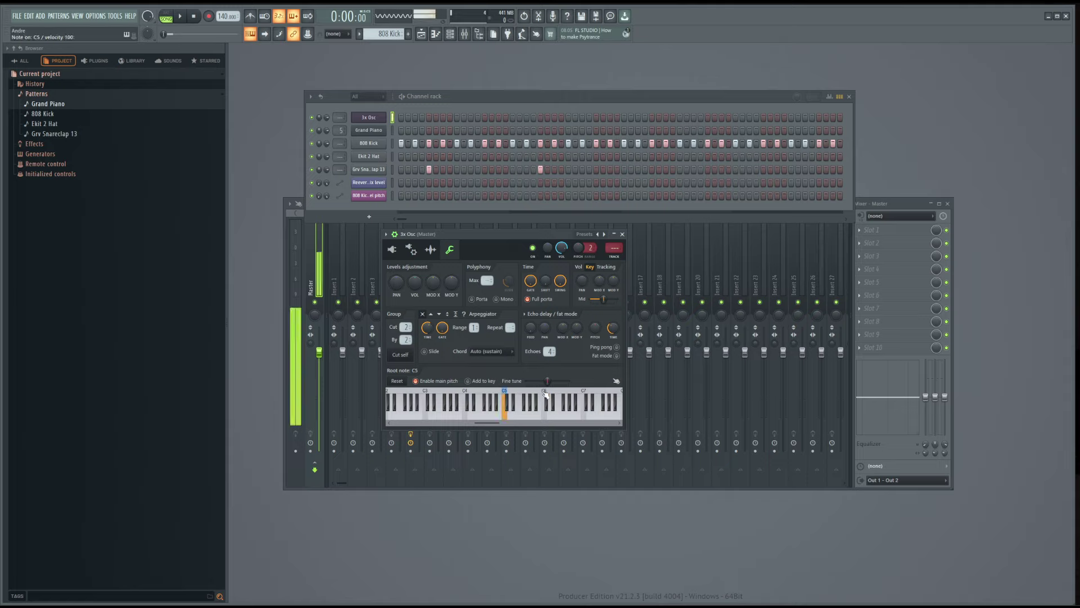
key(q)
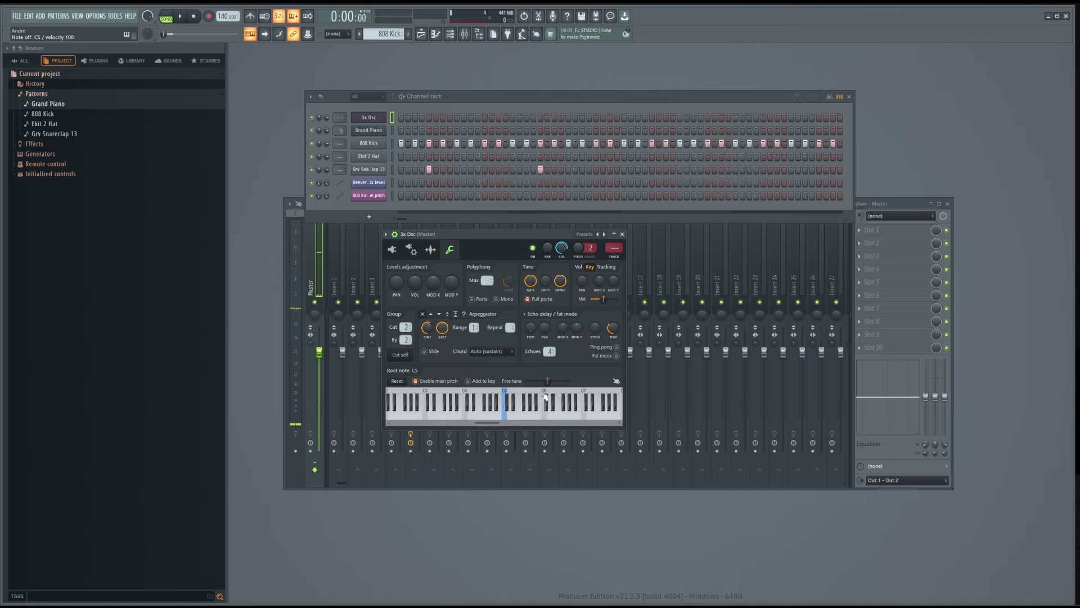
- Try successively higher root notes for 3x Osc, starting at C6, and play test notes between the changes
right_click(544, 396)
key(q)
key(q)
right_click(584, 395)
right_click(623, 396)
key(q)
drag(495, 424, 582, 428)
click(572, 397)
right_click(569, 395)
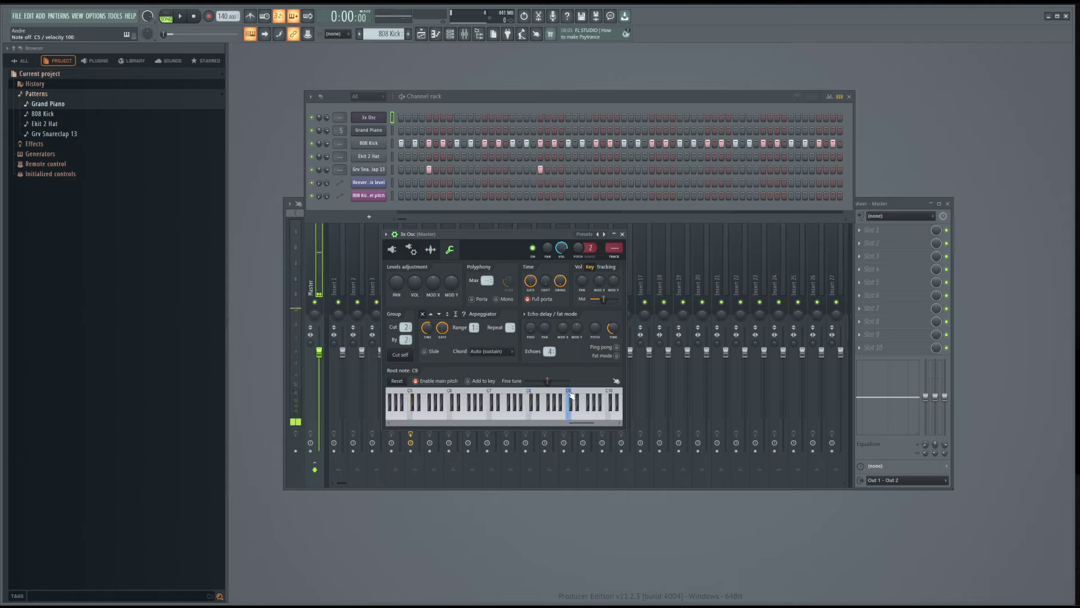
- Set the 3x Osc root note to C8 and play test notes
key(z)
right_click(529, 391)
key(z)
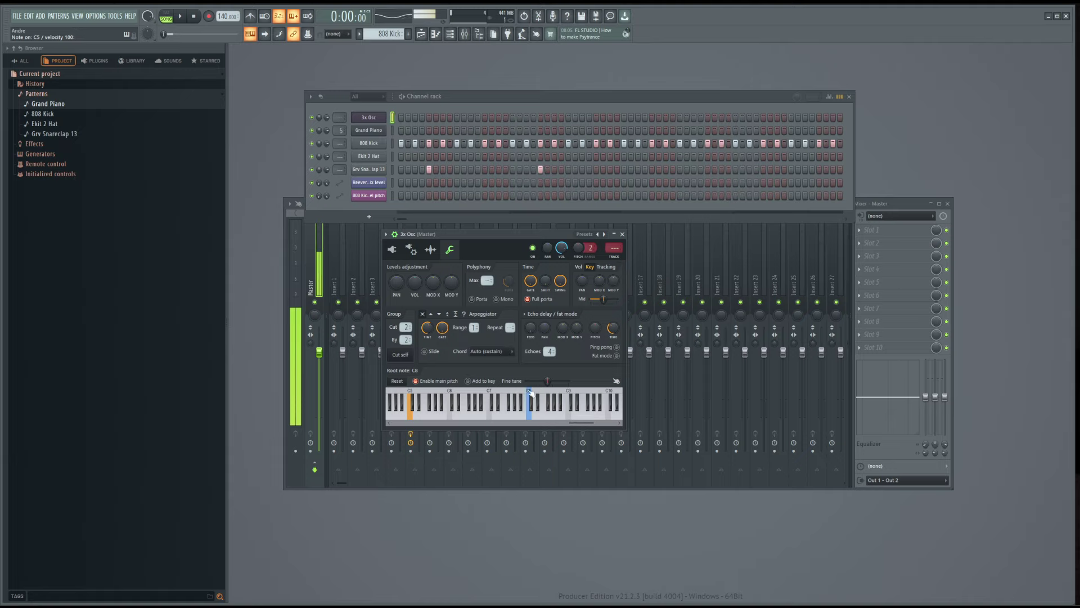
key(z)
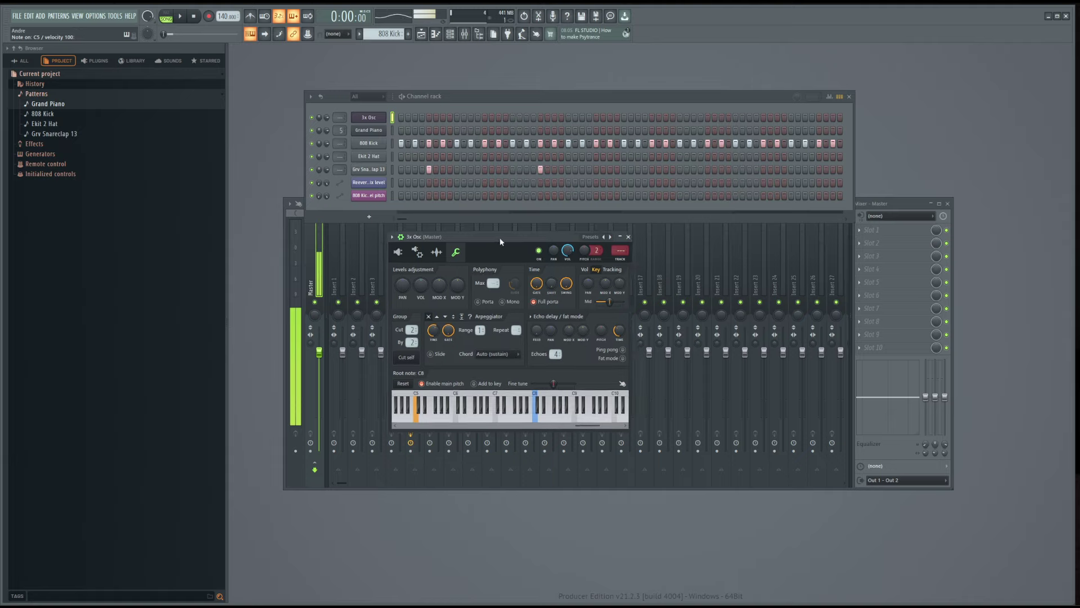
- Reduce the attack of the 3x Osc volume envelope to its minimum and set the volume LFO amount to 64%
drag(500, 236, 551, 267)
click(481, 285)
click(463, 281)
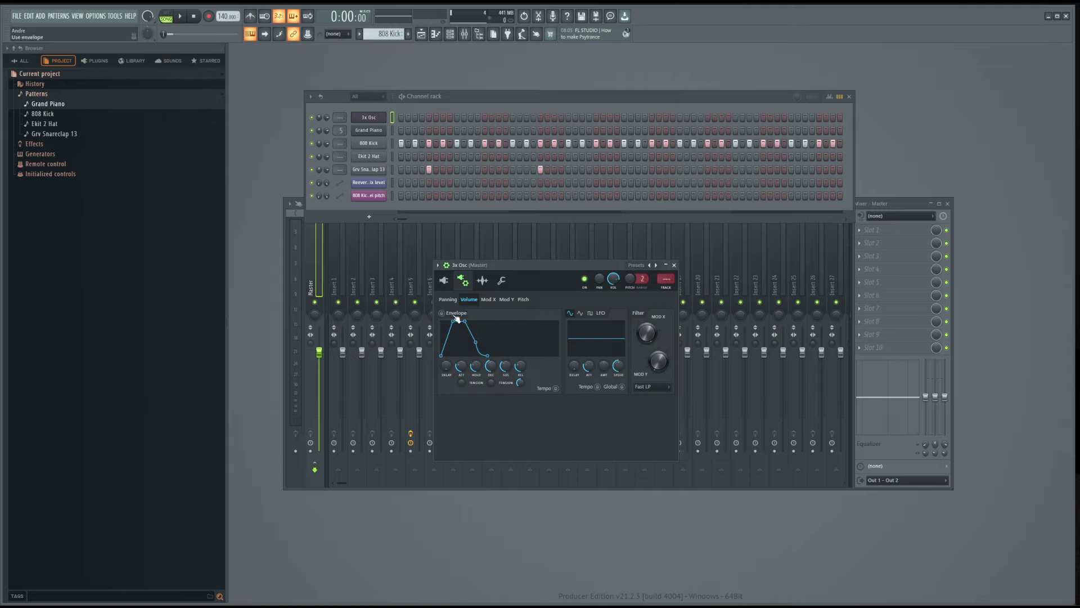
click(455, 318)
mouse_move(461, 369)
mouse_down()
mouse_move(461, 392)
mouse_move(461, 354)
mouse_move(461, 386)
mouse_up()
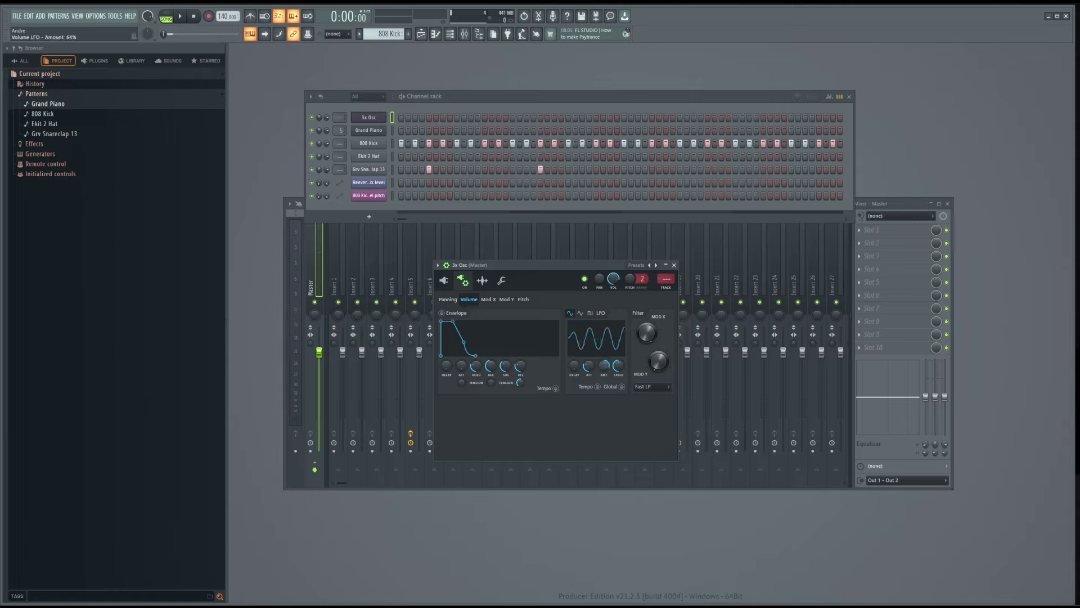
- Reduce the volume LFO's attack to zero, sync it to the tempo and set its speed to 33% while playing test notes
key(z)
key(z)
right_click(589, 370)
click(599, 374)
key(z)
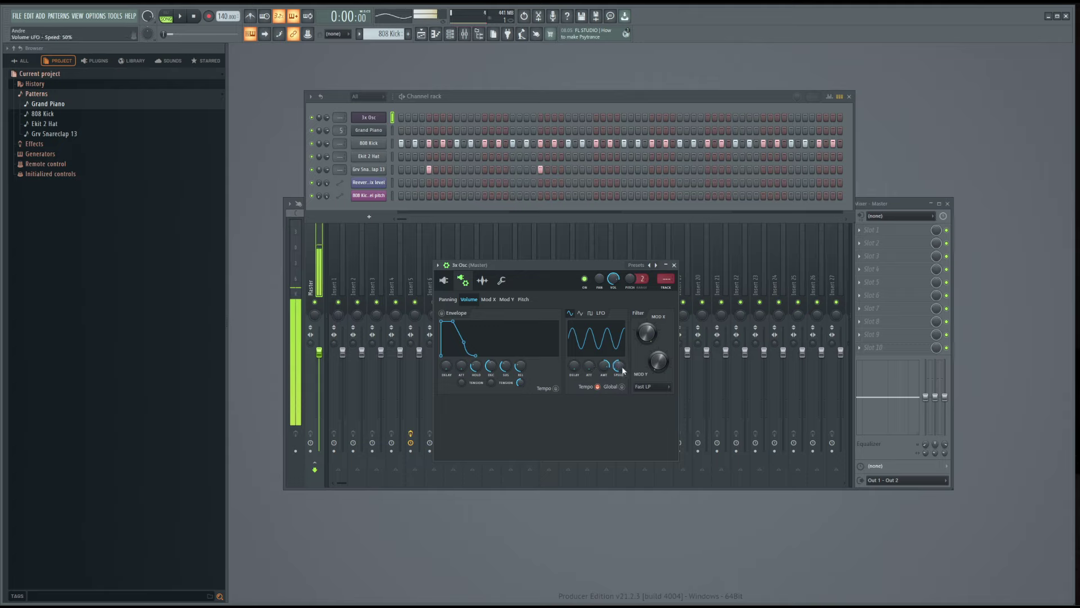
mouse_move(622, 370)
mouse_down()
mouse_move(622, 342)
mouse_move(623, 409)
mouse_move(623, 370)
mouse_up()
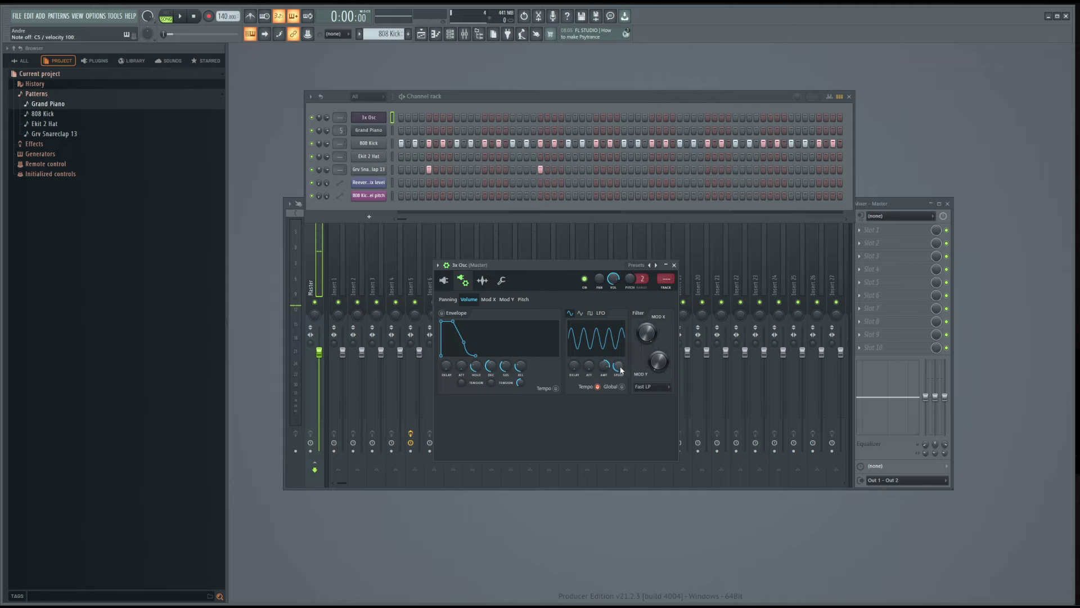
- Set the volume LFO speed to the 2 steps preset and play a test note
right_click(575, 366)
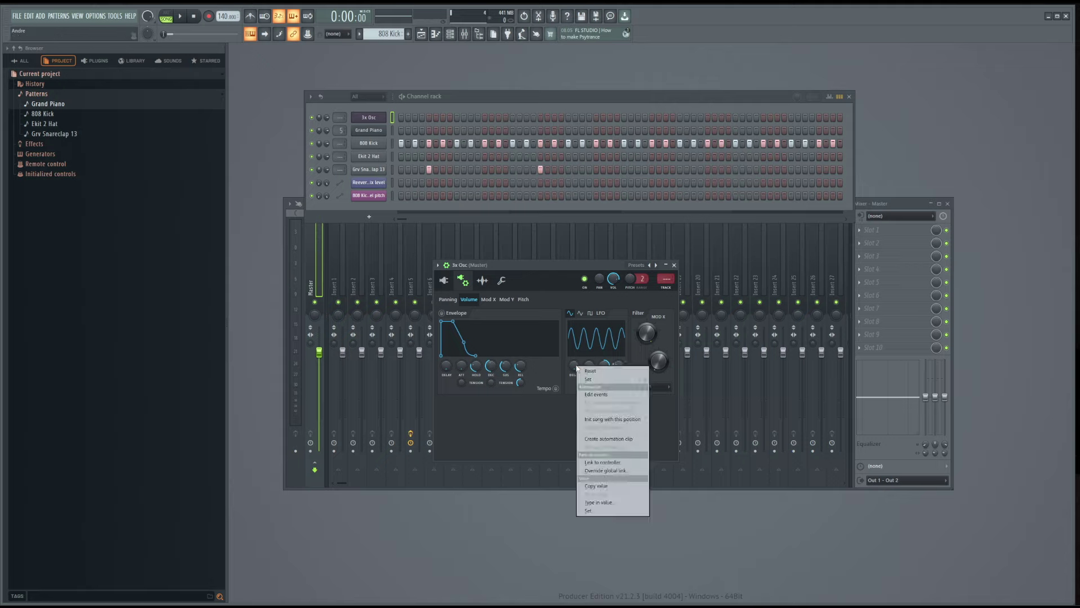
mouse_move(597, 380)
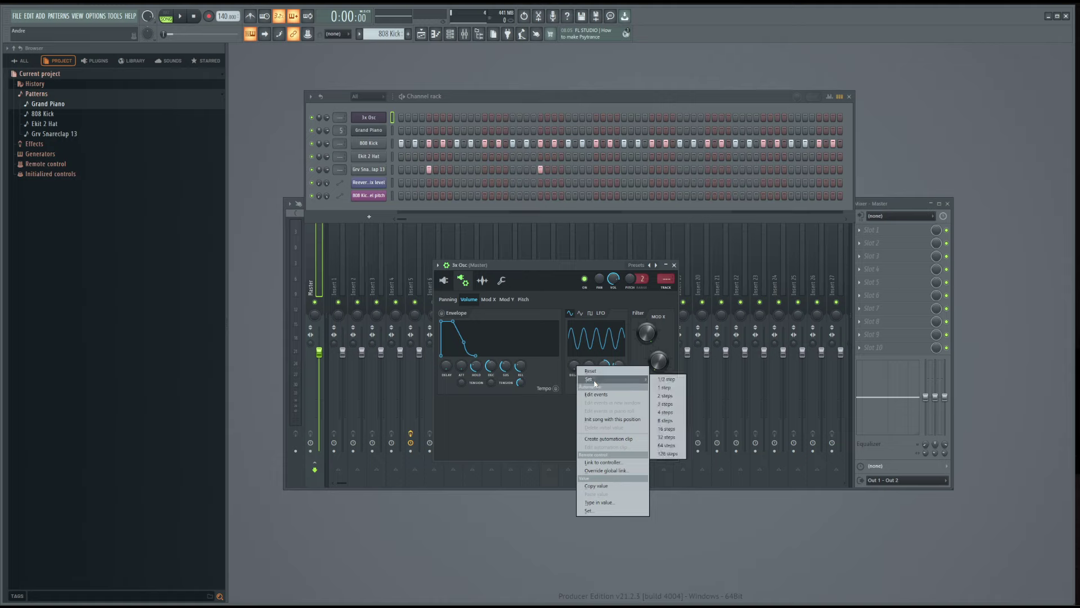
click(618, 364)
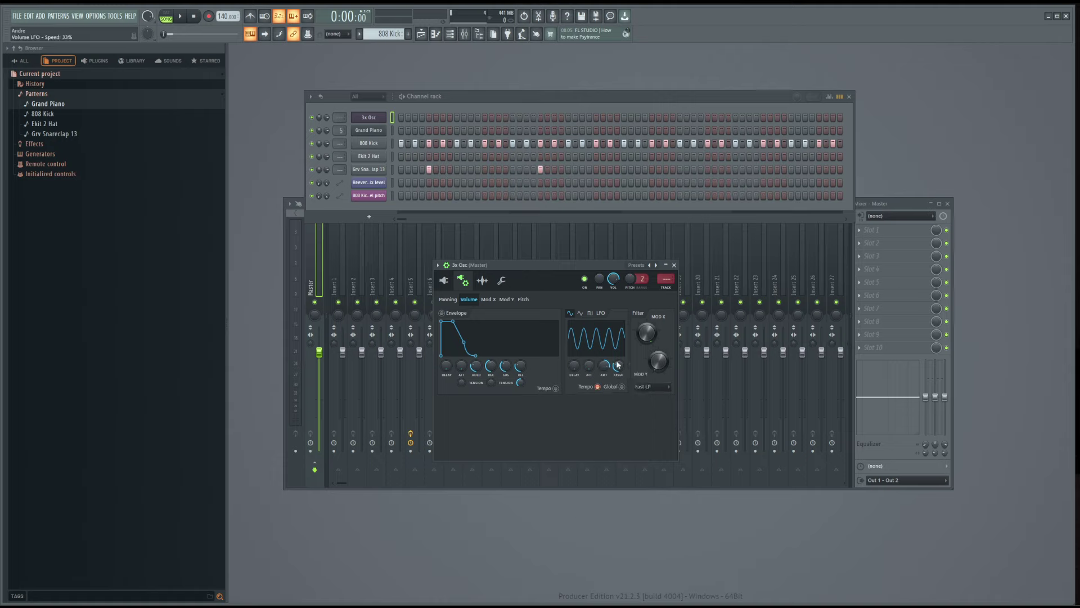
right_click(619, 365)
mouse_move(629, 377)
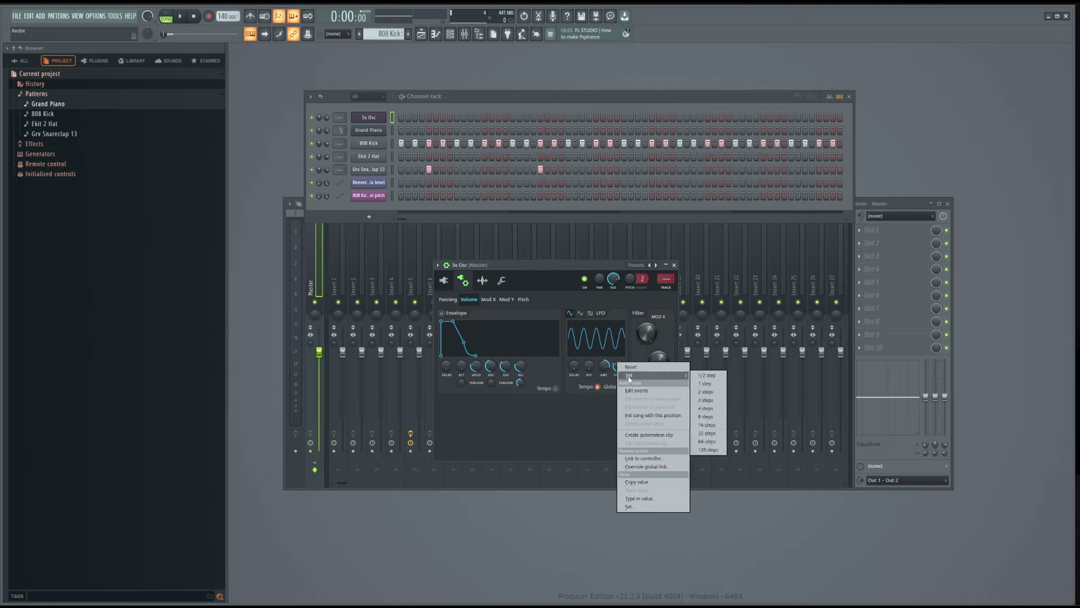
click(710, 393)
key(z)
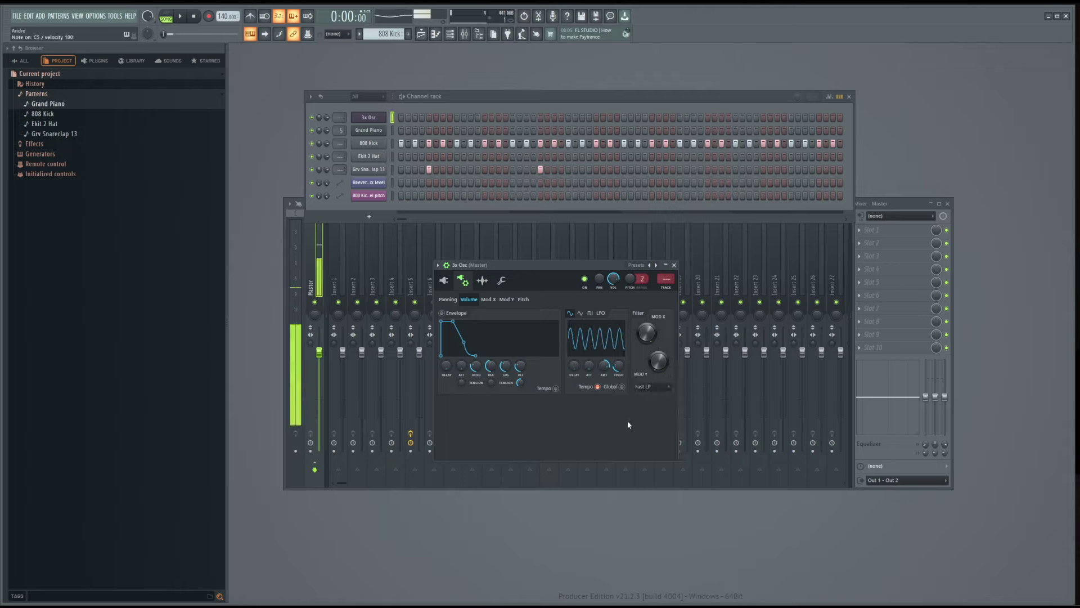
- Set the volume LFO speed to the 3 steps preset and play a test note
right_click(621, 369)
mouse_move(647, 381)
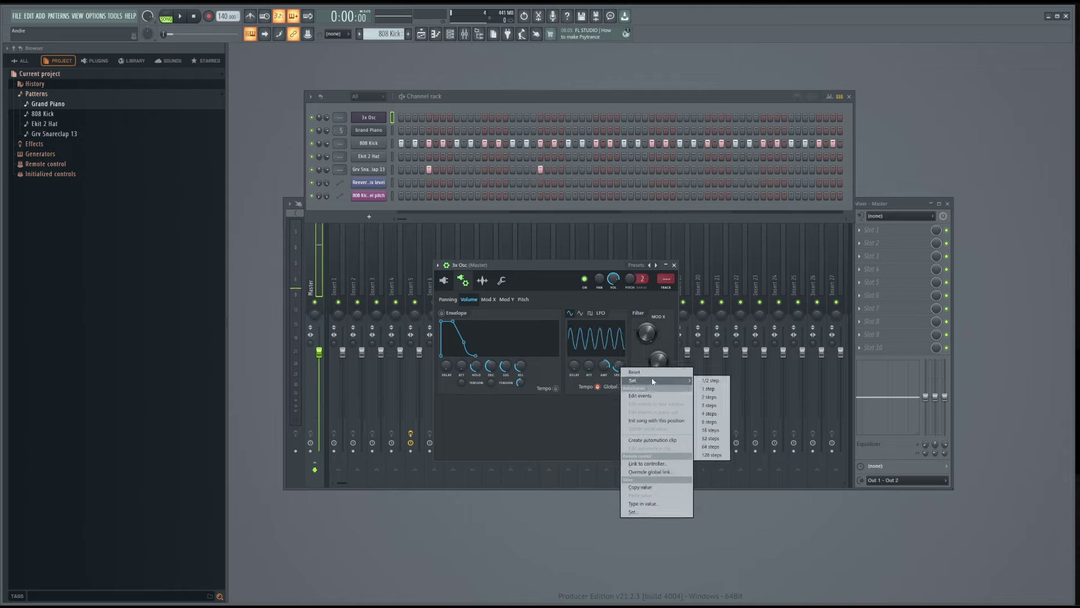
click(709, 405)
key(z)
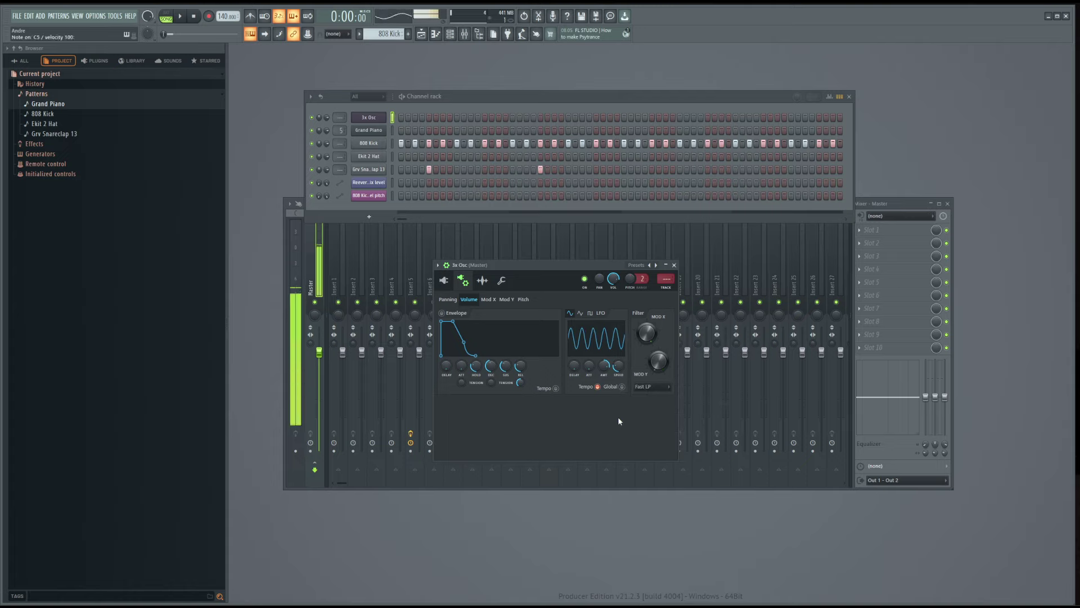
- Select the empty Pattern 5 and add a 3x Osc note on its first step
scroll(383, 33, down, 2)
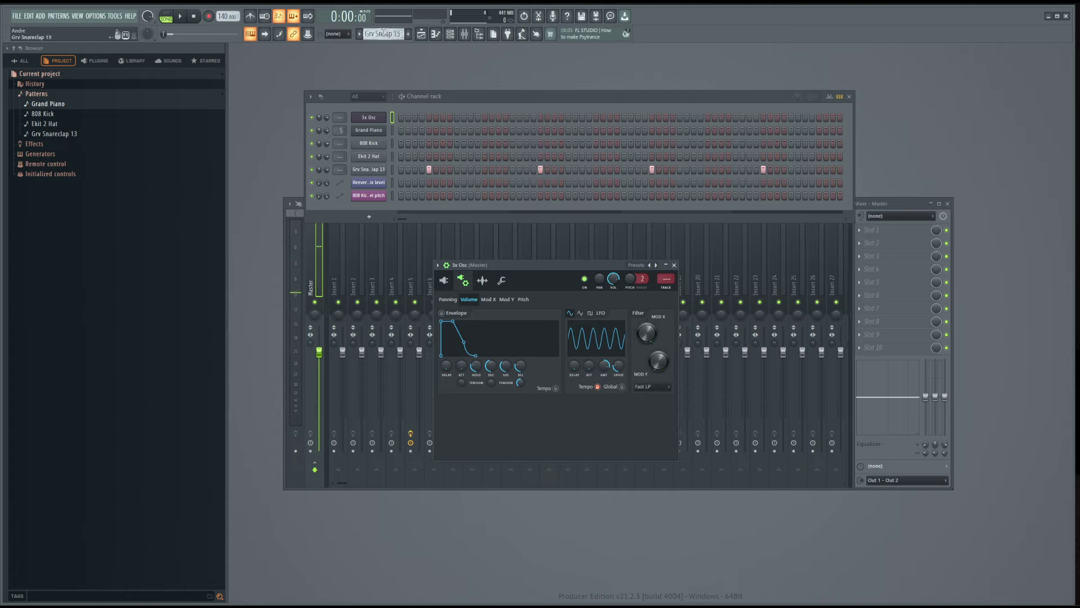
scroll(384, 33, down, 1)
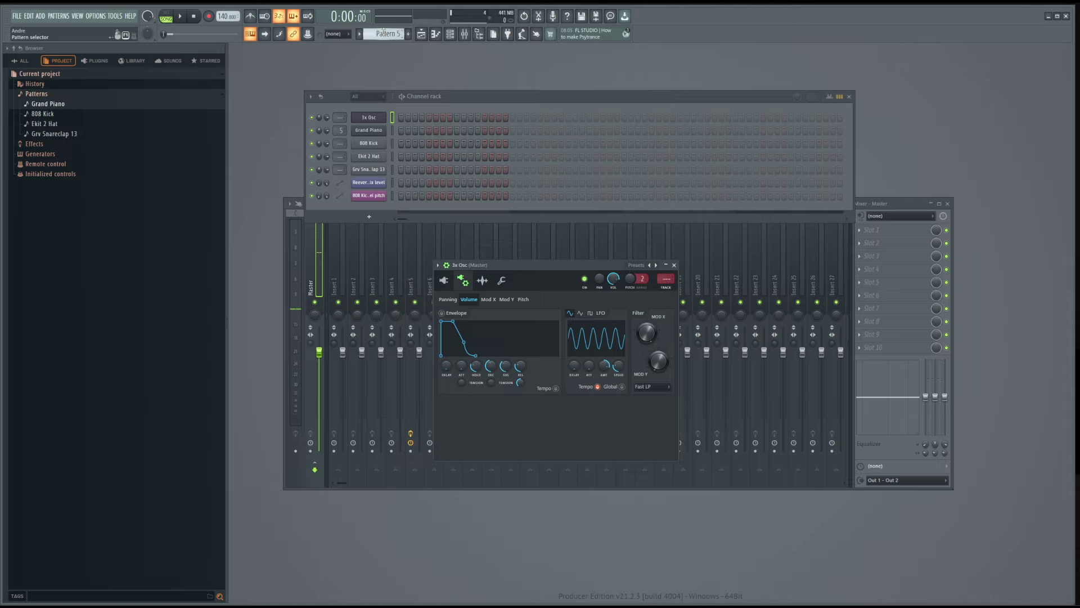
click(401, 118)
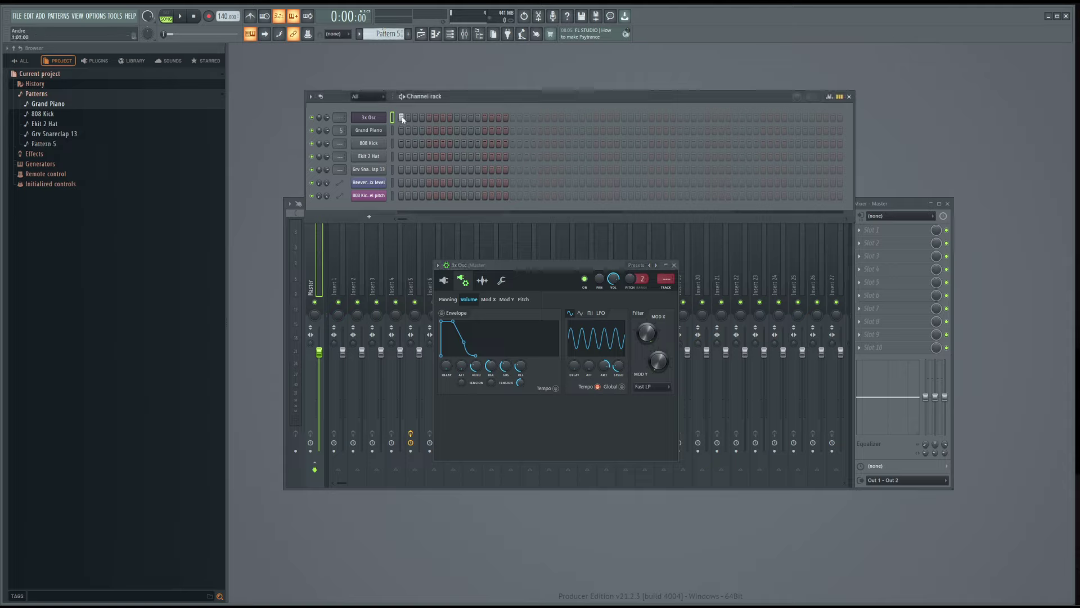
- Switch playback from song to pattern mode, play Pattern 5 and stop it
click(181, 19)
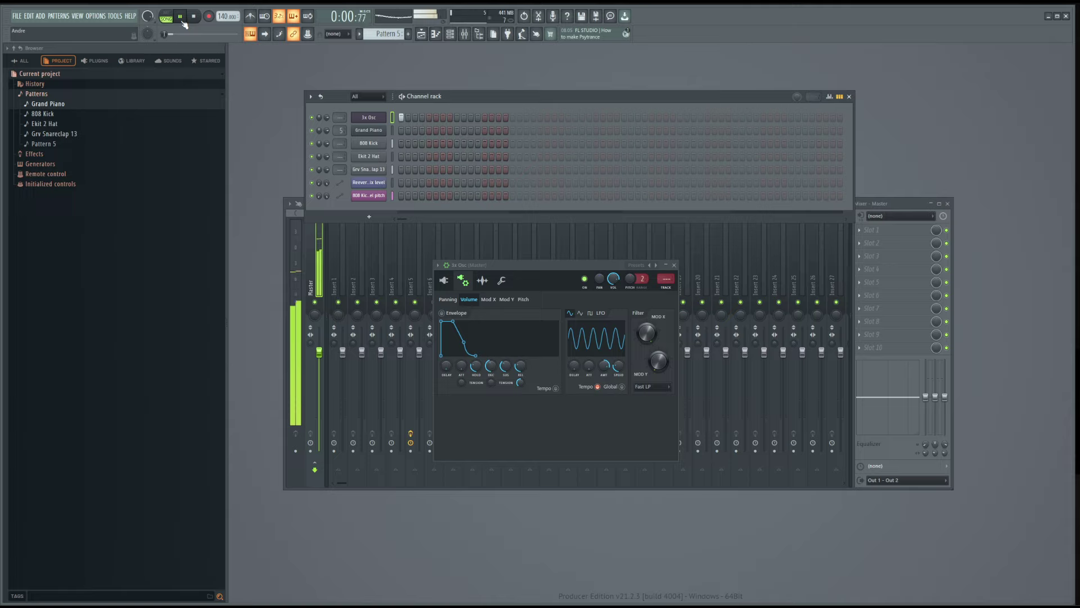
click(195, 18)
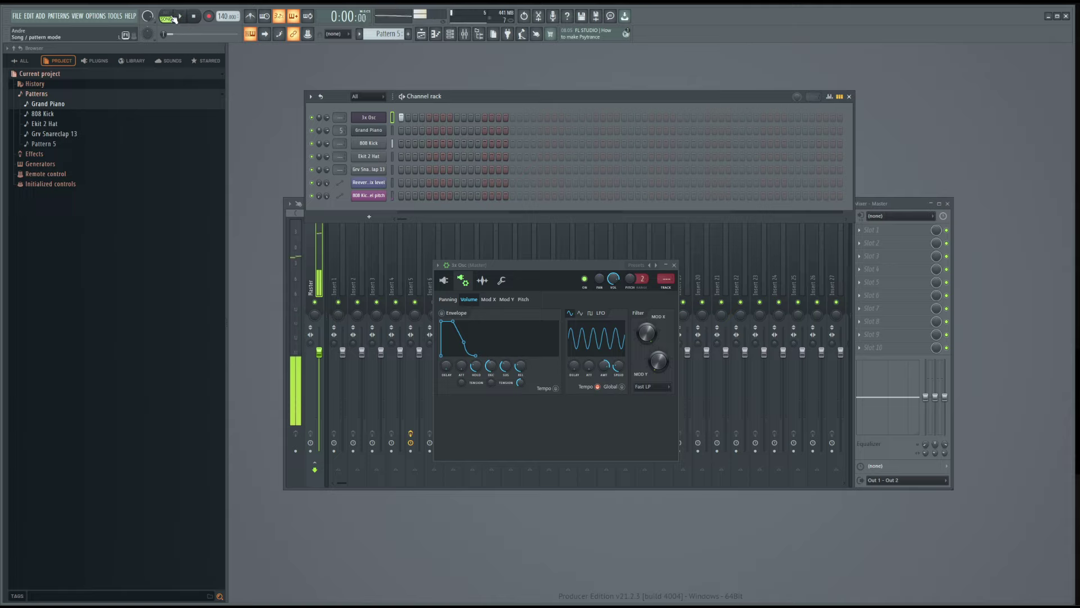
click(173, 18)
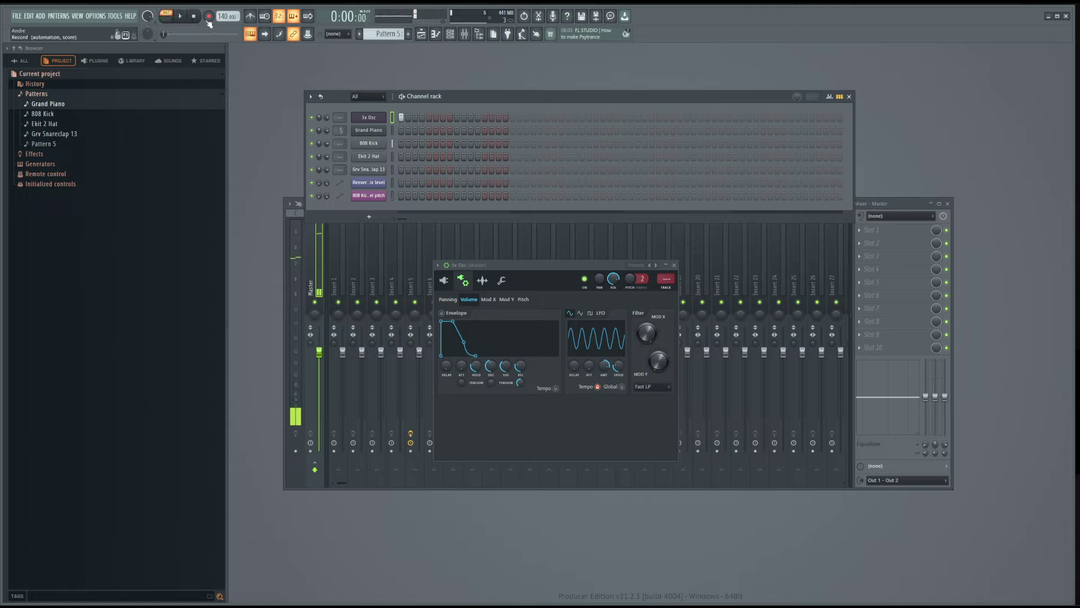
key(space)
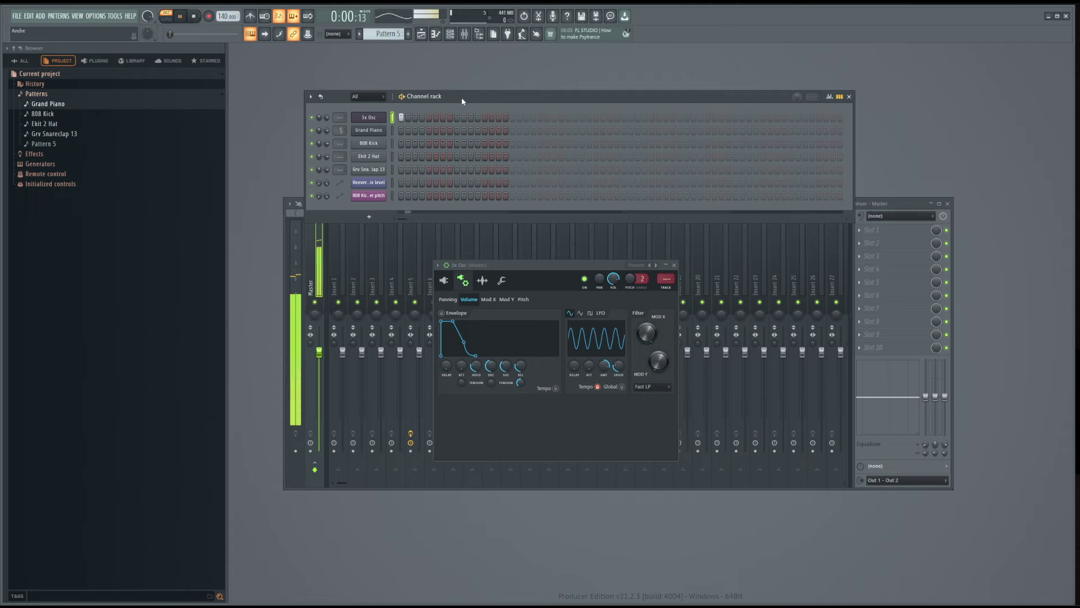
key(space)
- Clone the 808 Kick channel and open the settings of the clone
click(369, 144)
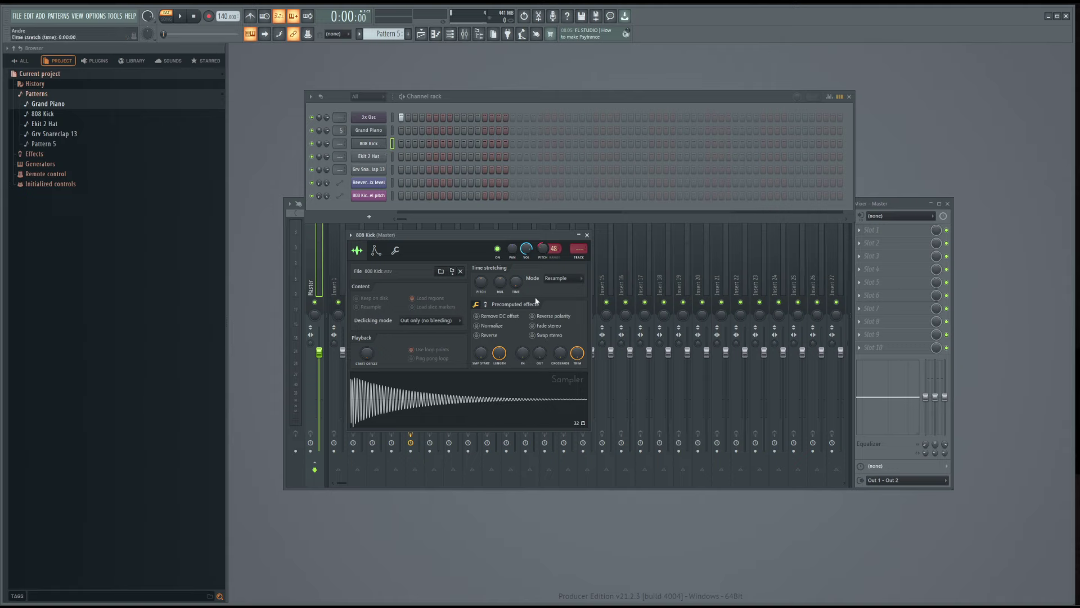
right_click(385, 143)
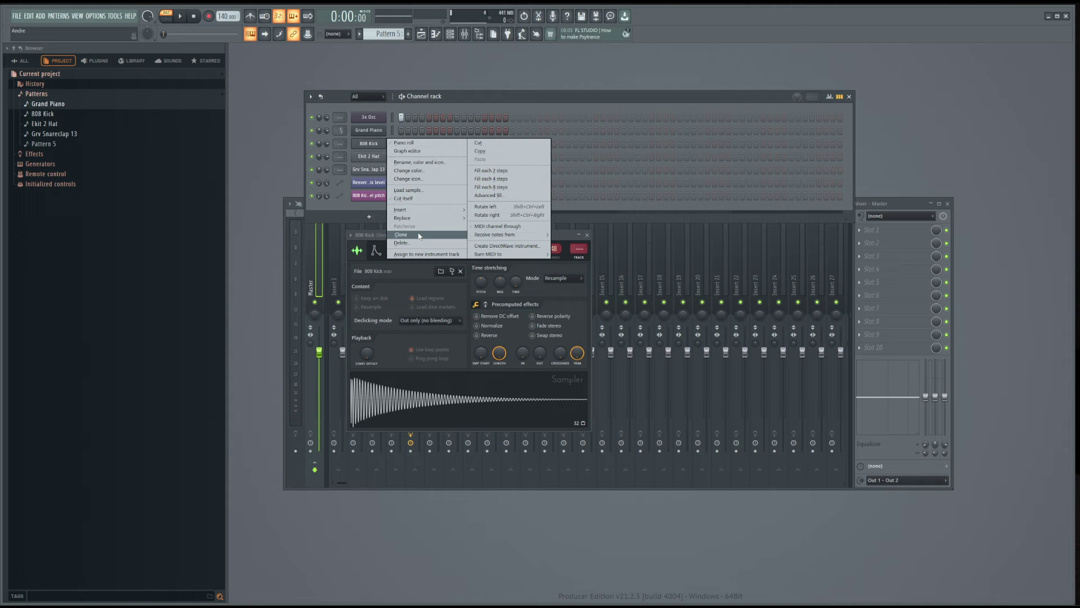
click(419, 235)
click(377, 158)
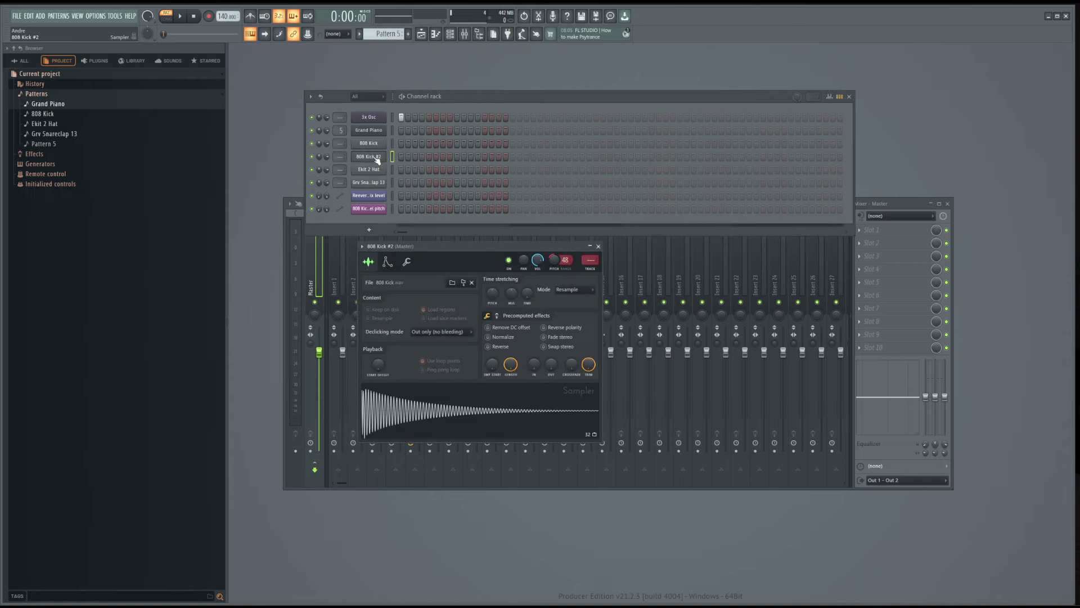
- Reset the channel pitch of 808 Kick #2 and set its pitch range to 2 semitones
right_click(552, 263)
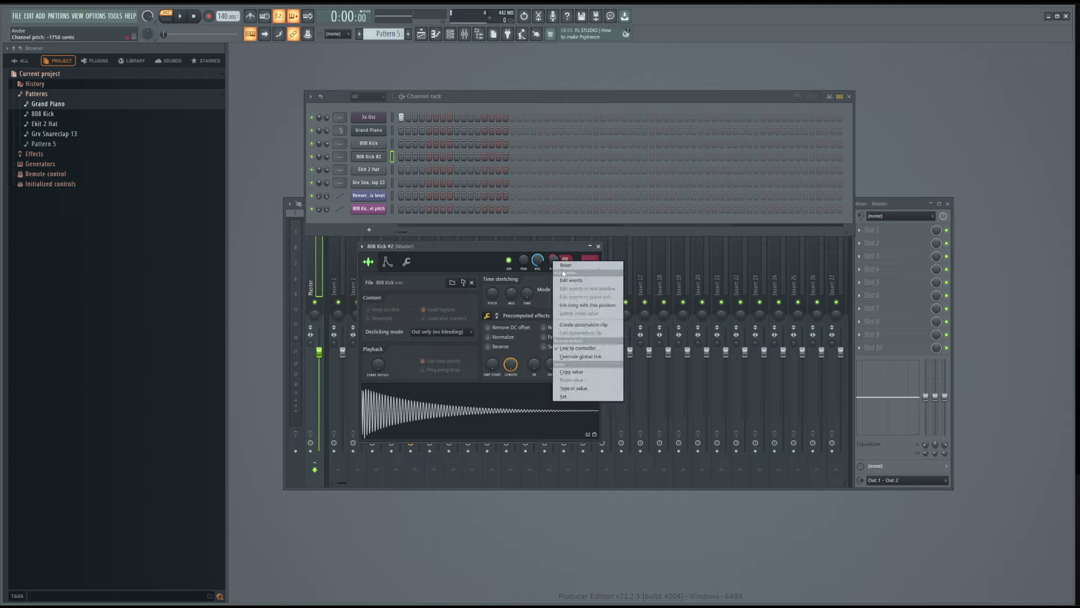
click(561, 265)
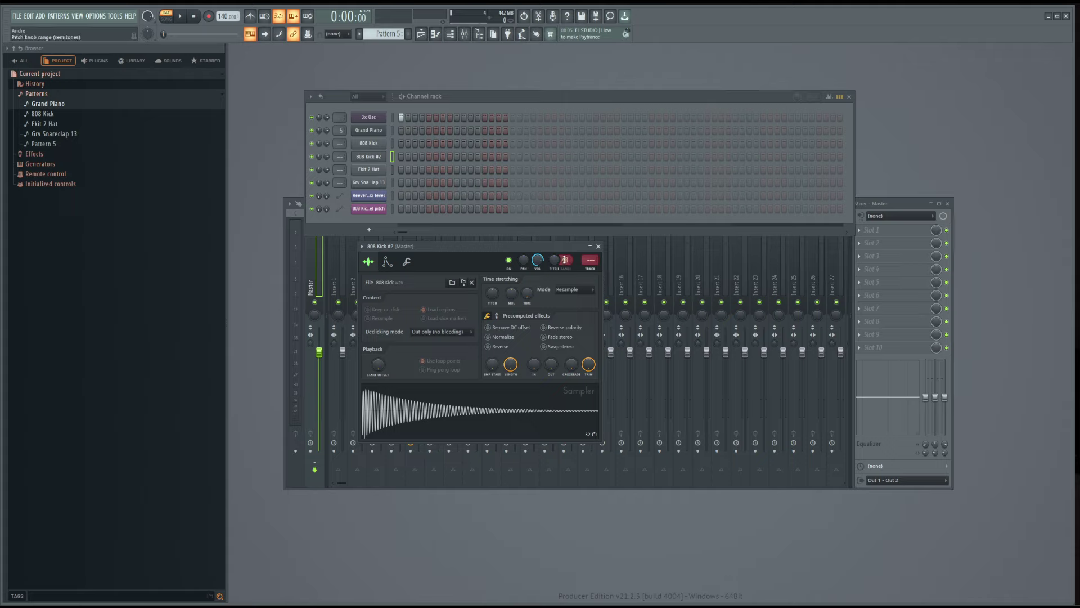
click(564, 259)
click(569, 271)
- Move the 808 Kick #2 window aside and raise the sample's quick fade out to 100%
drag(530, 246, 592, 259)
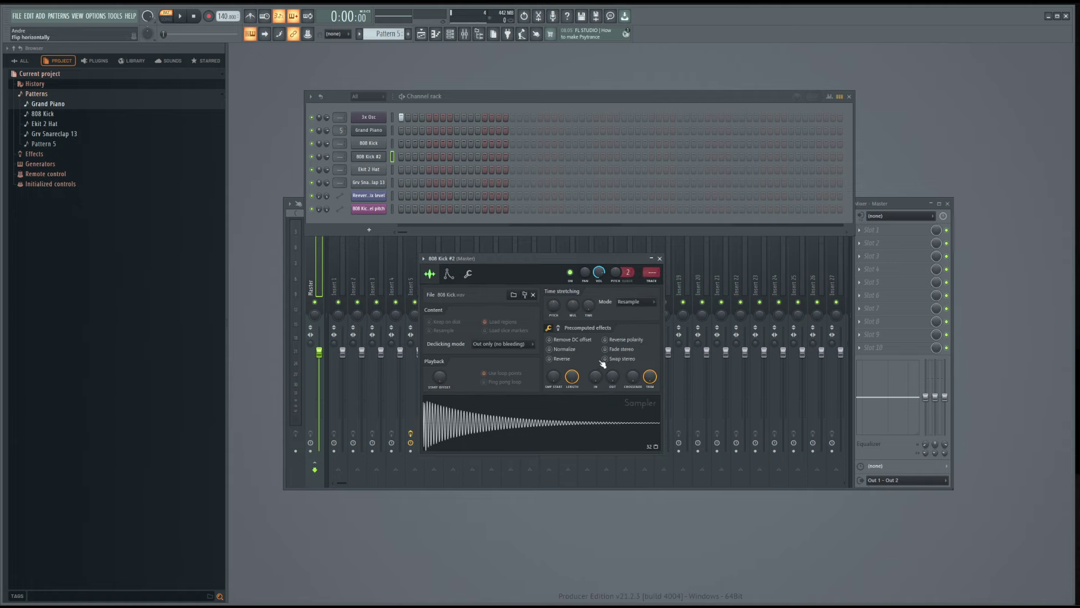
drag(613, 376, 612, 352)
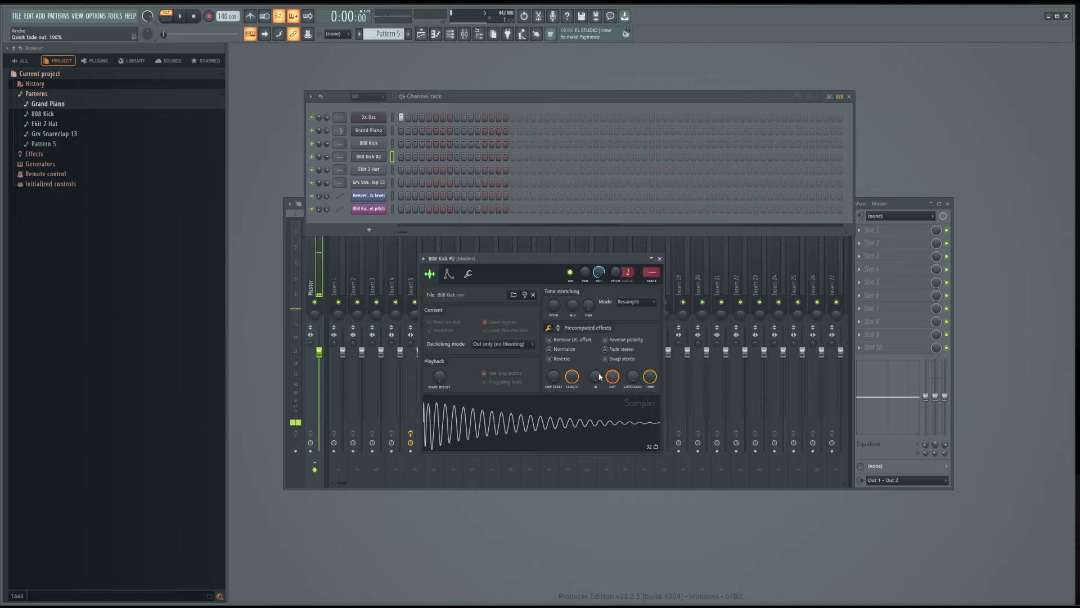
- Enable the volume envelope of 808 Kick #2 with minimal attack and set its decay time to 32%
click(449, 274)
click(430, 274)
click(449, 274)
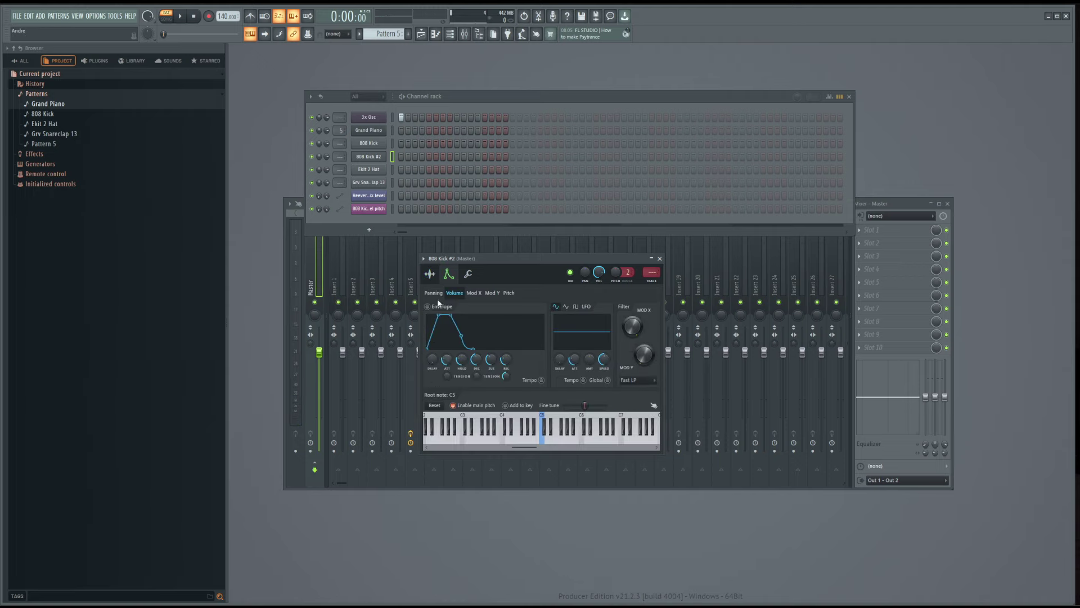
click(429, 274)
click(449, 275)
drag(448, 361, 484, 363)
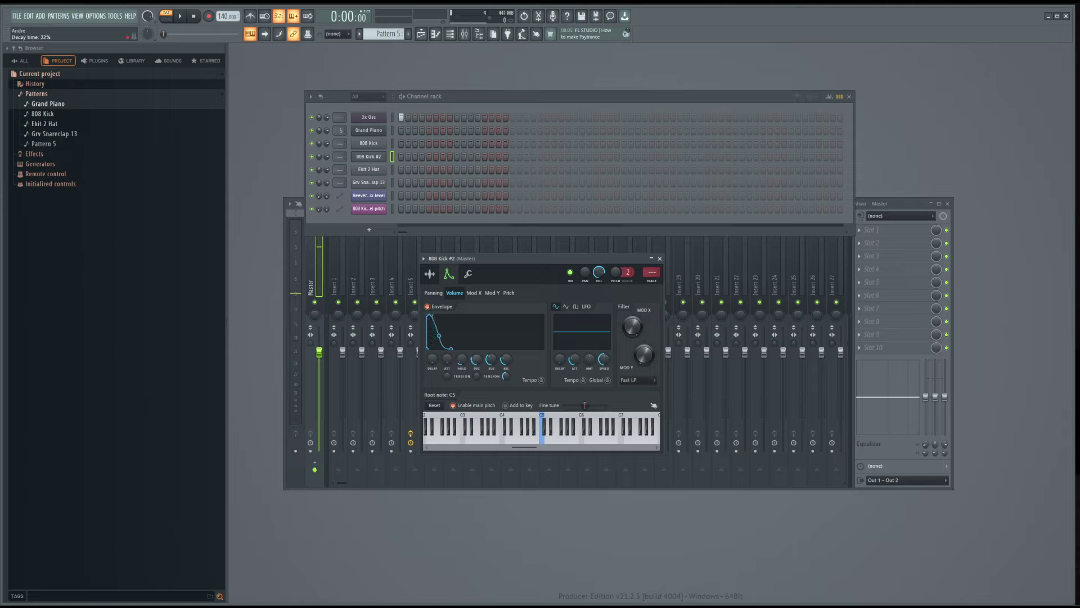
- Fill every 4 steps of the 808 Kick #2 channel and audition Pattern 5
right_click(381, 157)
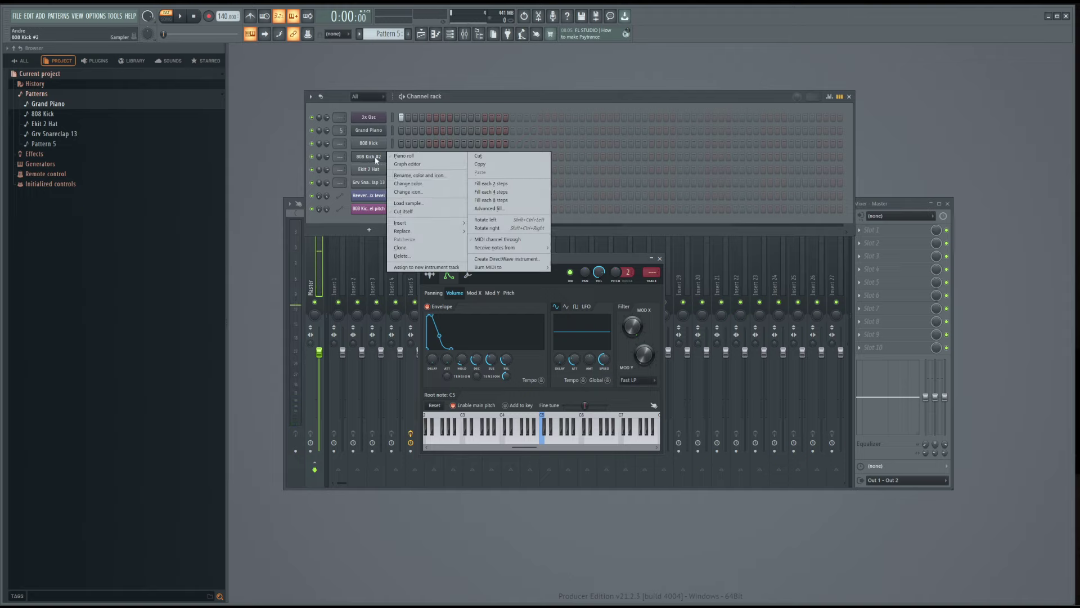
click(483, 191)
key(space)
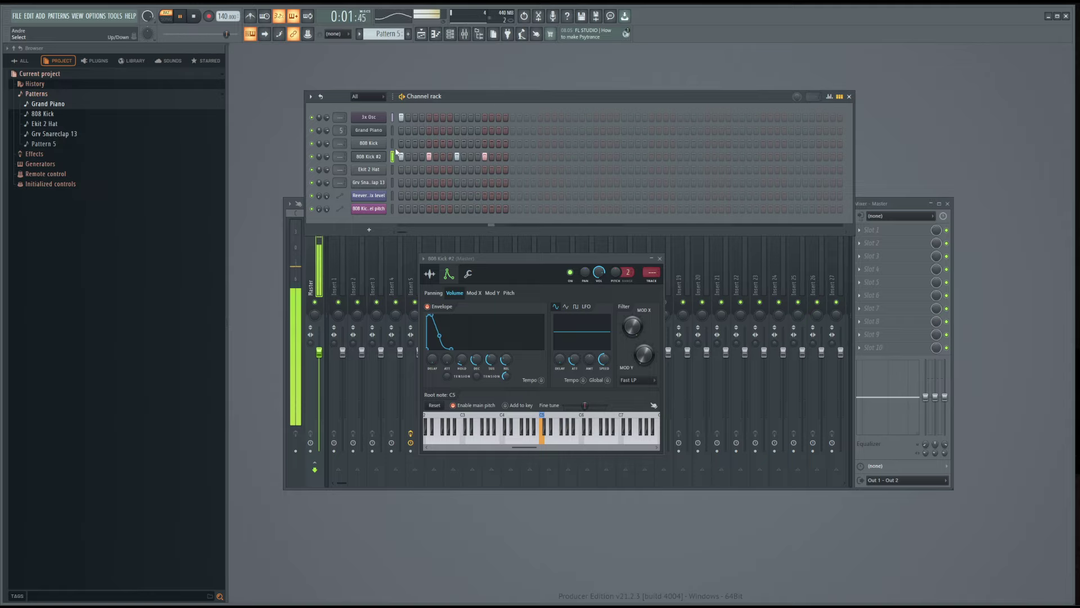
key(space)
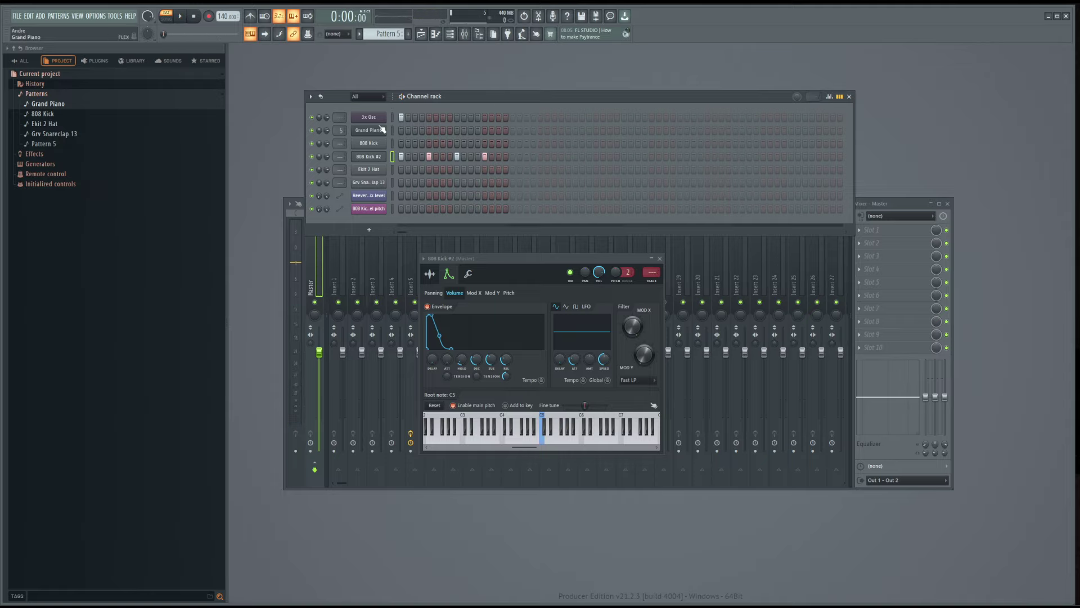
right_click(380, 120)
click(394, 124)
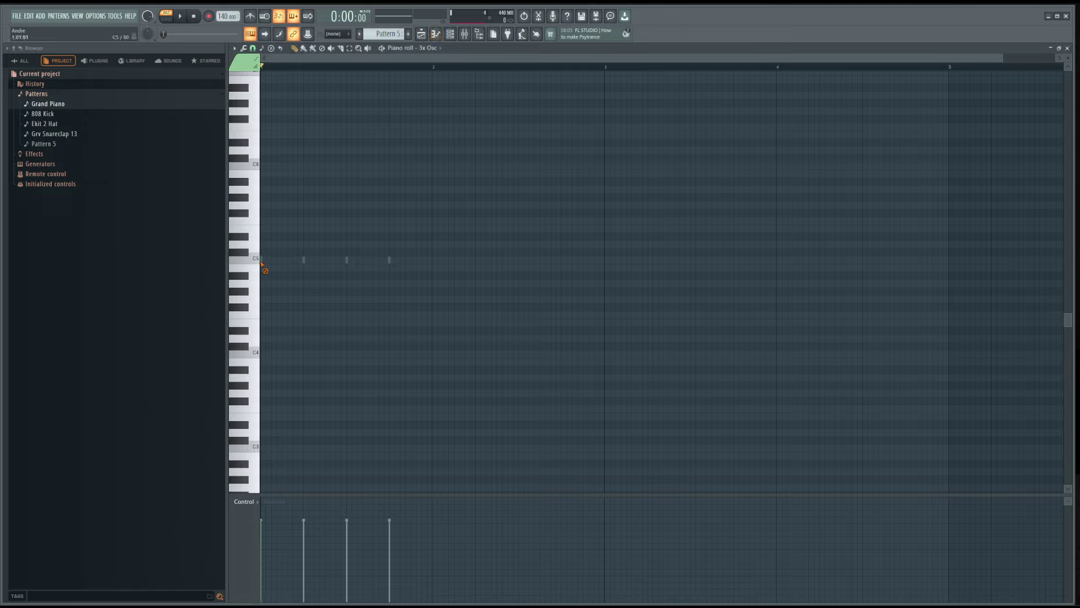
drag(263, 264, 431, 271)
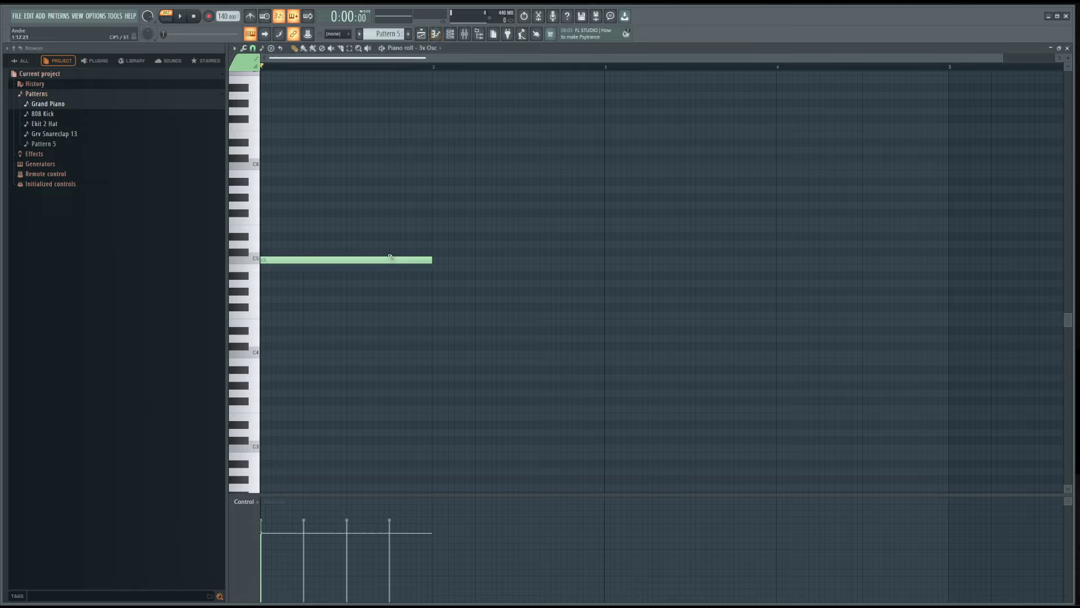
right_click(359, 259)
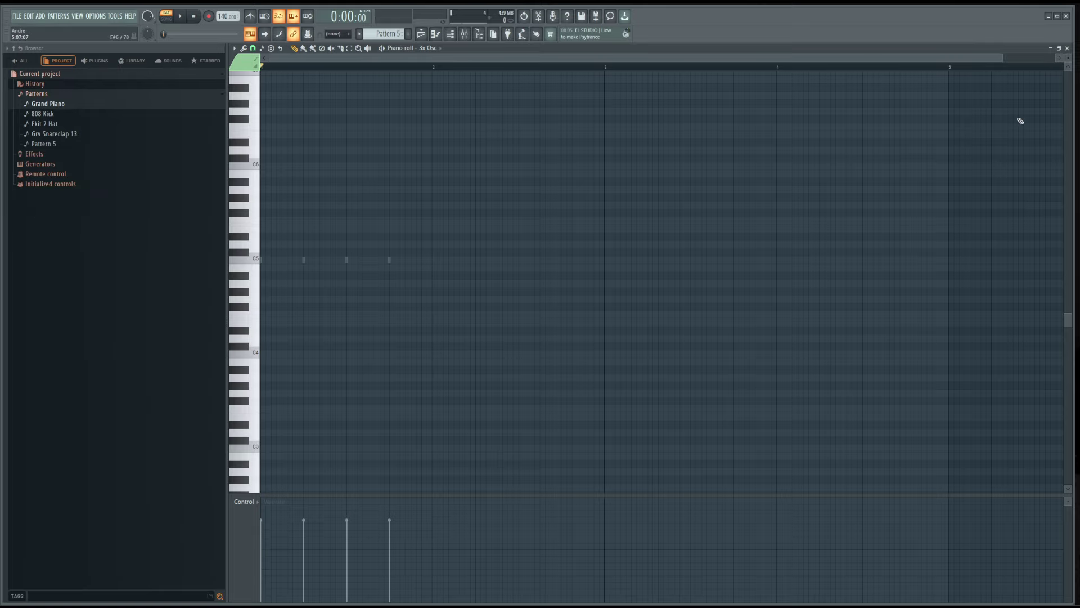
click(1068, 49)
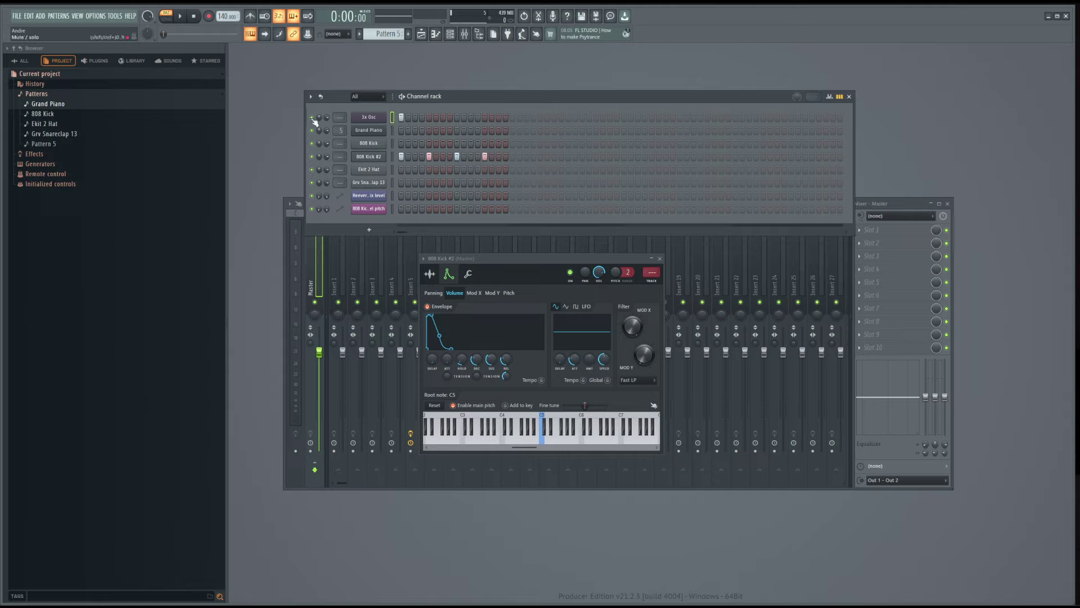
- Play Pattern 5 with the 3x Osc and 808 Kick #2 together and stop it
key(space)
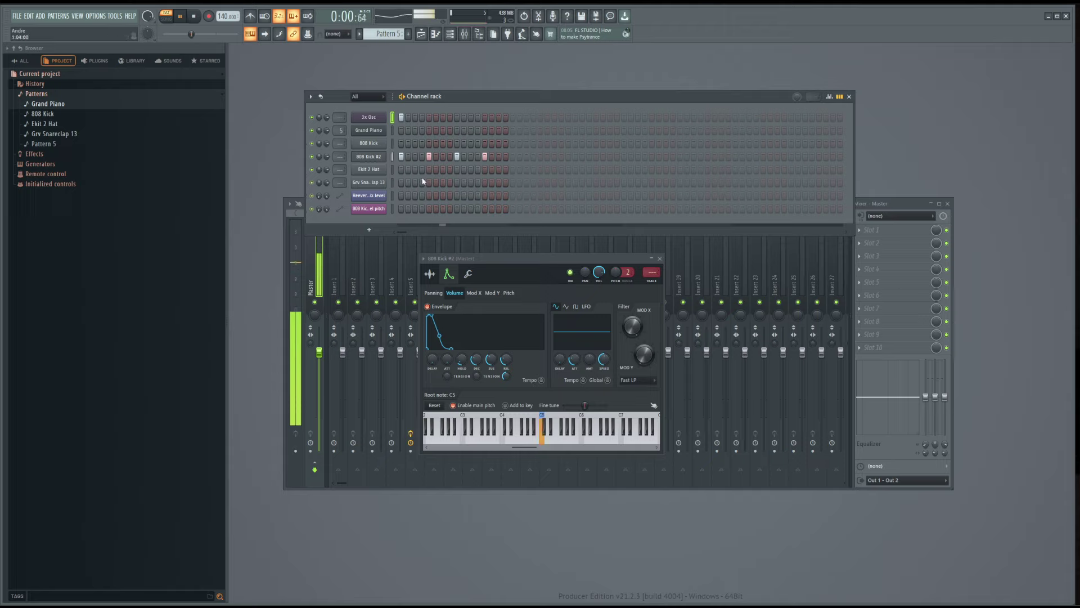
key(space)
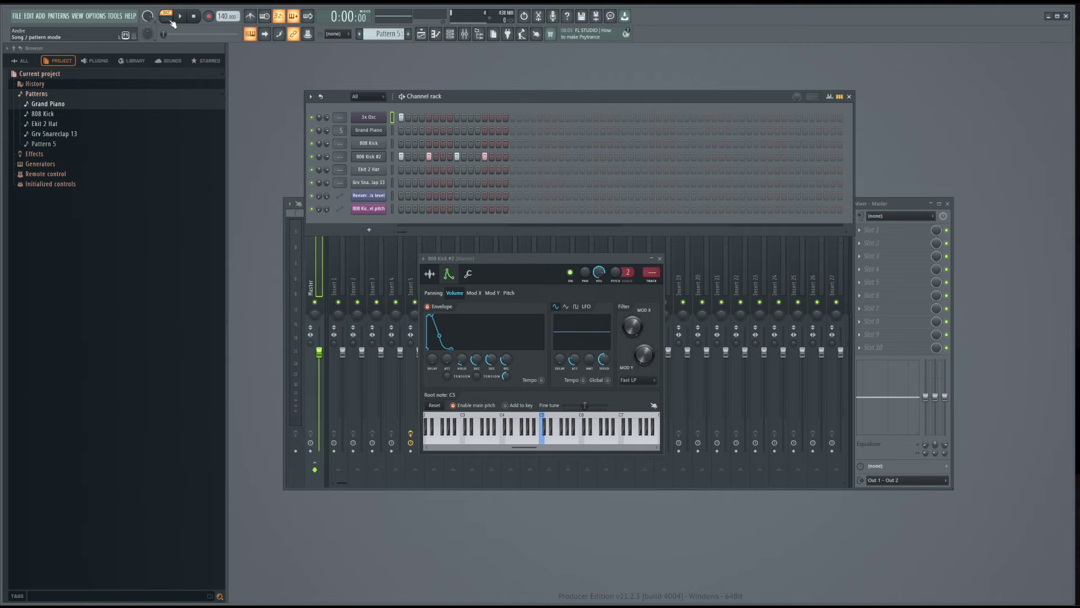
- Open the playlist and delete all the repeated pattern clips from bar 5 onward on Tracks 1 to 4
key(F5)
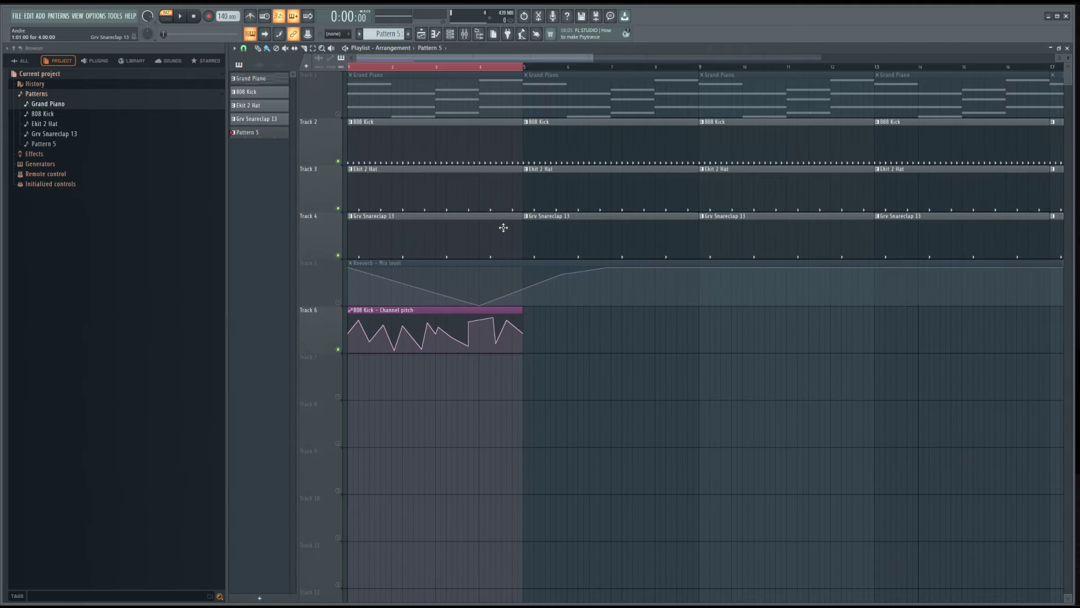
scroll(490, 224, down, 2)
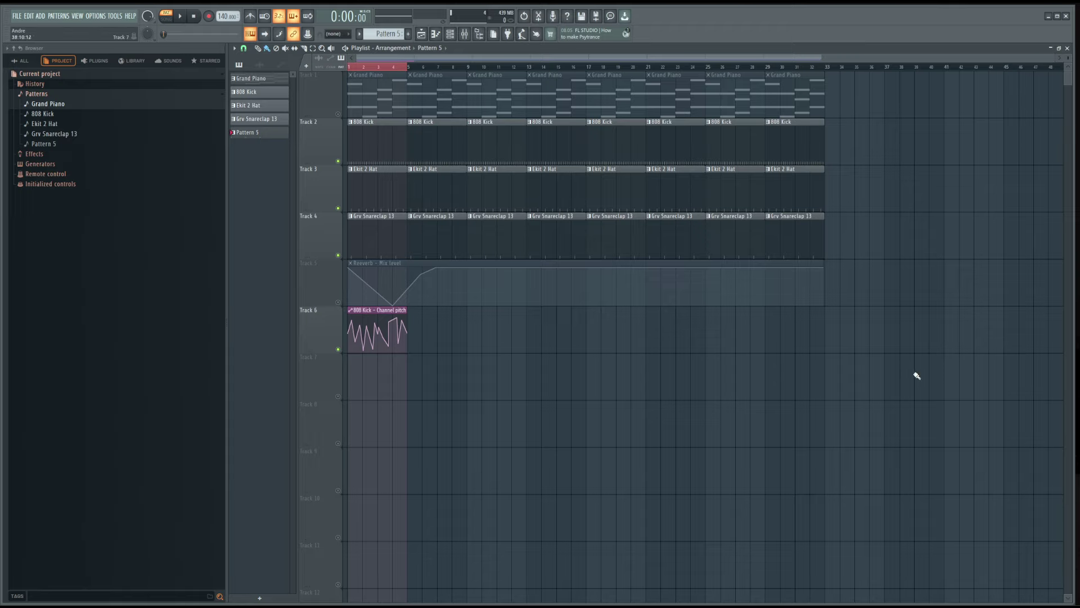
drag(905, 399, 284, 75)
drag(877, 257, 436, 68)
key(Delete)
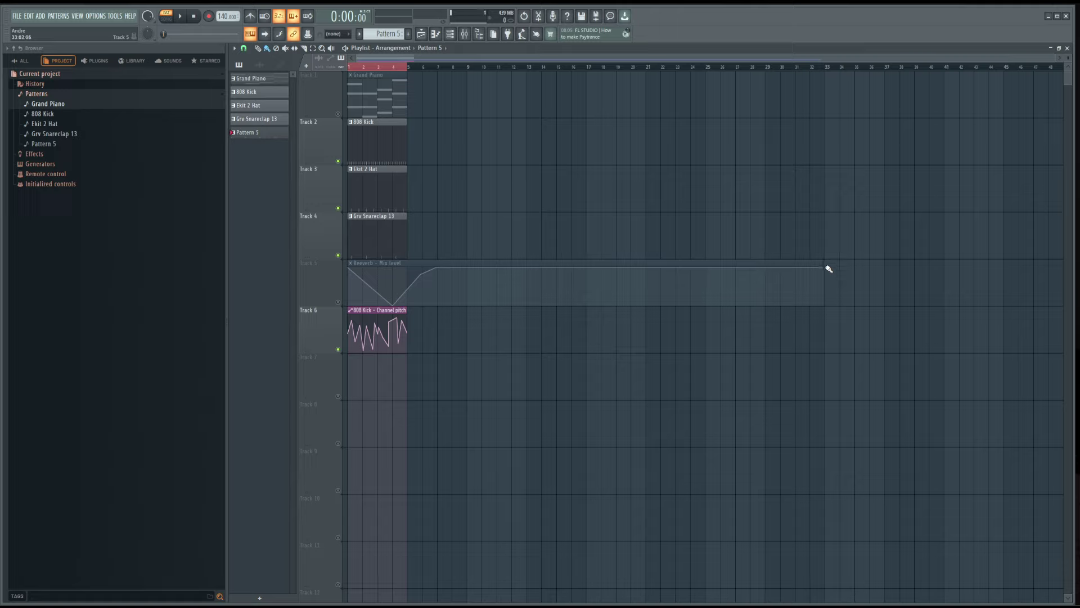
- Trim the Reeverb - Mix level automation clip on Track 5 so it ends at bar 5
drag(826, 268, 411, 264)
scroll(360, 290, up, 5)
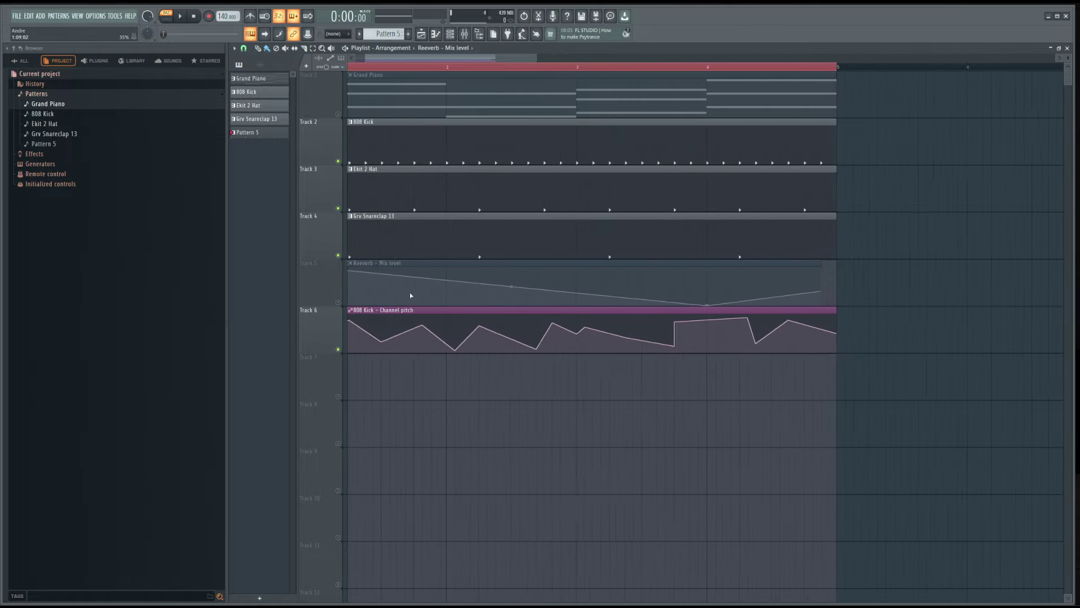
scroll(810, 277, down, 5)
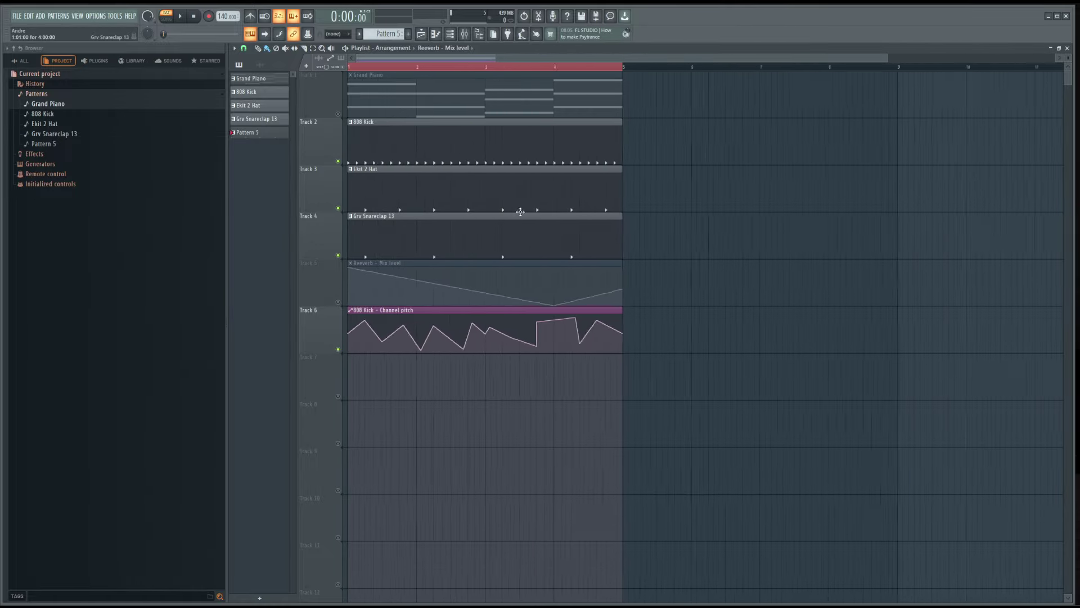
- Set the song's time selection to bars 5 to 9 and place Pattern 5 on Track 1 at bar 5
drag(373, 68, 498, 69)
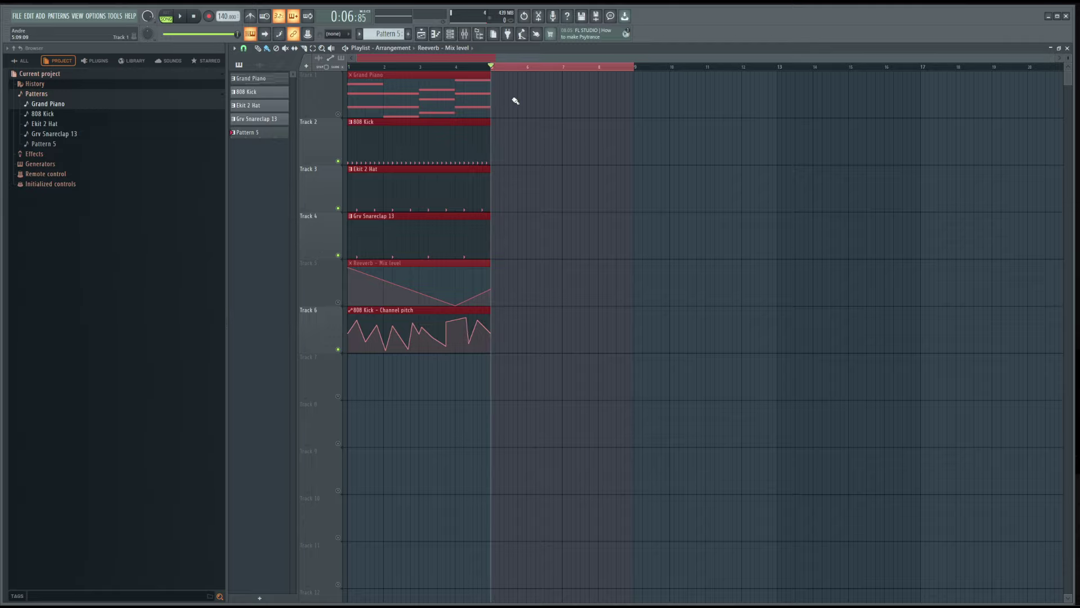
click(258, 133)
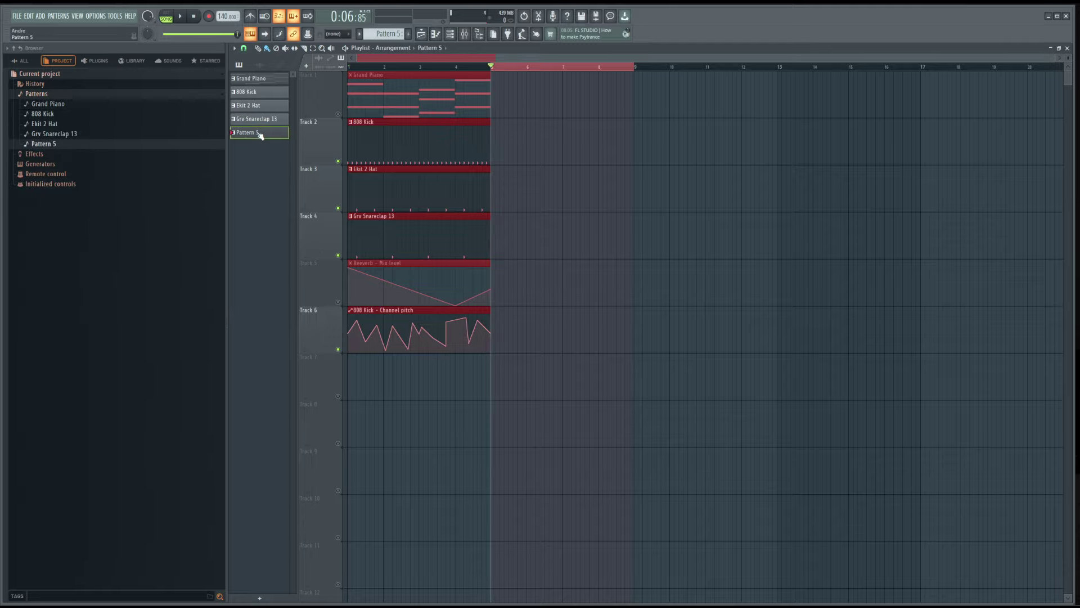
ctrl+scroll(483, 100, up, 5)
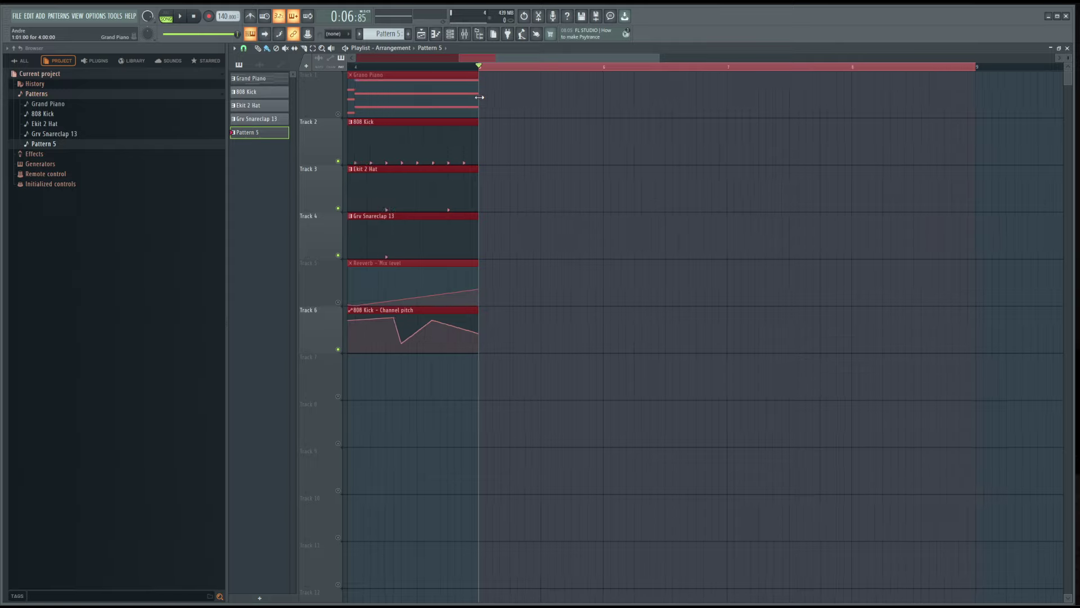
click(482, 100)
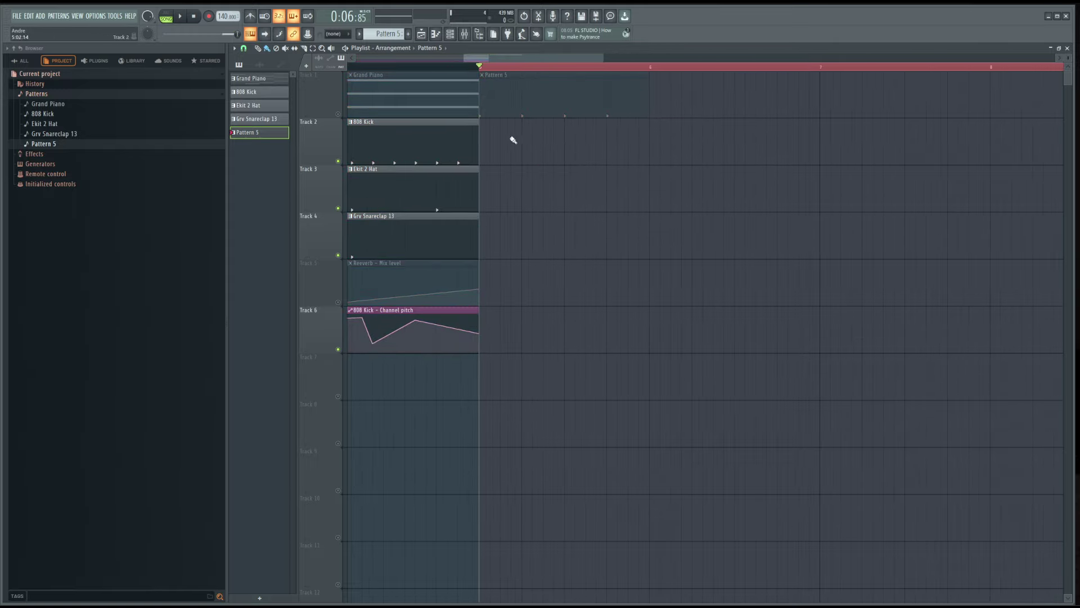
- Unmute all playlist tracks, play the song from bar 5 and stop it
right_click(339, 116)
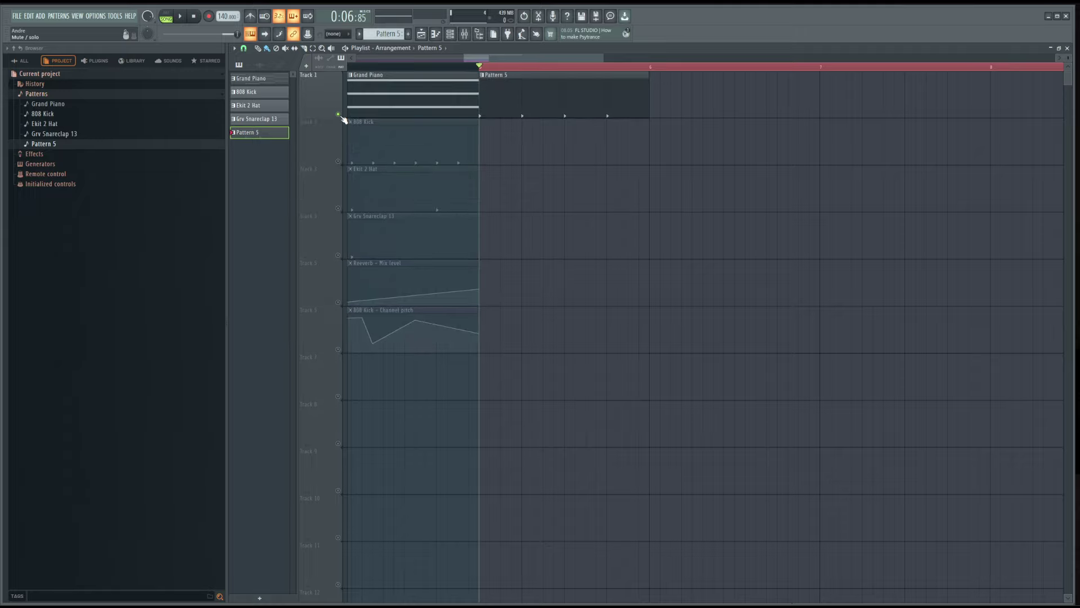
right_click(340, 115)
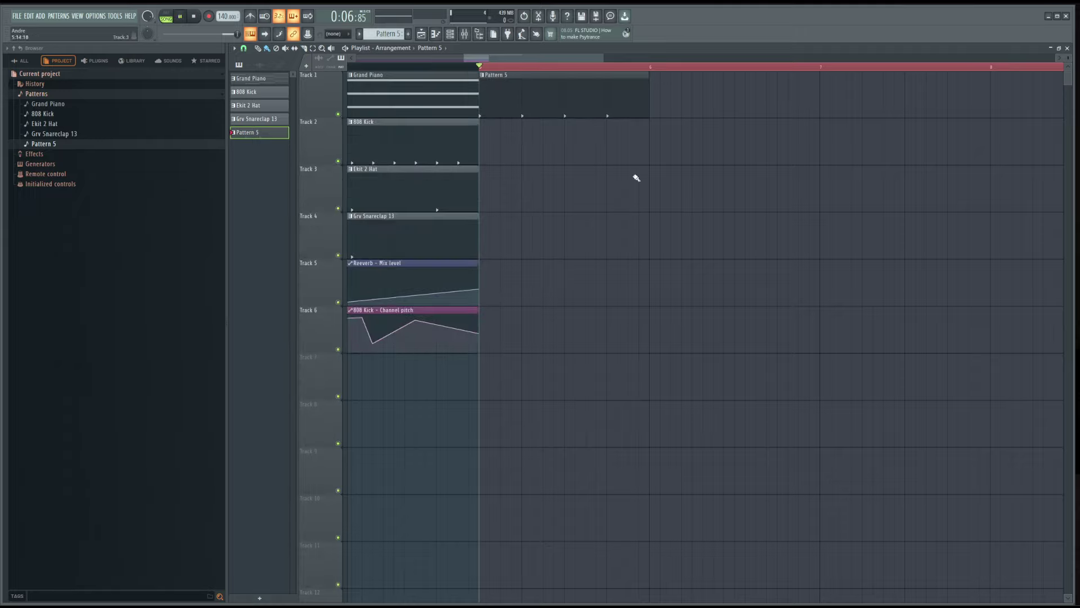
key(space)
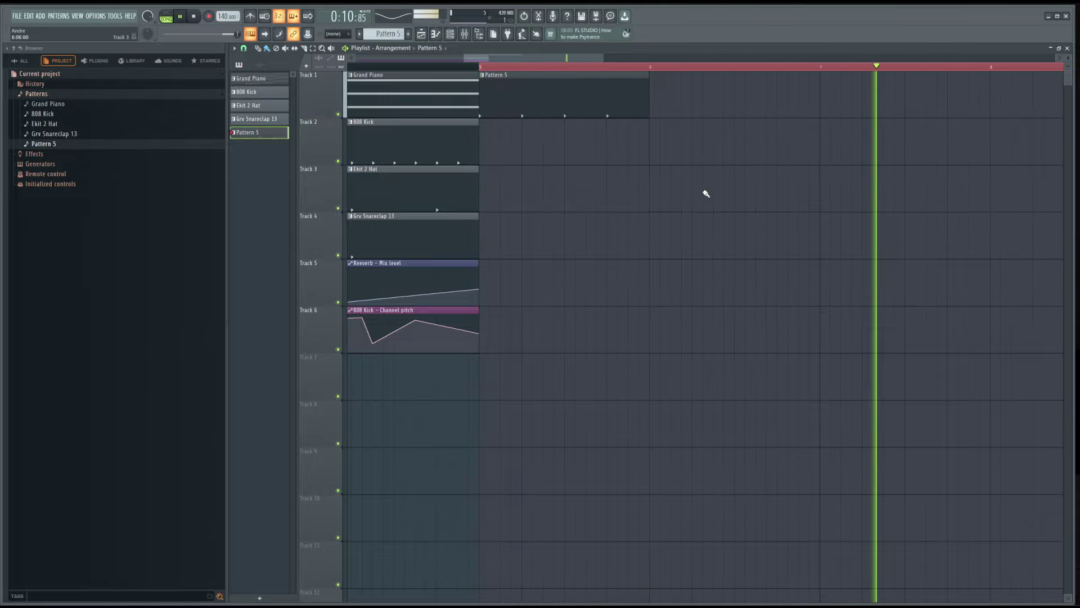
ctrl+scroll(706, 180, down, 4)
key(space)
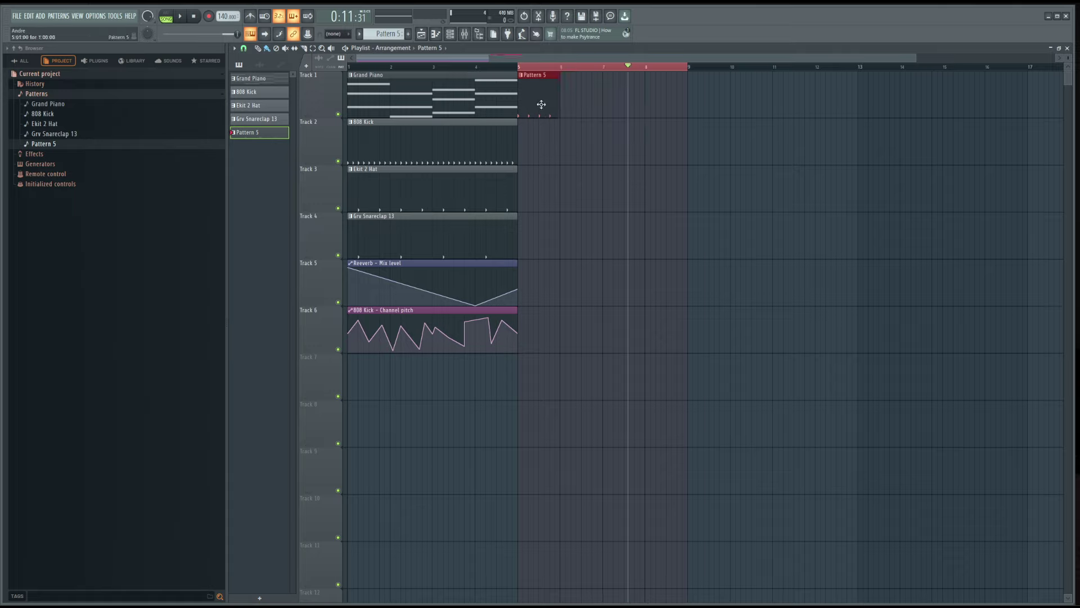
- Duplicate the Pattern 5 clip three times up to bar 9 and play bars 5 to 9 as a loop
click(521, 68)
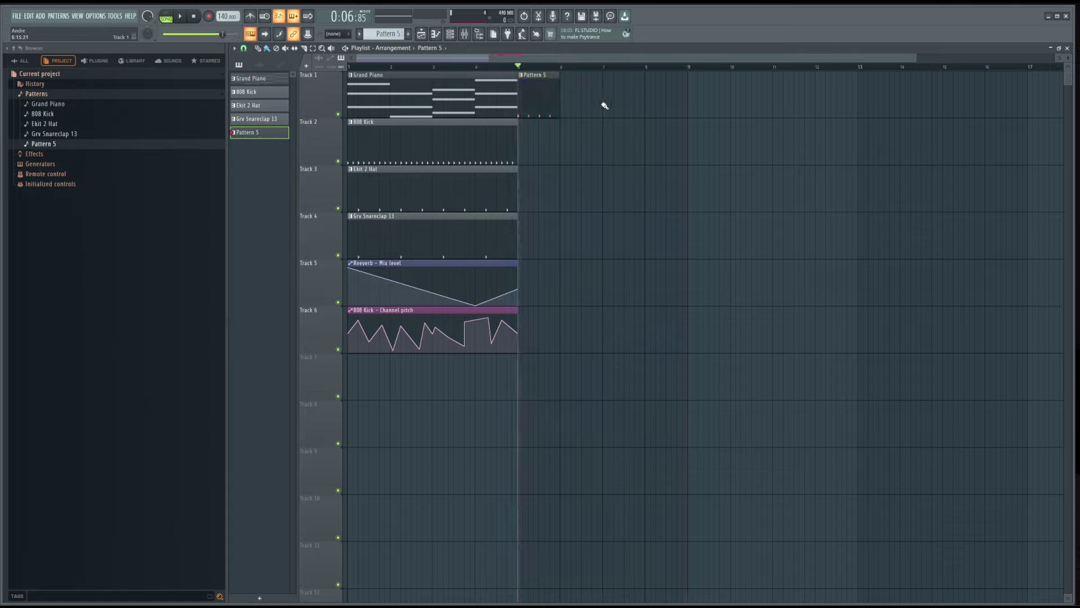
key(ctrl+b)
key(ctrl+b)
key(ctrl+b)
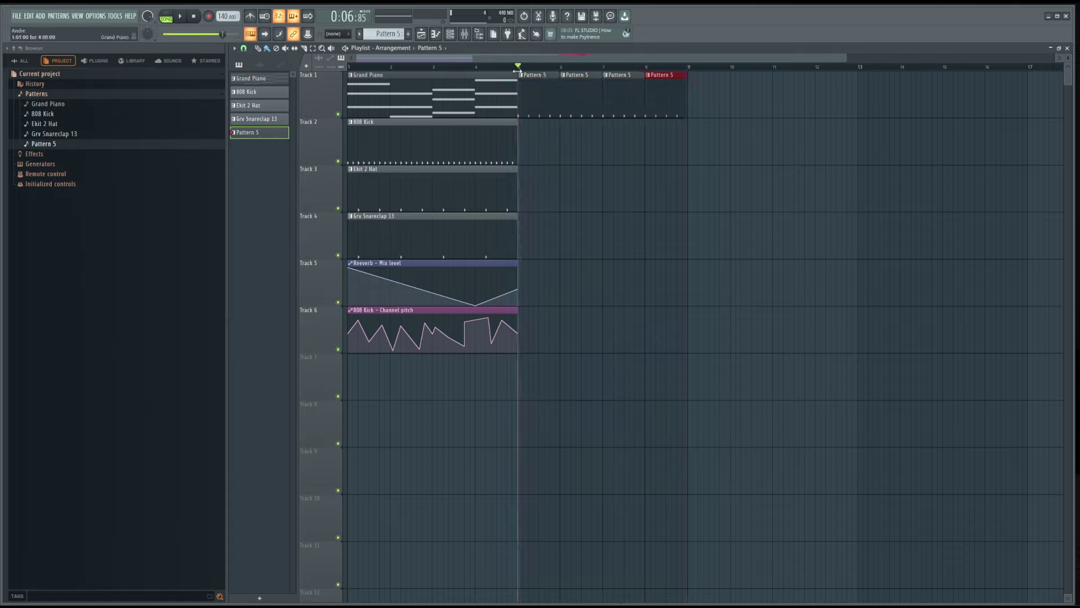
drag(518, 69, 688, 78)
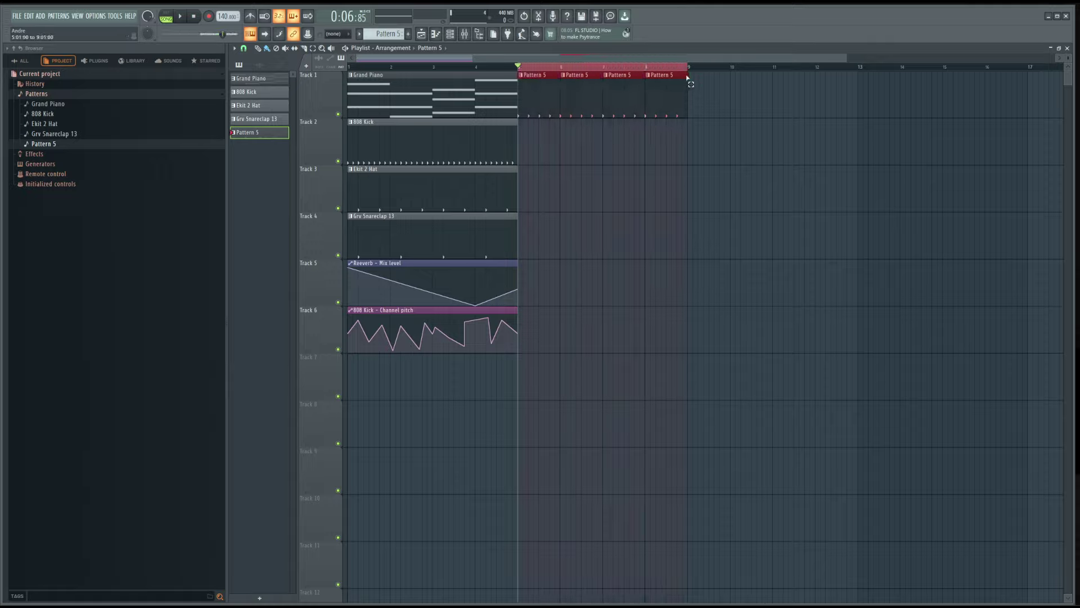
key(space)
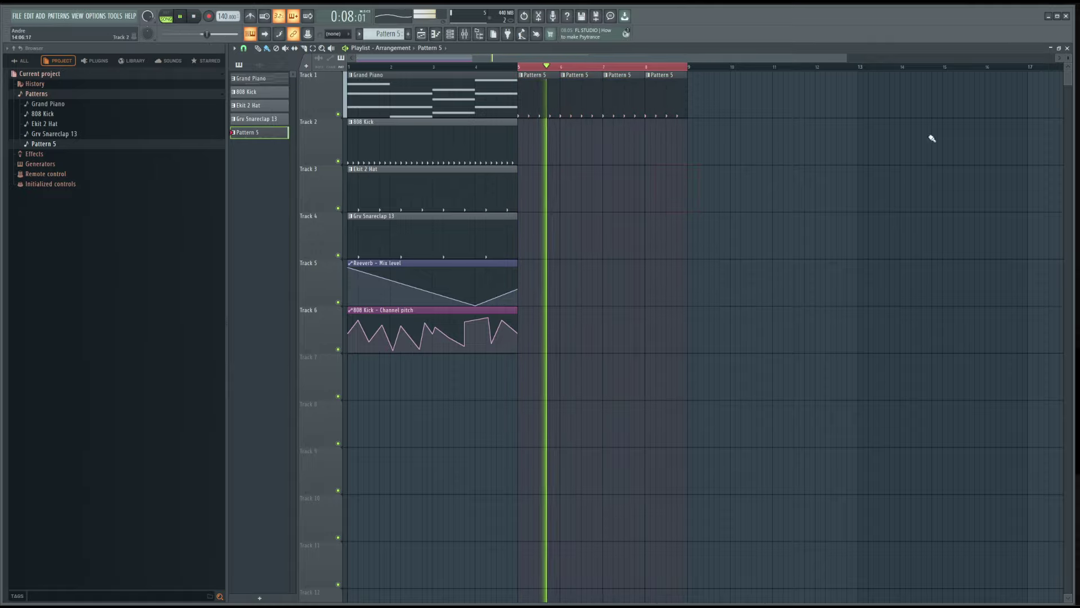
- Close the playlist, move the mixer below the channel rack and stop playback
key(F5)
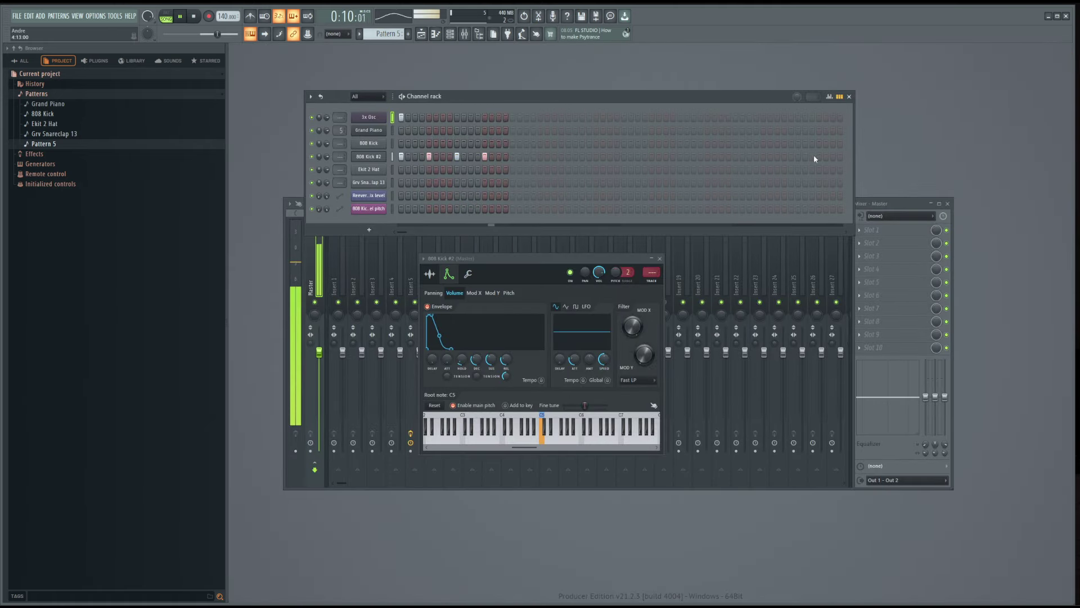
drag(882, 202, 895, 249)
key(space)
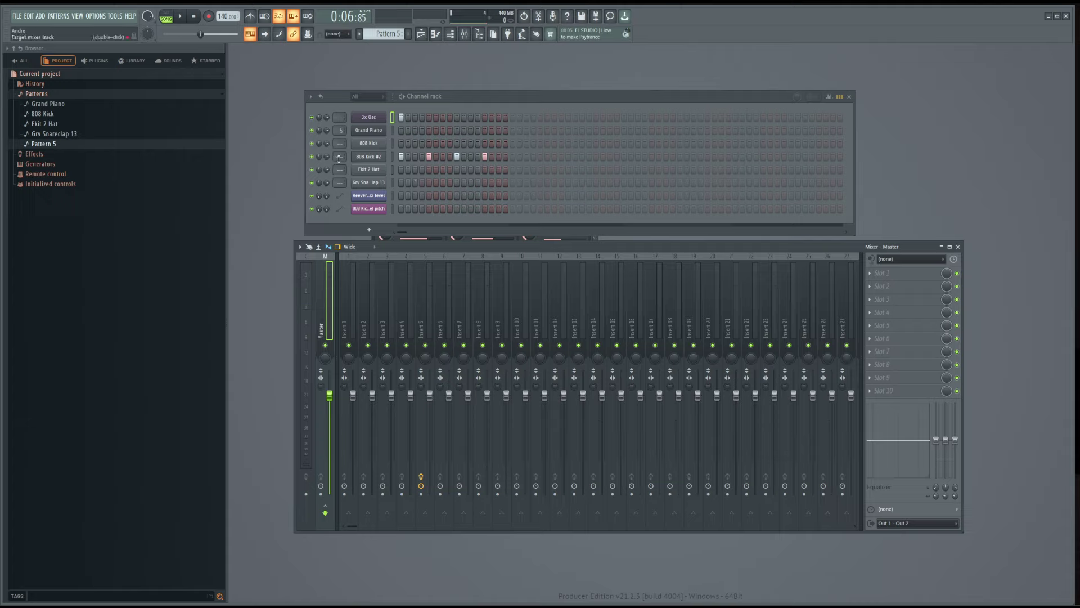
- Route the 808 Kick #2 channel to mixer Insert 8 and the 3x Osc channel to Insert 7
scroll(339, 158, up, 6)
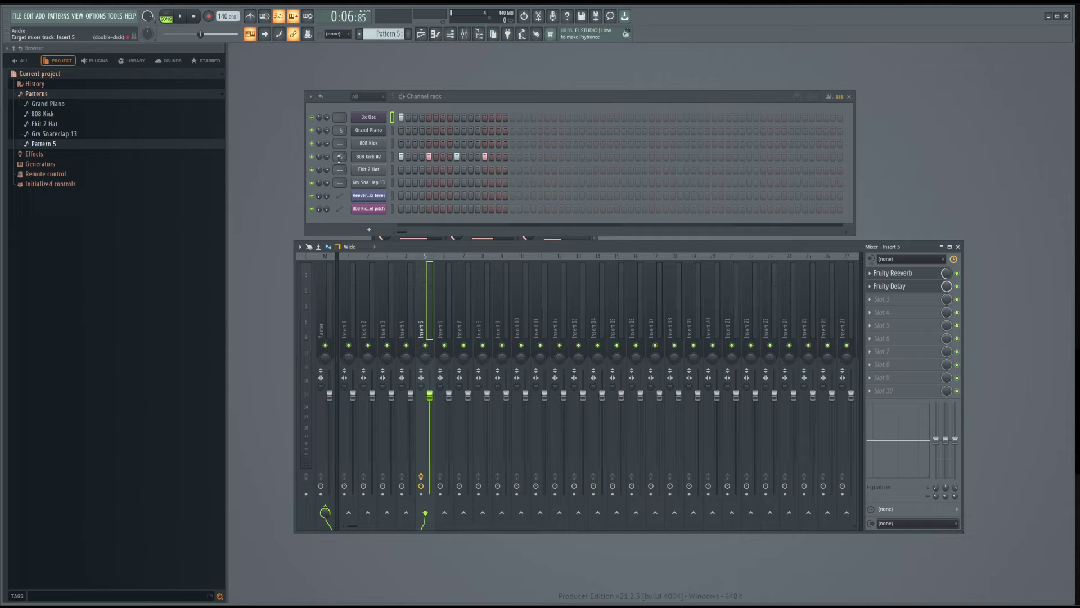
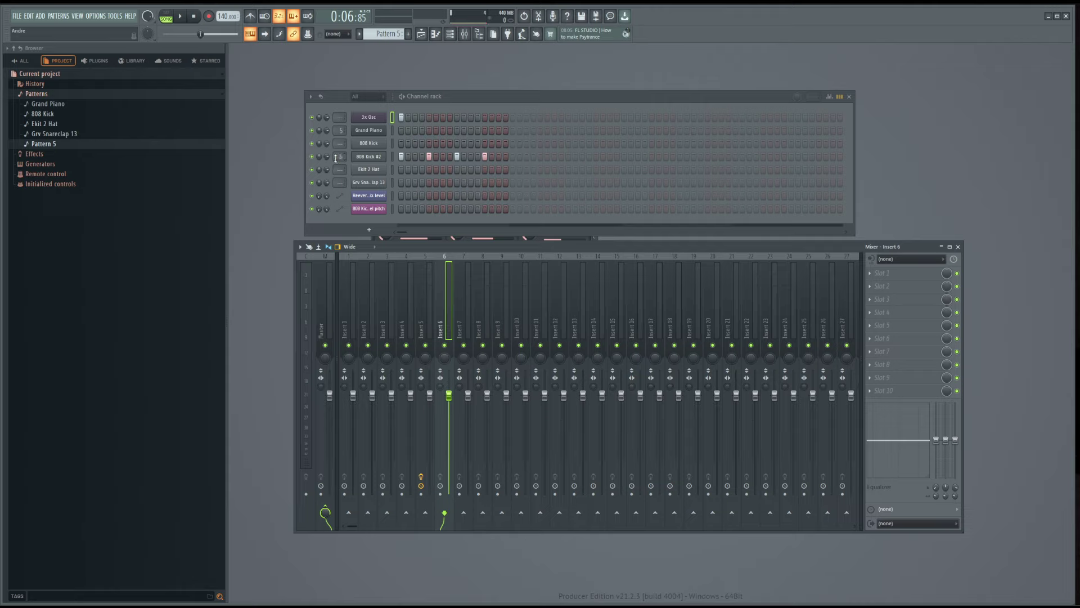
scroll(333, 156, up, 2)
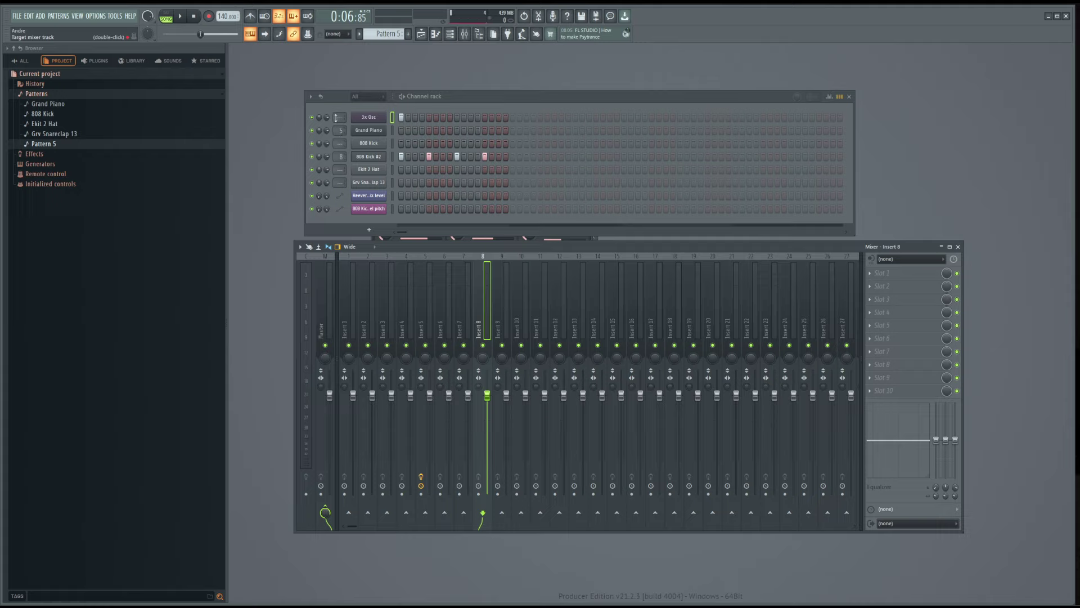
scroll(336, 117, up, 4)
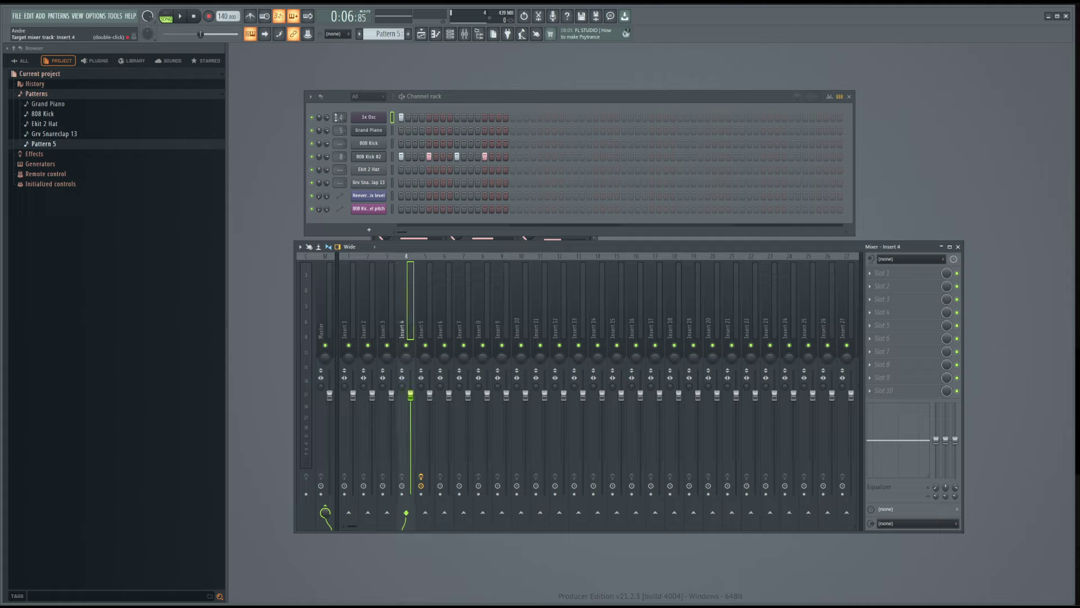
scroll(336, 117, up, 3)
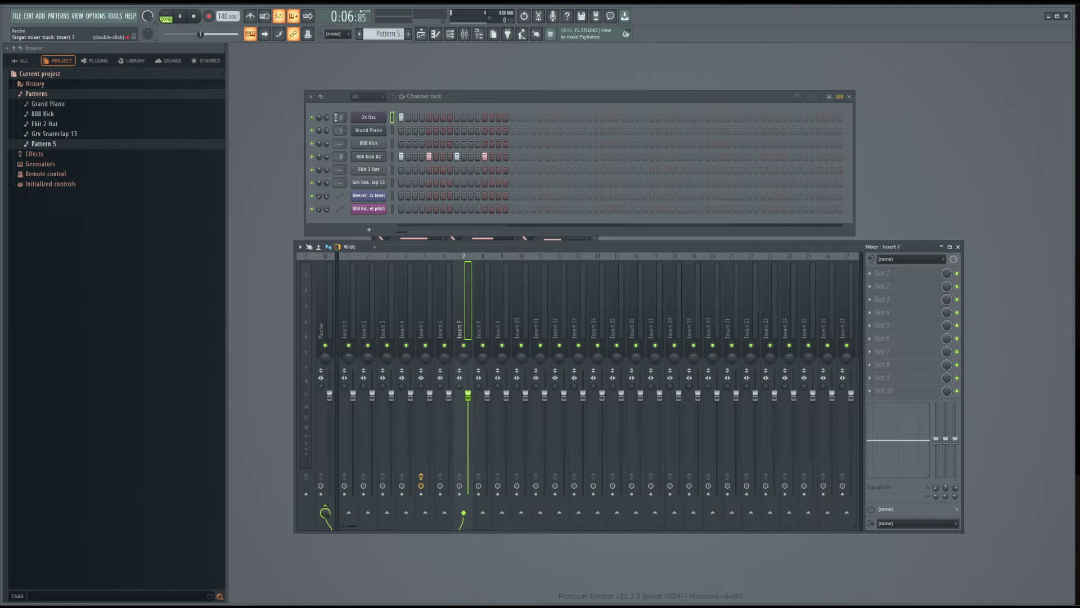
- Switch the 3x Osc channel's target mixer track back and forth between neighbouring inserts, ending on Insert 7
scroll(336, 117, down, 1)
scroll(336, 118, up, 2)
scroll(337, 120, down, 1)
scroll(337, 120, up, 1)
scroll(338, 120, down, 1)
scroll(337, 120, up, 1)
scroll(337, 120, down, 1)
- Select only the 808 Kick #2 channel and link it to mixer Insert 8 with Route selected channels to this track
click(483, 305)
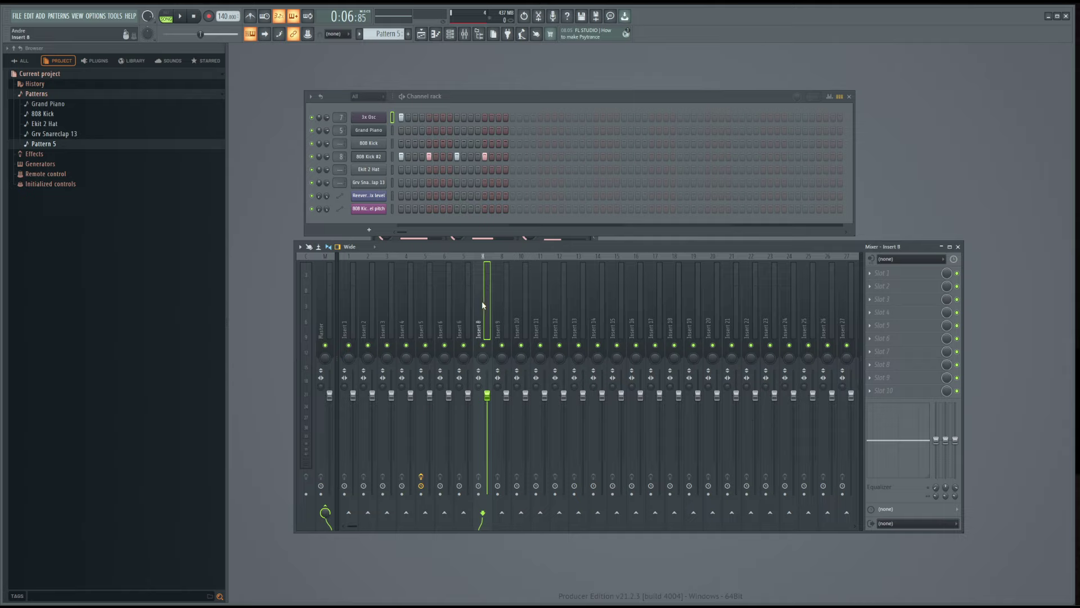
click(368, 157)
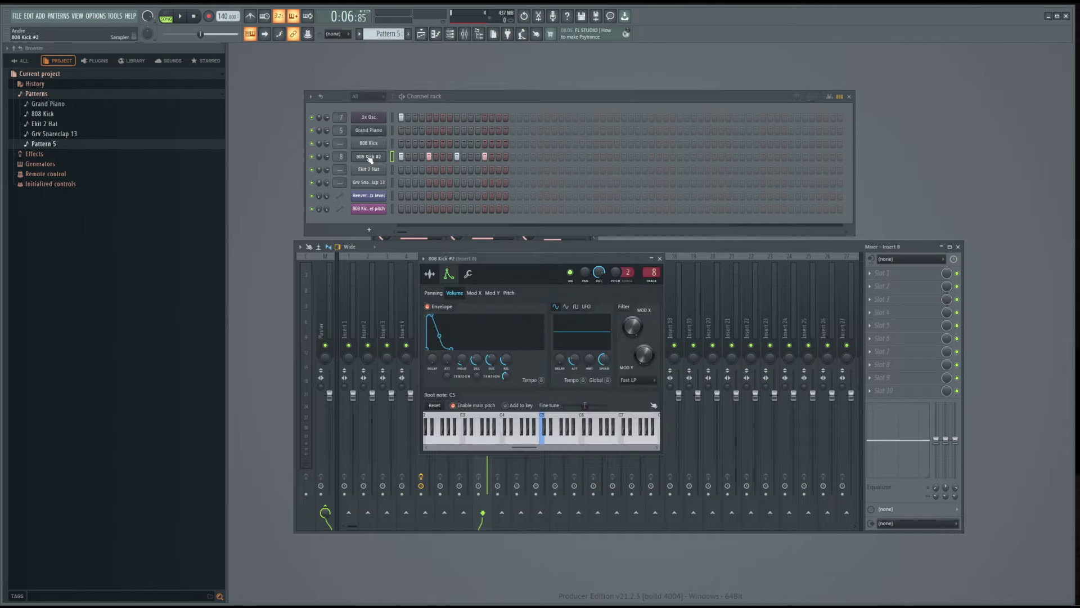
click(368, 158)
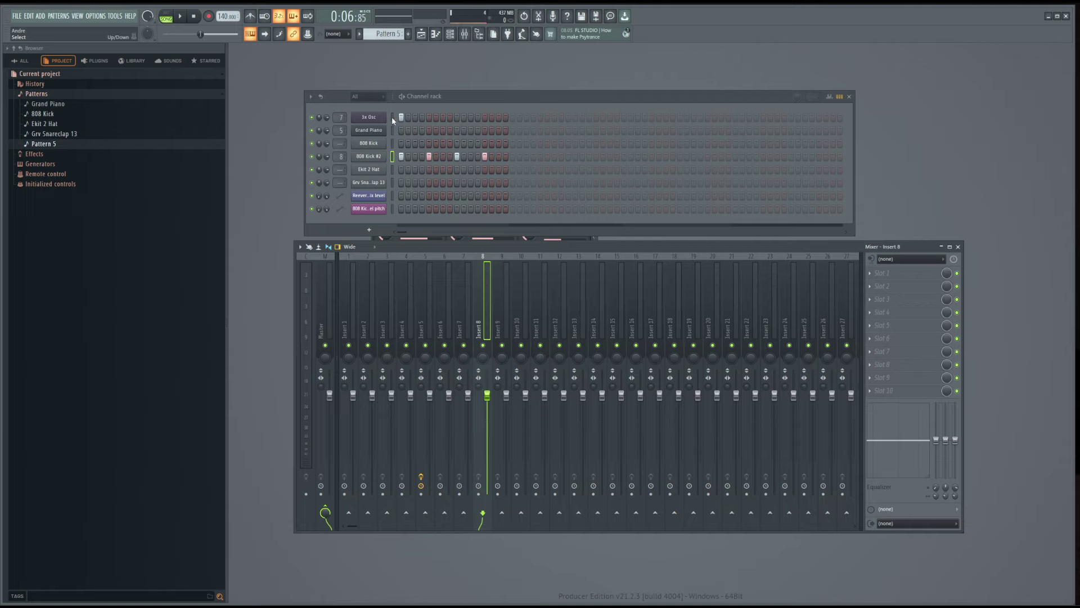
click(392, 118)
click(392, 158)
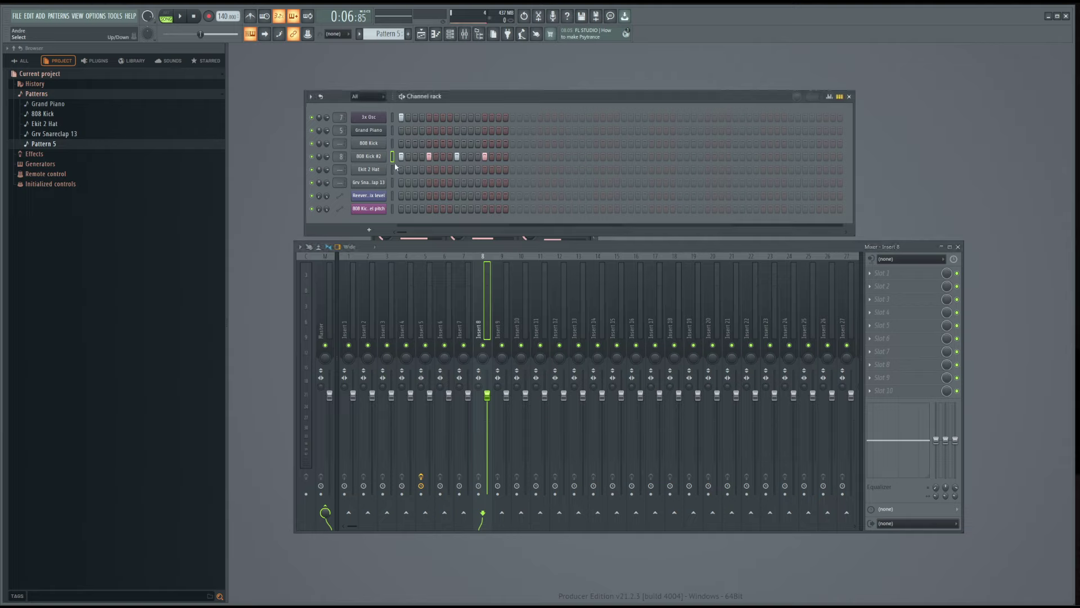
right_click(481, 289)
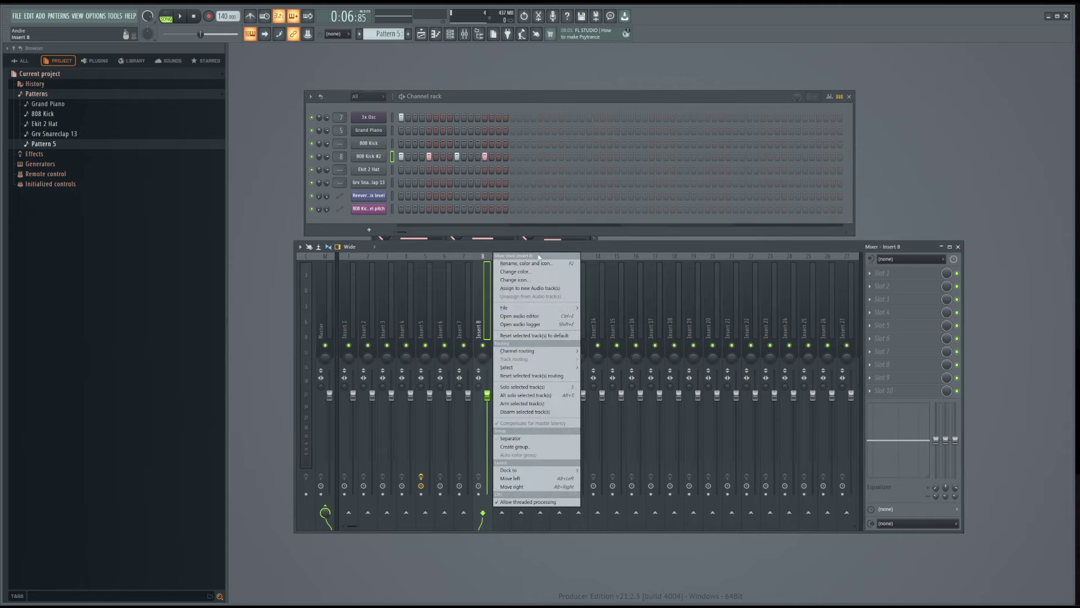
mouse_move(544, 354)
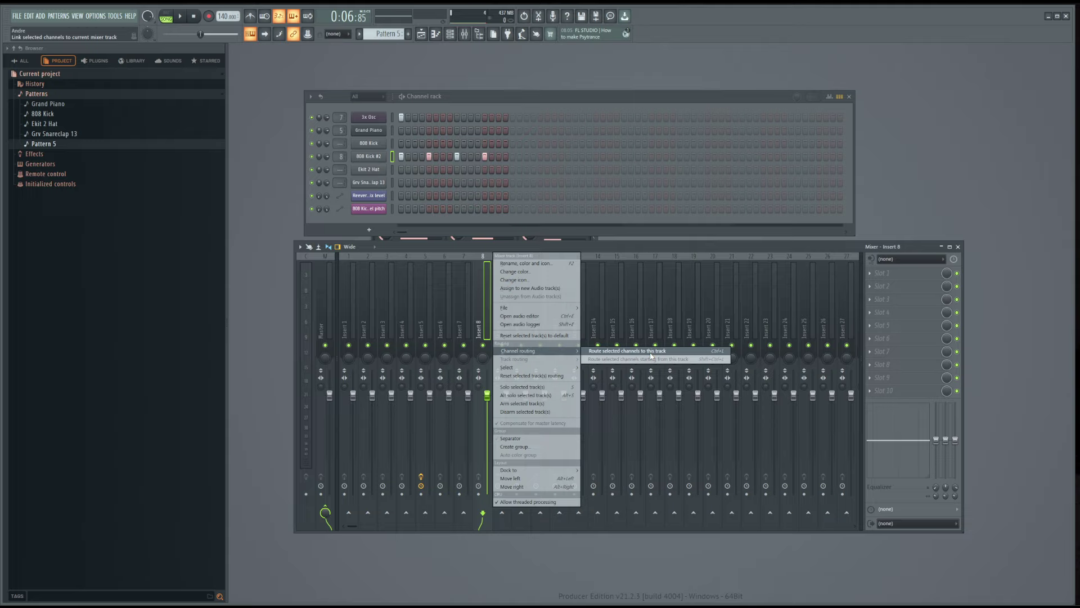
click(652, 353)
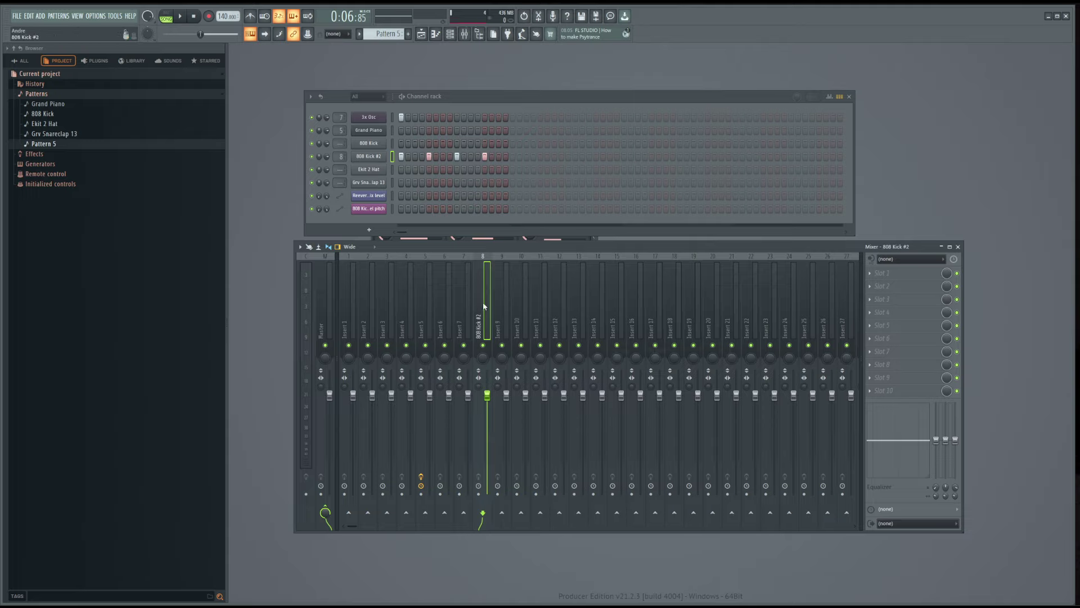
- Link the 3x Osc channel to mixer Insert 7 through channel routing, then play the song to check the track levels and stop it
click(392, 117)
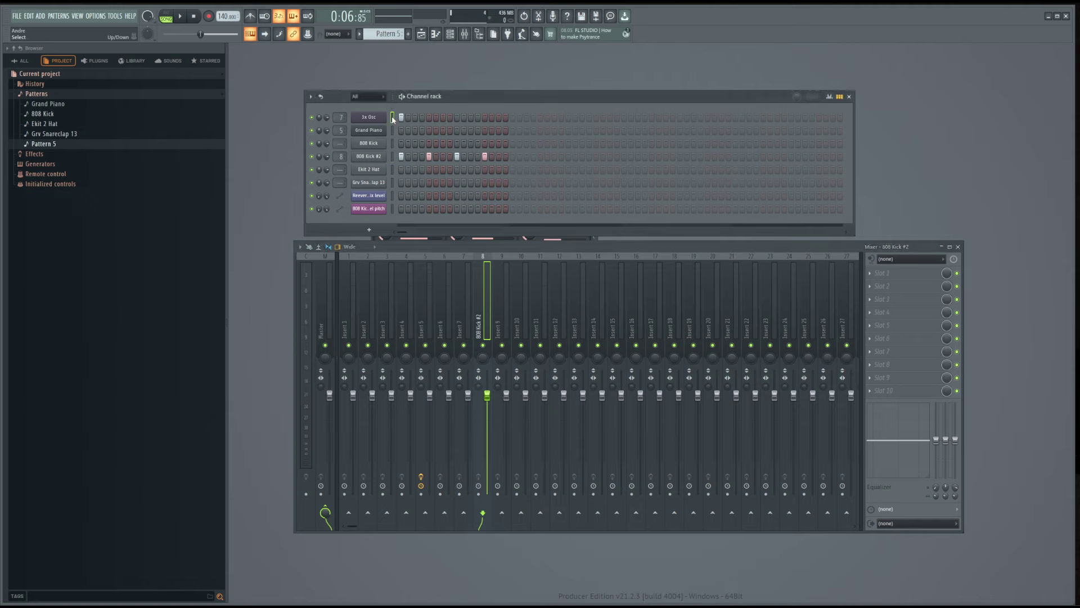
right_click(467, 317)
mouse_move(529, 351)
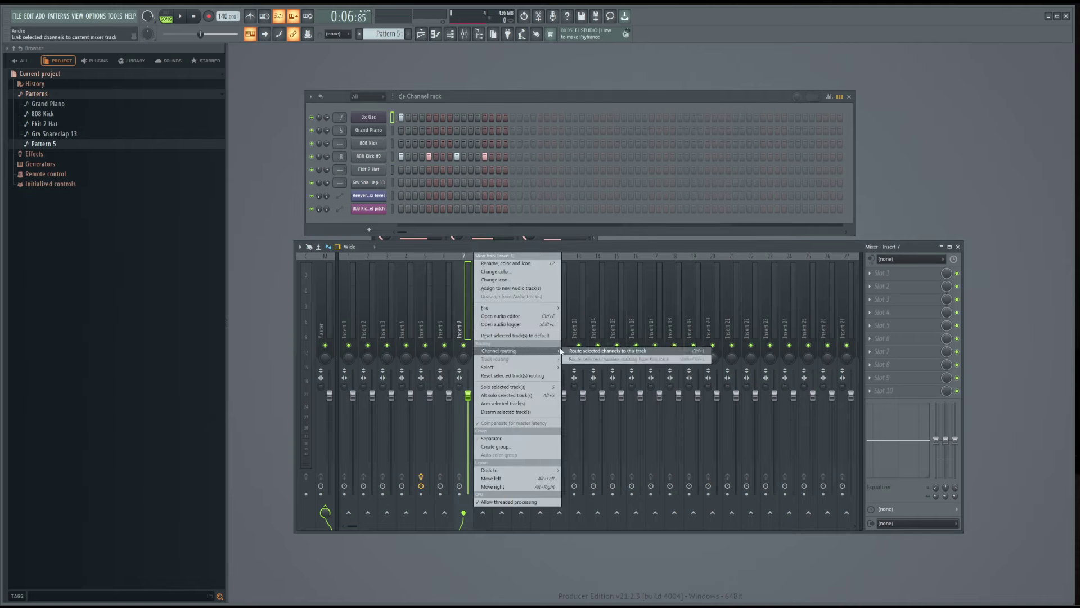
click(597, 351)
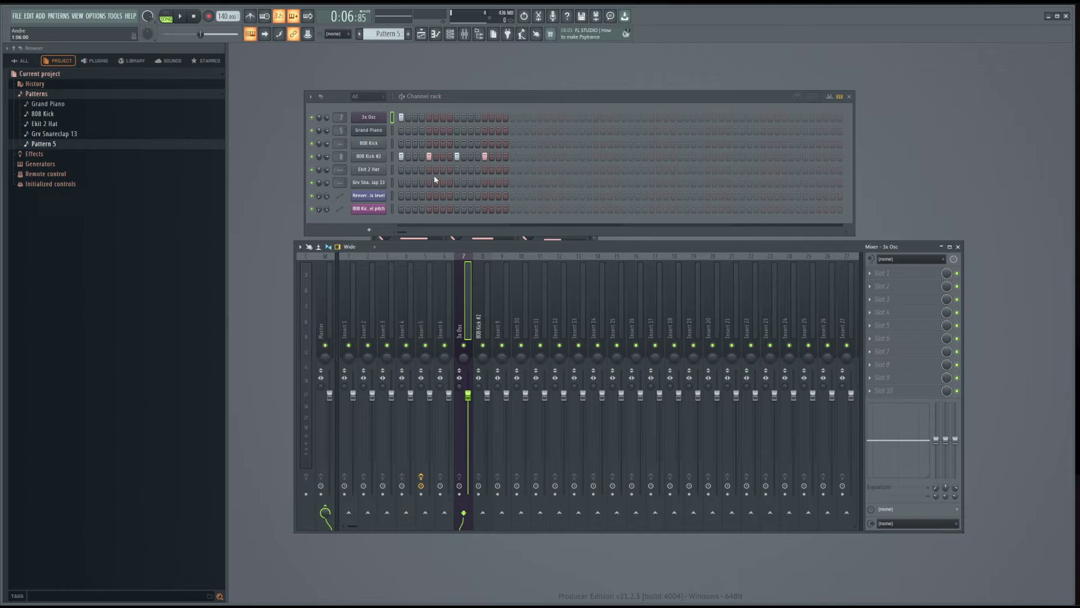
click(179, 16)
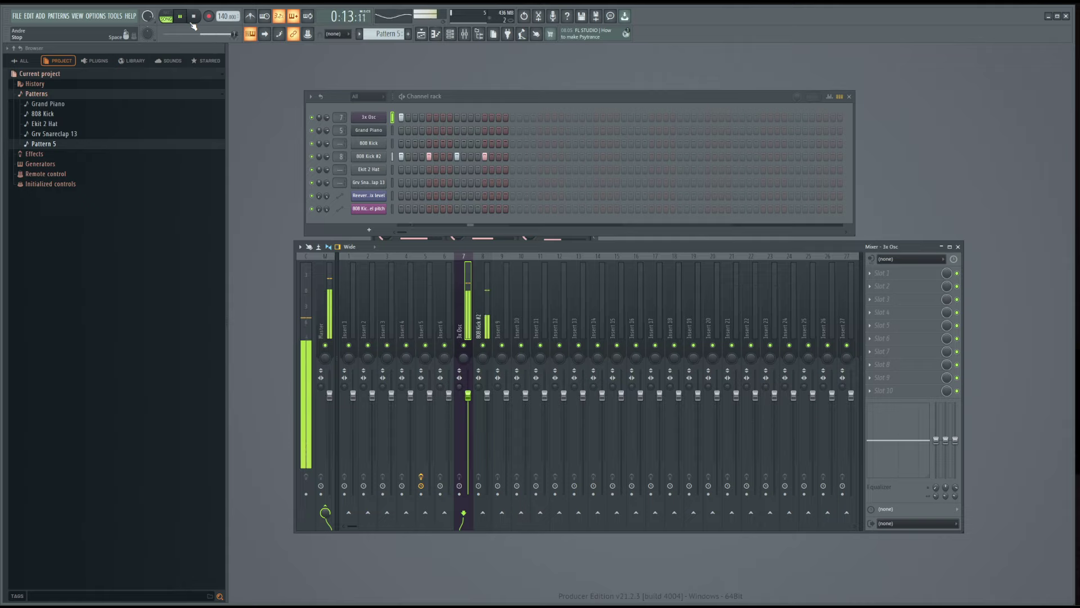
click(192, 23)
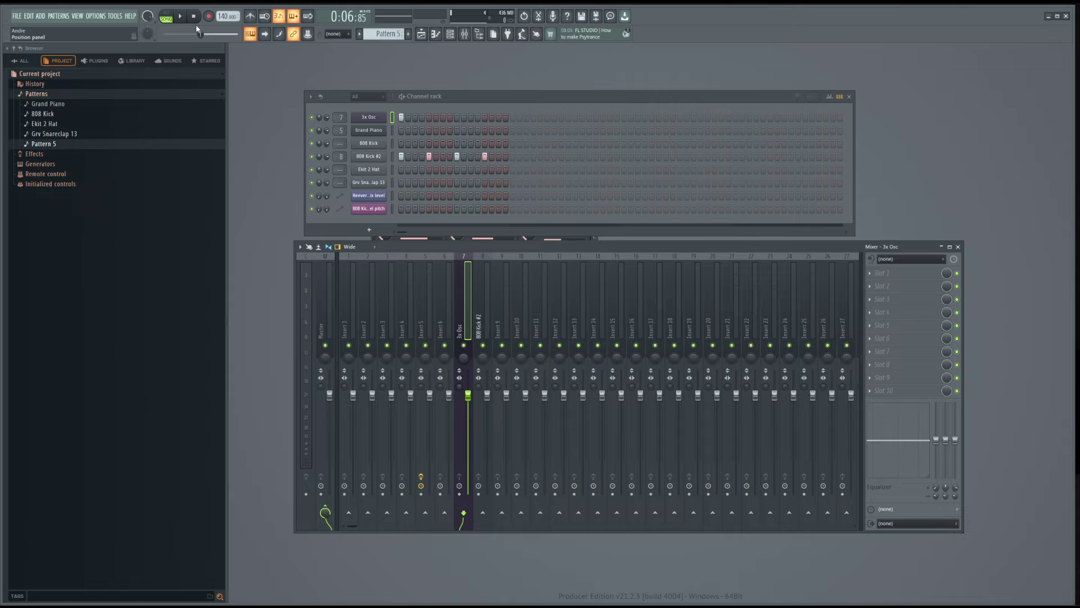
- Send the 808 Kick #2 mixer track to the 3x Osc track, audition it briefly, and turn the send level fully down
click(486, 294)
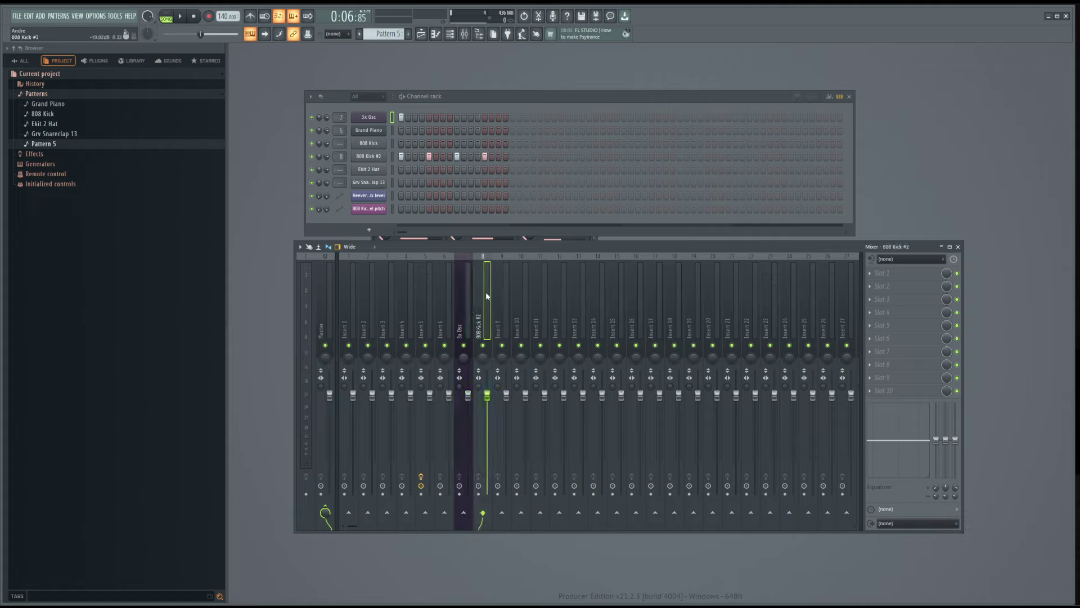
click(464, 514)
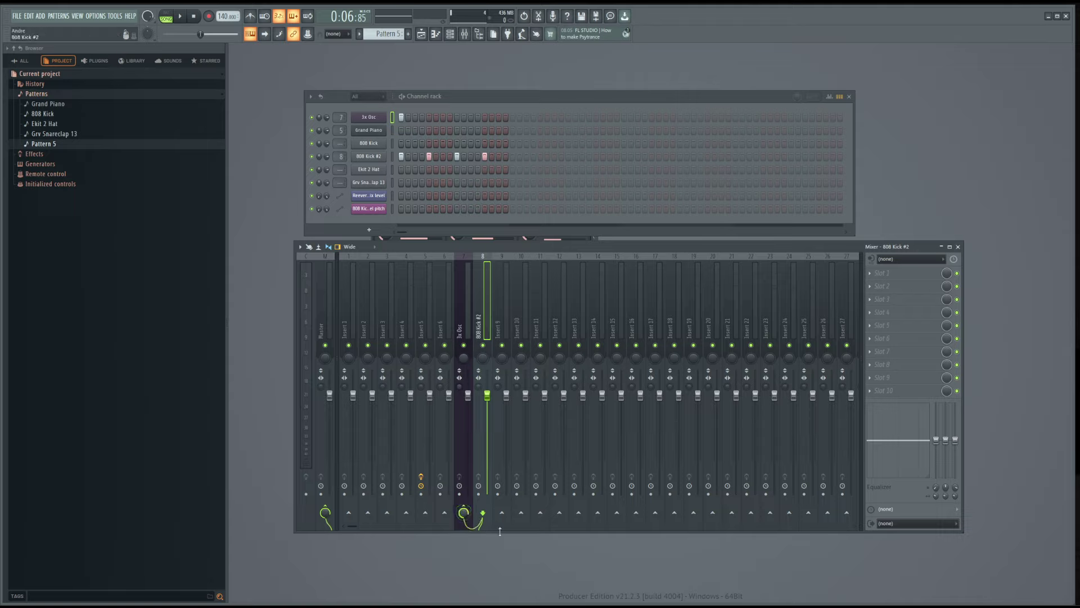
key(space)
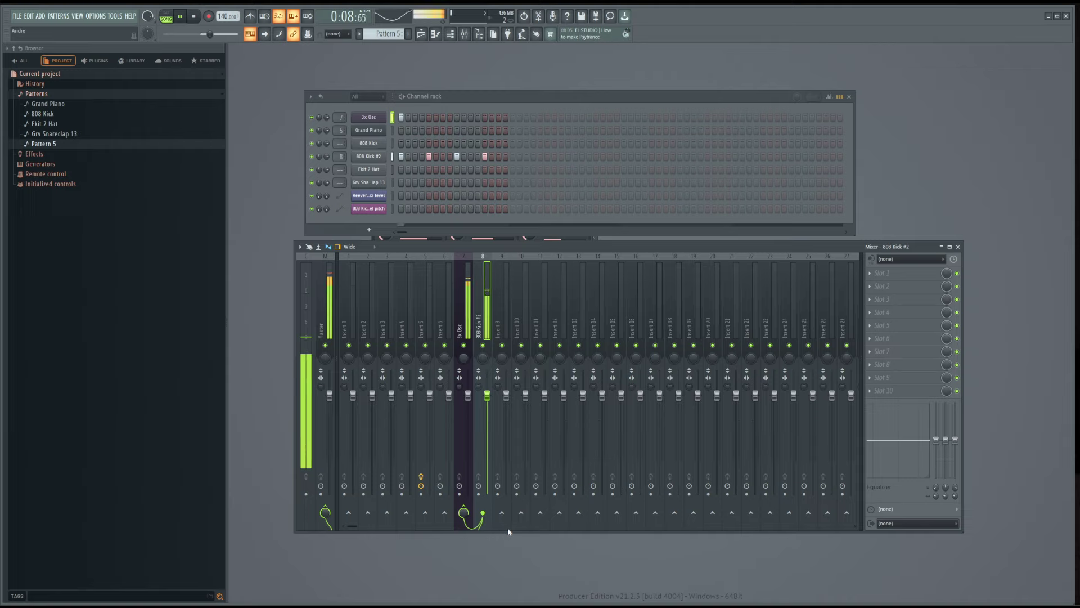
key(space)
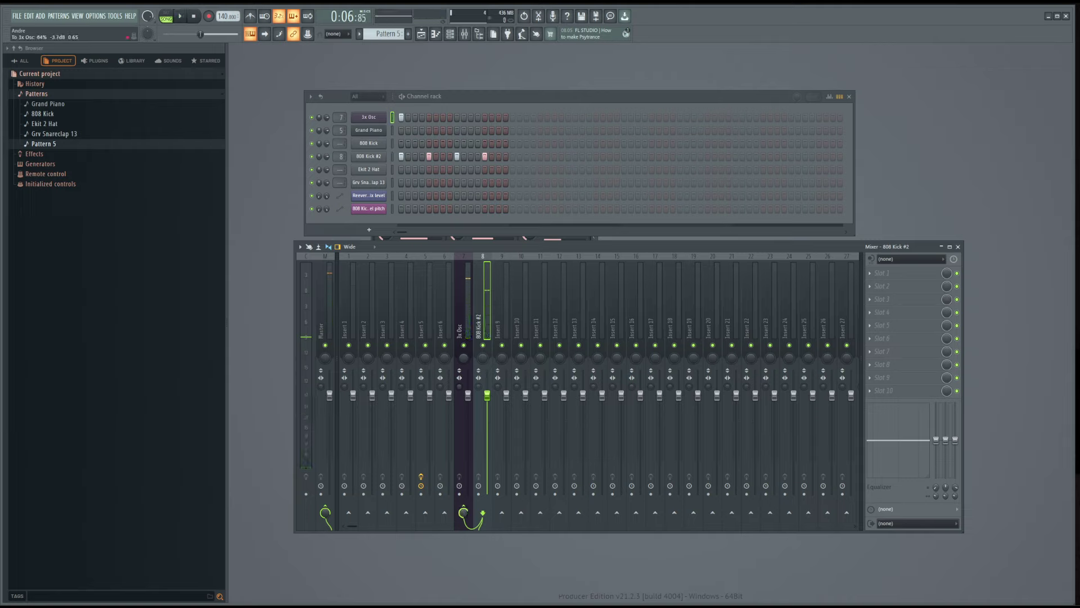
drag(463, 512, 464, 549)
- Find Fruity Limiter among all effect plugins, load it into slot 1 of the 3x Osc mixer track and move its window beside the mixer tracks
click(465, 316)
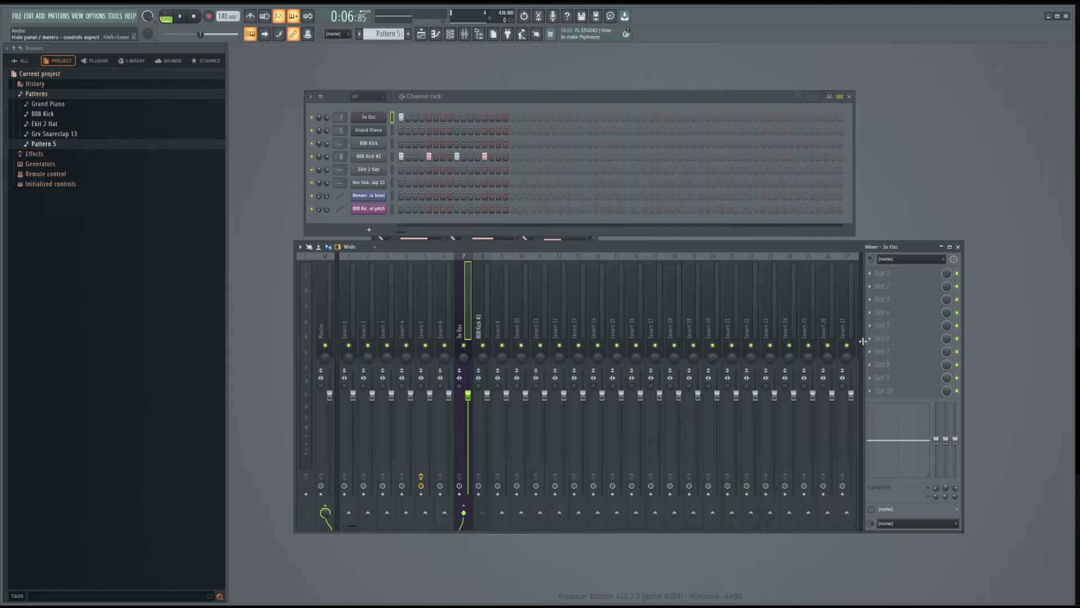
click(869, 273)
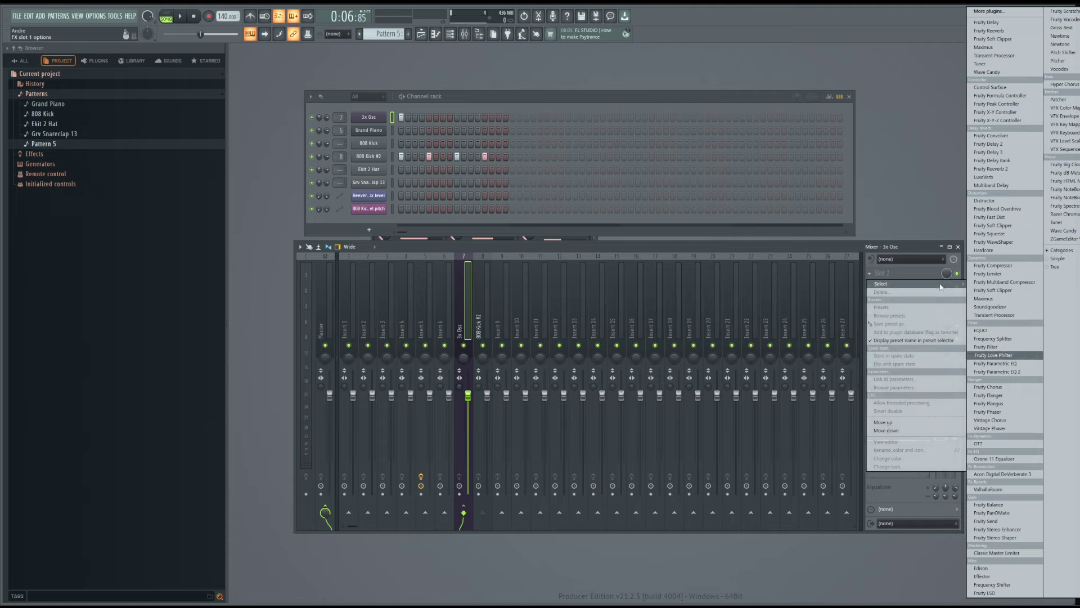
click(871, 274)
click(869, 274)
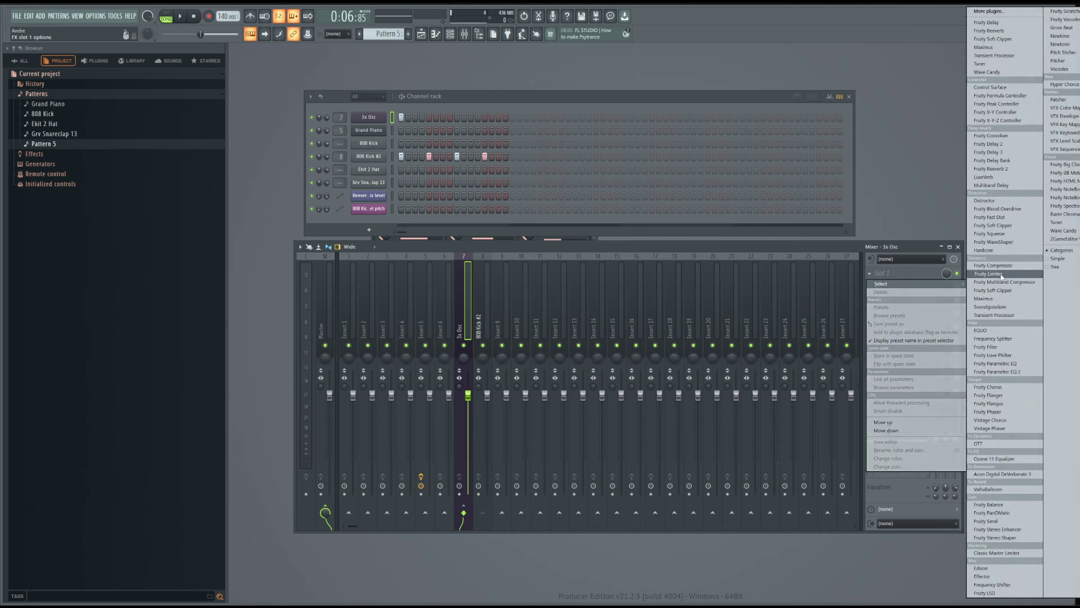
click(1003, 12)
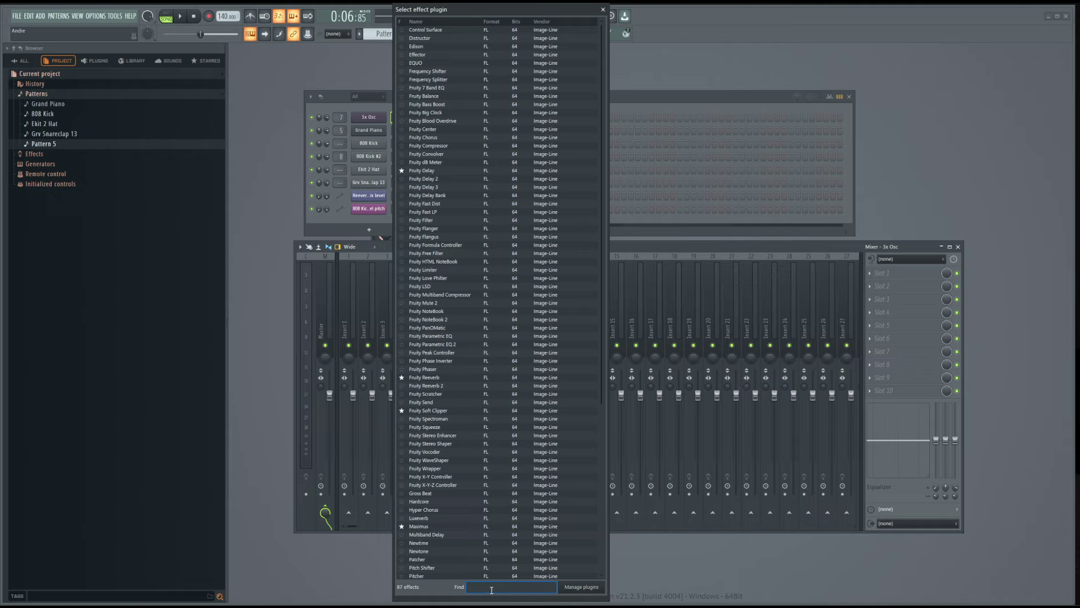
text(fruity)
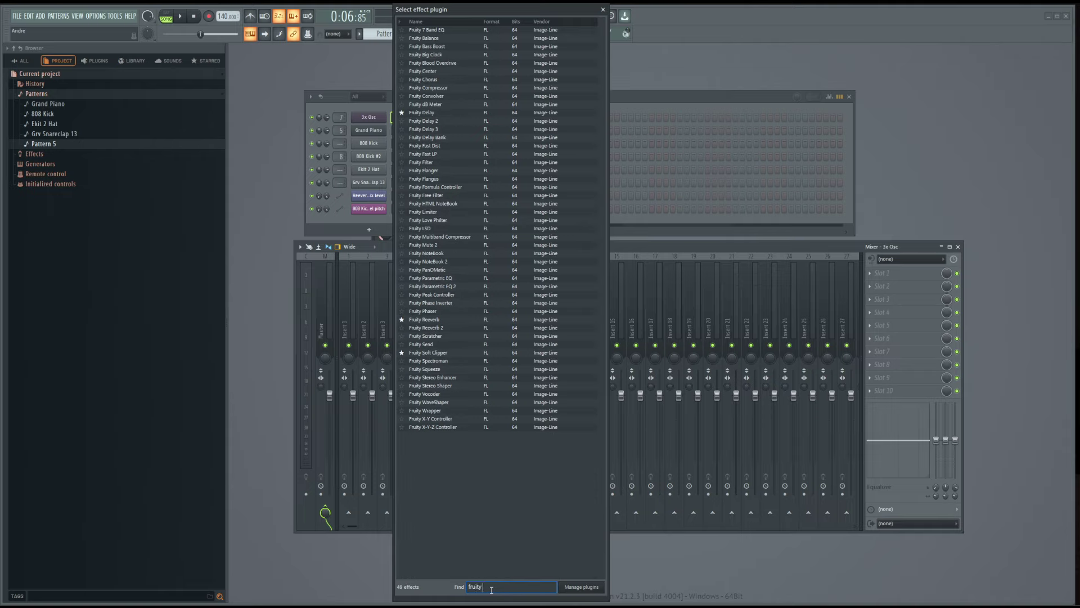
text( limit)
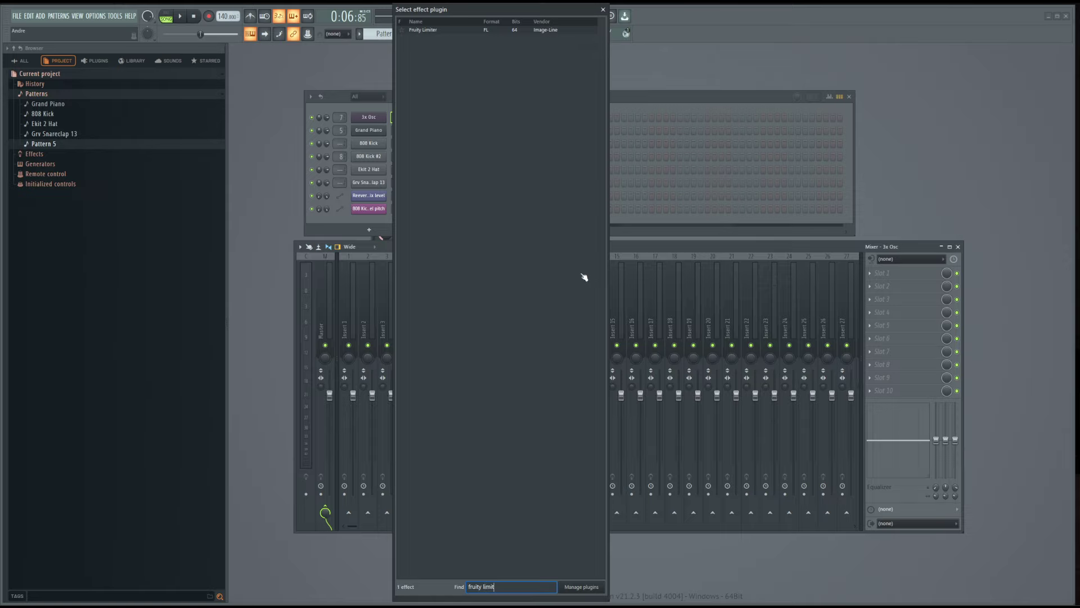
click(431, 32)
double_click(430, 32)
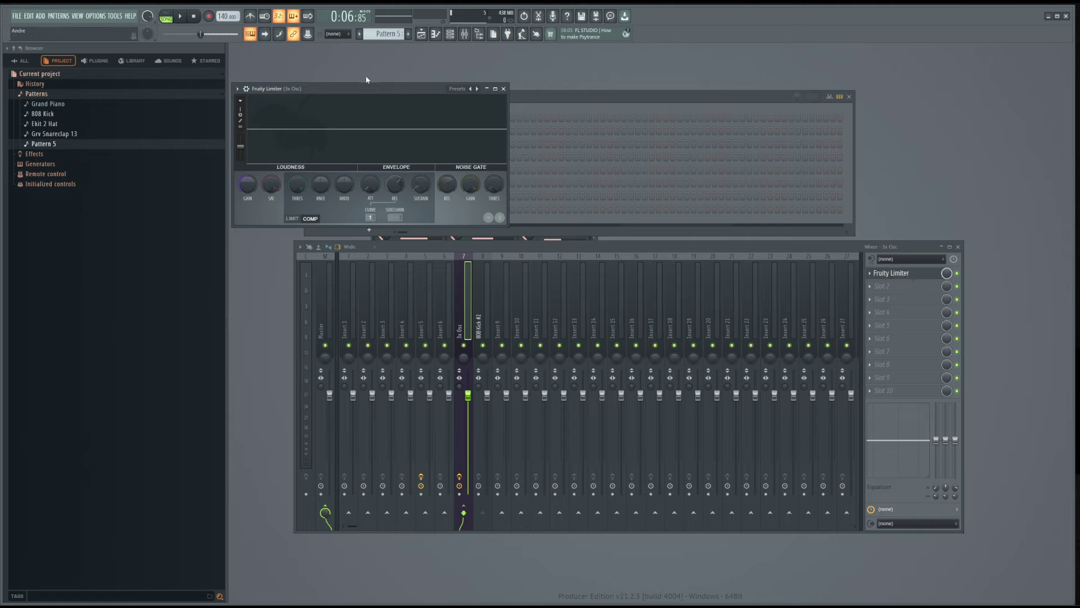
drag(369, 88, 607, 166)
- Play and stop the song twice to examine the 3x Osc signal in the Fruity Limiter display
key(space)
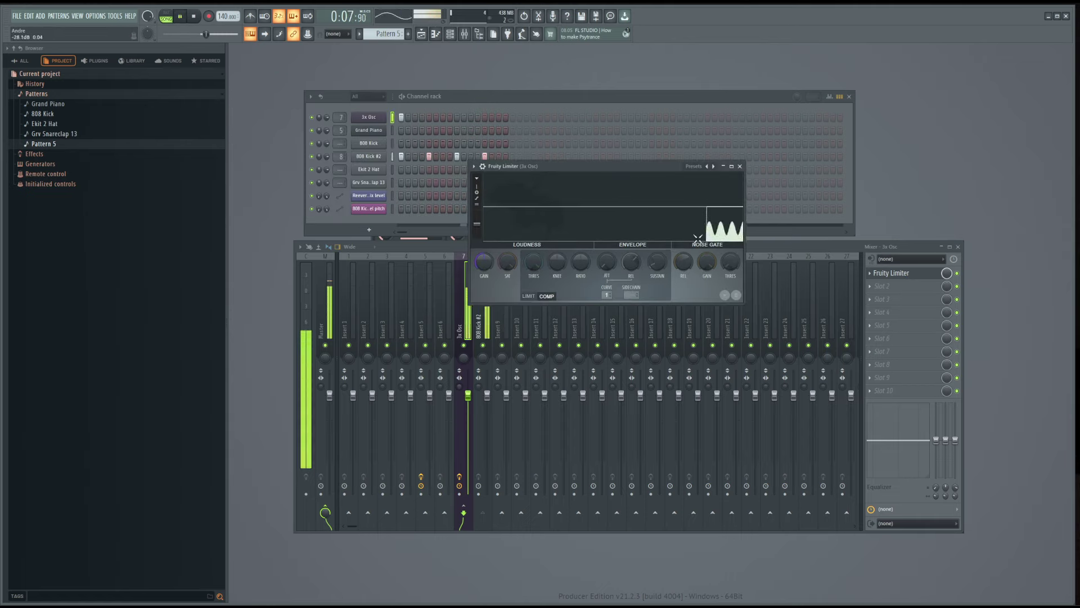
key(space)
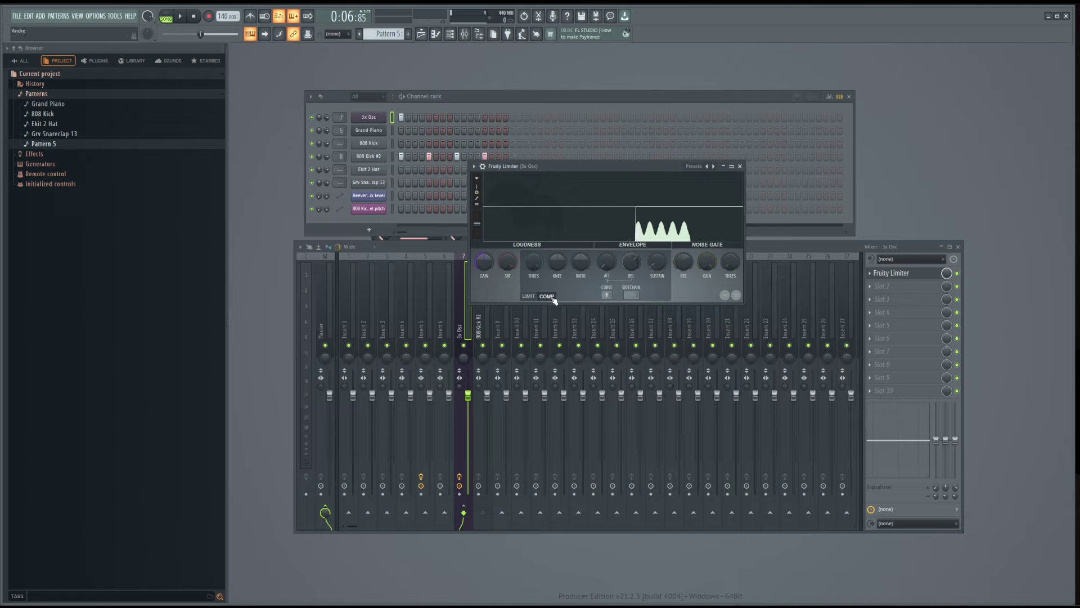
key(space)
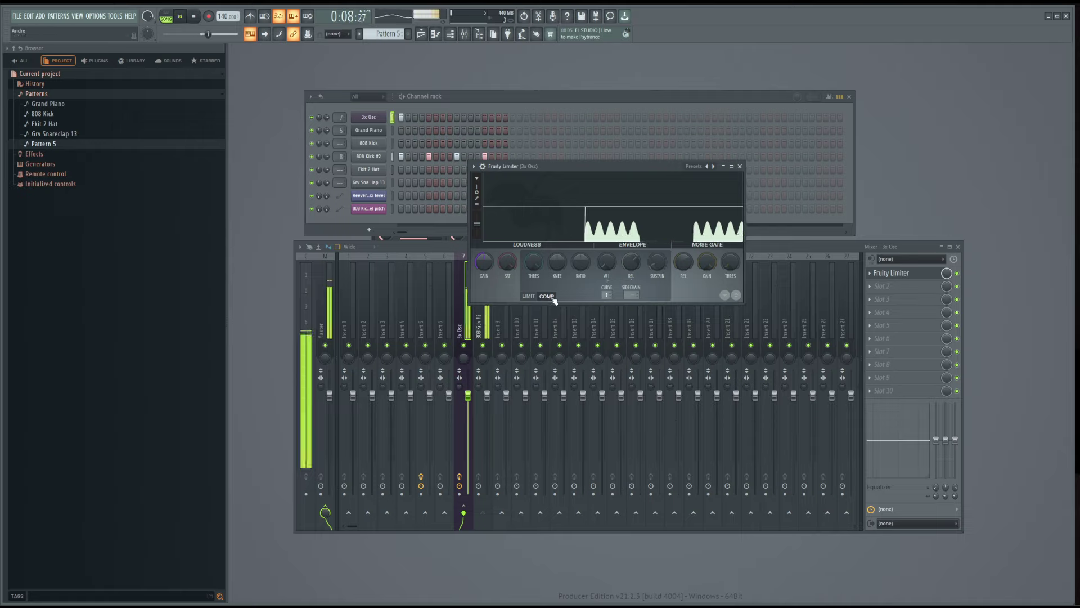
key(space)
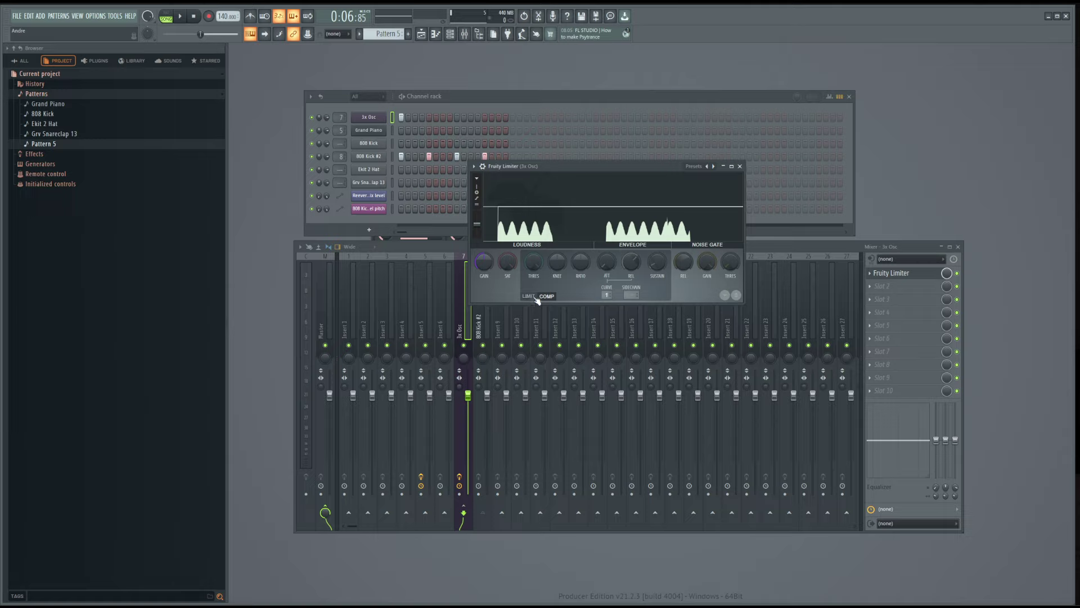
- Show Fruity Limiter's LIMIT mode, return it to COMP, set the sidechain input to 1 and move the window off the mixer
click(534, 299)
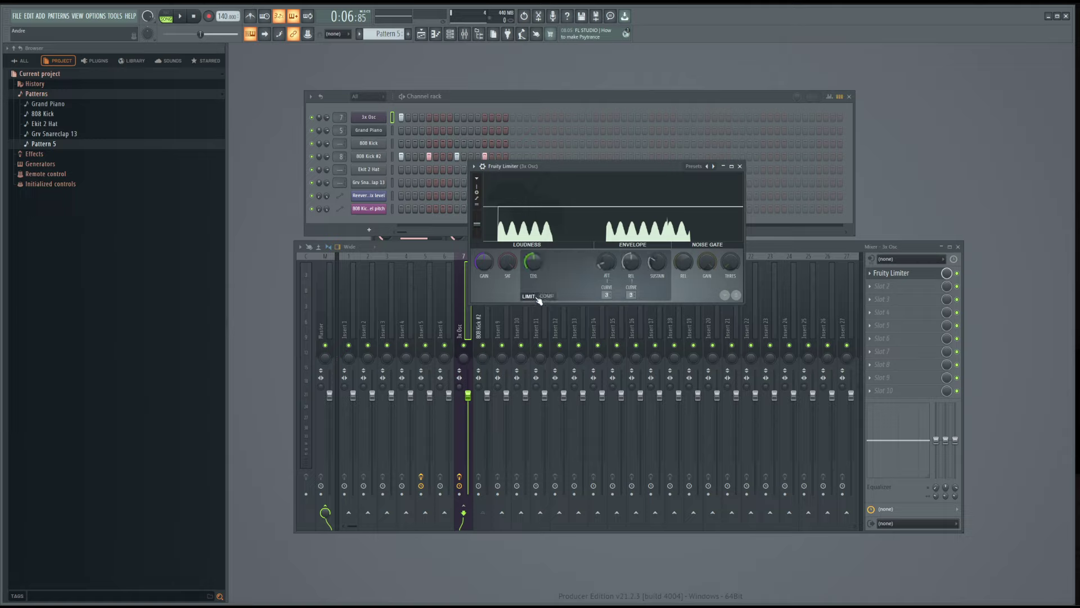
click(547, 296)
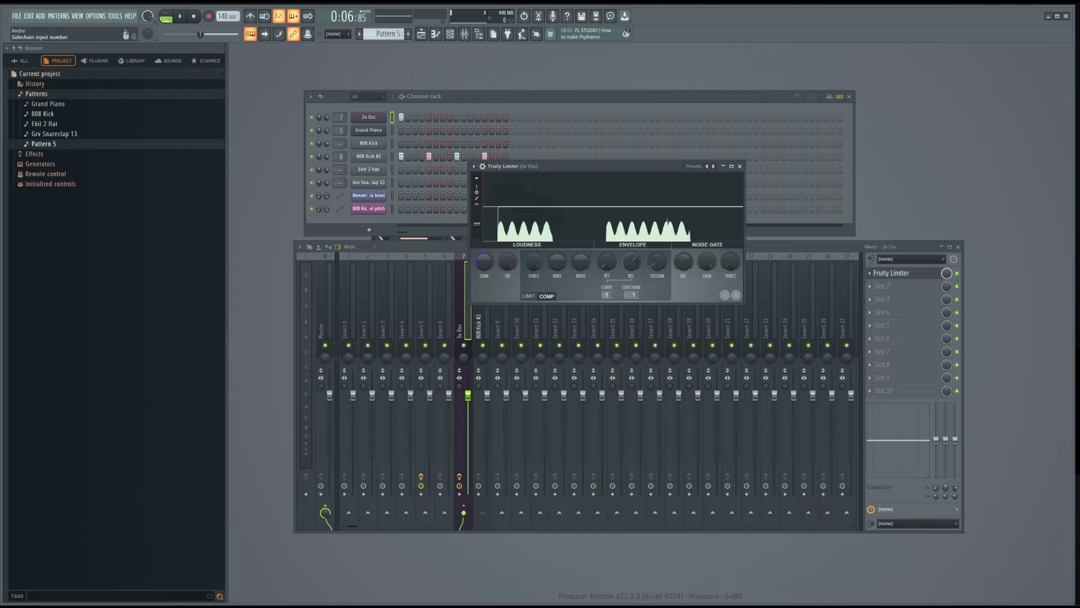
drag(623, 168, 561, 112)
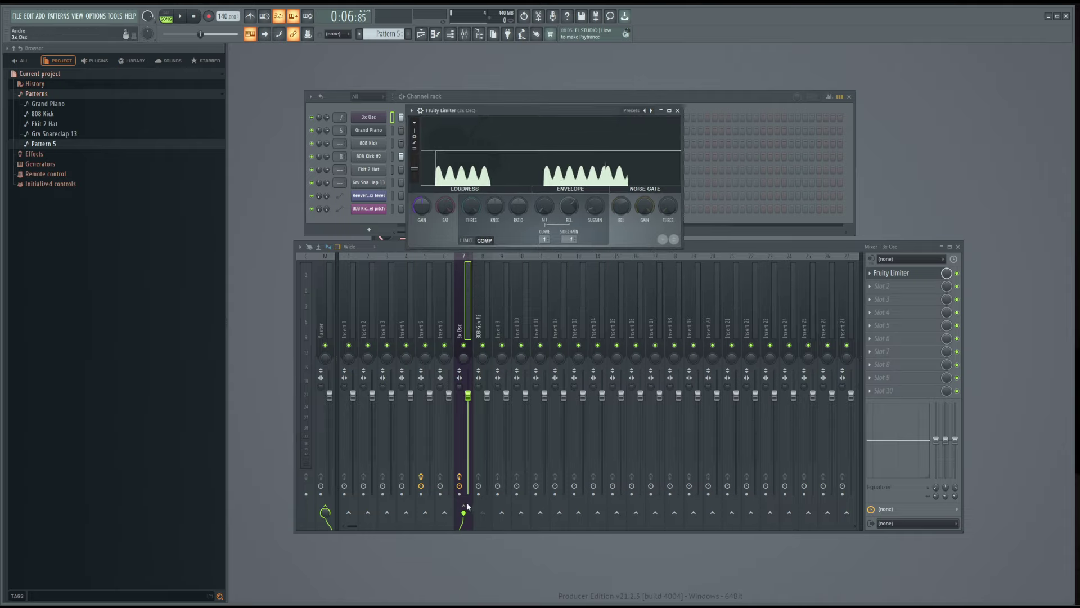
- Inspect the 808 Kick #2 track's send to the 3x Osc track and move the Fruity Limiter window further up
click(483, 304)
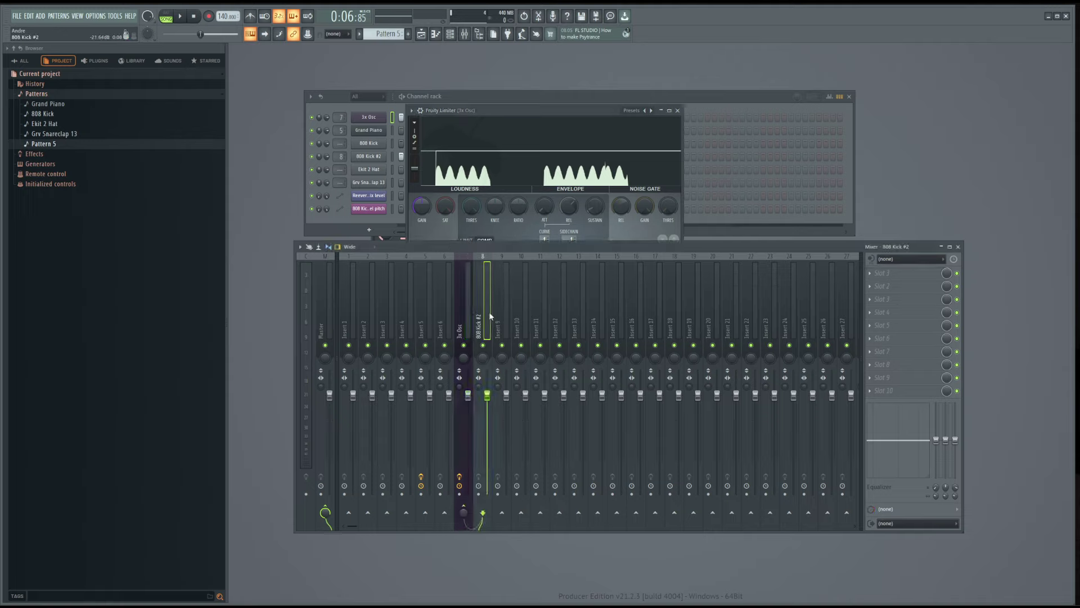
click(463, 511)
drag(525, 111, 513, 84)
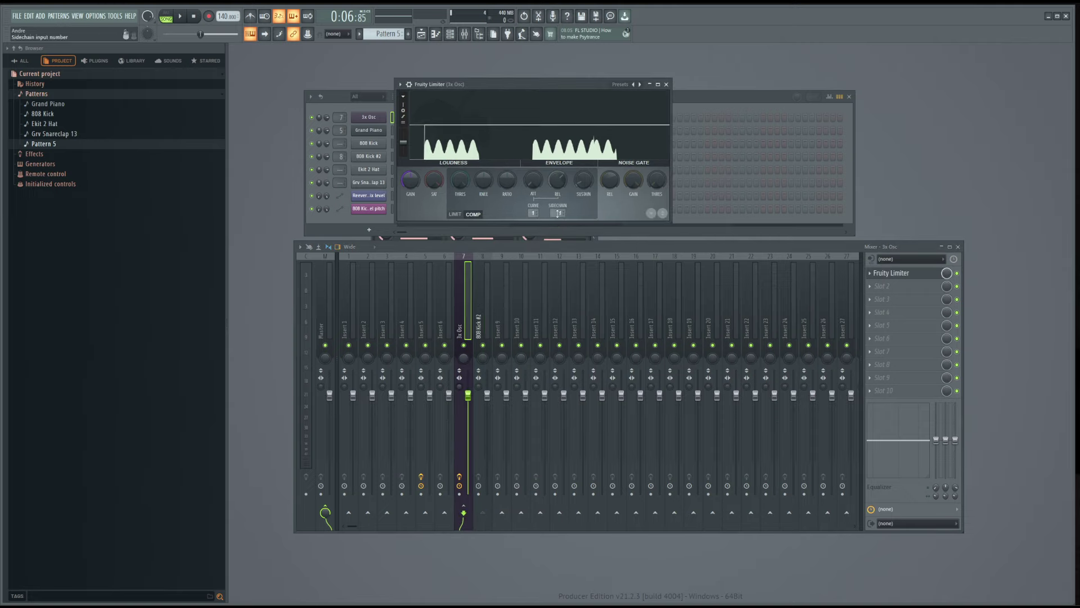
- Send mixer Insert 9 to the 3x Osc track, turn its send level fully down, and nudge the Fruity Limiter window up
click(507, 316)
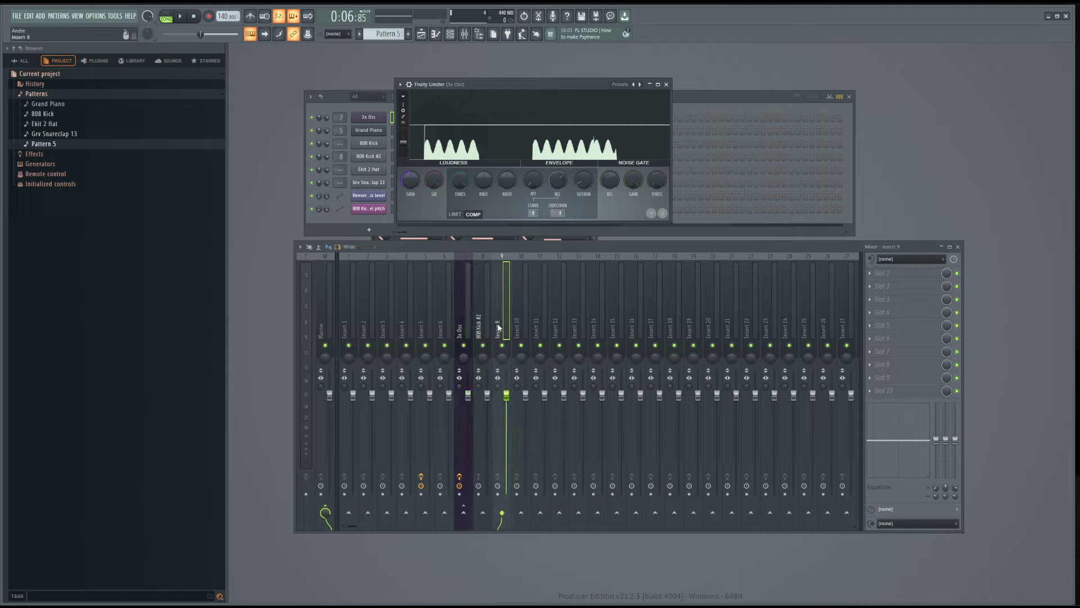
click(463, 514)
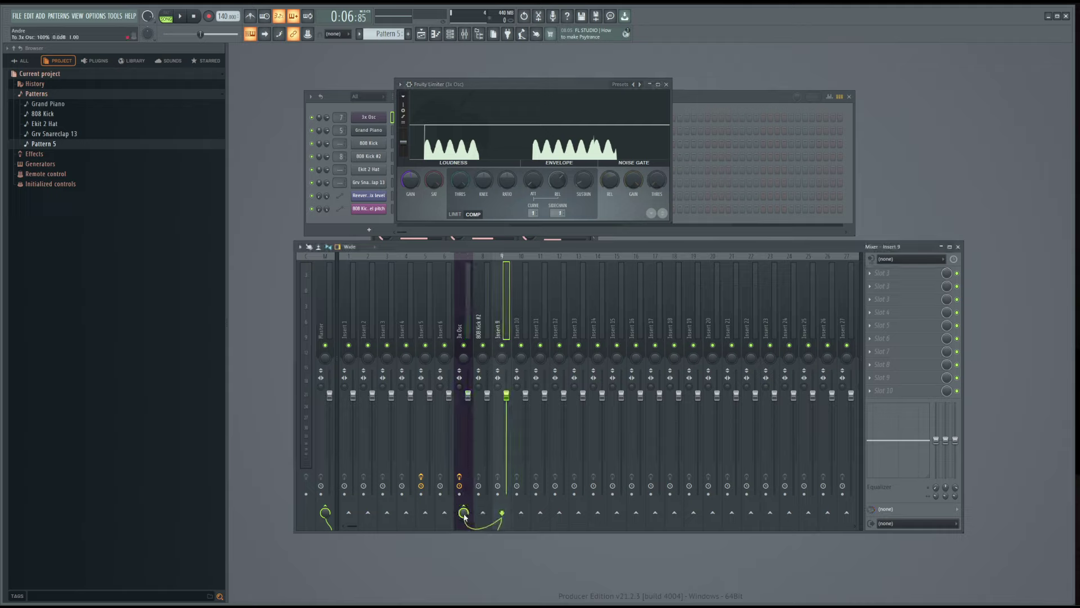
drag(464, 513, 464, 532)
drag(549, 86, 548, 78)
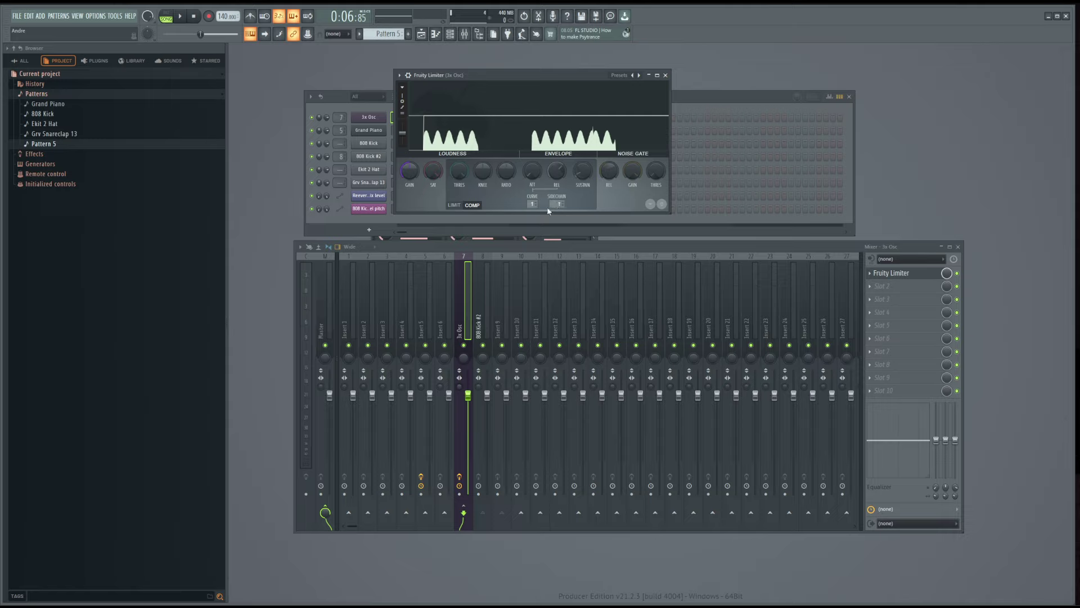
- Audition Fruity Limiter in LIMIT and COMP modes during playback, moving its window off the channel steps and adjusting the envelope knobs
click(484, 332)
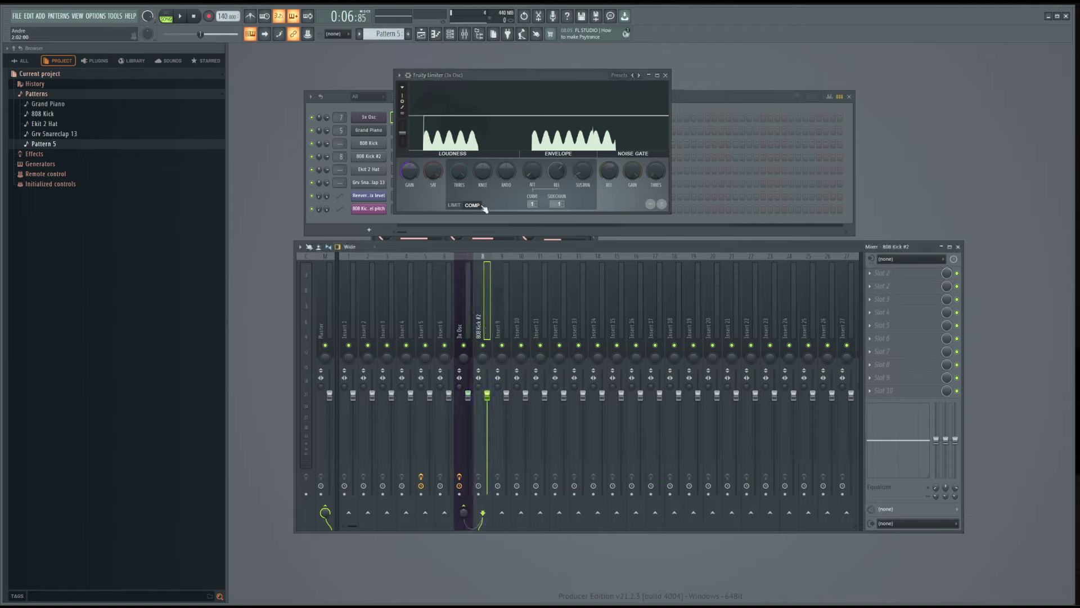
click(455, 205)
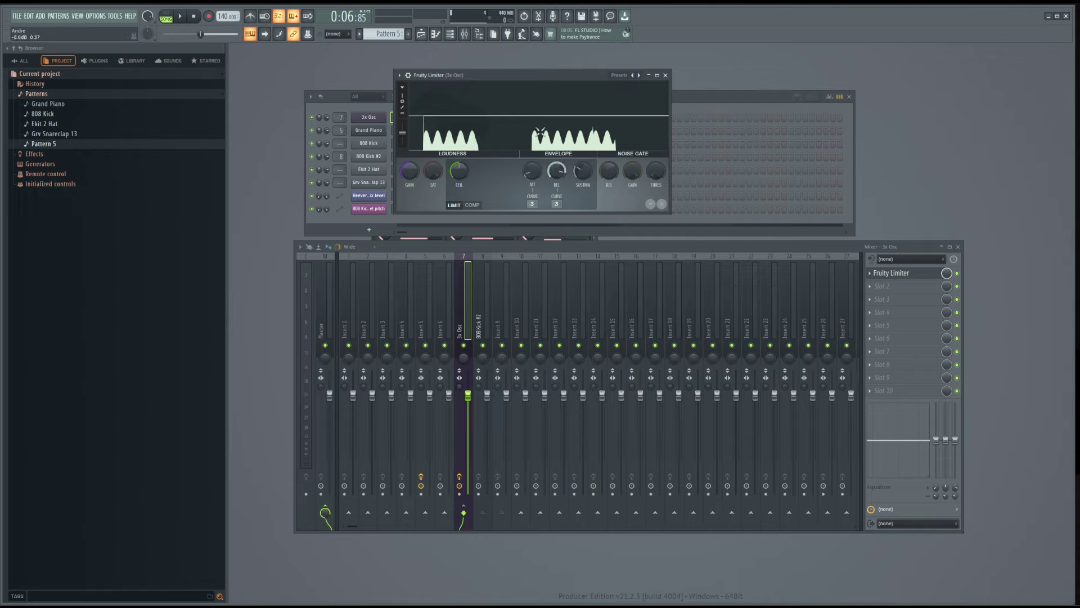
drag(528, 76, 798, 85)
key(space)
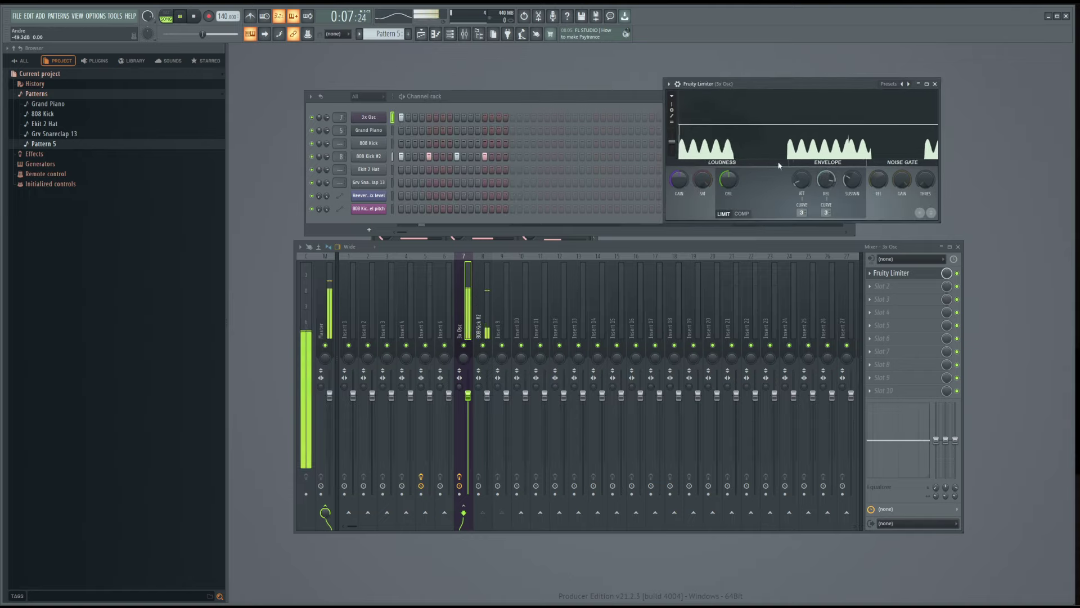
mouse_move(802, 180)
mouse_down()
mouse_move(801, 192)
mouse_move(813, 185)
mouse_move(804, 187)
mouse_up()
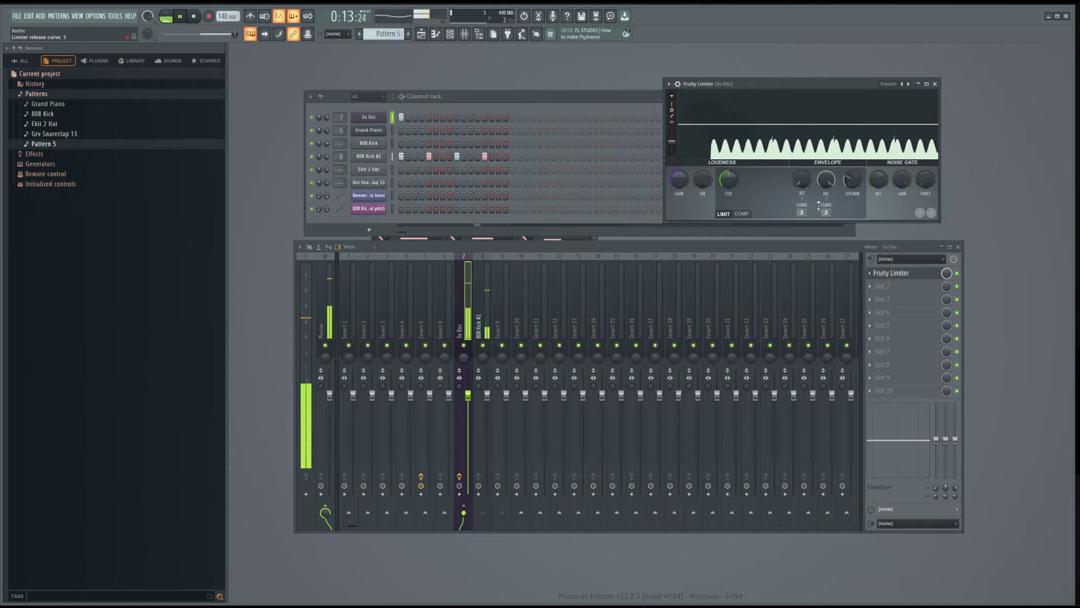
click(742, 214)
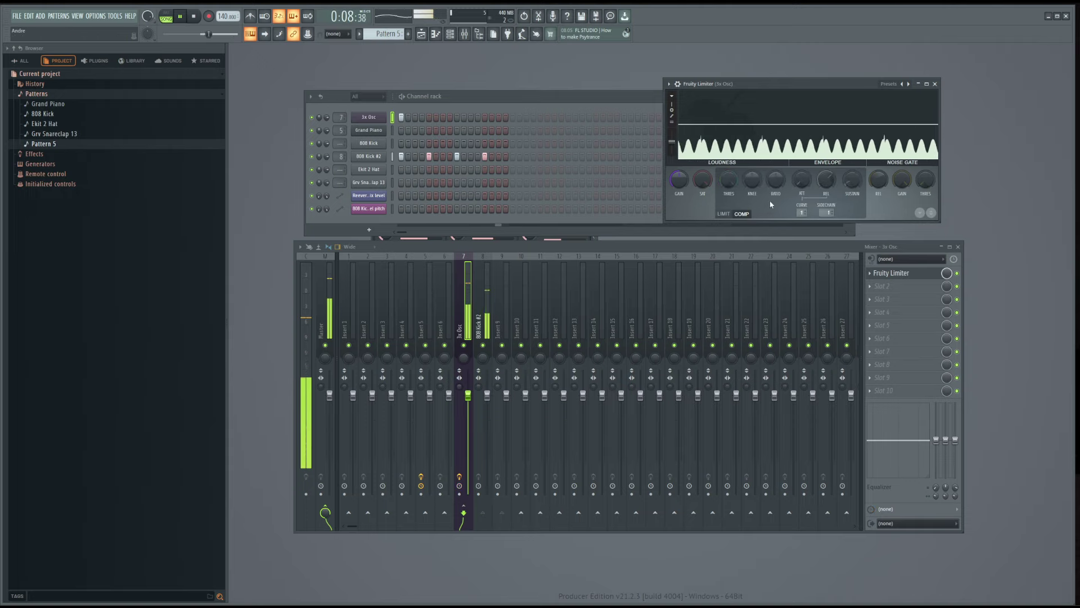
mouse_move(822, 179)
mouse_down()
mouse_move(824, 169)
mouse_move(804, 179)
mouse_up()
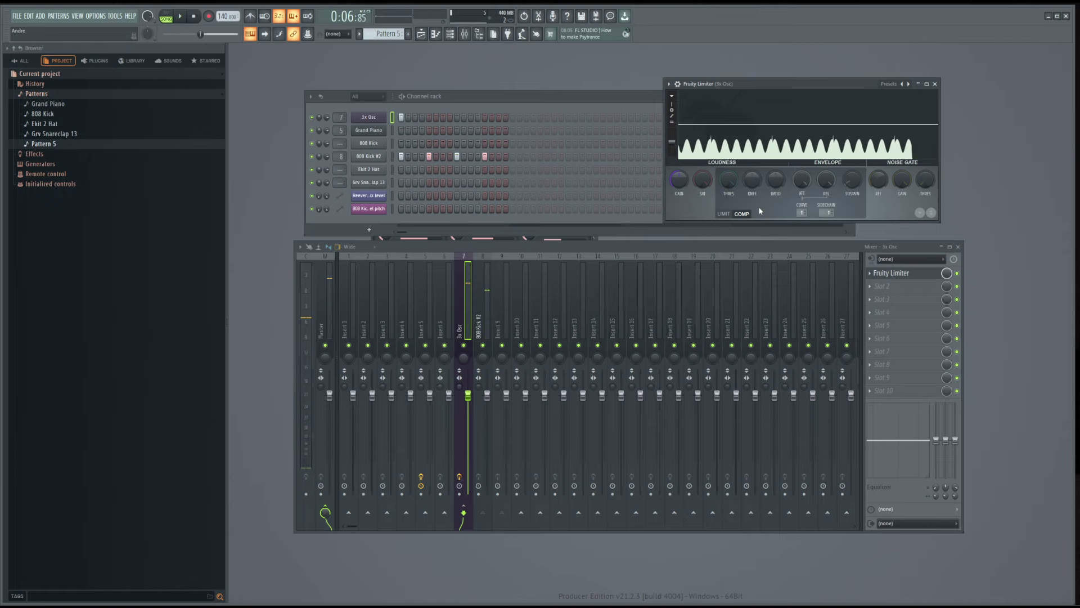
- Reset Fruity Limiter to the Default preset and switch it to COMP mode
click(905, 85)
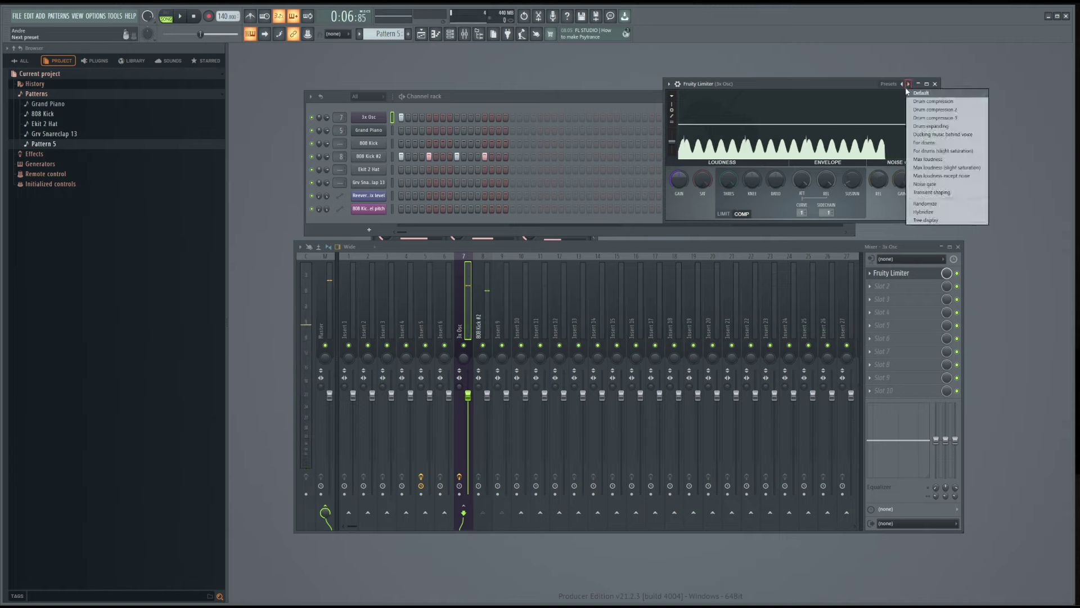
click(920, 97)
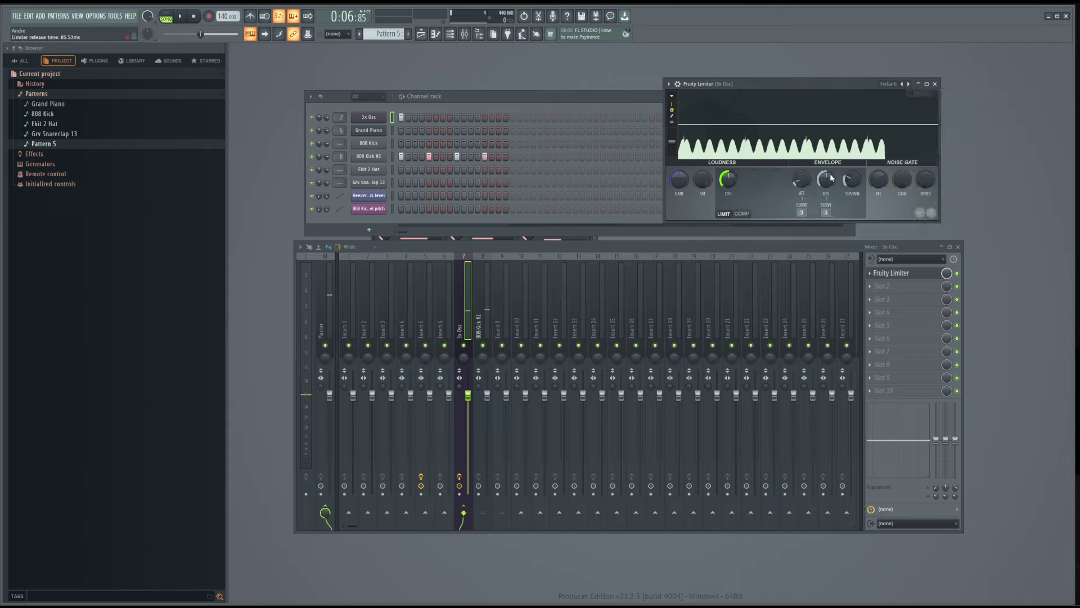
click(742, 215)
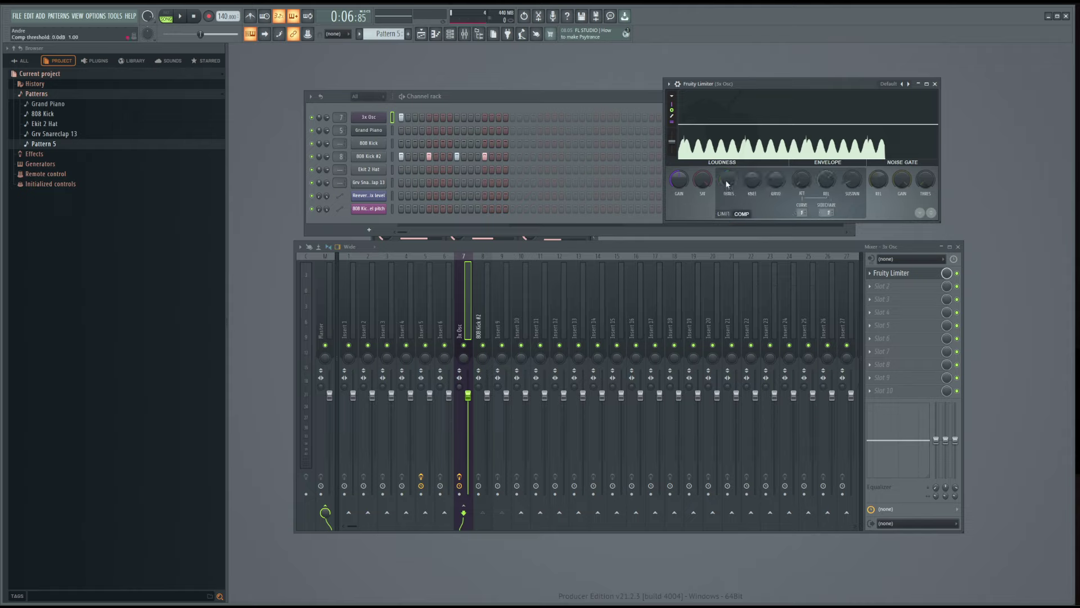
- Lower Fruity Limiter's compressor threshold, raise the knee to about 80%, and fine-tune the ducking while playing the song
drag(729, 184, 729, 220)
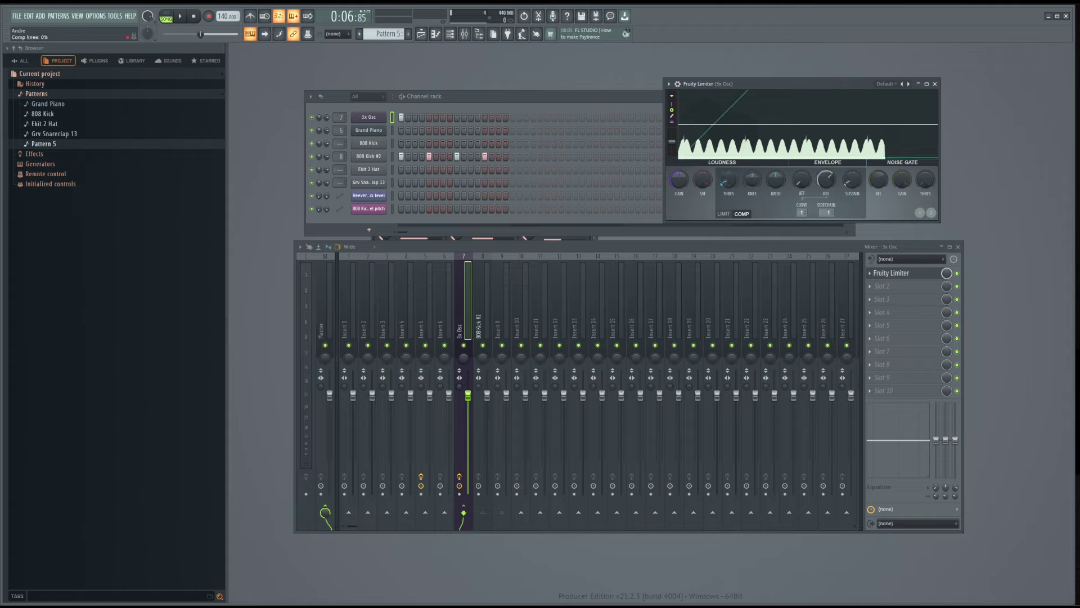
drag(752, 180, 752, 159)
key(space)
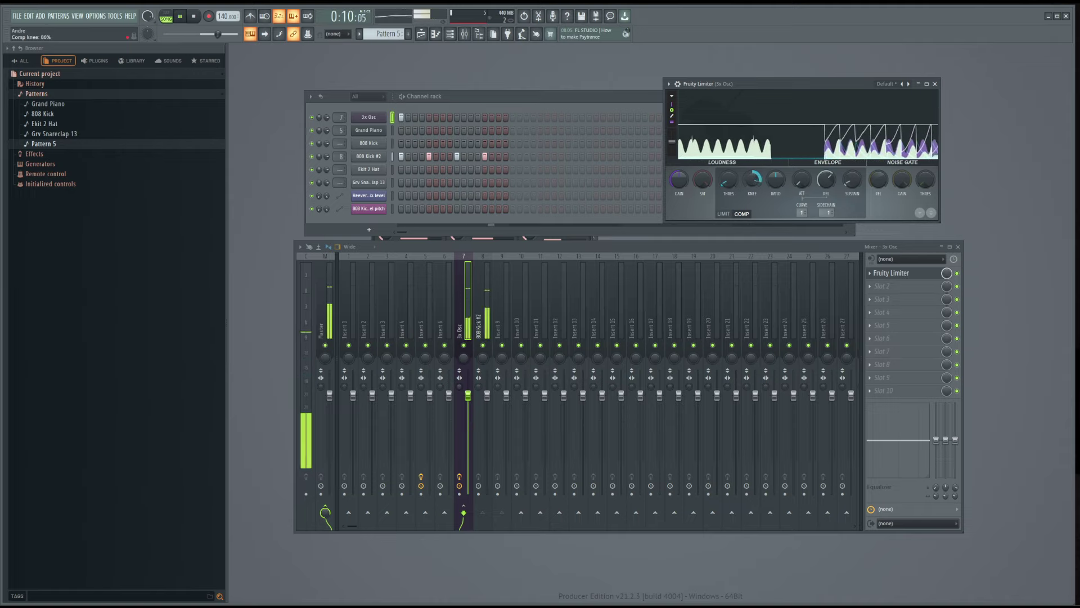
mouse_move(736, 184)
mouse_down()
mouse_move(736, 209)
mouse_move(737, 189)
mouse_move(754, 193)
mouse_move(752, 179)
mouse_up()
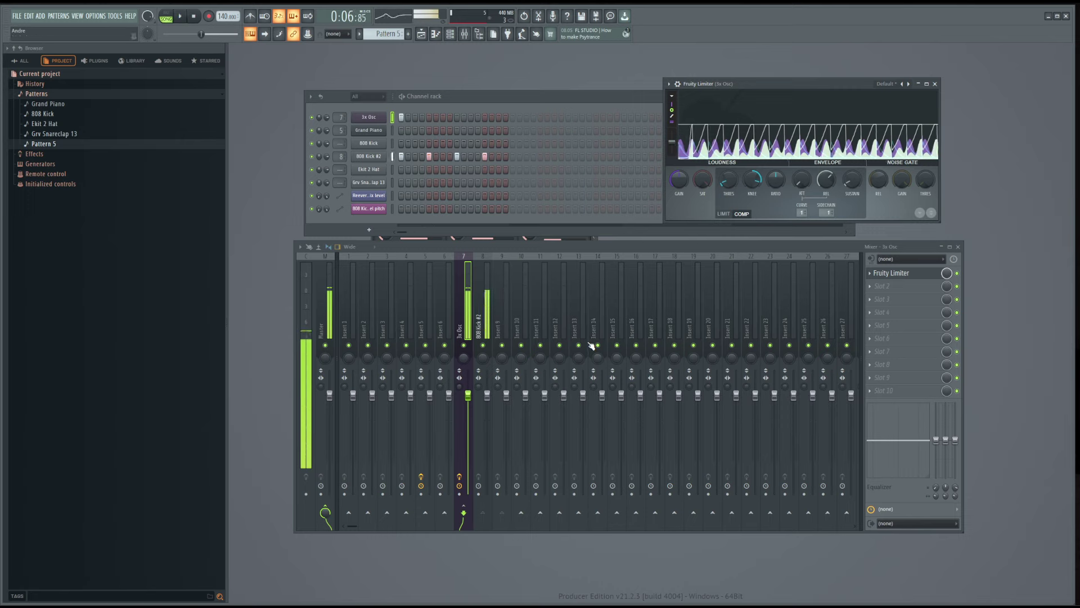
key(space)
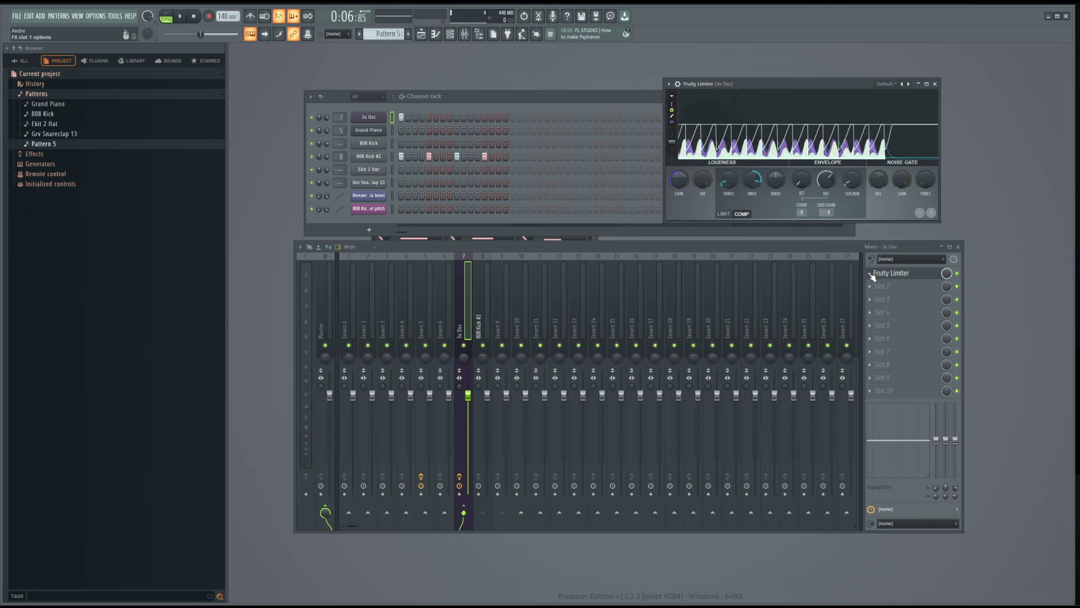
- Replace Fruity Limiter in the first effect slot of the 3x Osc track with Effector
click(872, 275)
mouse_move(885, 285)
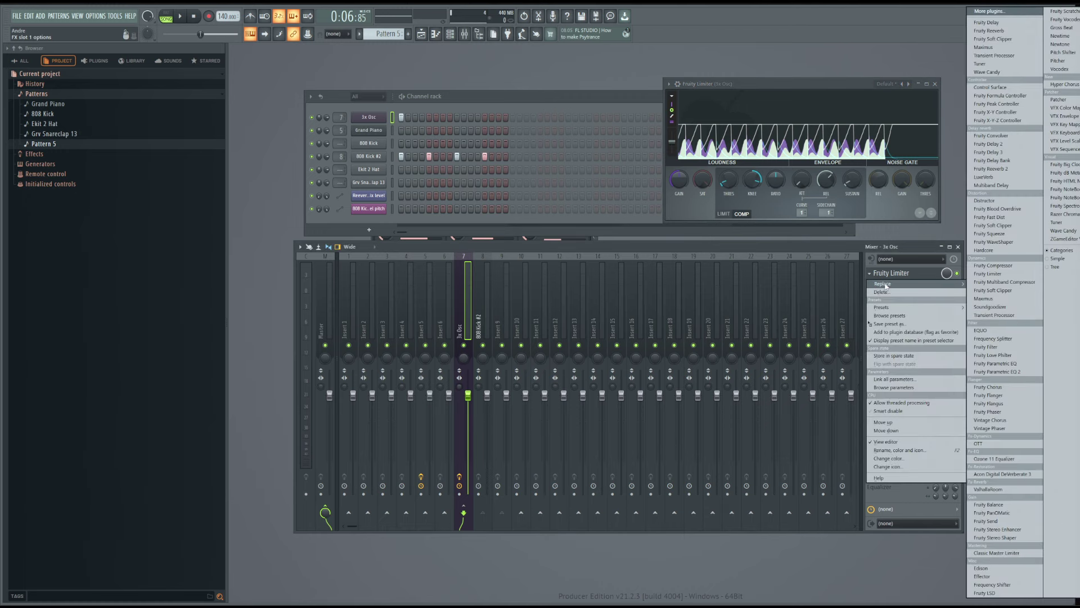
click(992, 578)
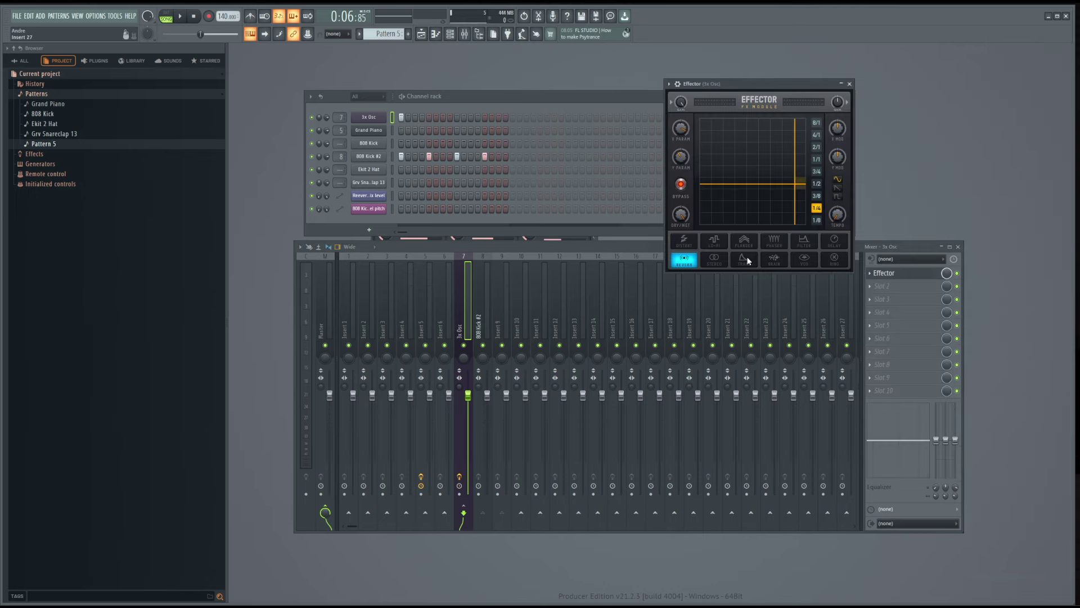
- Select Effector's Trans effect and, during playback, move its XY point up to an X parameter of about 26
click(745, 260)
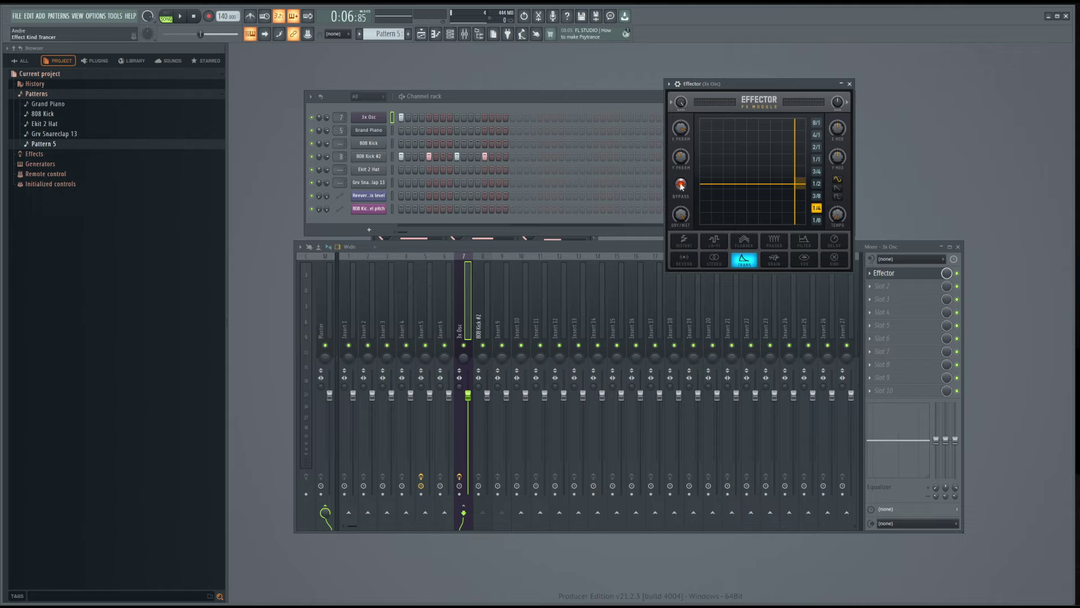
drag(704, 183, 754, 183)
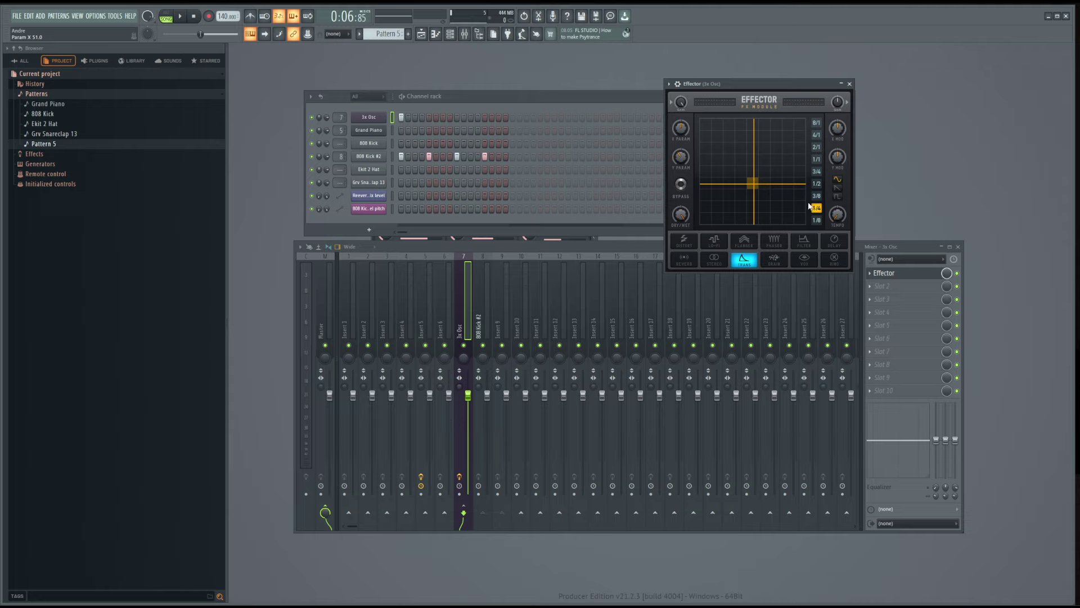
key(space)
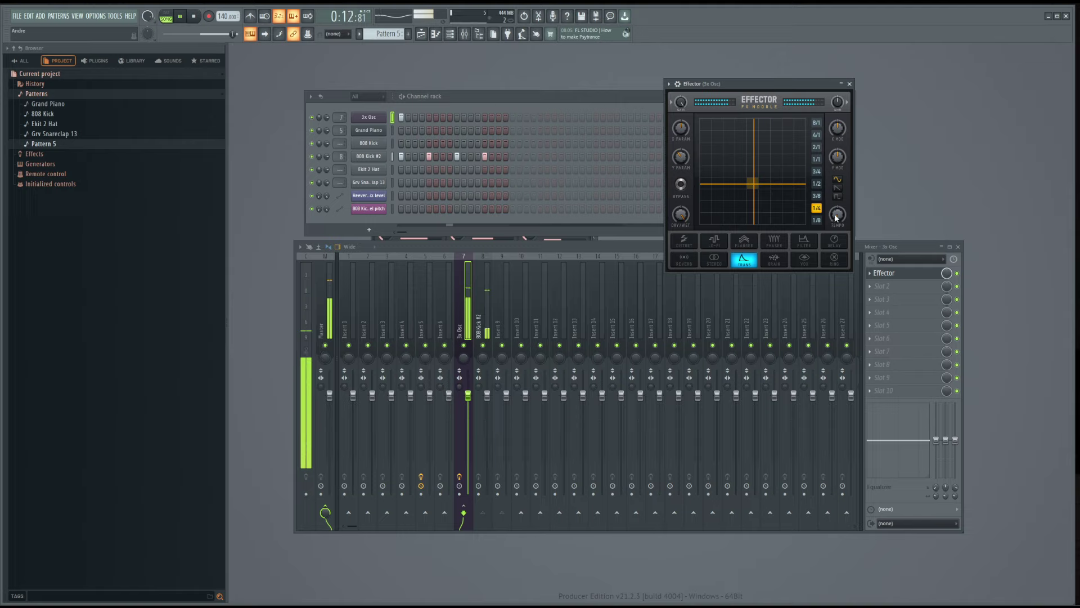
drag(836, 218, 836, 214)
drag(752, 145, 730, 147)
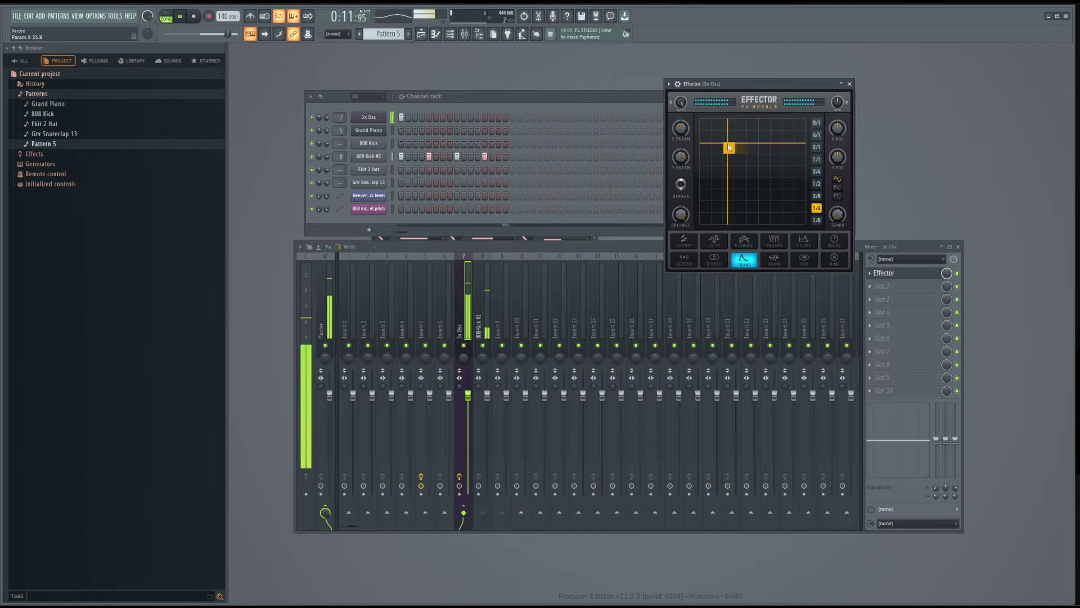
- Try Effector's 1/2 mod rate and a lower XY point, then set the rate to 1/1 with the square modulation shape
click(817, 184)
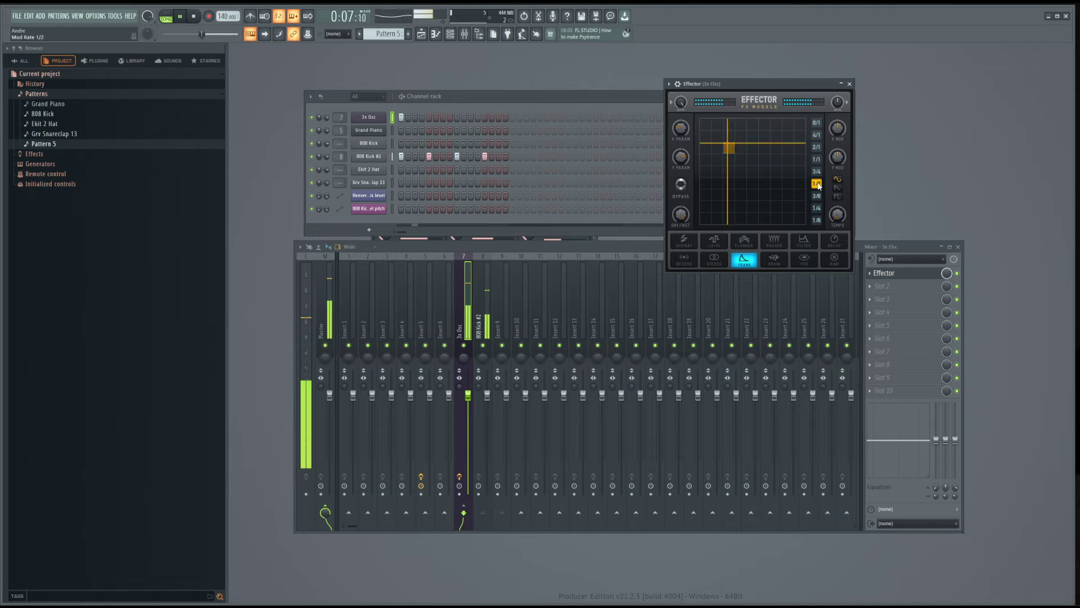
drag(763, 187, 773, 196)
click(816, 159)
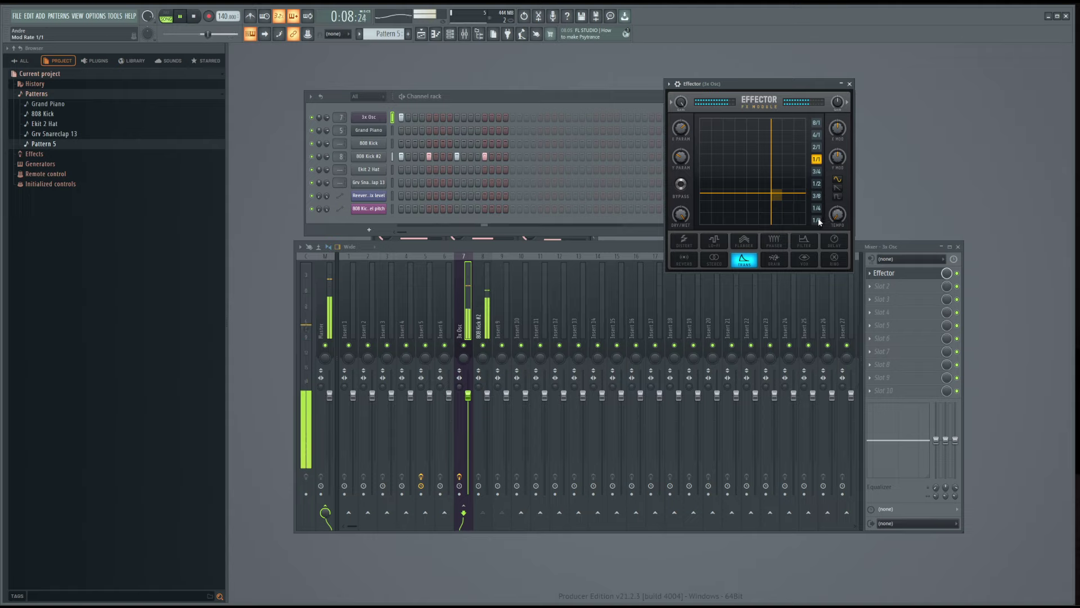
click(837, 196)
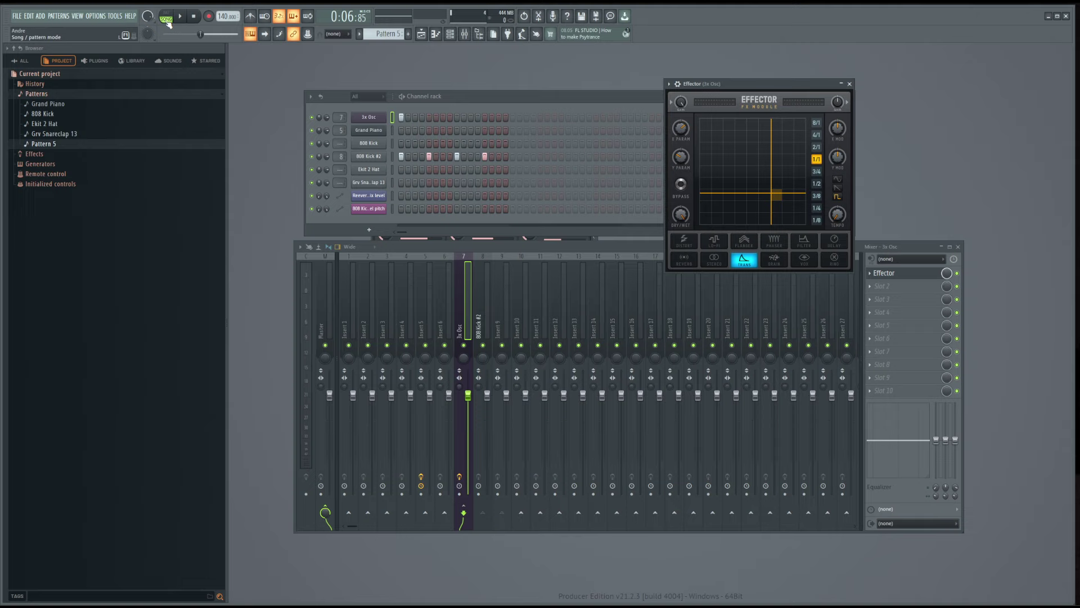
- Start a new project from the Empty template without saving the changes to the current project
click(16, 16)
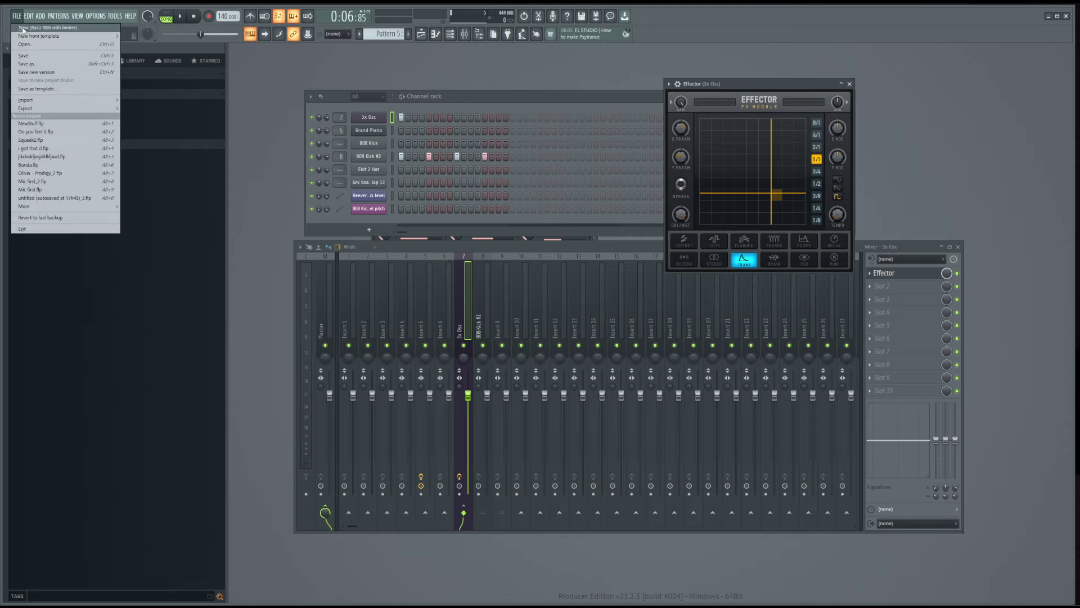
click(23, 28)
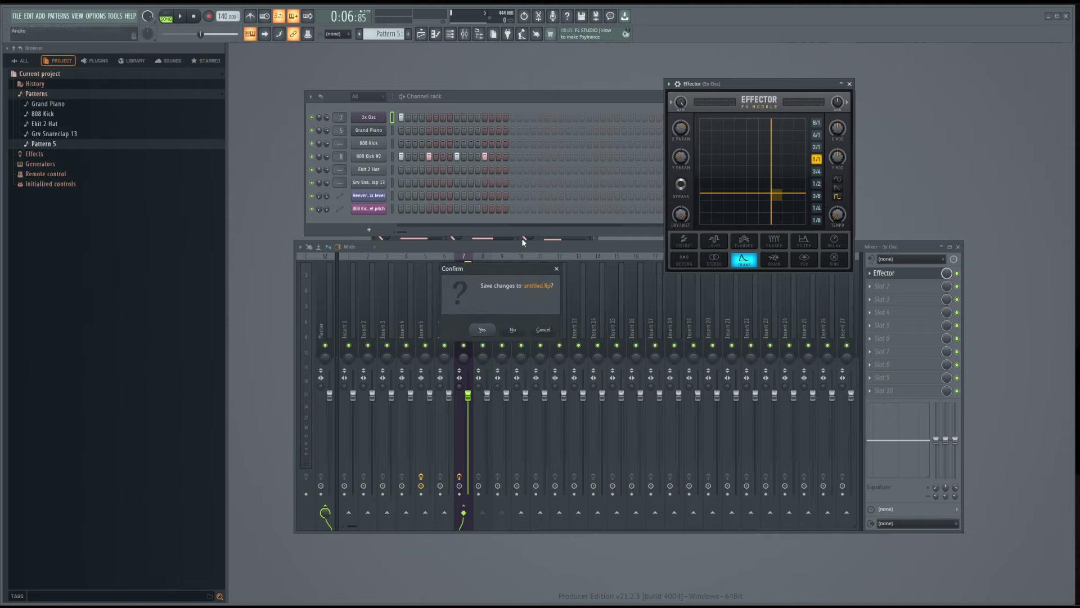
click(517, 333)
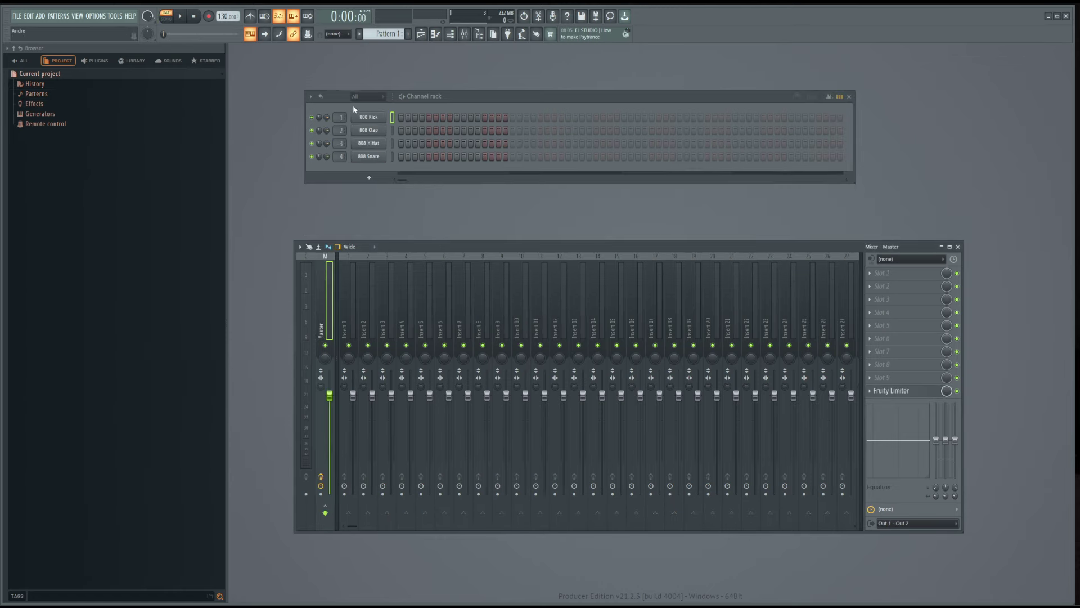
click(17, 16)
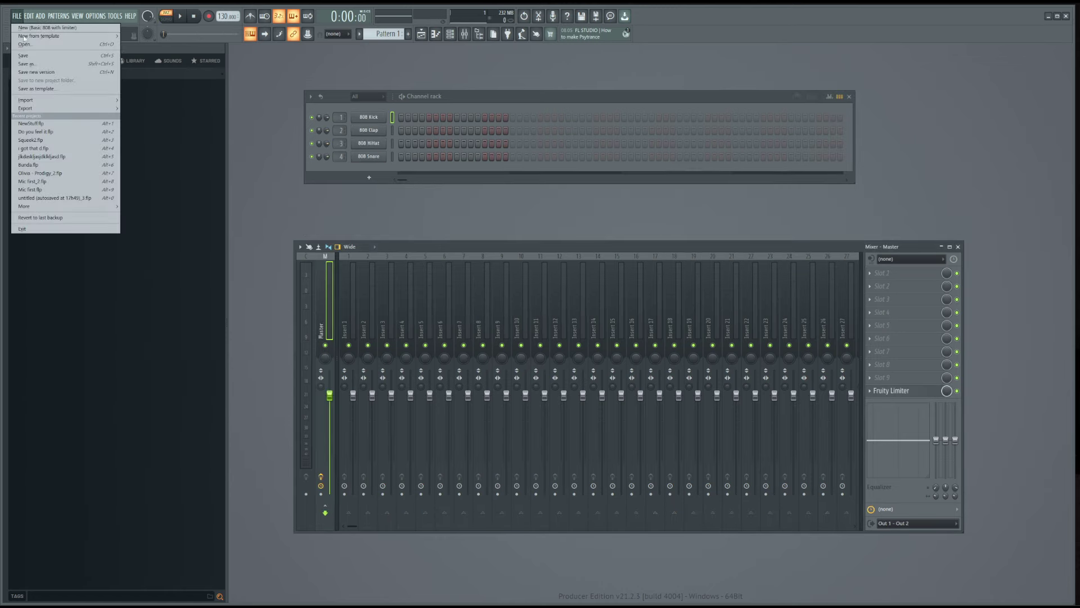
mouse_move(86, 38)
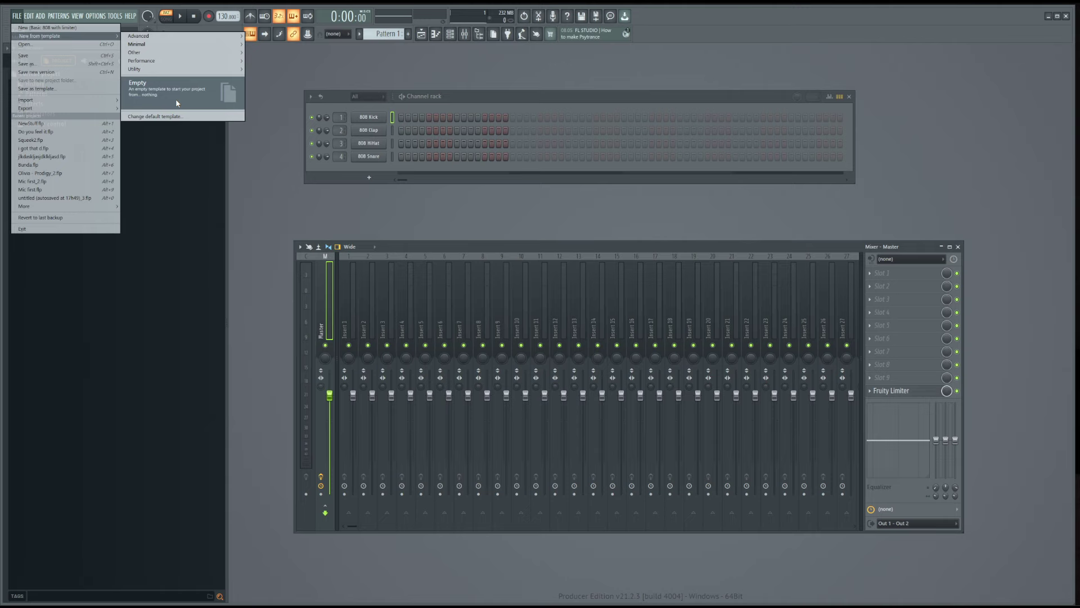
click(176, 99)
- Replace the Sampler channel with the FLEX synth
right_click(387, 117)
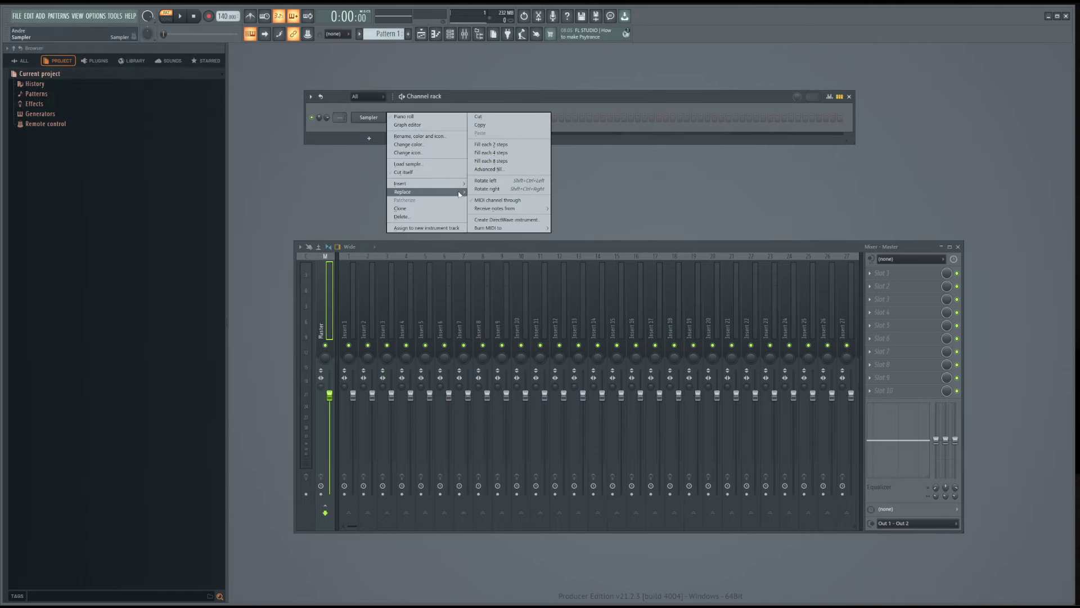
mouse_move(422, 192)
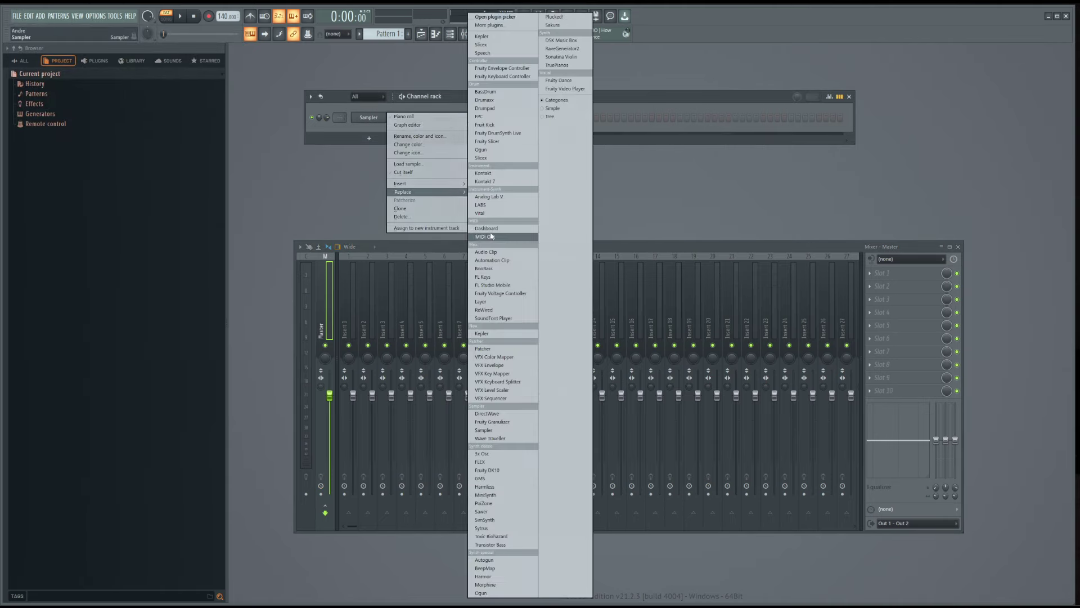
click(370, 121)
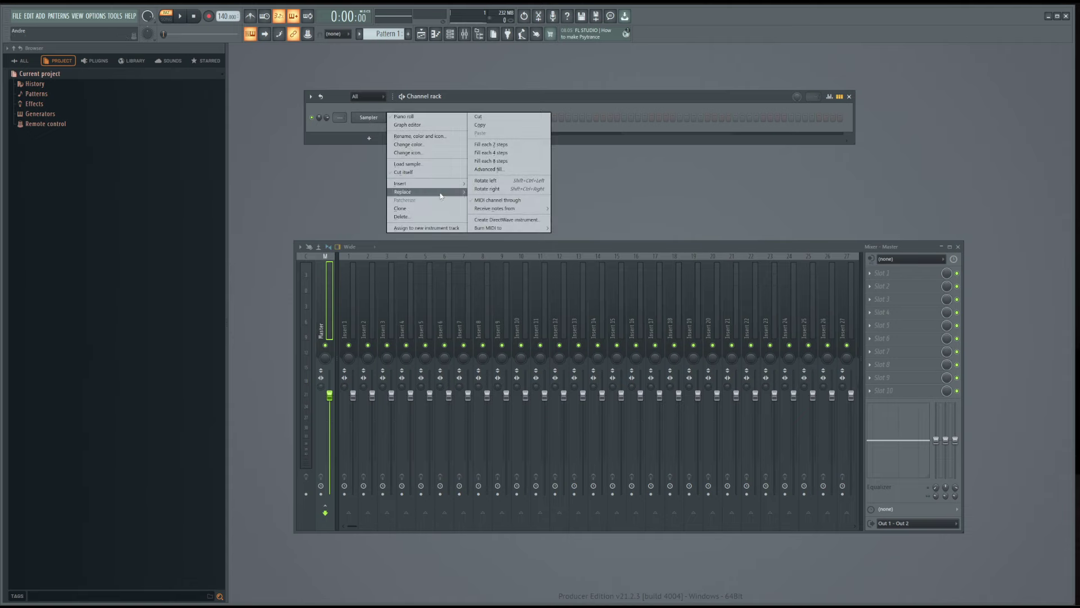
mouse_move(433, 183)
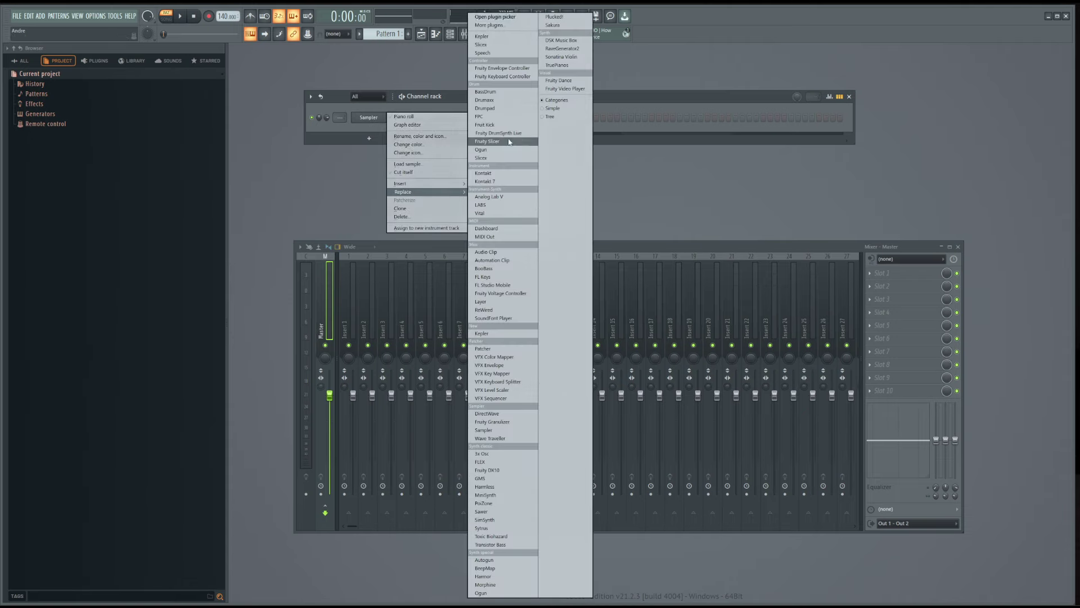
click(482, 461)
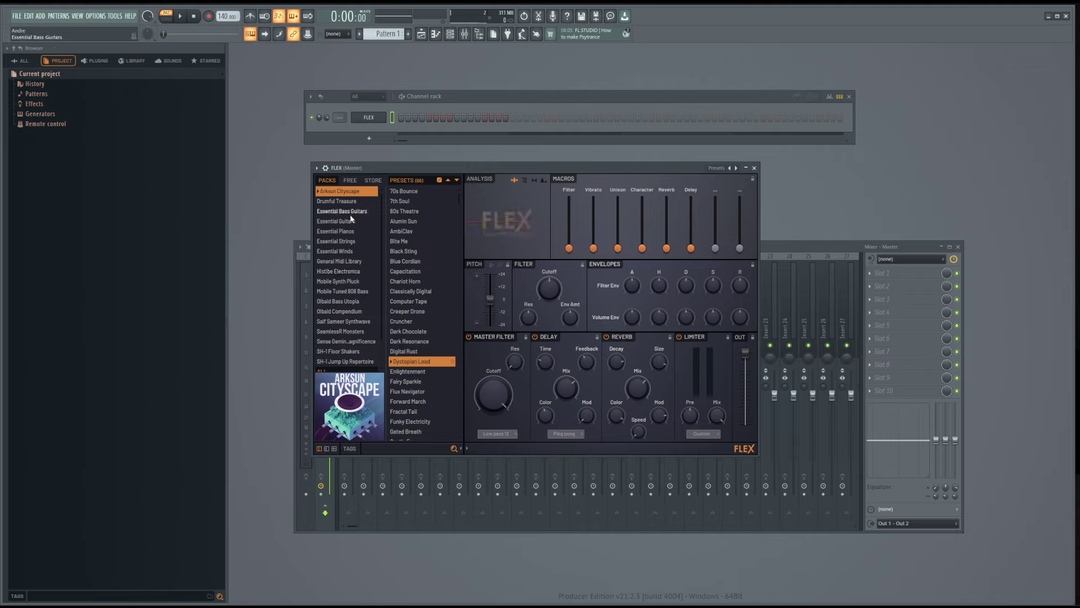
- Load the Dopamine preset from FLEX's Saif Sameer Synthwave pack
scroll(357, 338, down, 1)
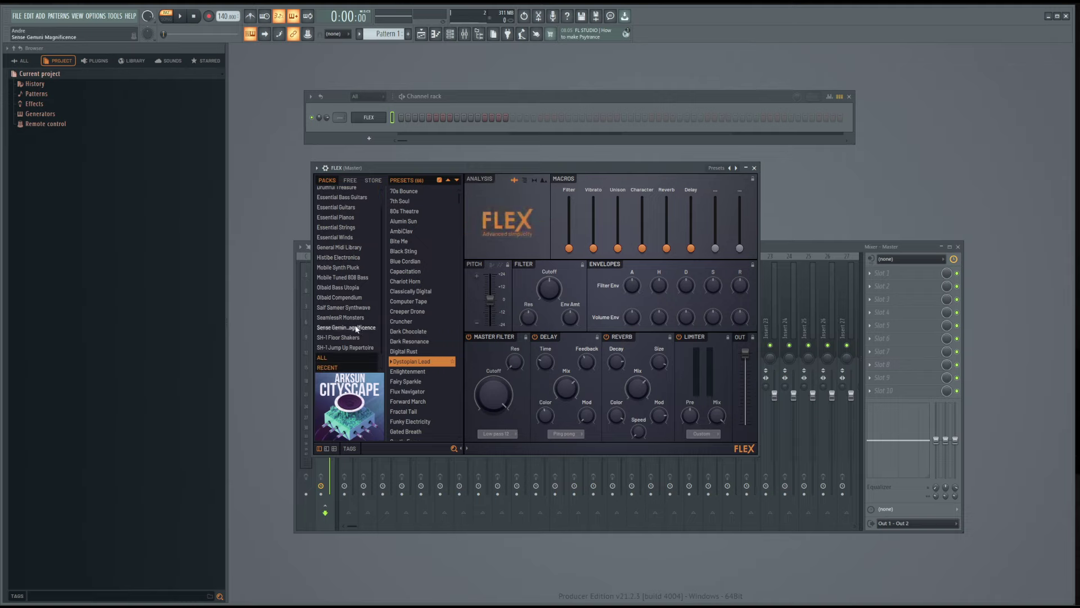
click(346, 308)
scroll(416, 345, down, 5)
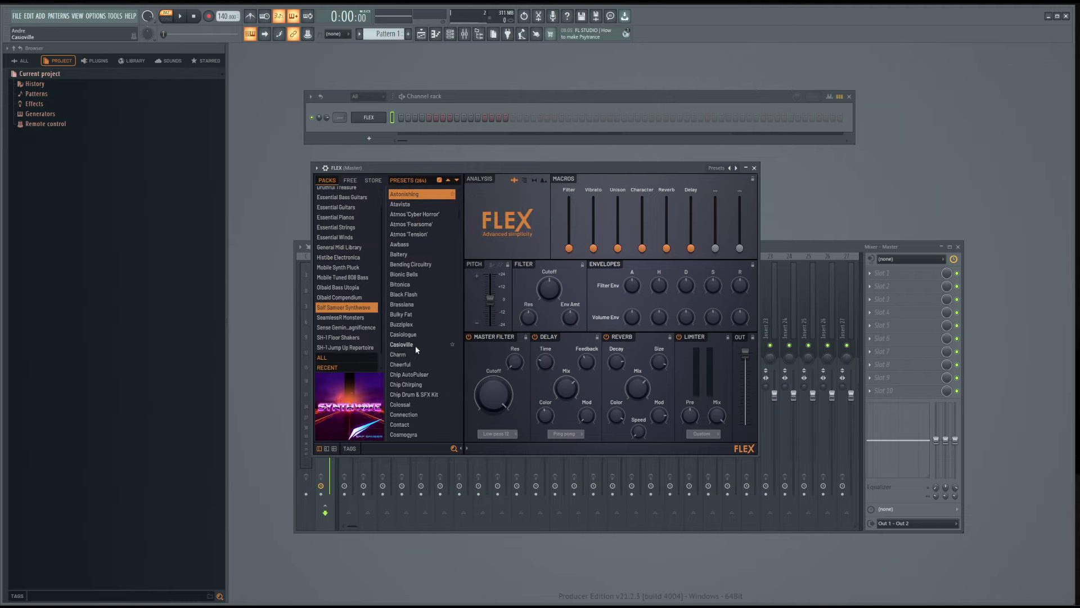
scroll(415, 346, down, 3)
click(415, 345)
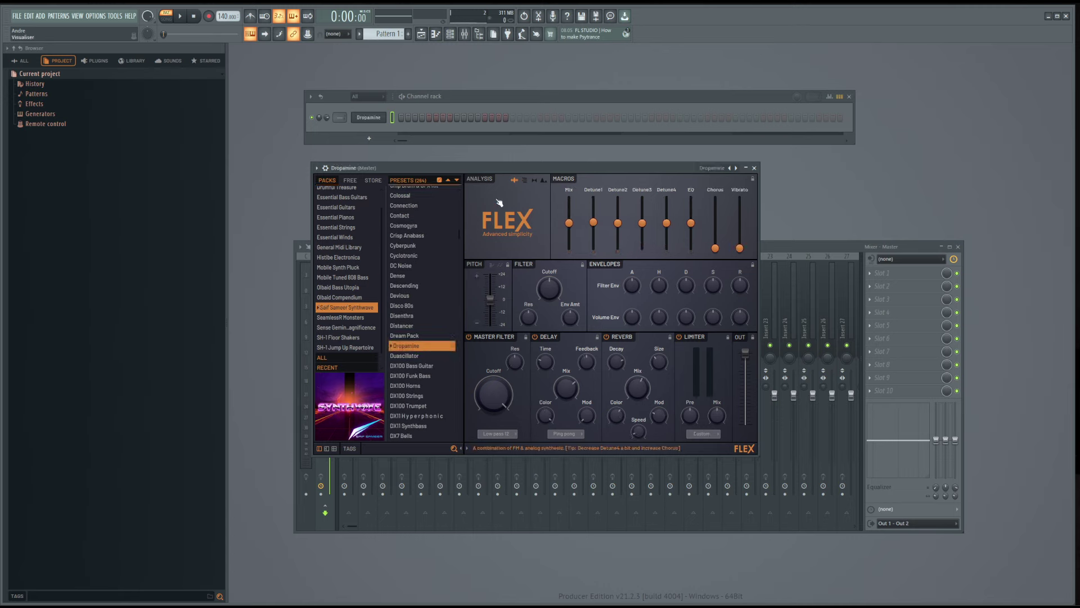
- Reposition the FLEX window and audition the Disenthra preset with repeated test notes
drag(479, 165, 514, 195)
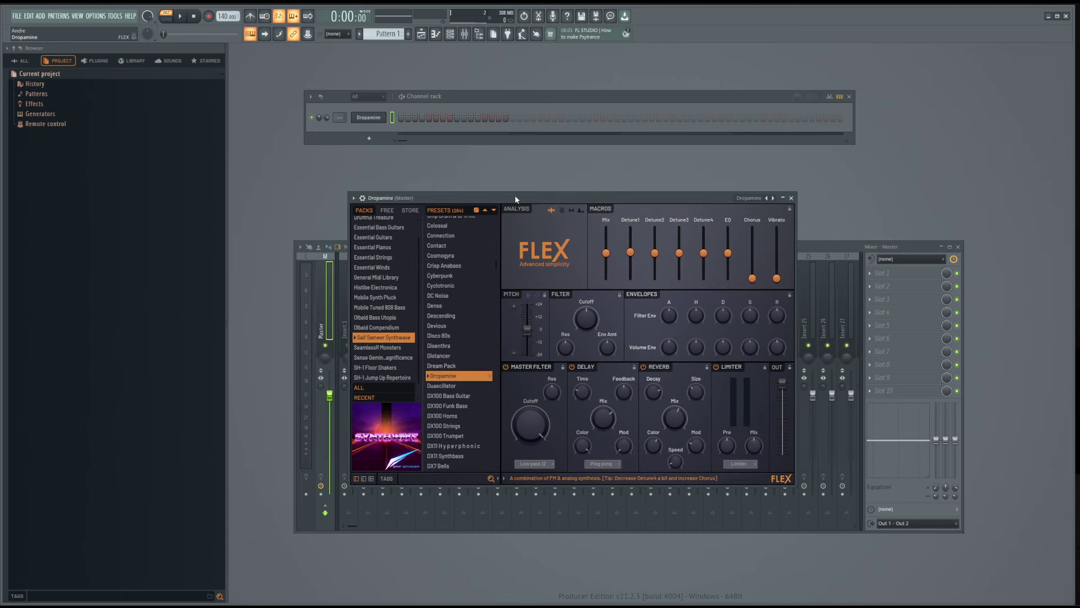
click(458, 344)
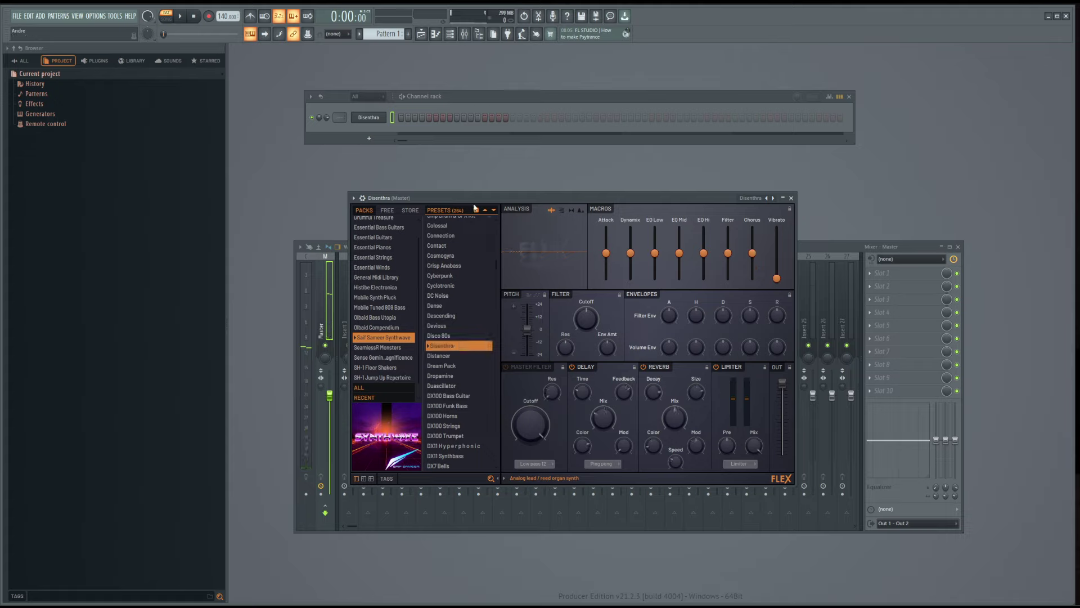
key(x)
key(x)
key(x)
key(x)
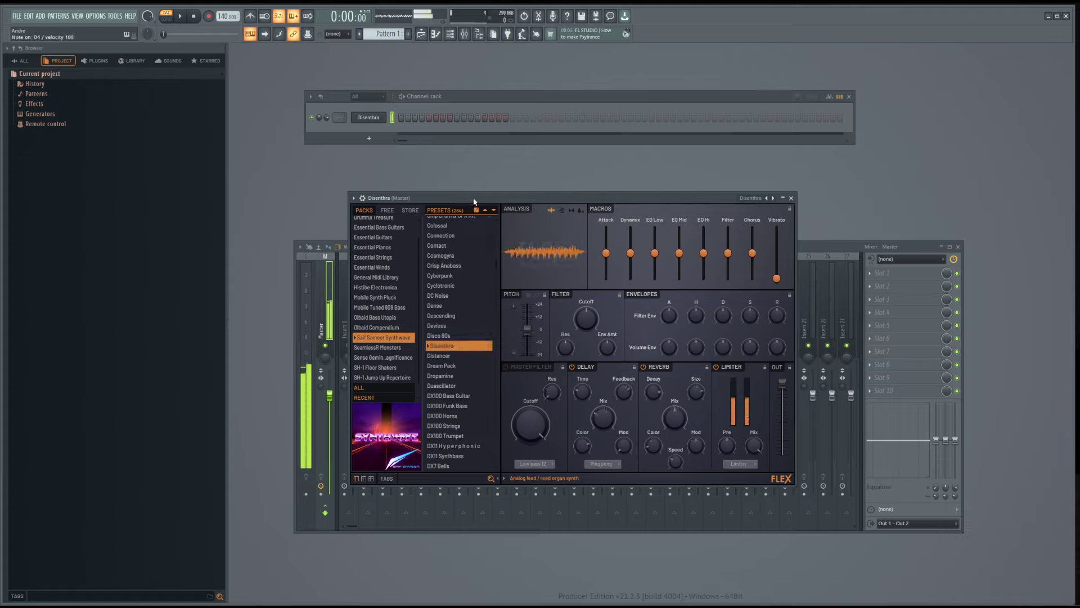
- Audition FLEX's Devious and Cyclotronic presets with test notes
click(448, 326)
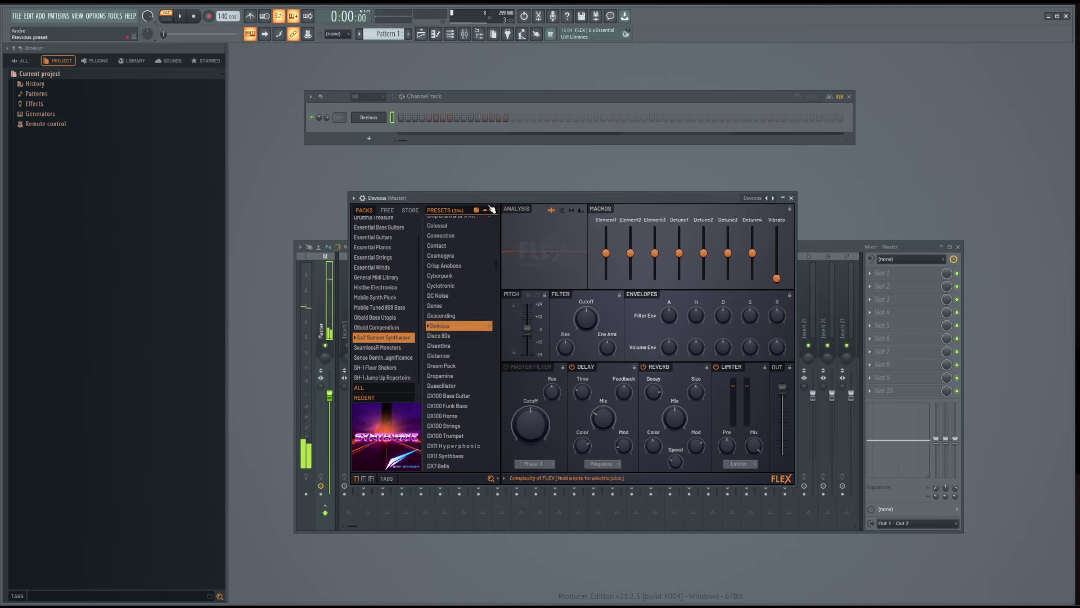
drag(488, 198, 472, 207)
key(x)
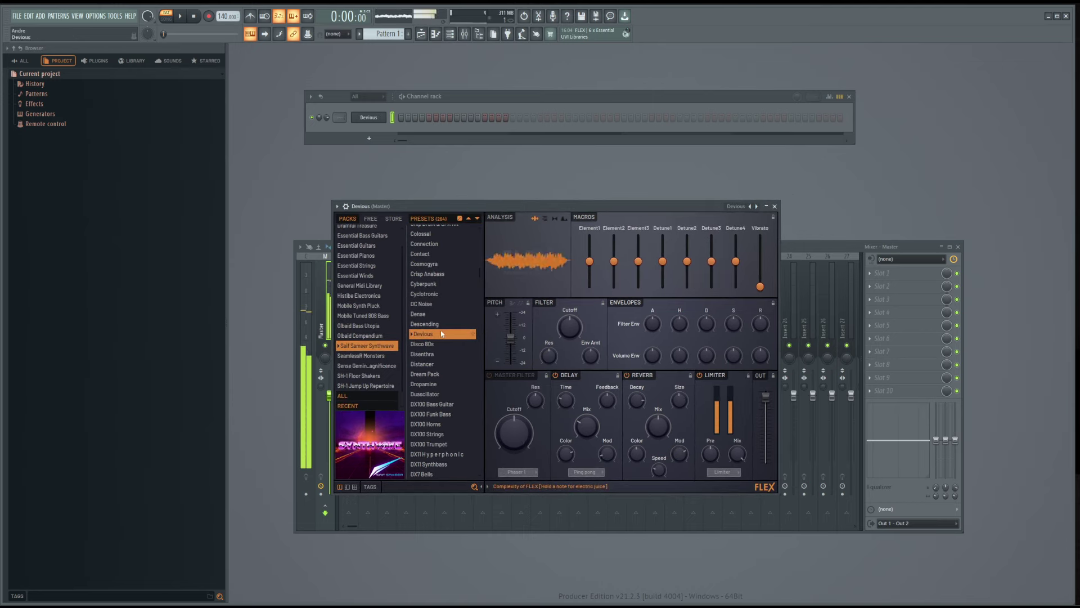
click(444, 294)
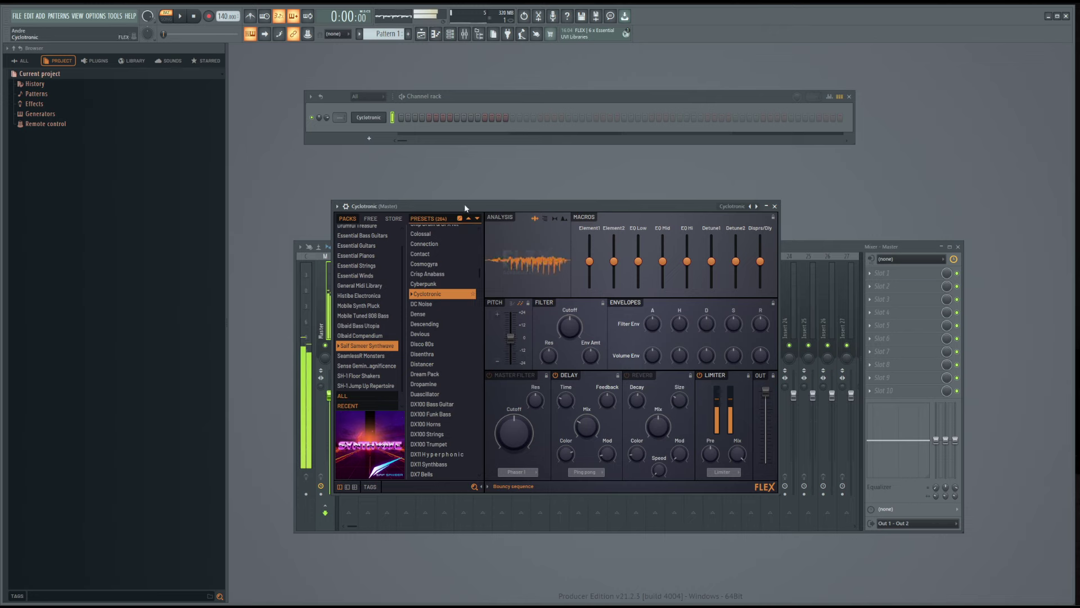
drag(464, 208, 473, 215)
- Browse further down the synthwave presets, auditioning DX7 Lead, Elysia, Emphasizer, Epiphany and Eternal
scroll(450, 393, down, 4)
click(444, 417)
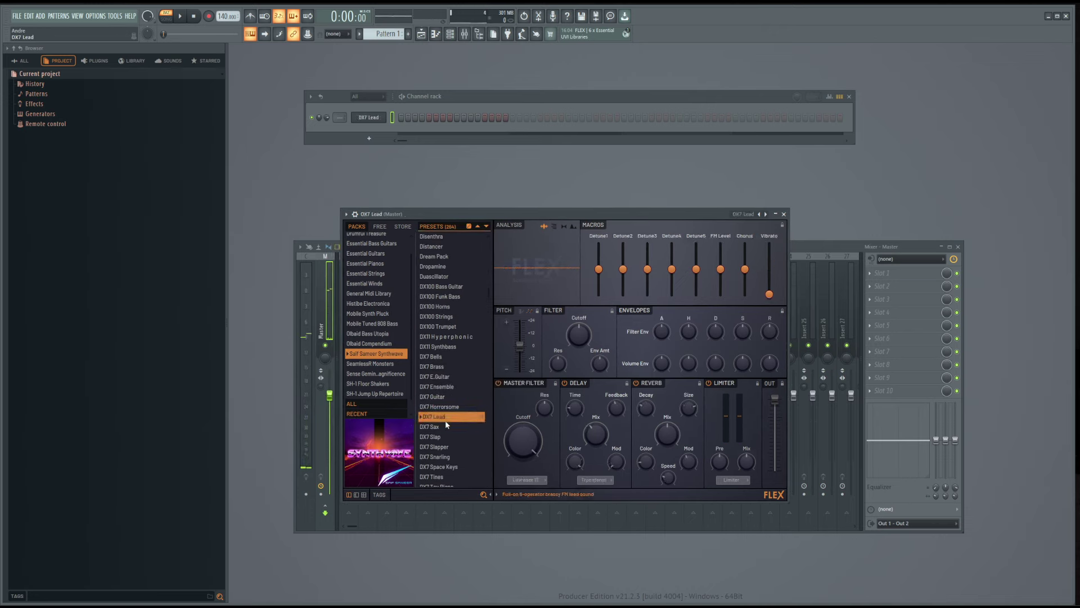
scroll(445, 427, down, 2)
click(445, 426)
scroll(450, 416, down, 2)
click(453, 411)
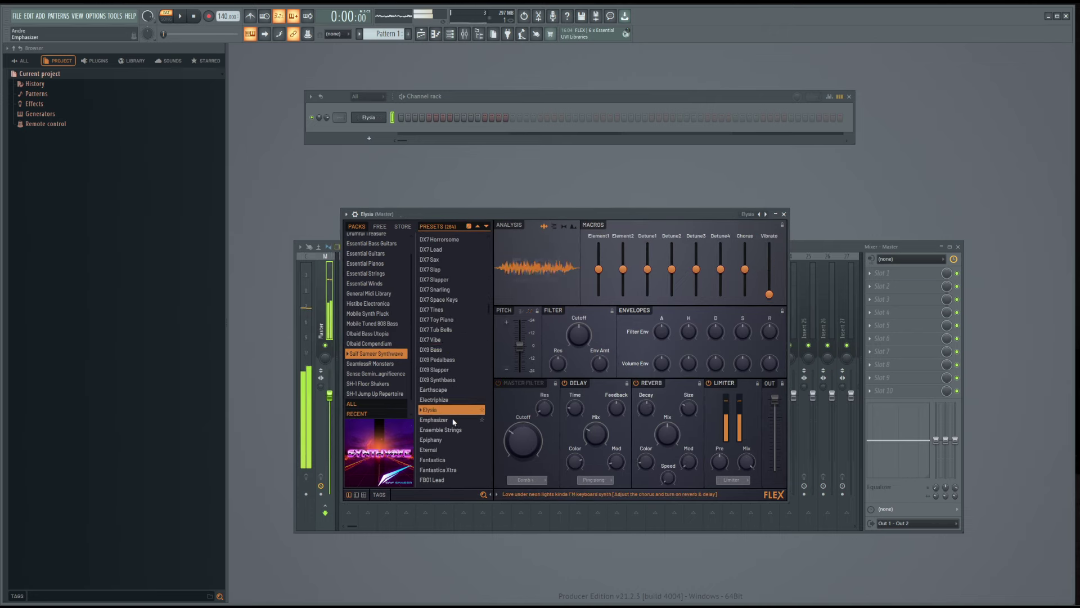
click(454, 420)
click(454, 439)
click(454, 449)
scroll(453, 431, down, 2)
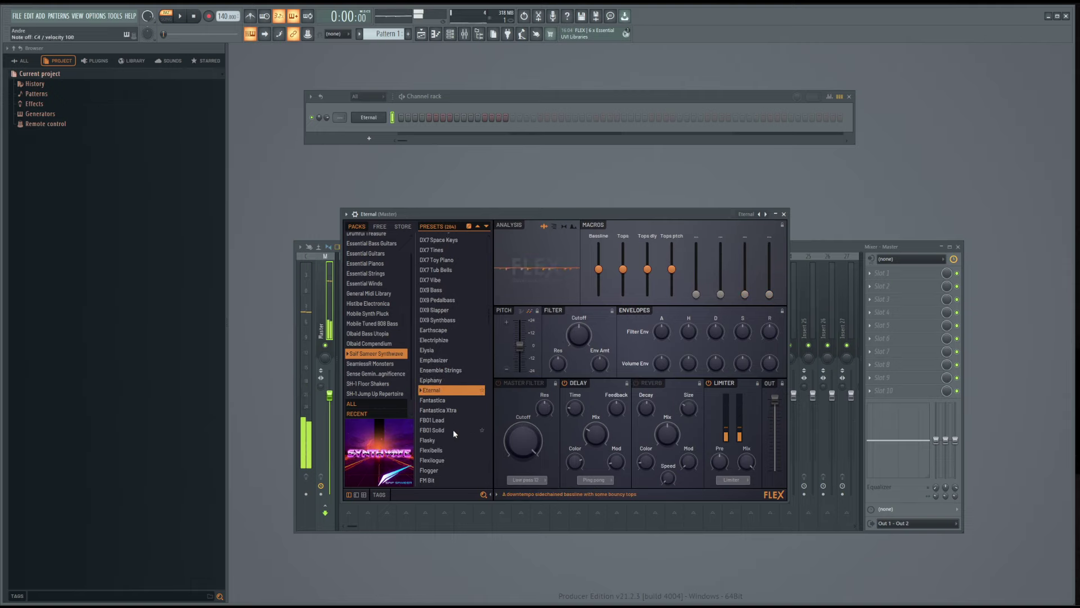
- Load the Fourmalogue preset in FLEX
scroll(453, 430, down, 4)
click(447, 410)
scroll(444, 406, down, 3)
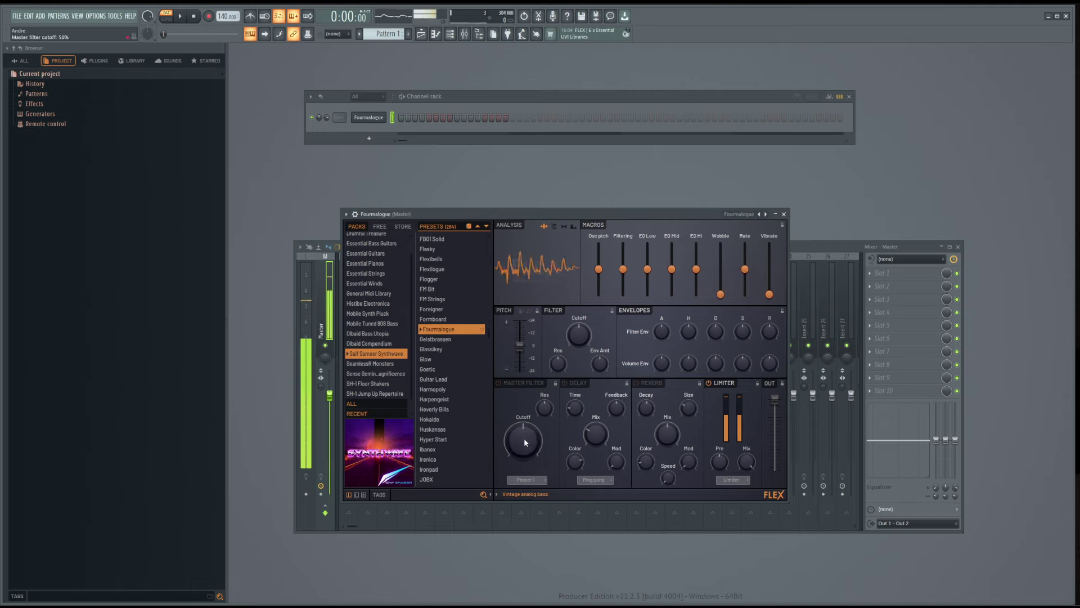
- Enable FLEX's master filter and sweep its cutoff while playing test notes, ending with a low cutoff
click(512, 386)
drag(522, 433, 522, 487)
key(z)
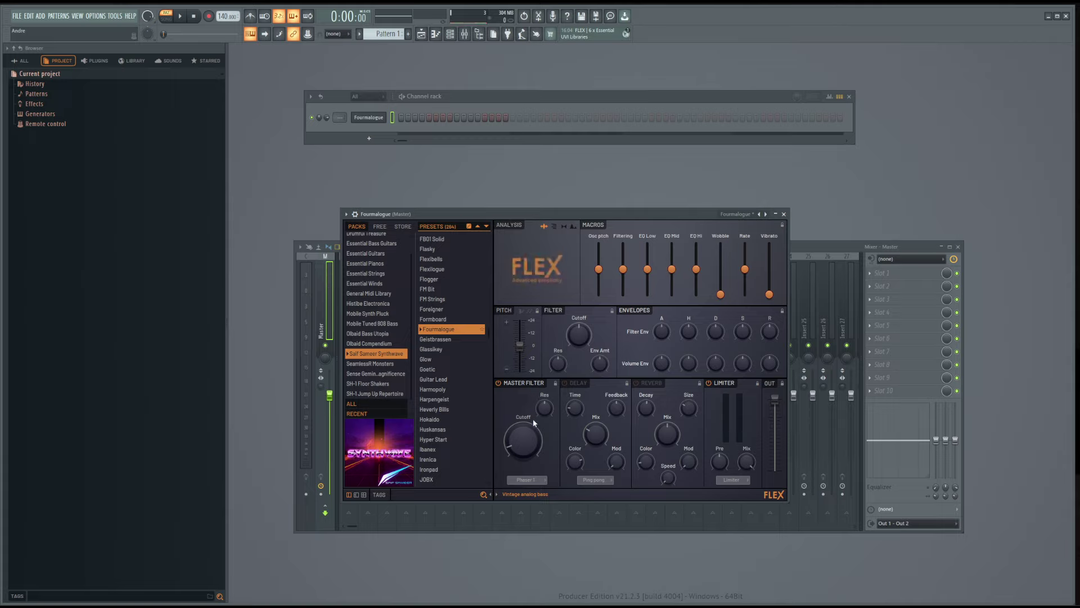
key(z)
drag(523, 441, 523, 335)
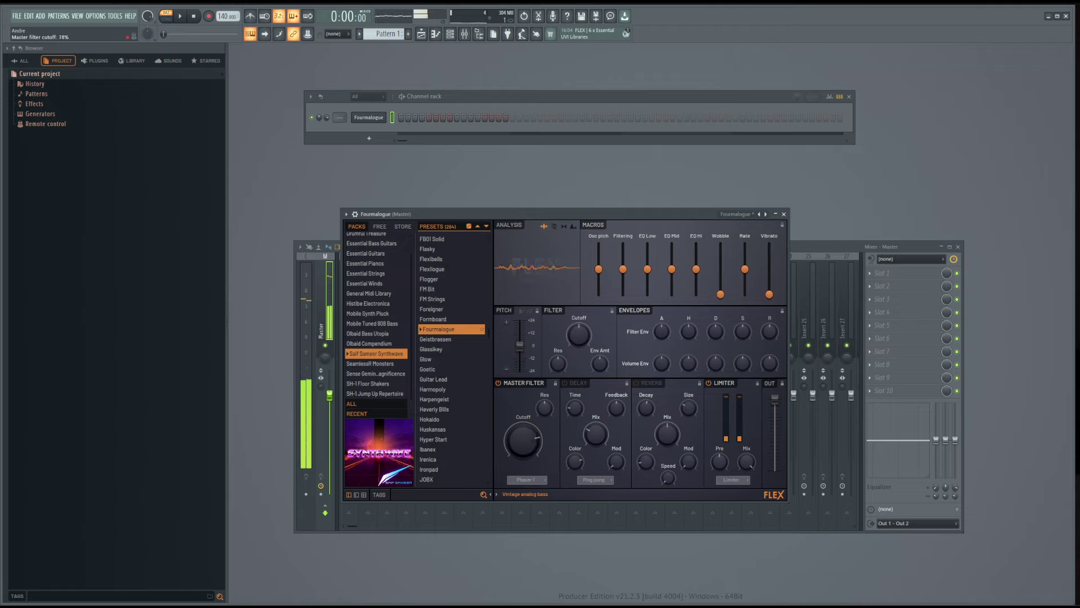
key(c)
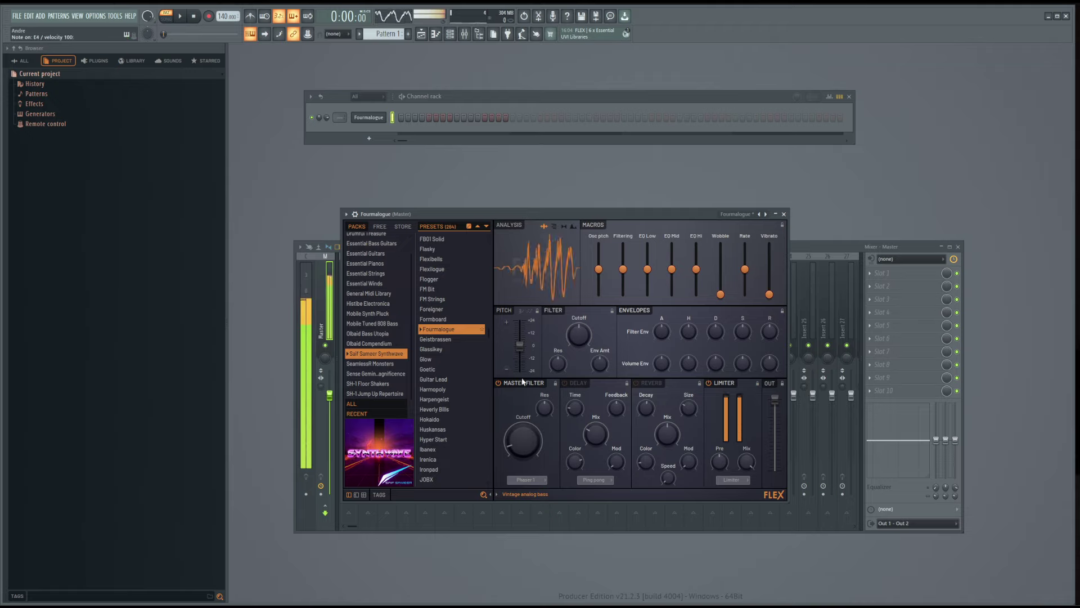
- Open the Fourmalogue channel's piano roll and place three A4 notes on the offbeats of bar 1
right_click(381, 118)
click(395, 117)
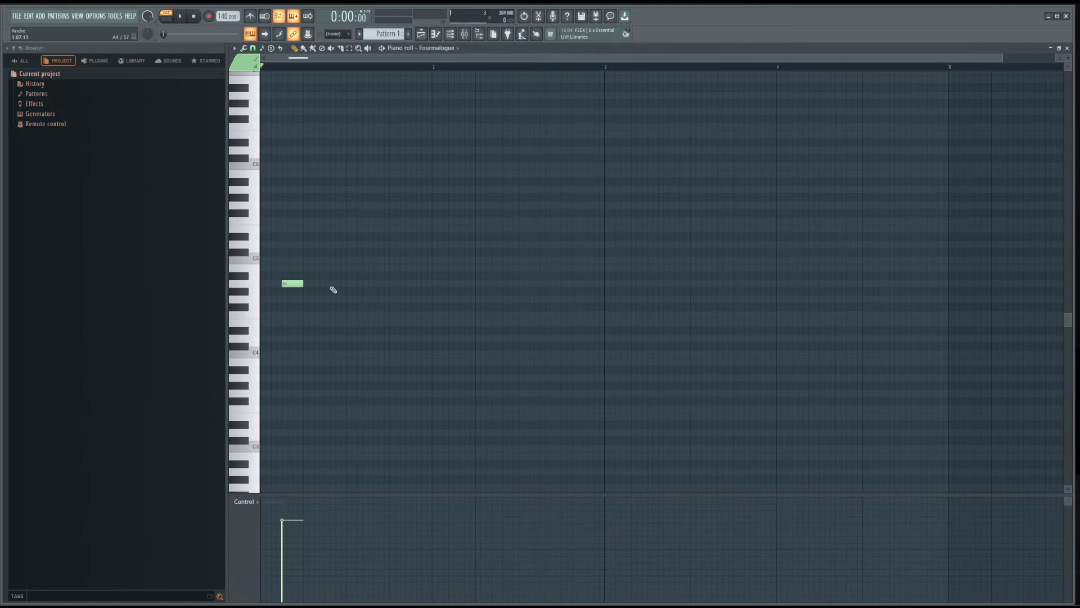
click(331, 283)
click(376, 283)
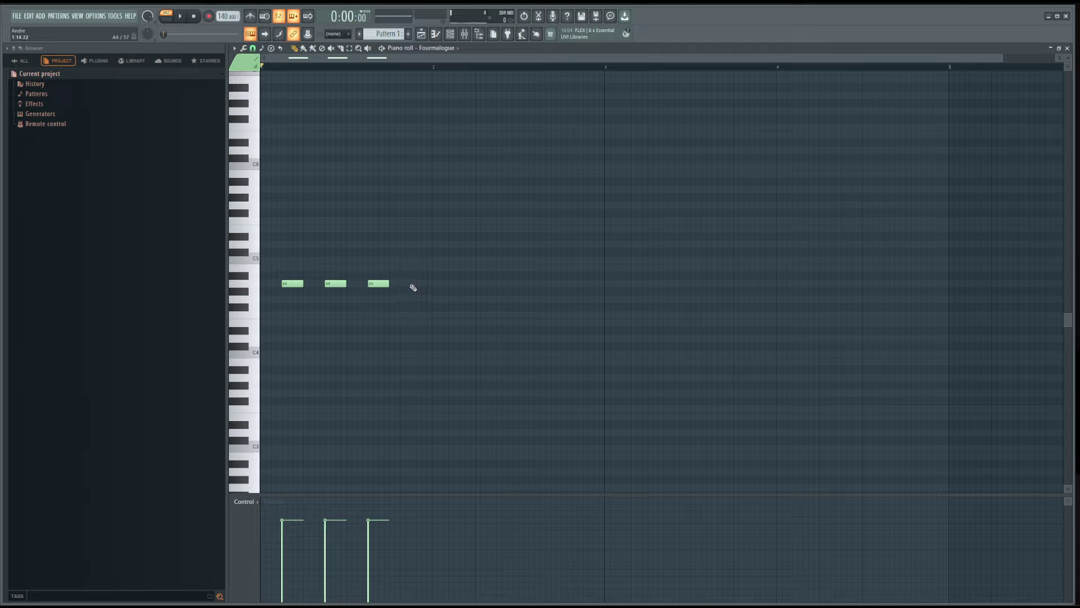
- Transpose the three A4 notes to C4 and add a fourth C4 on the last offbeat of bar 1
drag(444, 305, 269, 273)
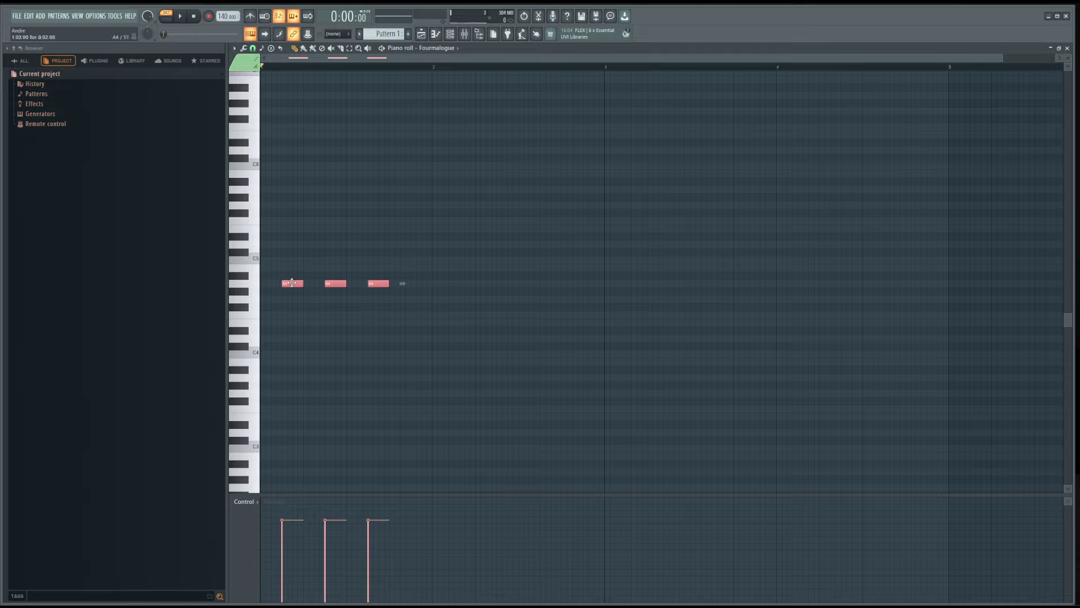
key(shift+Up)
key(shift+Up)
key(shift+Up)
key(space)
key(space)
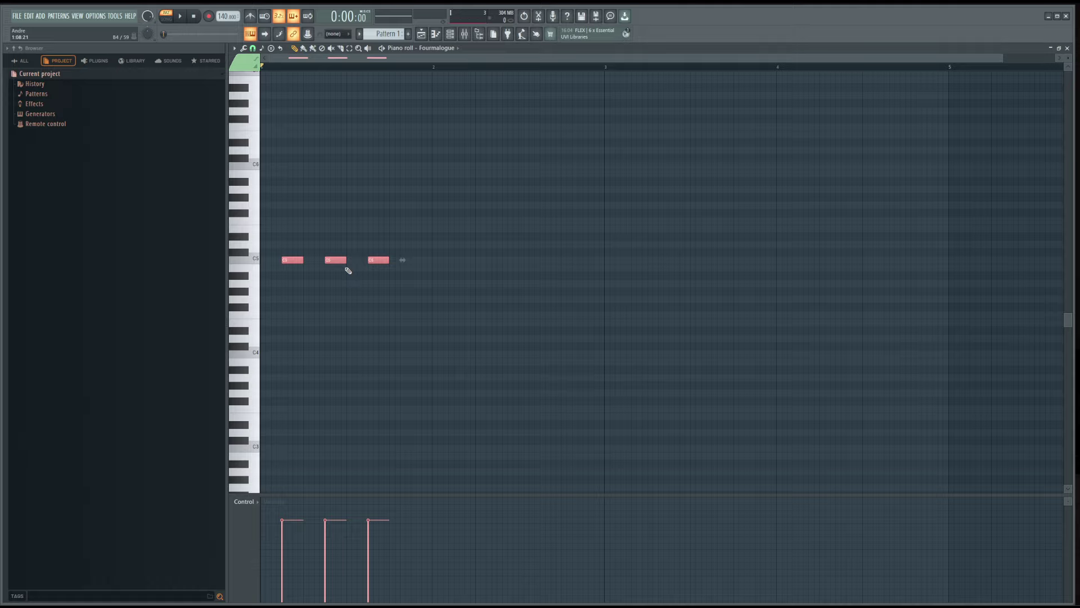
key(ctrl+Down)
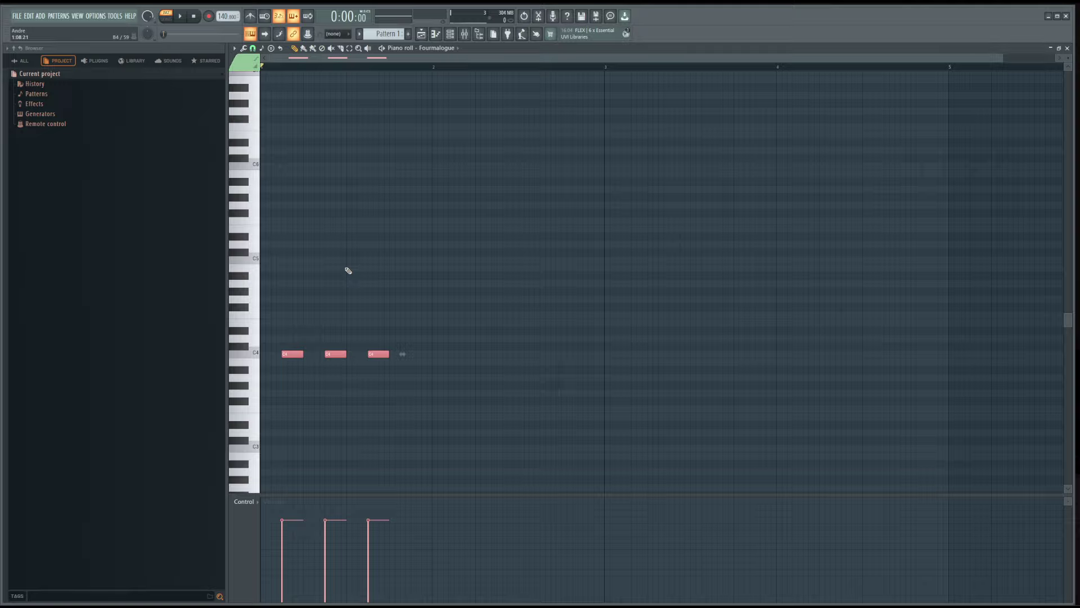
click(417, 354)
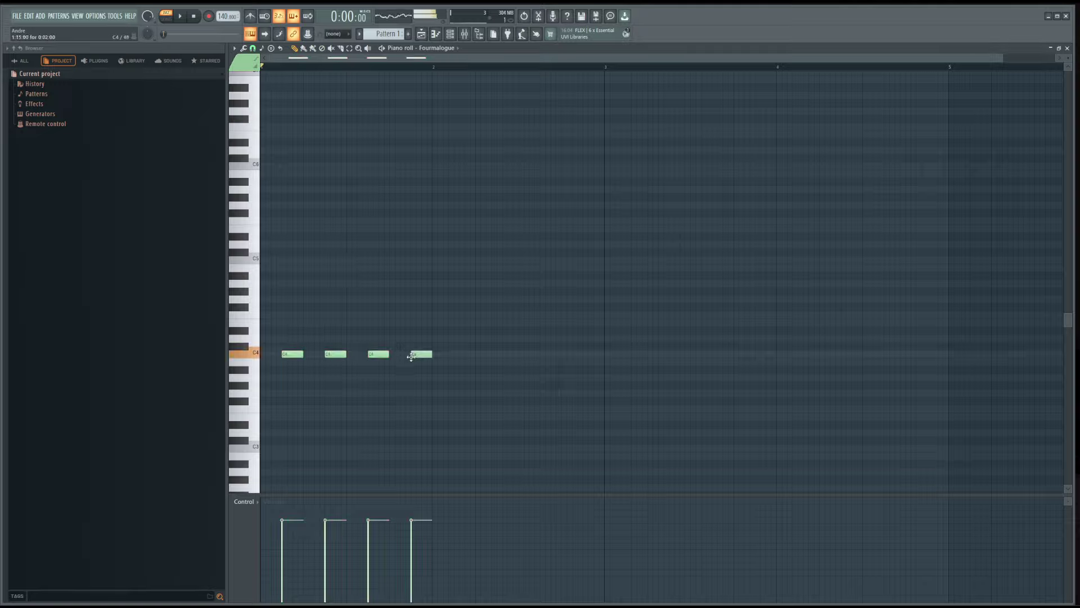
key(space)
- Place four G3 notes on the offbeats of bar 2
click(468, 377)
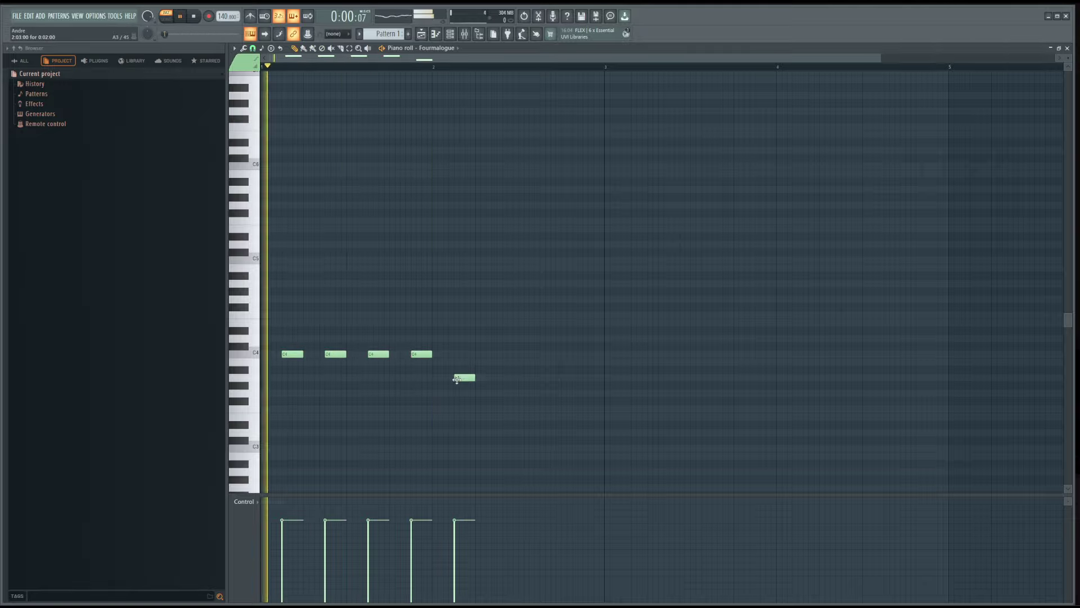
key(space)
drag(469, 378, 468, 392)
click(498, 393)
click(535, 393)
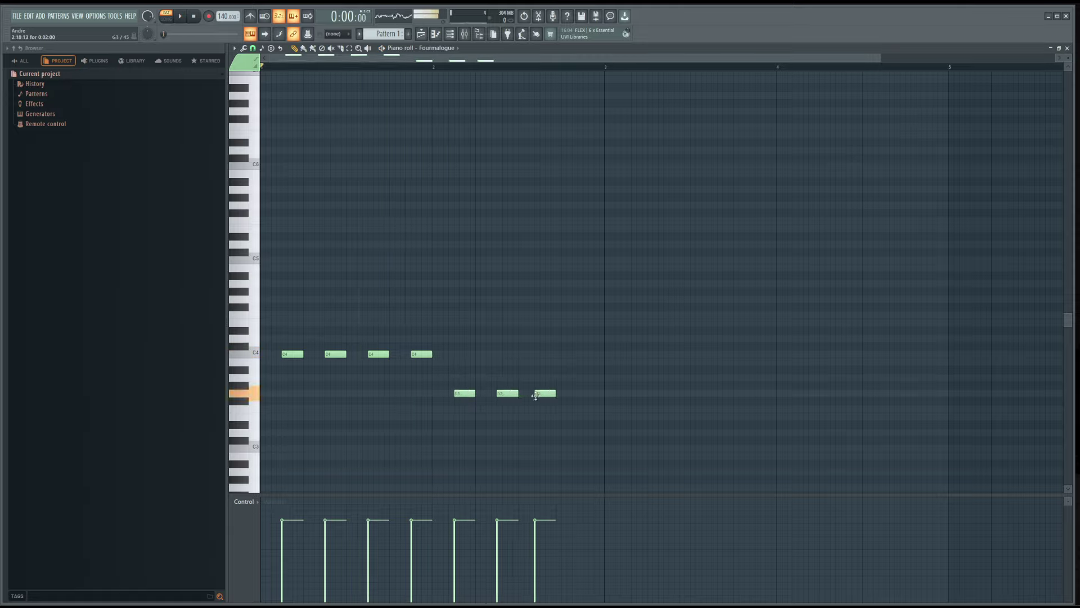
drag(550, 394, 555, 395)
click(584, 394)
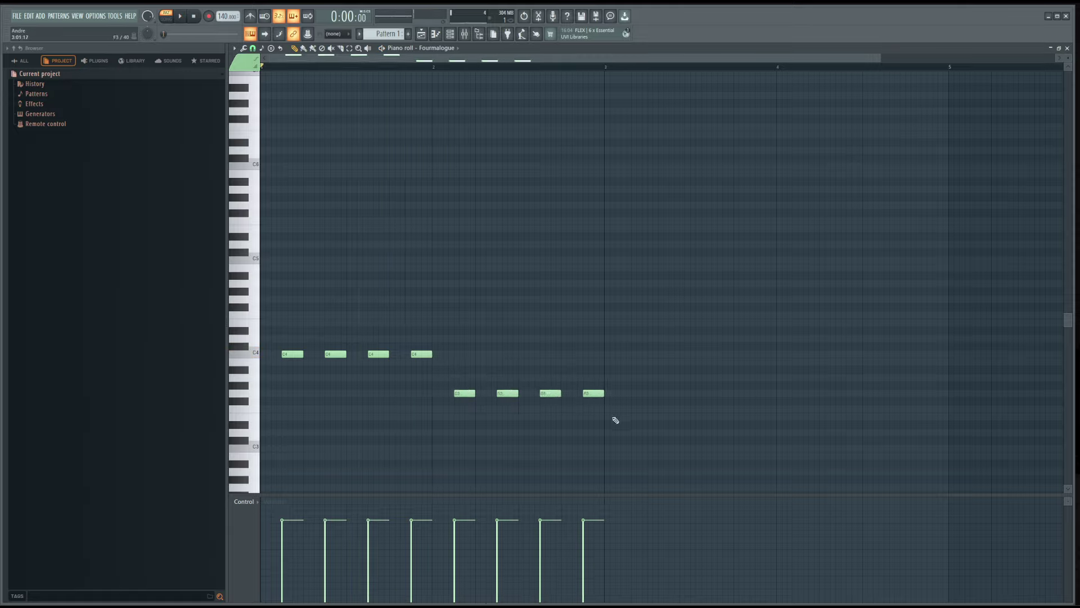
- Place four E3 notes on the offbeats of bar 3
drag(616, 417, 629, 417)
click(672, 417)
click(715, 417)
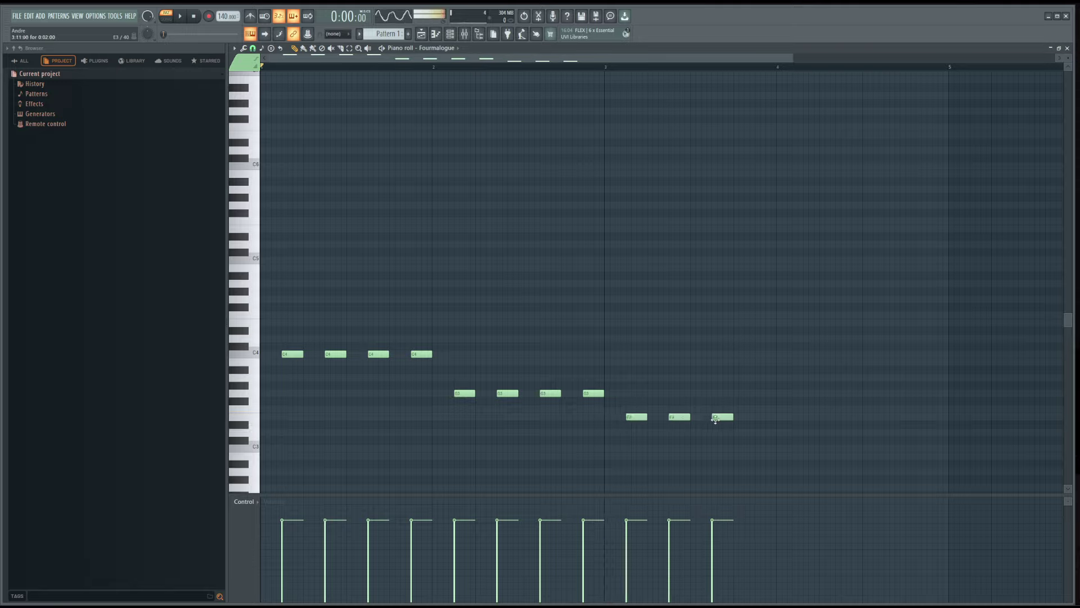
click(757, 417)
- Place four A3 notes on the offbeats of bar 4 and play back the bassline
click(810, 393)
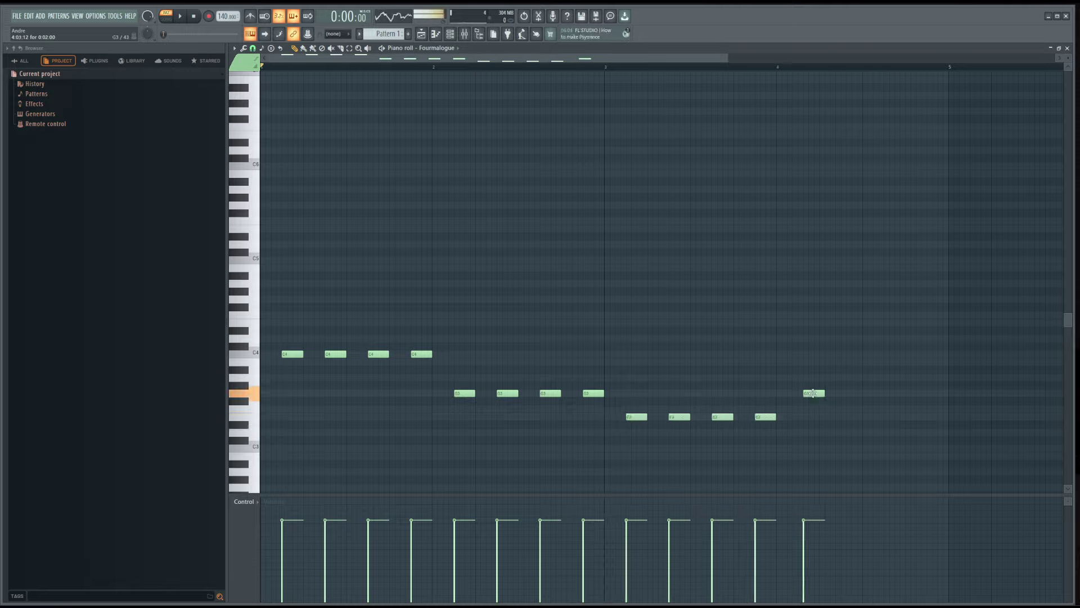
drag(810, 393, 813, 379)
click(845, 378)
click(888, 377)
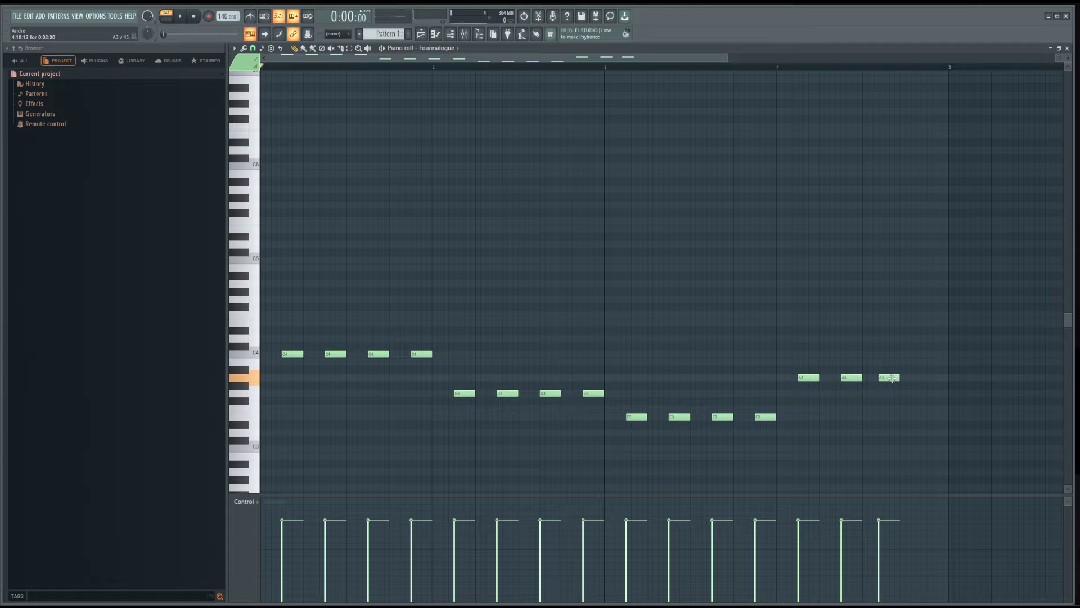
click(928, 378)
scroll(926, 379, down, 2)
key(space)
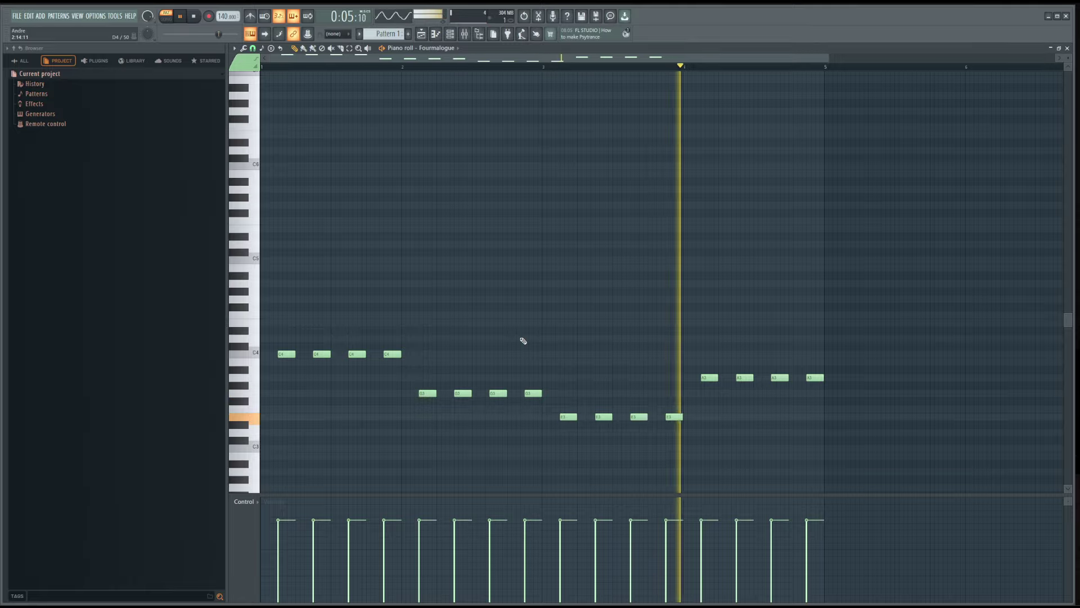
key(space)
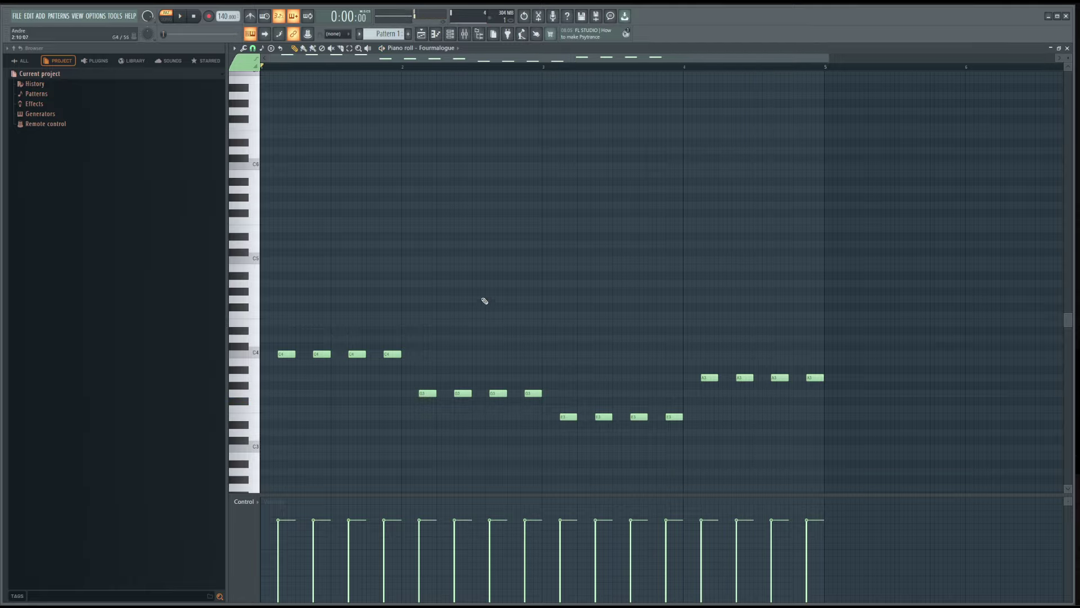
- Close the piano roll and clone the Fourmalogue channel
click(1068, 48)
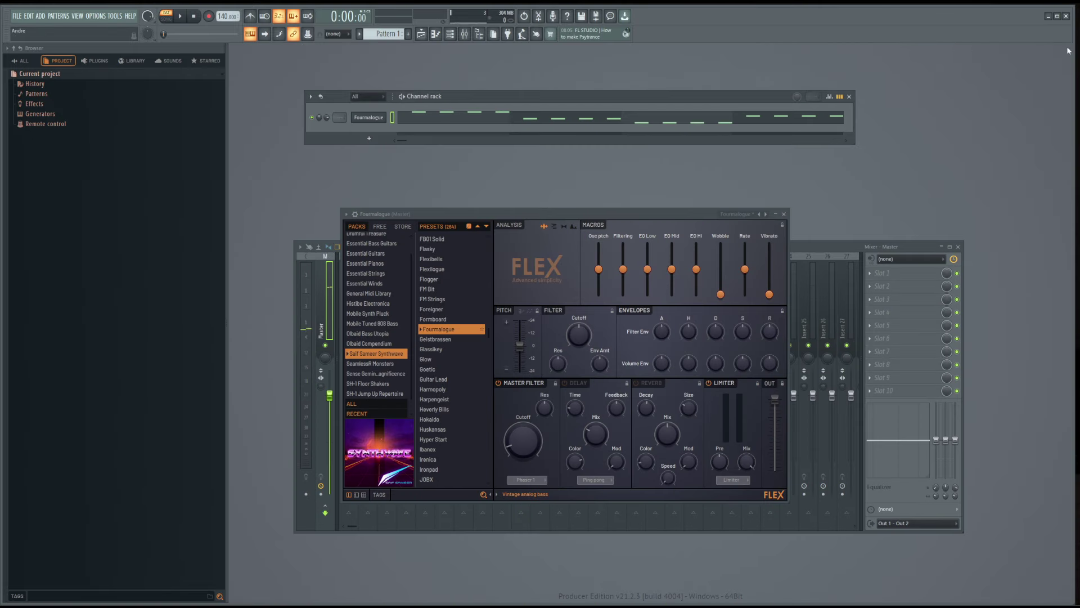
right_click(367, 117)
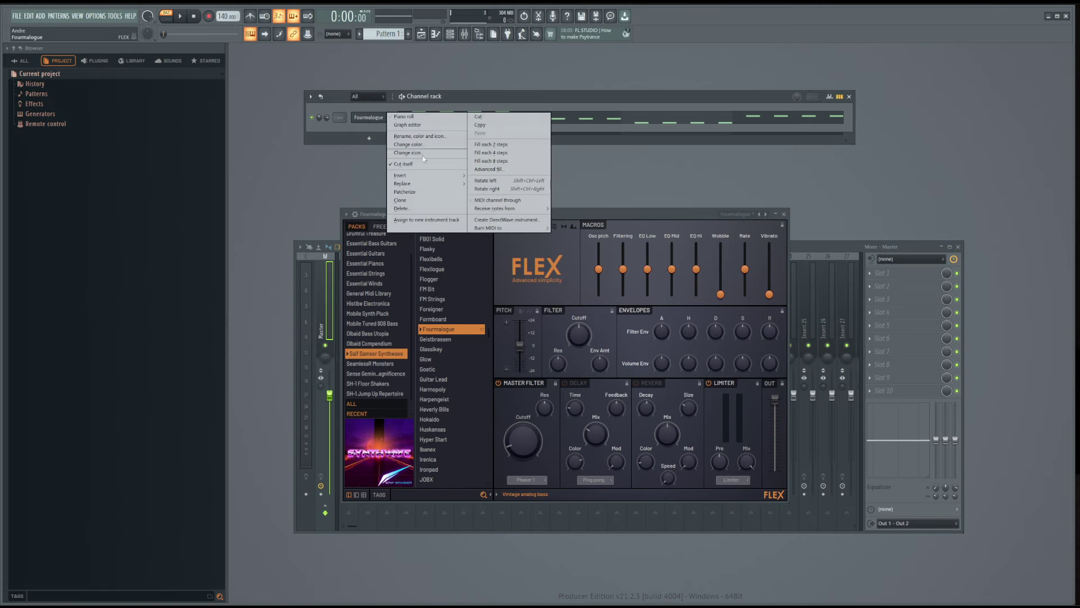
click(403, 201)
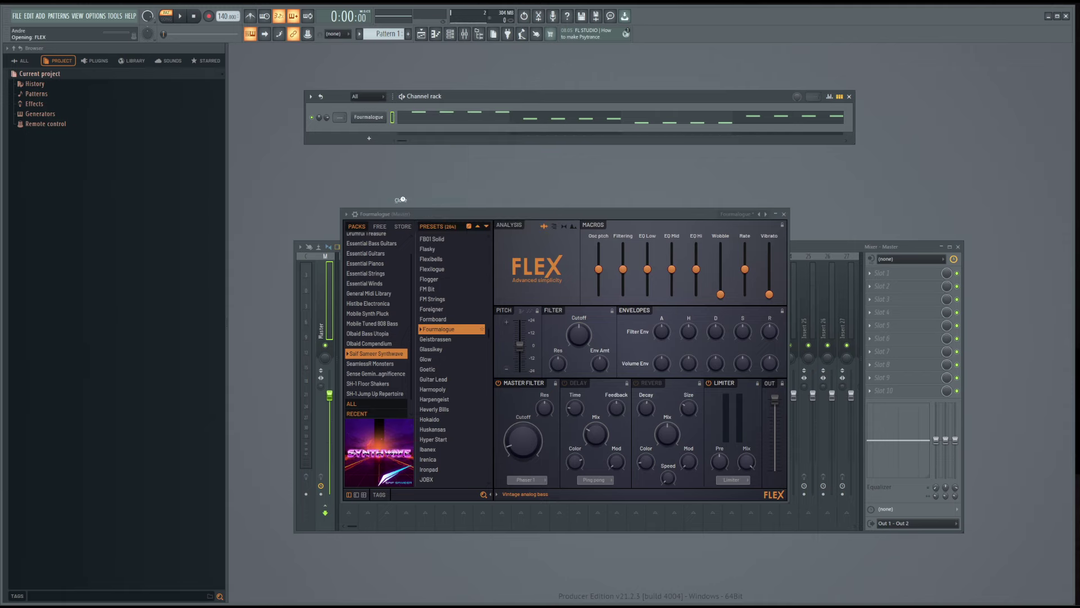
- Audition the Earthscape, Emphasizer, Ensemble Strings, Epiphany and Glasskey presets on the cloned FLEX channel
click(450, 303)
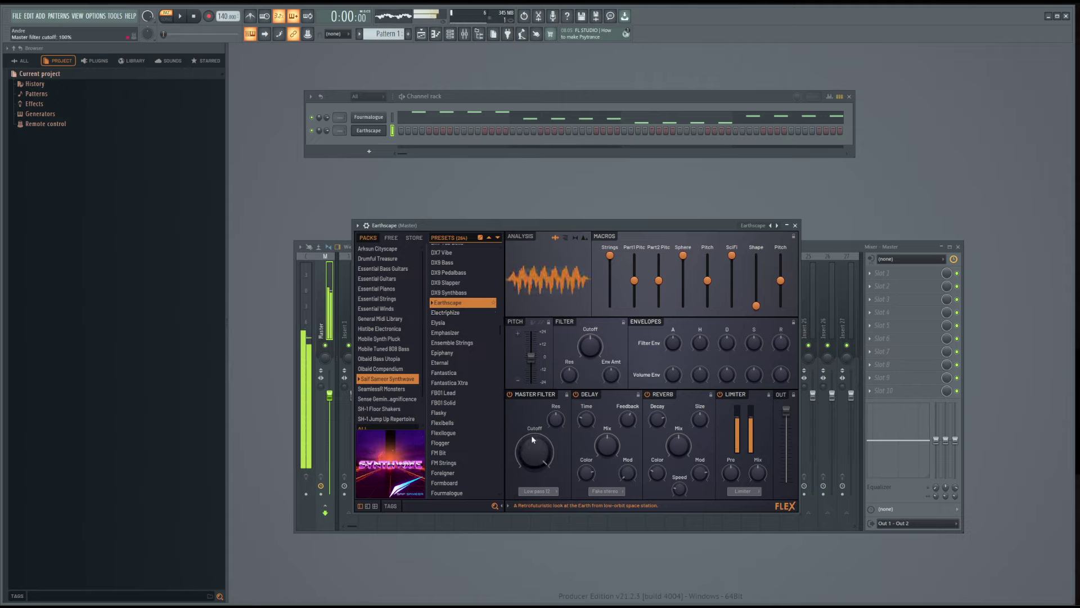
click(447, 333)
click(458, 342)
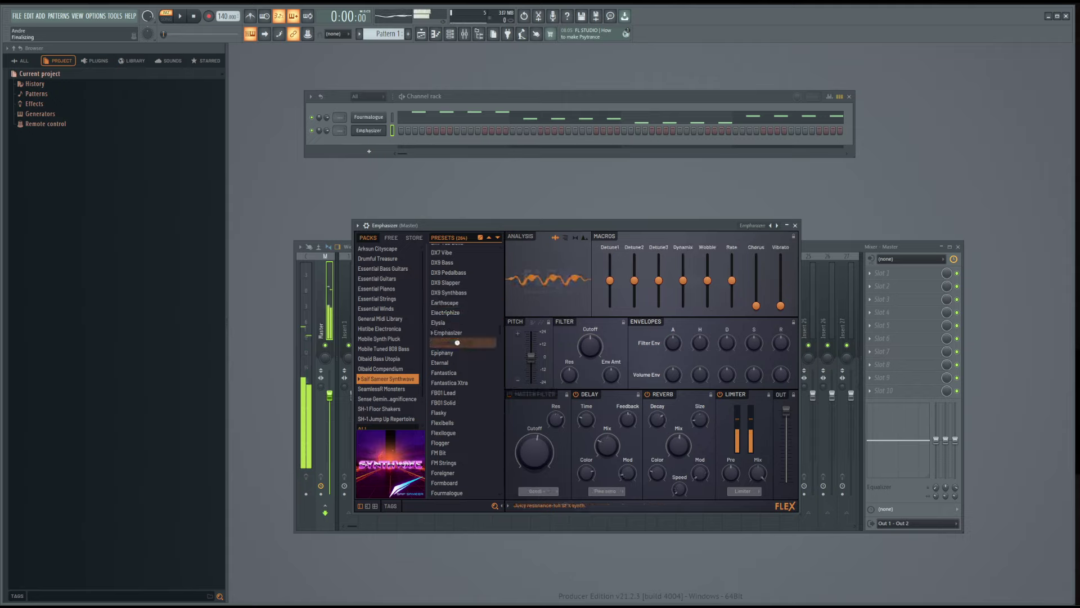
click(454, 353)
scroll(456, 363, down, 4)
click(456, 378)
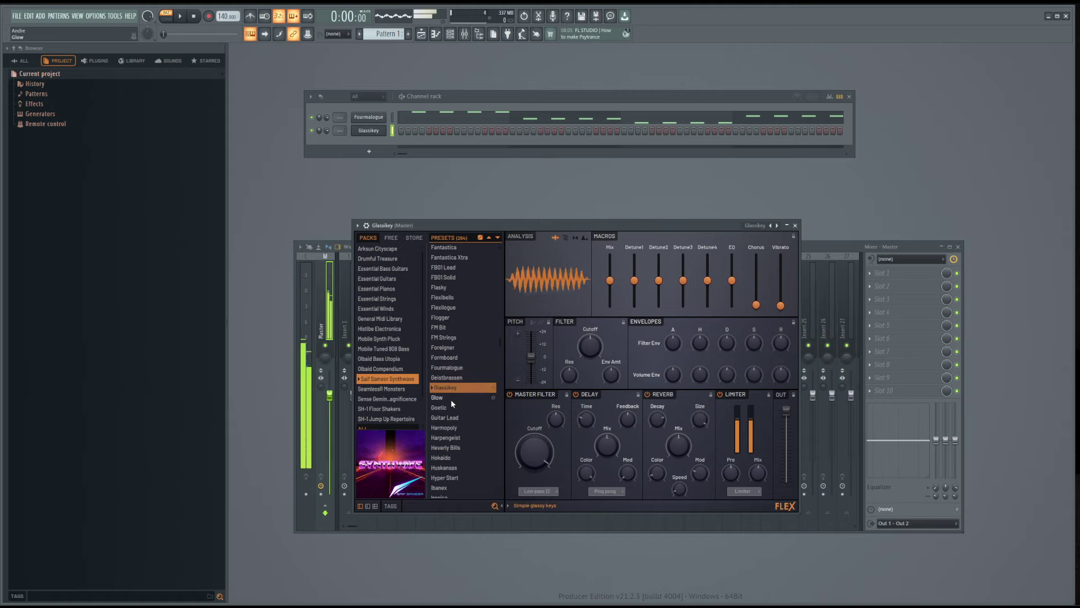
- Try the Guitar Lead, Hyper Start, Ibanex, Irenica and Ironpad presets, then load JOBX on the cloned channel
click(450, 417)
scroll(451, 396, down, 2)
click(450, 393)
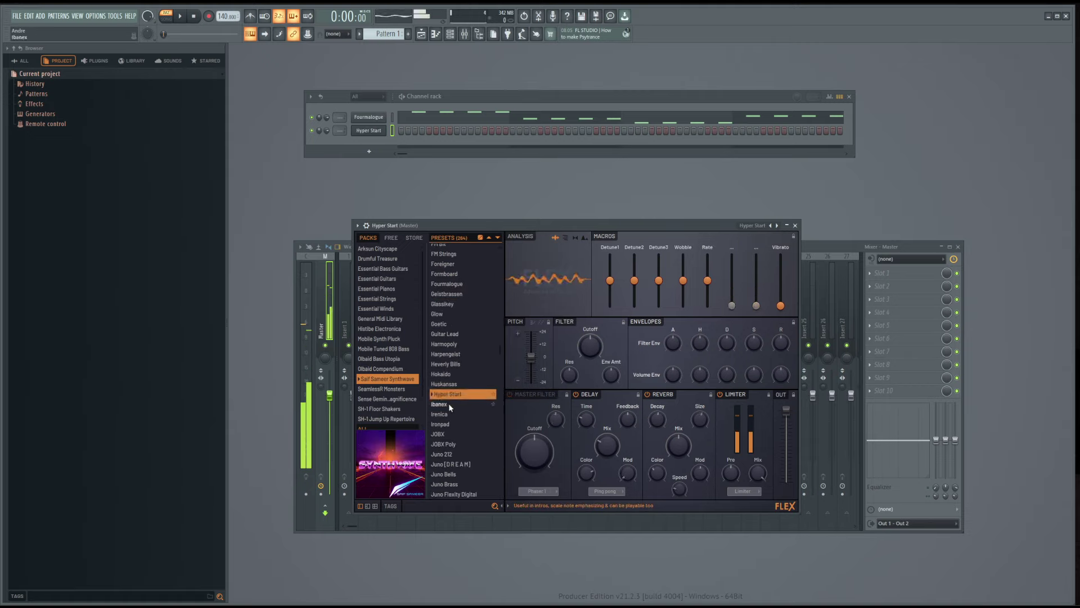
click(449, 404)
click(450, 414)
click(450, 424)
click(451, 434)
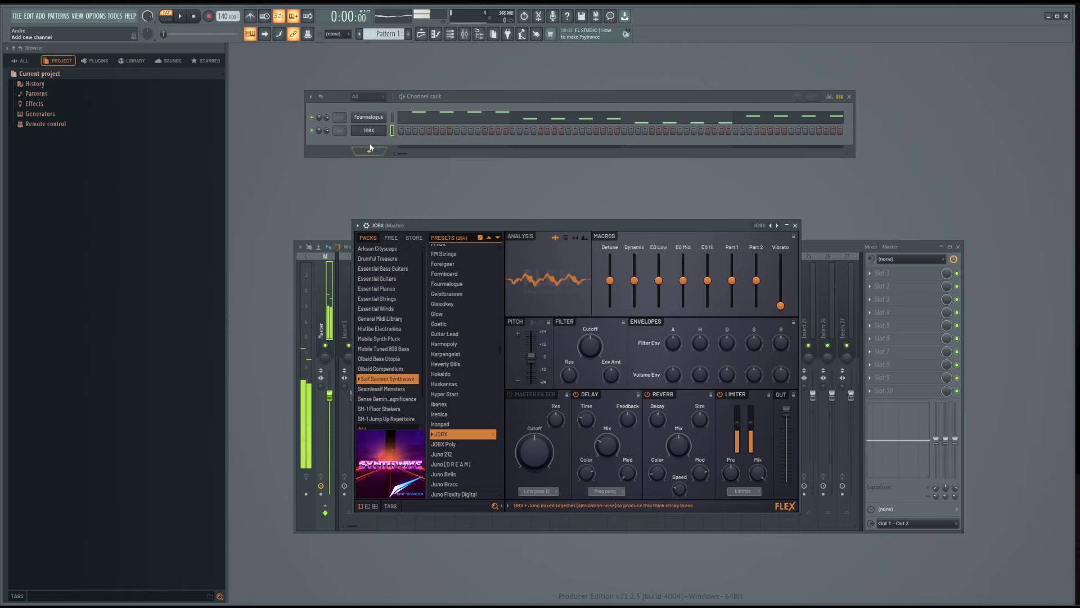
- Open the JOBX channel's piano roll, place short G4, C5, G5 and C5 notes in the first half of bar 1, and play back
right_click(382, 129)
click(410, 132)
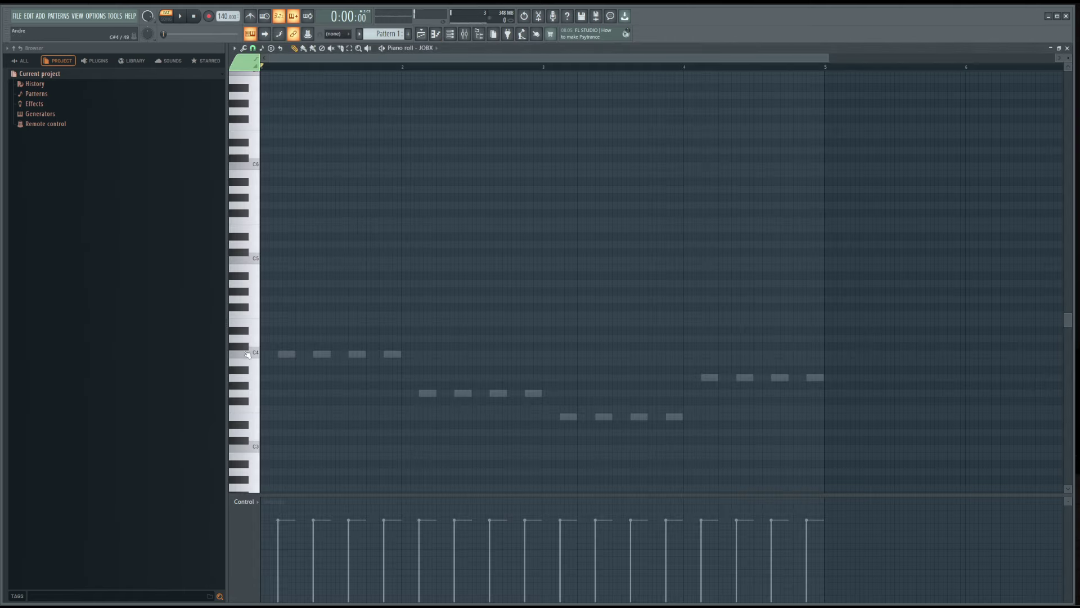
scroll(267, 339, up, 2)
click(265, 315)
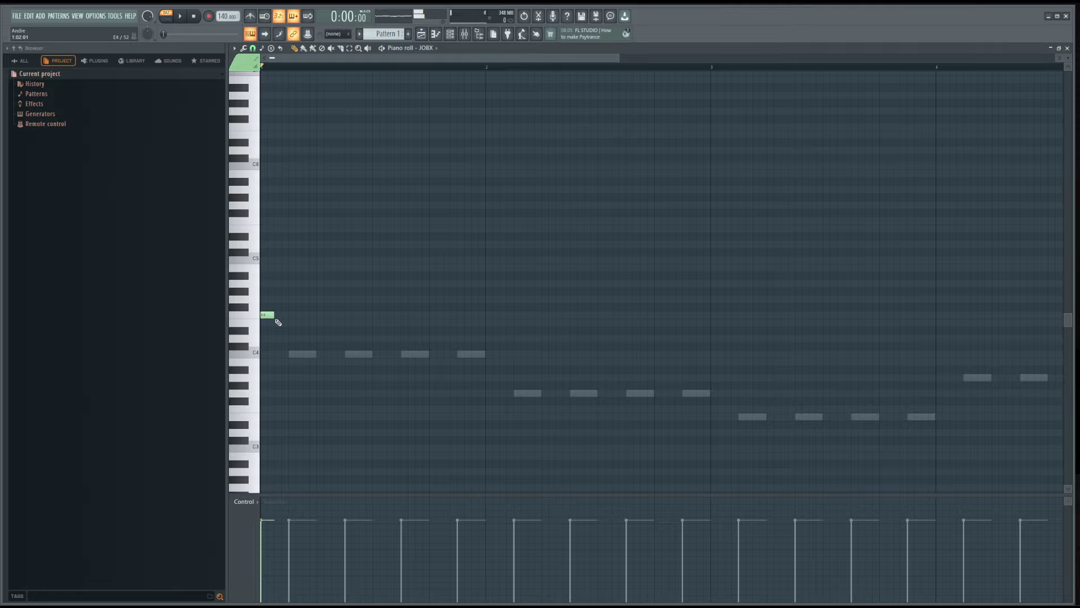
click(264, 300)
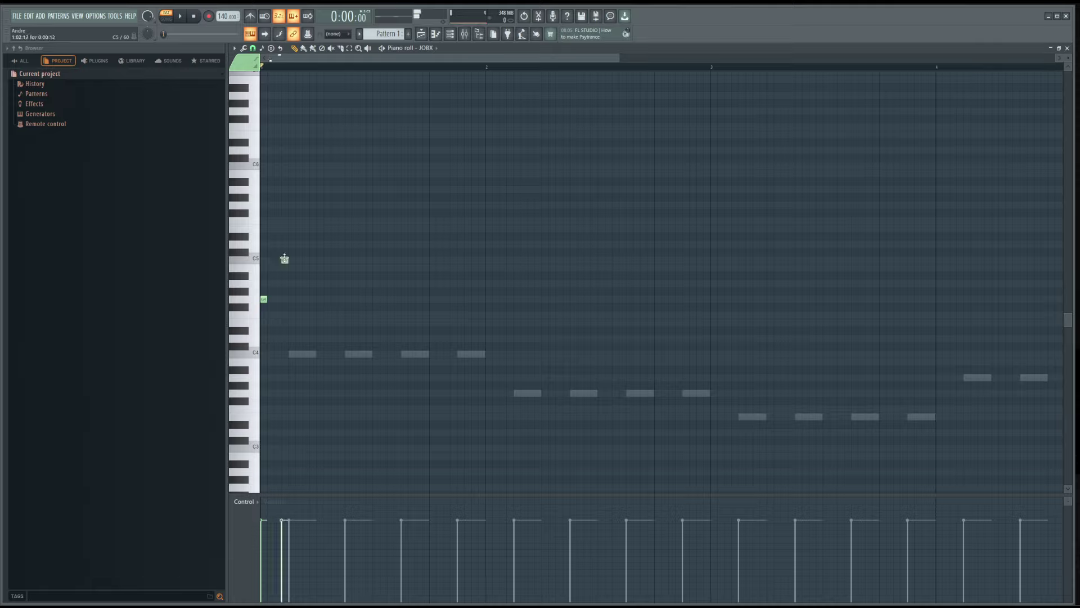
drag(284, 259, 289, 258)
click(321, 229)
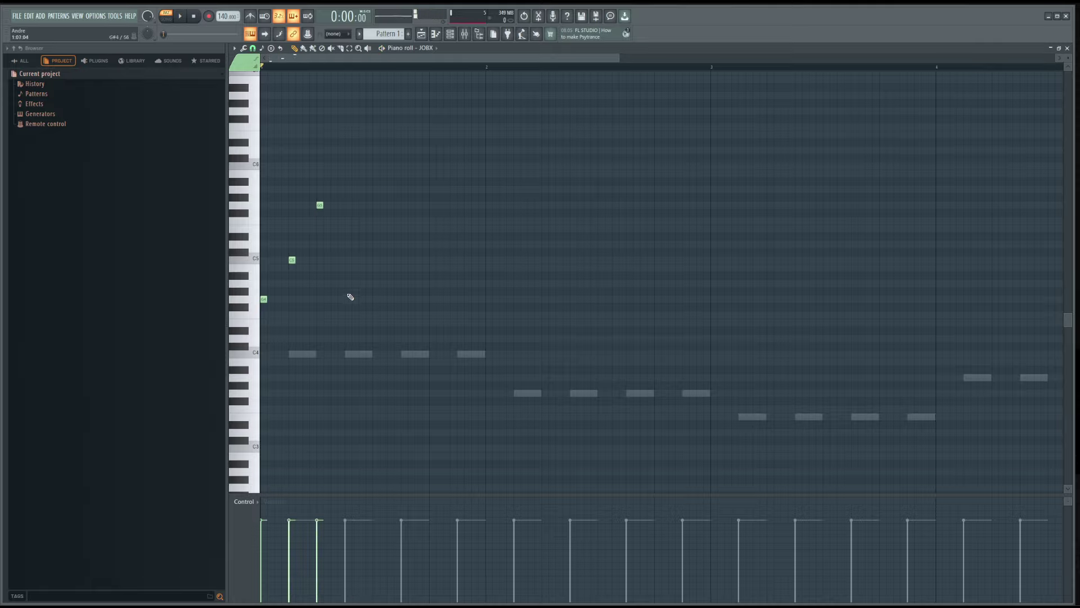
drag(348, 285, 342, 262)
key(space)
key(space)
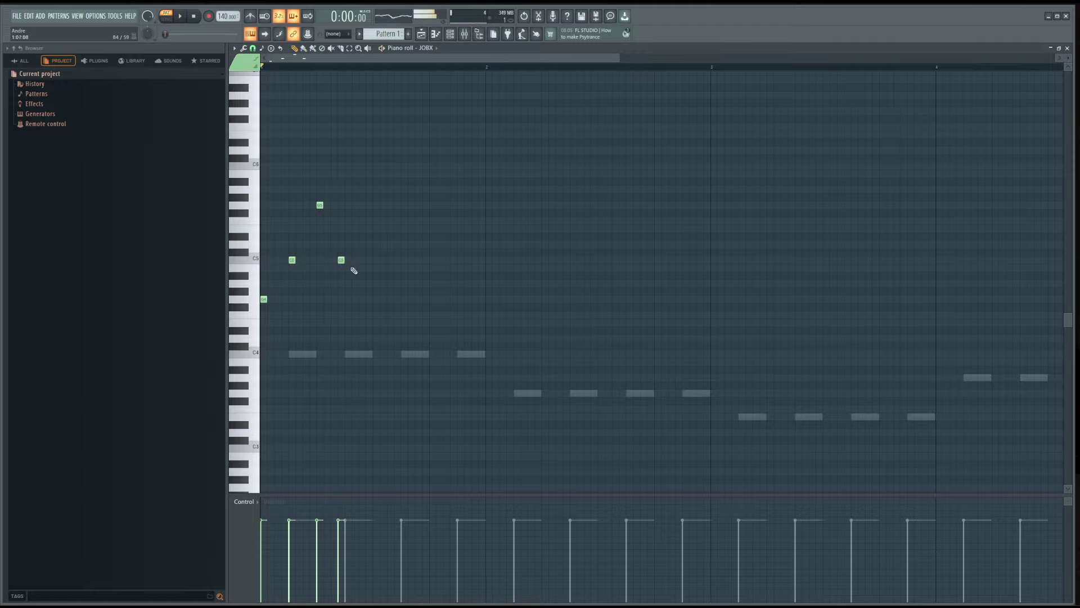
- Fill the second half of bar 1 with short B5, C6, B5 and G5 notes and play back the melody
click(368, 189)
mouse_move(369, 190)
mouse_down()
mouse_move(374, 165)
mouse_move(376, 175)
mouse_up()
key(space)
key(space)
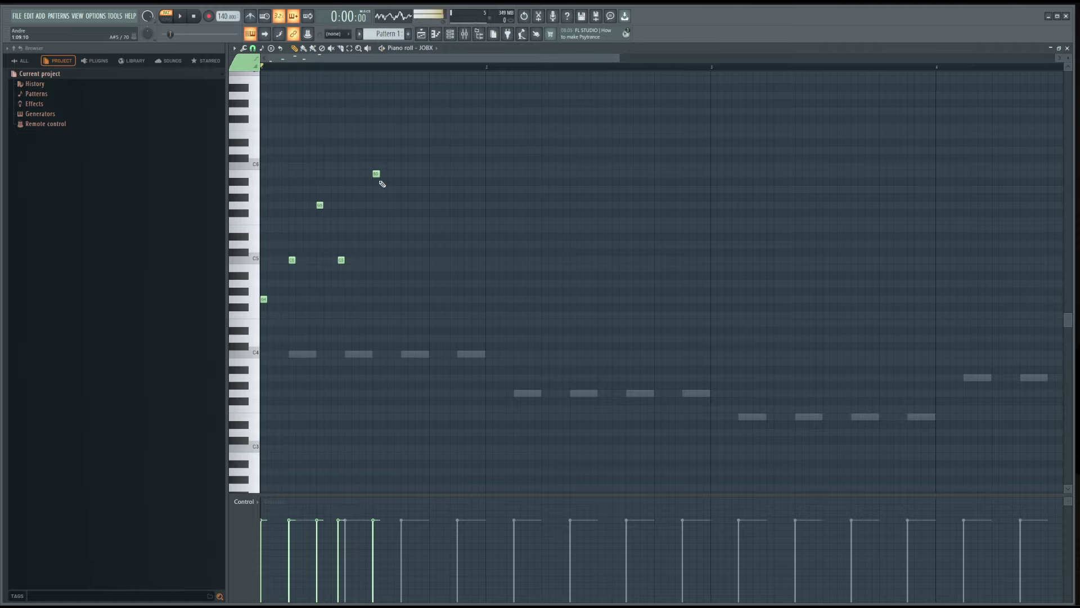
click(401, 166)
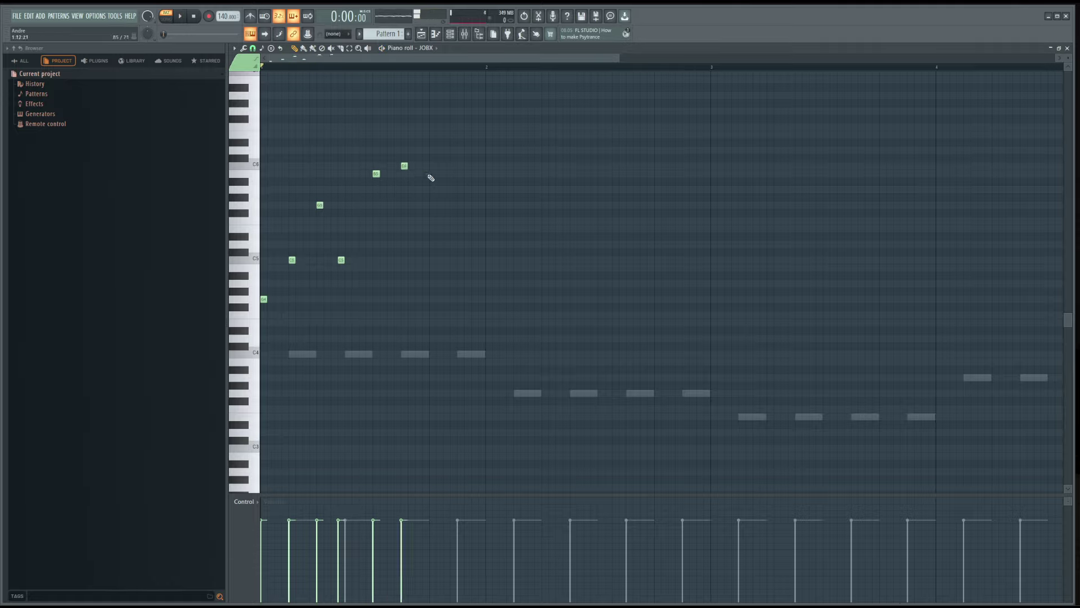
click(460, 205)
key(space)
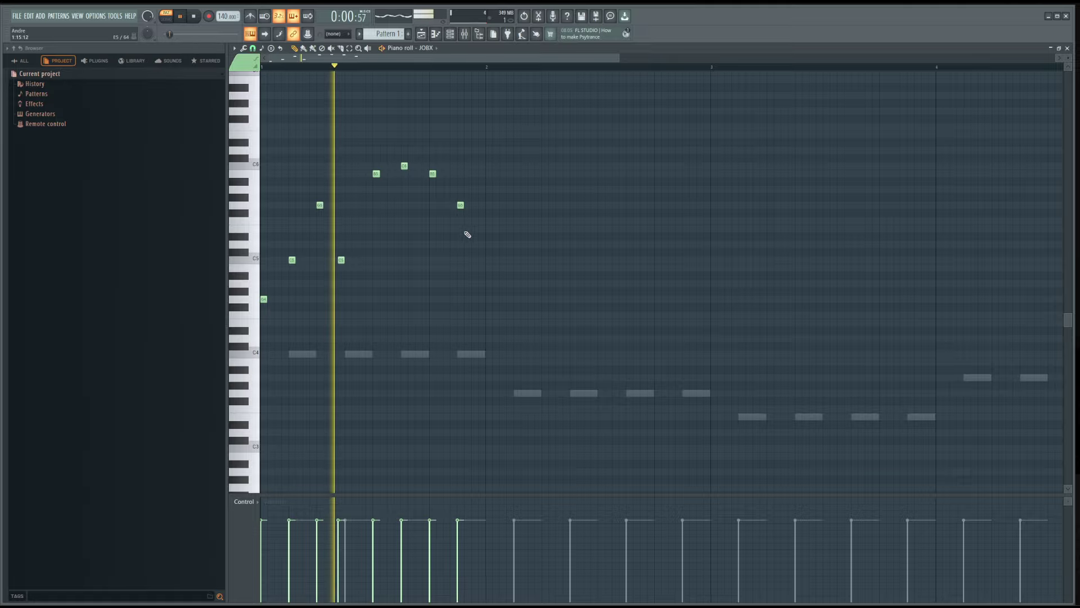
key(space)
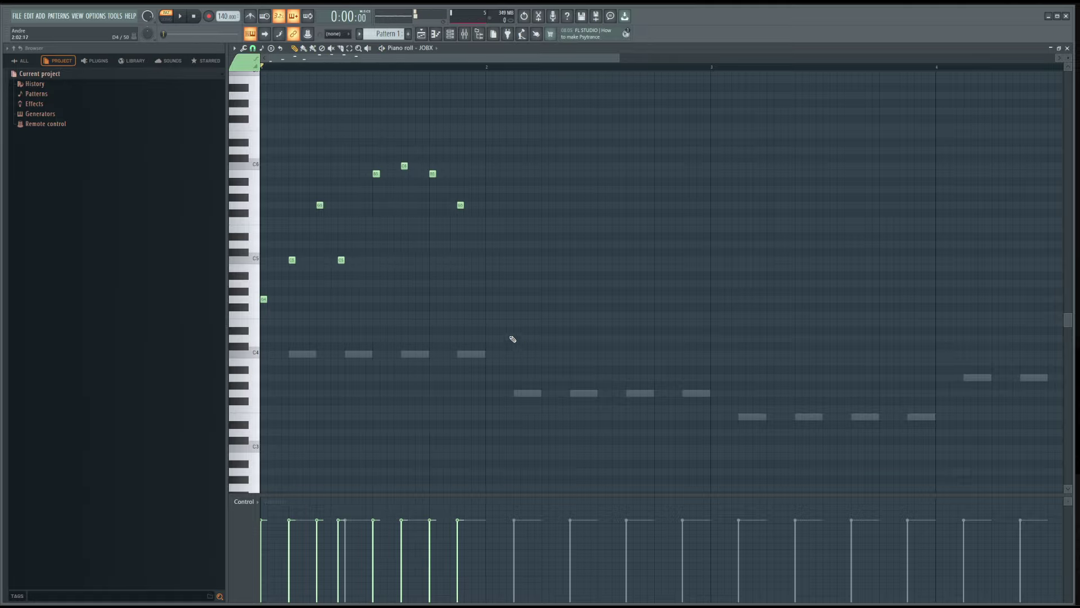
- Start bar 2 with a short G4 note, try C4, D4 and F4 as its second note, and play back
click(488, 315)
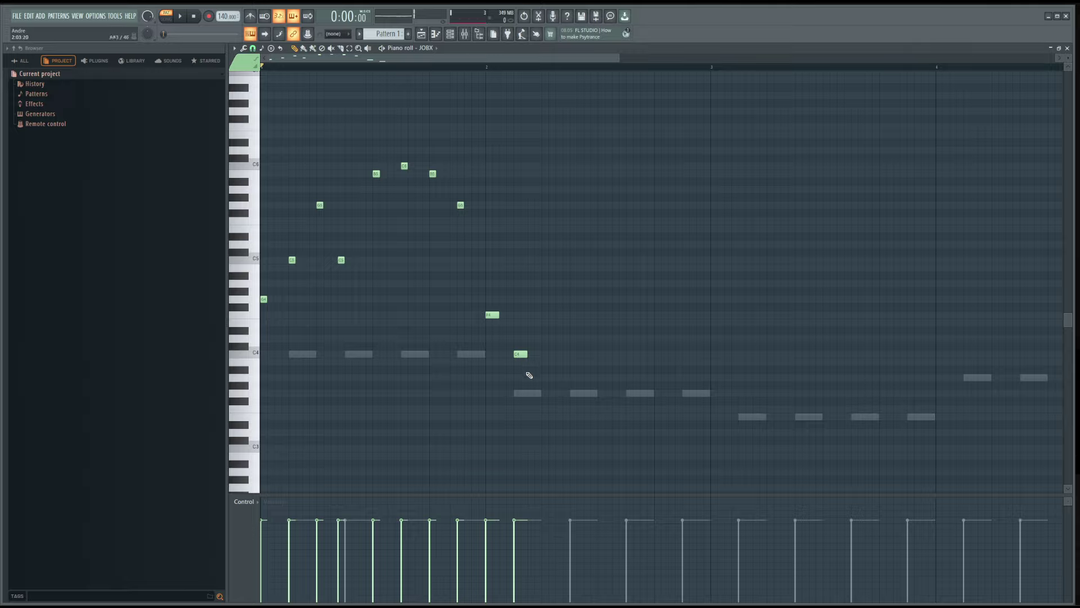
key(space)
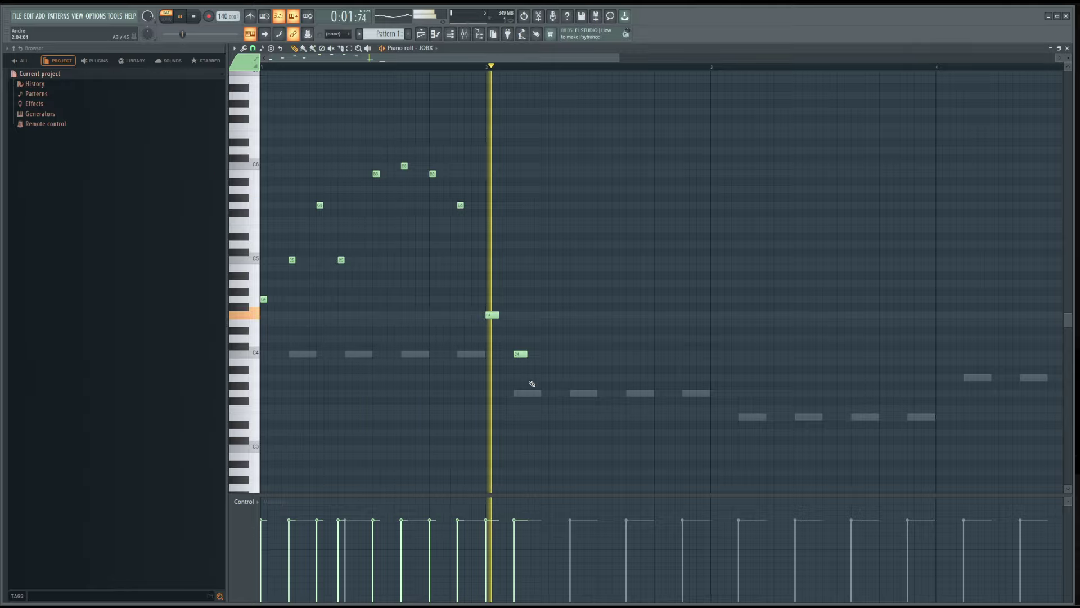
key(space)
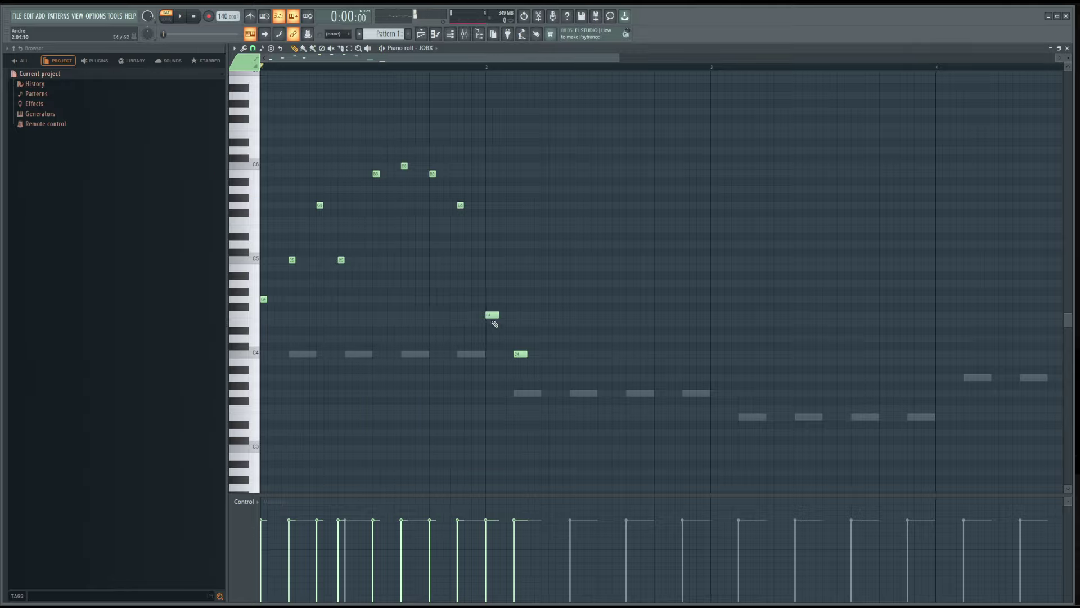
drag(483, 301, 496, 301)
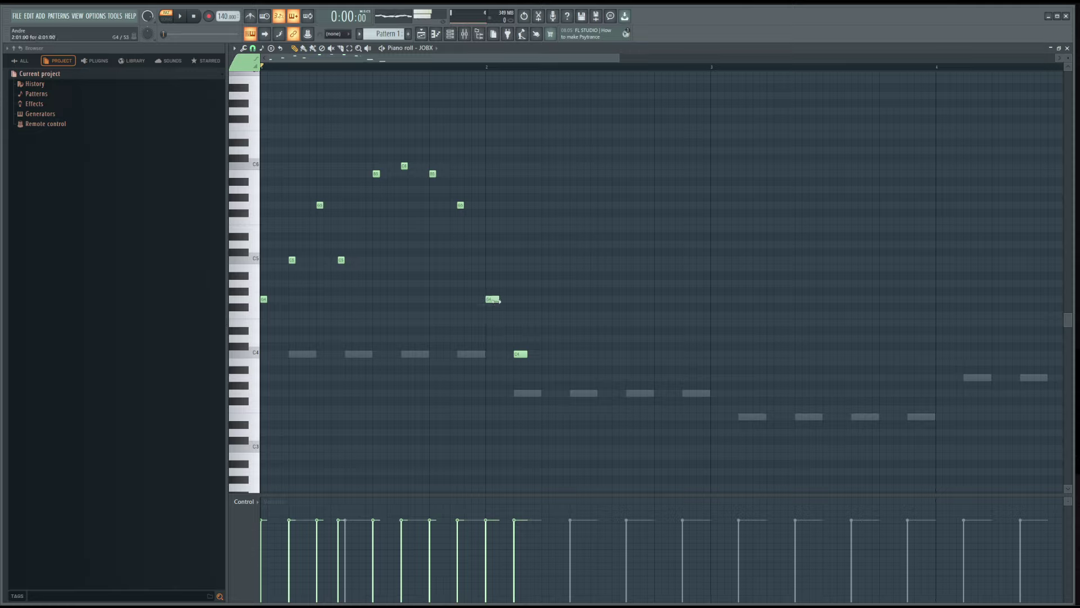
click(514, 339)
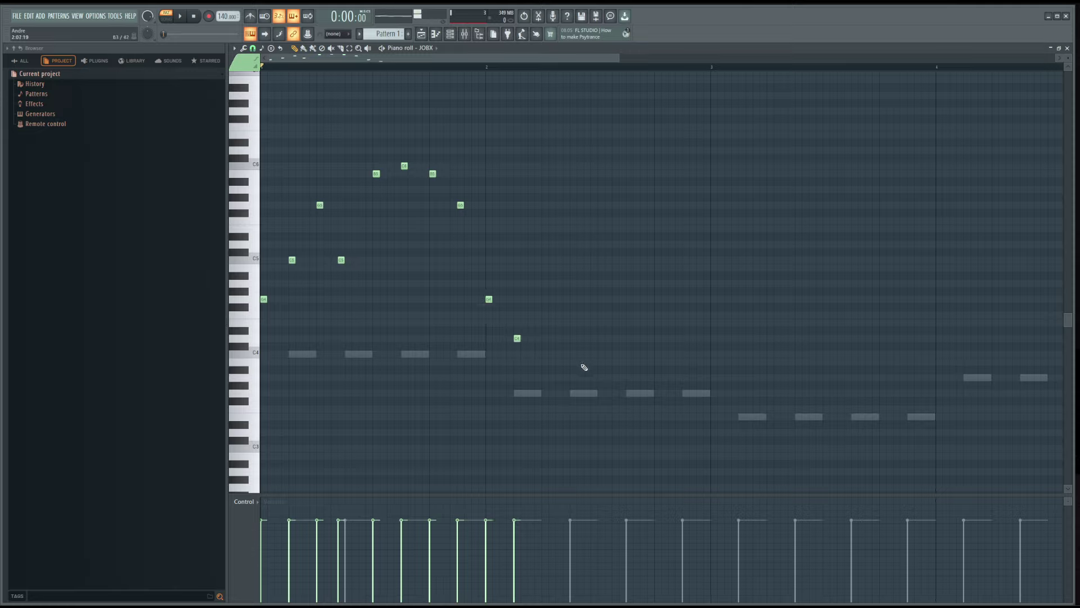
drag(517, 324, 516, 316)
key(space)
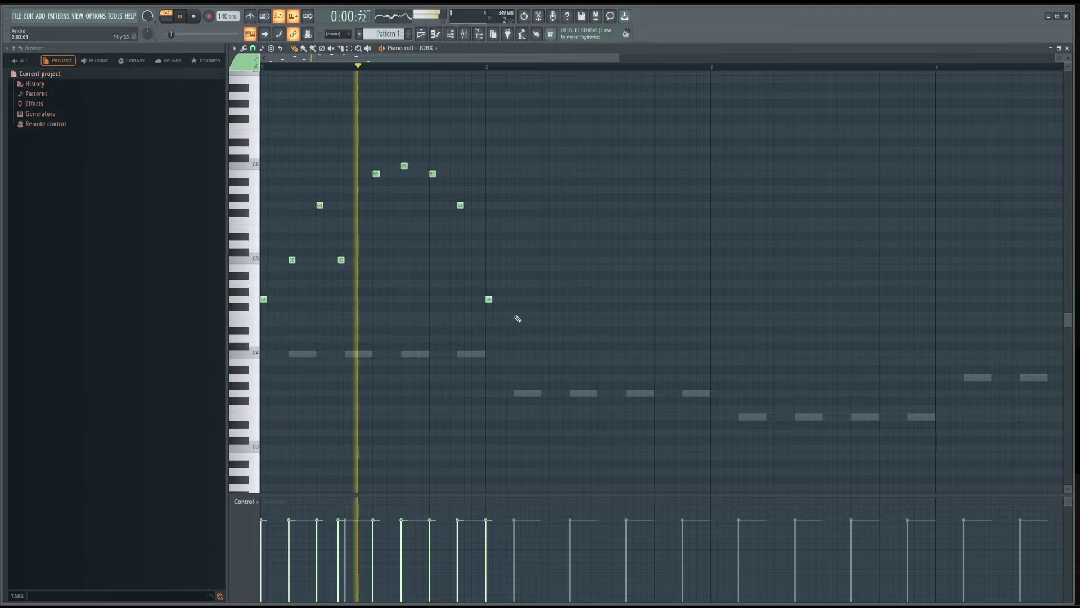
key(space)
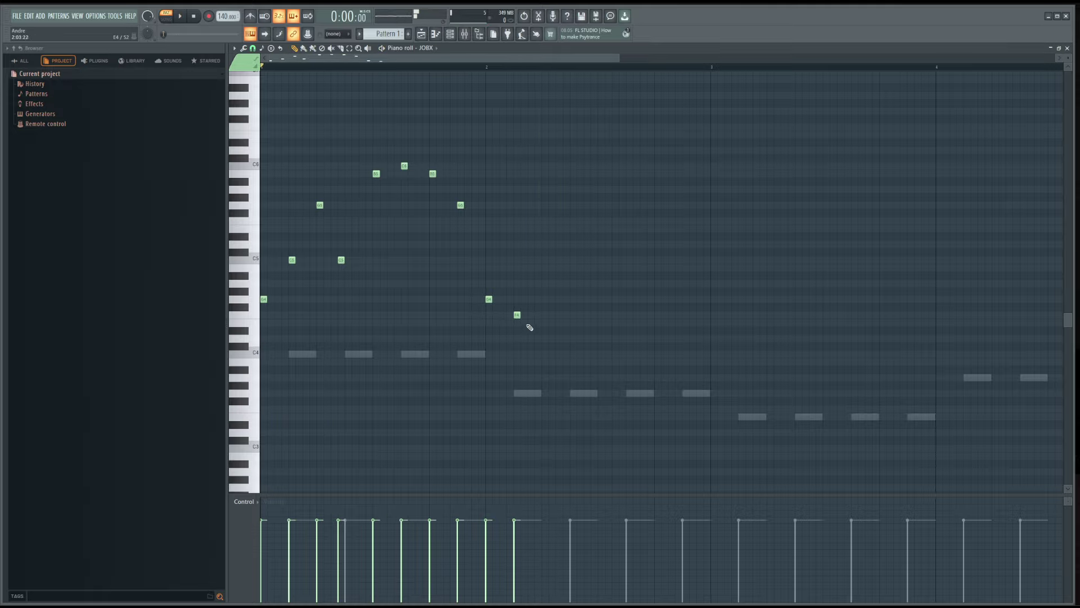
- Replace bar 2's second note with A4, continue with B4, C5, G4, B4, C5 and D5, and play back
right_click(517, 315)
key(space)
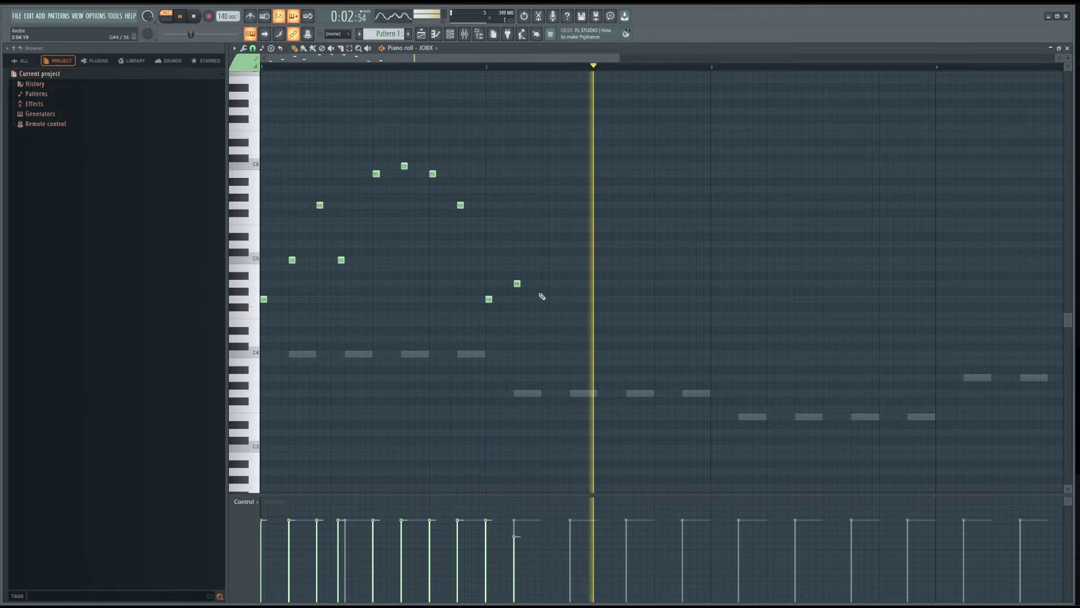
key(space)
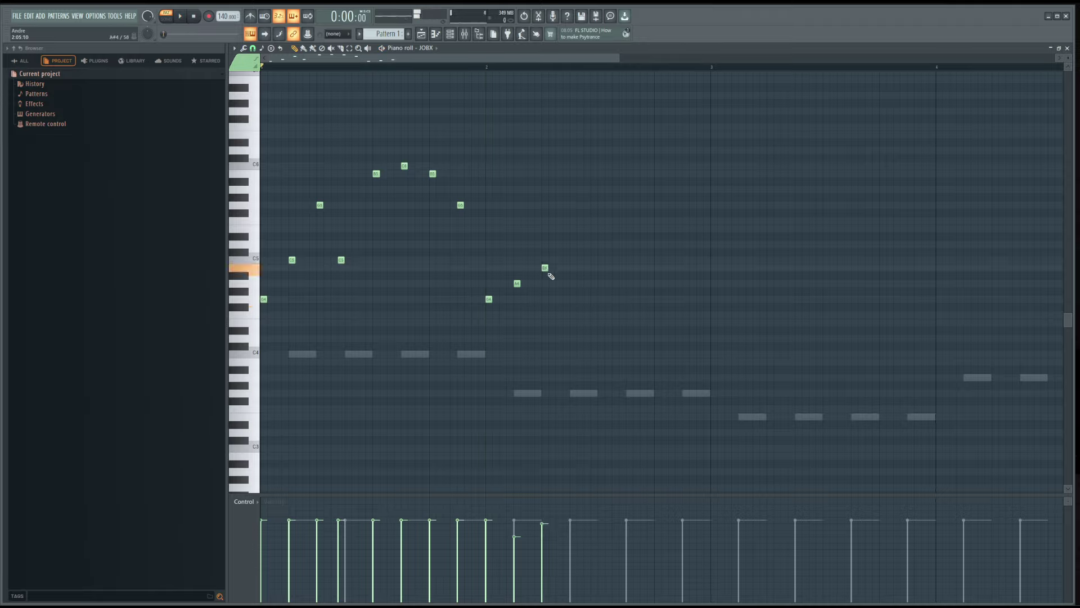
click(600, 283)
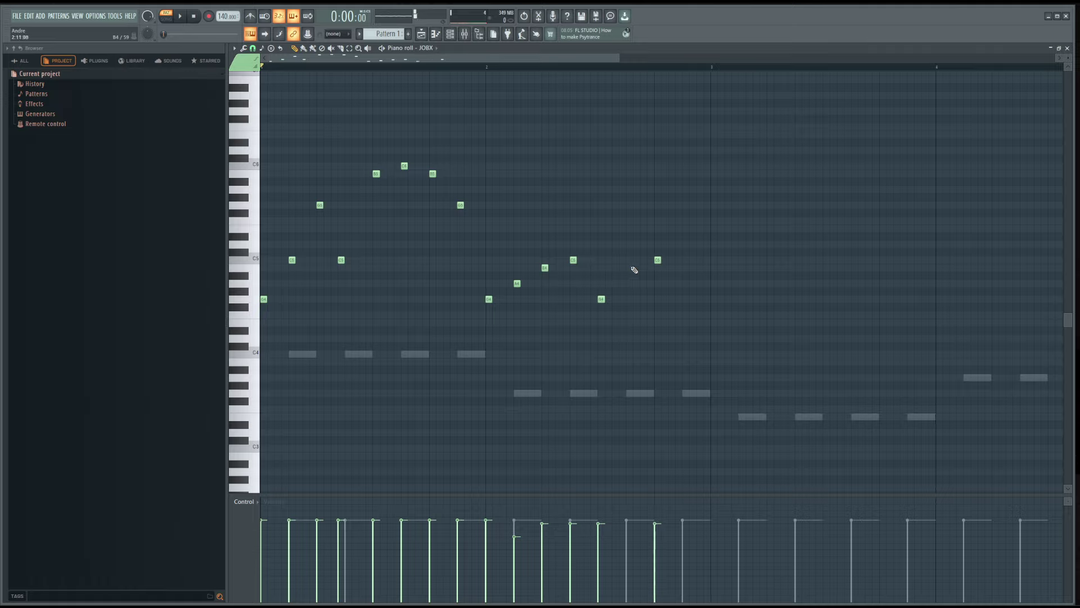
click(628, 268)
key(space)
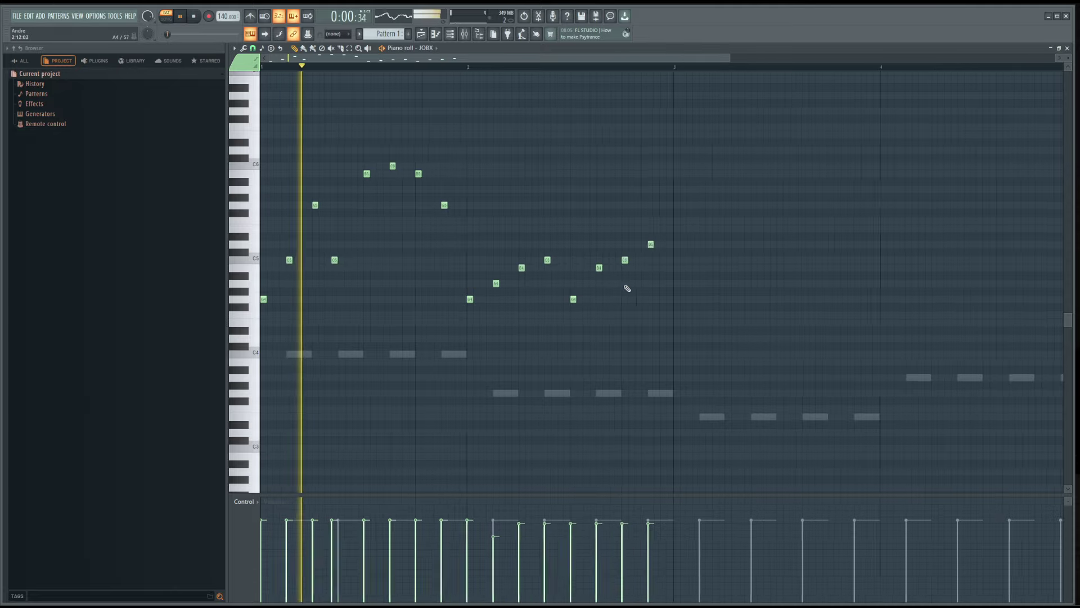
scroll(585, 297, down, 2)
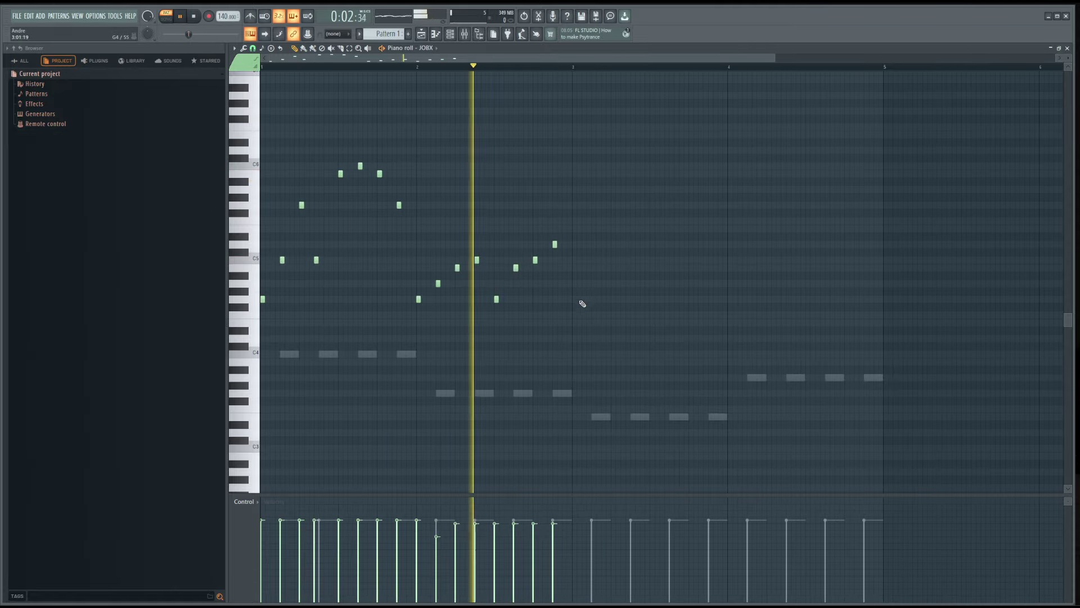
key(space)
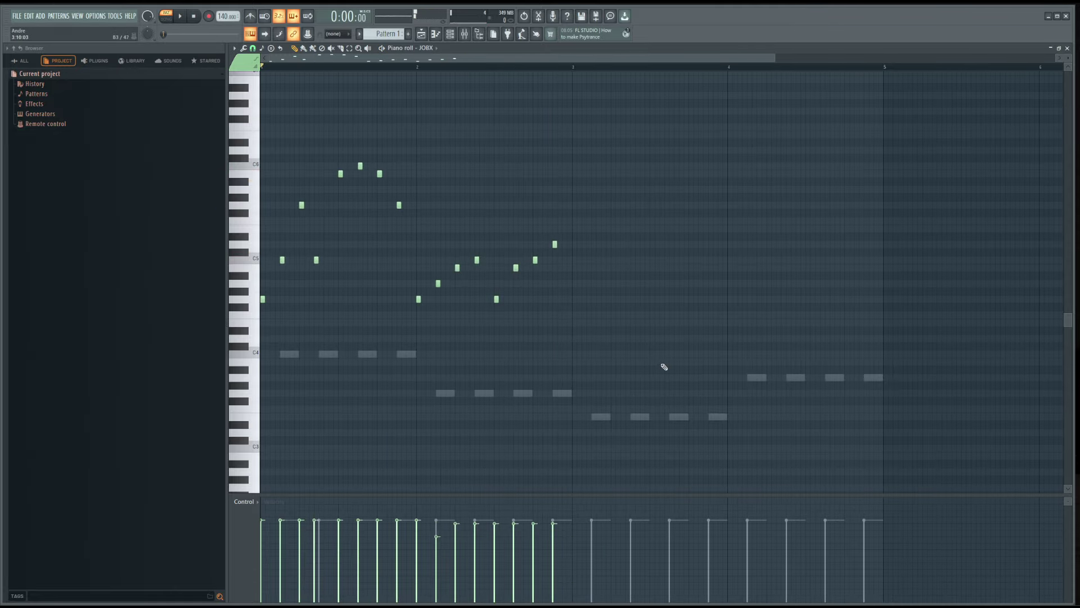
- Copy all the notes of bars 1 and 2 into bars 3 and 4 and play back the pattern
drag(692, 398, 253, 122)
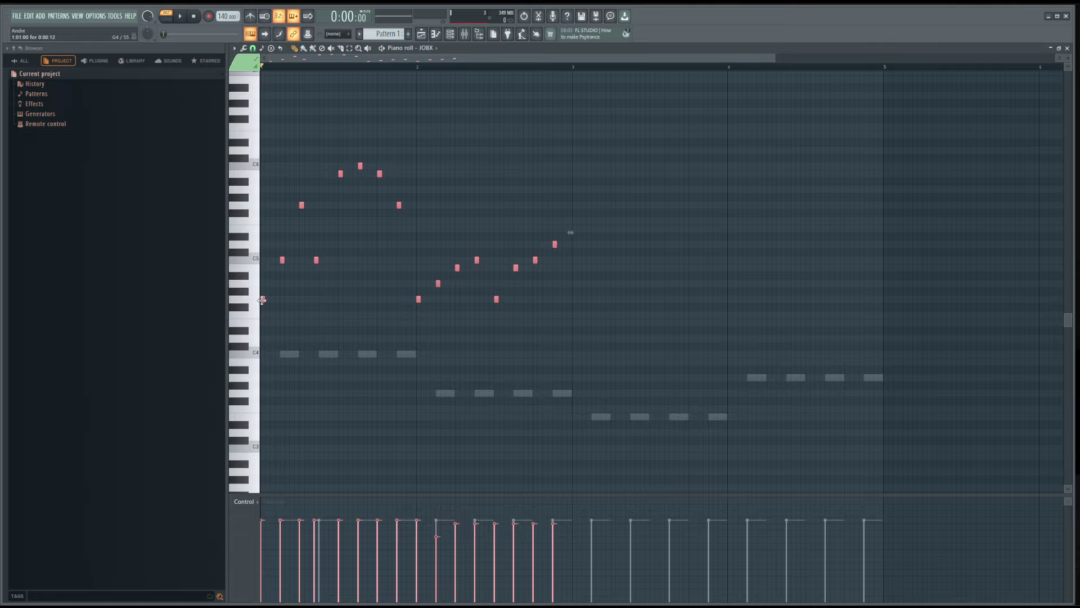
drag(262, 300, 574, 299)
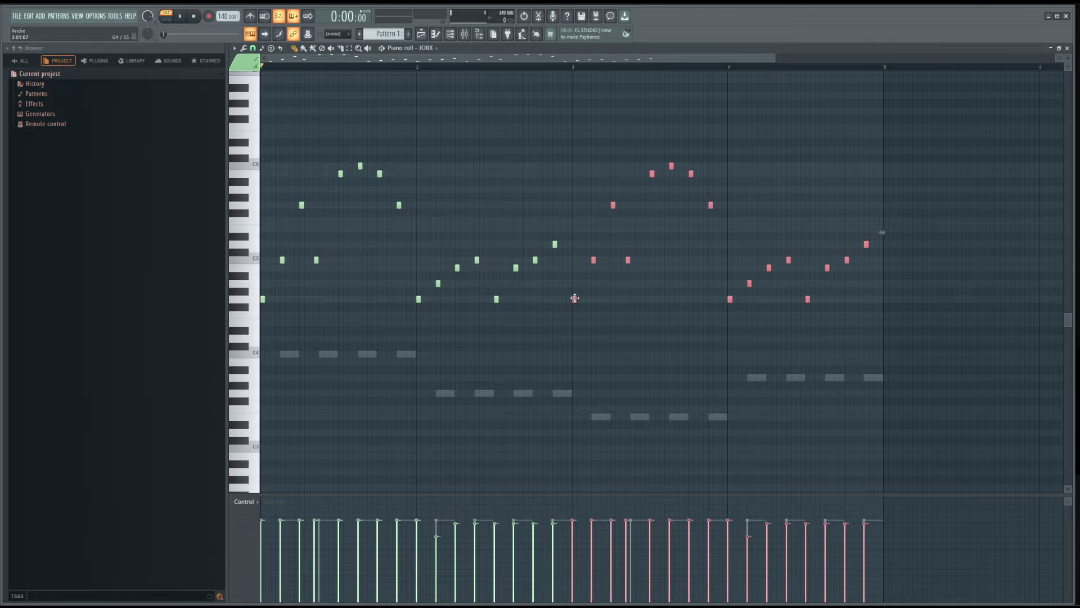
key(space)
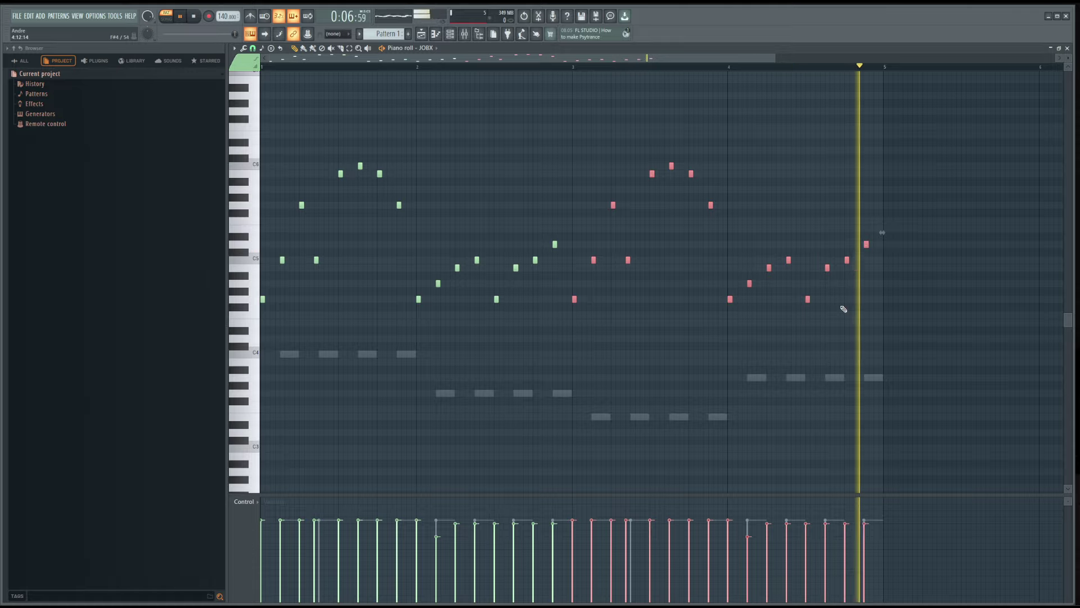
- Replace bar 4's notes with C5, D5, E5, D5, B4, D5, C5 and G5, play back, and close the piano roll
scroll(838, 317, up, 1)
drag(949, 318, 711, 225)
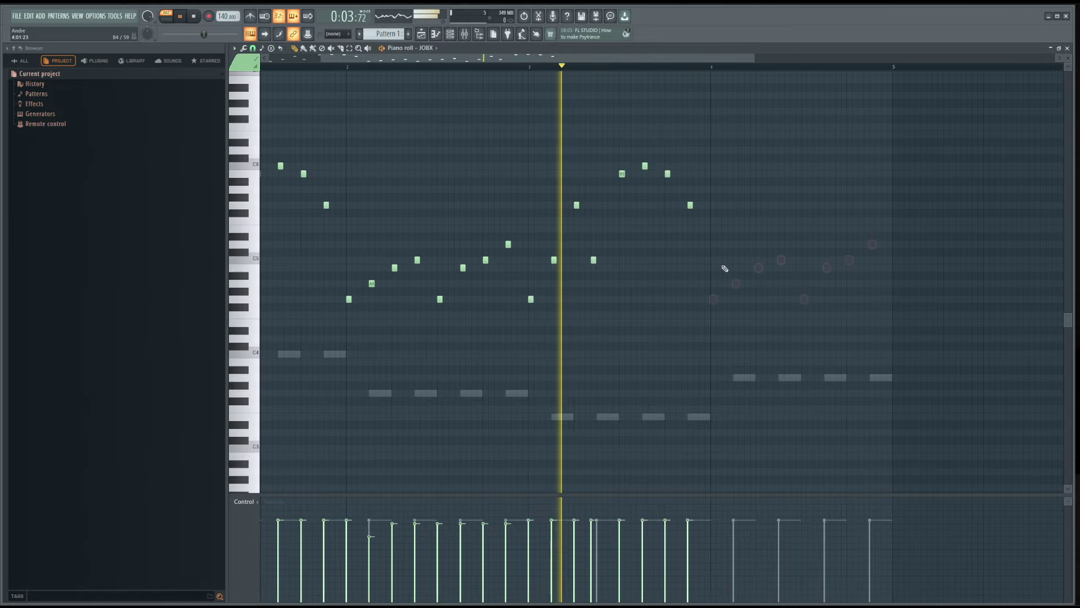
key(Delete)
click(713, 259)
key(space)
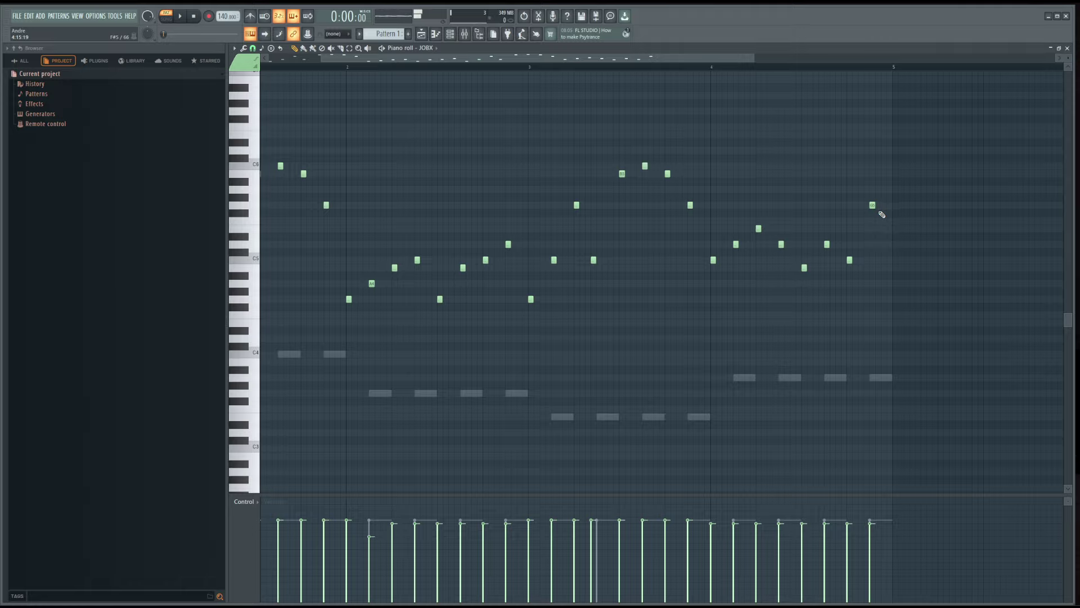
scroll(847, 243, down, 2)
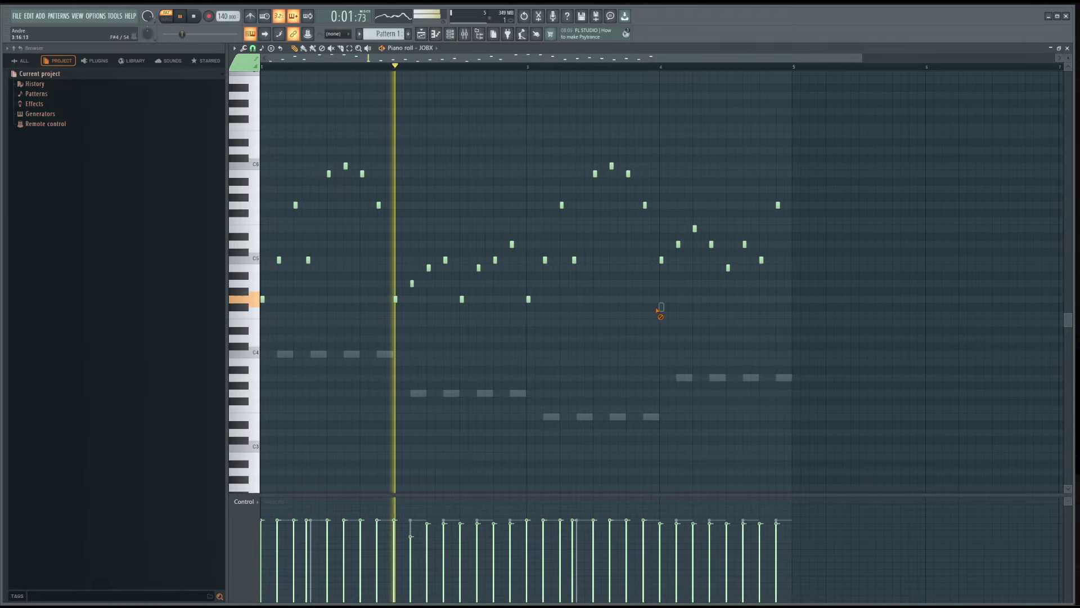
key(space)
click(1067, 49)
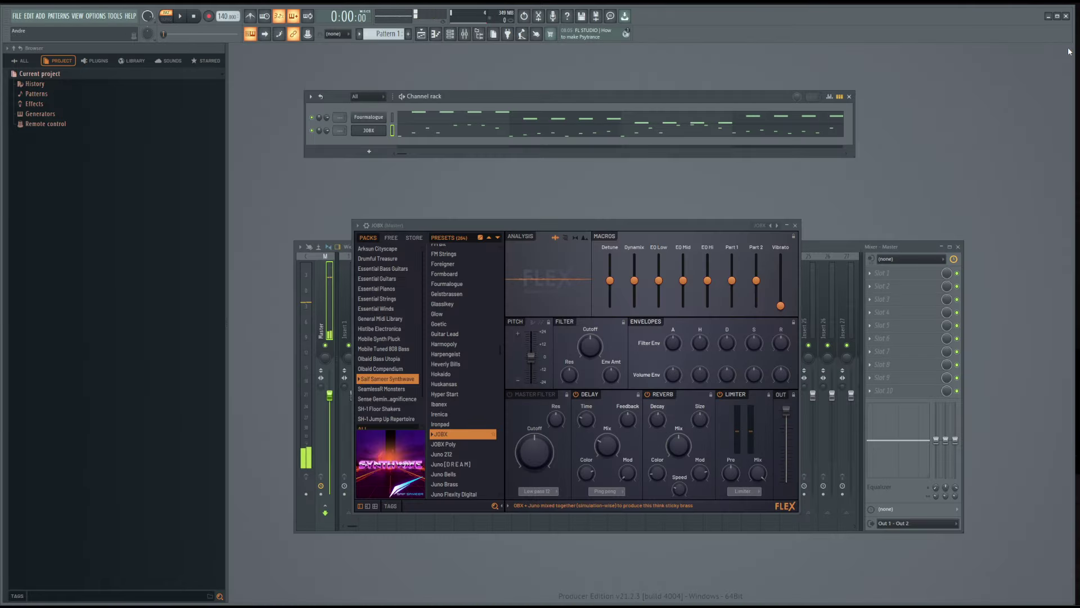
- Reopen the JOBX notes, shift the fourth note of bars 1 and 3 to step 7, and lower bar 4's fifth note to A4
right_click(385, 130)
click(411, 130)
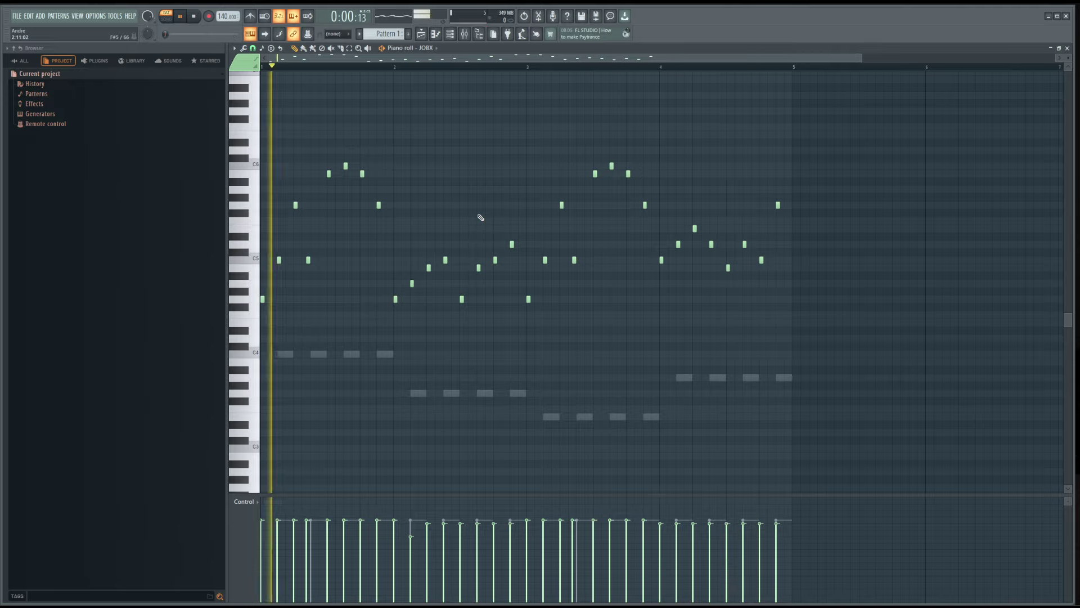
key(space)
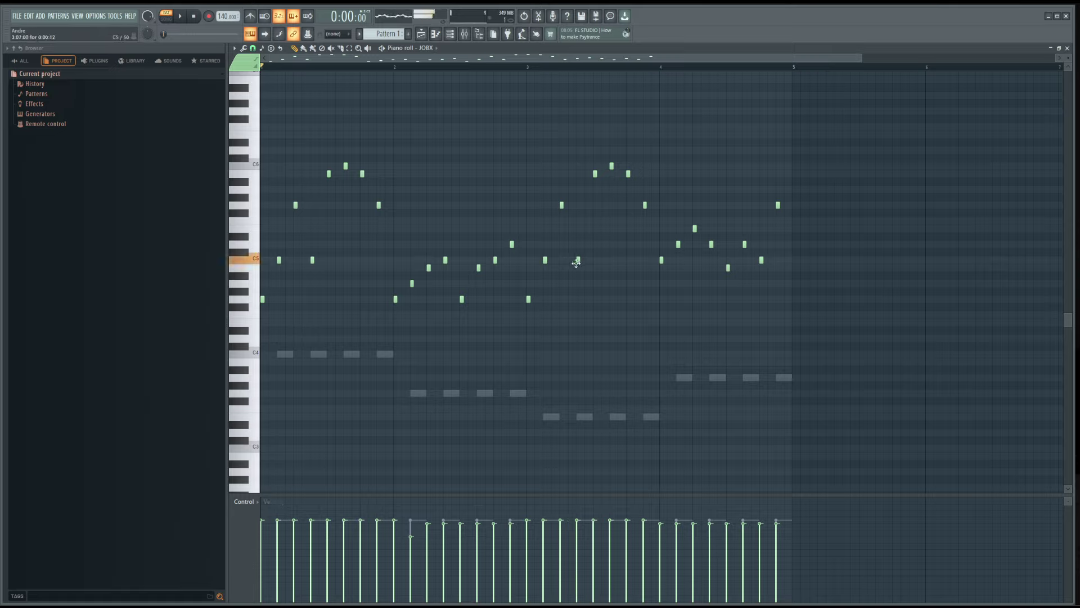
key(space)
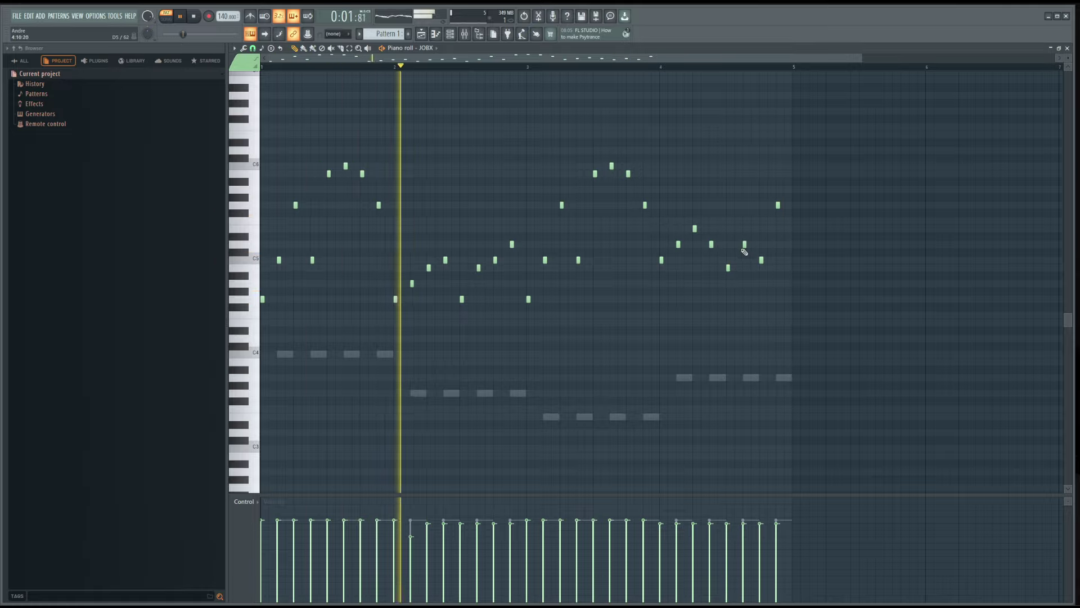
drag(728, 268, 728, 283)
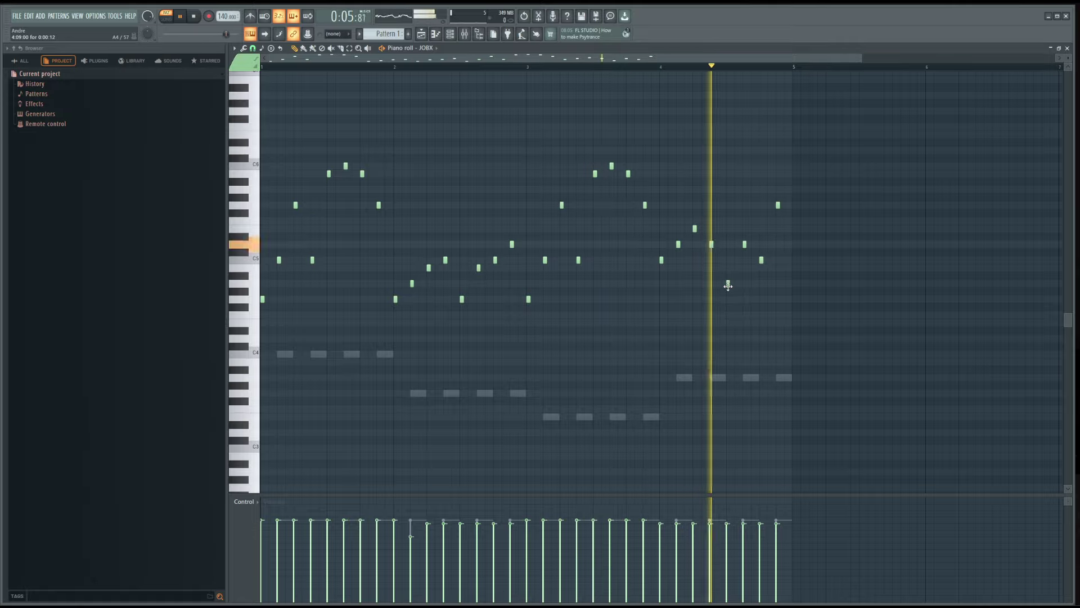
click(1068, 50)
key(space)
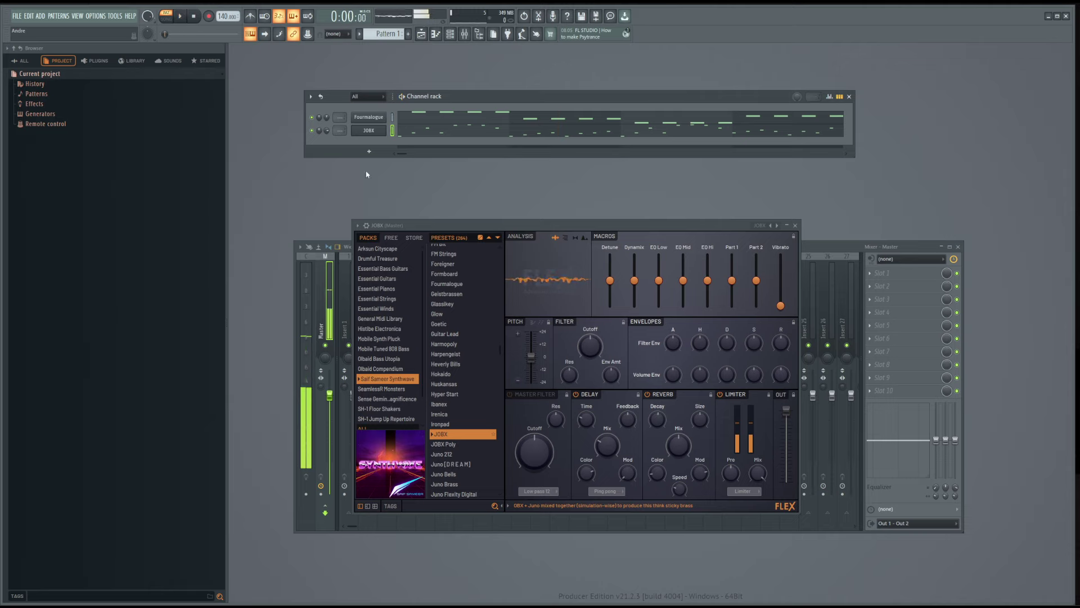
- Insert a new FLEX channel, filter the presets of all packs by "kick", and load Kick Factory
right_click(373, 137)
mouse_move(407, 189)
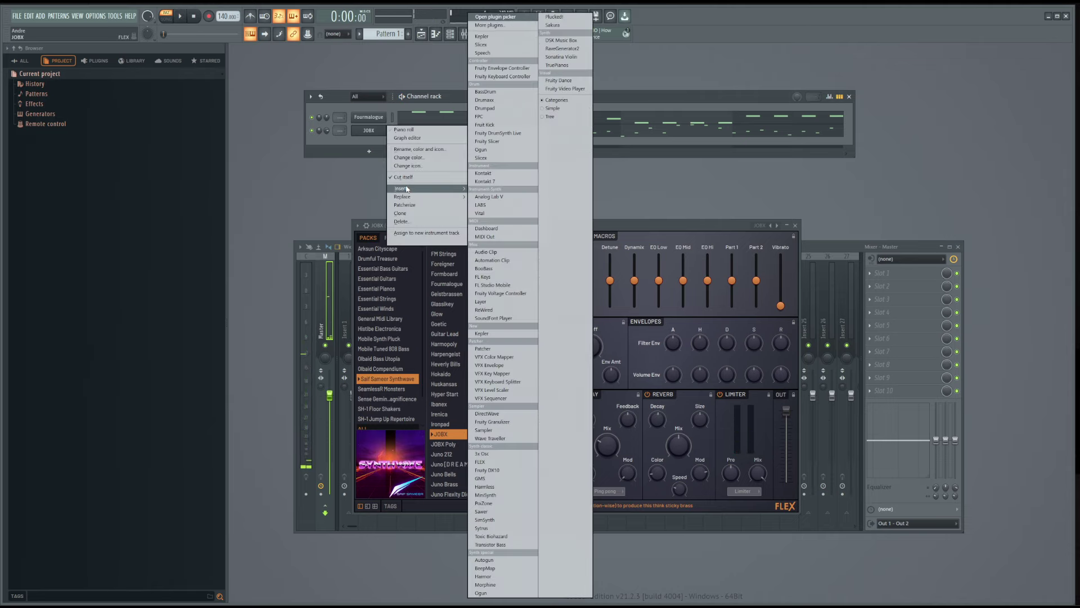
click(504, 463)
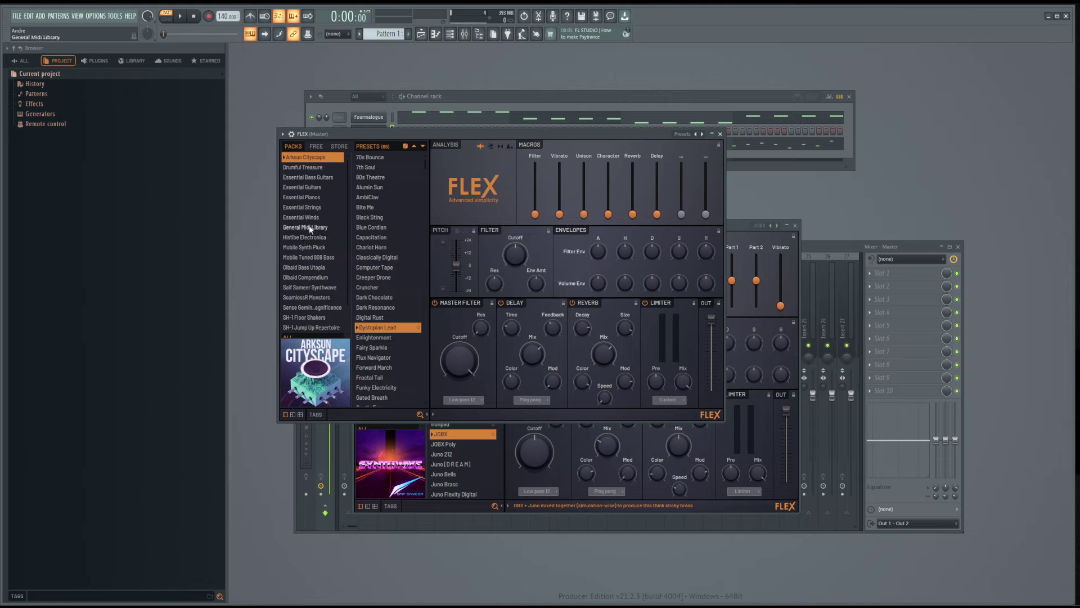
click(349, 415)
text(kick)
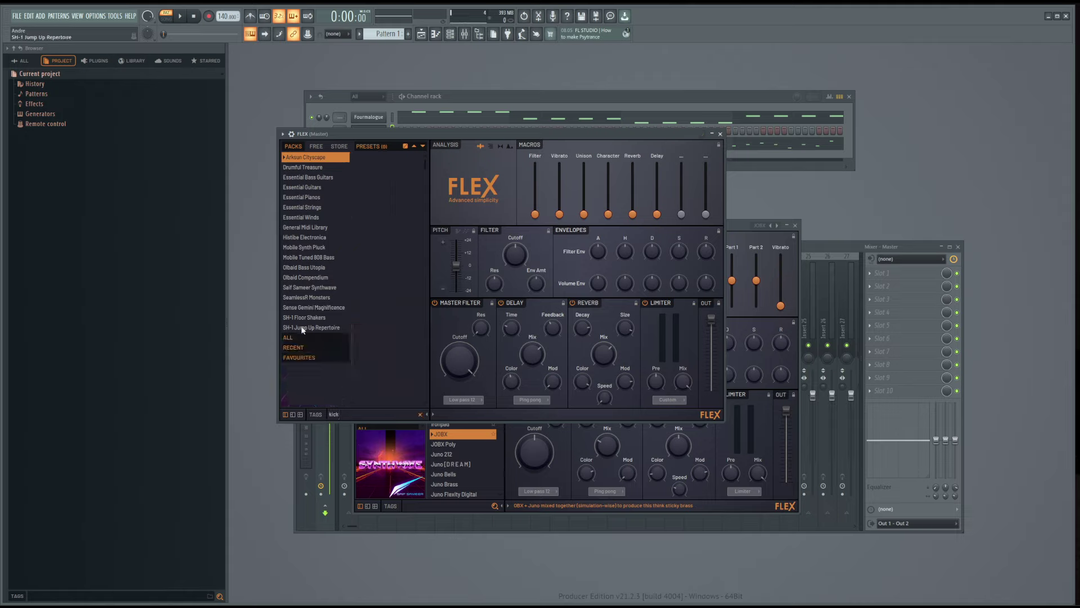
click(295, 338)
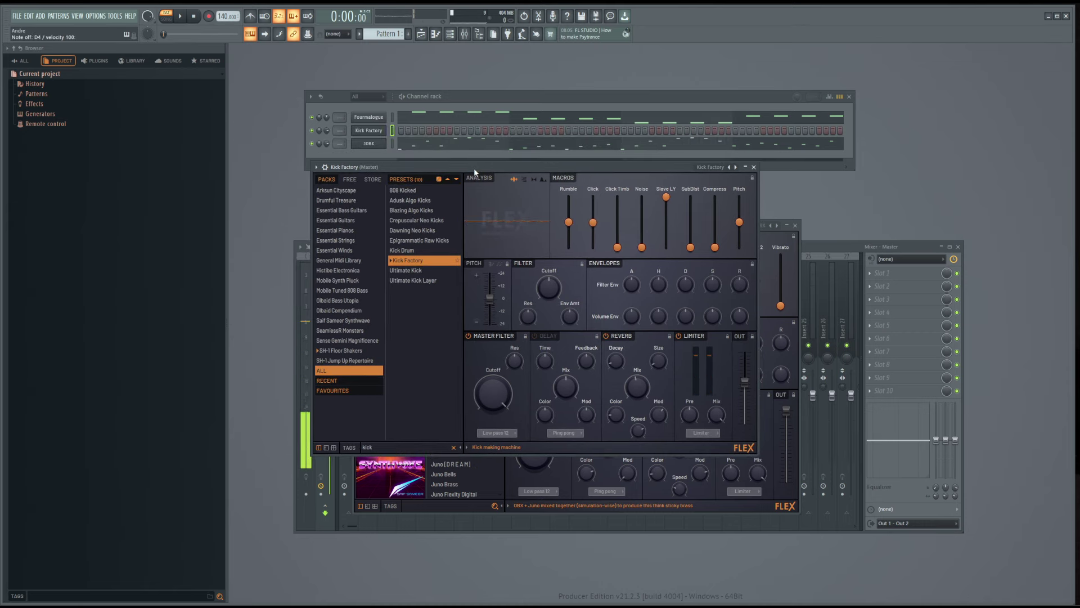
- Open the Kick Factory channel's piano roll, add a G4 note at the start of bar 1, and close it
right_click(384, 130)
click(417, 132)
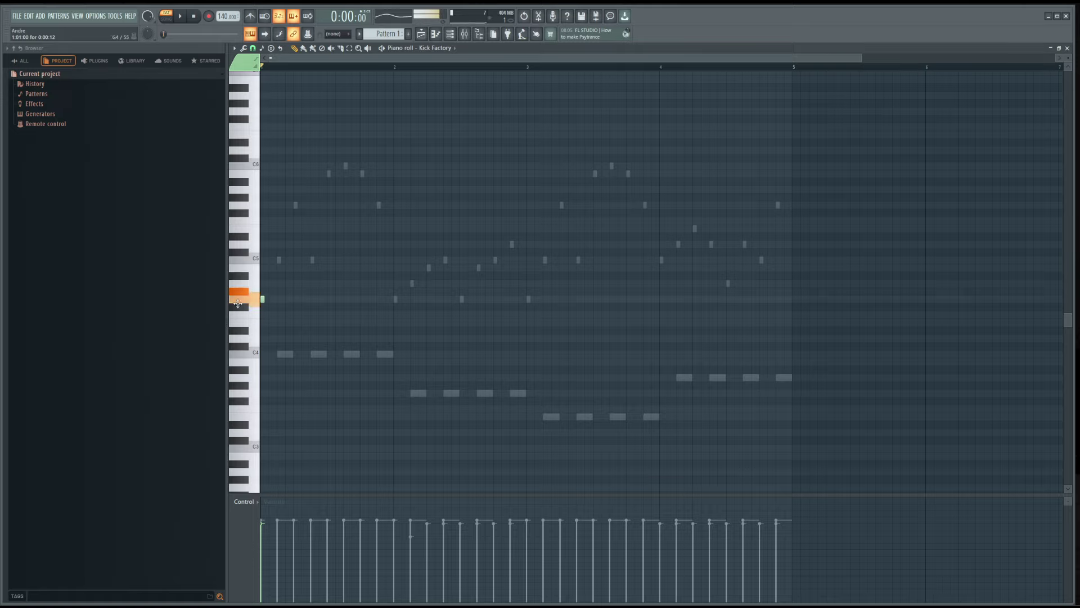
click(1067, 48)
- Audition the kick presets, including Dawning Neo Kicks, Adusk Algo Kicks, Ultimate Kick Layer and Ultimate Kick, and load Kick Drum
click(408, 250)
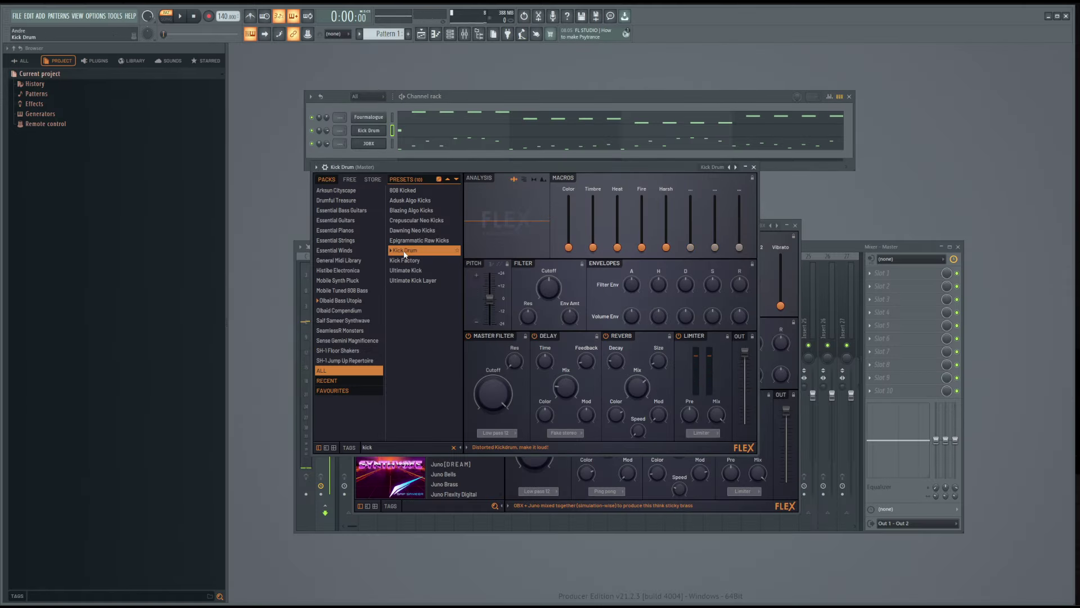
click(412, 240)
click(413, 230)
click(413, 220)
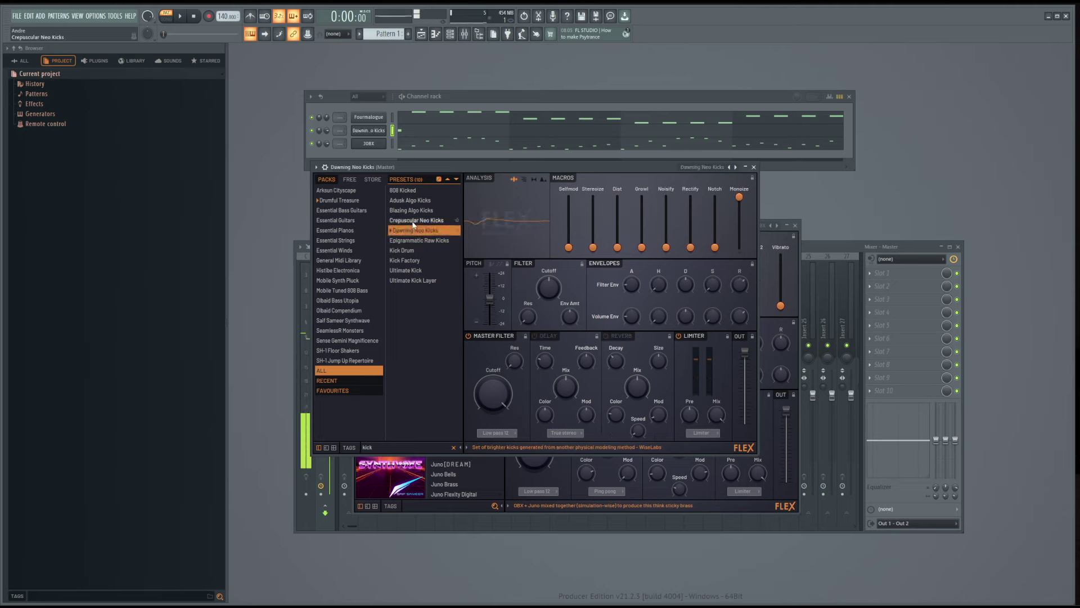
click(413, 210)
click(413, 200)
click(417, 270)
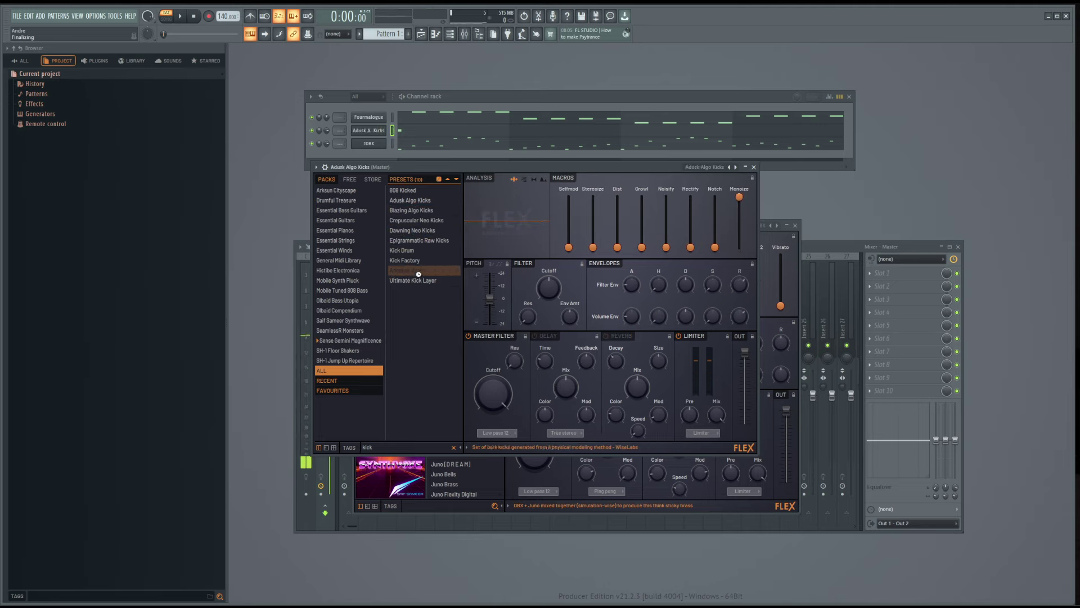
click(420, 280)
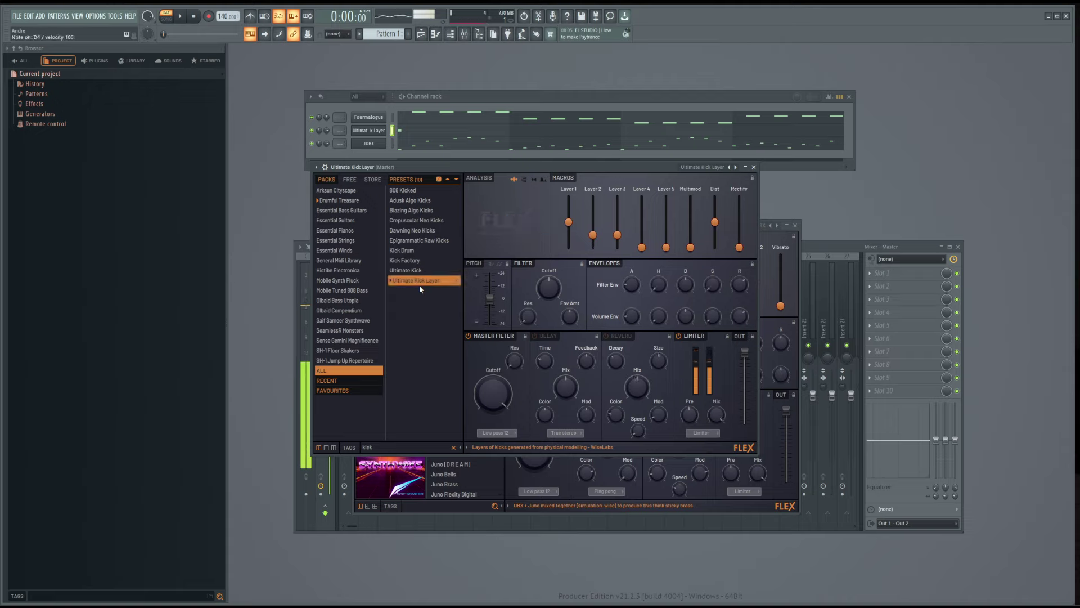
click(420, 274)
click(420, 261)
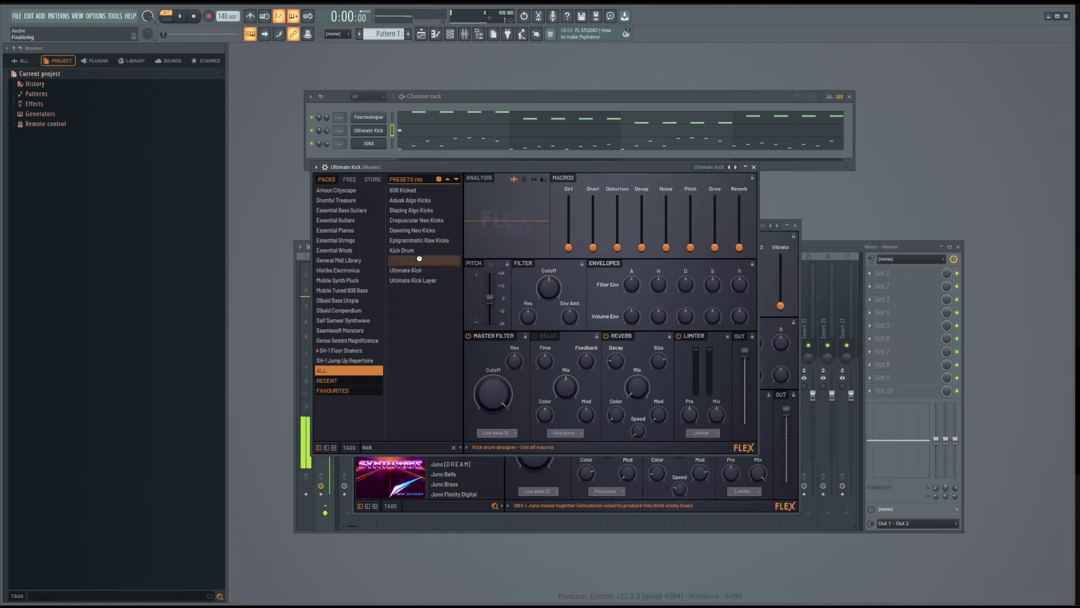
click(418, 251)
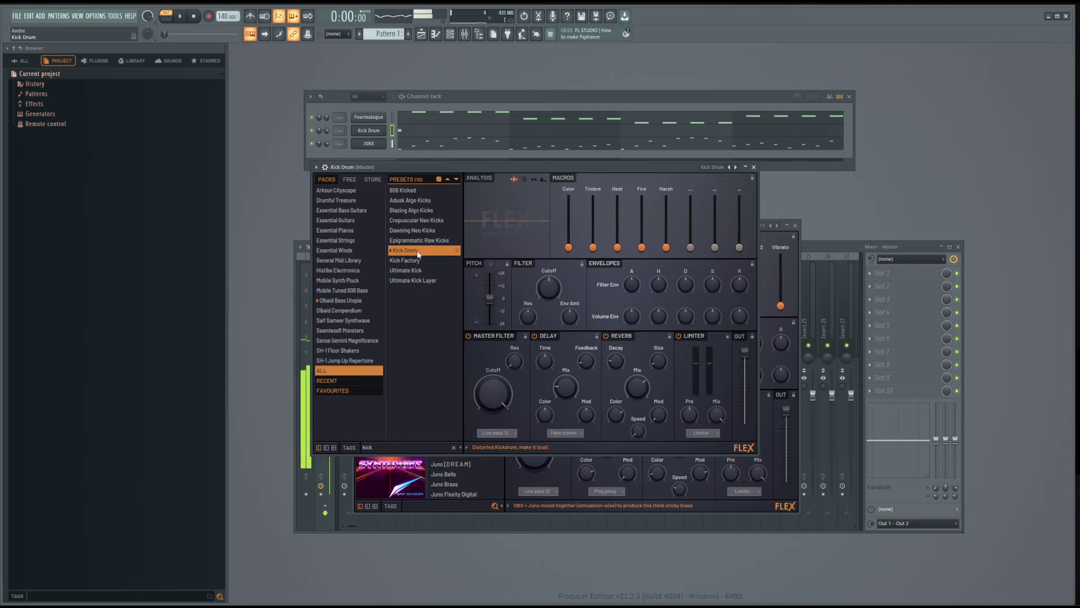
- Reopen the Kick Drum notes, move the first note to C4, and place one-step C4 notes on all four beats of bar 1
right_click(380, 130)
click(405, 130)
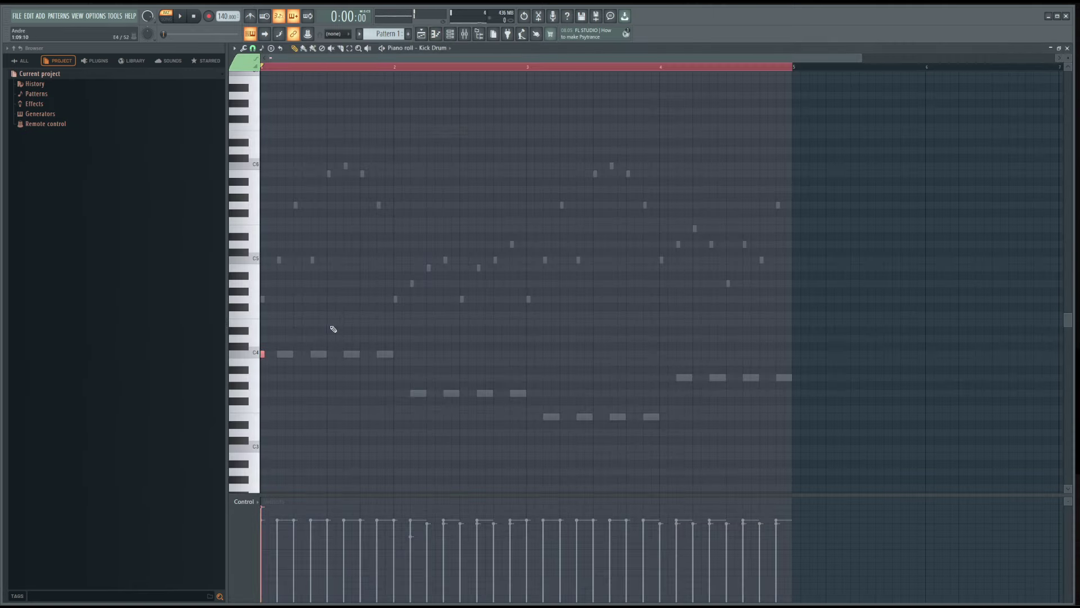
scroll(272, 357, up, 3)
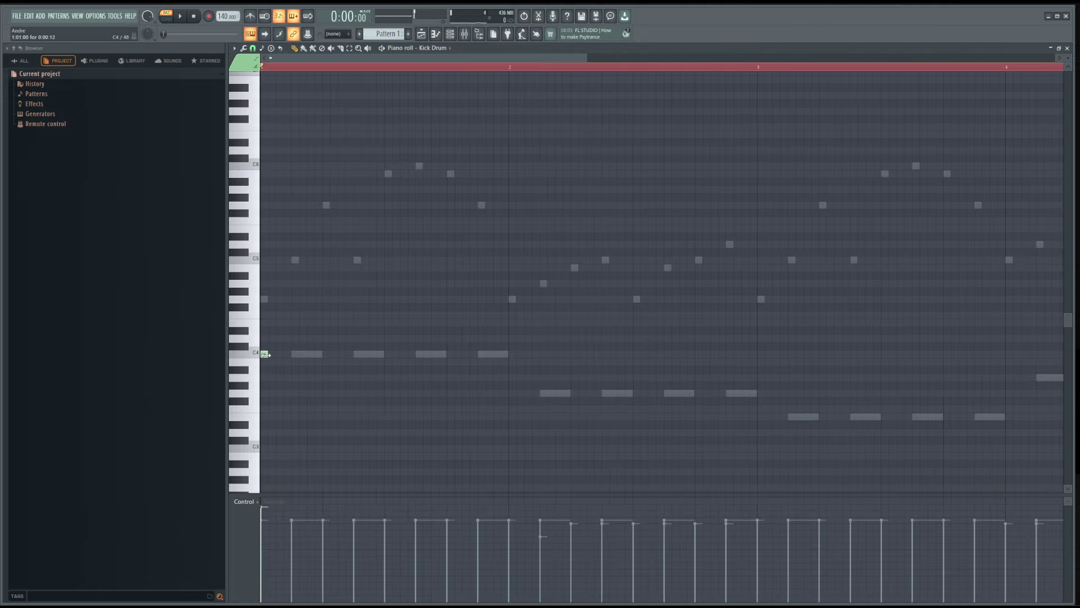
key(space)
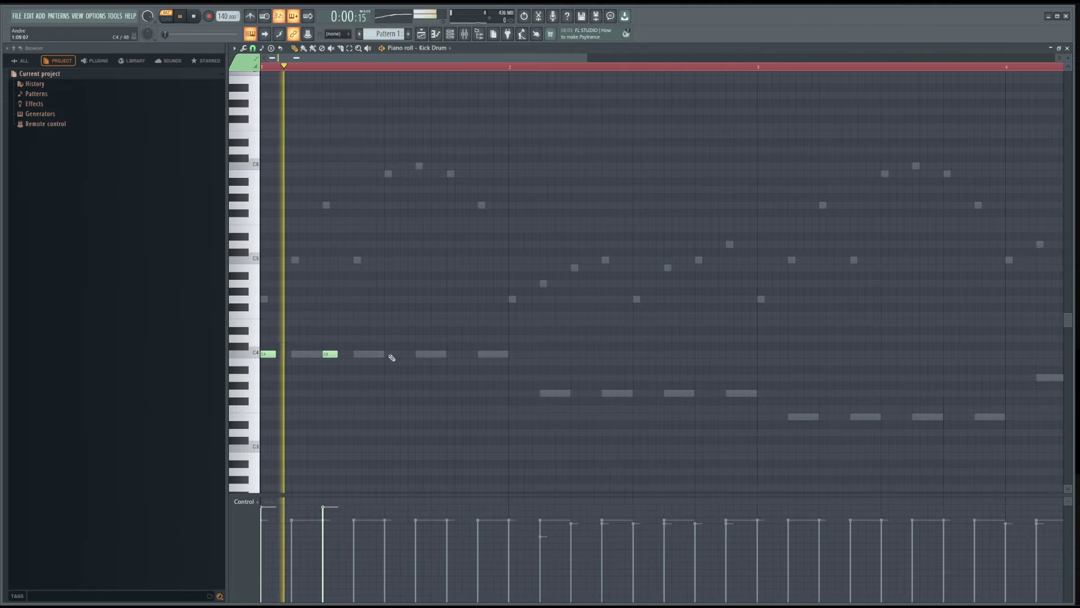
click(391, 354)
click(451, 354)
- Duplicate bar 1's kick notes through bars 2 to 4, play back the pattern, and close the piano roll
drag(574, 380, 262, 345)
key(ctrl+b)
key(space)
scroll(628, 398, down, 2)
drag(658, 402, 261, 344)
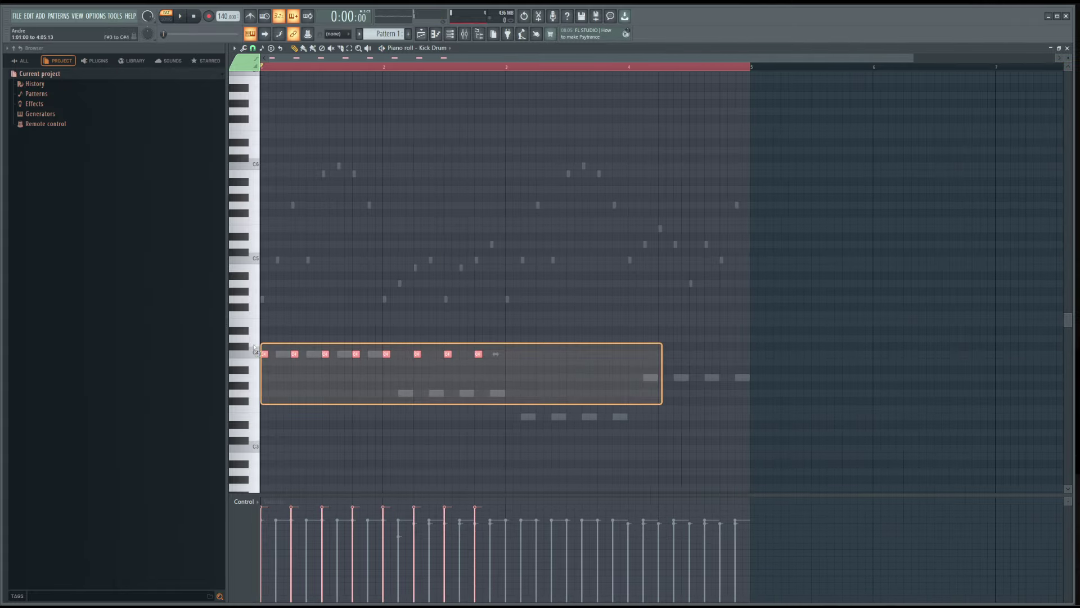
key(ctrl+b)
key(space)
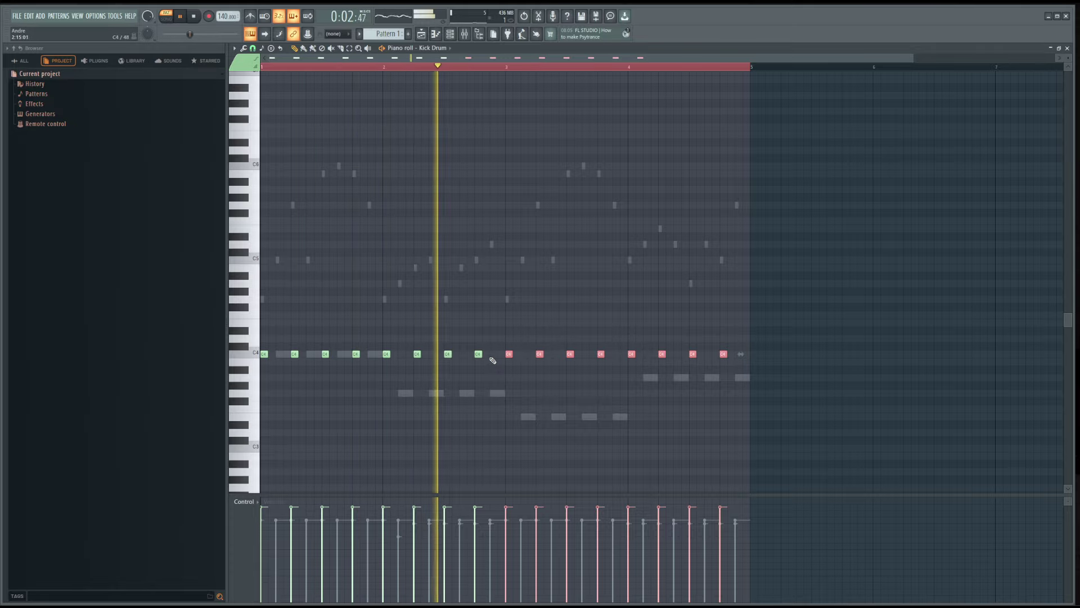
click(1067, 49)
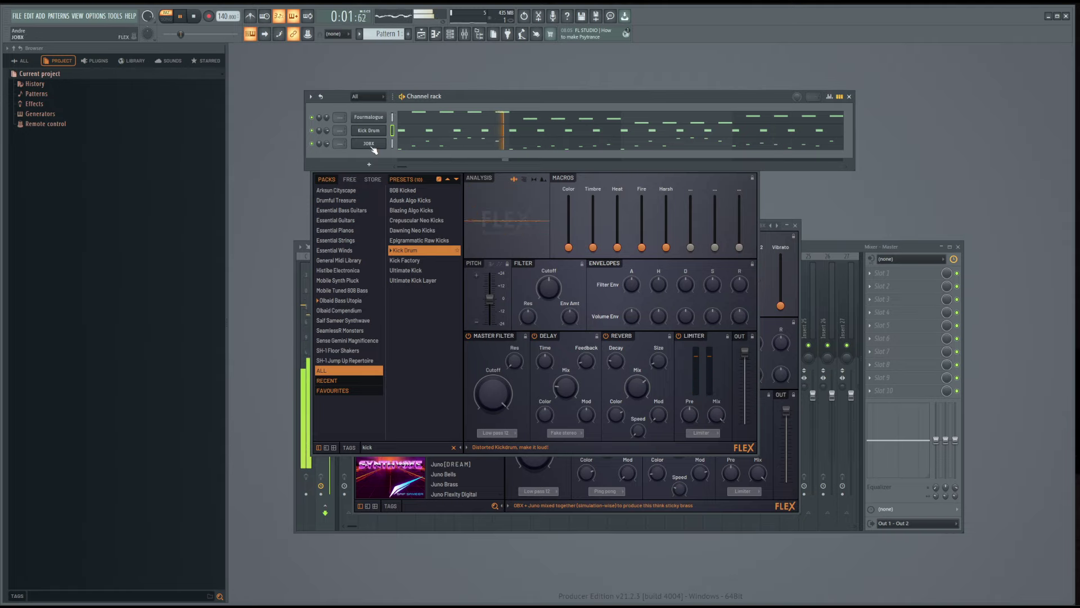
key(space)
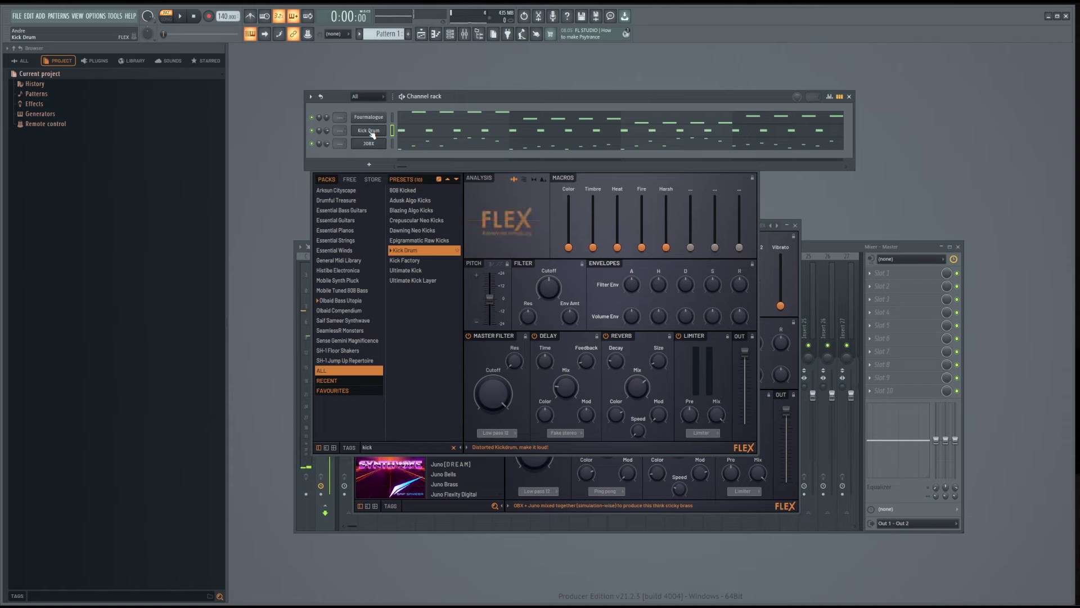
- Clone the Kick Drum channel and list the presets of all packs in the clone
right_click(371, 133)
click(427, 213)
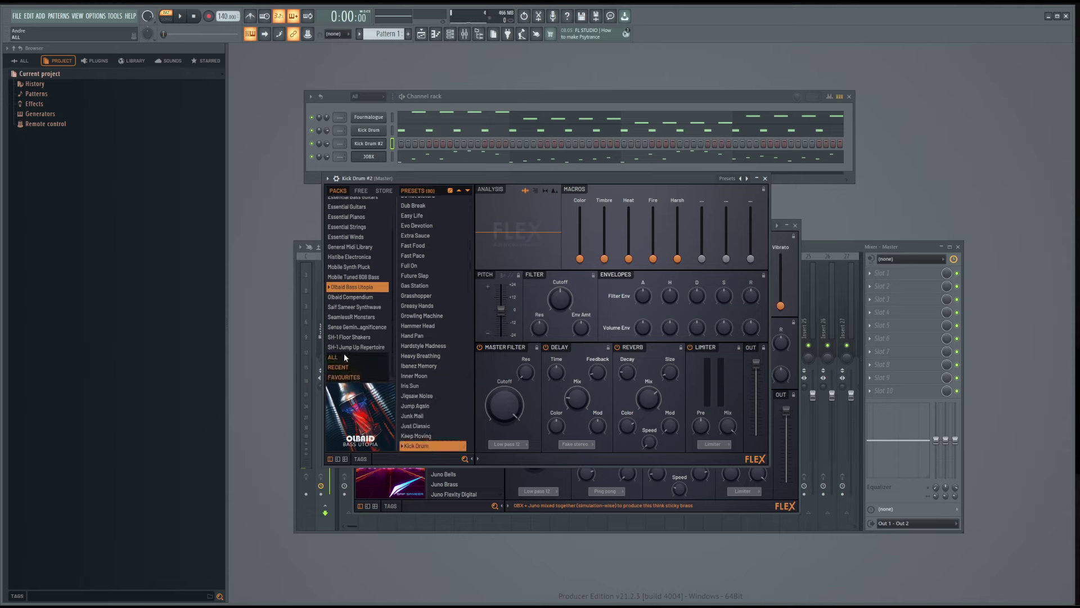
click(344, 357)
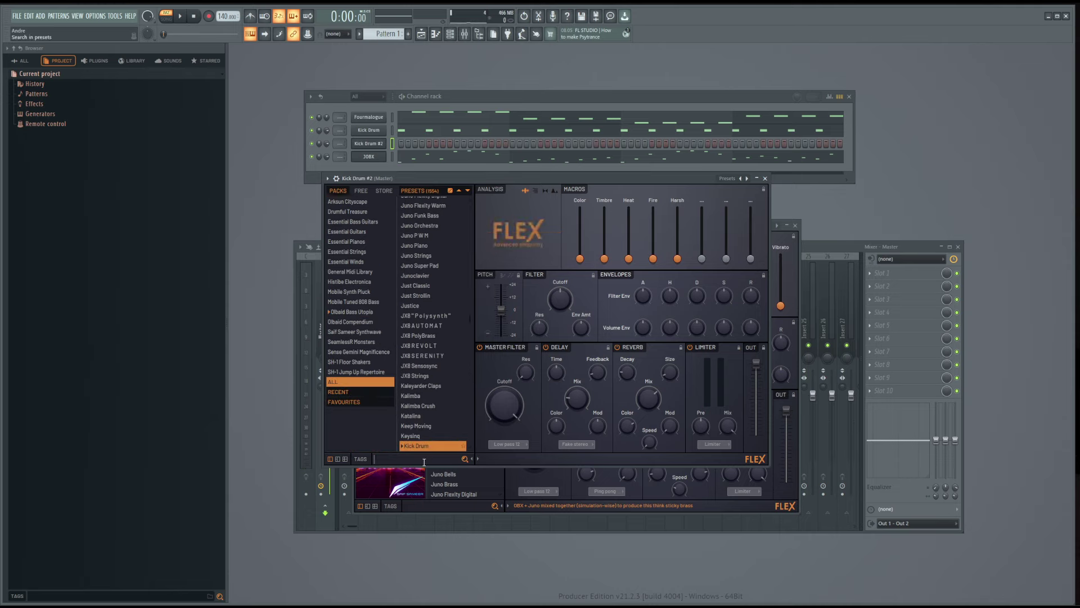
- Search the presets for "drums", load Drums Menu, and move its plugin window clear of the channel rack
text(hih)
key(BackSpace)
key(BackSpace)
key(BackSpace)
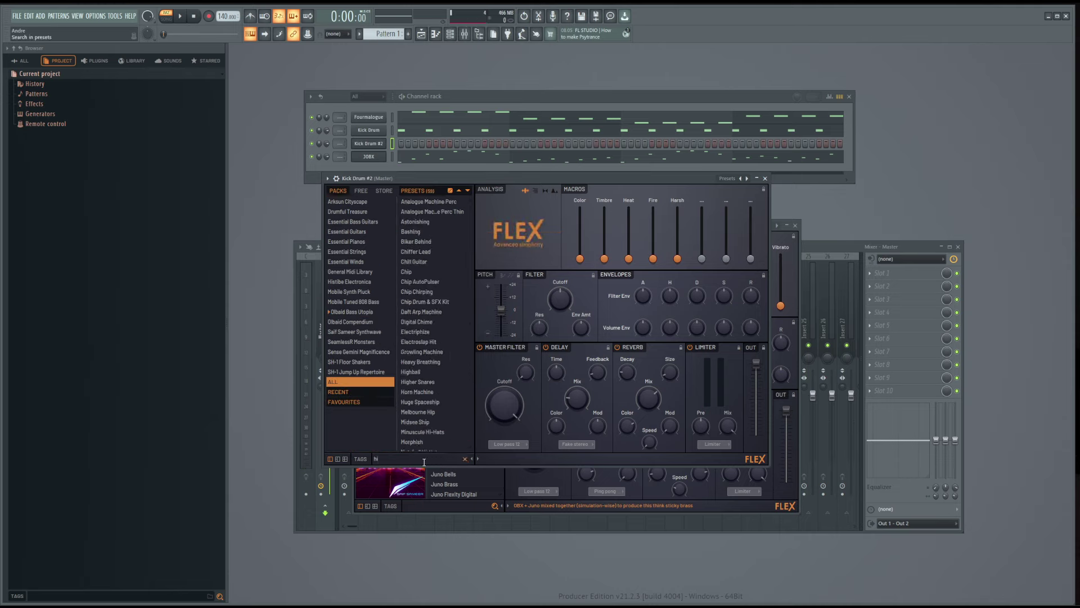
text(drums)
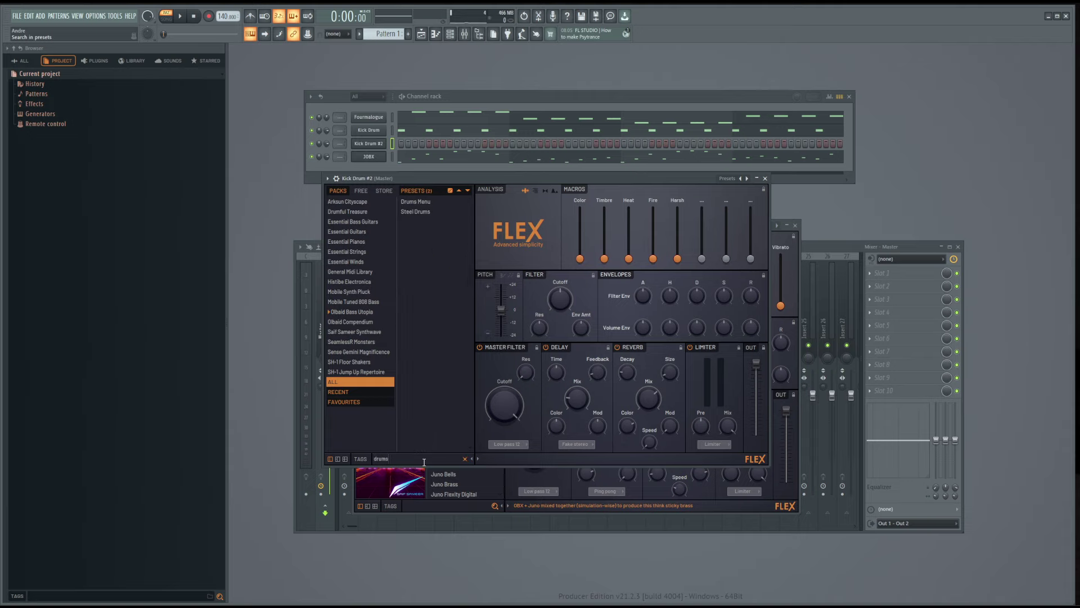
click(426, 204)
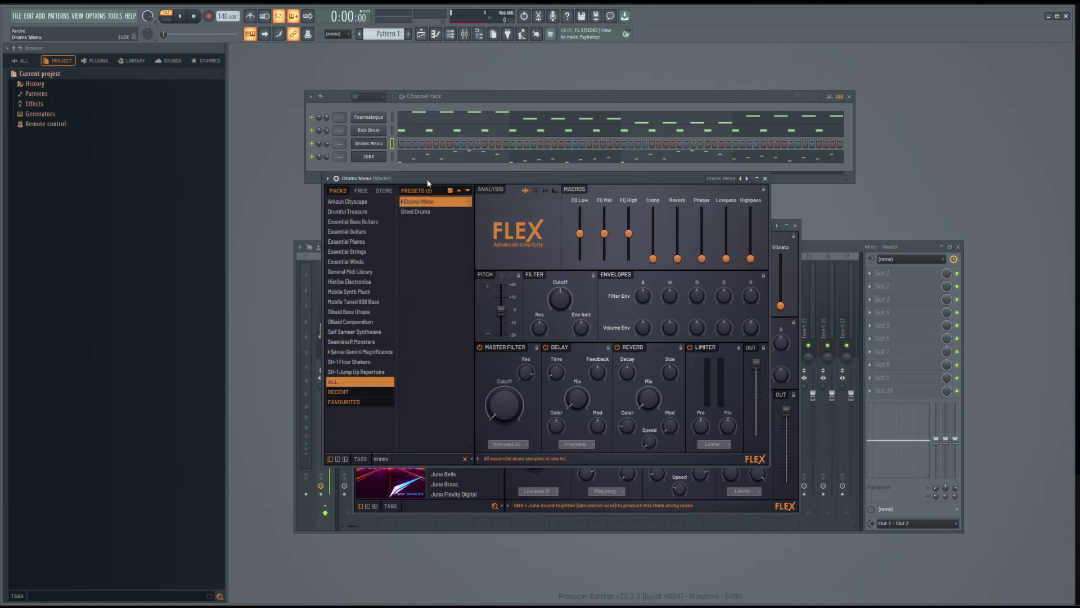
drag(429, 179, 446, 197)
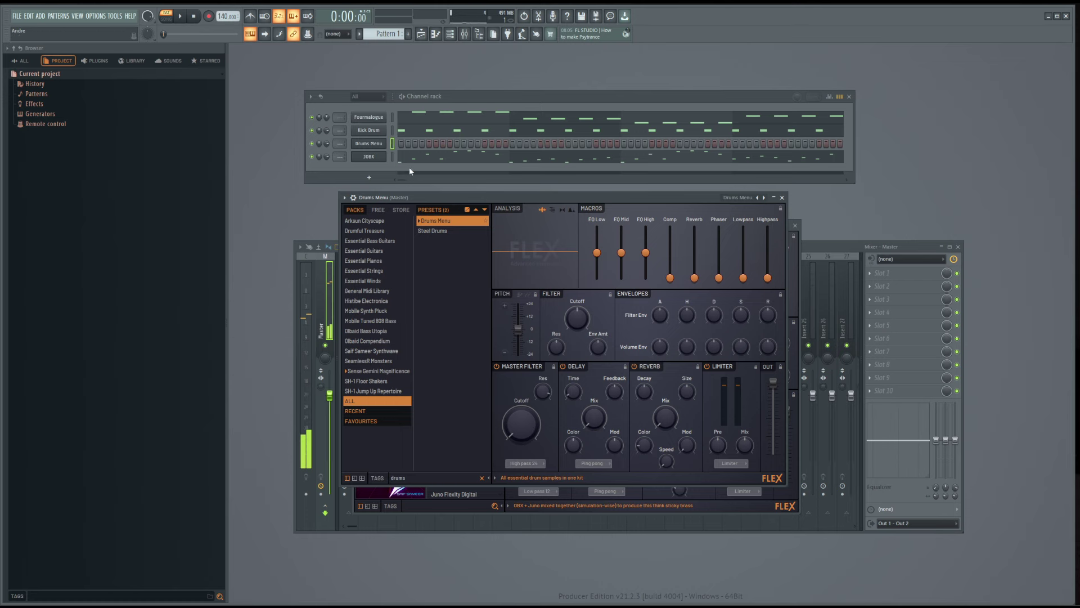
- Open the Drums Menu channel's piano roll and audition its drum sounds
right_click(384, 141)
click(416, 145)
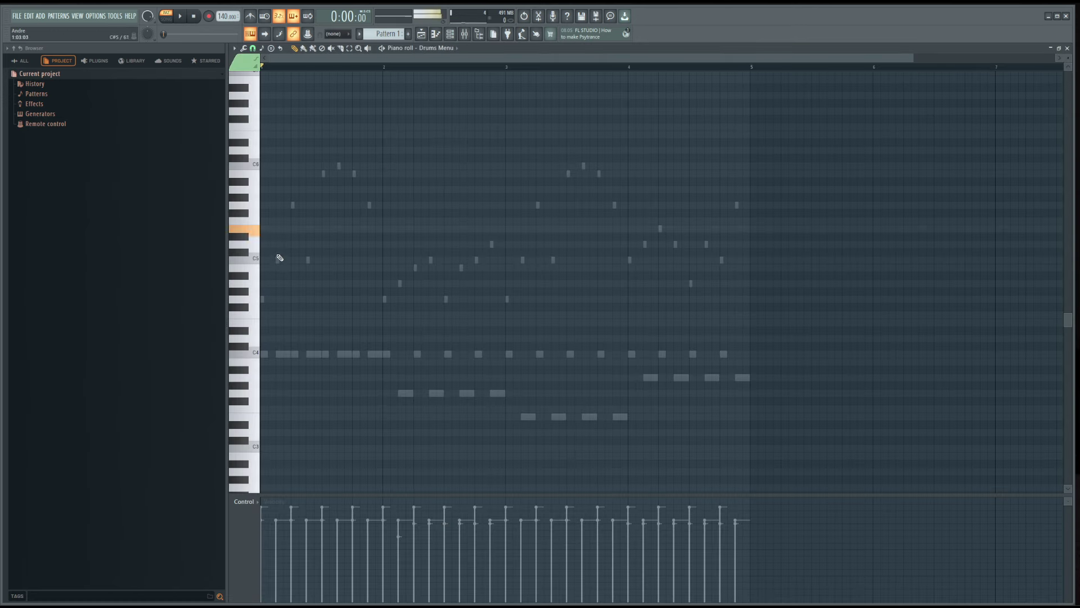
key(z)
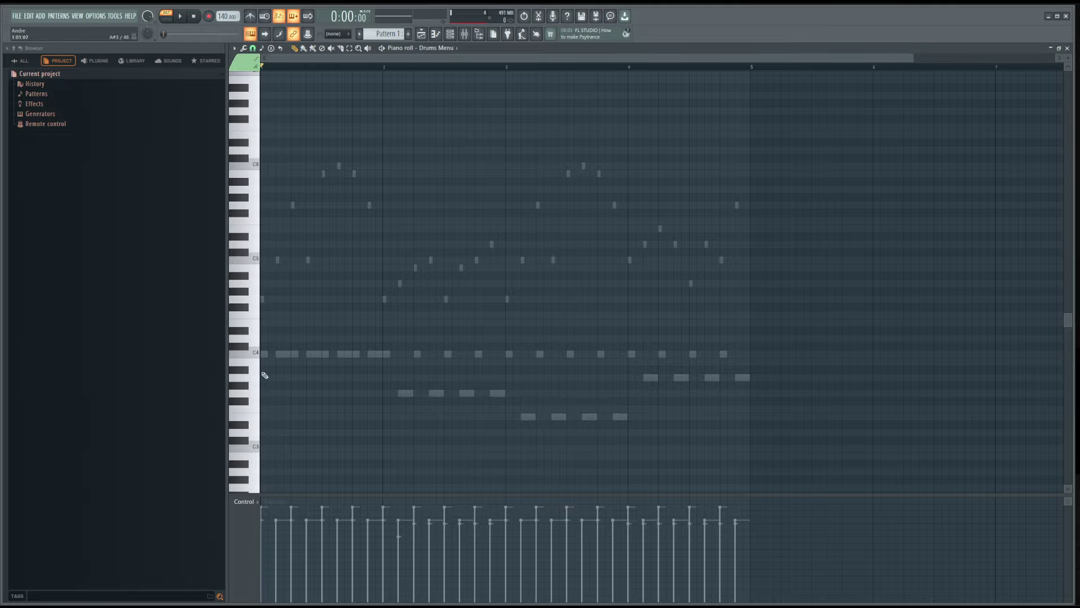
- Place C4 notes on all four offbeats of bar 1 in the Drums Menu channel
scroll(264, 375, up, 5)
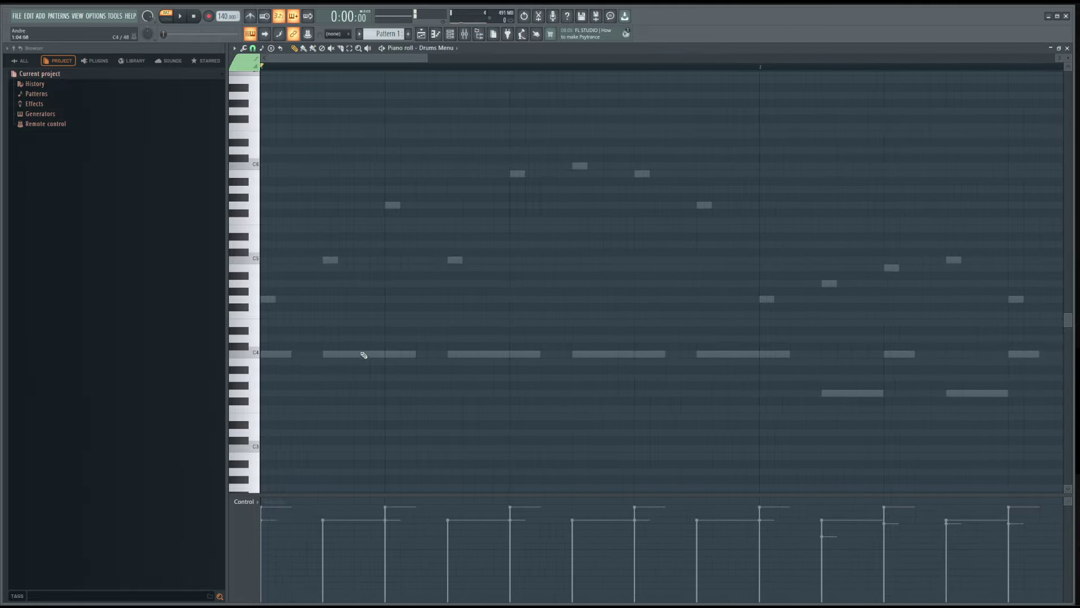
click(337, 355)
click(464, 353)
drag(537, 374, 322, 350)
scroll(318, 363, down, 3)
key(ctrl+b)
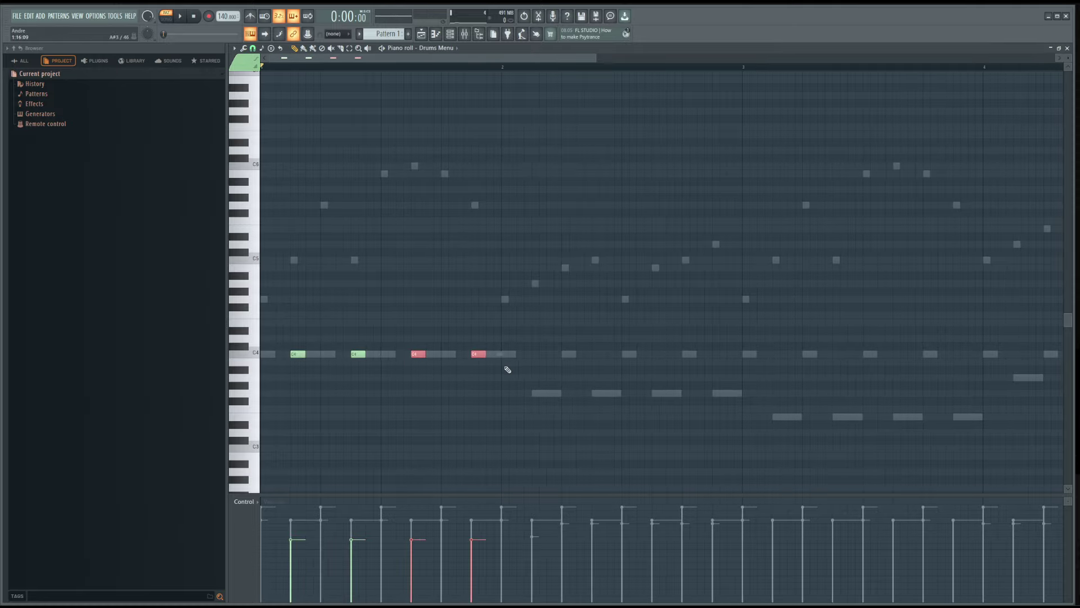
- Duplicate the offbeat C4 notes into bars 2 to 4 and play back the pattern
mouse_move(552, 368)
mouse_down()
mouse_move(292, 352)
mouse_move(565, 355)
mouse_move(536, 354)
mouse_up()
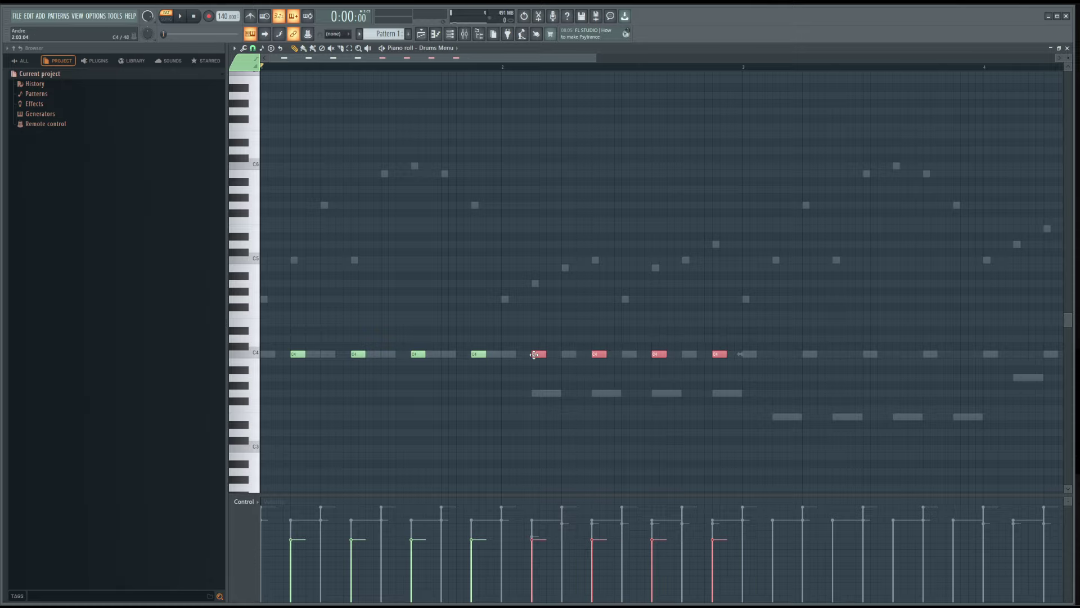
scroll(725, 393, down, 2)
drag(732, 398, 656, 358)
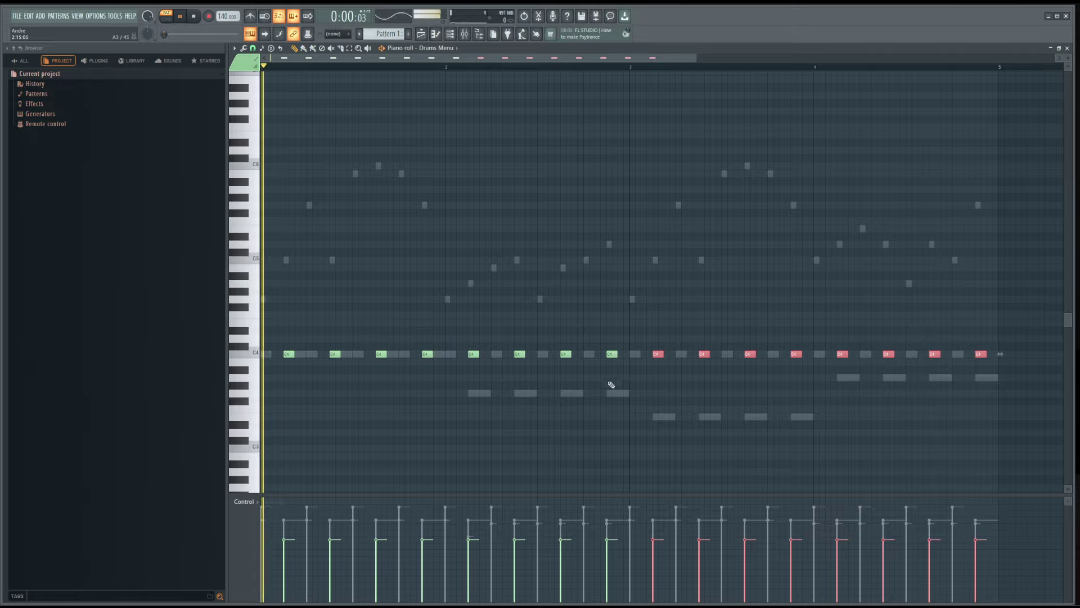
key(space)
key(space)
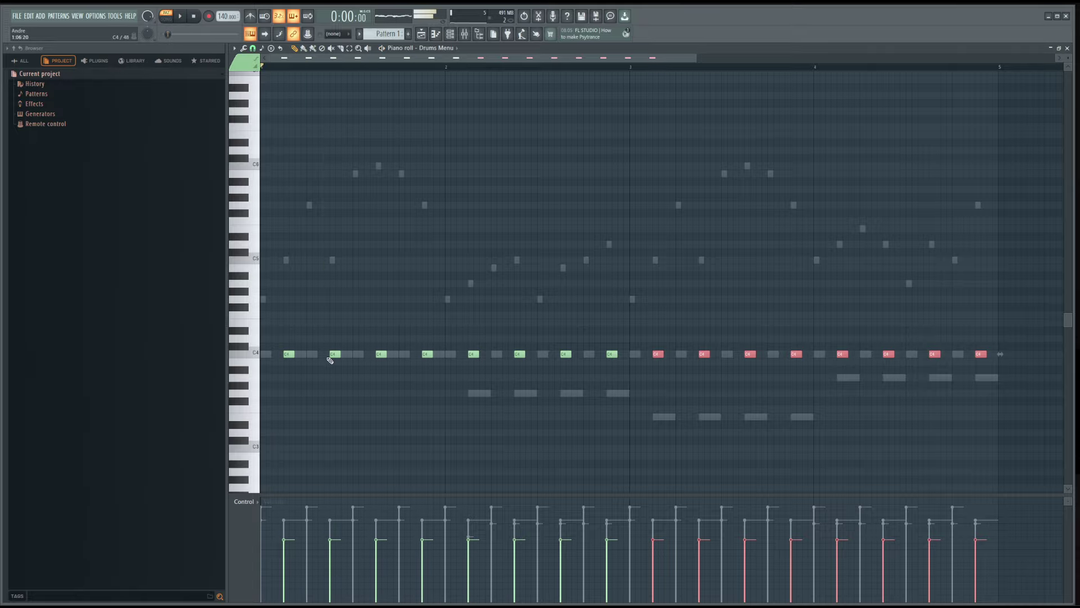
- Delete all the offbeat C4 notes from the four bars
scroll(315, 359, down, 2)
ctrl+drag(819, 371, 270, 340)
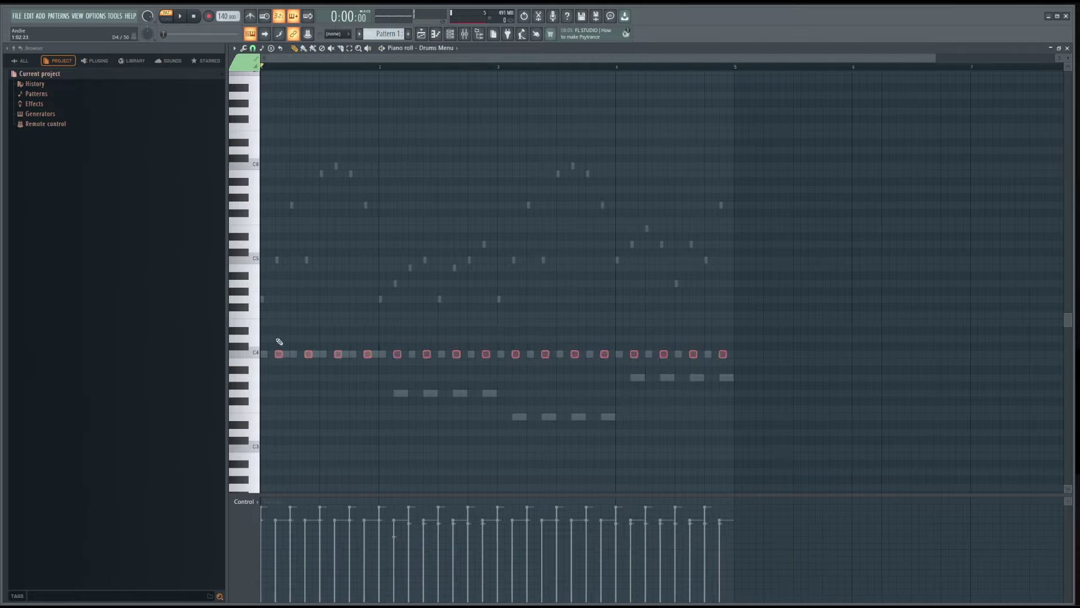
key(Delete)
- Place C4 notes on beats 2 and 4 of bar 1, duplicate them through bar 4, and play back
click(290, 358)
click(350, 354)
ctrl+drag(409, 374, 648, 354)
key(space)
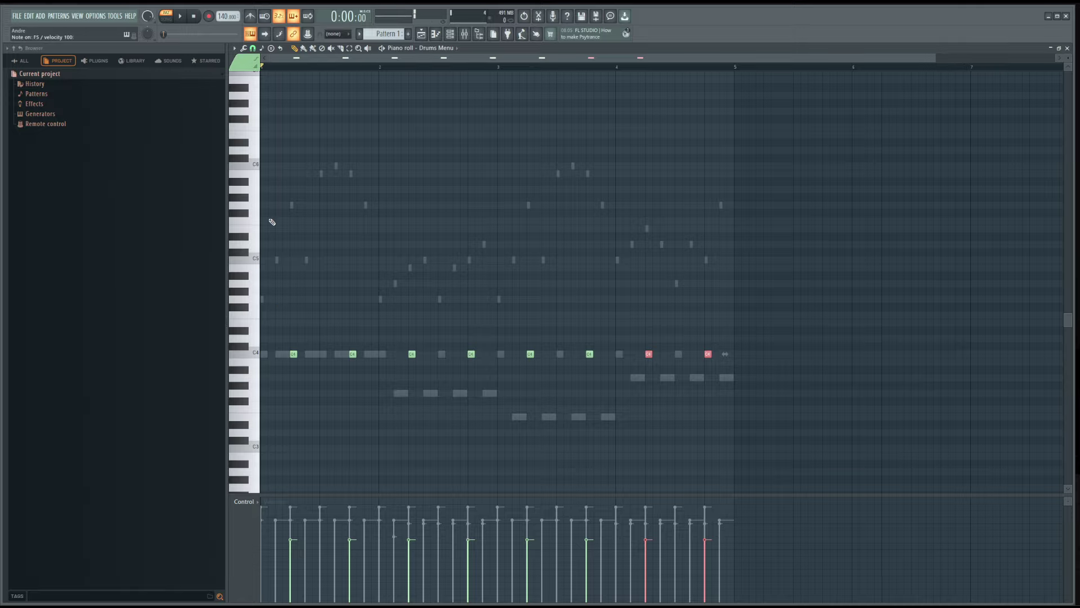
- Place an eighth-note F5 at the start of bar 1 in the Drums Menu channel and duplicate it to fill all four bars
scroll(259, 231, up, 3)
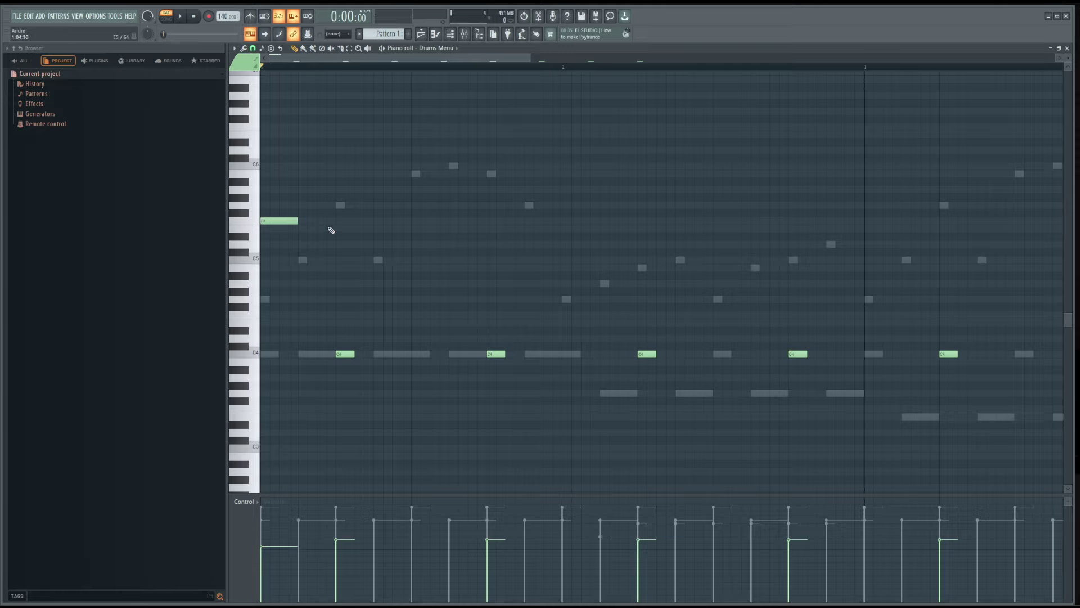
click(266, 220)
drag(379, 238, 252, 214)
scroll(379, 250, down, 2)
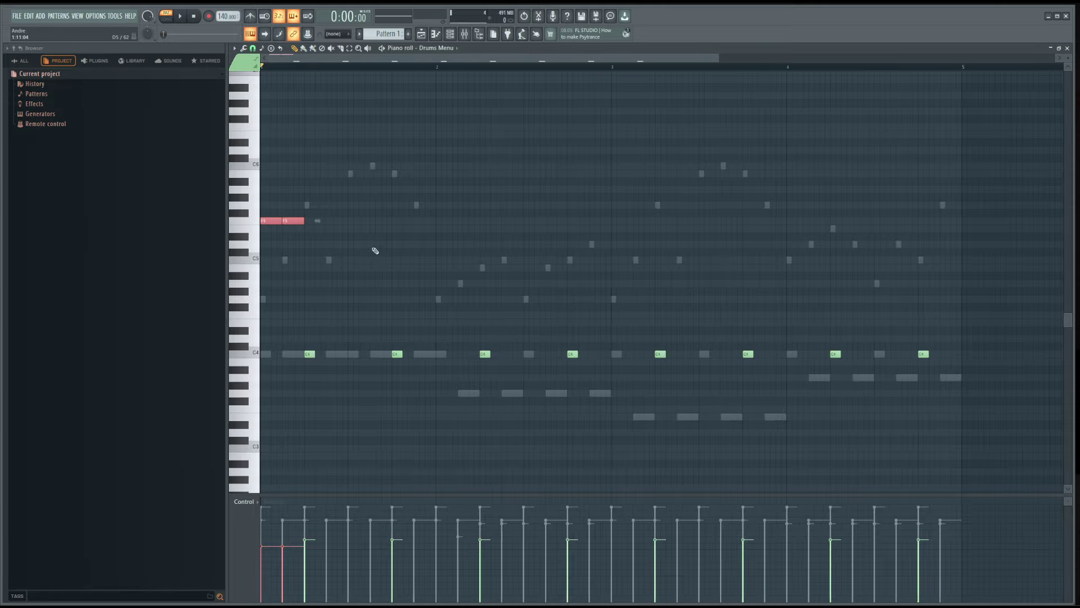
key(ctrl+b)
drag(404, 246, 286, 223)
key(ctrl+b)
drag(504, 217, 284, 254)
key(ctrl+b)
scroll(464, 286, down, 1)
scroll(465, 286, down, 1)
drag(549, 241, 260, 194)
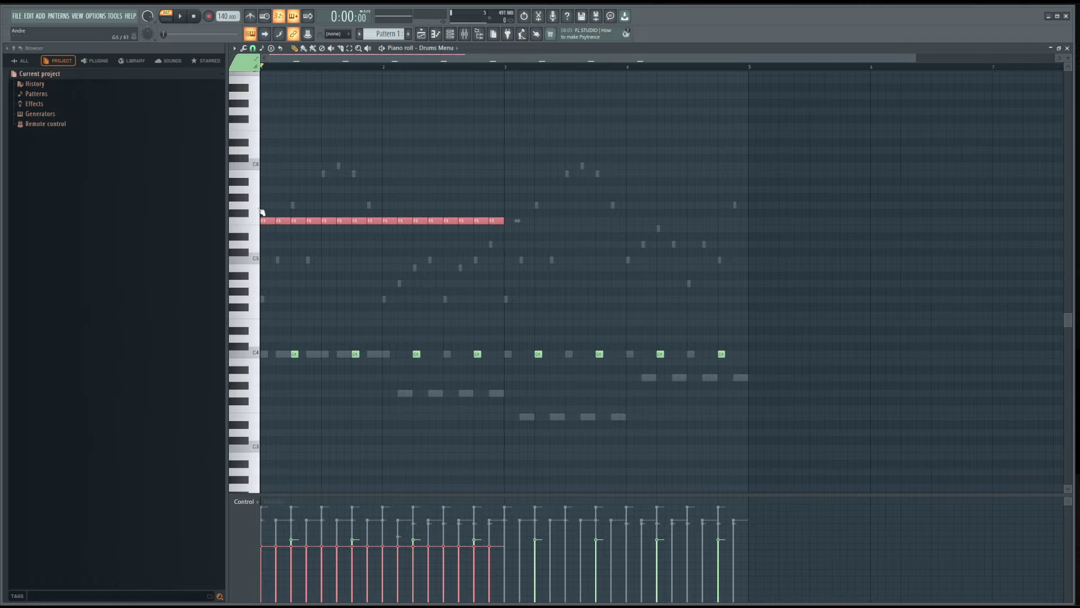
key(ctrl+b)
- Lower the velocity of all the repeated F5 notes while playing back the pattern
key(space)
drag(790, 249, 265, 208)
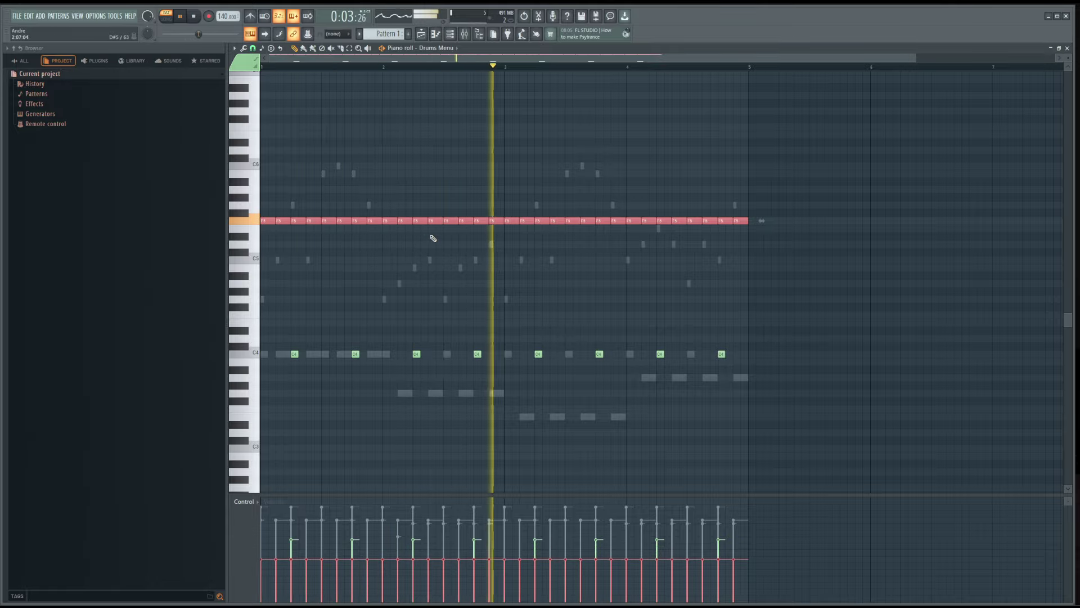
click(378, 208)
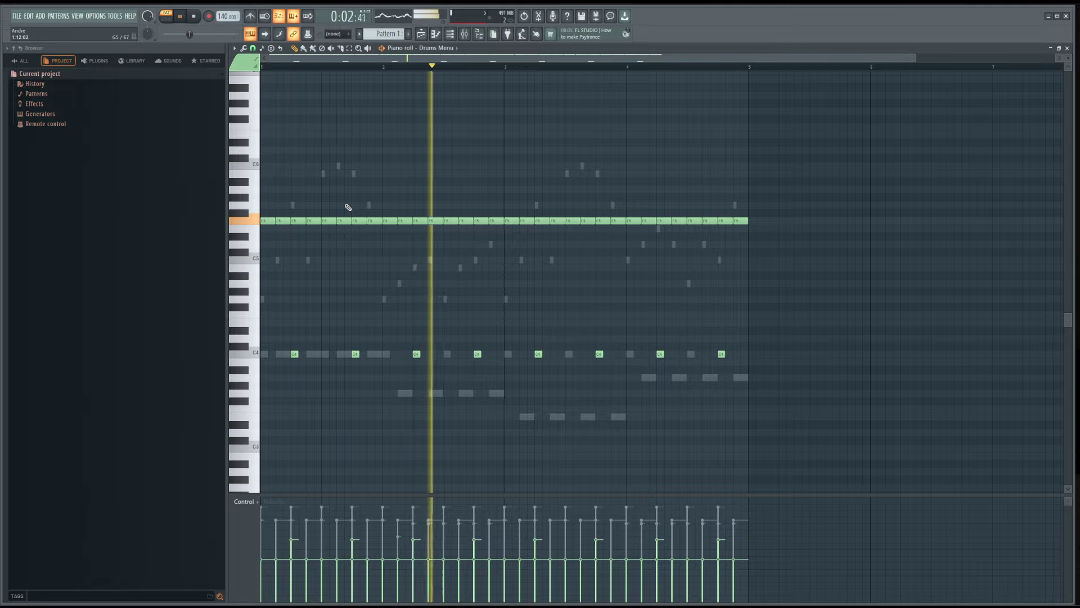
click(194, 17)
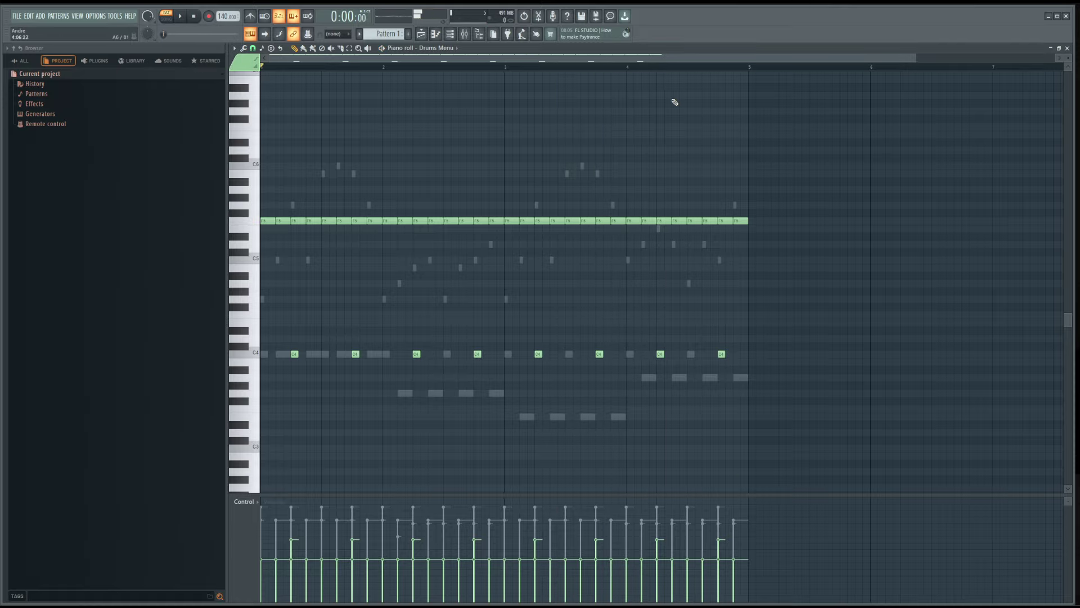
- Close the piano roll and clone the JOBX channel
click(1069, 49)
right_click(384, 156)
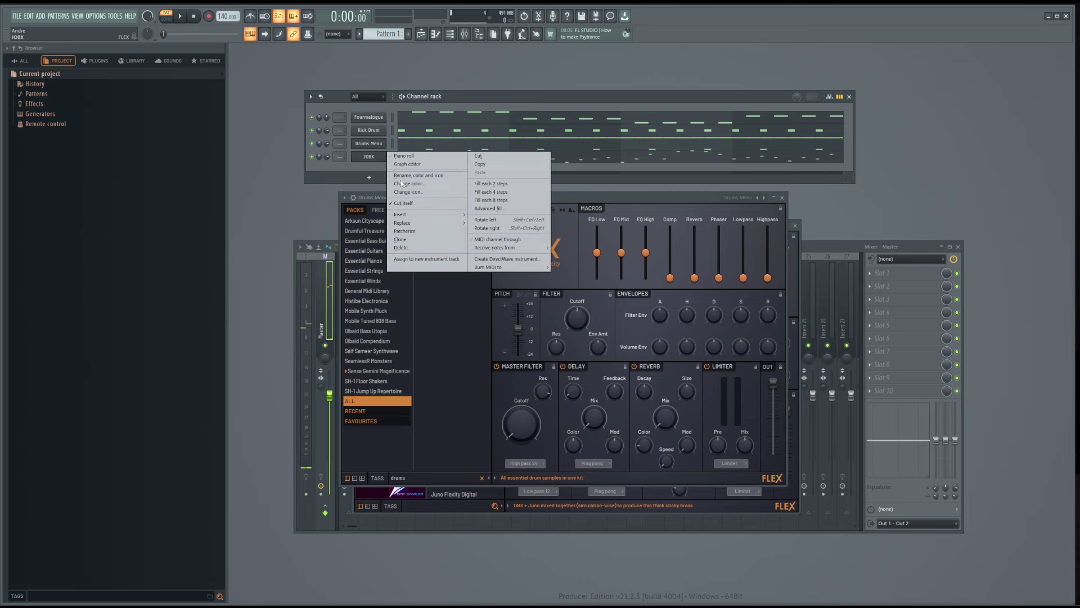
click(434, 244)
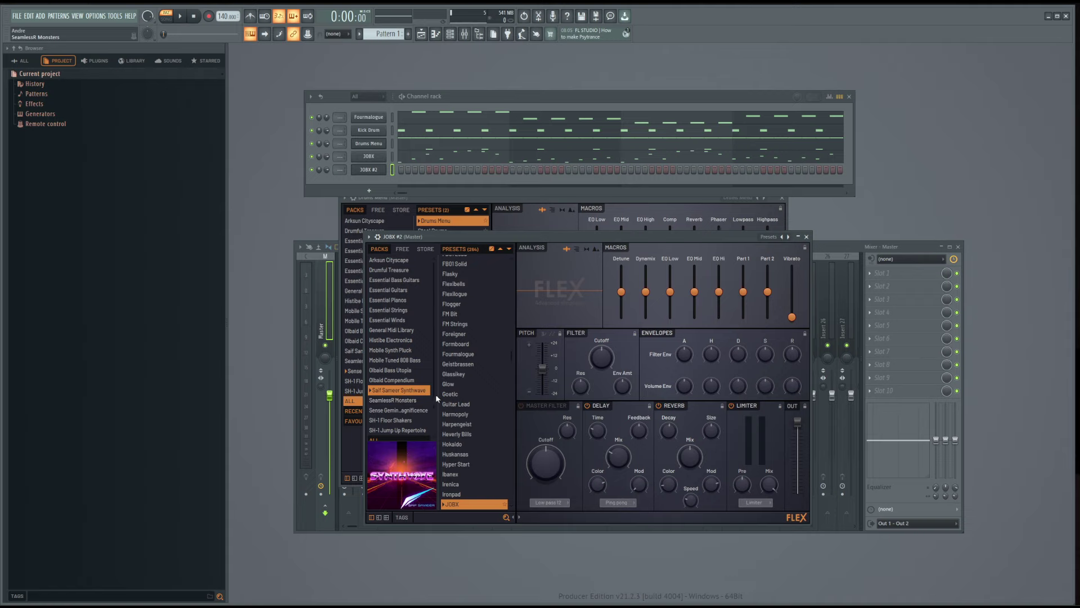
- Audition presets in the cloned FLEX channel and load Juno Piano
scroll(459, 382, down, 3)
click(467, 336)
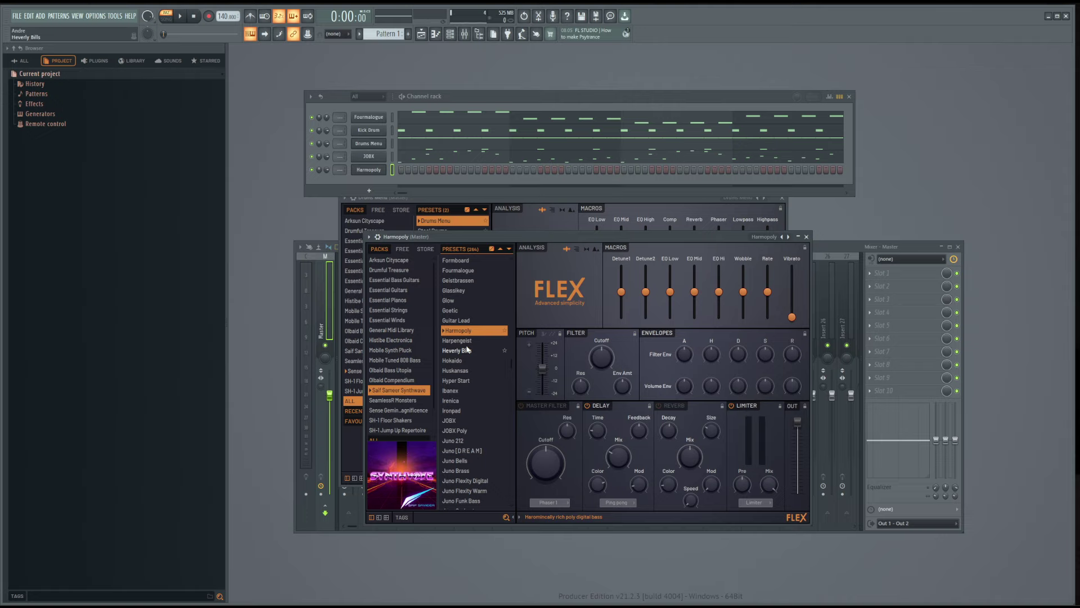
scroll(472, 388, down, 4)
click(475, 396)
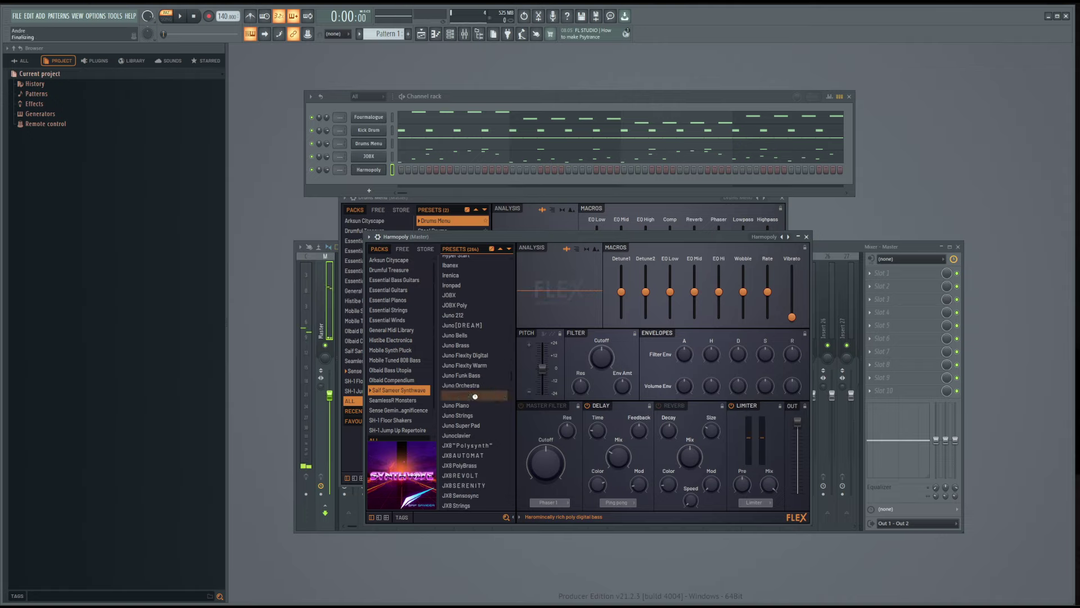
click(474, 404)
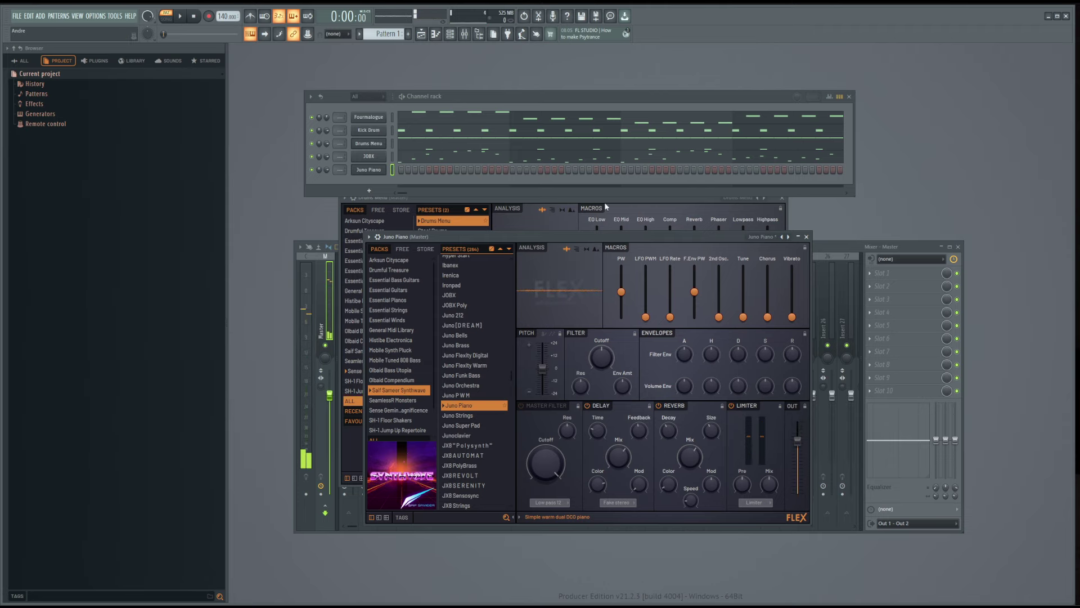
- Open the Juno Piano channel's piano roll and place a note at the start of bar 1, auditioning pitches before settling on G5
right_click(382, 168)
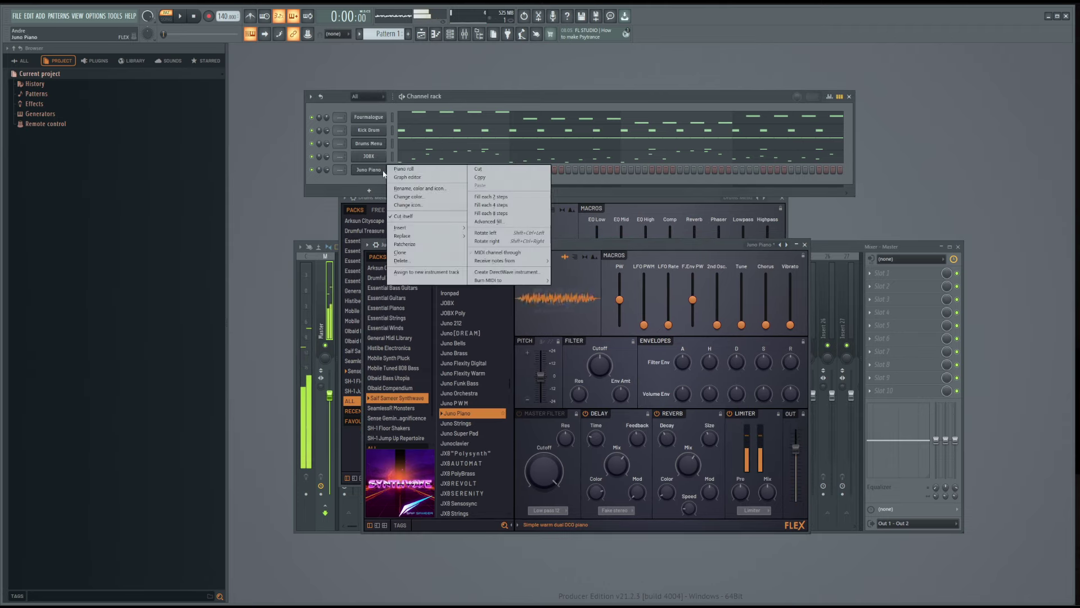
click(420, 186)
click(264, 165)
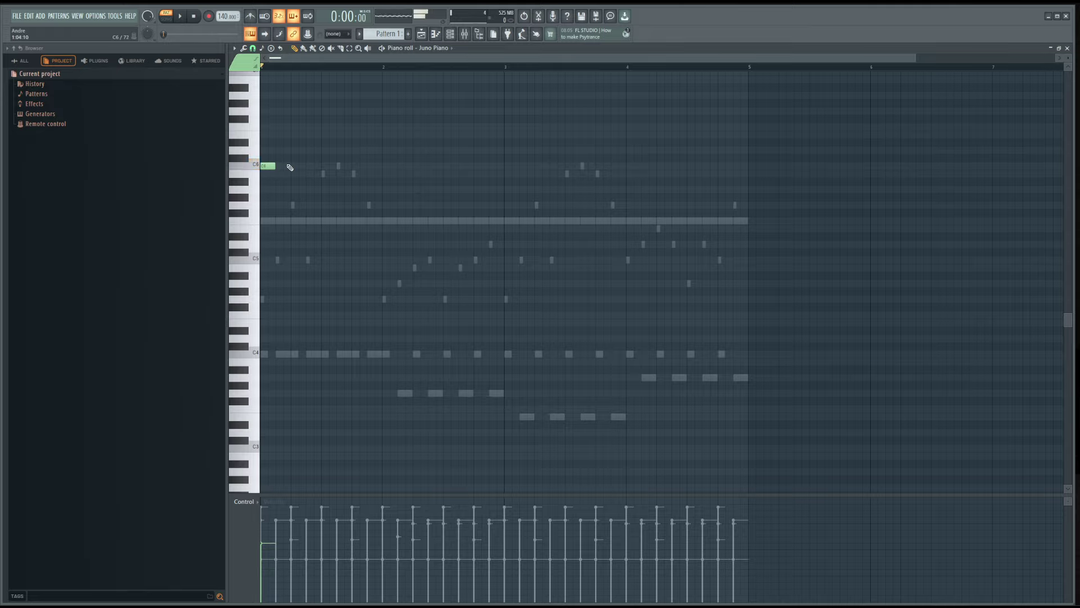
scroll(290, 167, up, 3)
drag(273, 166, 237, 266)
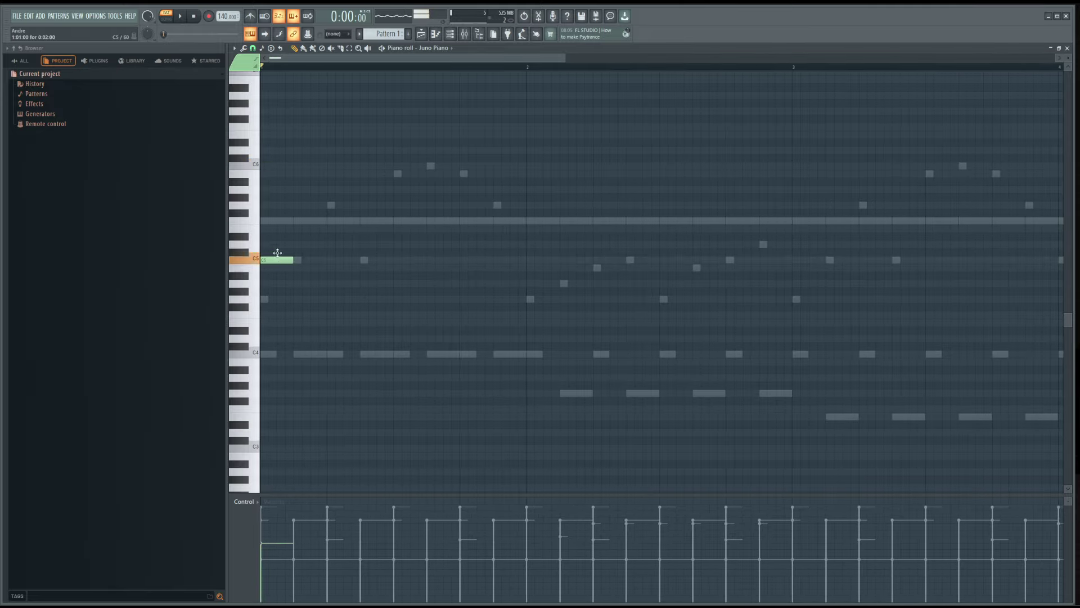
drag(277, 252, 273, 222)
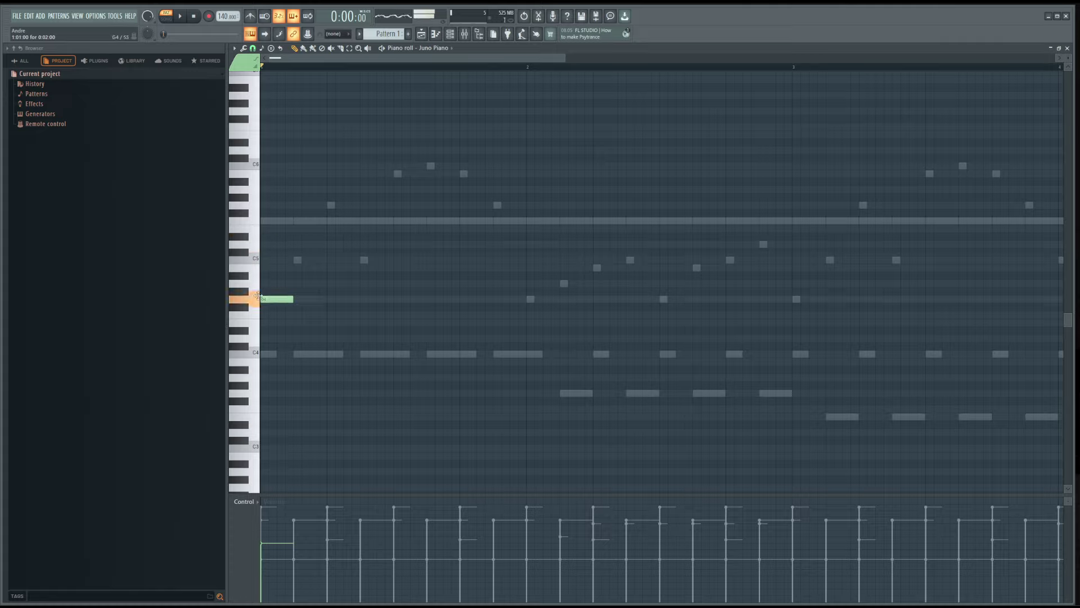
drag(277, 299, 277, 281)
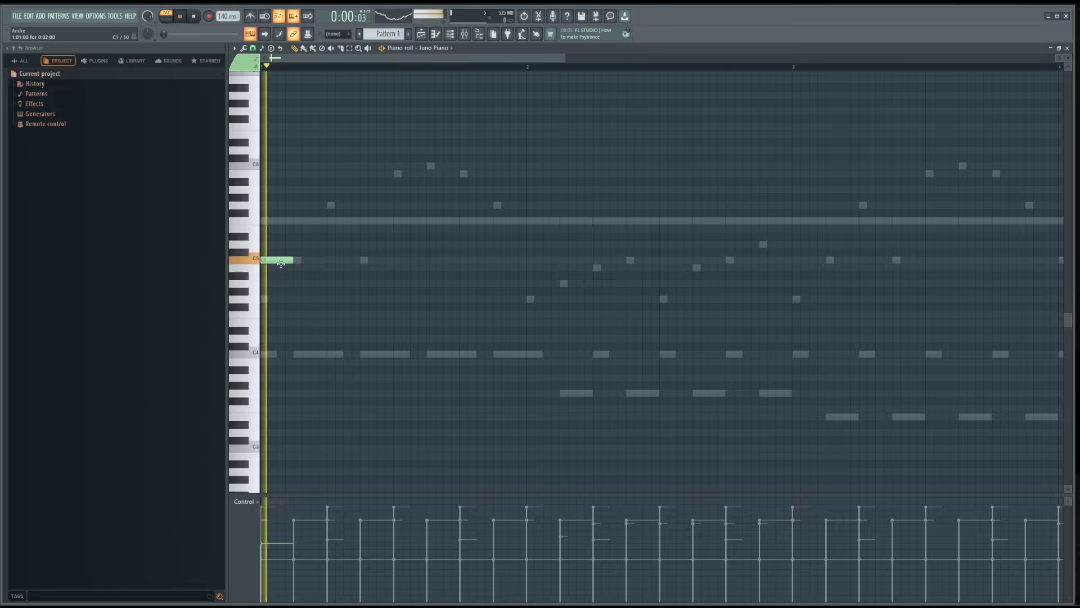
right_click(281, 260)
drag(254, 241, 277, 219)
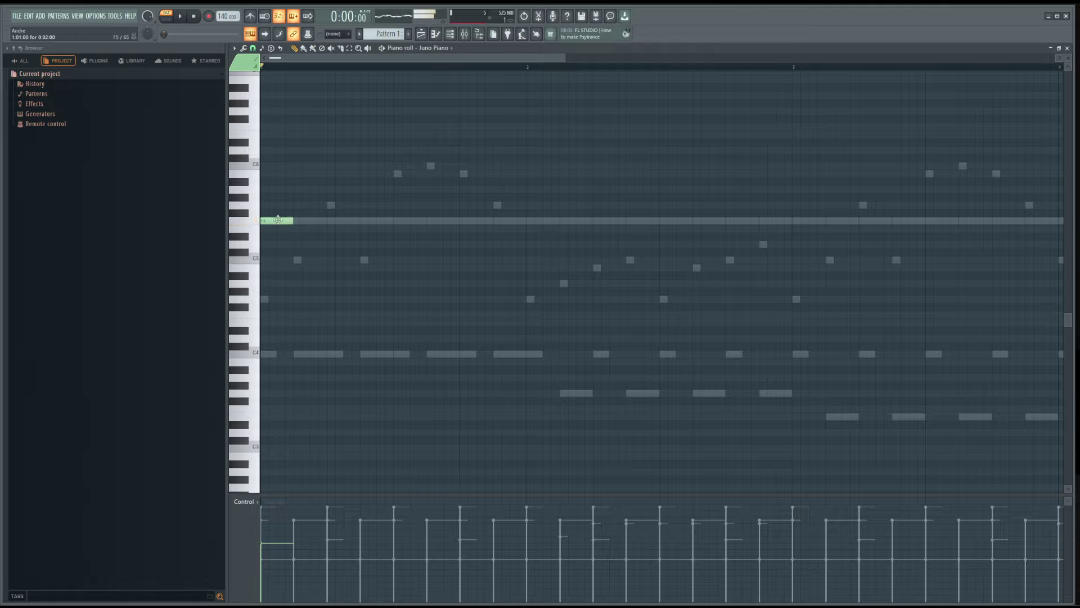
click(274, 201)
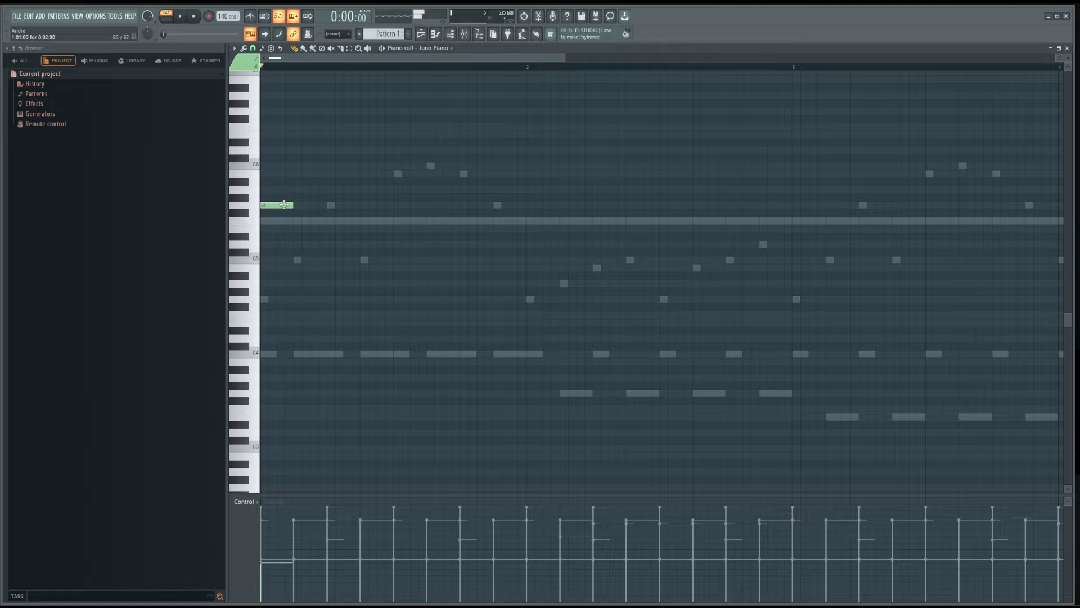
- Extend the G5 note to the whole of bar 1 and add a full-bar B5 note in bar 2
drag(292, 204, 483, 169)
key(space)
scroll(529, 217, down, 2)
click(458, 194)
key(space)
key(space)
scroll(458, 193, down, 2)
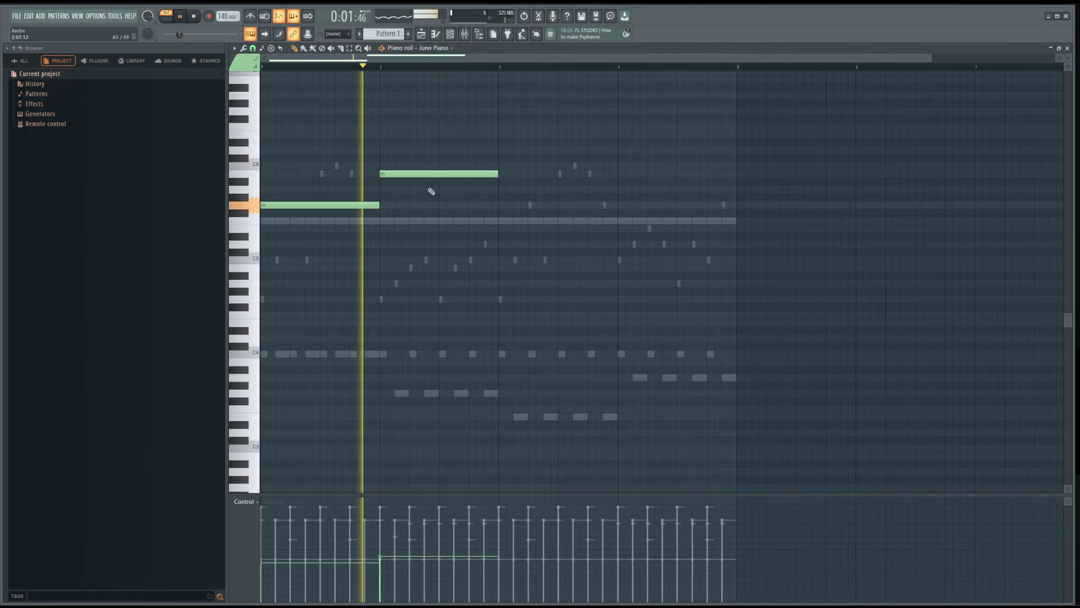
- Shorten the B5 note to half a bar and place a C6 note in the second half of bar 2
key(space)
drag(482, 176, 438, 174)
key(space)
click(452, 167)
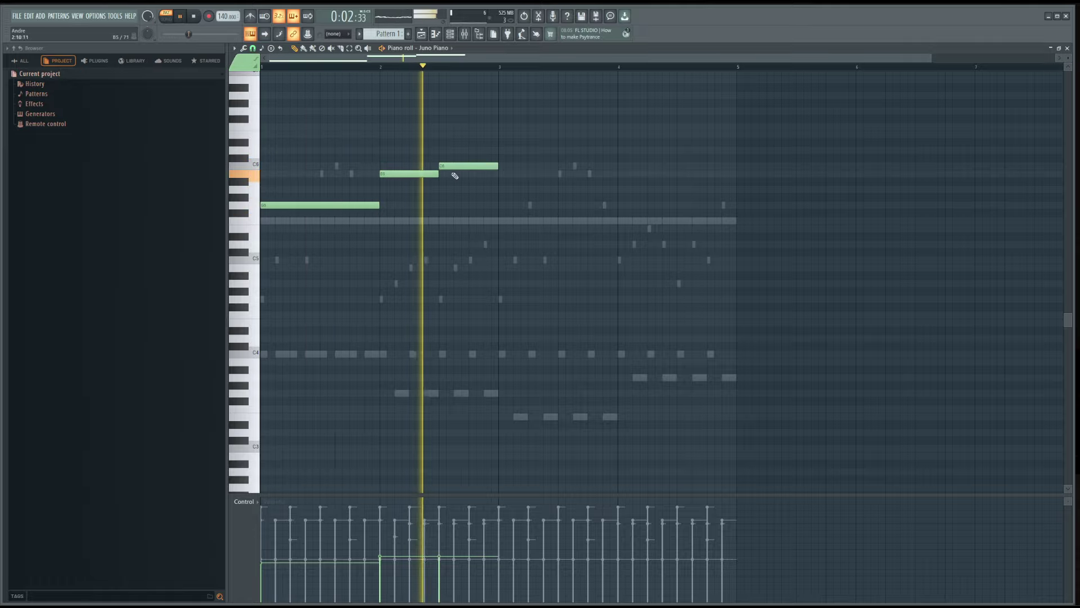
- Add half-bar notes G5 and D5 in bar 3 and E5 and C5 in bar 4, and play back the melody
click(498, 197)
key(space)
drag(497, 198, 497, 209)
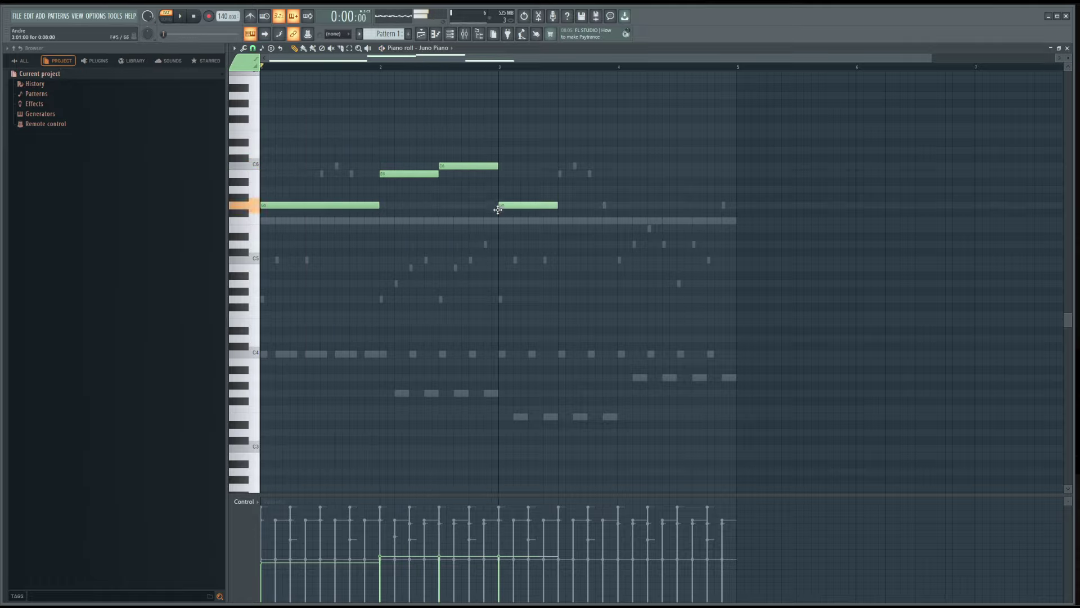
click(563, 245)
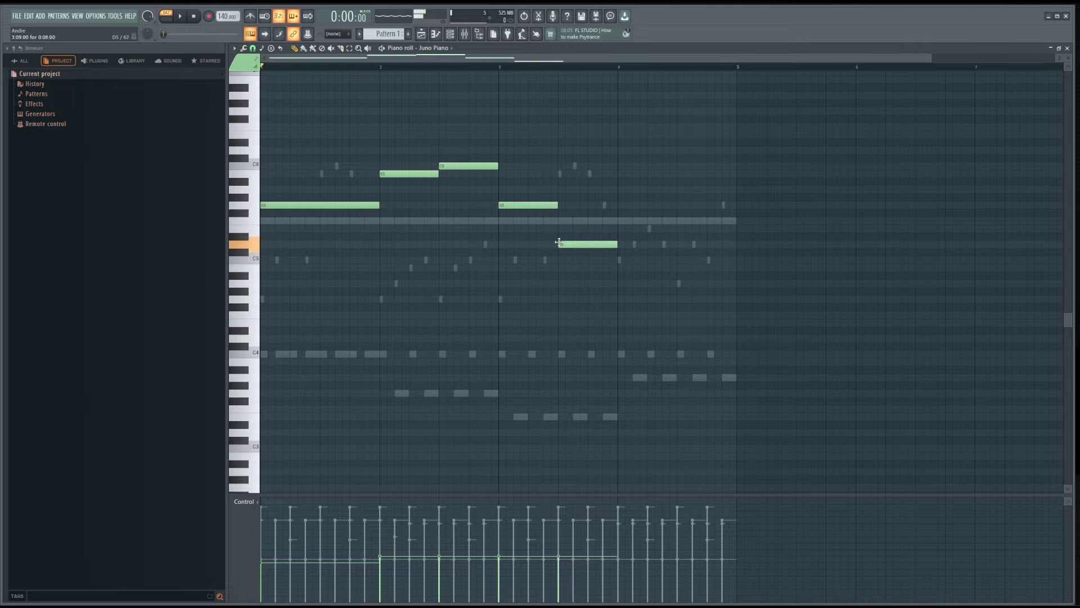
click(619, 229)
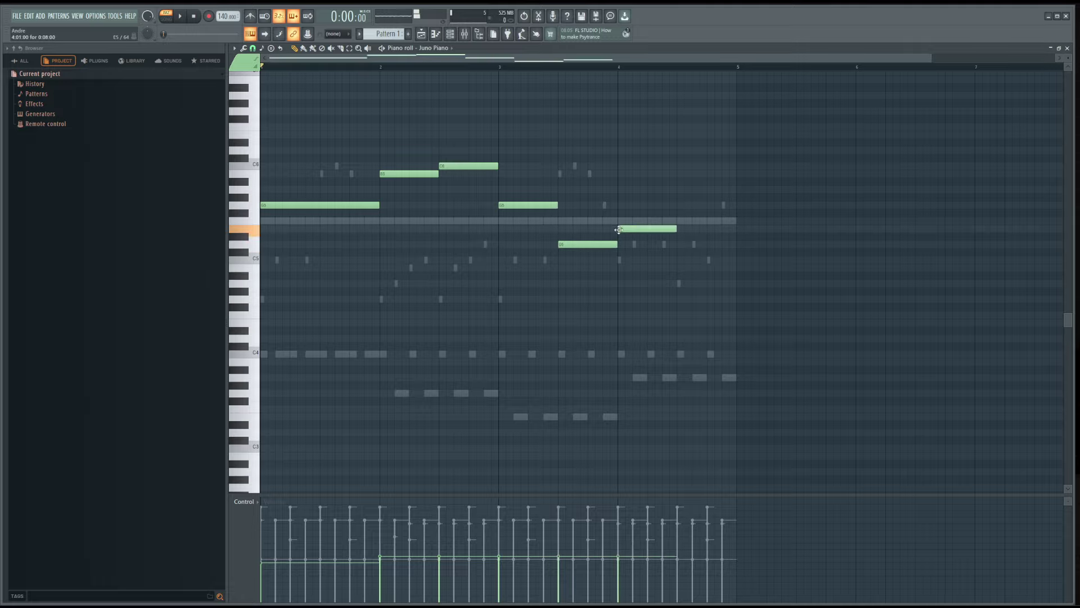
click(678, 260)
key(space)
scroll(600, 325, down, 1)
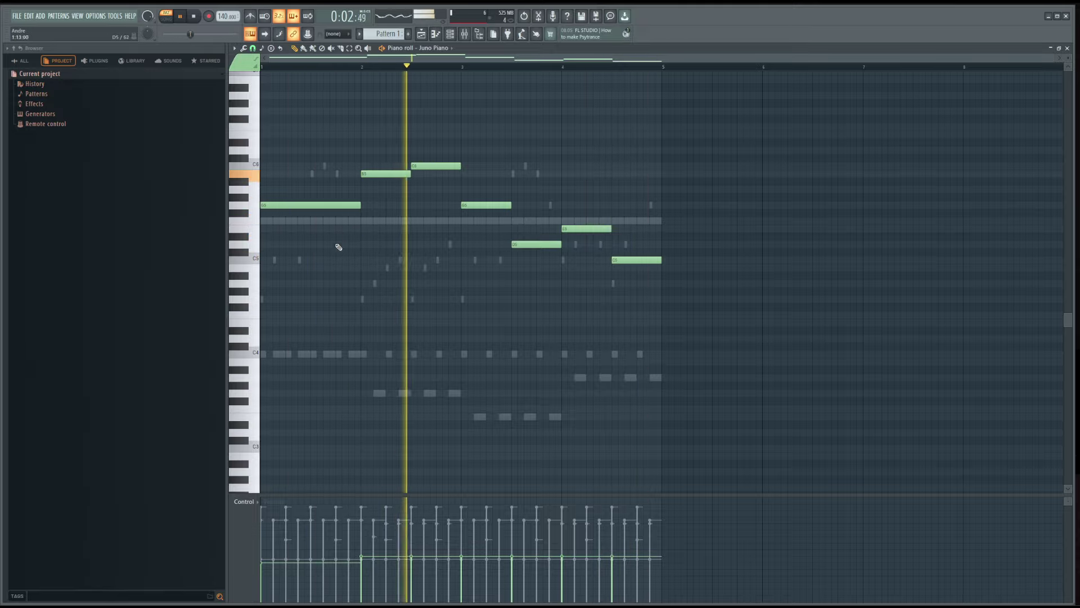
key(space)
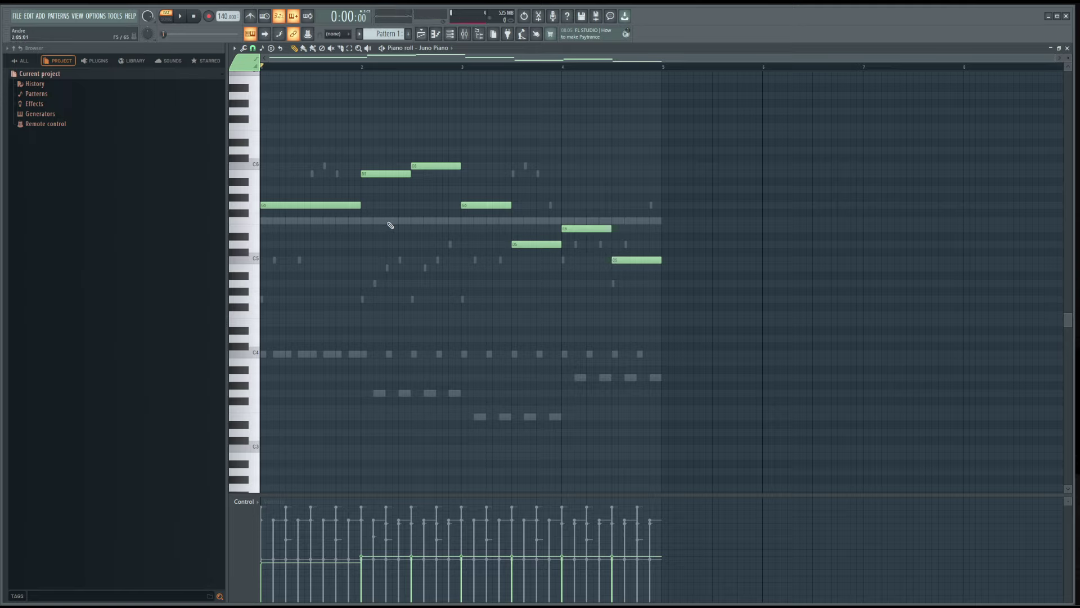
- In the Drums Menu channel, lower the F5 notes' velocity further and slightly raise the C4 notes' velocity during playback
double_click(357, 222)
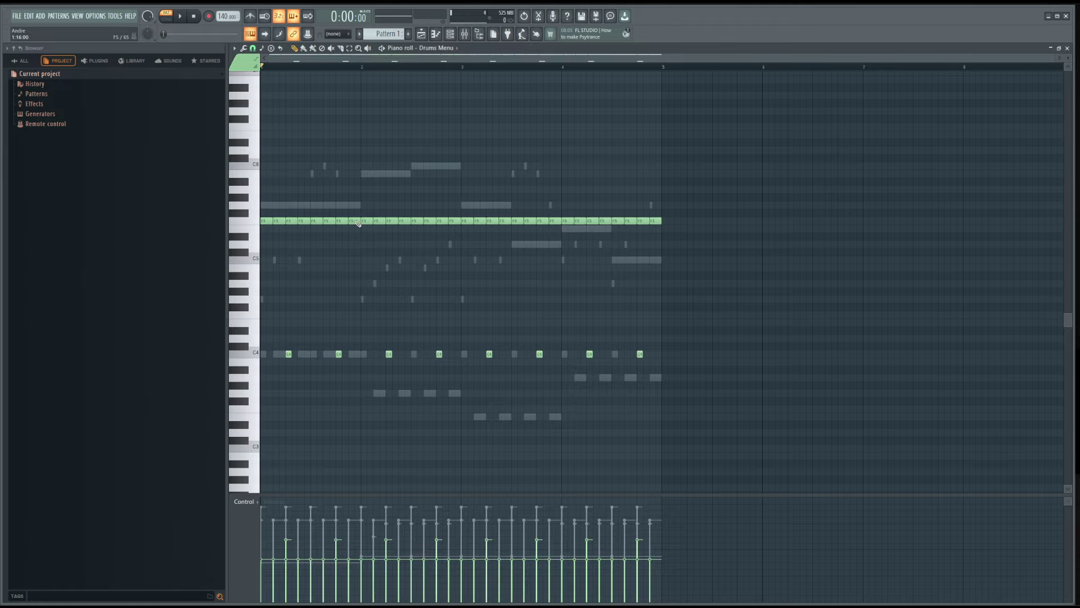
click(255, 225)
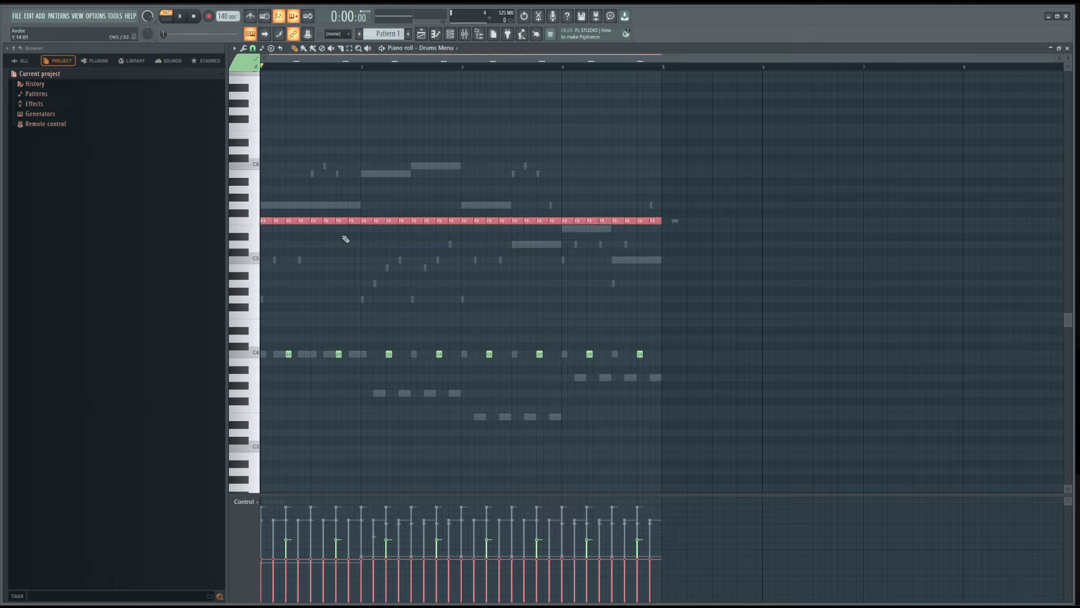
scroll(360, 224, down, 4)
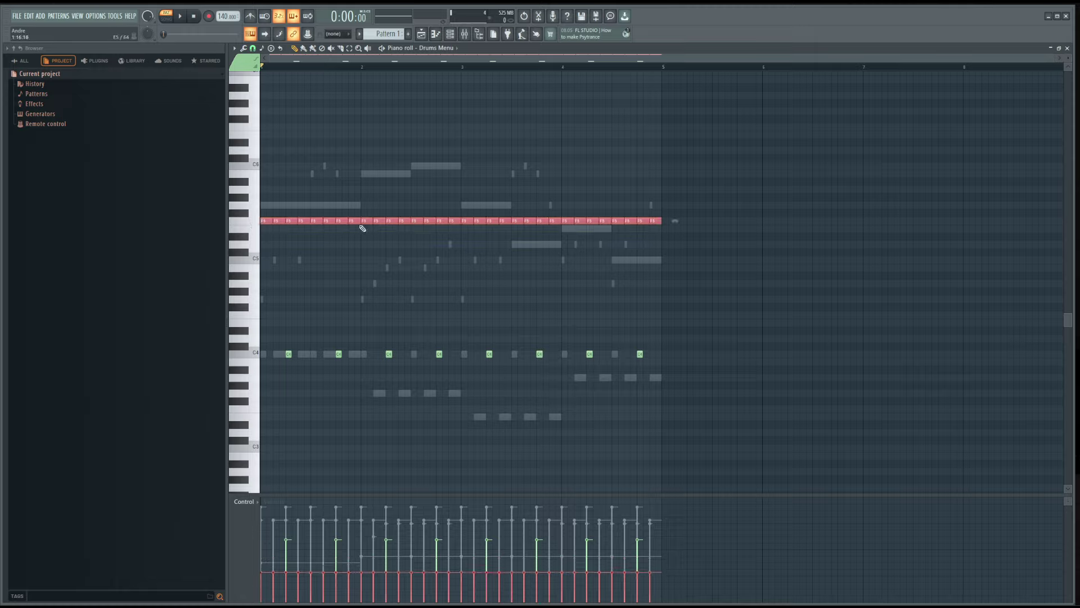
key(space)
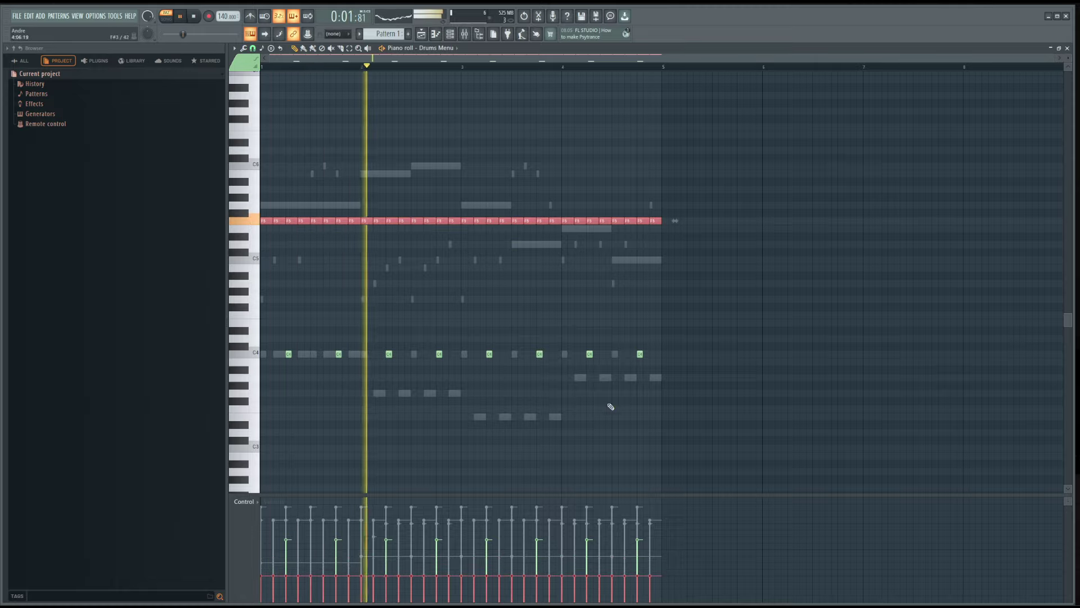
drag(735, 397, 284, 335)
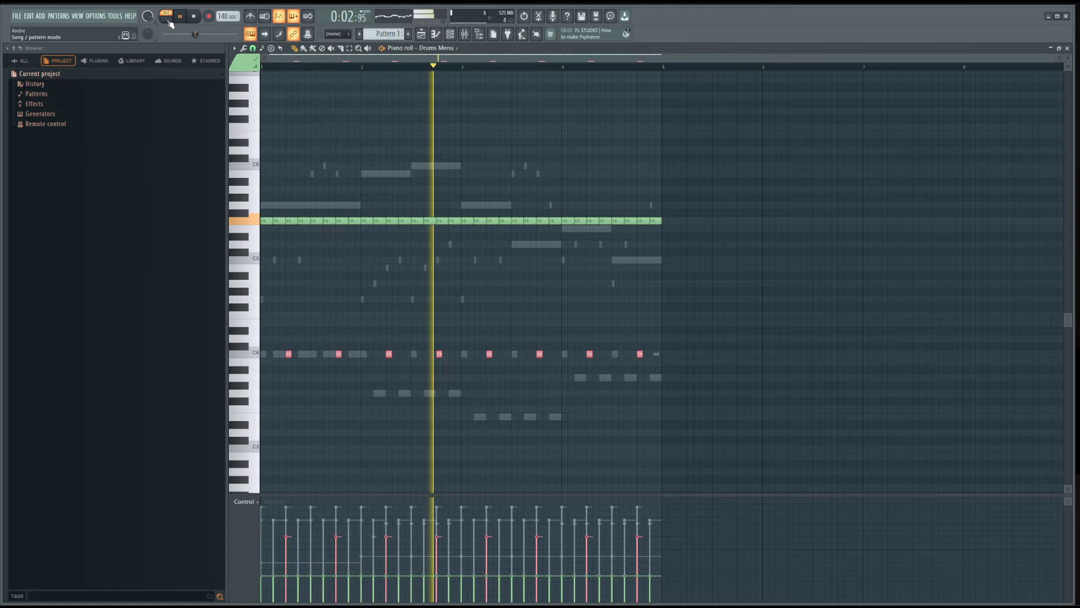
key(space)
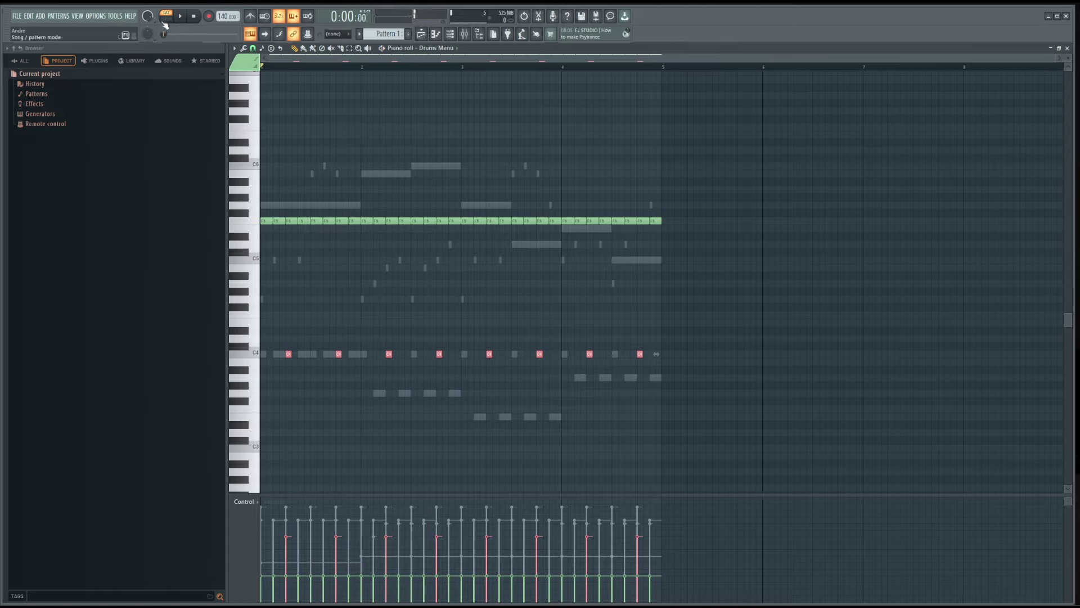
- Split Pattern 1 by channel in the Playlist and place the Fourmalogue pattern on Track 1 at bar 1
key(F5)
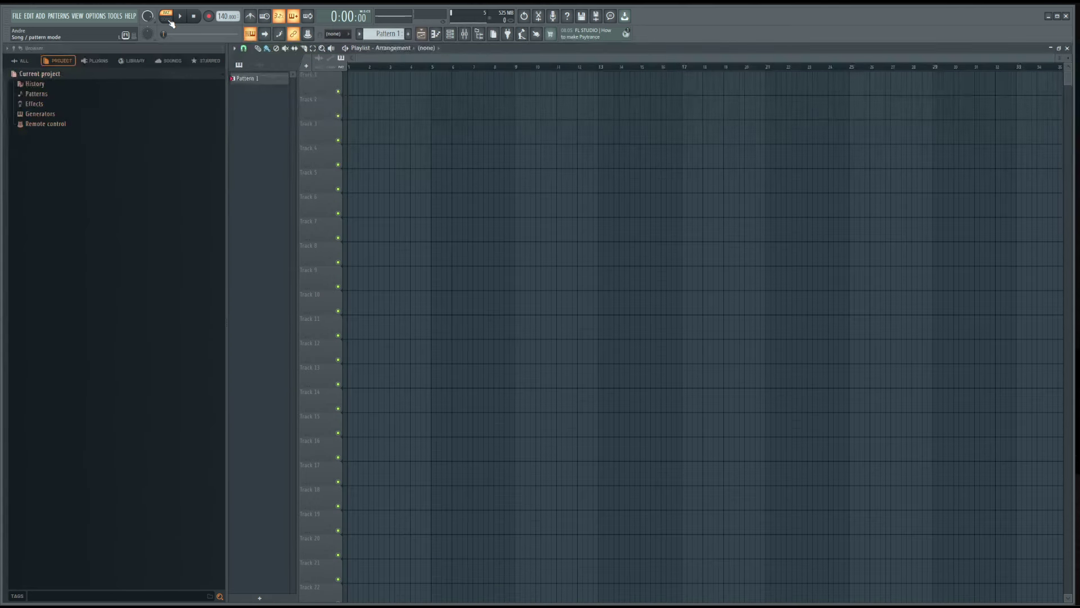
right_click(253, 81)
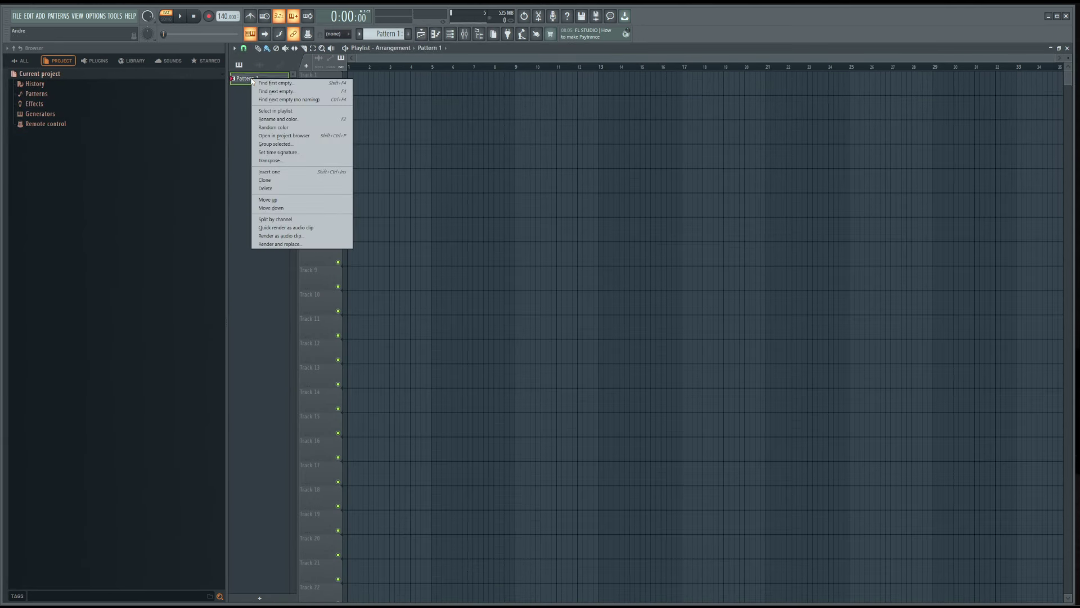
click(297, 220)
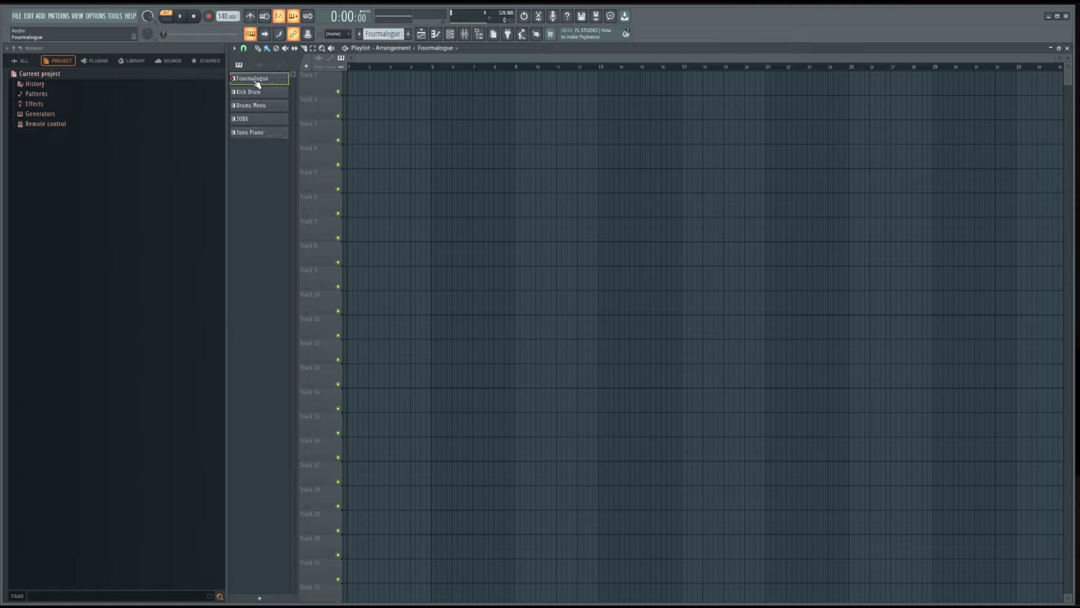
click(366, 91)
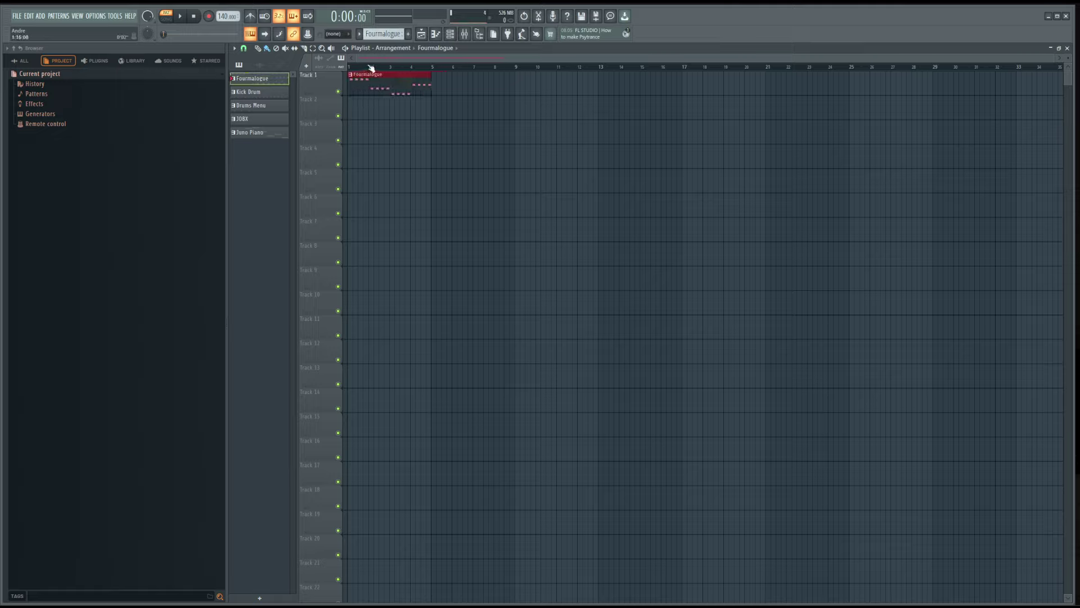
- Play the arrangement in song mode and repeat the Fourmalogue clip on Track 1 to fill bars 1 to 16
drag(353, 66, 350, 68)
click(165, 19)
key(space)
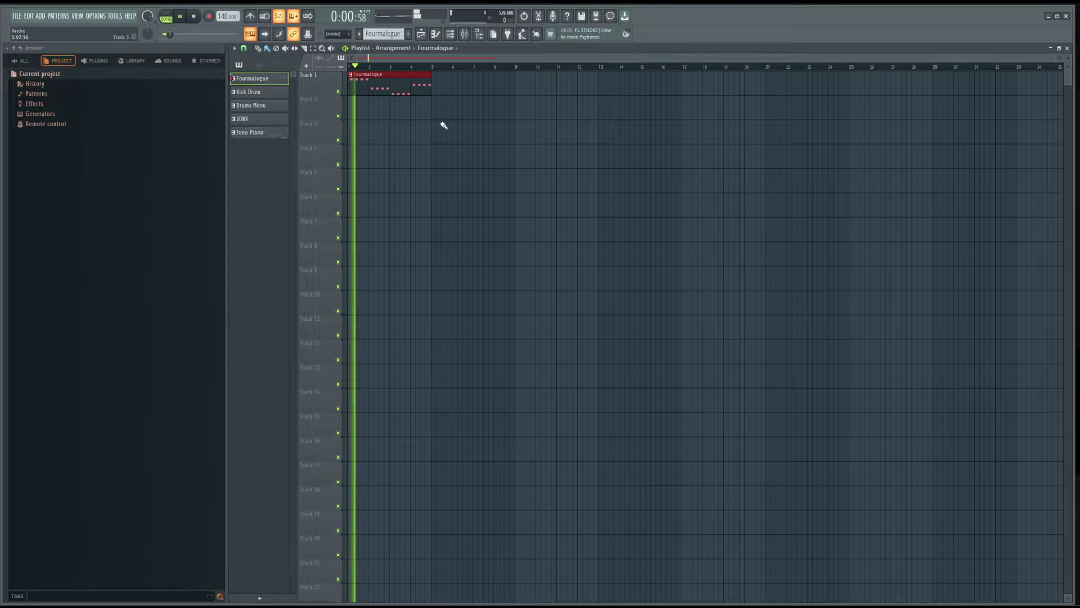
key(ctrl+b)
key(ctrl+b)
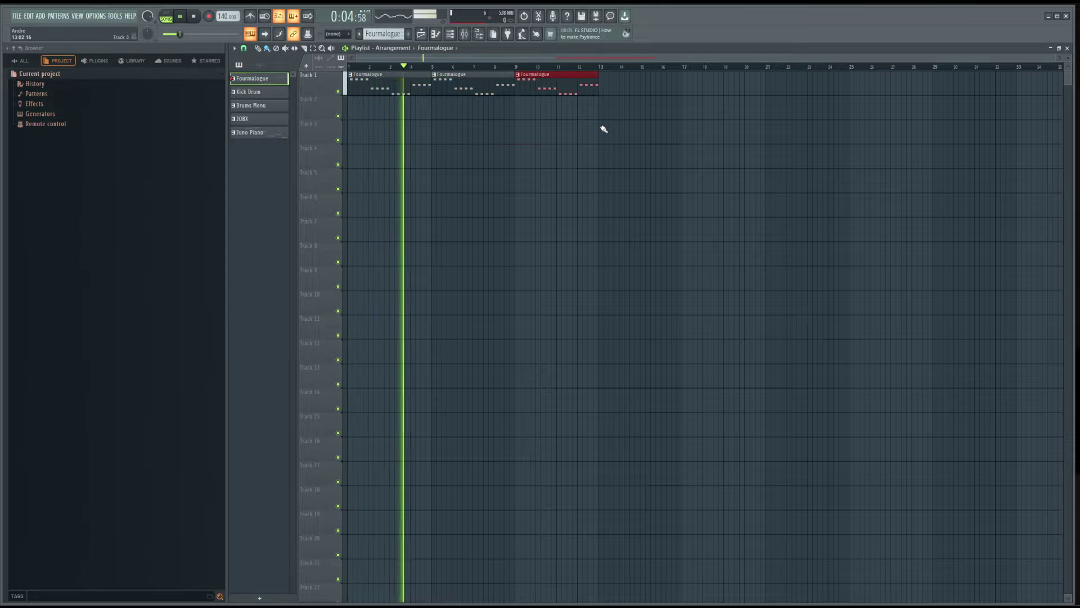
key(ctrl+b)
- Place Kick Drum clips on Track 2 at bars 5, 9 and 13, and fill Track 3 with Drums Menu clips from bar 1 through 16
click(264, 92)
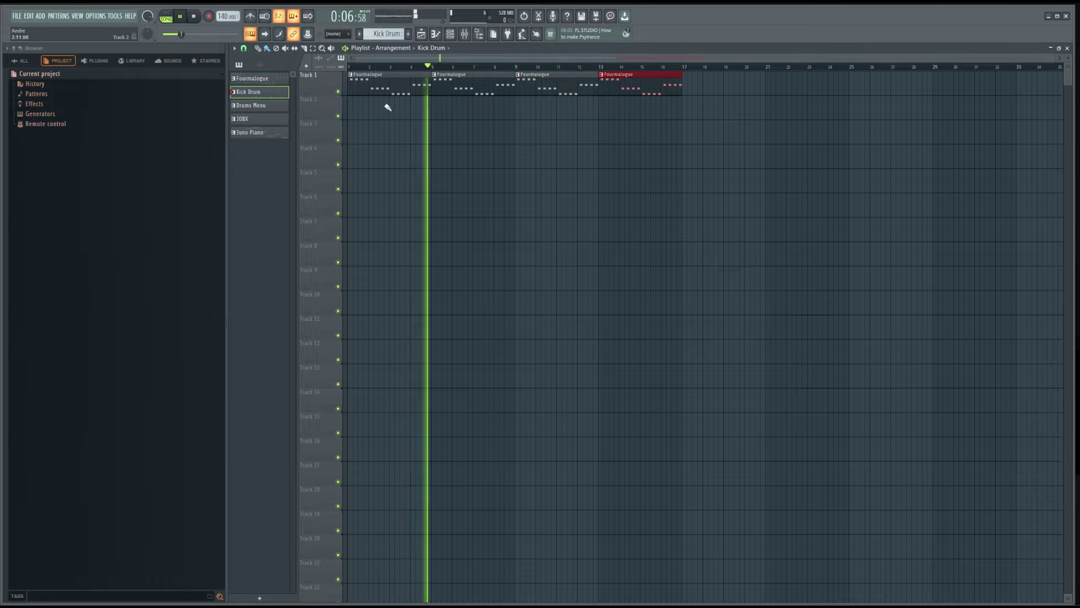
mouse_move(433, 116)
mouse_down()
mouse_move(566, 113)
mouse_move(626, 161)
mouse_move(657, 170)
mouse_up()
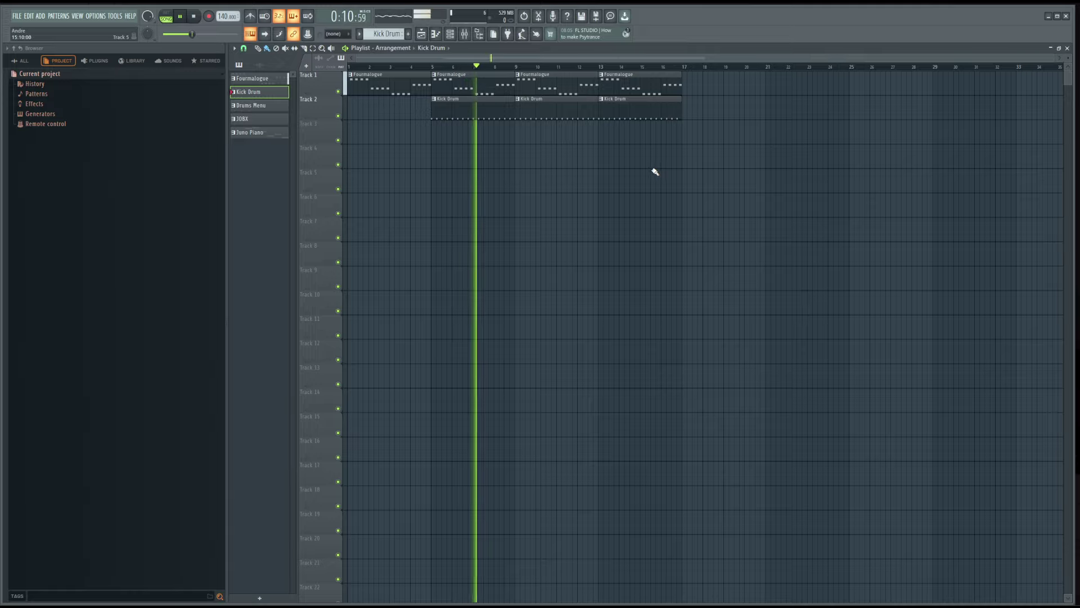
click(260, 106)
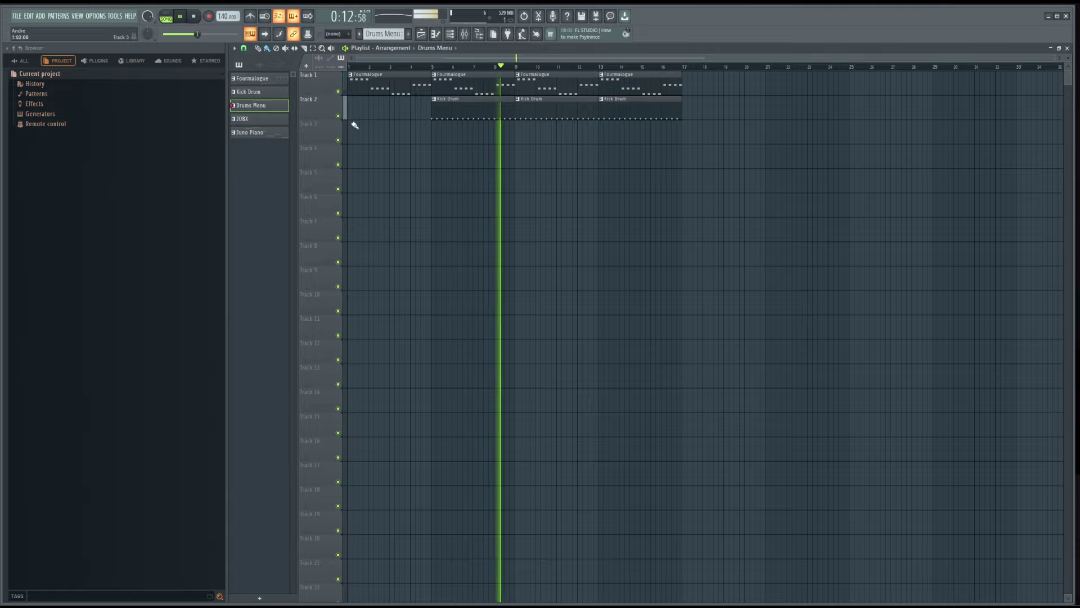
drag(406, 132, 371, 132)
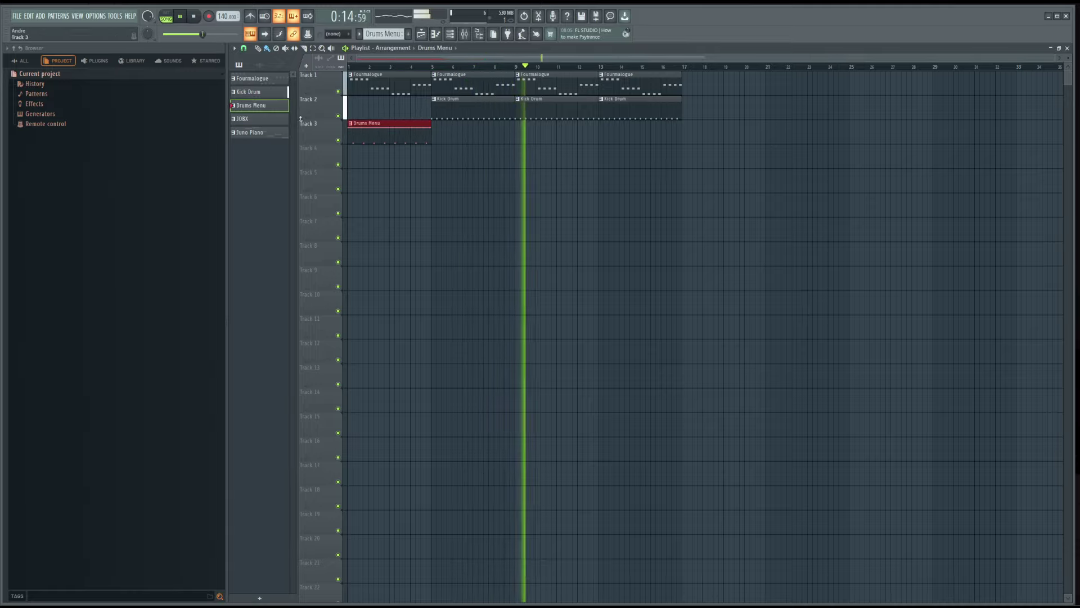
key(space)
key(space)
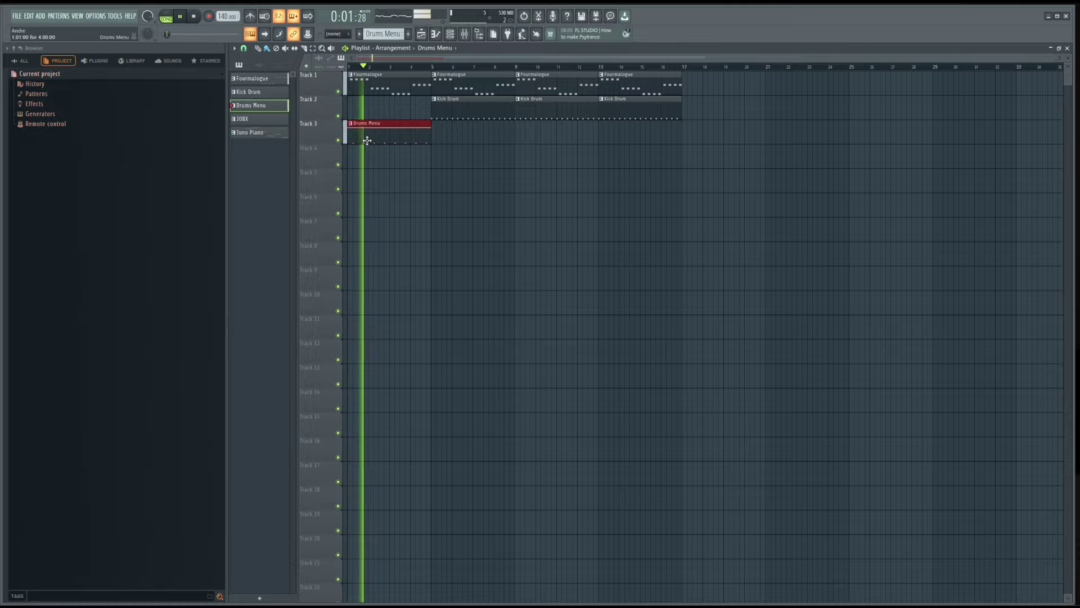
drag(372, 129, 631, 133)
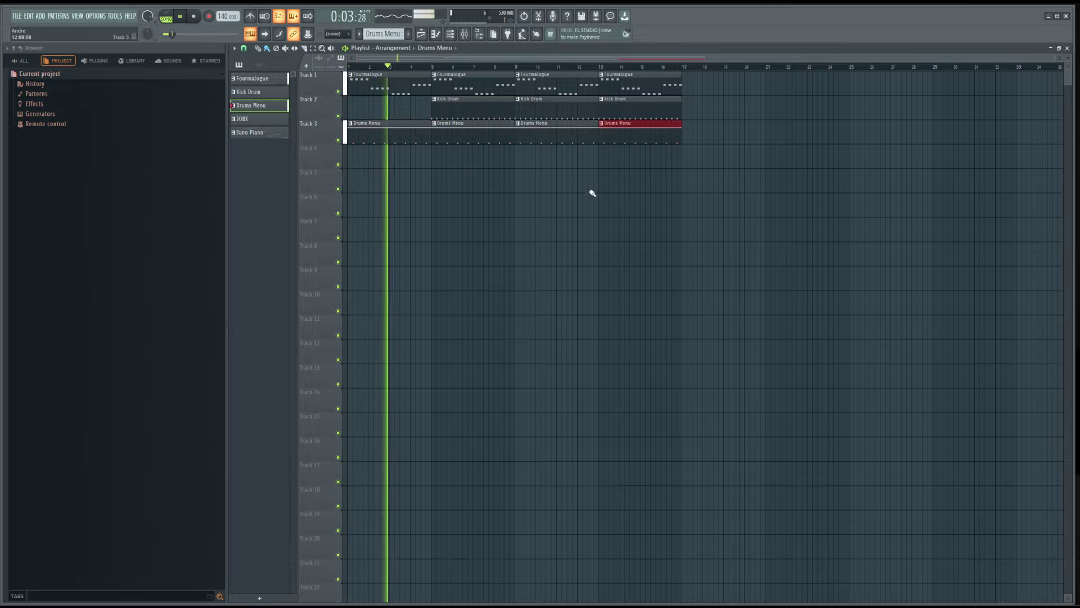
- Place the JOBX pattern on Track 4 at bar 1, audition it, and repeat it to fill bars 1 to 16
click(253, 120)
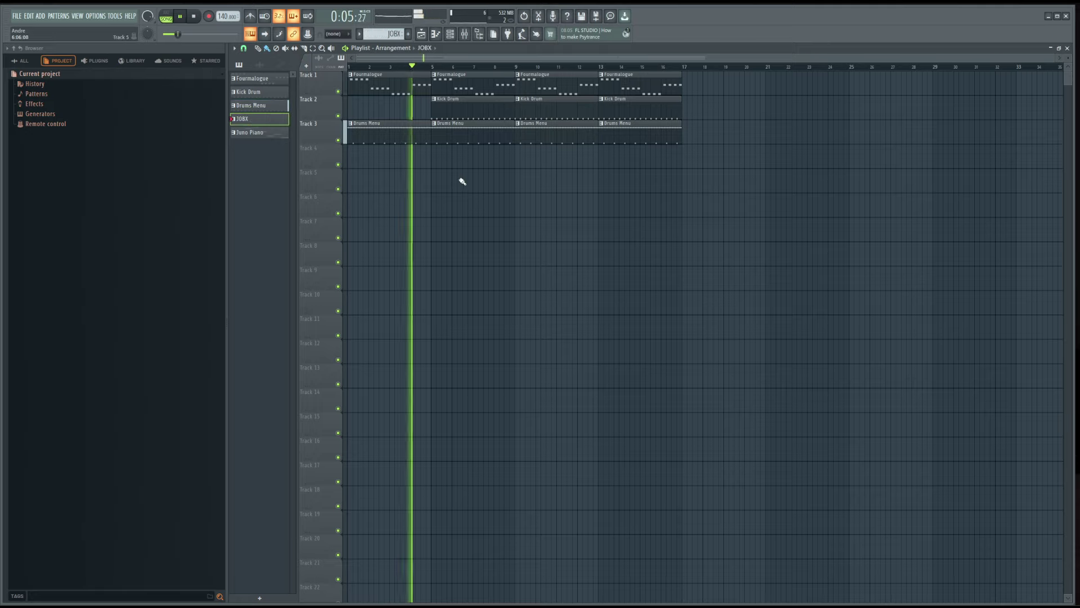
click(462, 181)
key(space)
drag(509, 183, 366, 150)
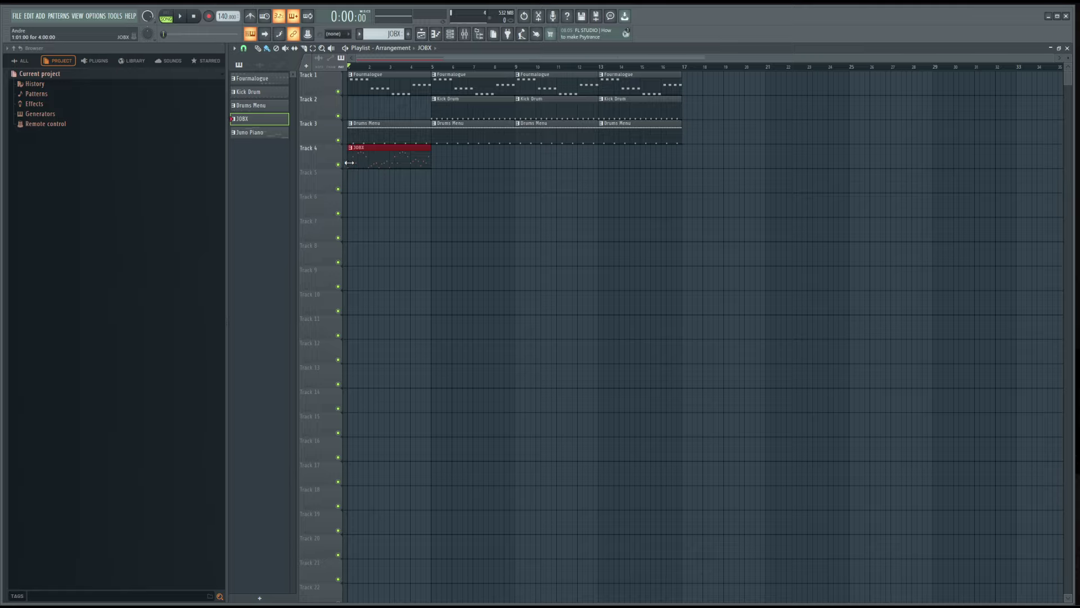
key(space)
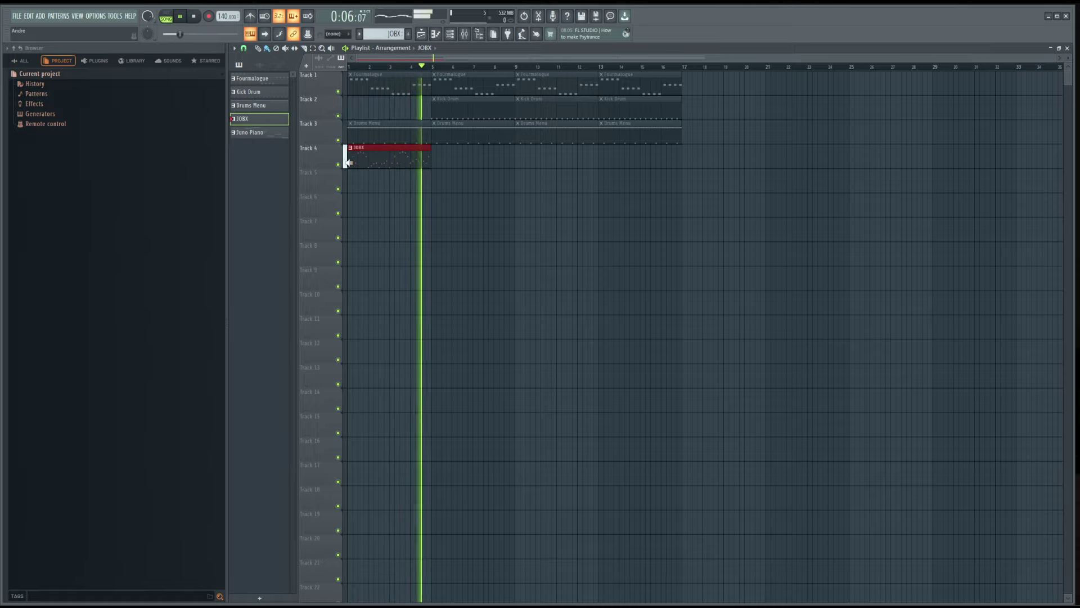
key(space)
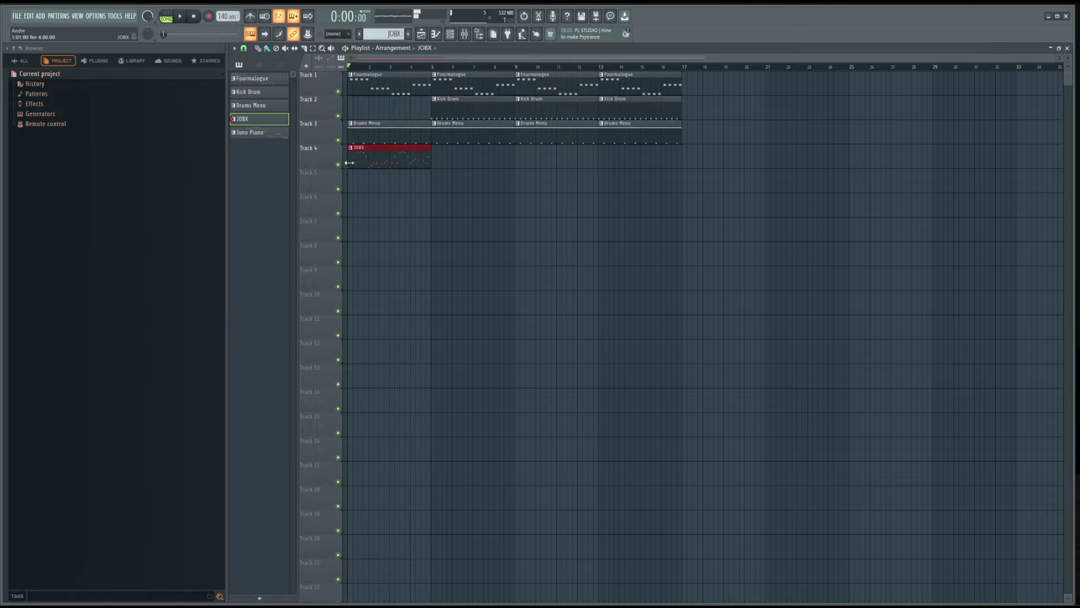
drag(538, 213, 367, 145)
key(ctrl+b)
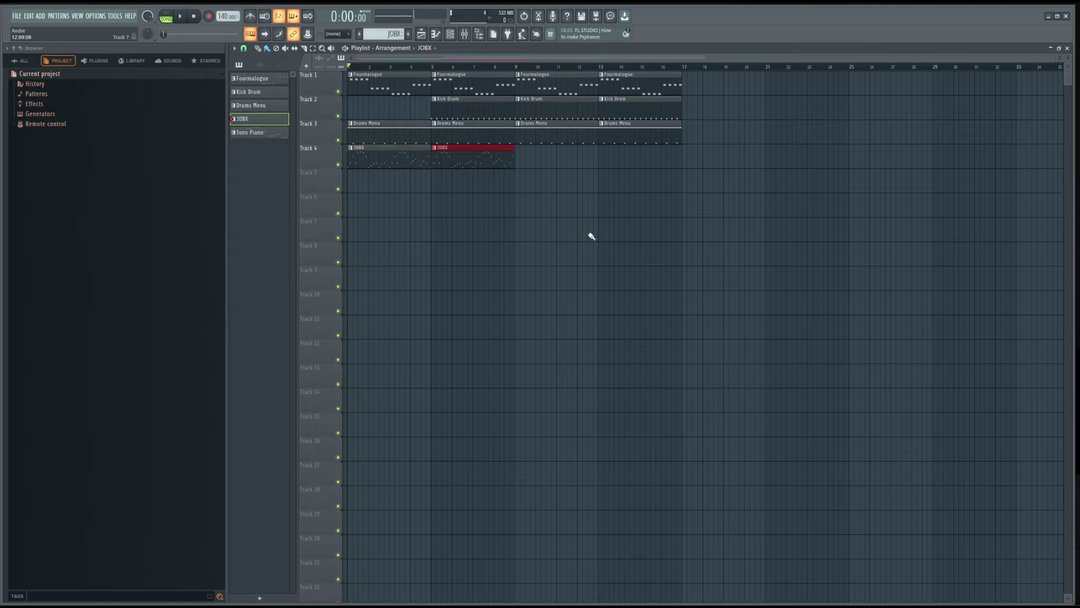
key(ctrl+b)
key(ctrl+b)
drag(591, 236, 634, 242)
drag(653, 182, 593, 157)
drag(363, 150, 623, 154)
- Place the Juno Piano pattern on Track 5 at bar 1 and repeat it to fill bars 1 to 16
click(261, 135)
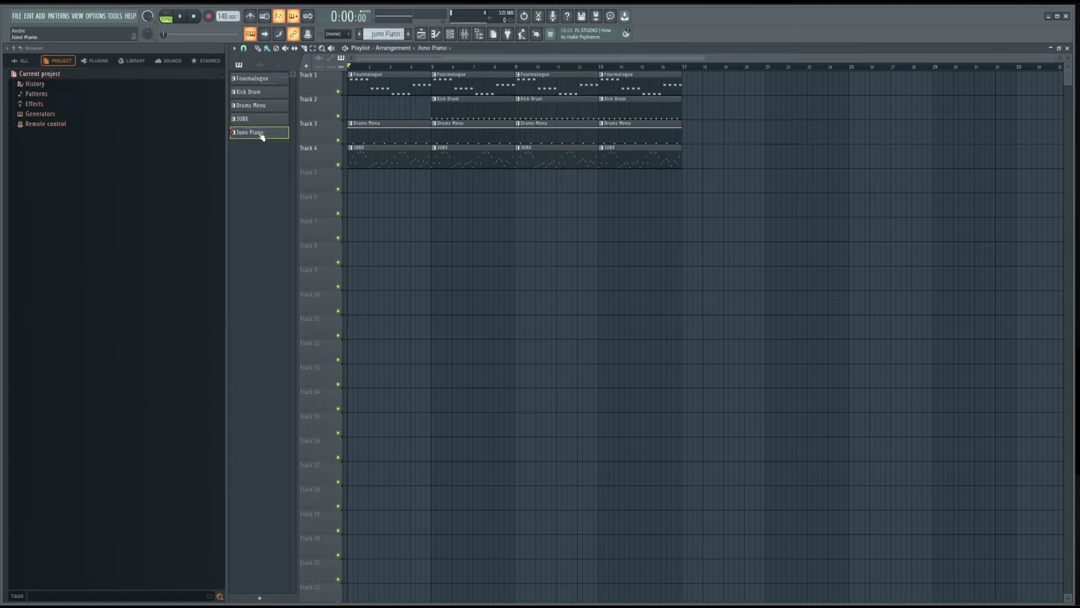
mouse_move(428, 194)
mouse_down()
mouse_move(487, 187)
mouse_move(346, 191)
mouse_up()
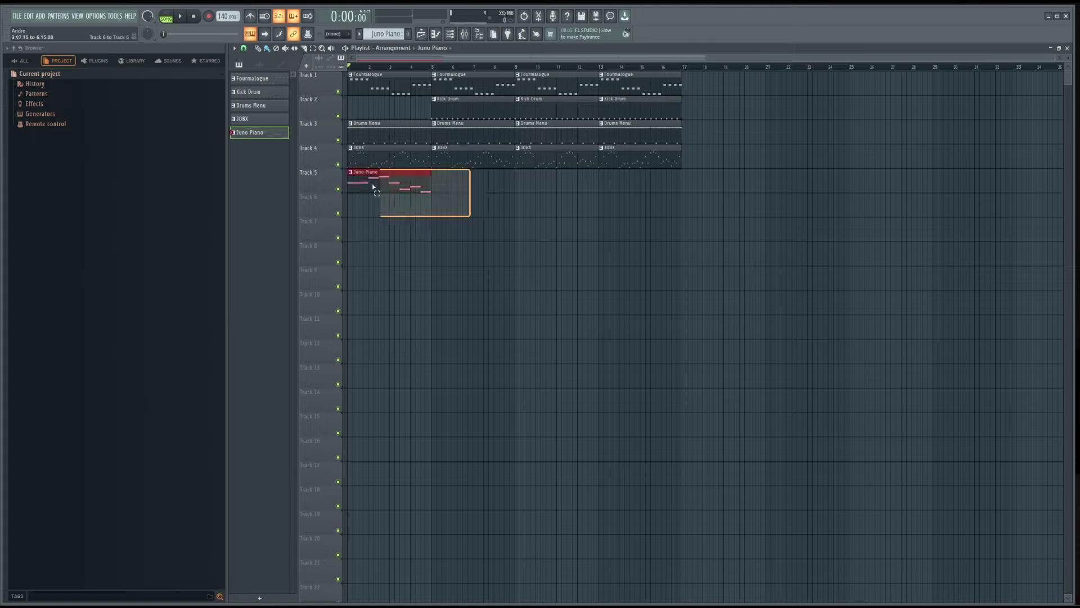
key(ctrl+b)
key(ctrl+b)
key(ctrl+b)
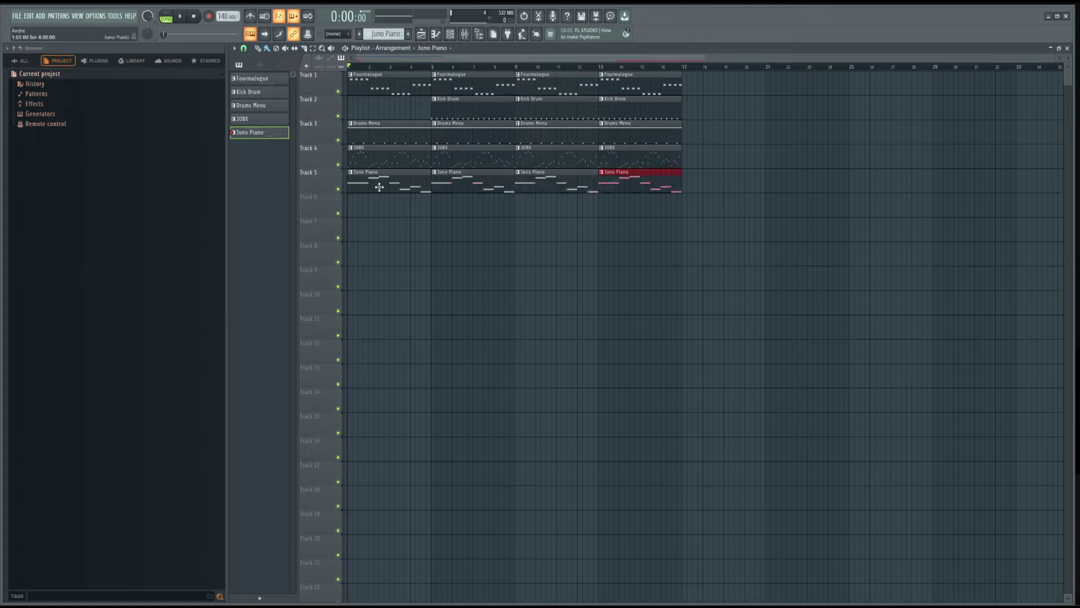
- Play back the full arrangement and delete the Kick Drum clip at bar 5 on Track 2
key(space)
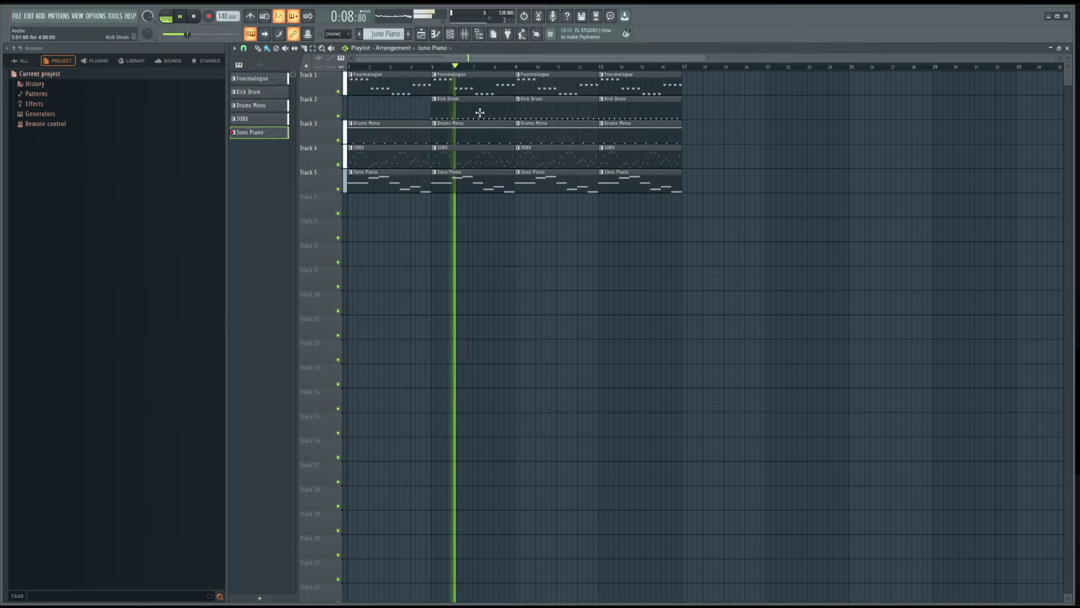
key(space)
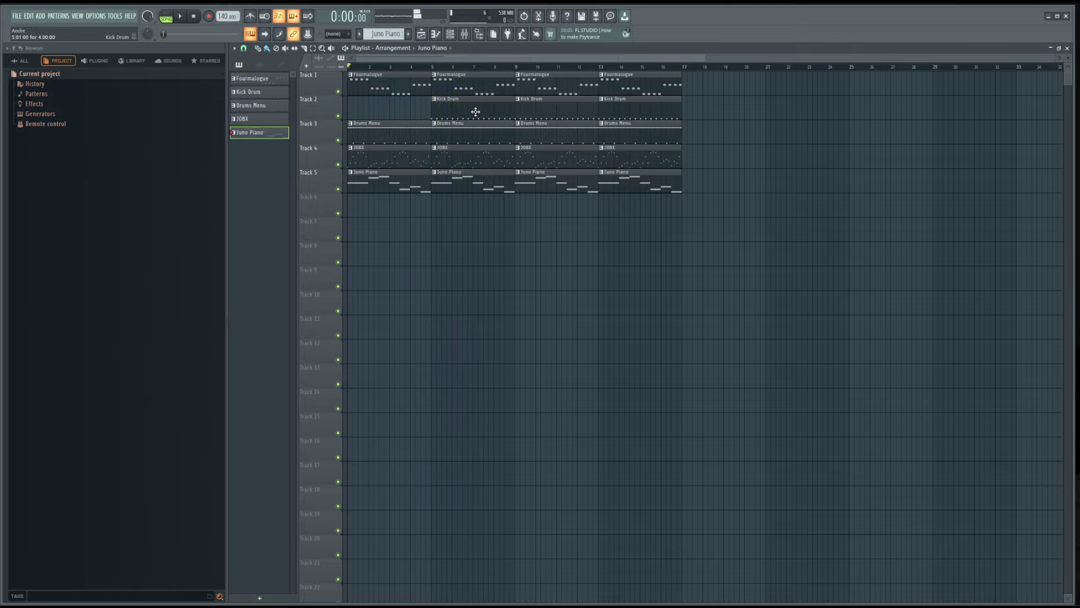
right_click(451, 110)
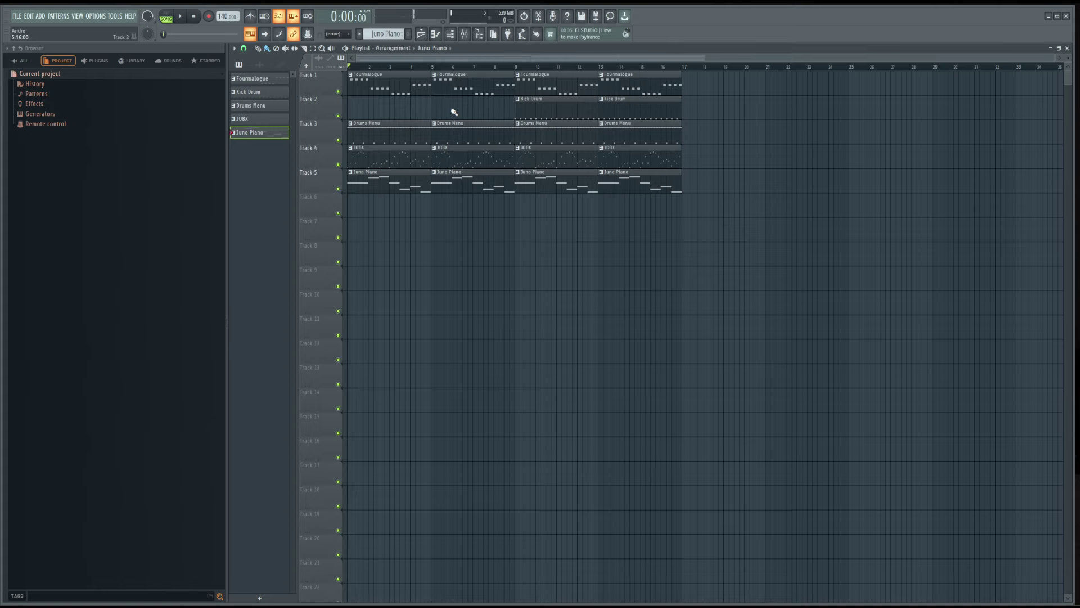
- Close the Playlist, open the JOBX instrument, and try out its filter cutoff while playing its pattern in pattern mode
click(1068, 49)
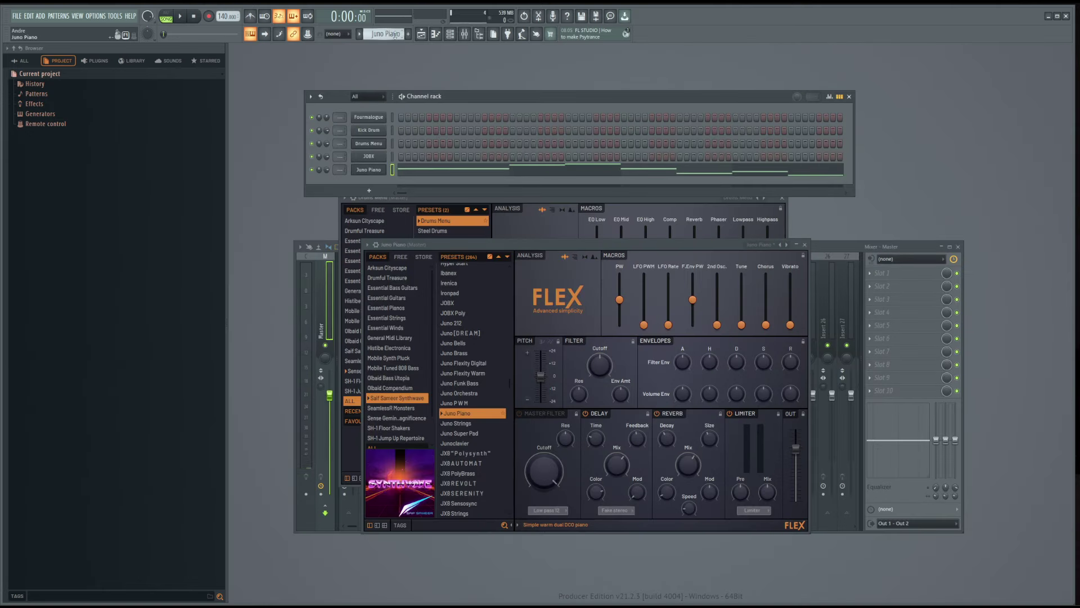
scroll(396, 35, up, 2)
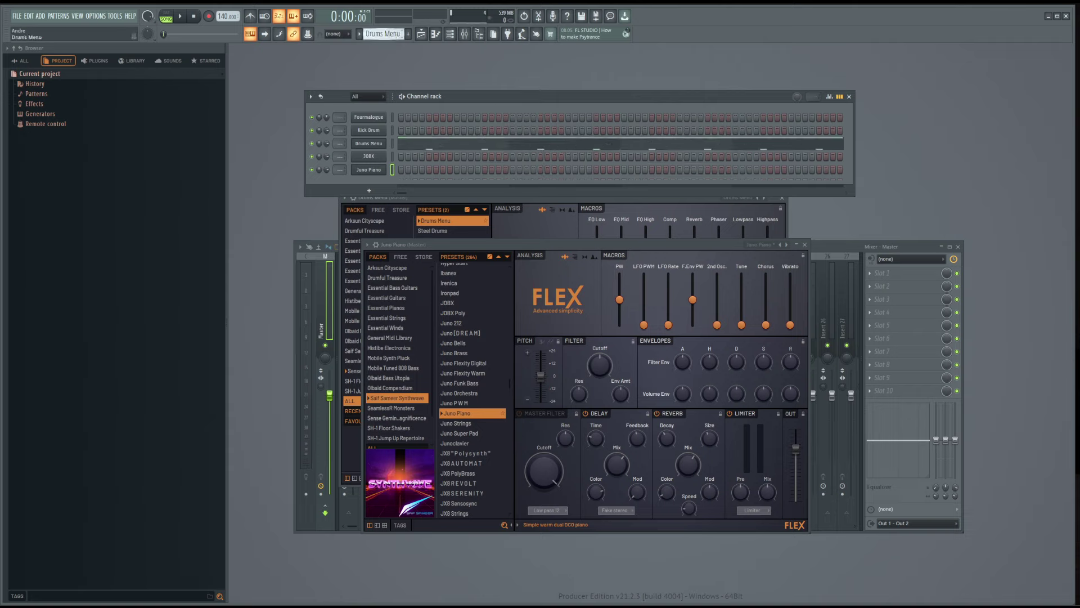
scroll(388, 34, down, 1)
click(381, 161)
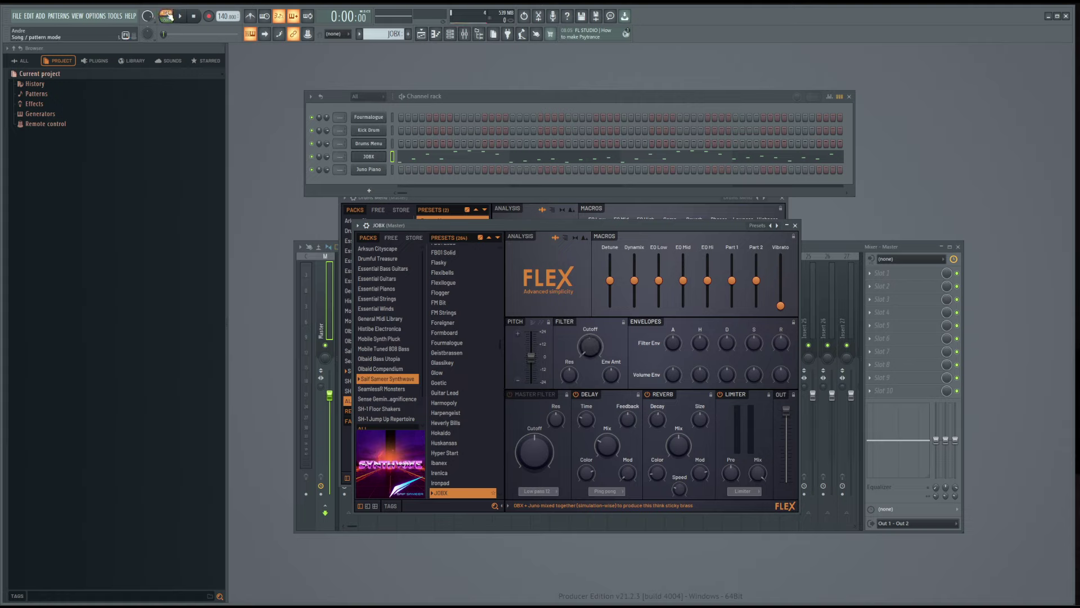
key(space)
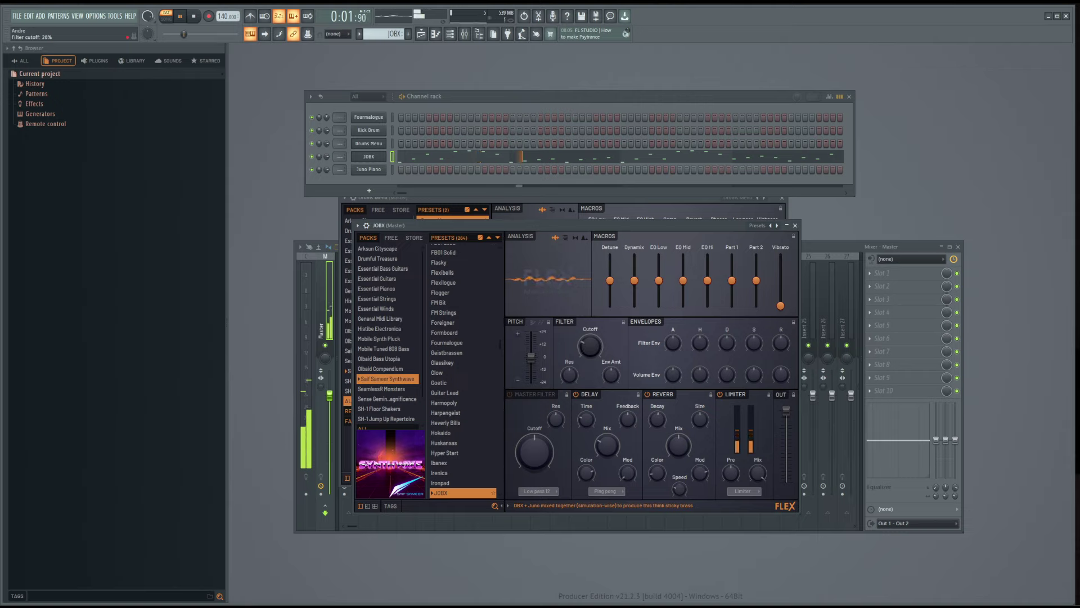
mouse_move(590, 345)
mouse_down()
mouse_move(590, 310)
mouse_move(590, 360)
mouse_move(591, 348)
mouse_up()
key(space)
- Create an automation clip for the JOBX filter cutoff
right_click(591, 347)
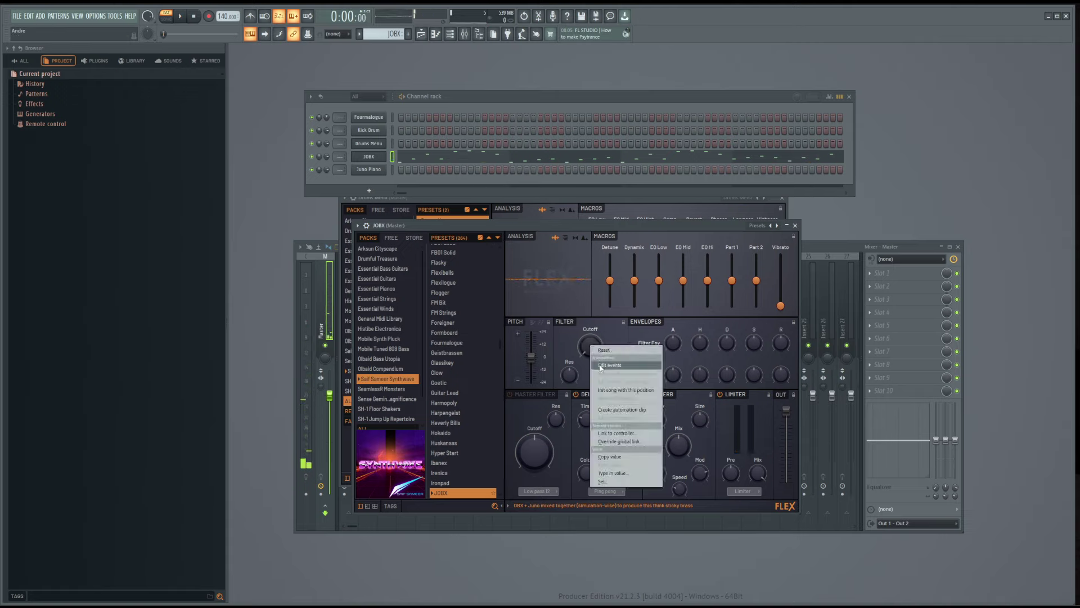
click(586, 346)
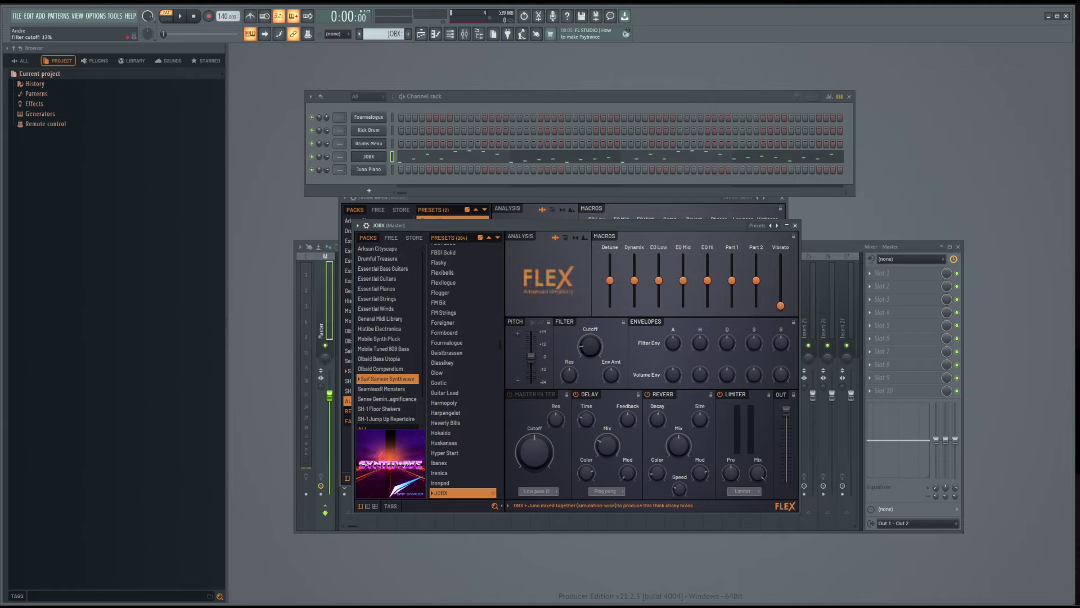
right_click(587, 351)
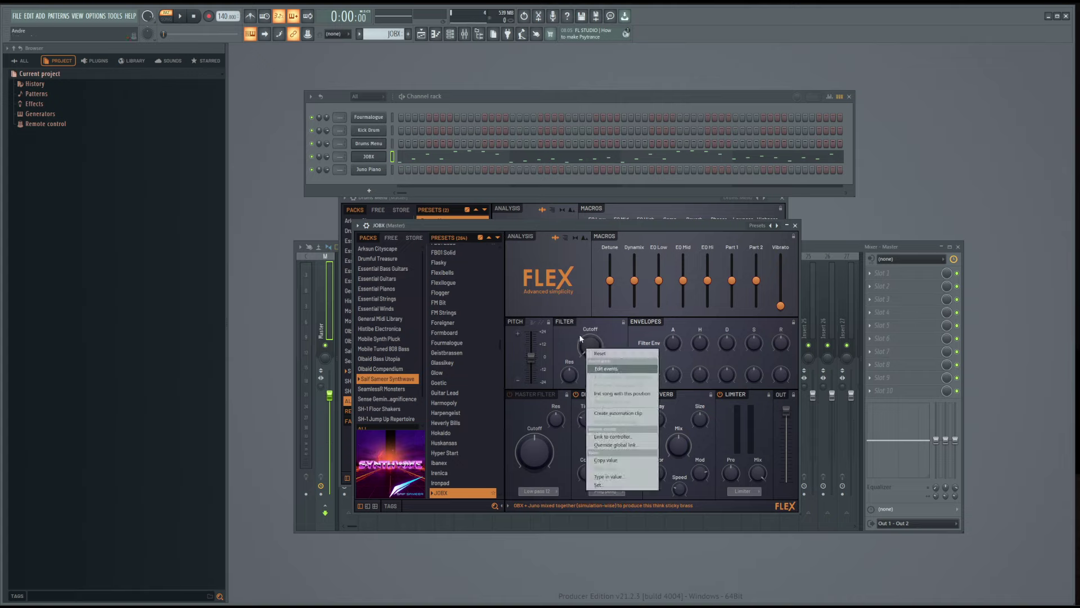
click(588, 353)
right_click(587, 349)
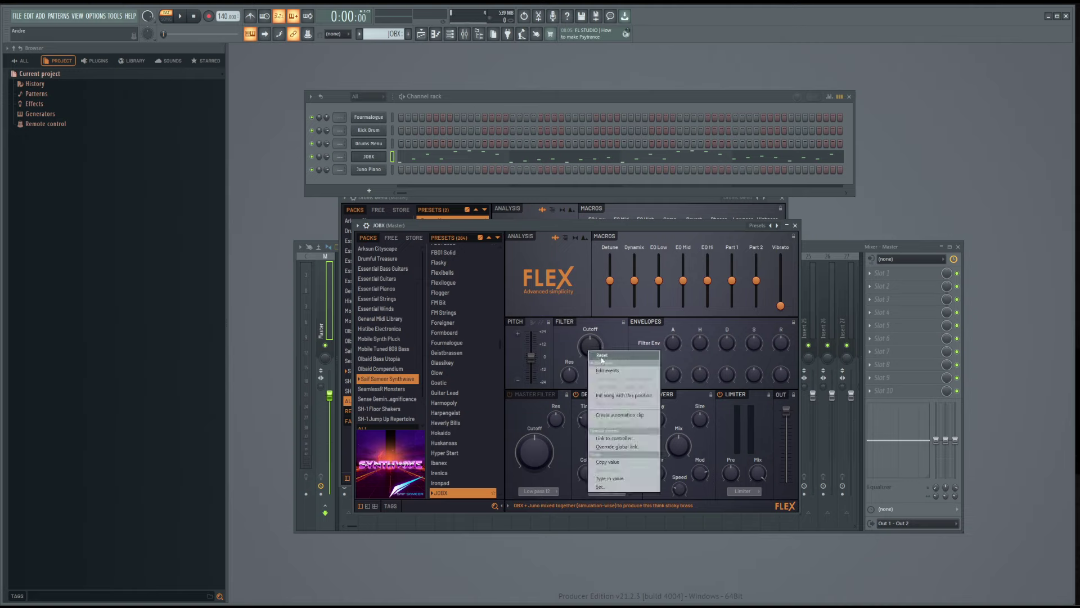
click(602, 350)
right_click(588, 344)
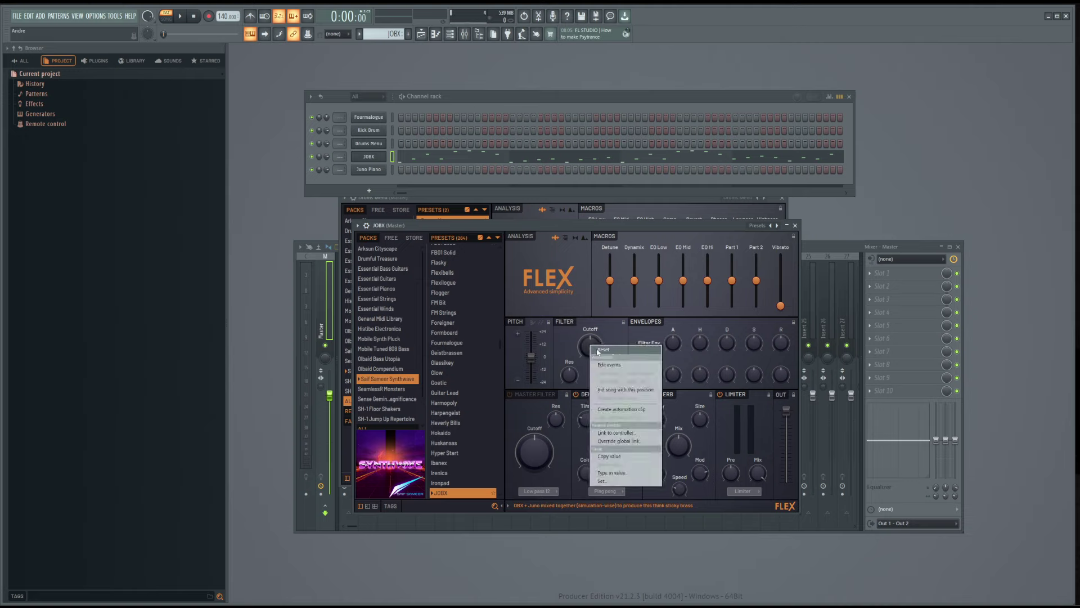
click(630, 410)
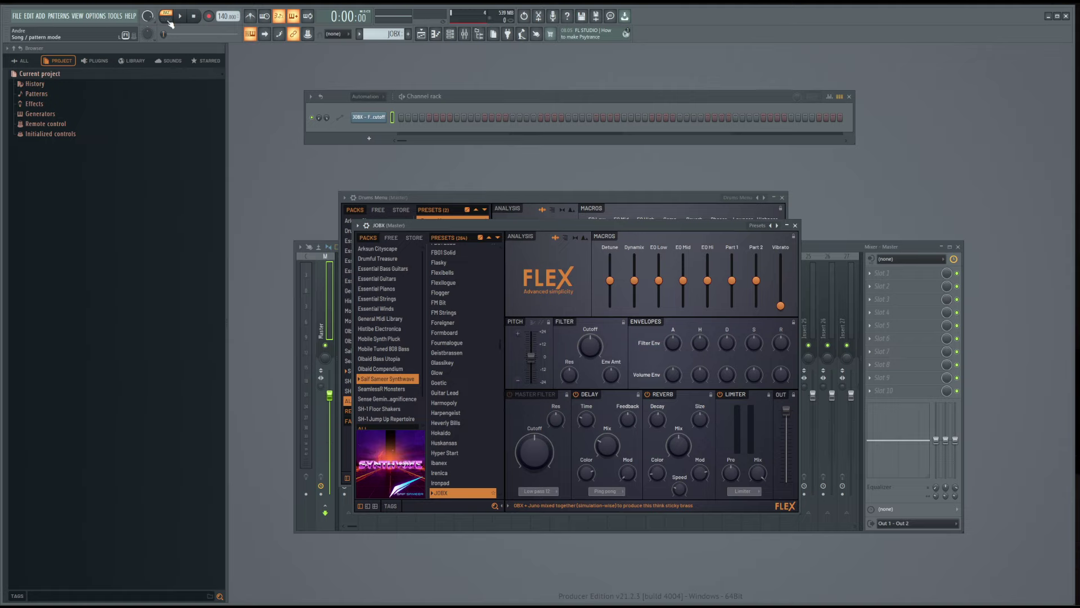
- Open the Playlist and shape the JOBX filter cutoff clip on Track 6 as a rise from near zero at bar 1 to a high point at bar 9
key(F1)
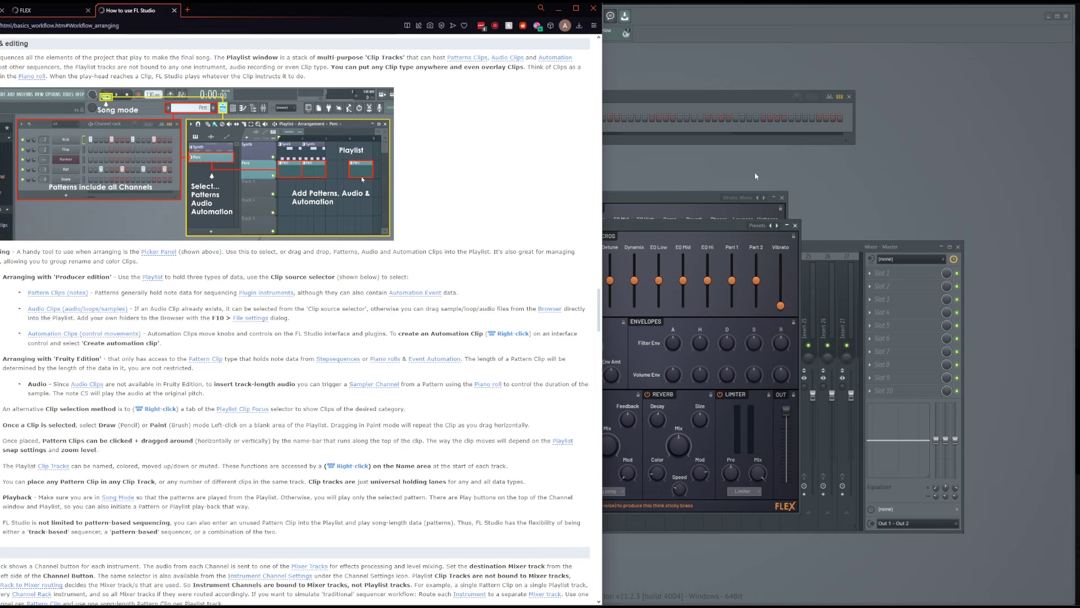
click(755, 176)
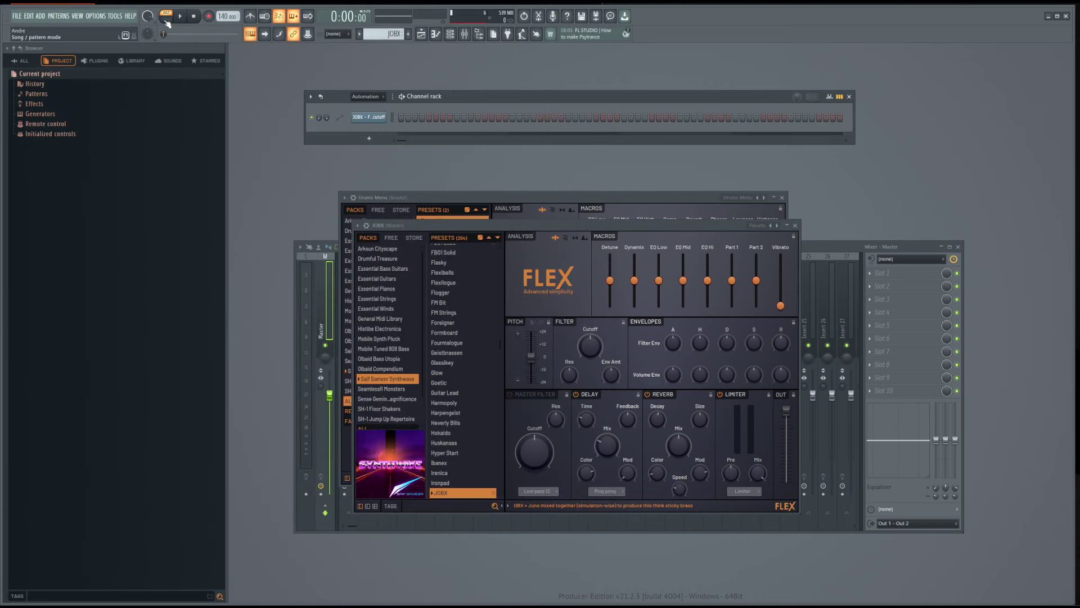
key(F5)
scroll(296, 222, up, 2)
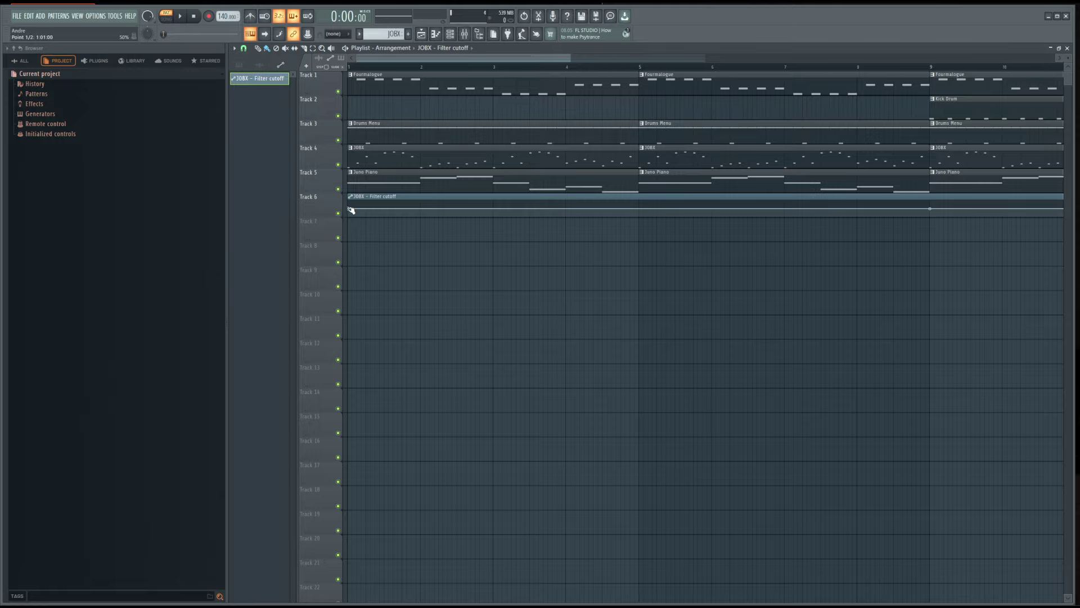
drag(351, 209, 350, 219)
scroll(470, 249, down, 3)
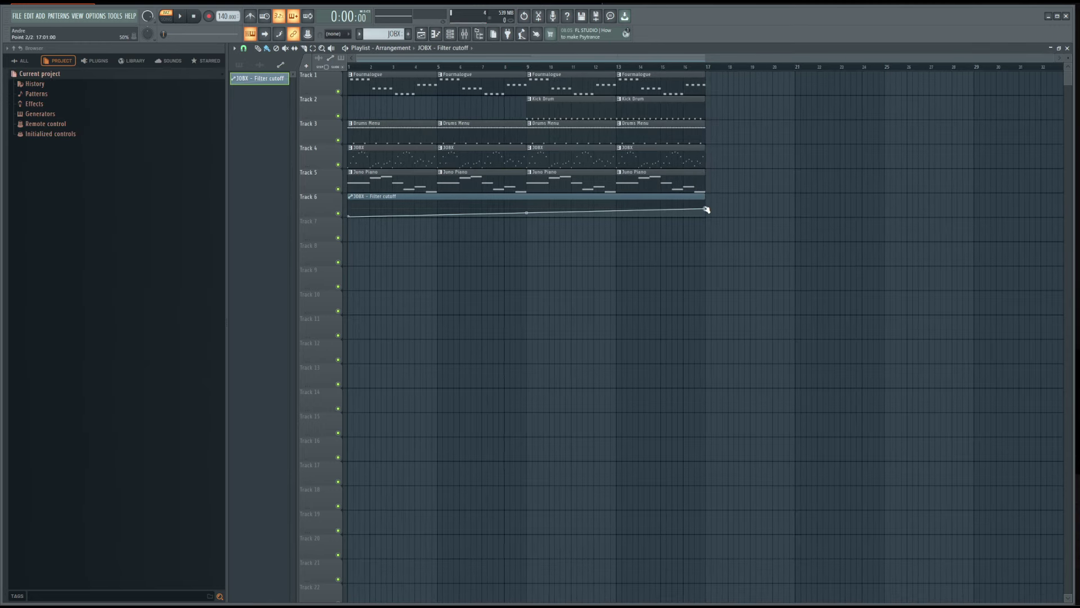
drag(706, 209, 530, 201)
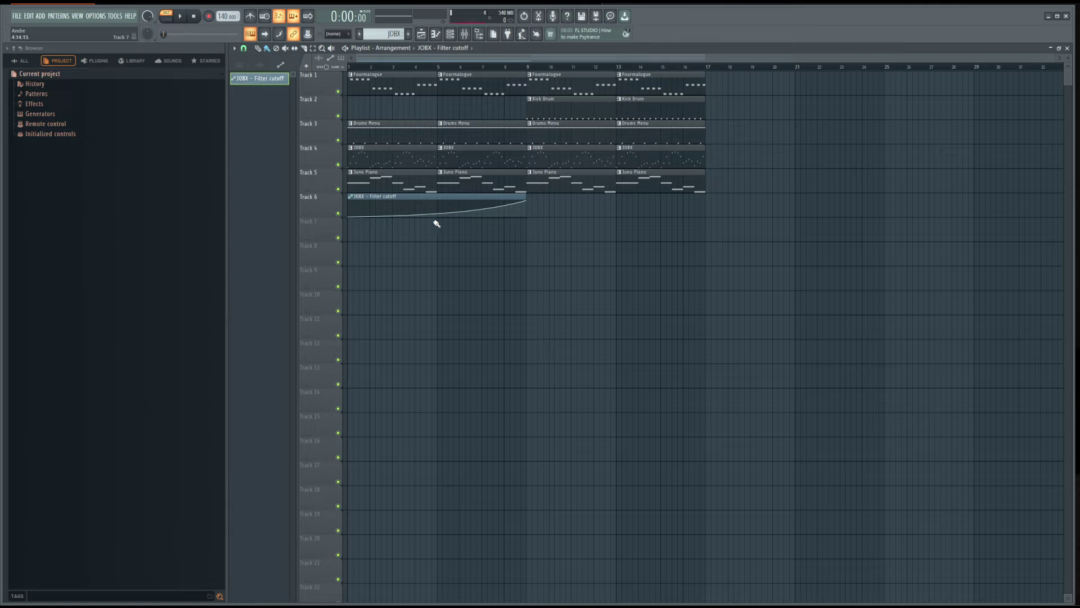
- Try a fuller bend and extra up-and-down points on the JOBX filter cutoff curve, and undo the added points
mouse_move(438, 214)
mouse_down()
mouse_move(437, 188)
mouse_move(437, 206)
mouse_up()
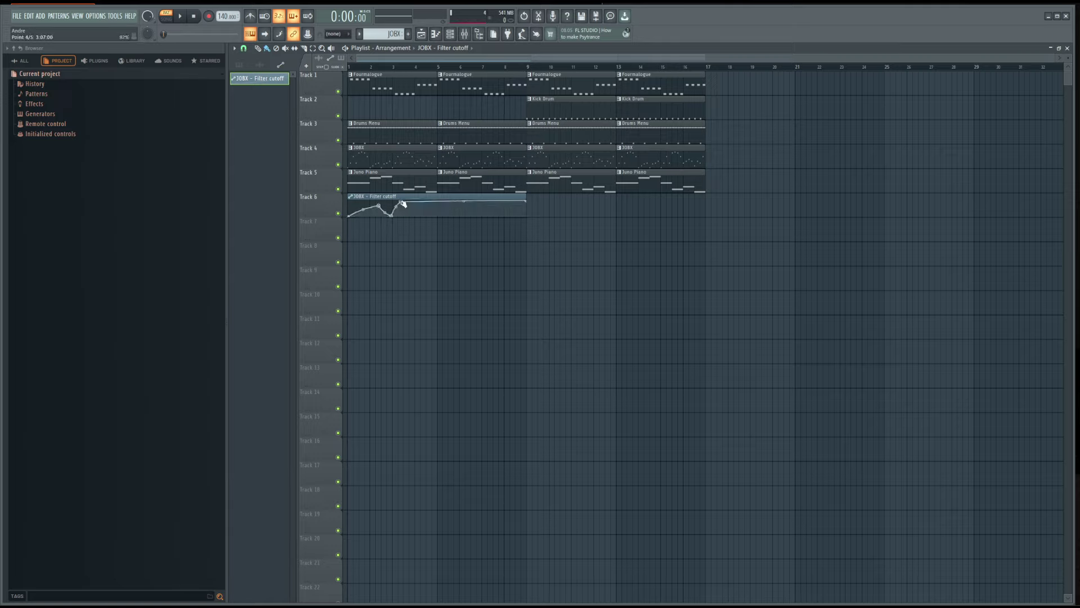
key(ctrl+z)
key(ctrl+z)
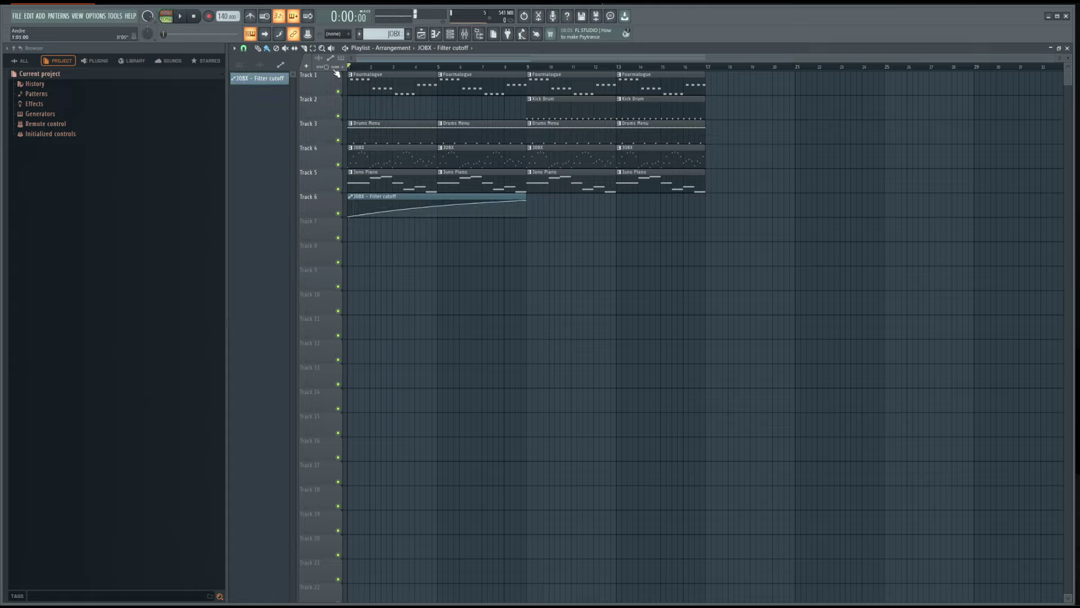
- Bend the JOBX filter cutoff curve into a slow-starting rise and add a drop-off point at about 42% just after bar 9
drag(437, 209, 437, 213)
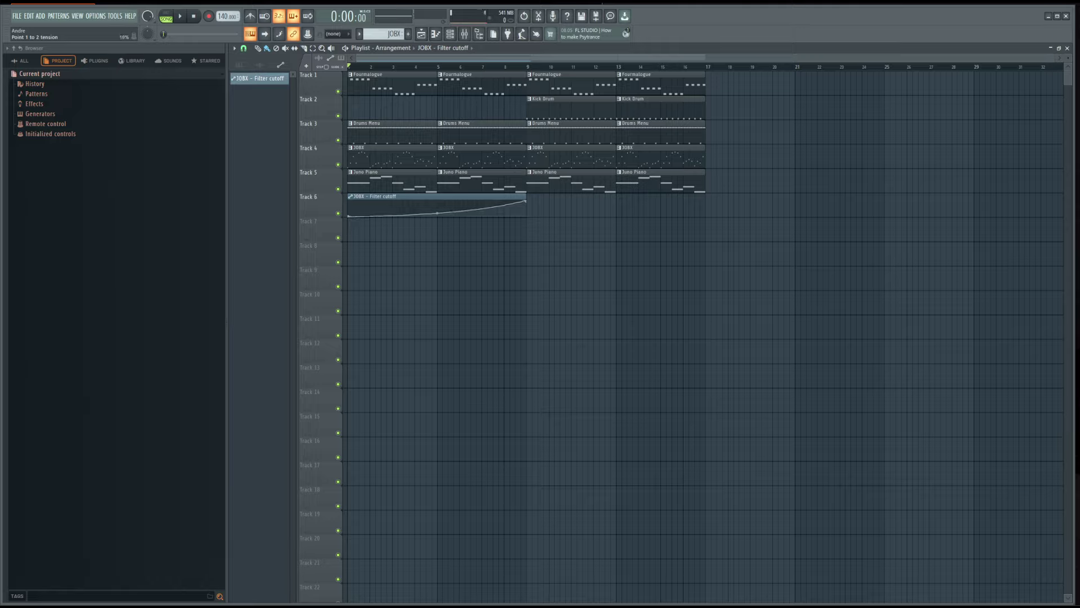
key(space)
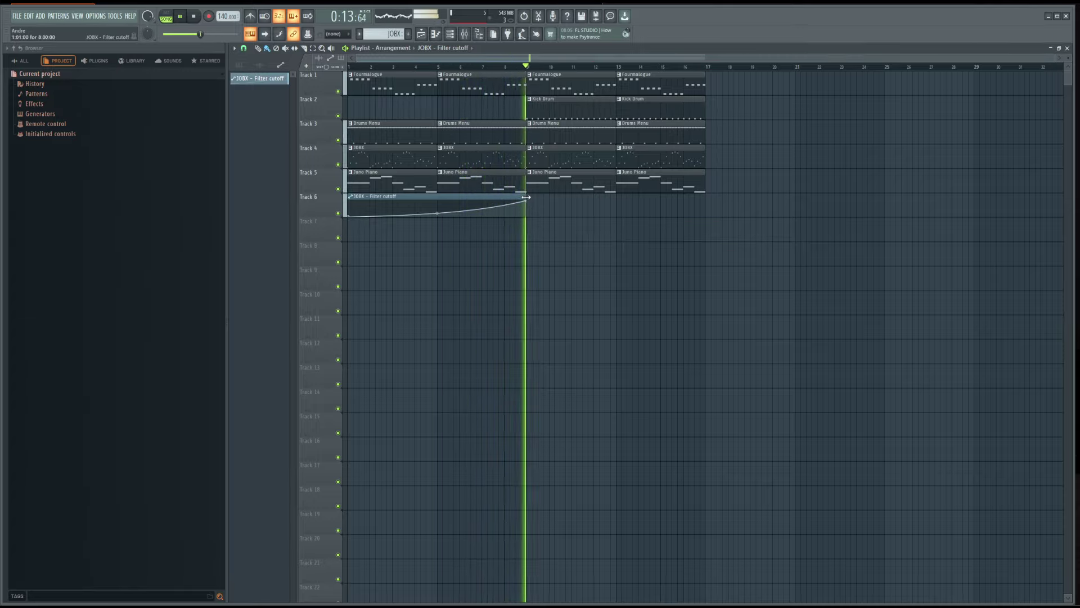
key(space)
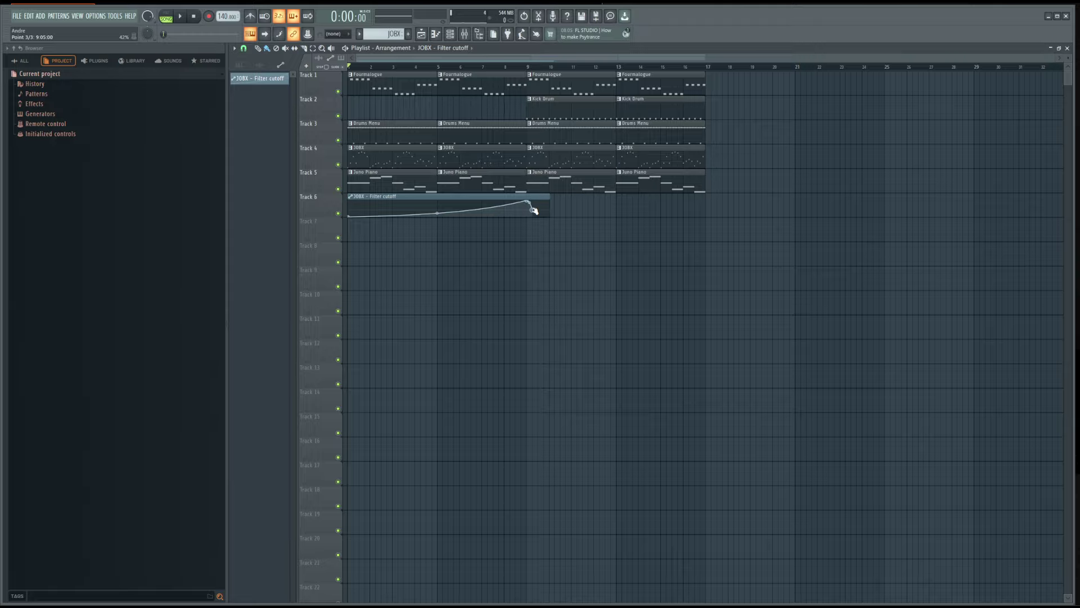
- Shift the filter cutoff peak and drop-off slightly earlier so the peak falls just before bar 9, and audition the transition
key(space)
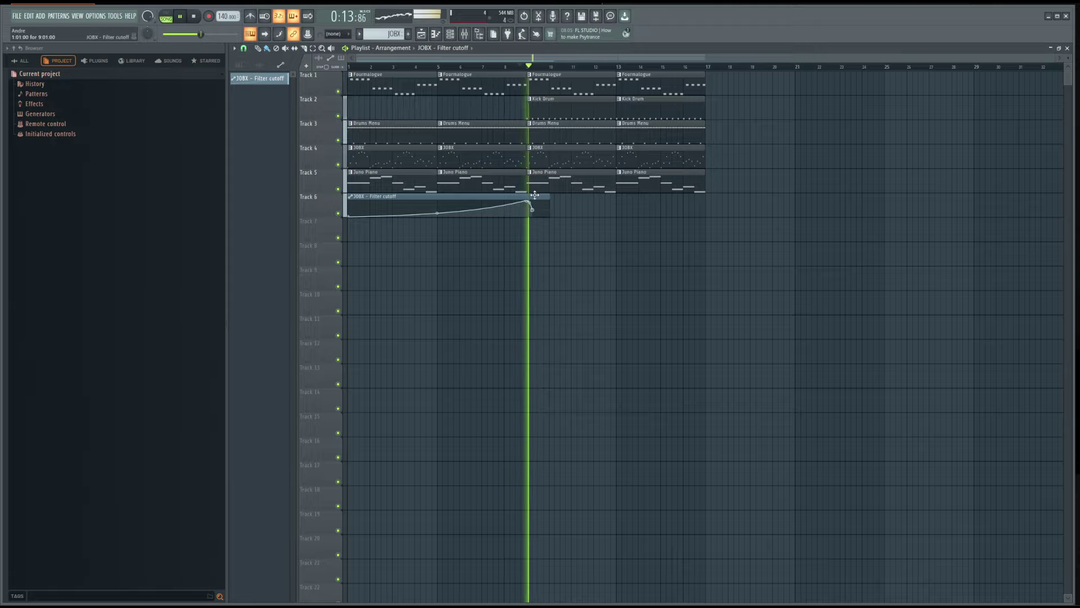
key(space)
scroll(535, 210, up, 5)
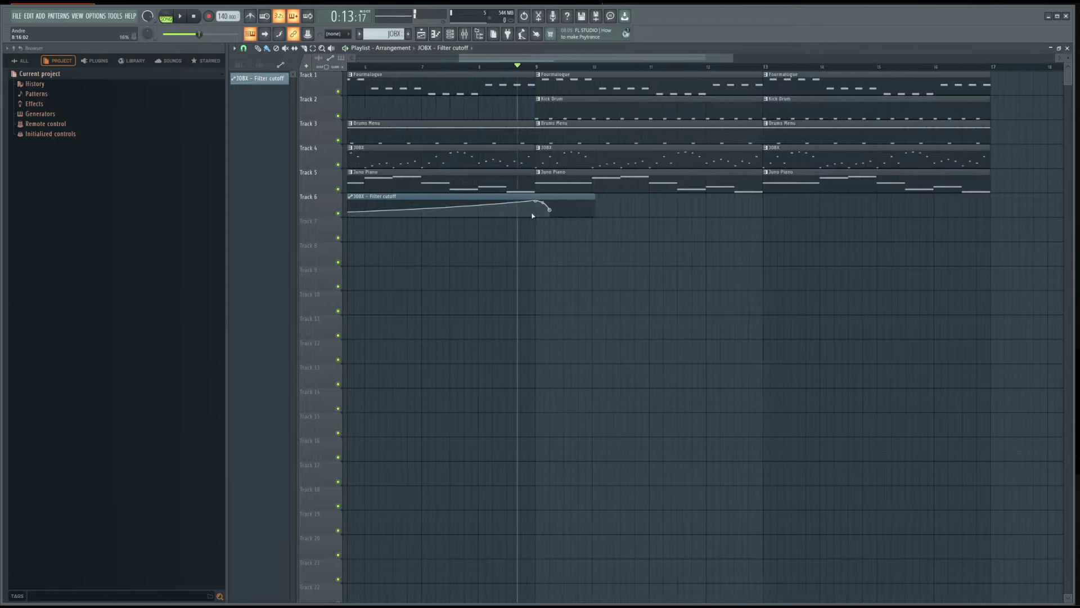
mouse_move(543, 201)
mouse_down()
mouse_move(513, 198)
mouse_move(524, 197)
mouse_up()
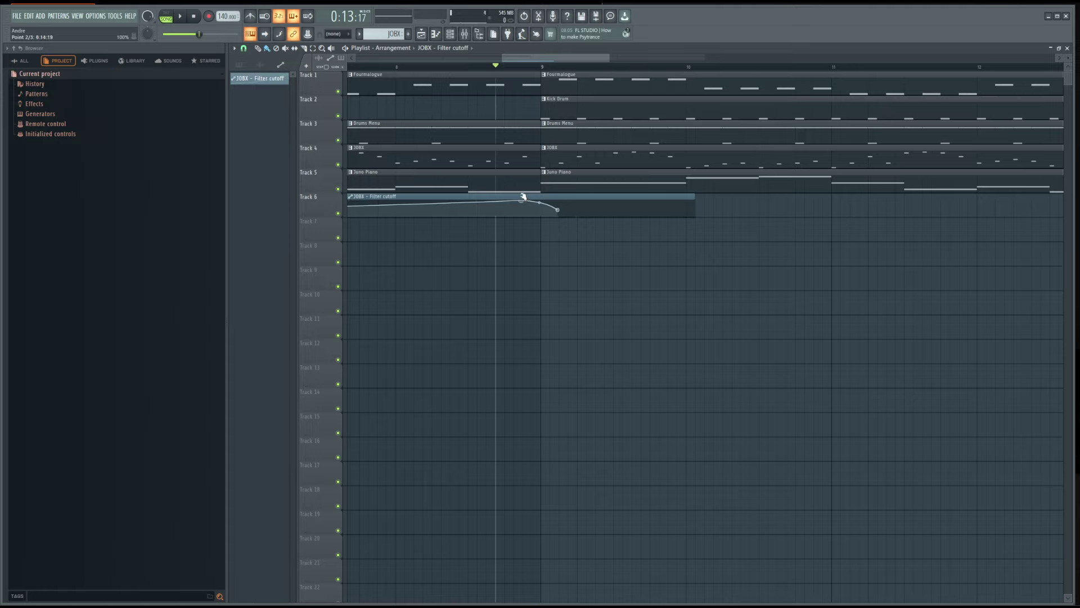
key(space)
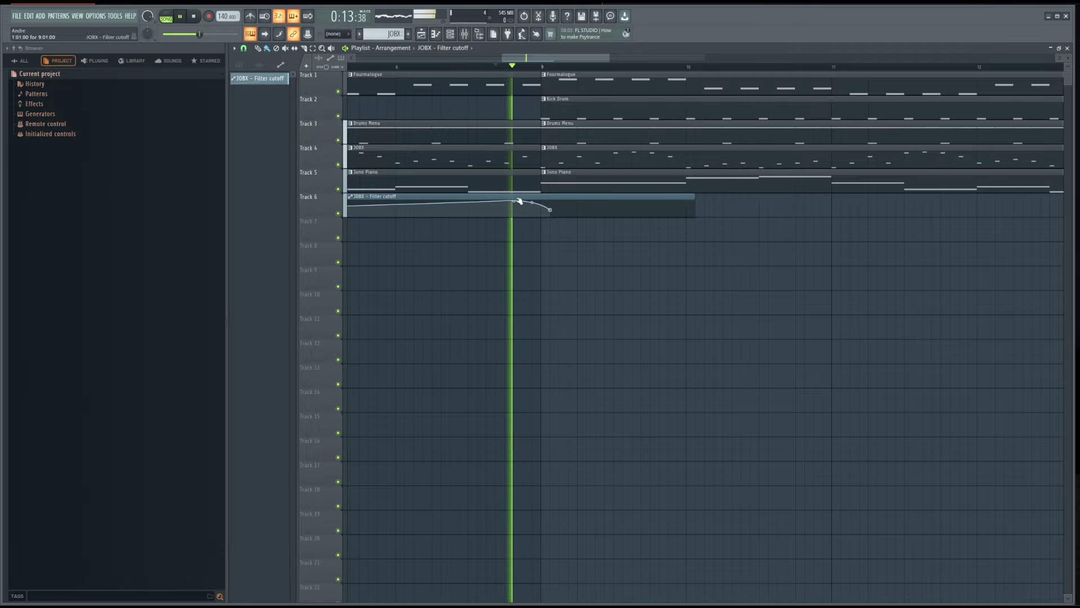
scroll(516, 224, down, 5)
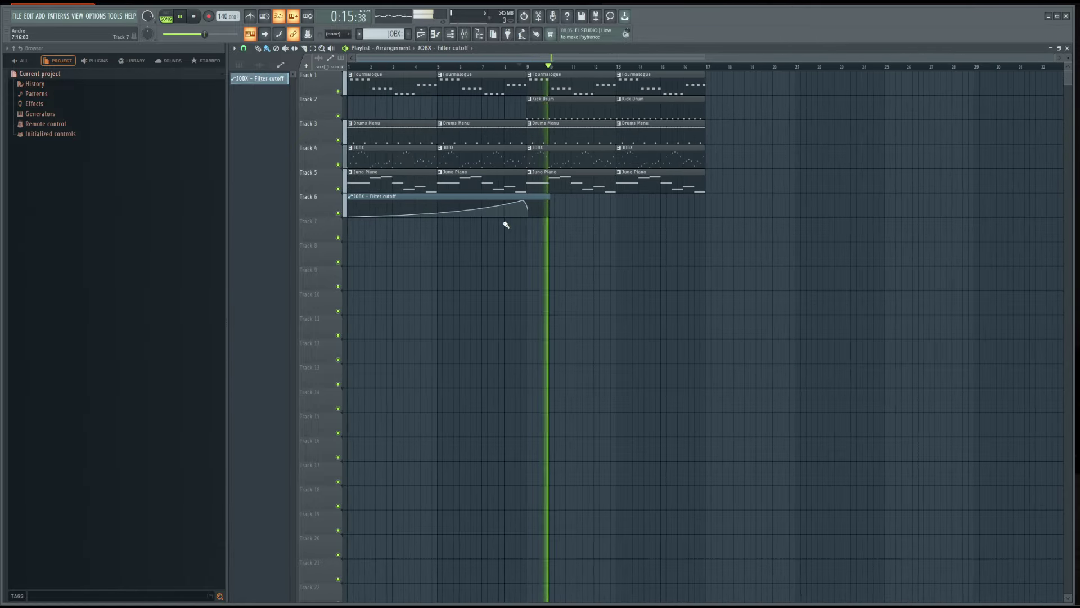
key(space)
- Browse the Cymbals in the Drums pack, preview the 808 Crash, and place the 707 Crash on Track 7 at bar 9
click(21, 61)
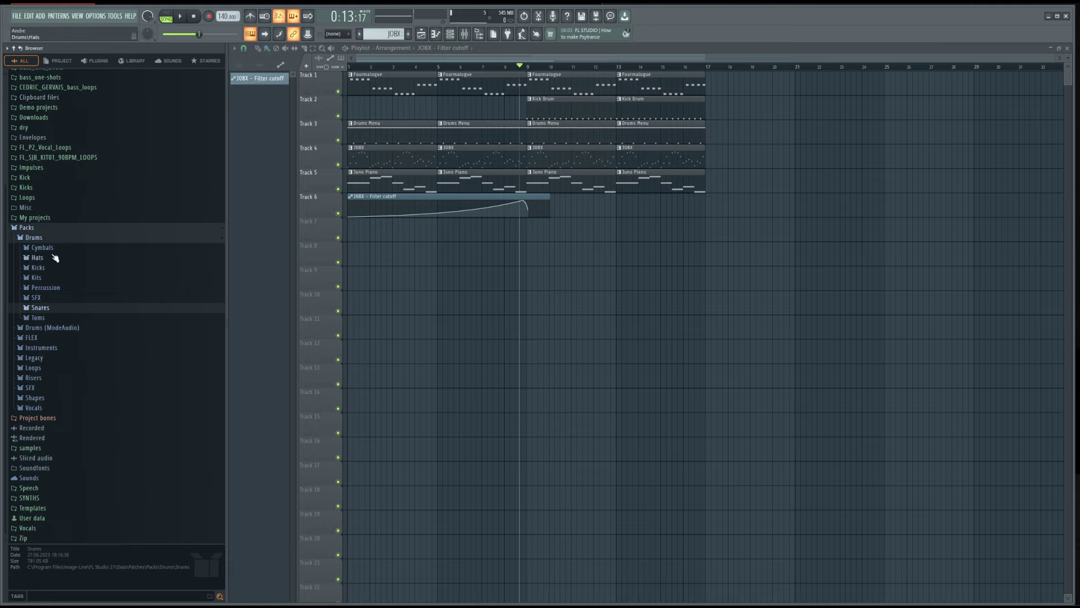
click(42, 248)
scroll(84, 281, down, 5)
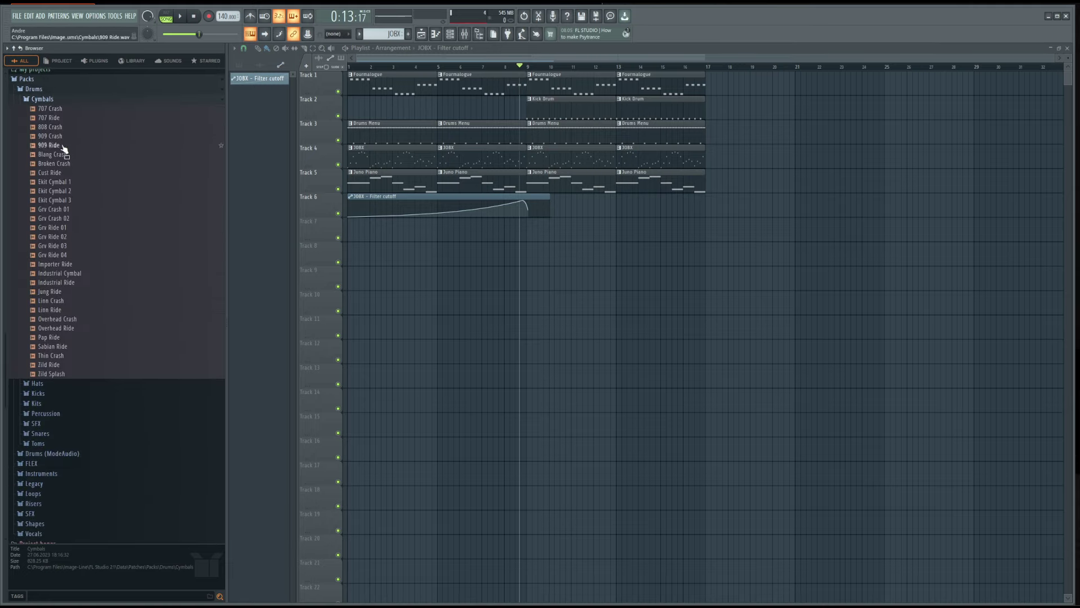
click(67, 128)
click(65, 127)
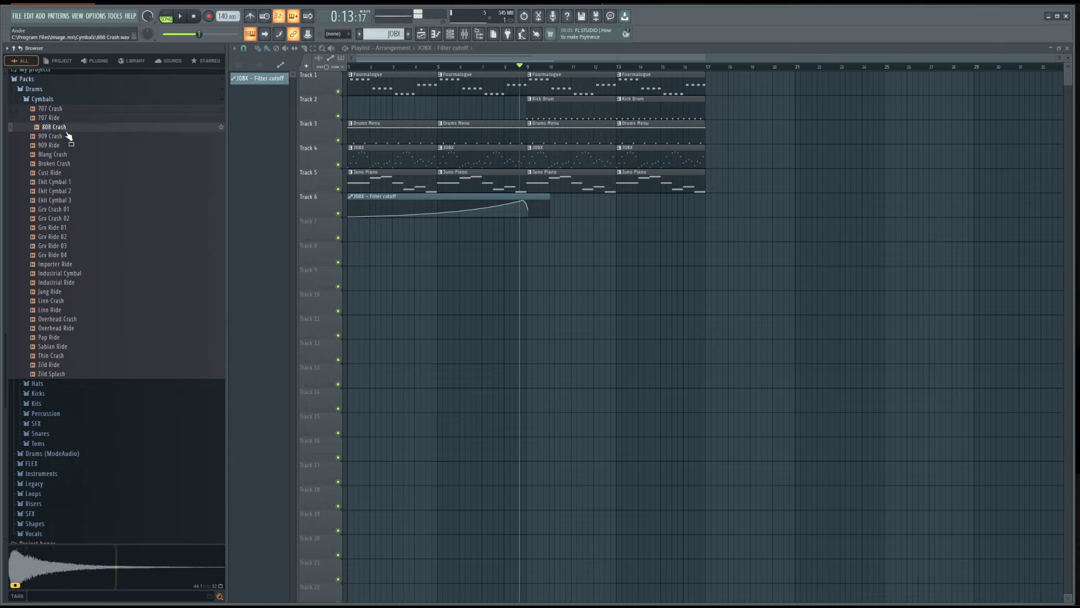
drag(56, 109, 529, 227)
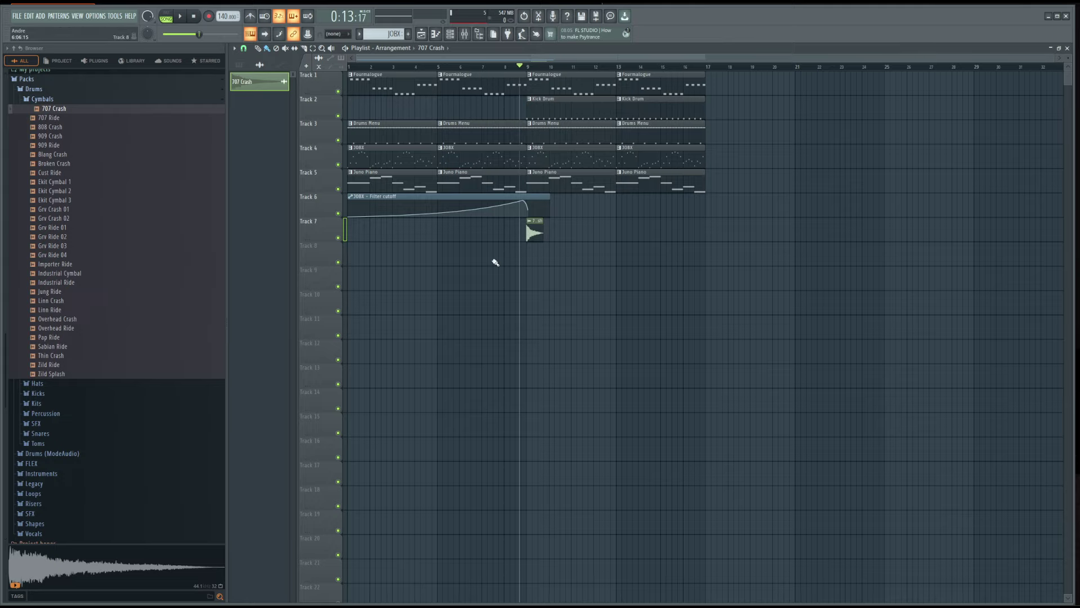
- Lower the 707 Crash clip's gain to about -10.2 dB and play the section from just before bar 9
scroll(534, 231, up, 5)
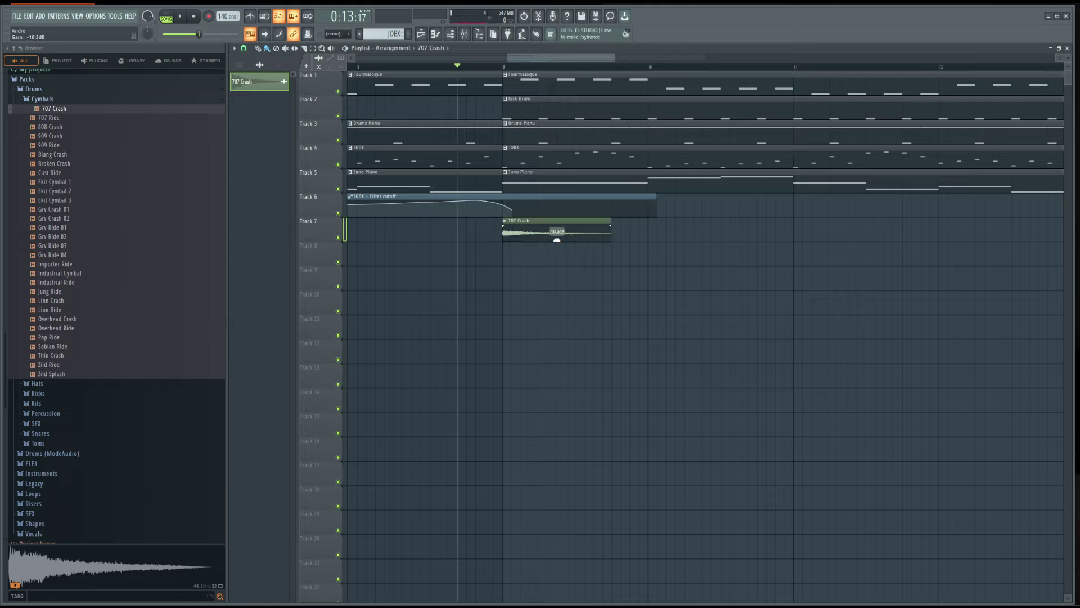
key(space)
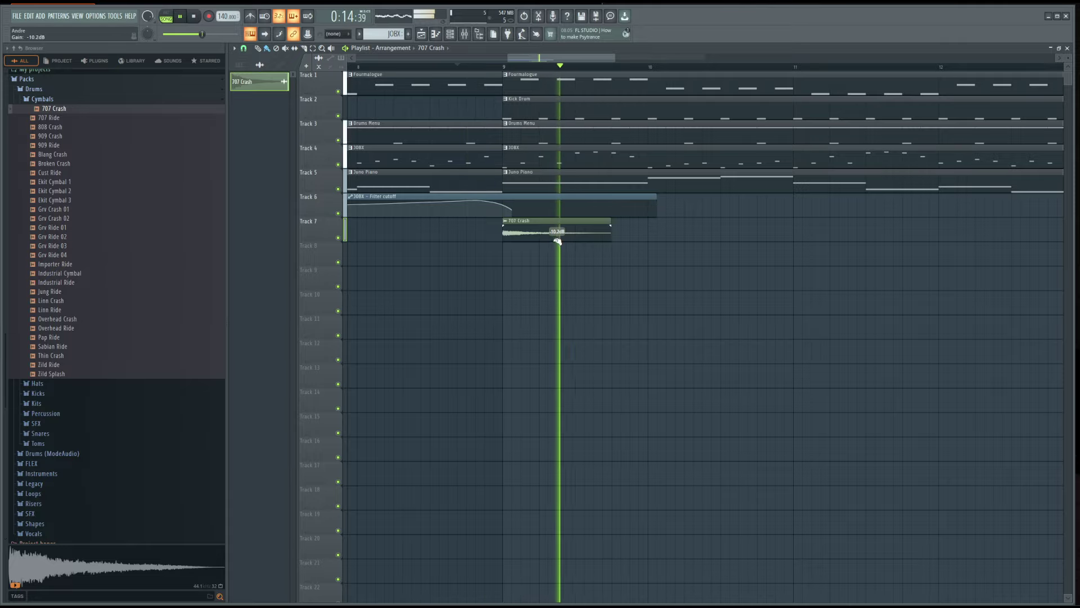
scroll(558, 240, down, 2)
scroll(558, 240, down, 2)
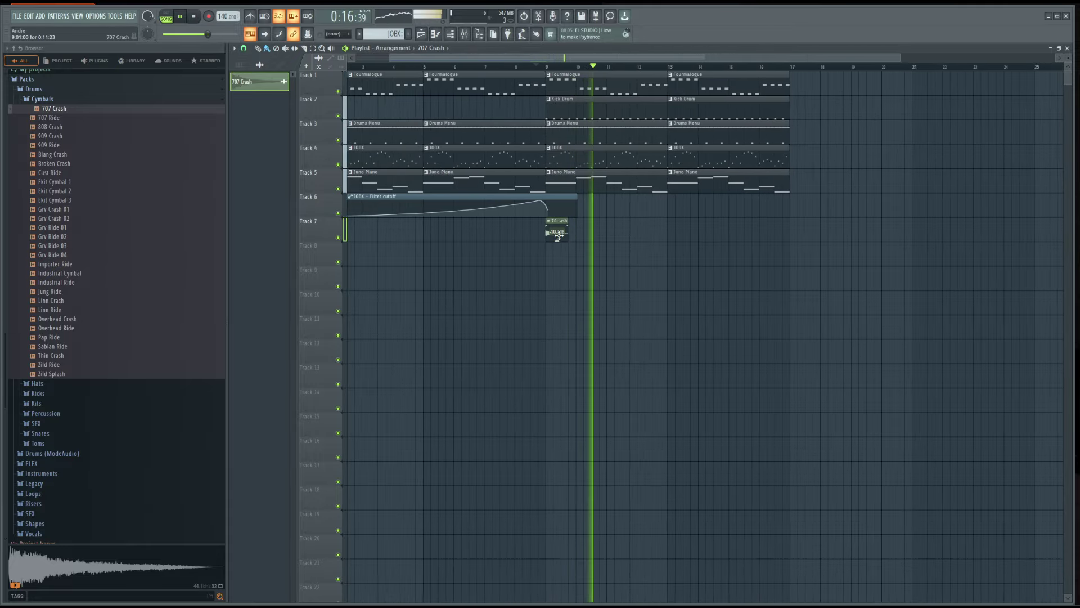
- Preview the Sabian Ride cymbal, open the Loops folder in the Packs library, and stop playback
click(80, 347)
scroll(101, 359, down, 4)
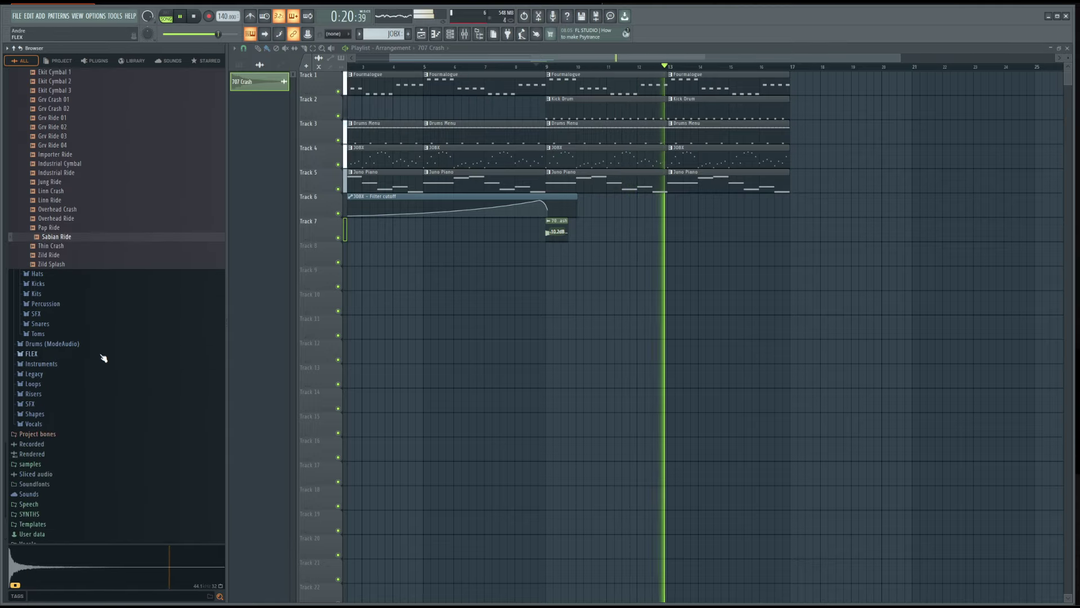
click(104, 384)
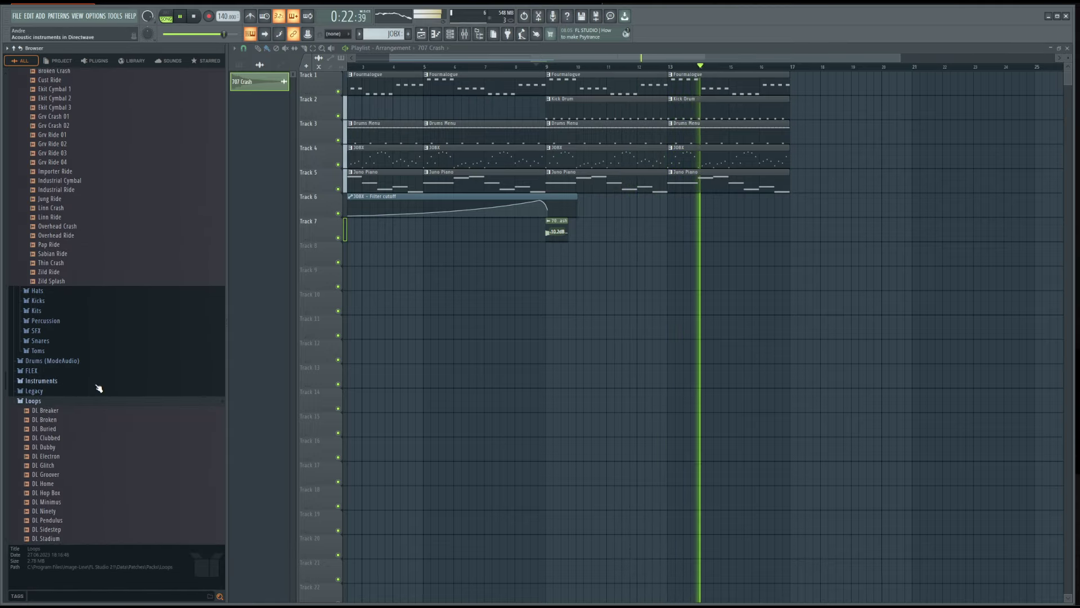
click(99, 383)
key(space)
click(98, 375)
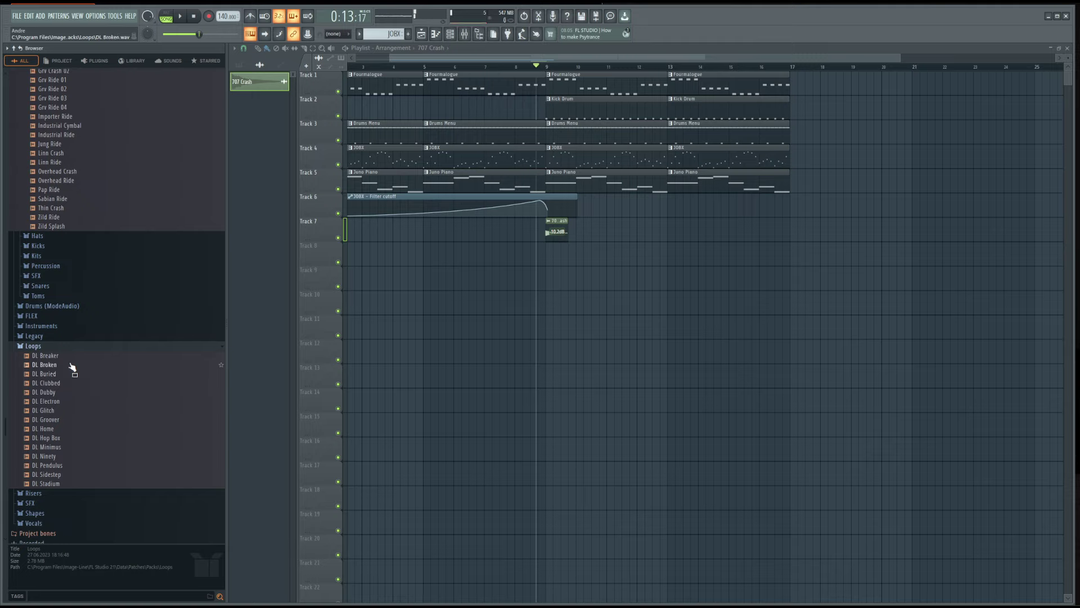
- Audition the DL drum loops one after another and place DL Home on Track 8 at bar 9
click(70, 371)
click(72, 384)
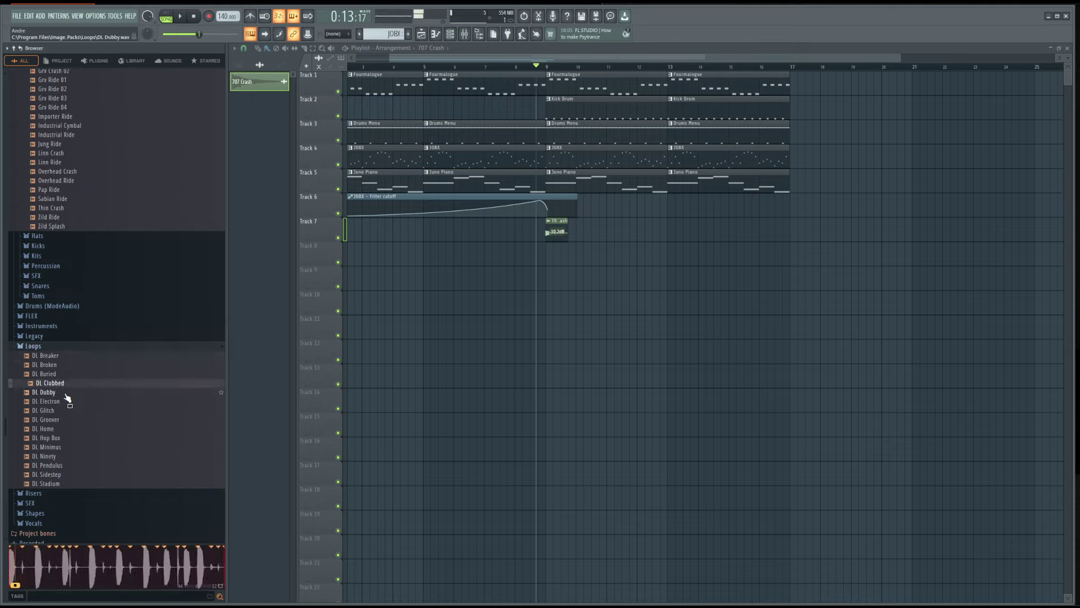
click(65, 393)
click(64, 402)
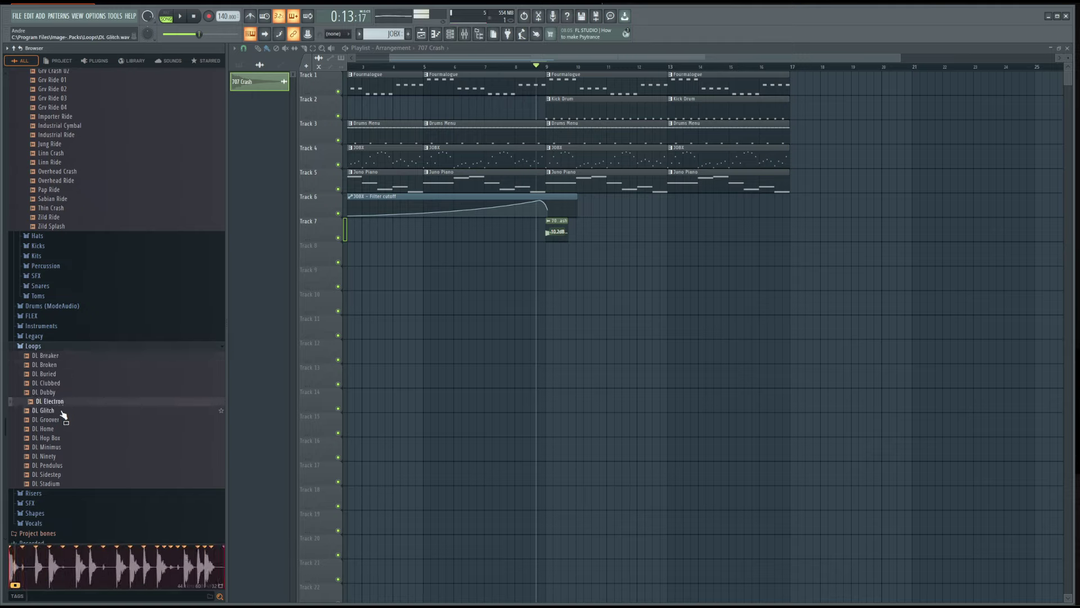
click(64, 410)
click(64, 420)
click(63, 429)
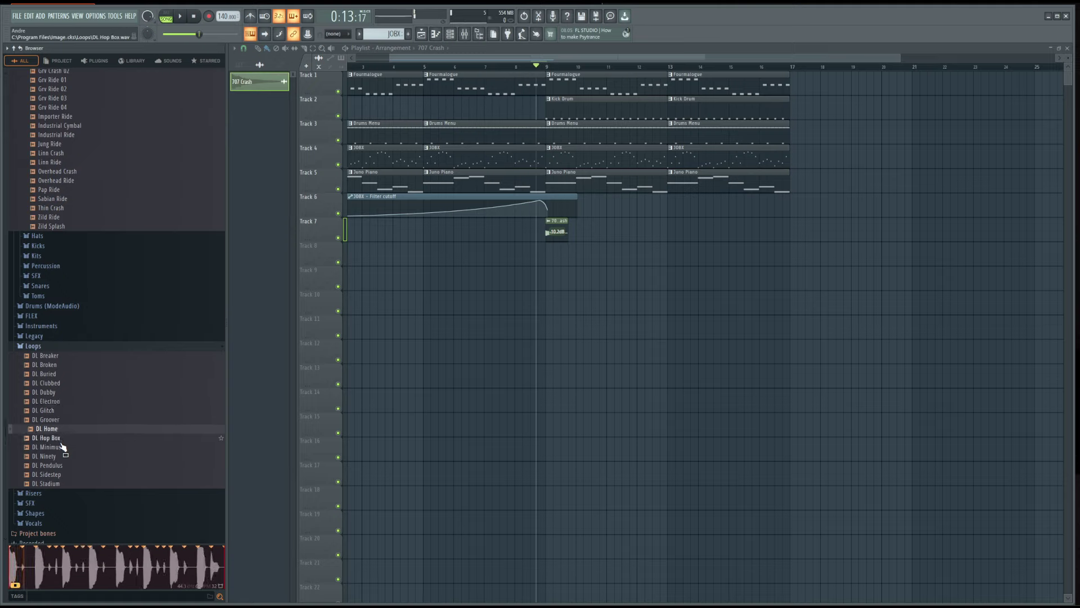
drag(59, 435, 548, 257)
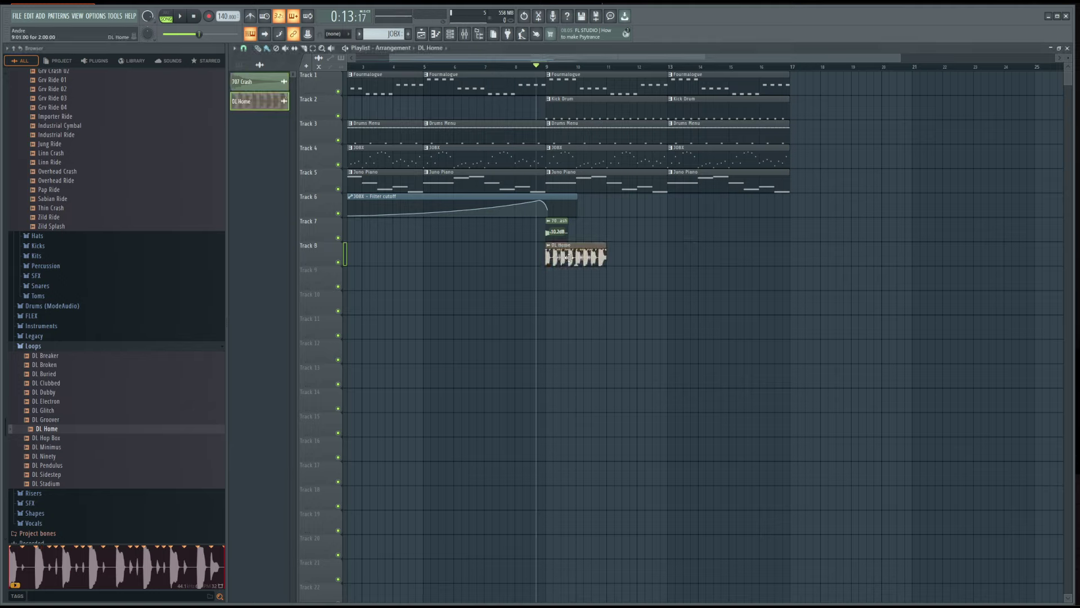
- Reduce the DL Home clip's gain to about -5.7 dB and repeat the clip to fill bars 9 to 16 on Track 8
drag(576, 264, 538, 255)
scroll(617, 269, up, 3)
key(ctrl+b)
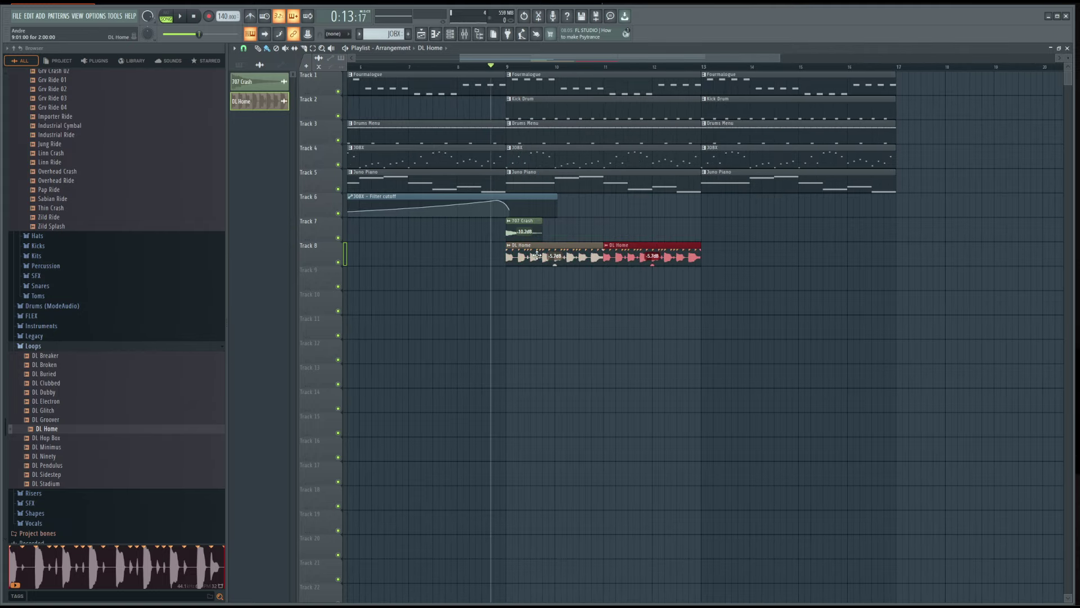
key(ctrl+b)
key(ctrl+b)
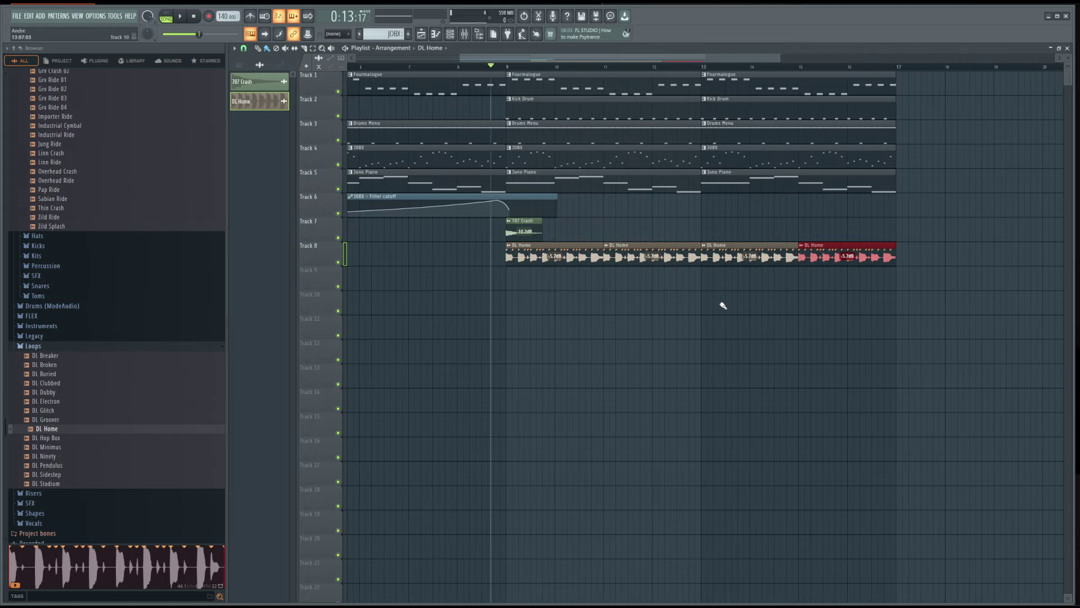
- Play the section from before bar 9 and lower all four DL Home clips on Track 8 to about -10.6 dB
key(space)
scroll(632, 272, down, 3)
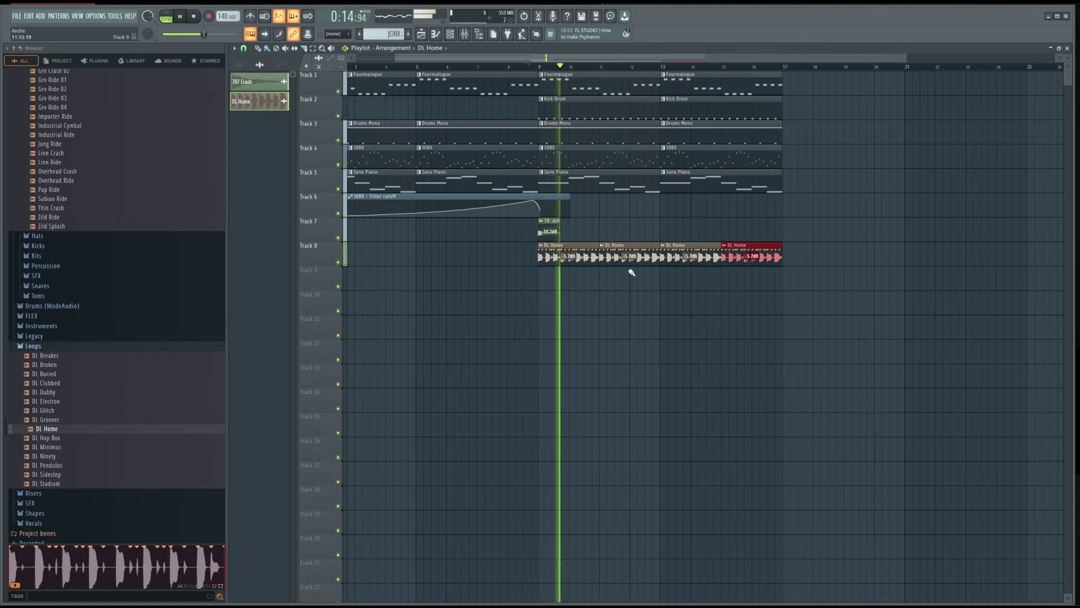
drag(816, 278, 569, 284)
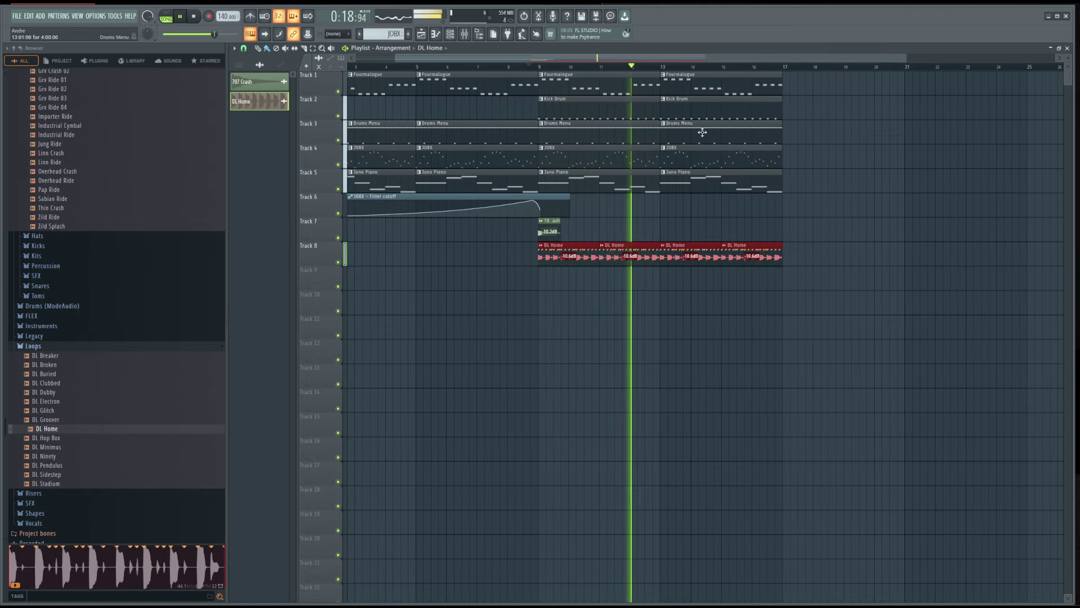
- Delete the Kick Drum clips from Track 2 and set the gain of all four DL Home clips to about -8.4 dB
right_click(782, 110)
right_click(720, 109)
right_click(603, 109)
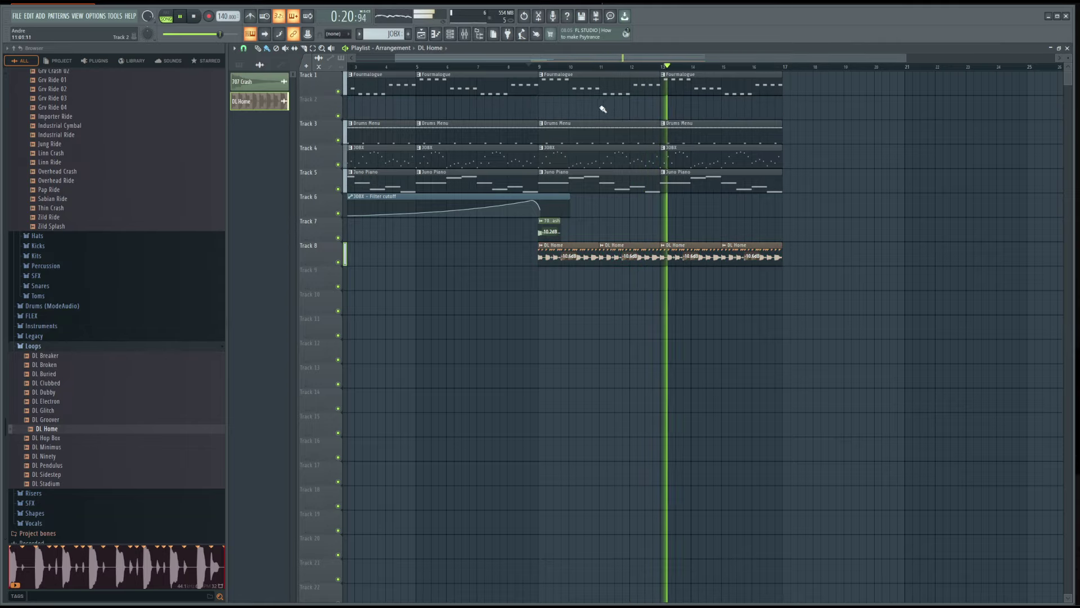
drag(815, 256, 569, 260)
scroll(528, 281, down, 2)
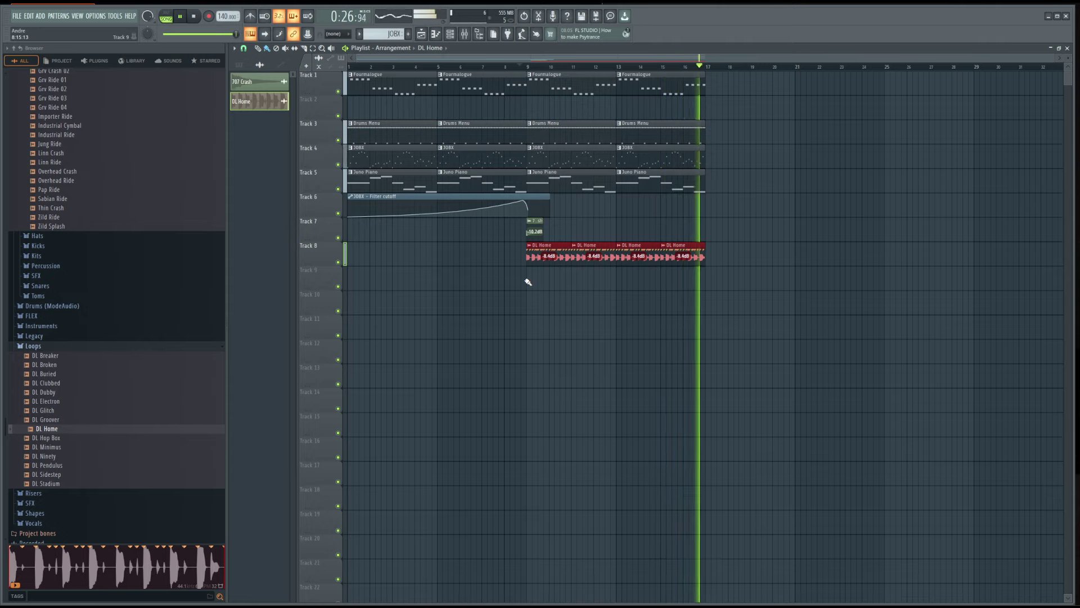
- Stop playback and save the project under the name Tutorial in its own new project folder
key(space)
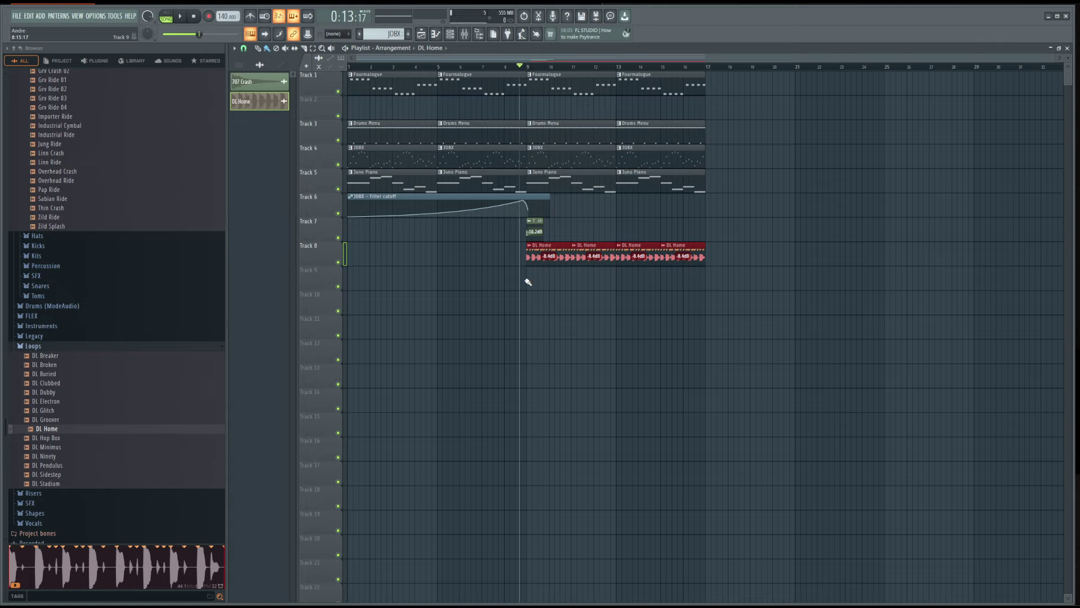
key(ctrl+s)
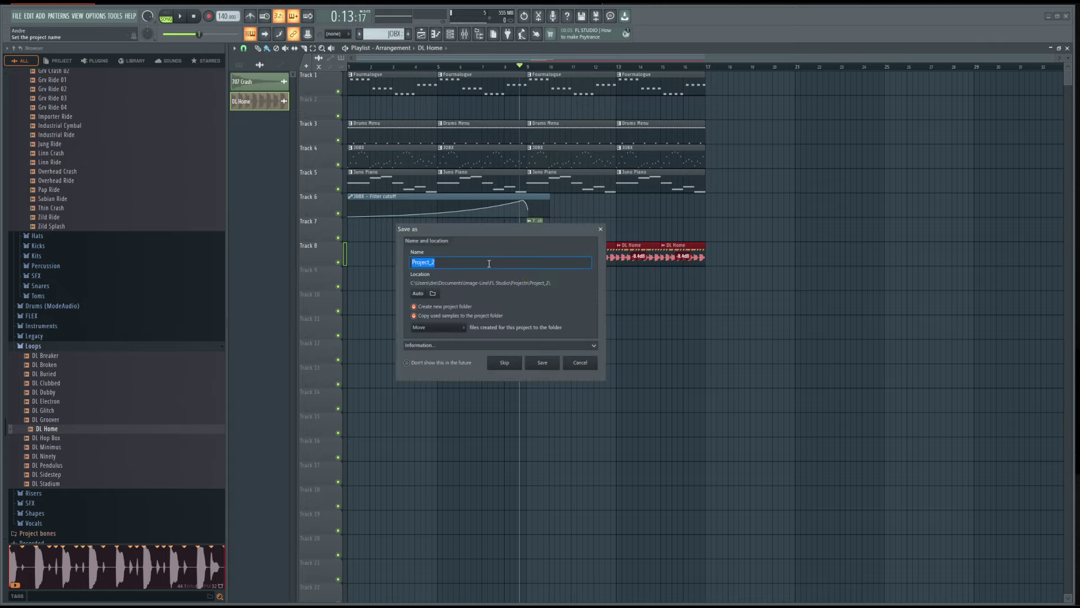
text(Tutorial)
key(Return)
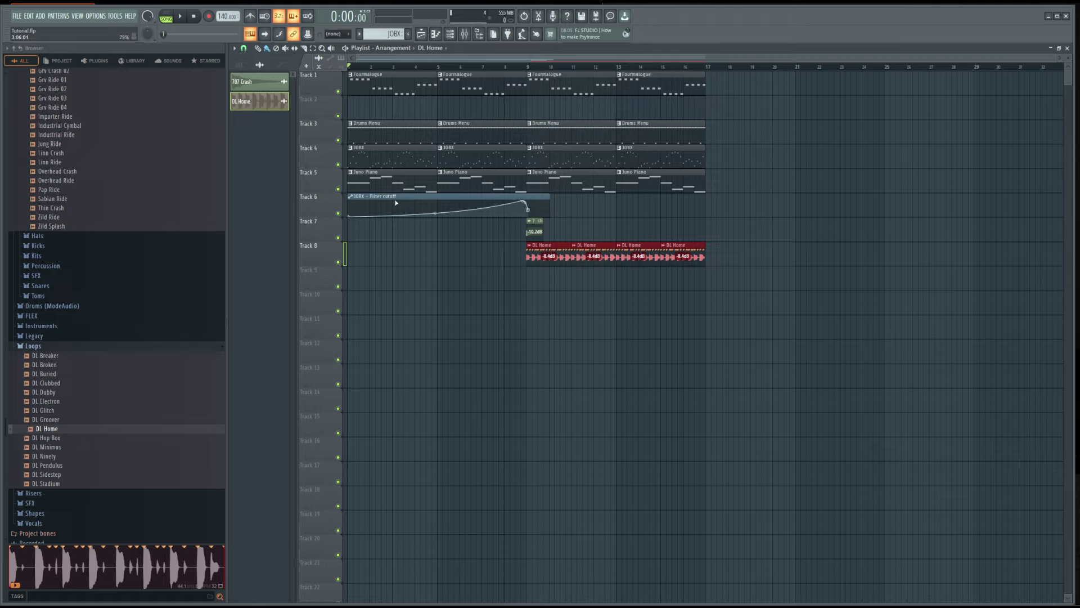
- Export the full song as the wave file Tutorial.wav in the Tutorial project folder, keeping the default render settings
click(15, 17)
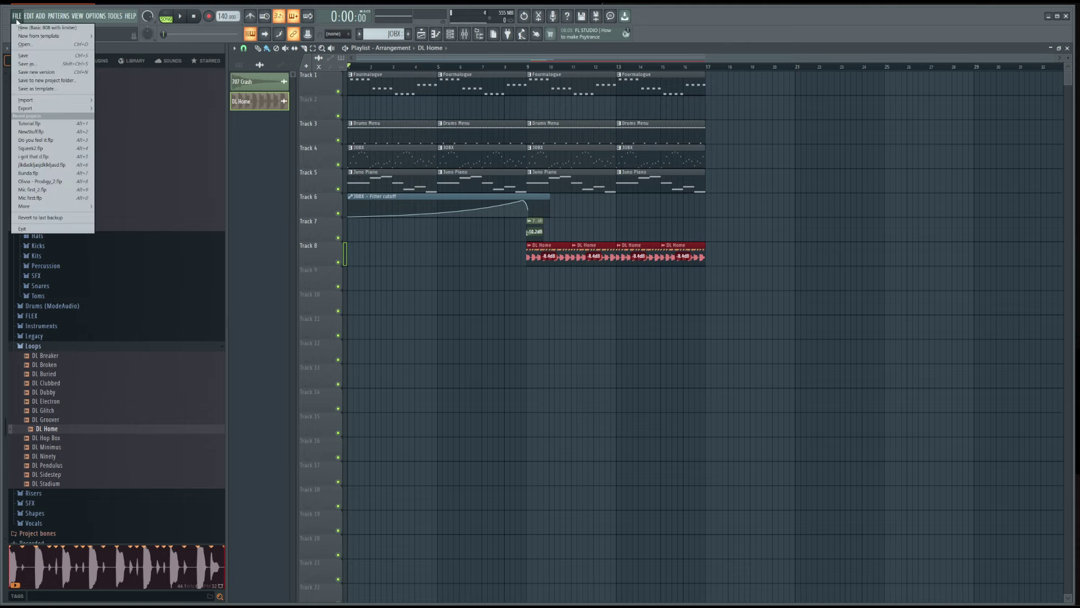
mouse_move(60, 108)
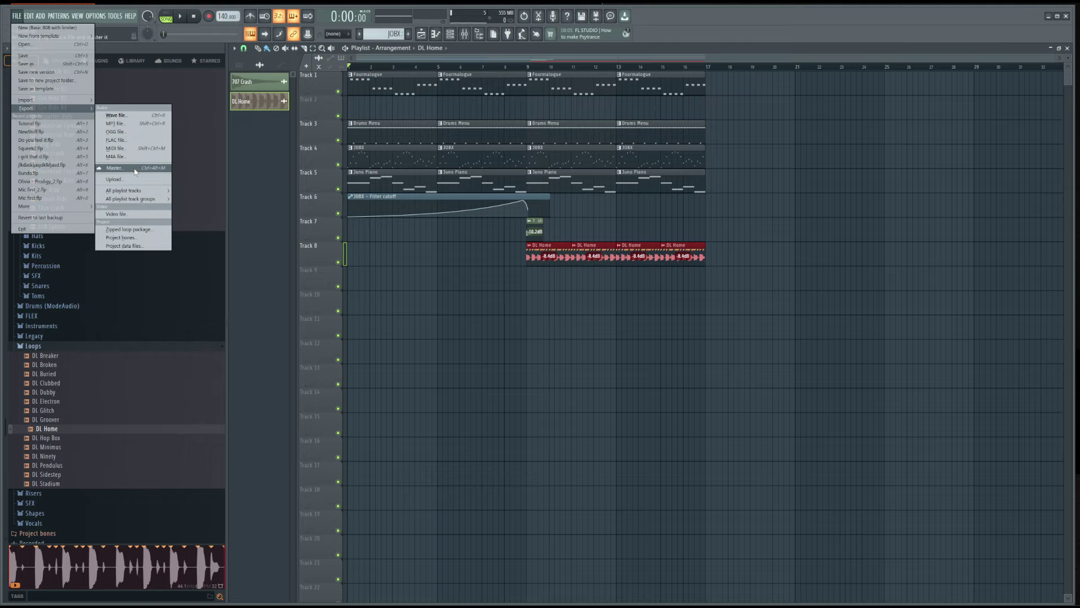
click(135, 117)
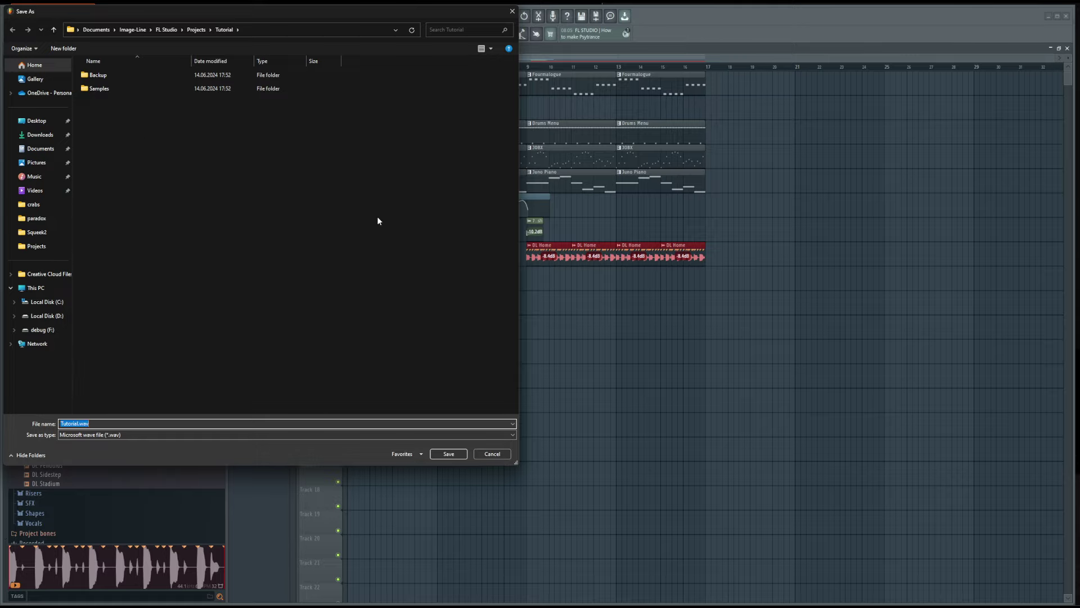
click(449, 454)
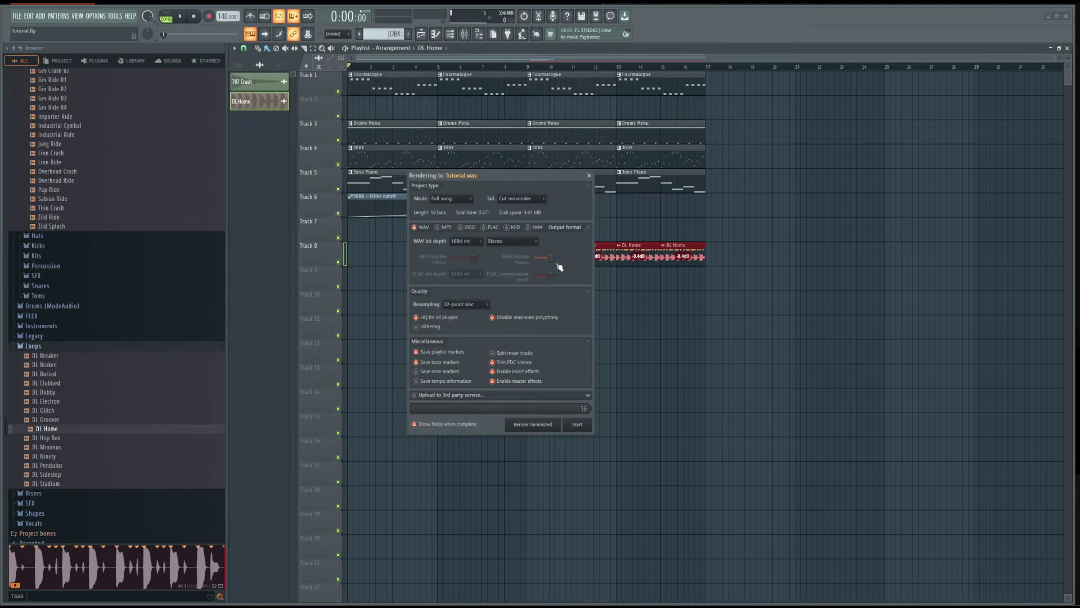
click(578, 426)
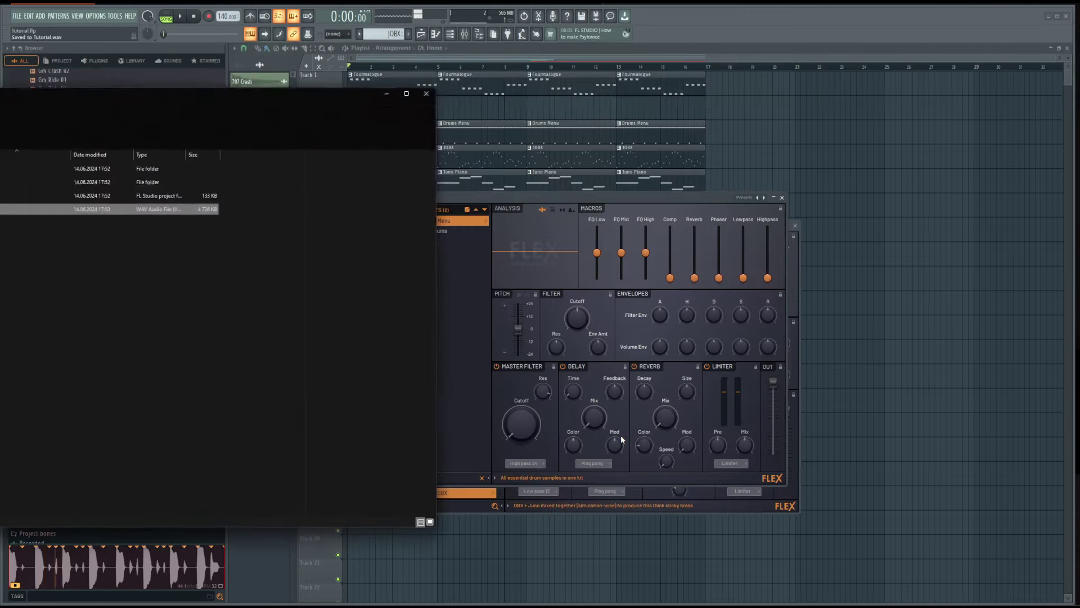
- Listen to the exported Tutorial.wav from the project folder in VLC, closing the player and the folder window when done
drag(225, 96, 570, 82)
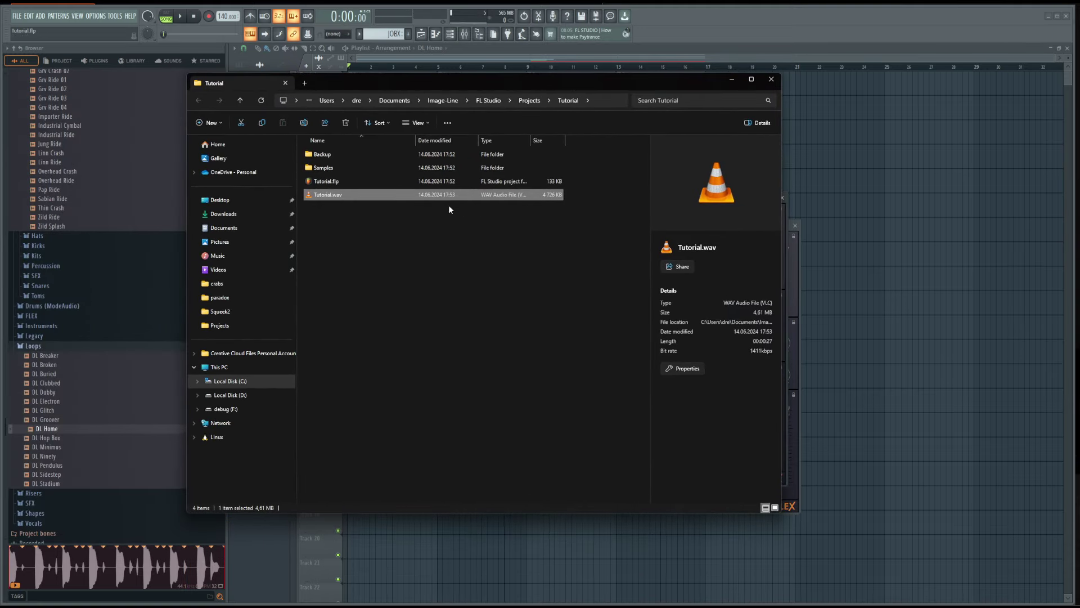
double_click(340, 197)
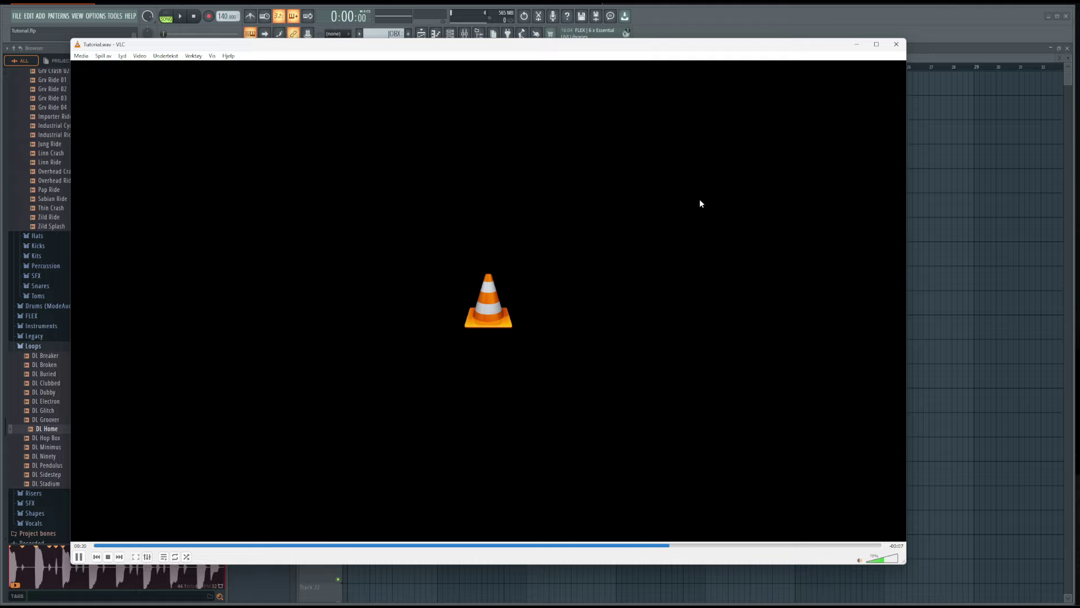
click(897, 44)
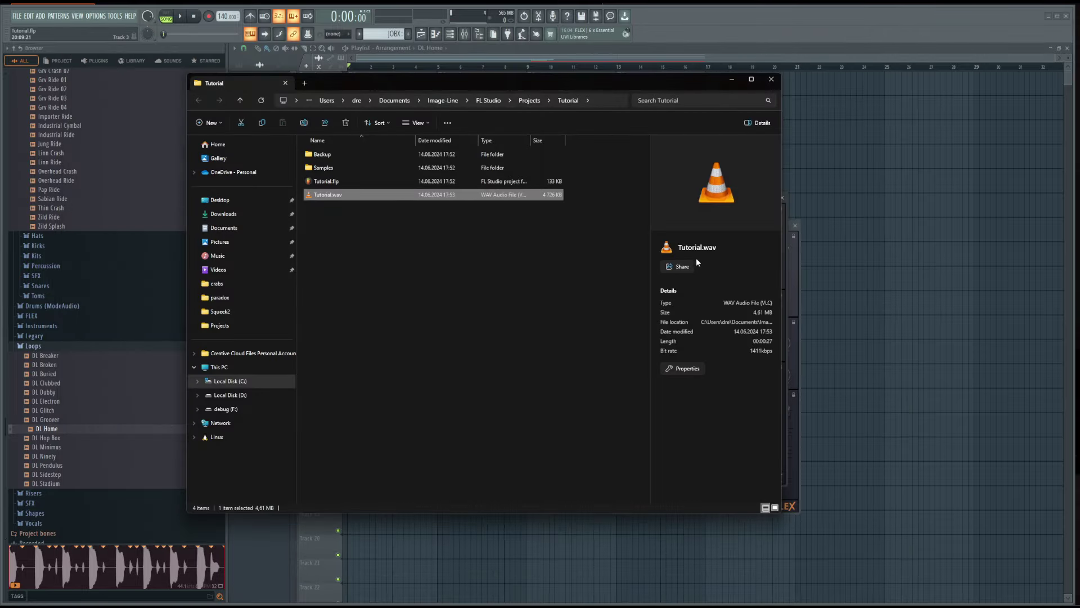
click(770, 80)
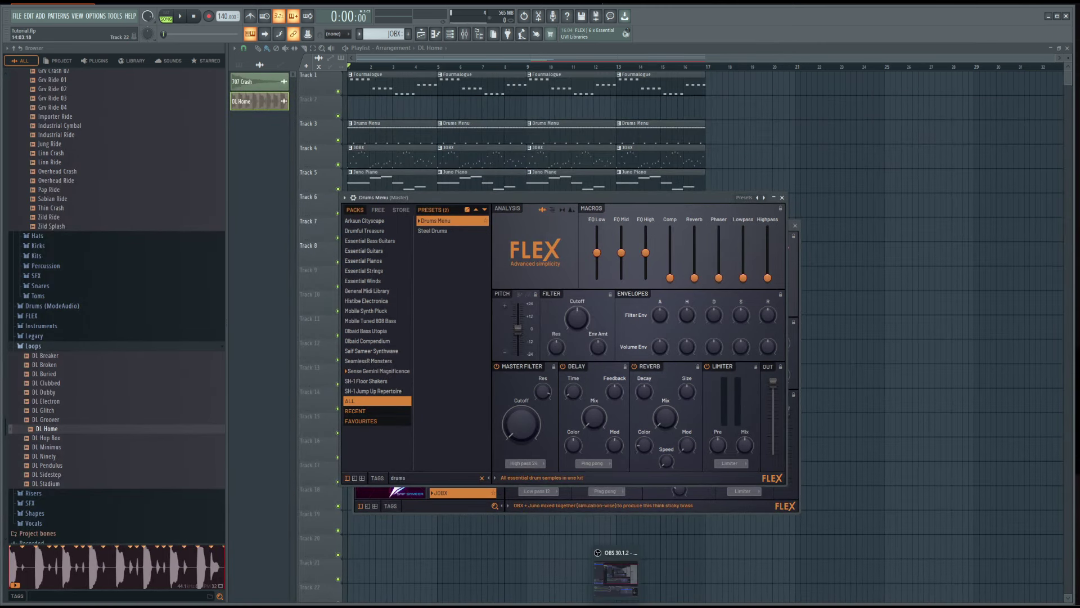
click(616, 606)
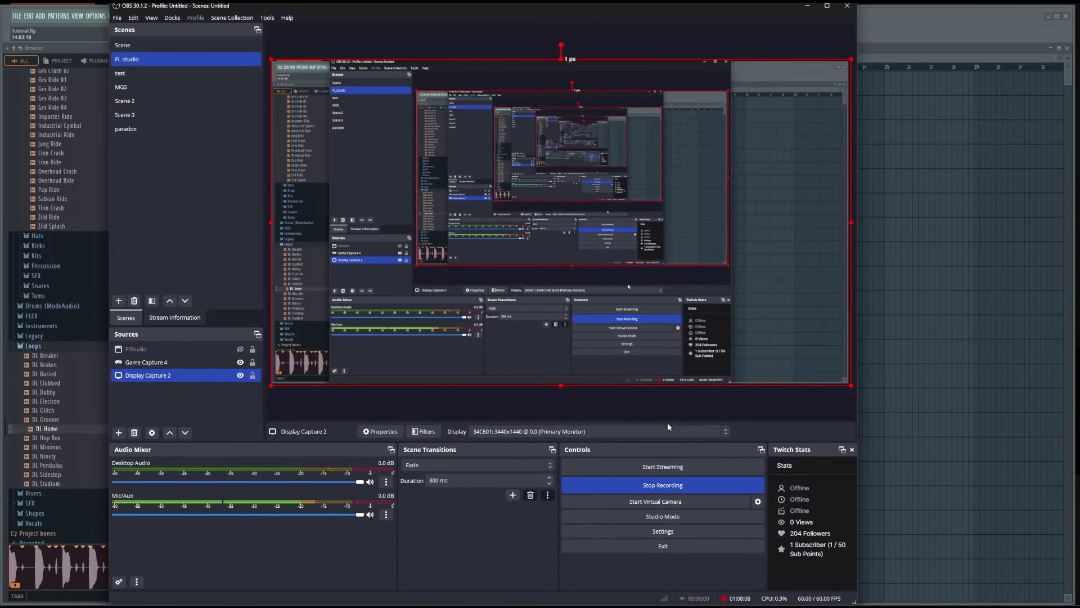